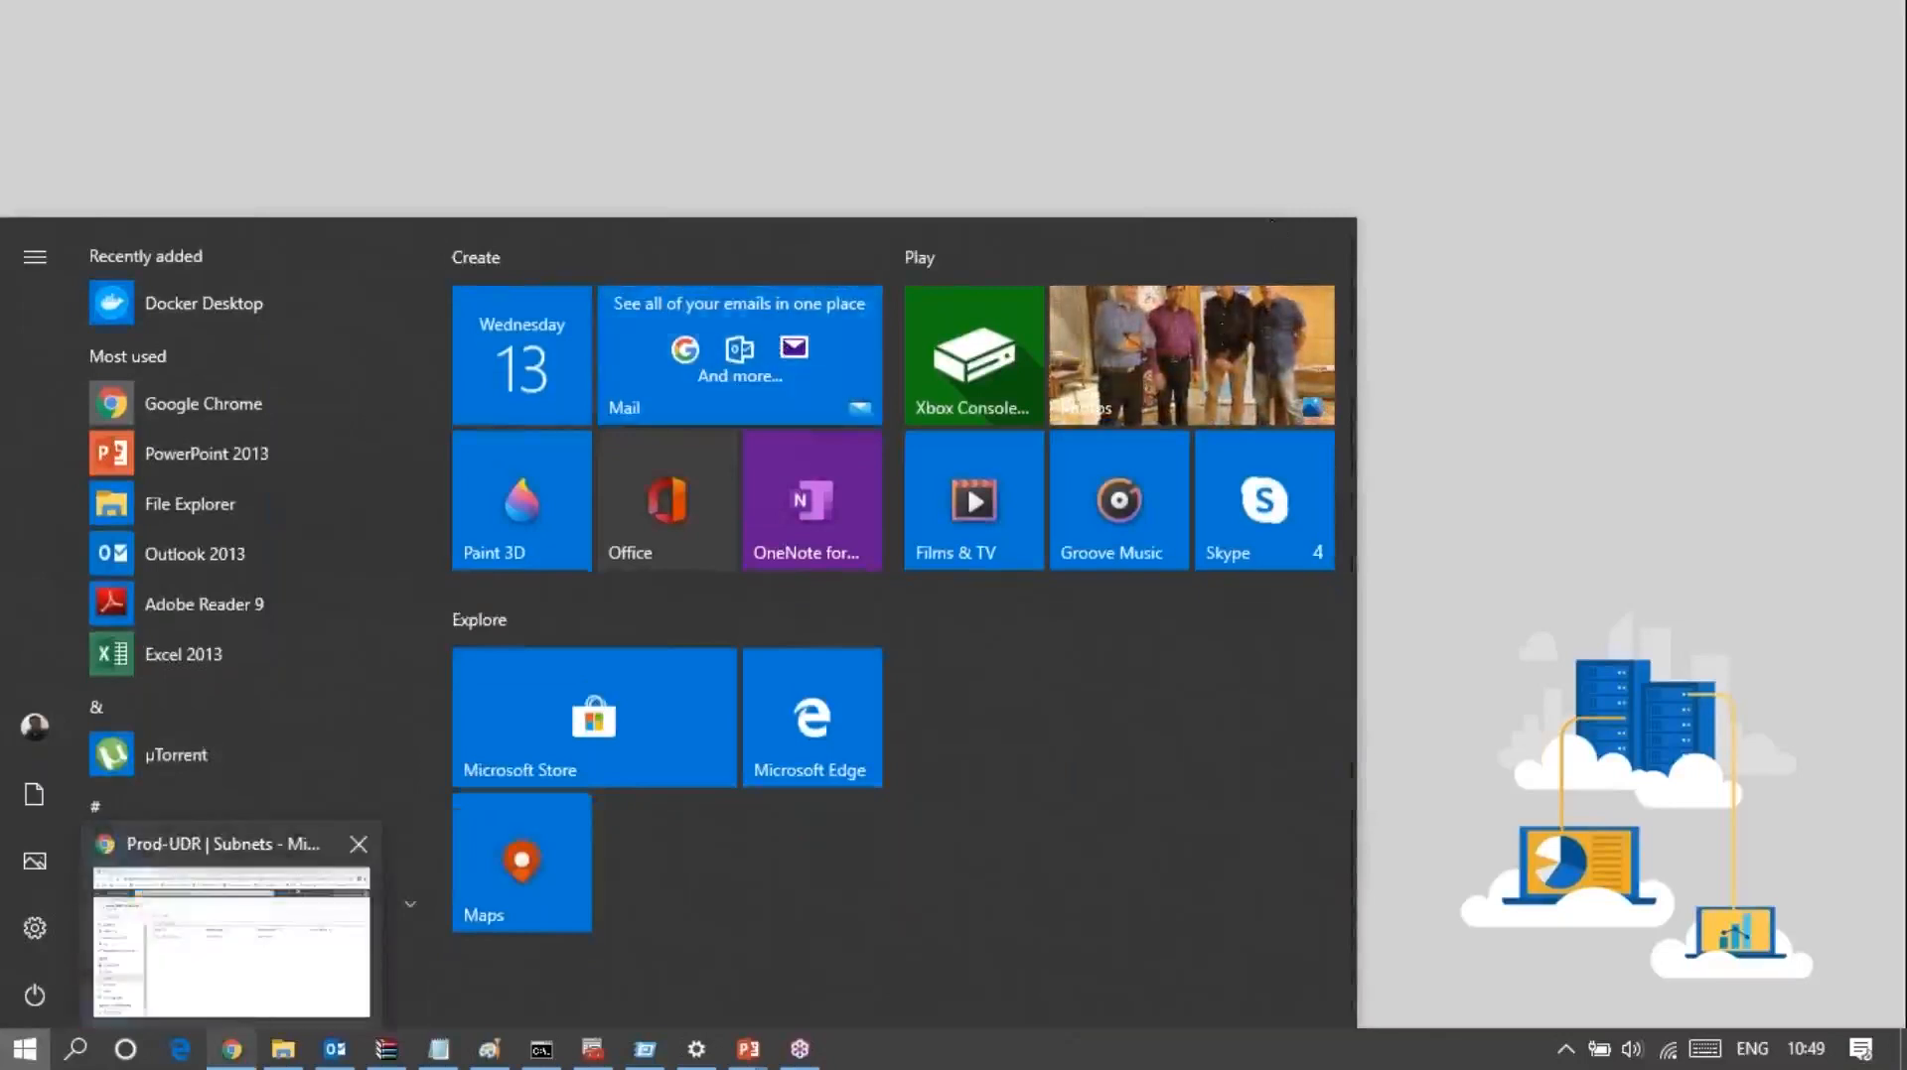
Step: Switch to the Azure portal in Chrome, search for "load" and open the Load balancers service
left_click(251, 1008)
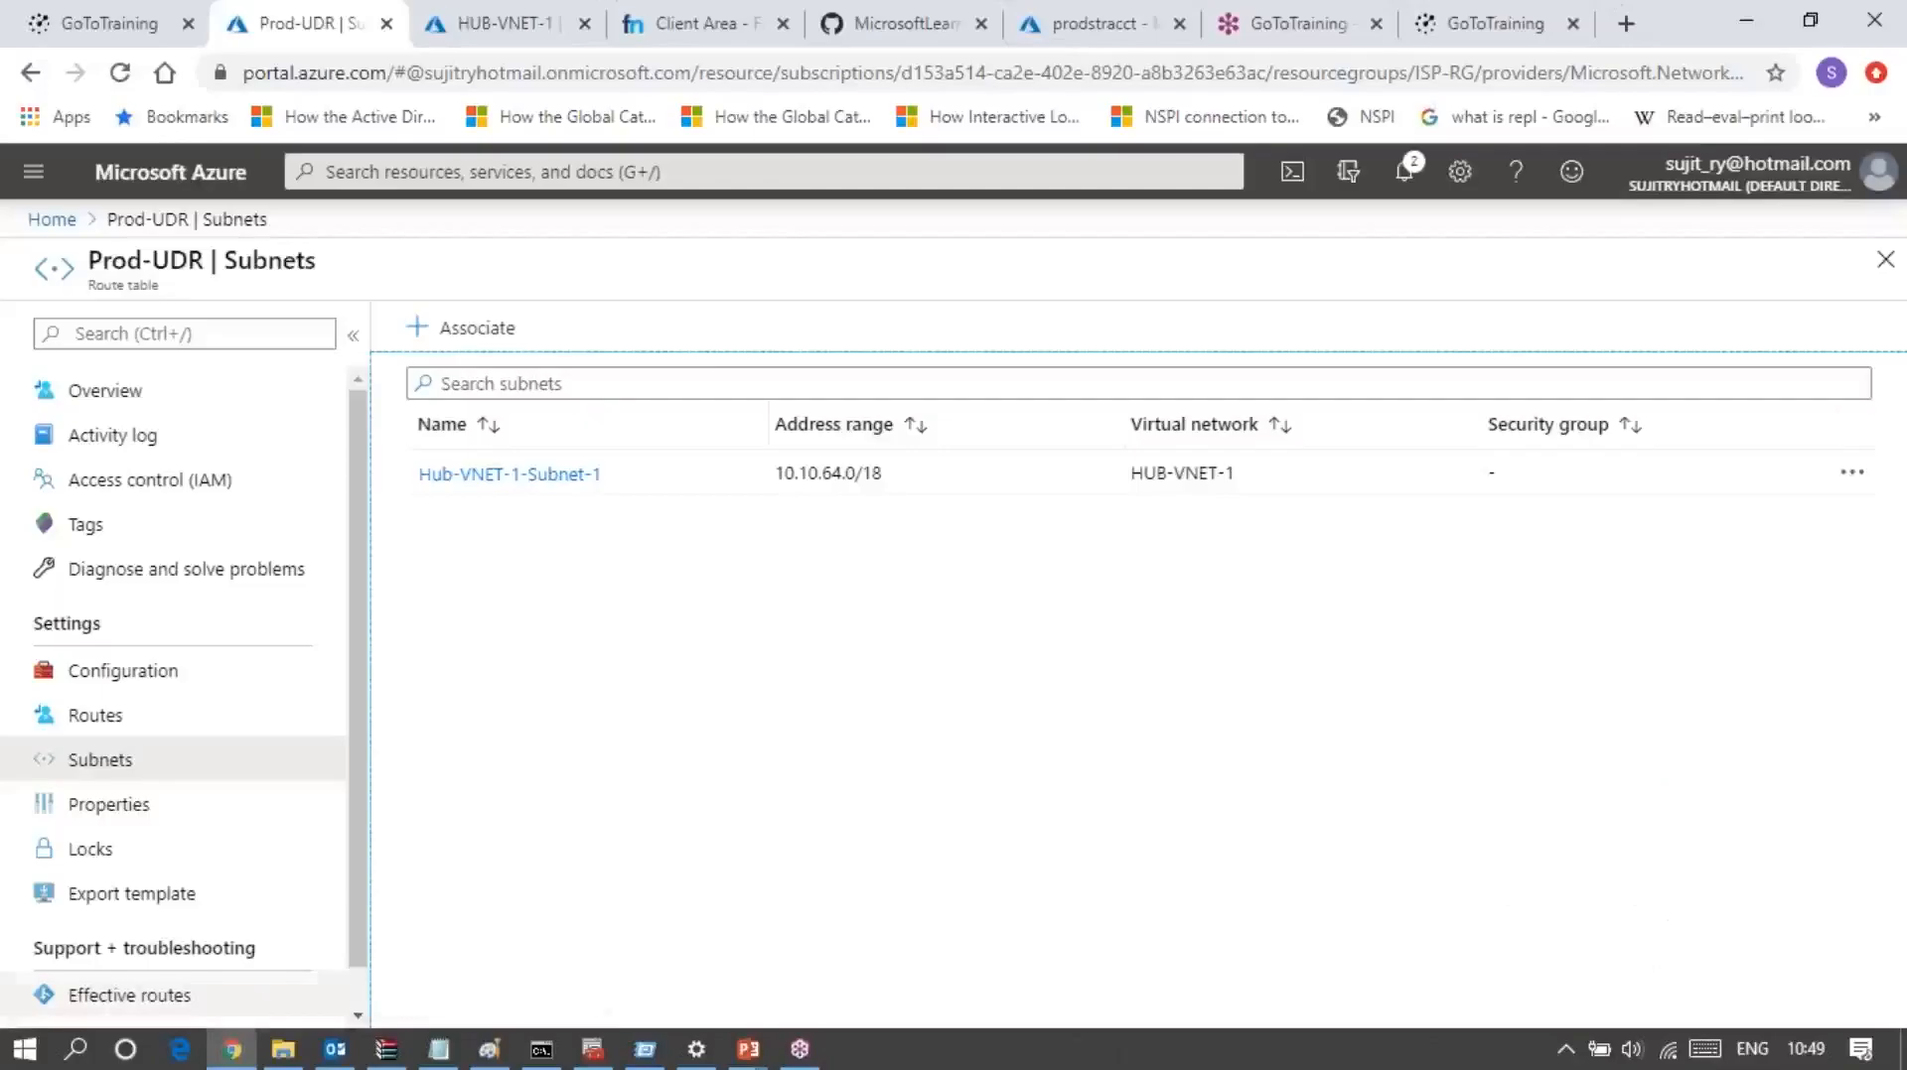
left_click(1821, 298)
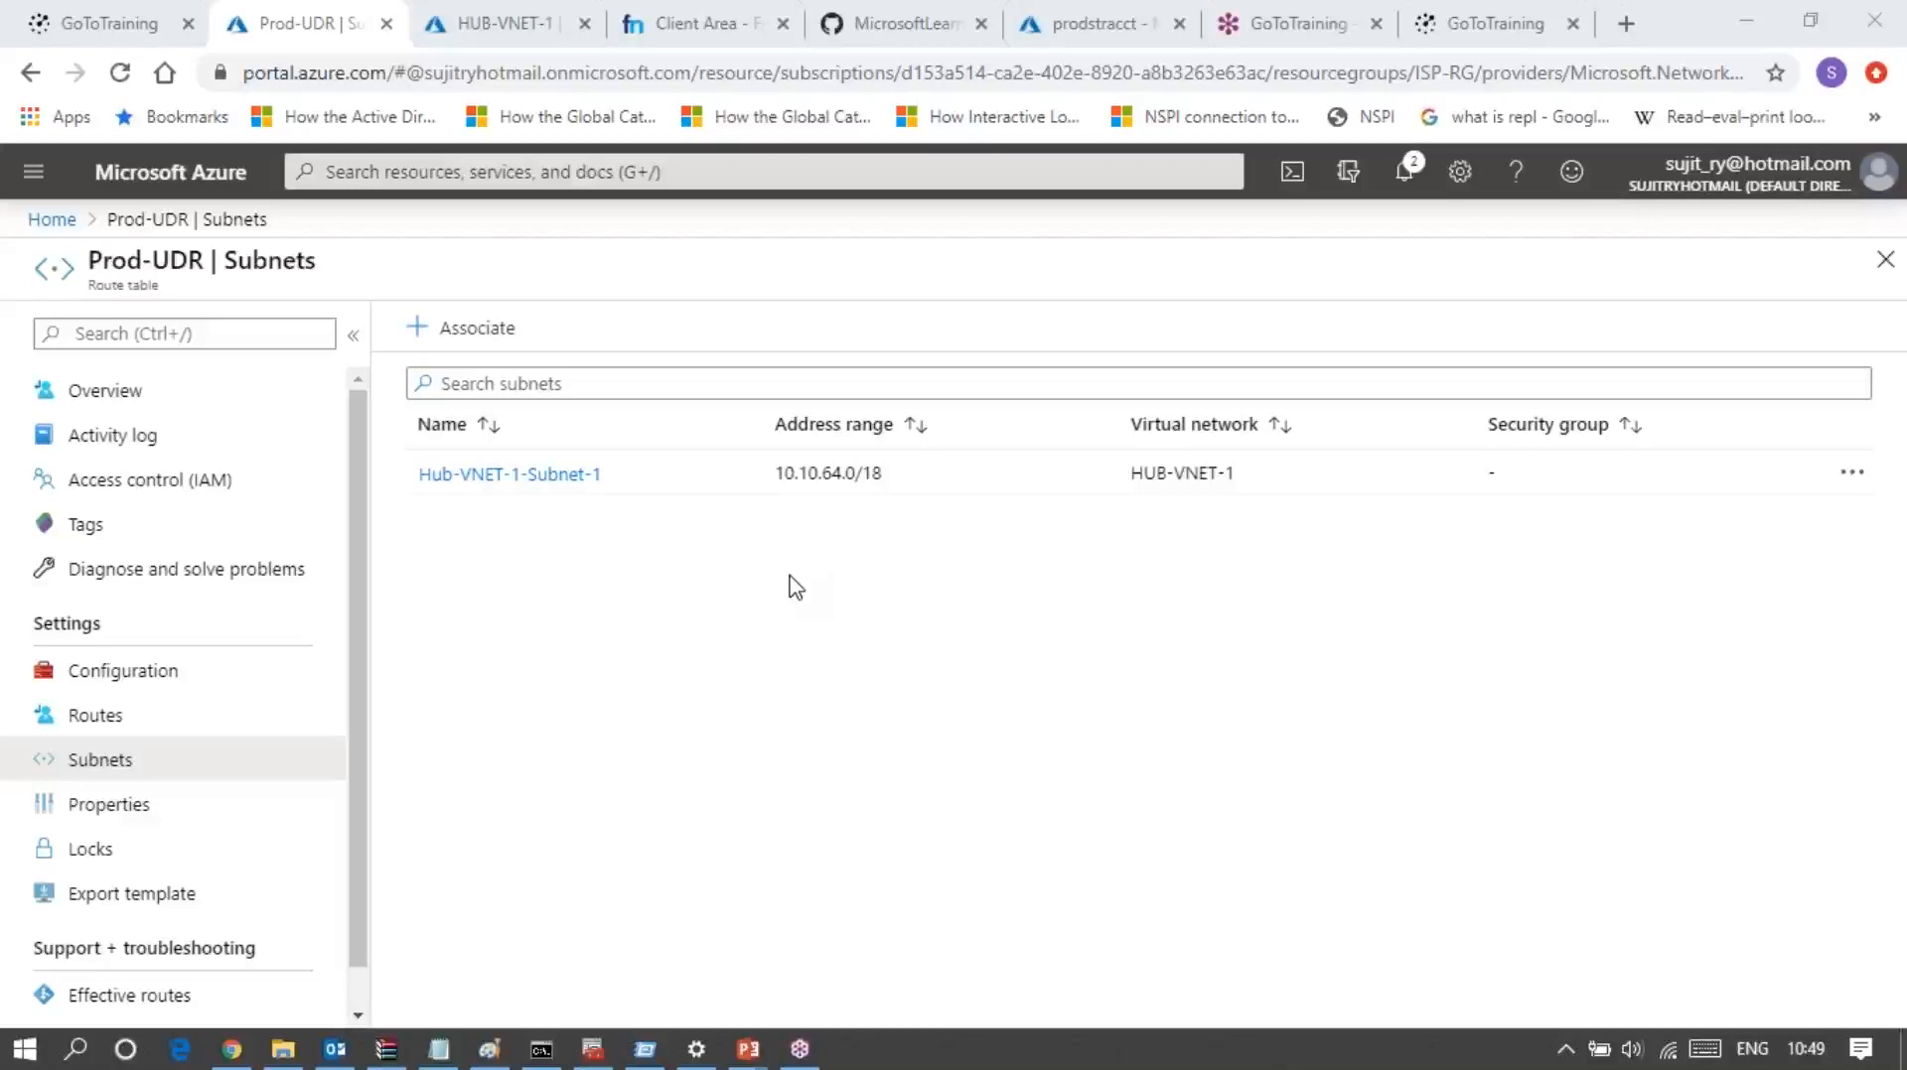
left_click(542, 170)
type("f")
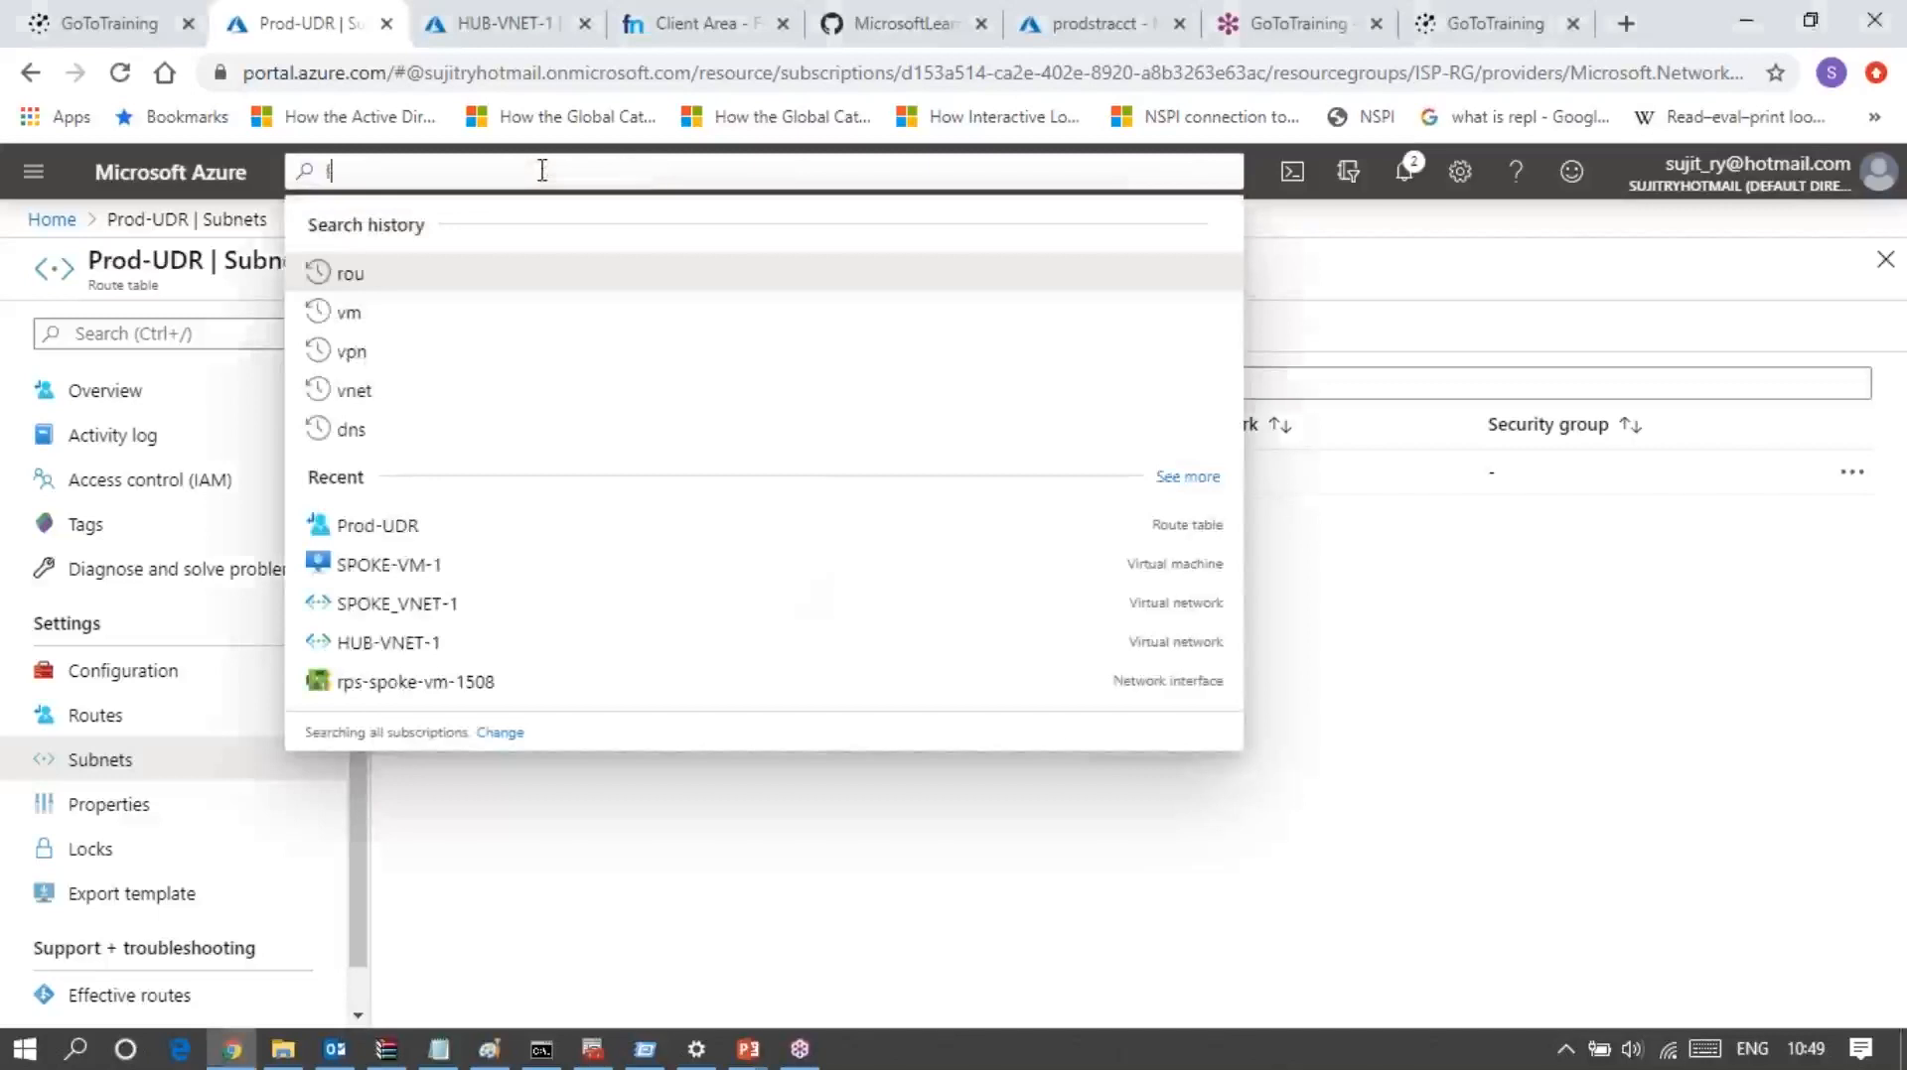
type("oad")
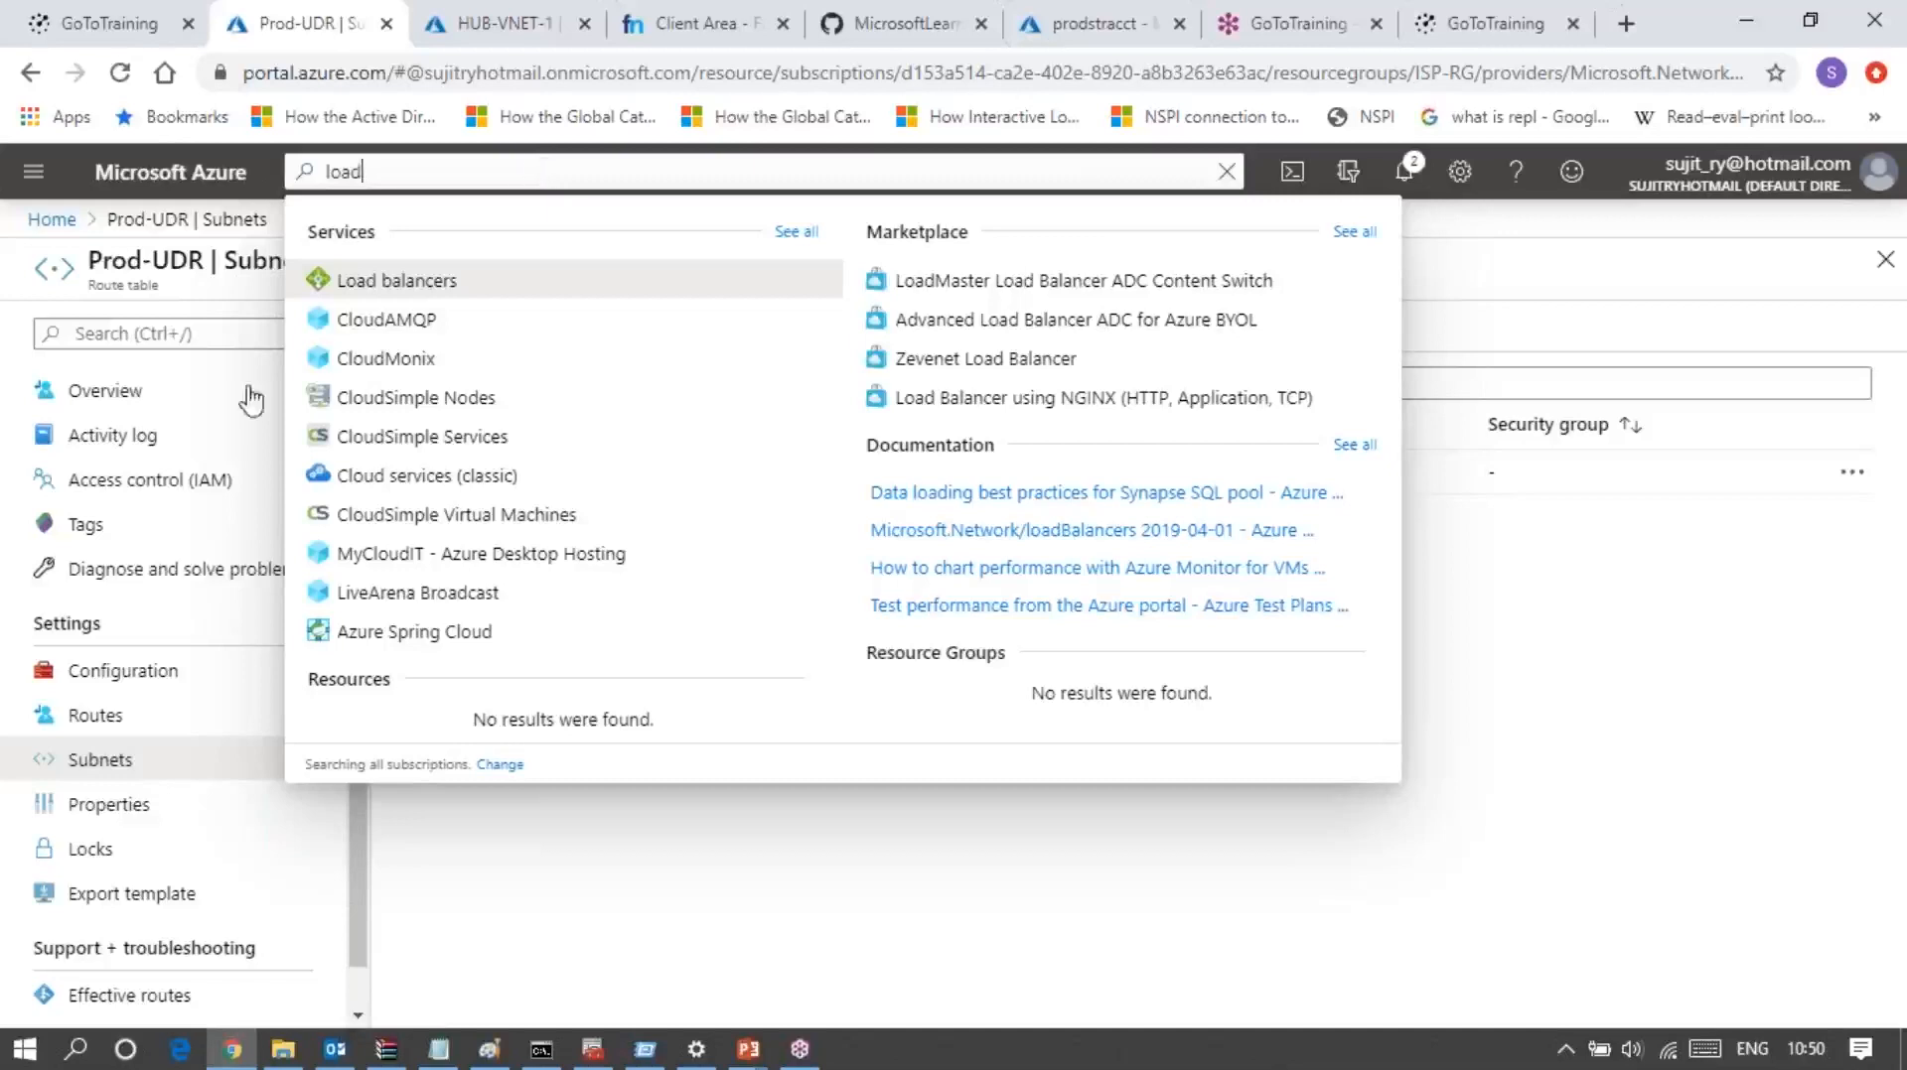
left_click(393, 288)
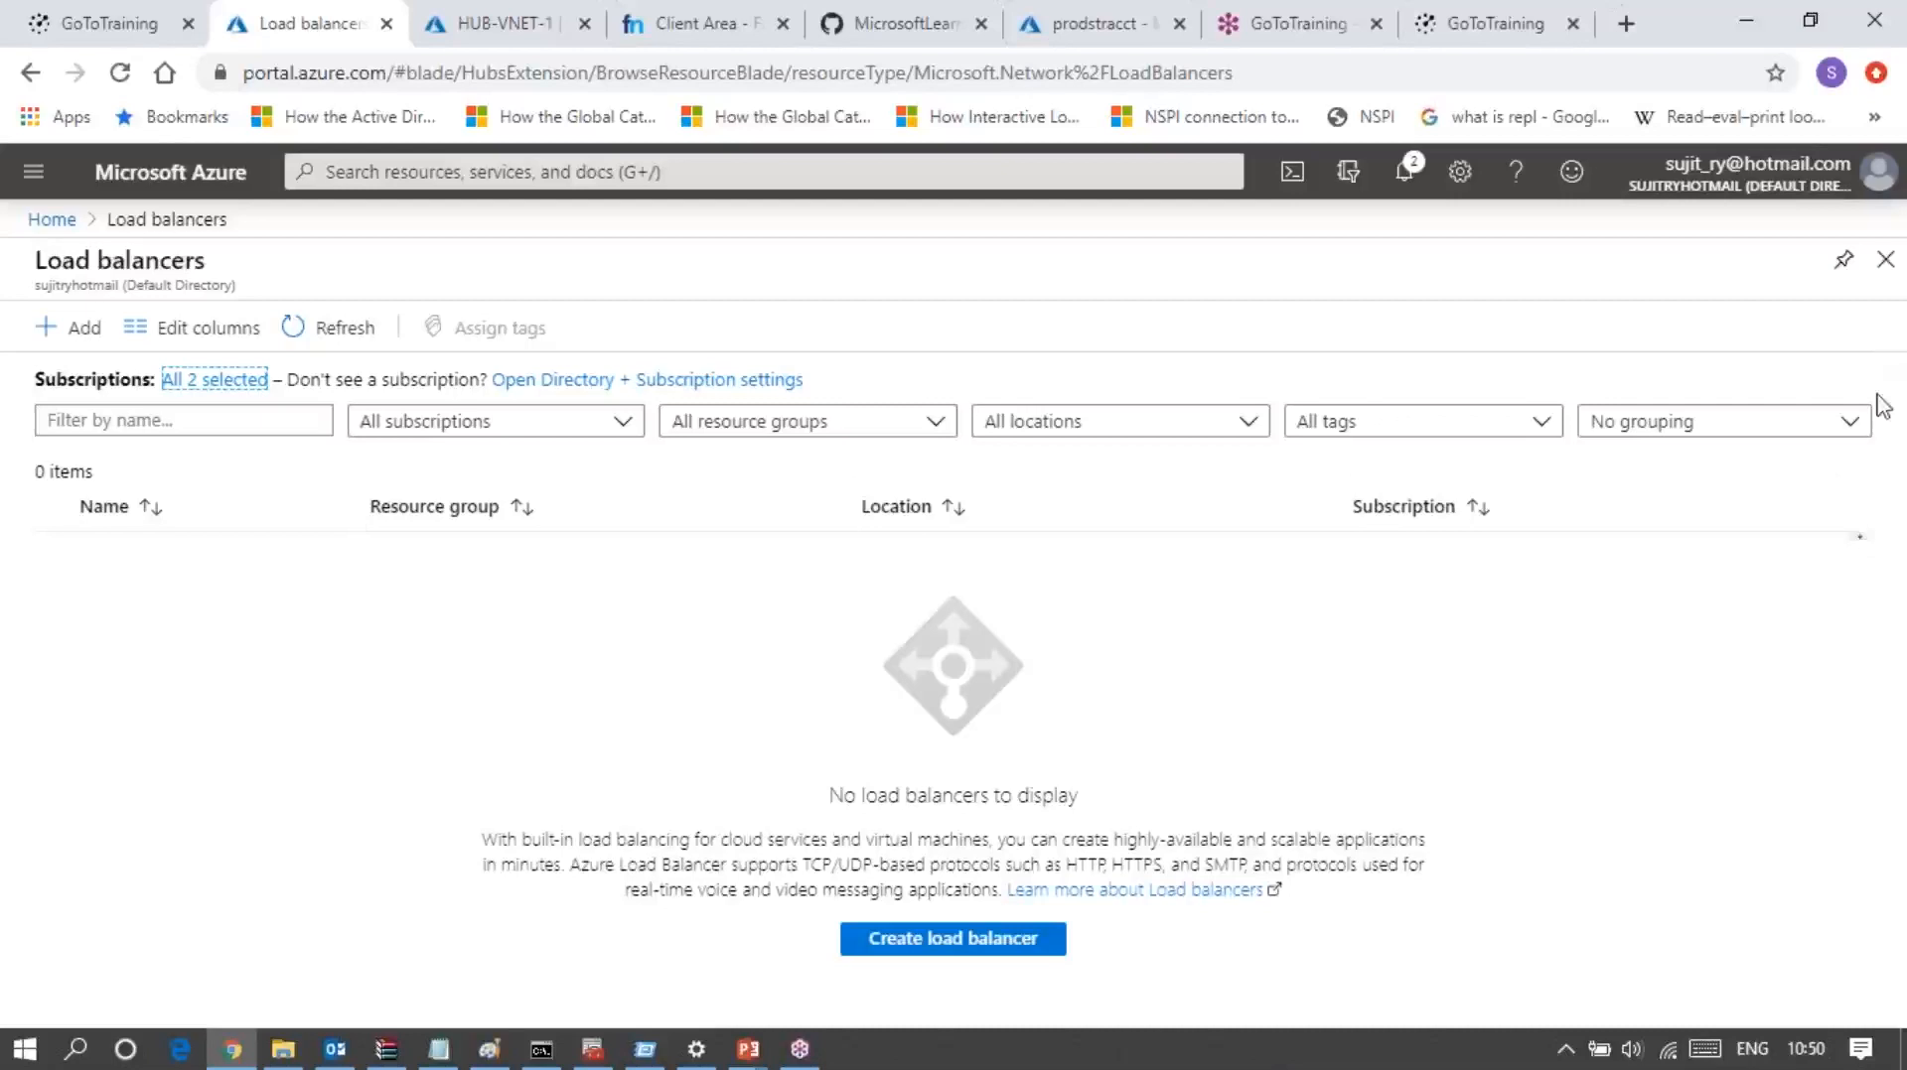
left_click(1811, 298)
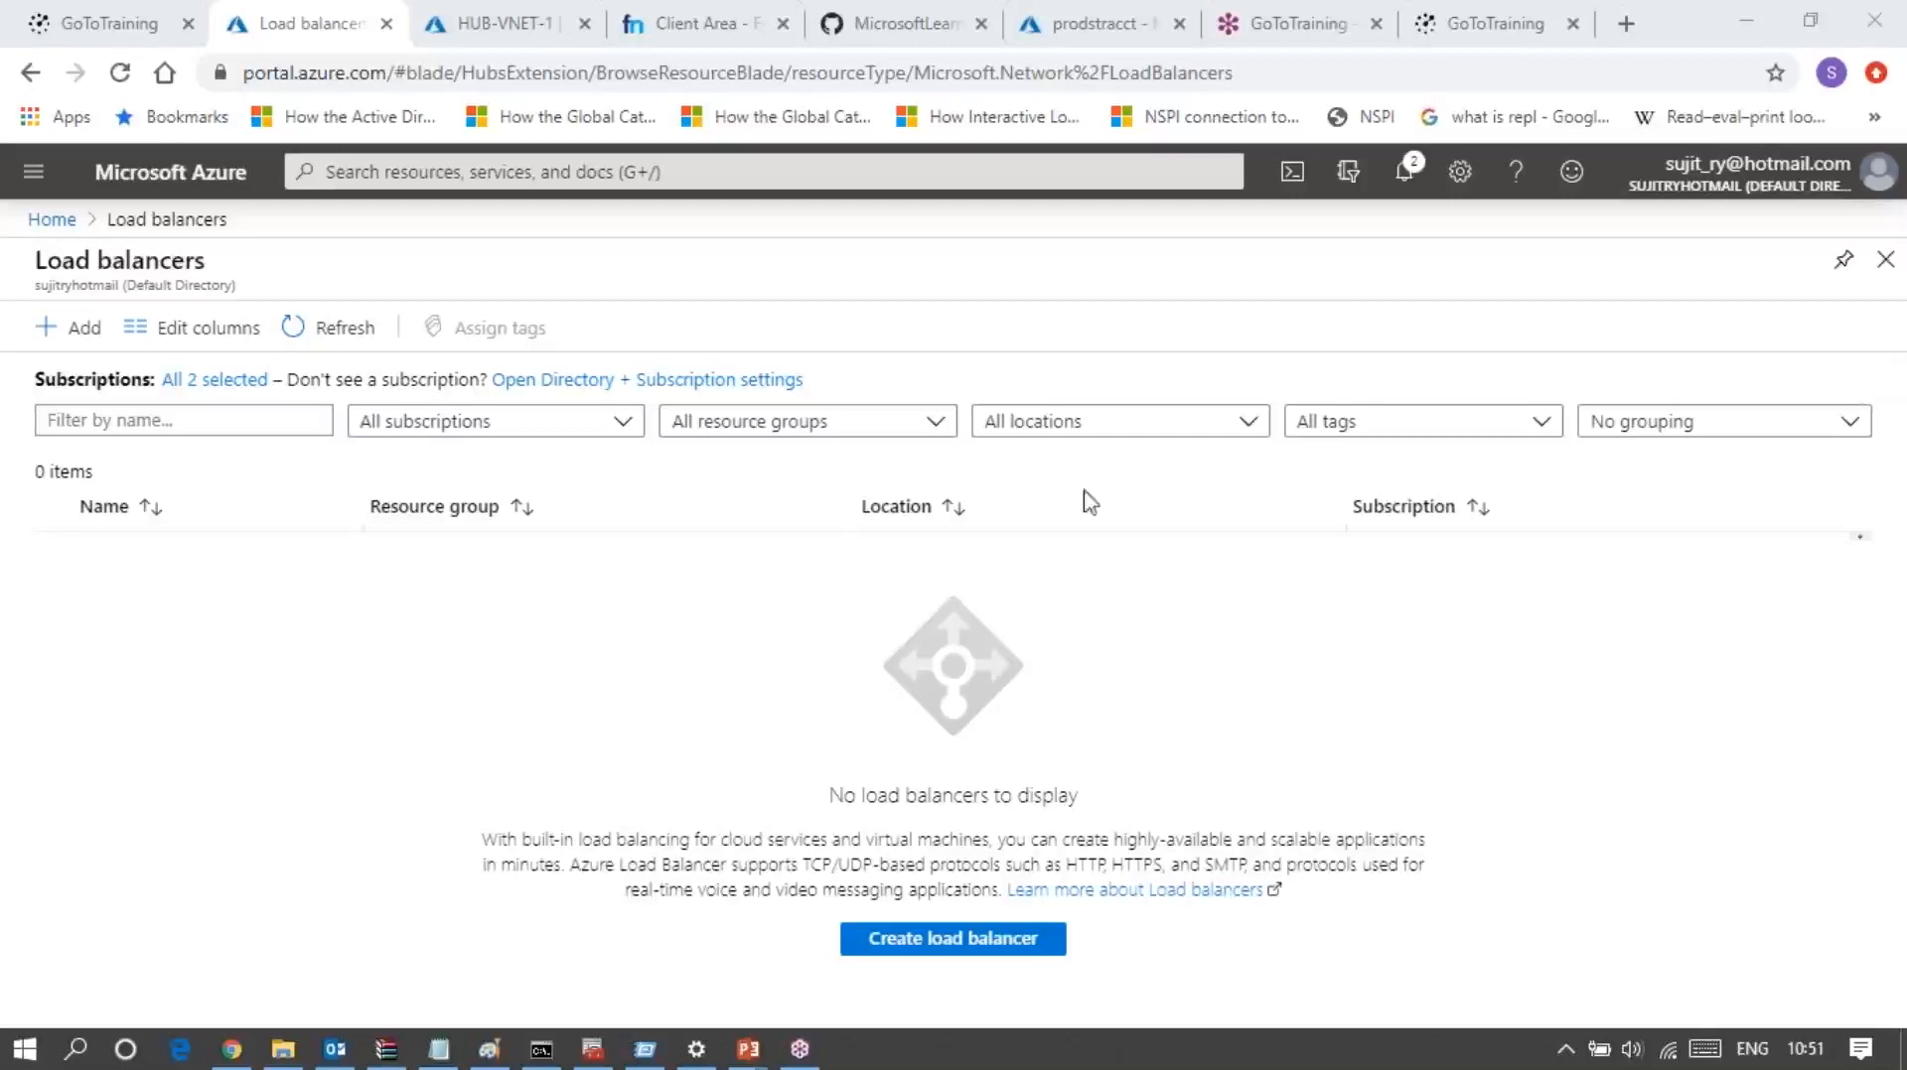
Step: Start creating a load balancer in the ISP-RG resource group and name it Prod_Public_LB
left_click(943, 943)
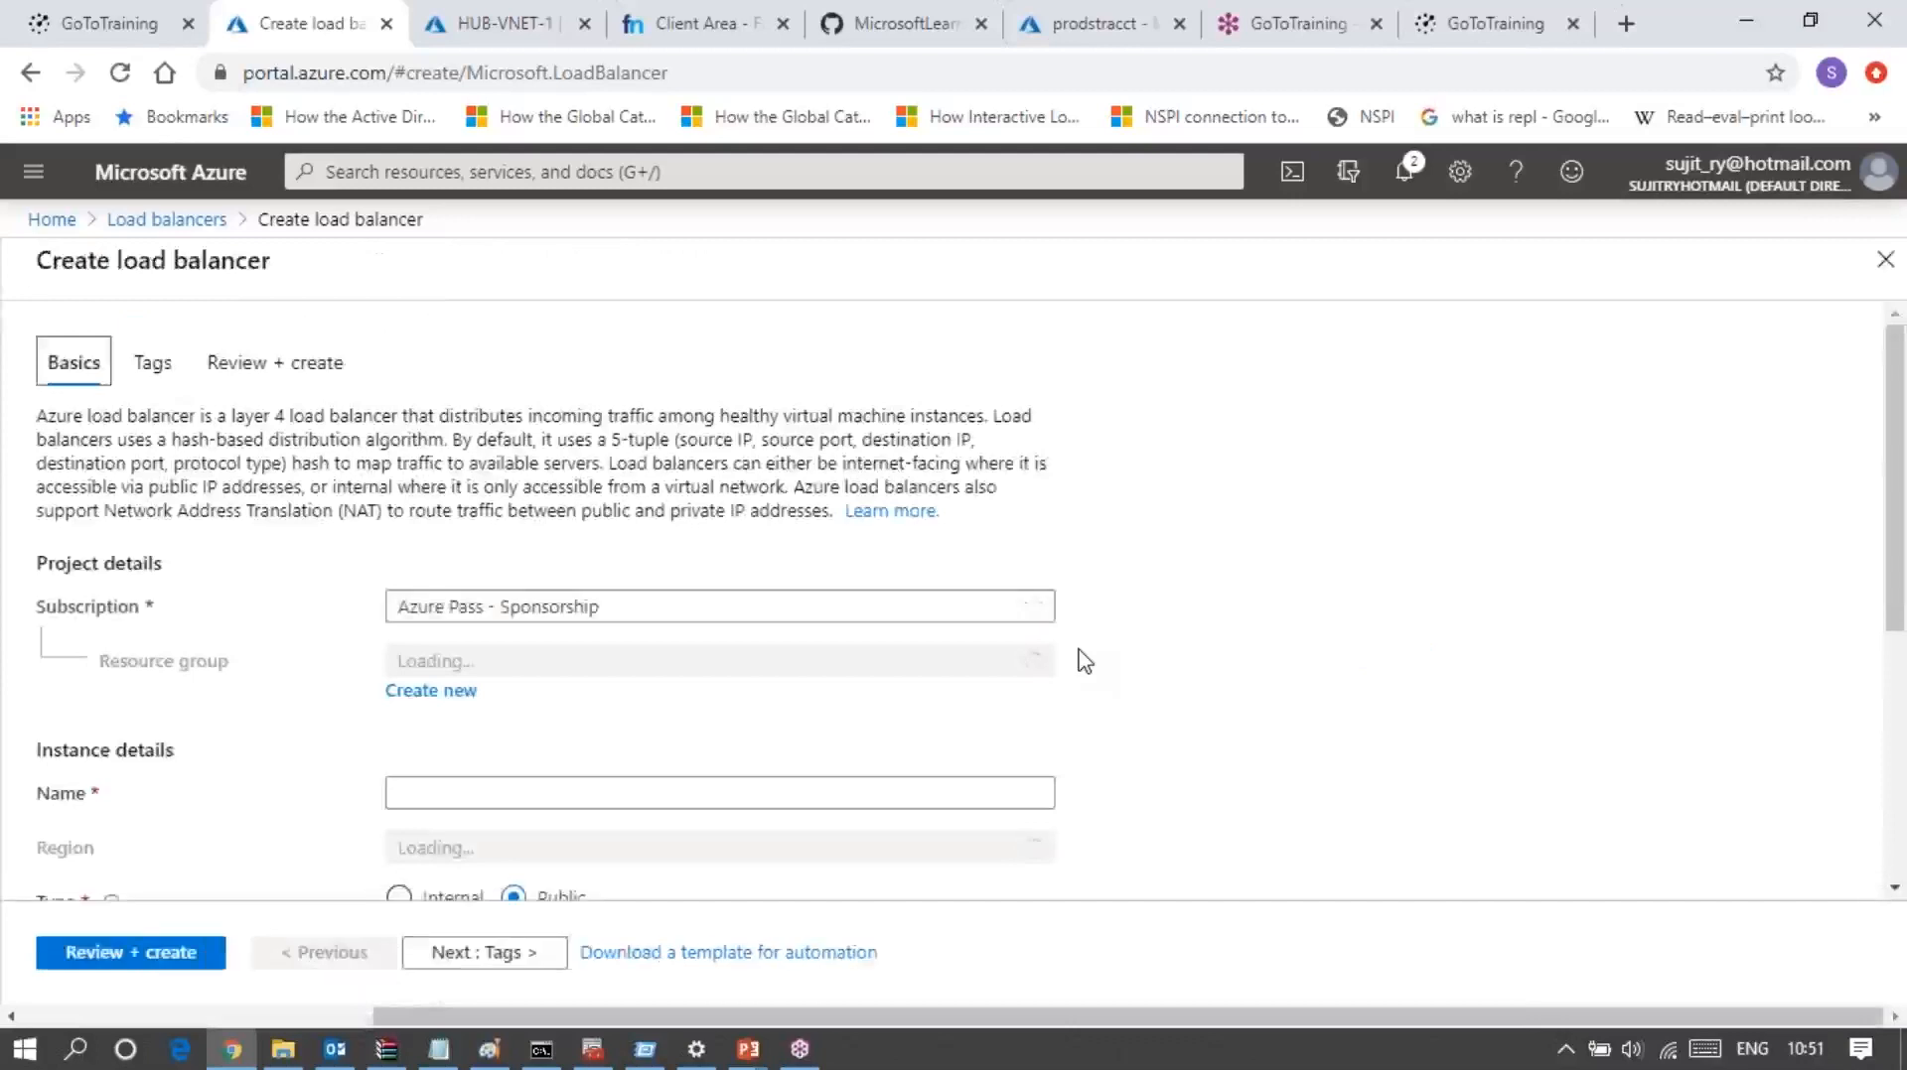
left_click(1023, 664)
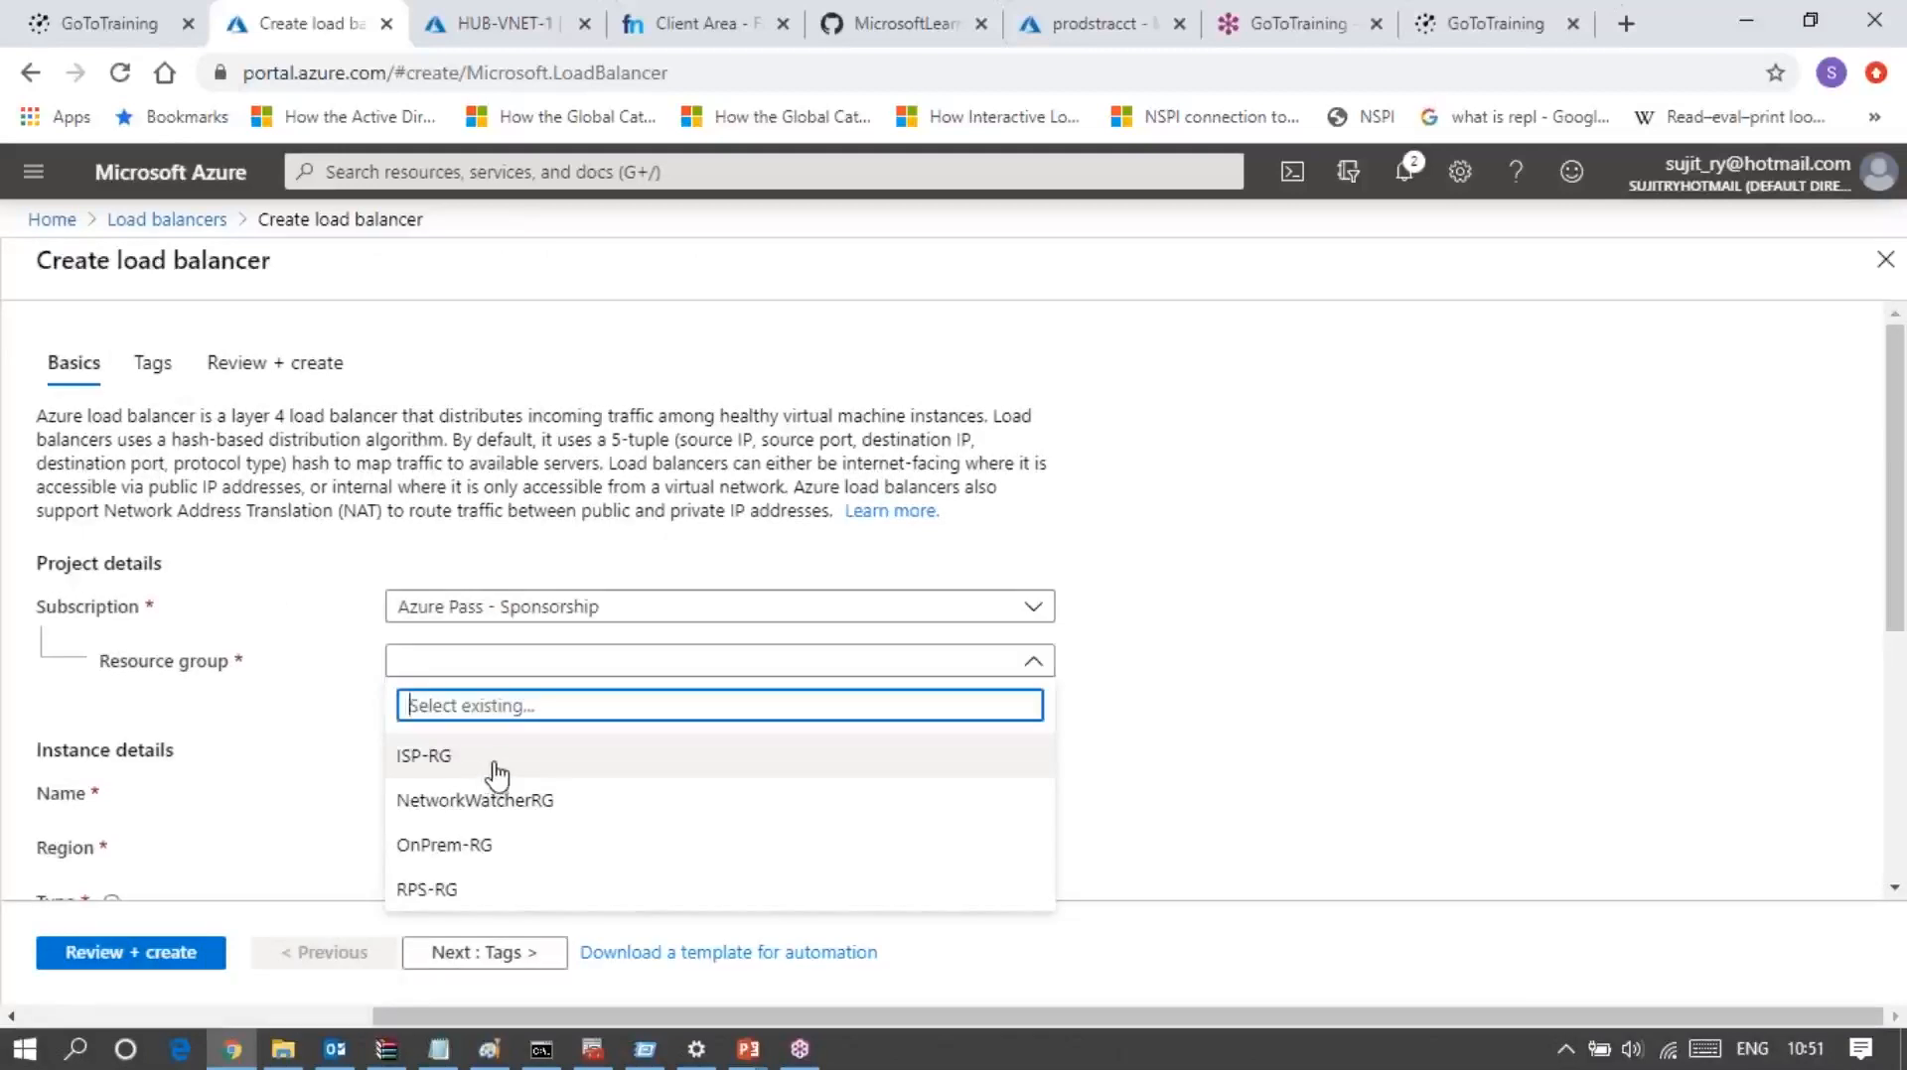
left_click(442, 760)
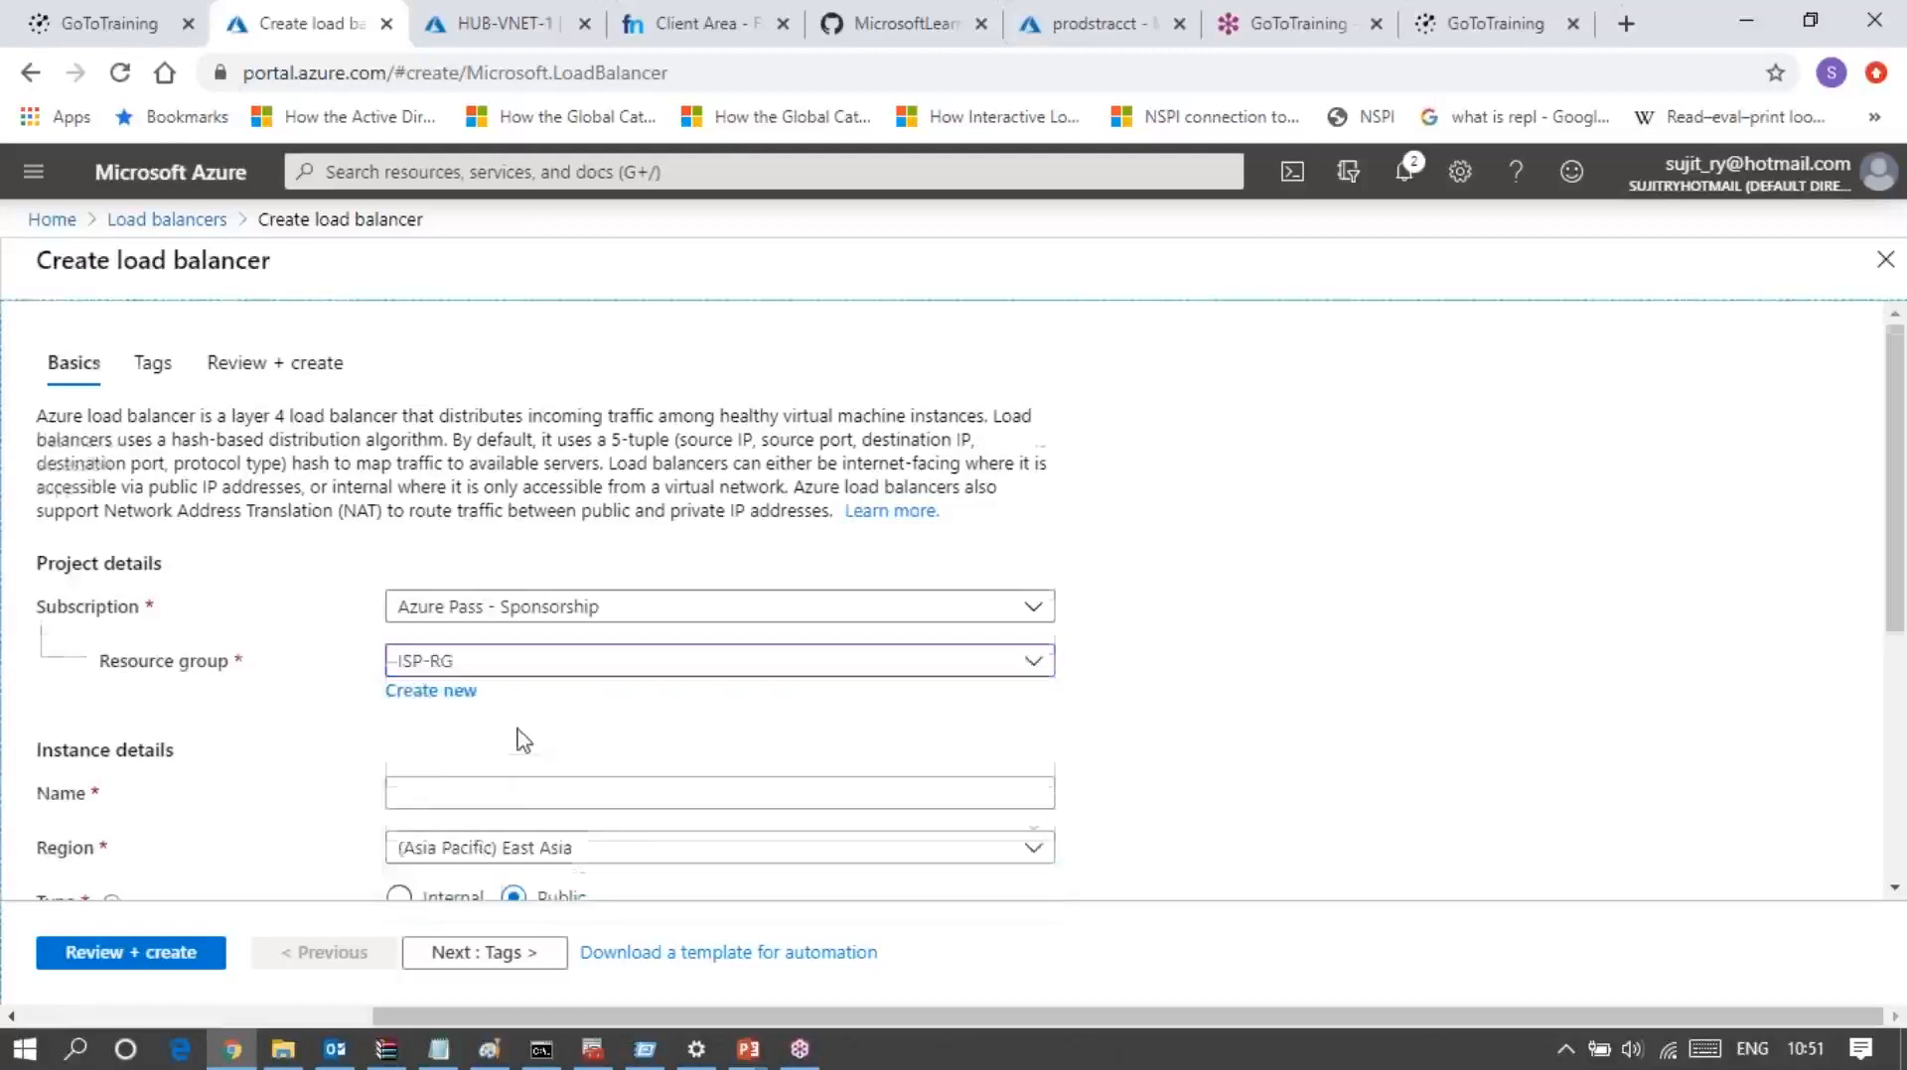
scroll(516, 740, "down", 2)
left_click(456, 653)
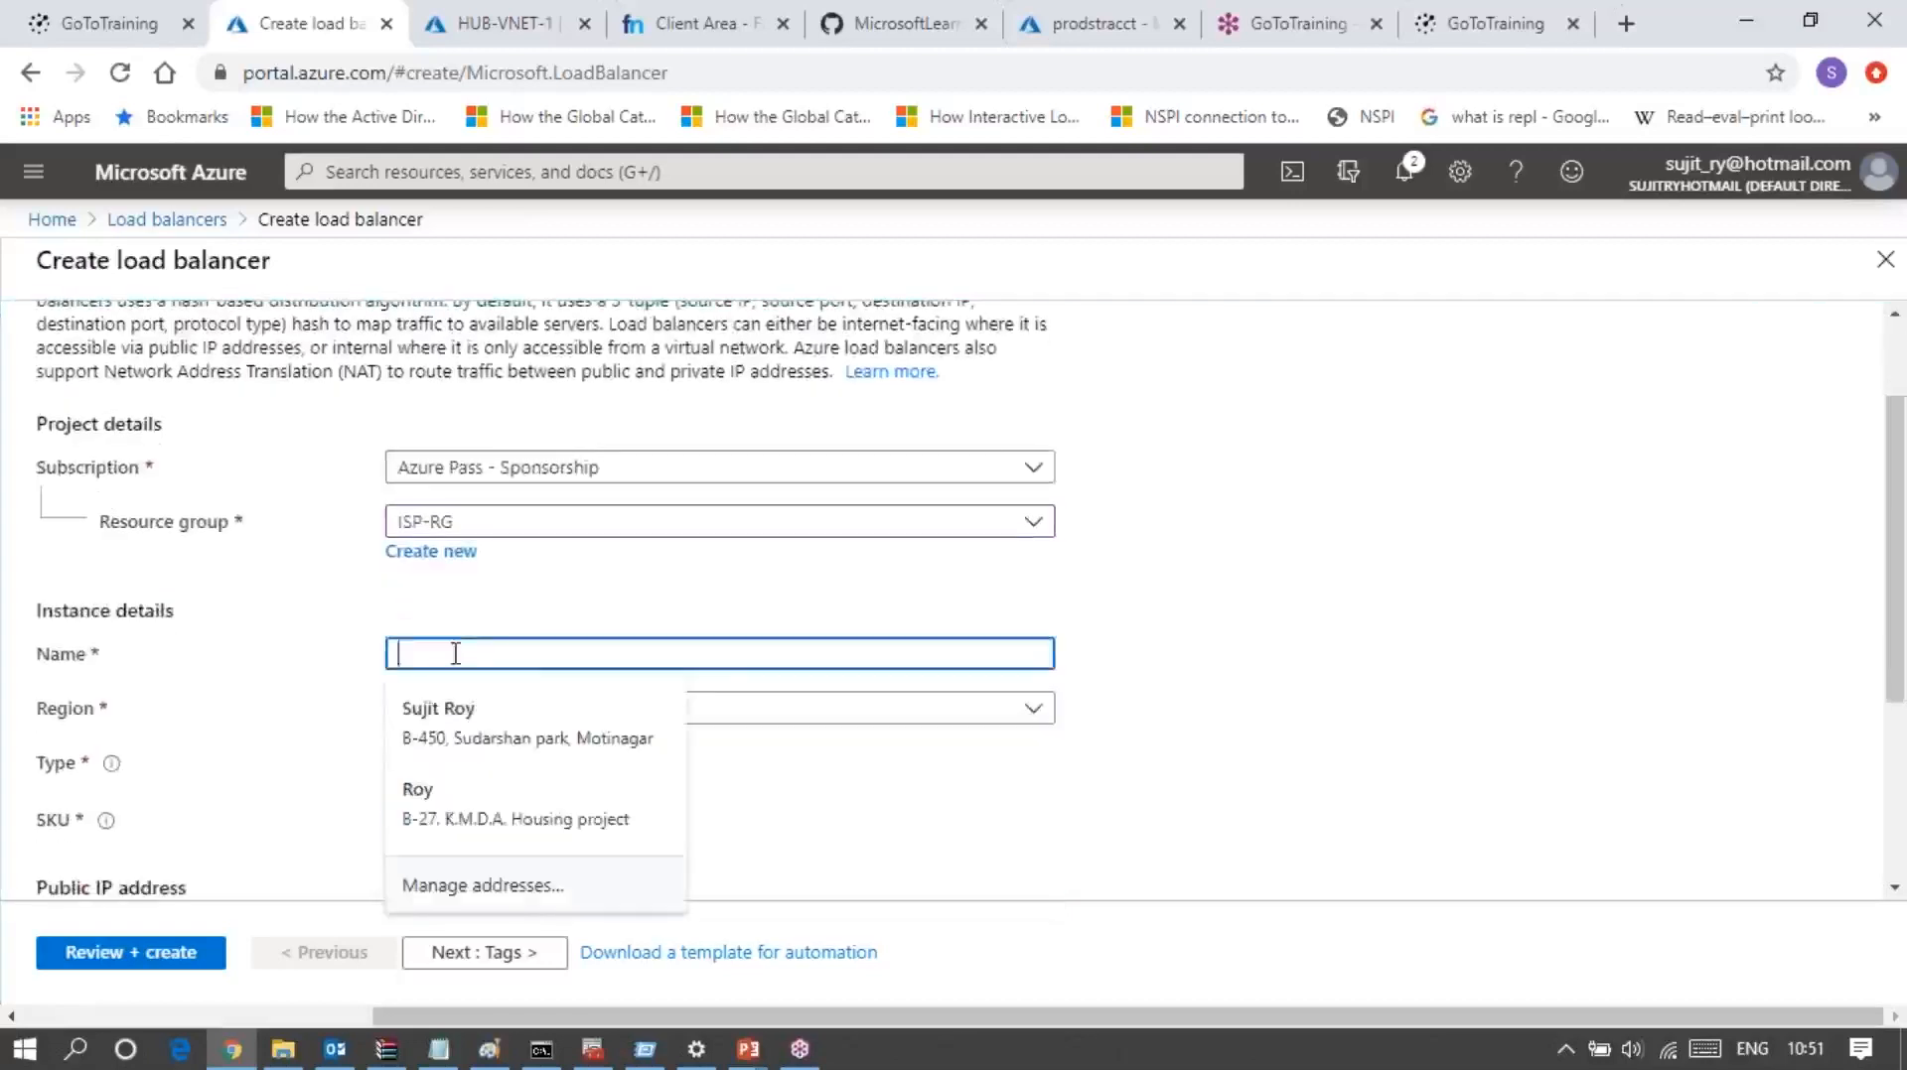
type("Pr")
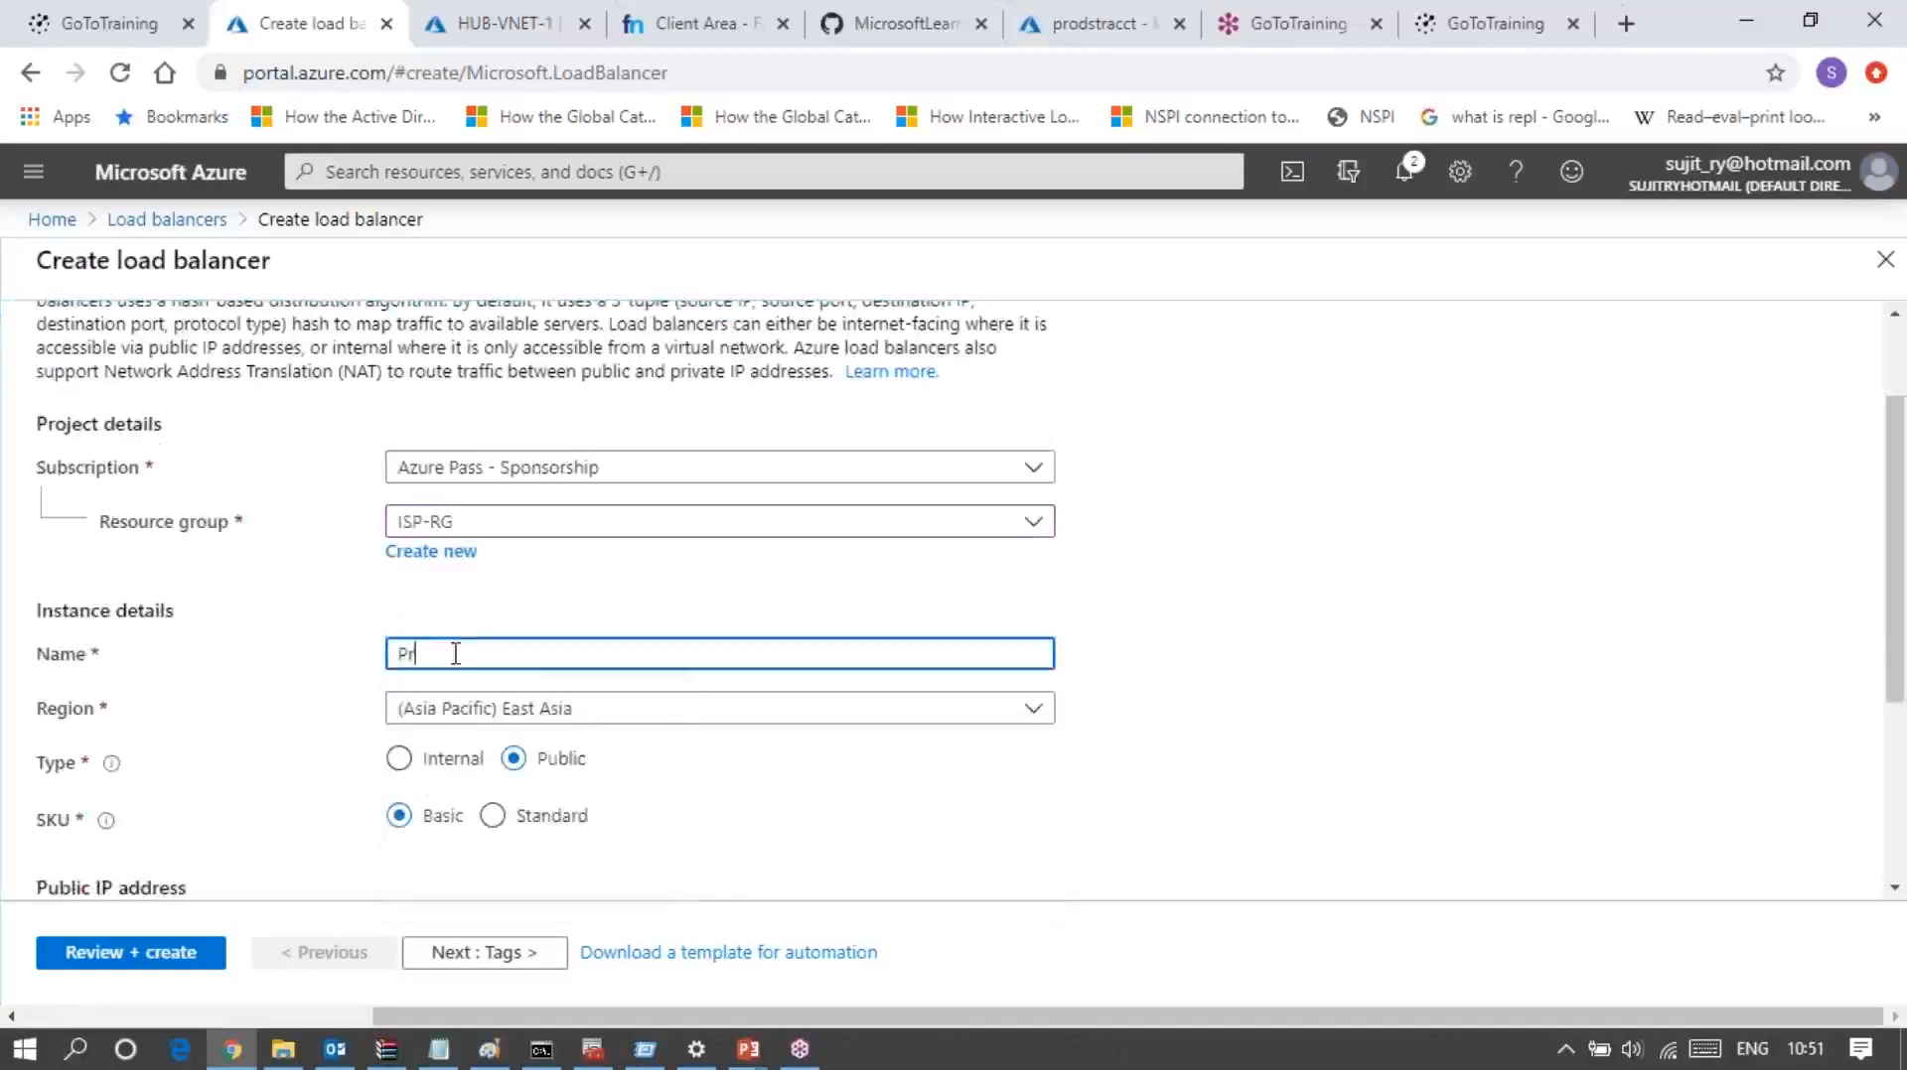
type("od_Public_LB")
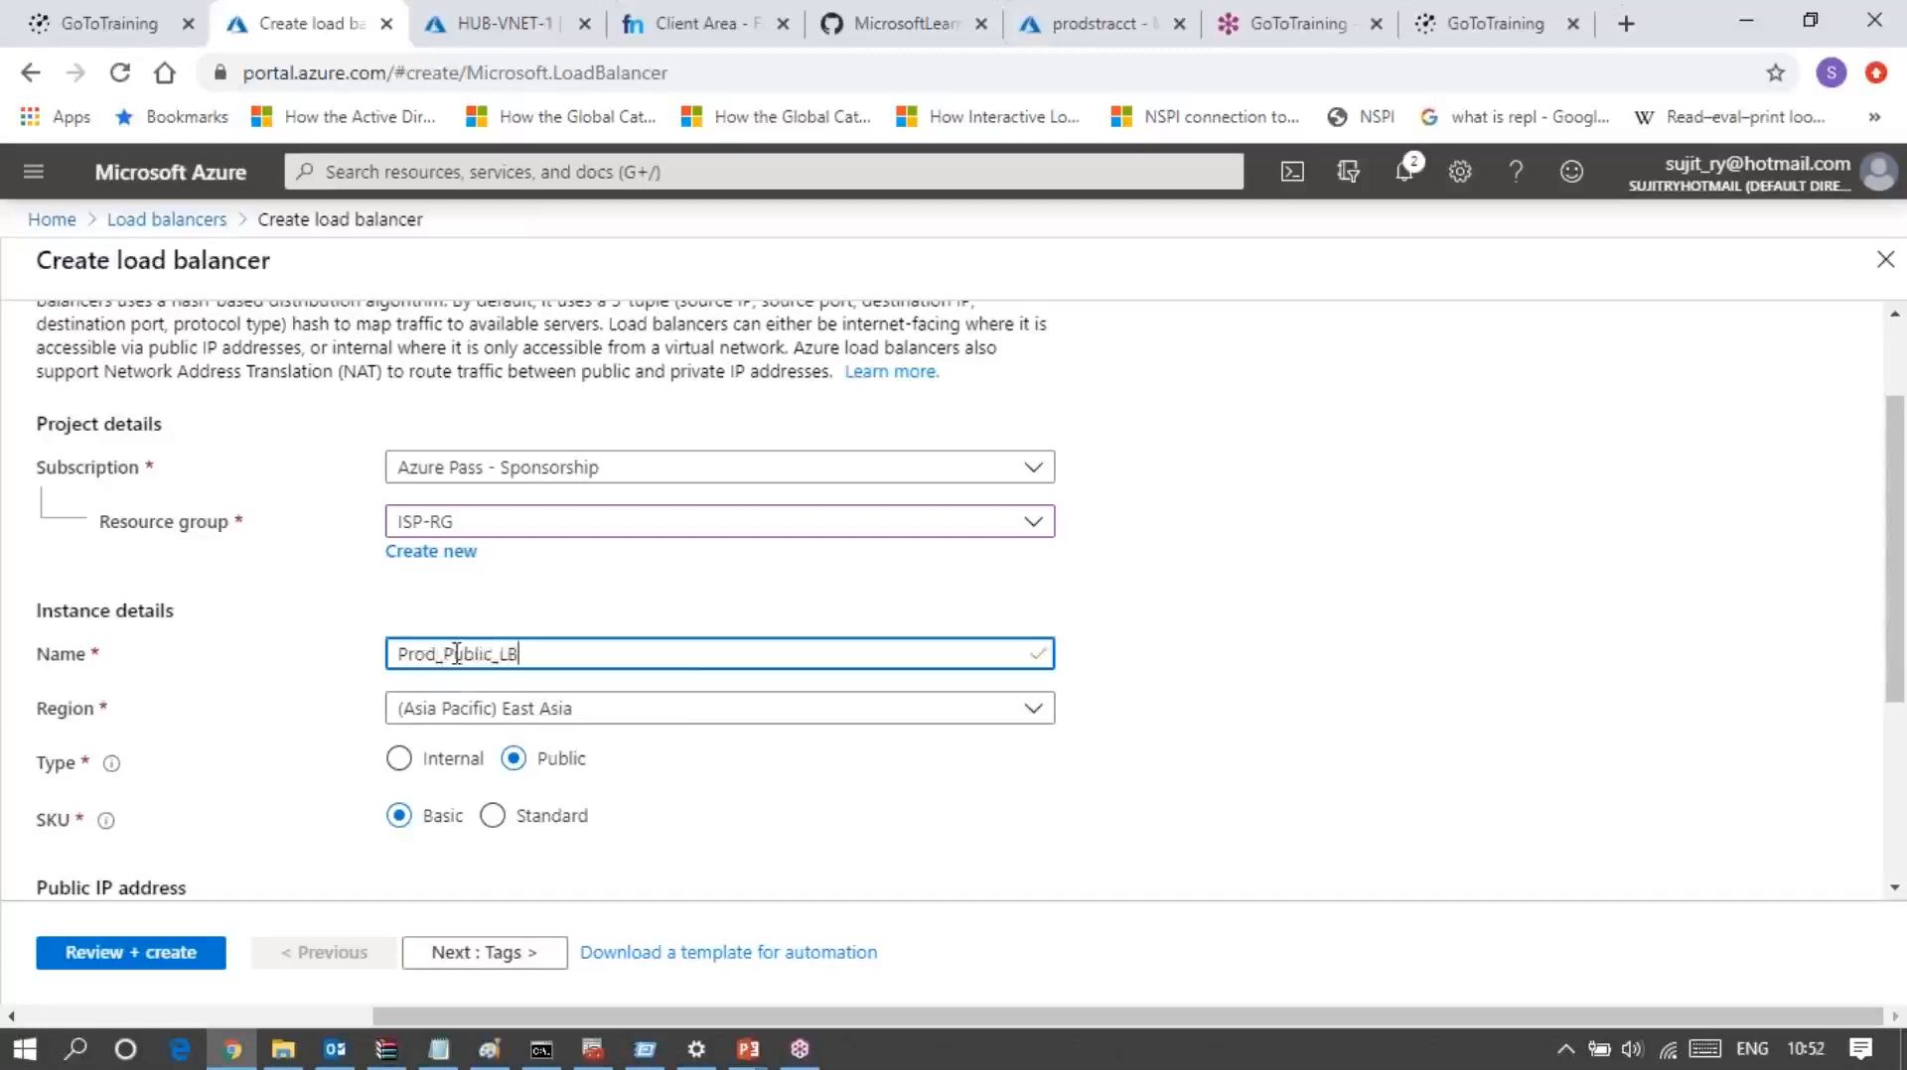
Step: Set the load balancer's region to (US) East US 2 and its SKU to Standard
left_click(722, 723)
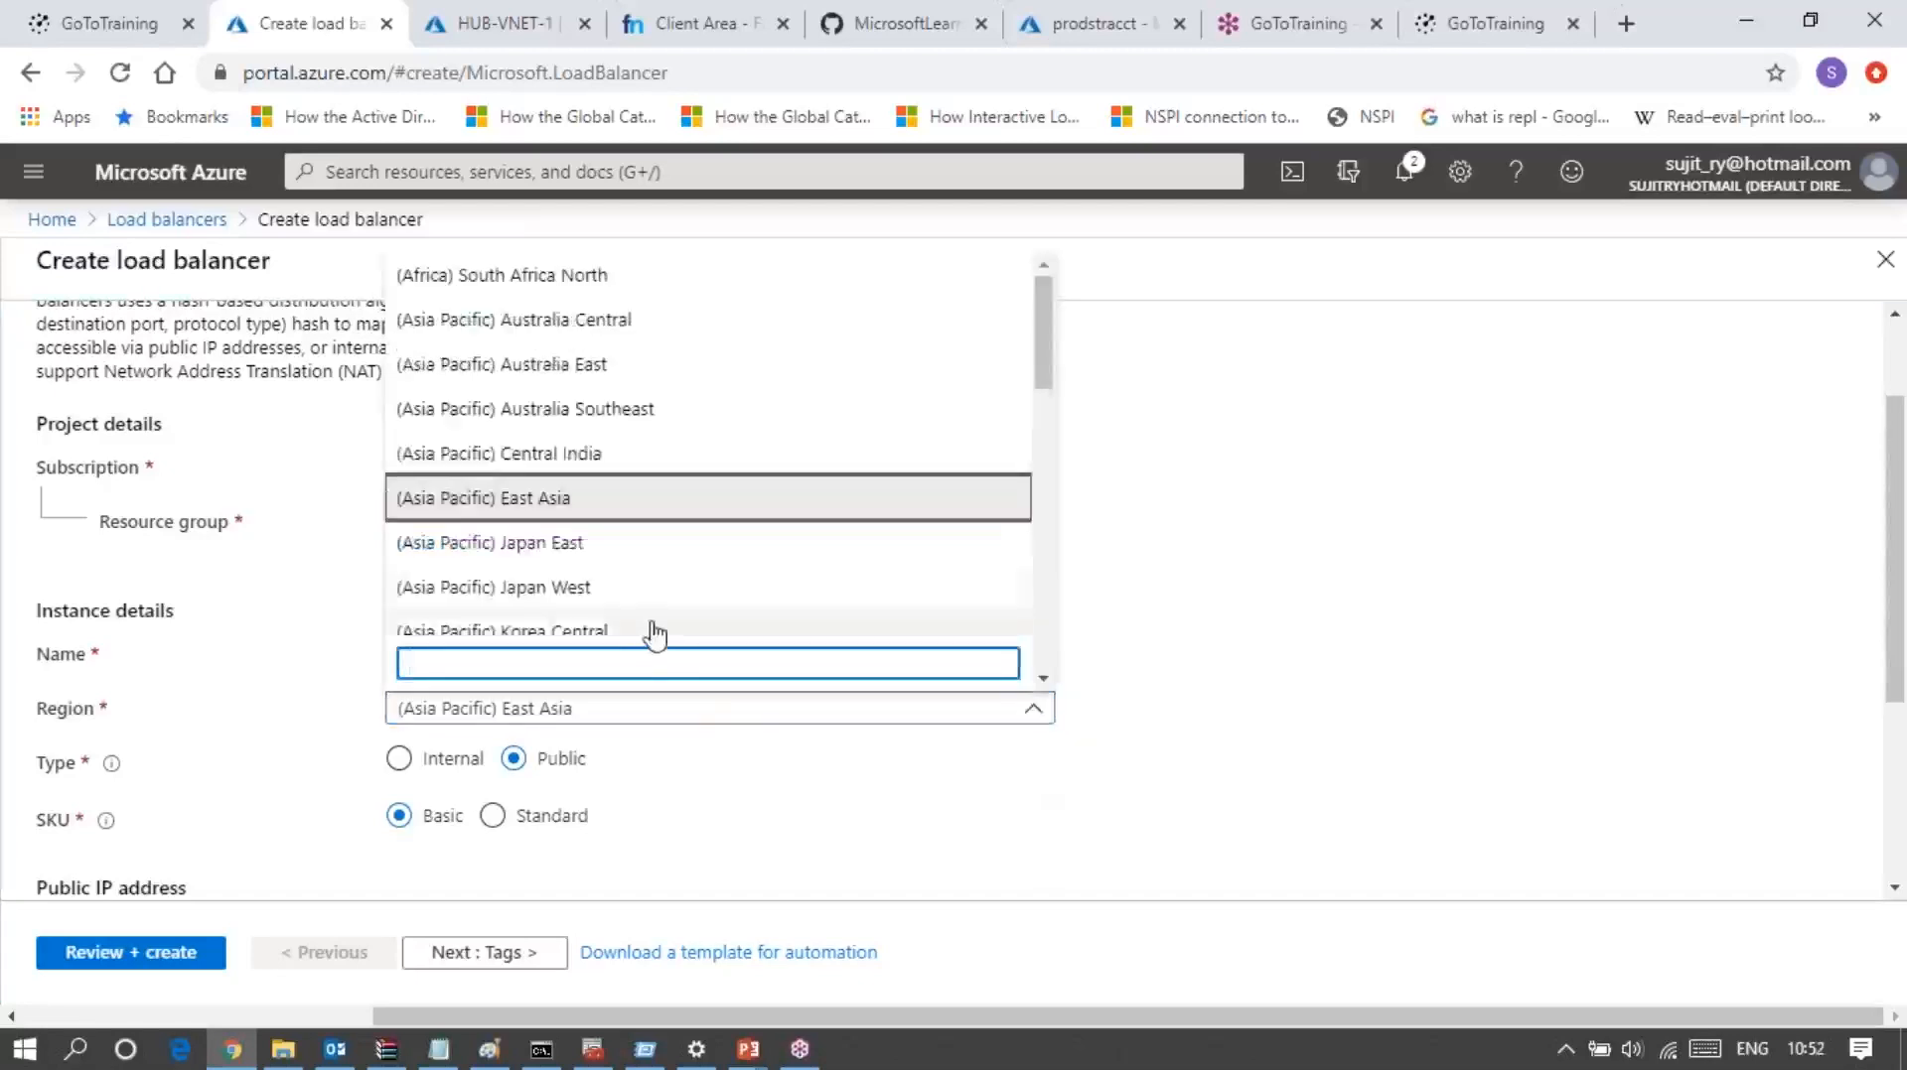
scroll(650, 633, "down", 4)
scroll(653, 632, "down", 1)
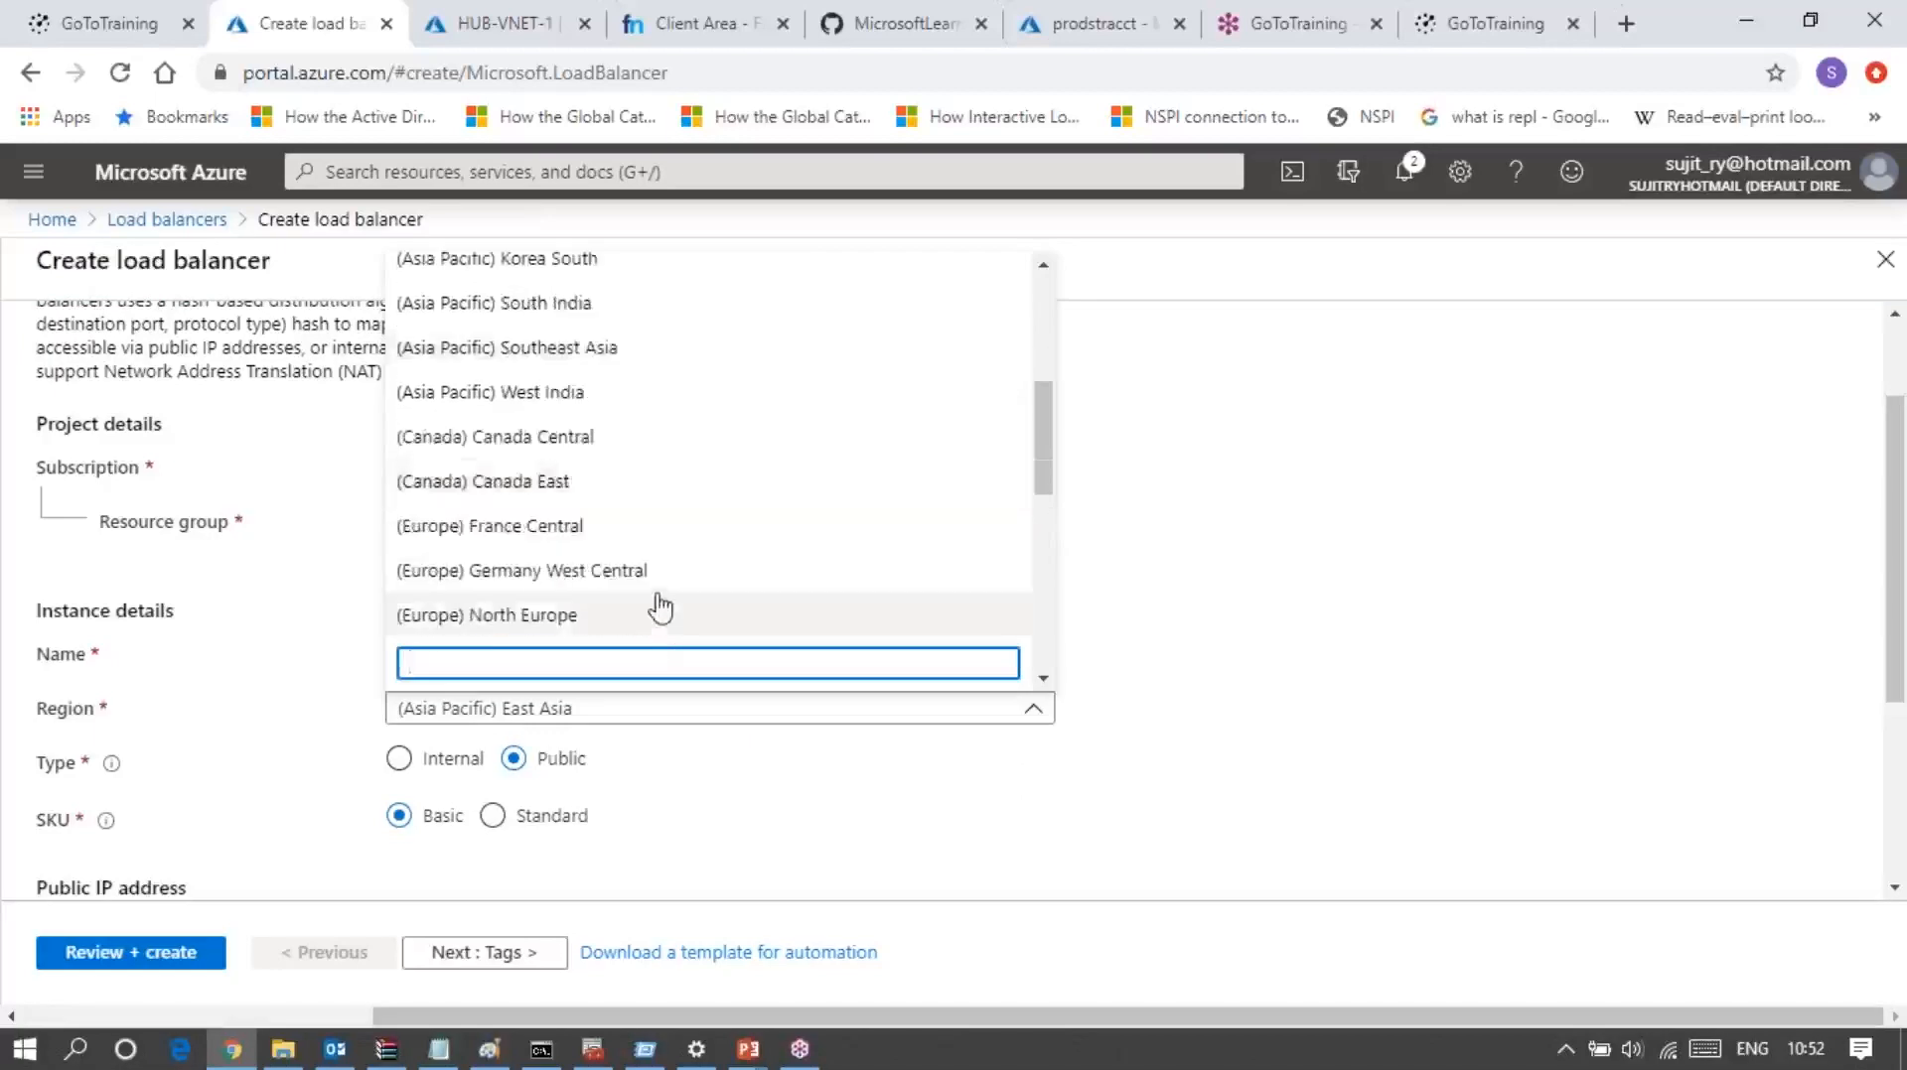
scroll(659, 606, "up", 5)
scroll(658, 606, "down", 8)
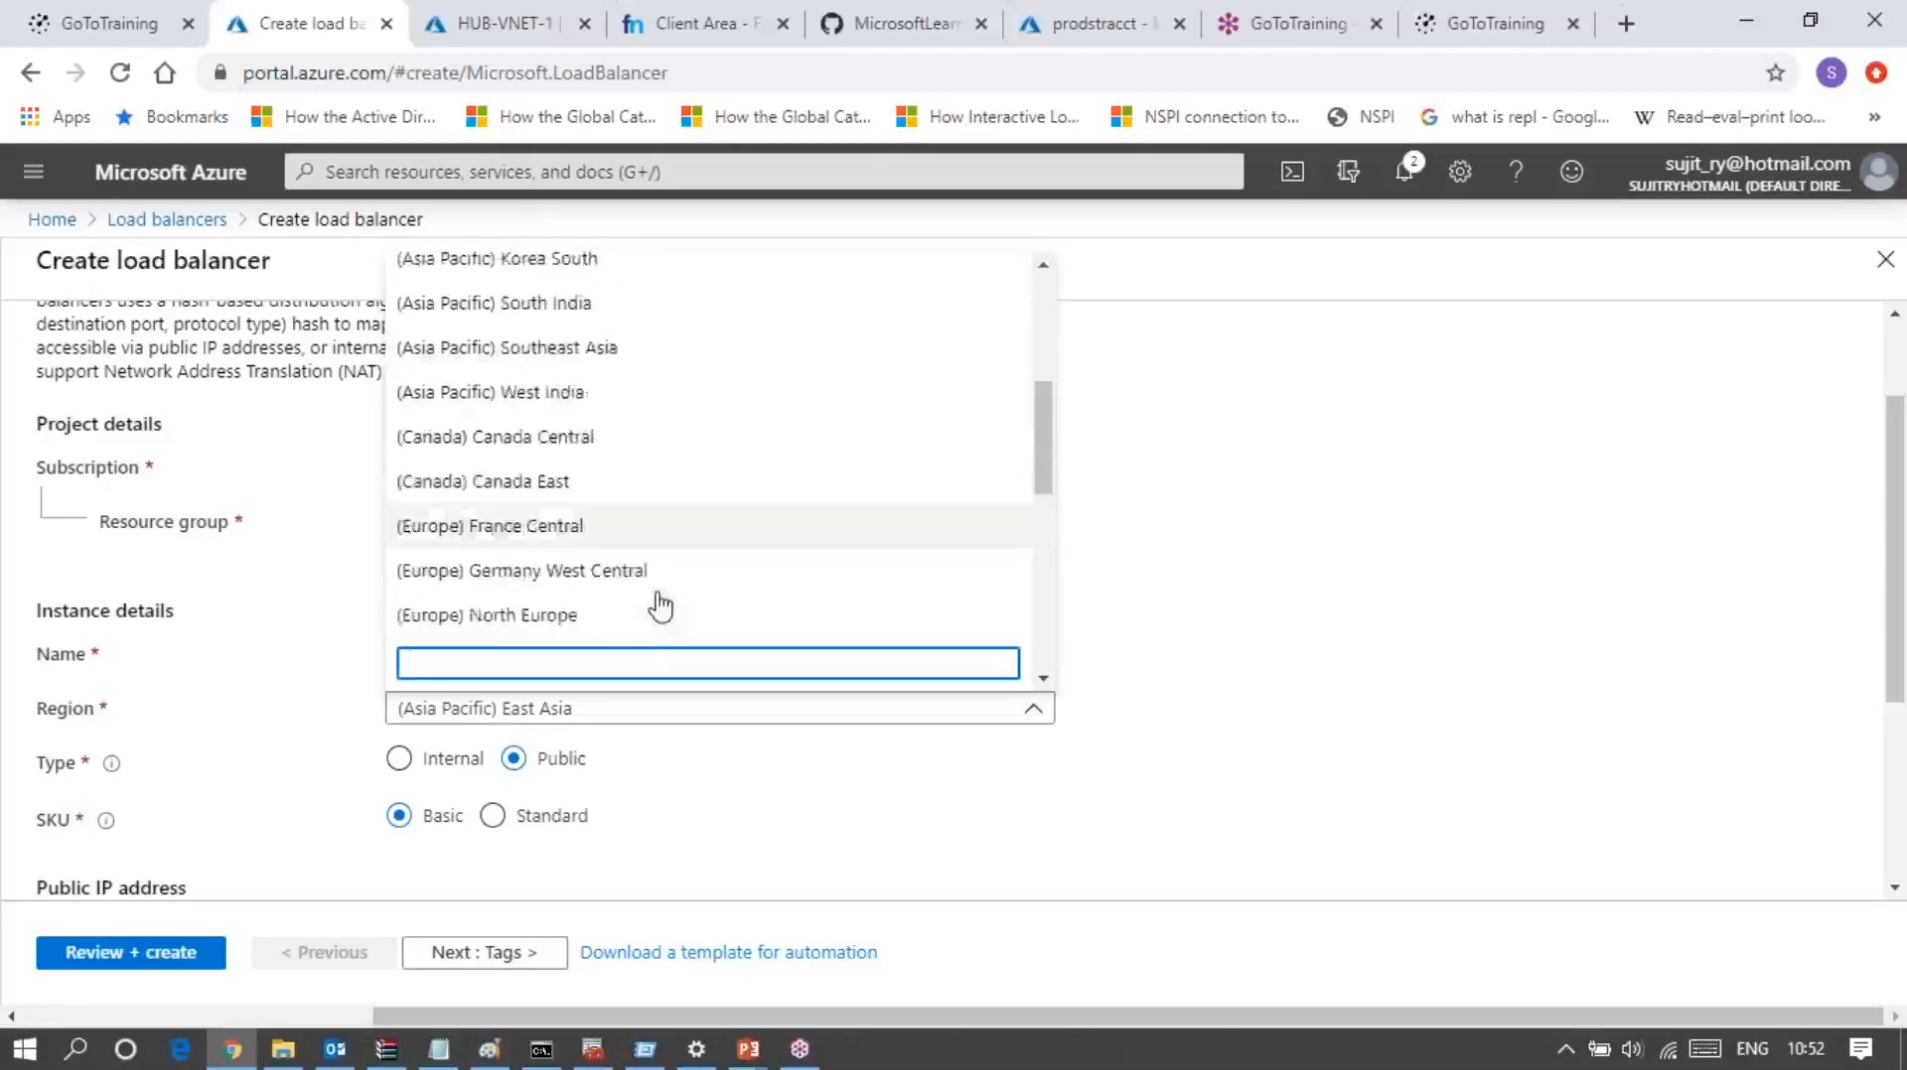
scroll(659, 606, "down", 4)
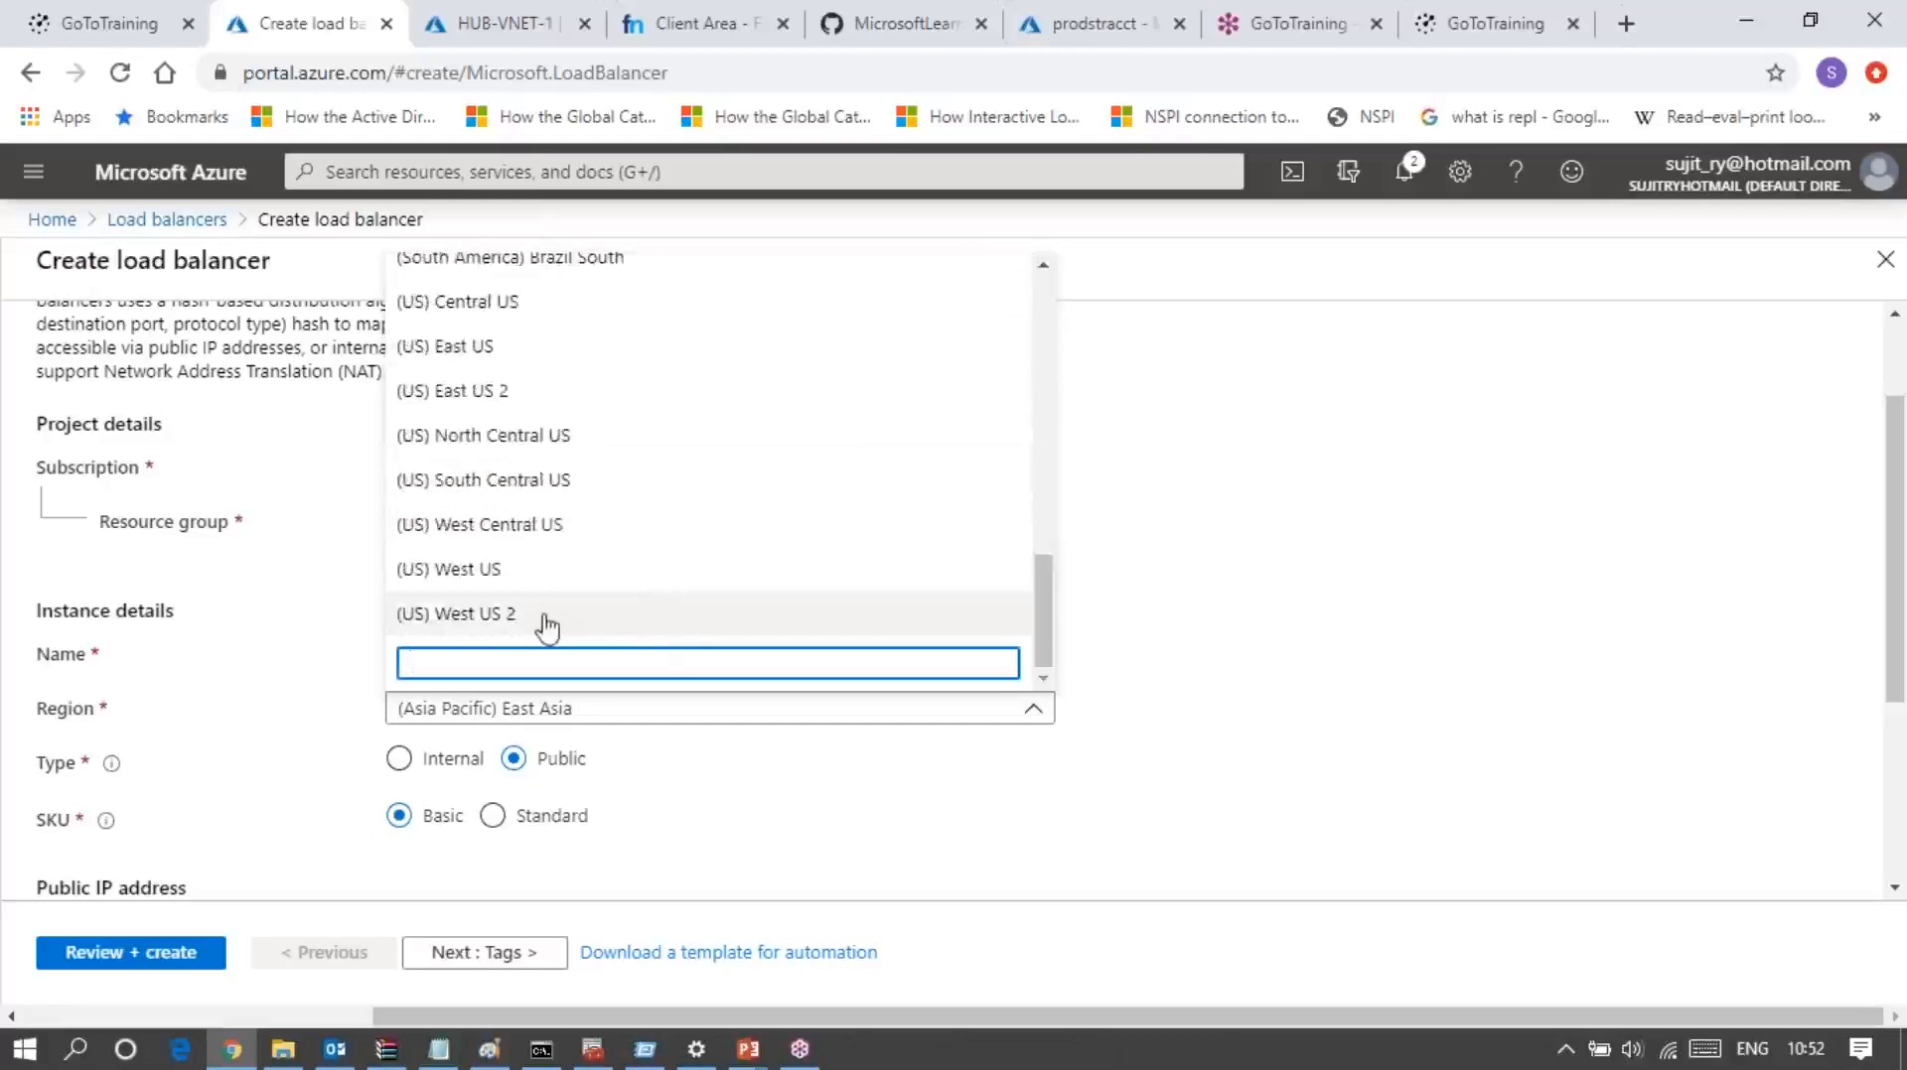
left_click(496, 391)
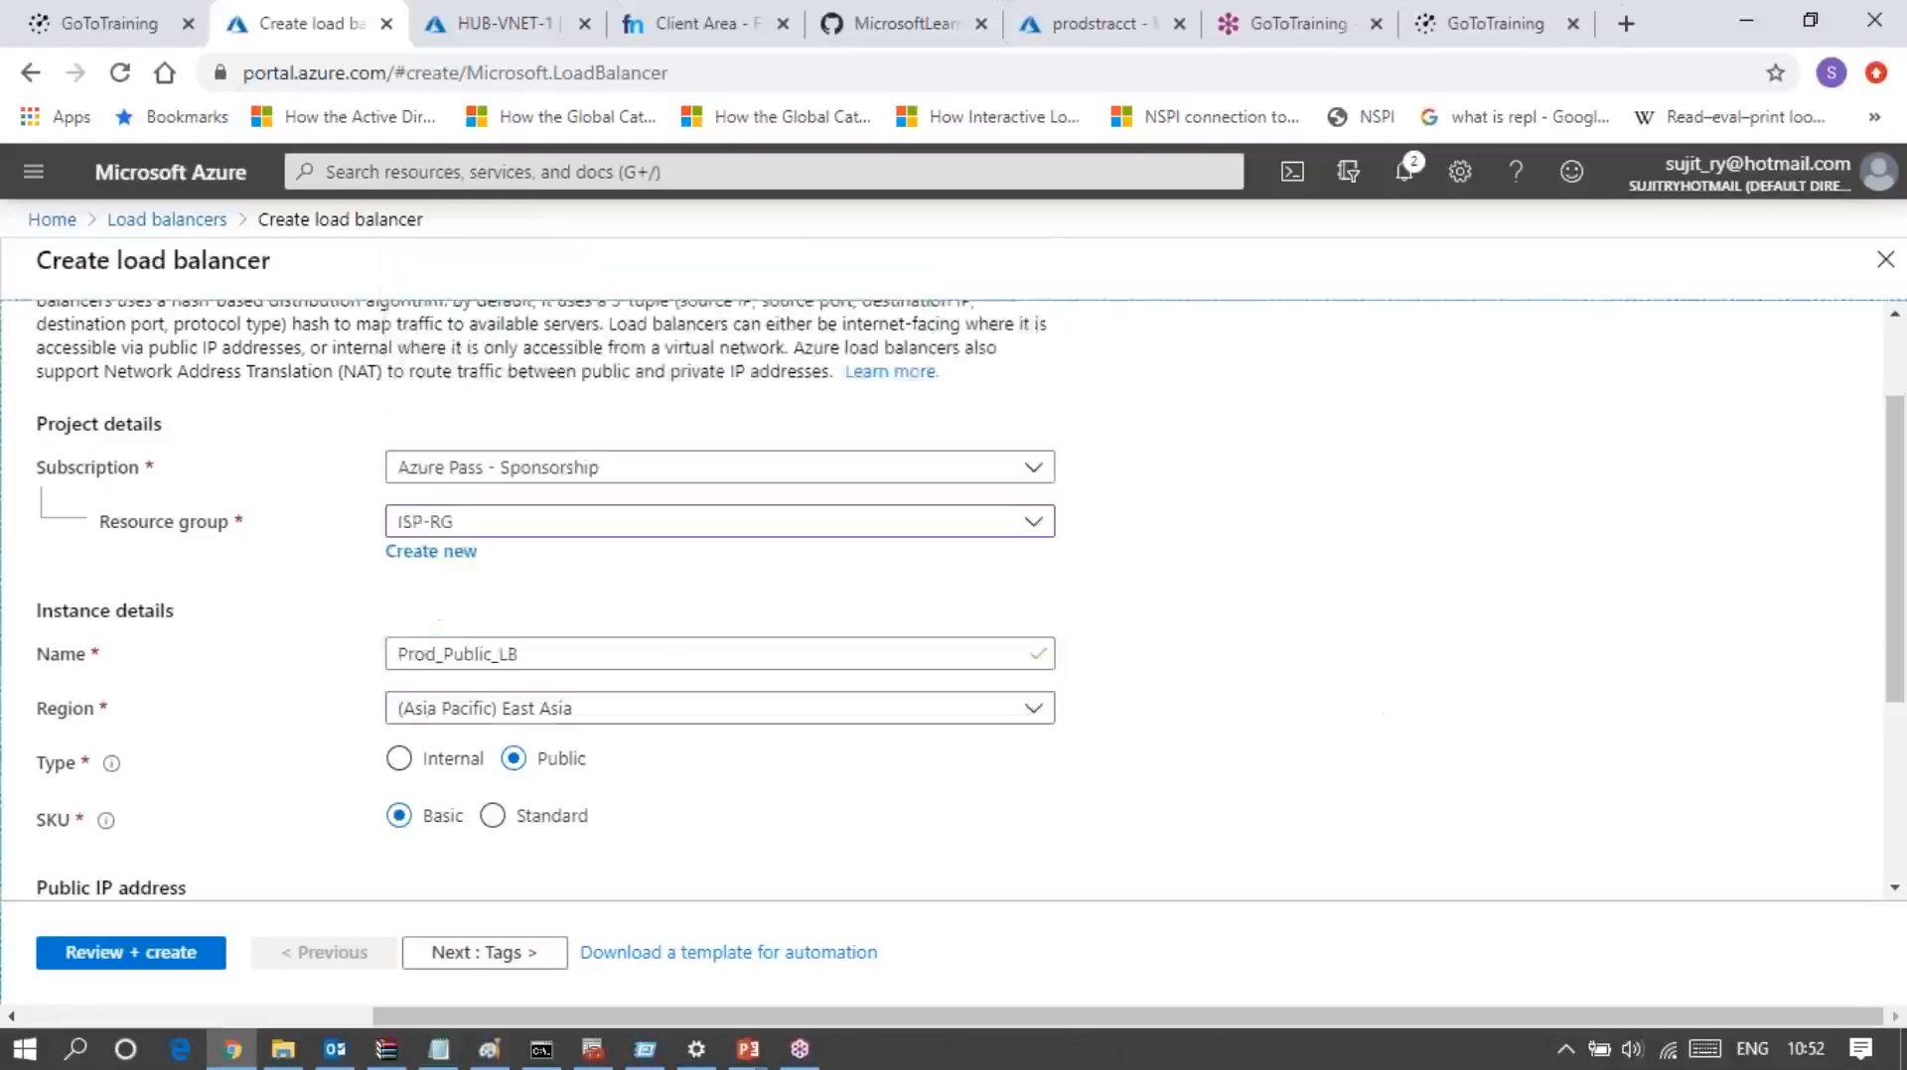
scroll(1100, 845, "down", 1)
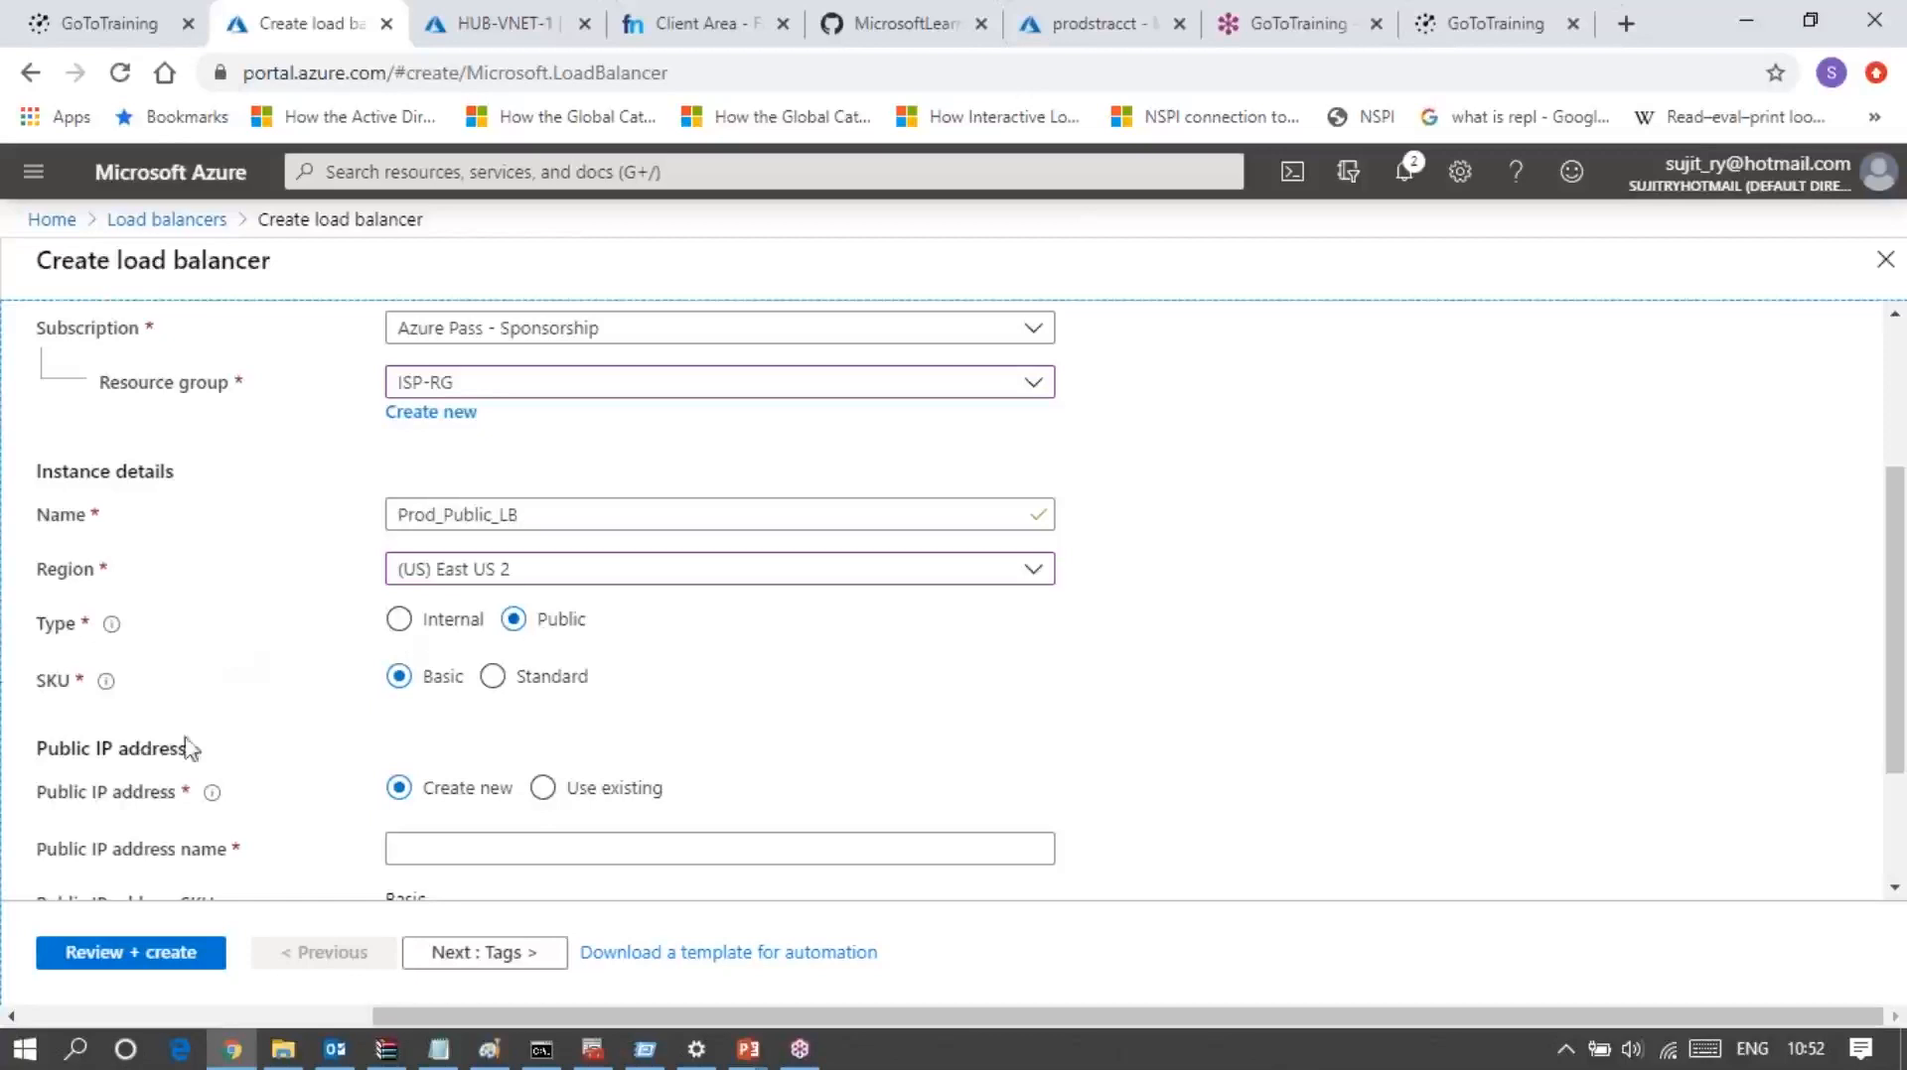
left_click(494, 677)
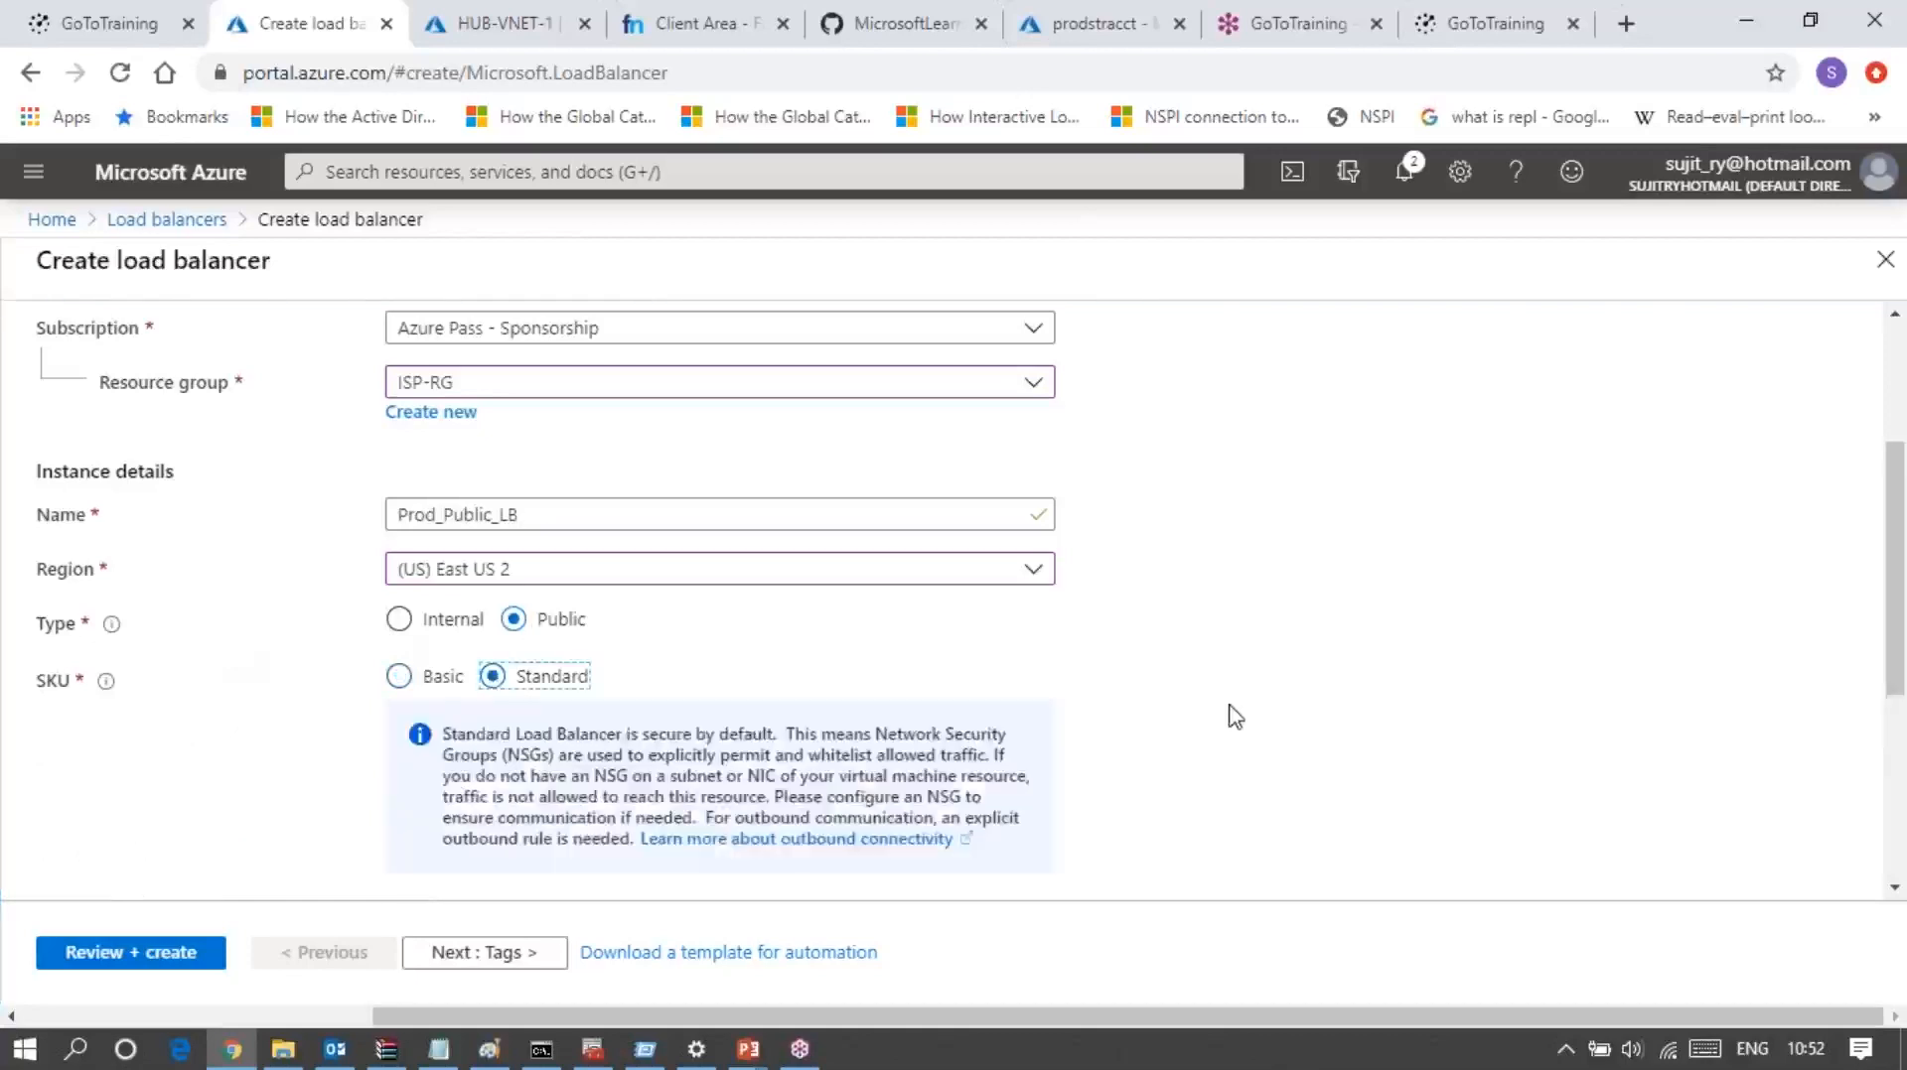
scroll(1234, 717, "down", 4)
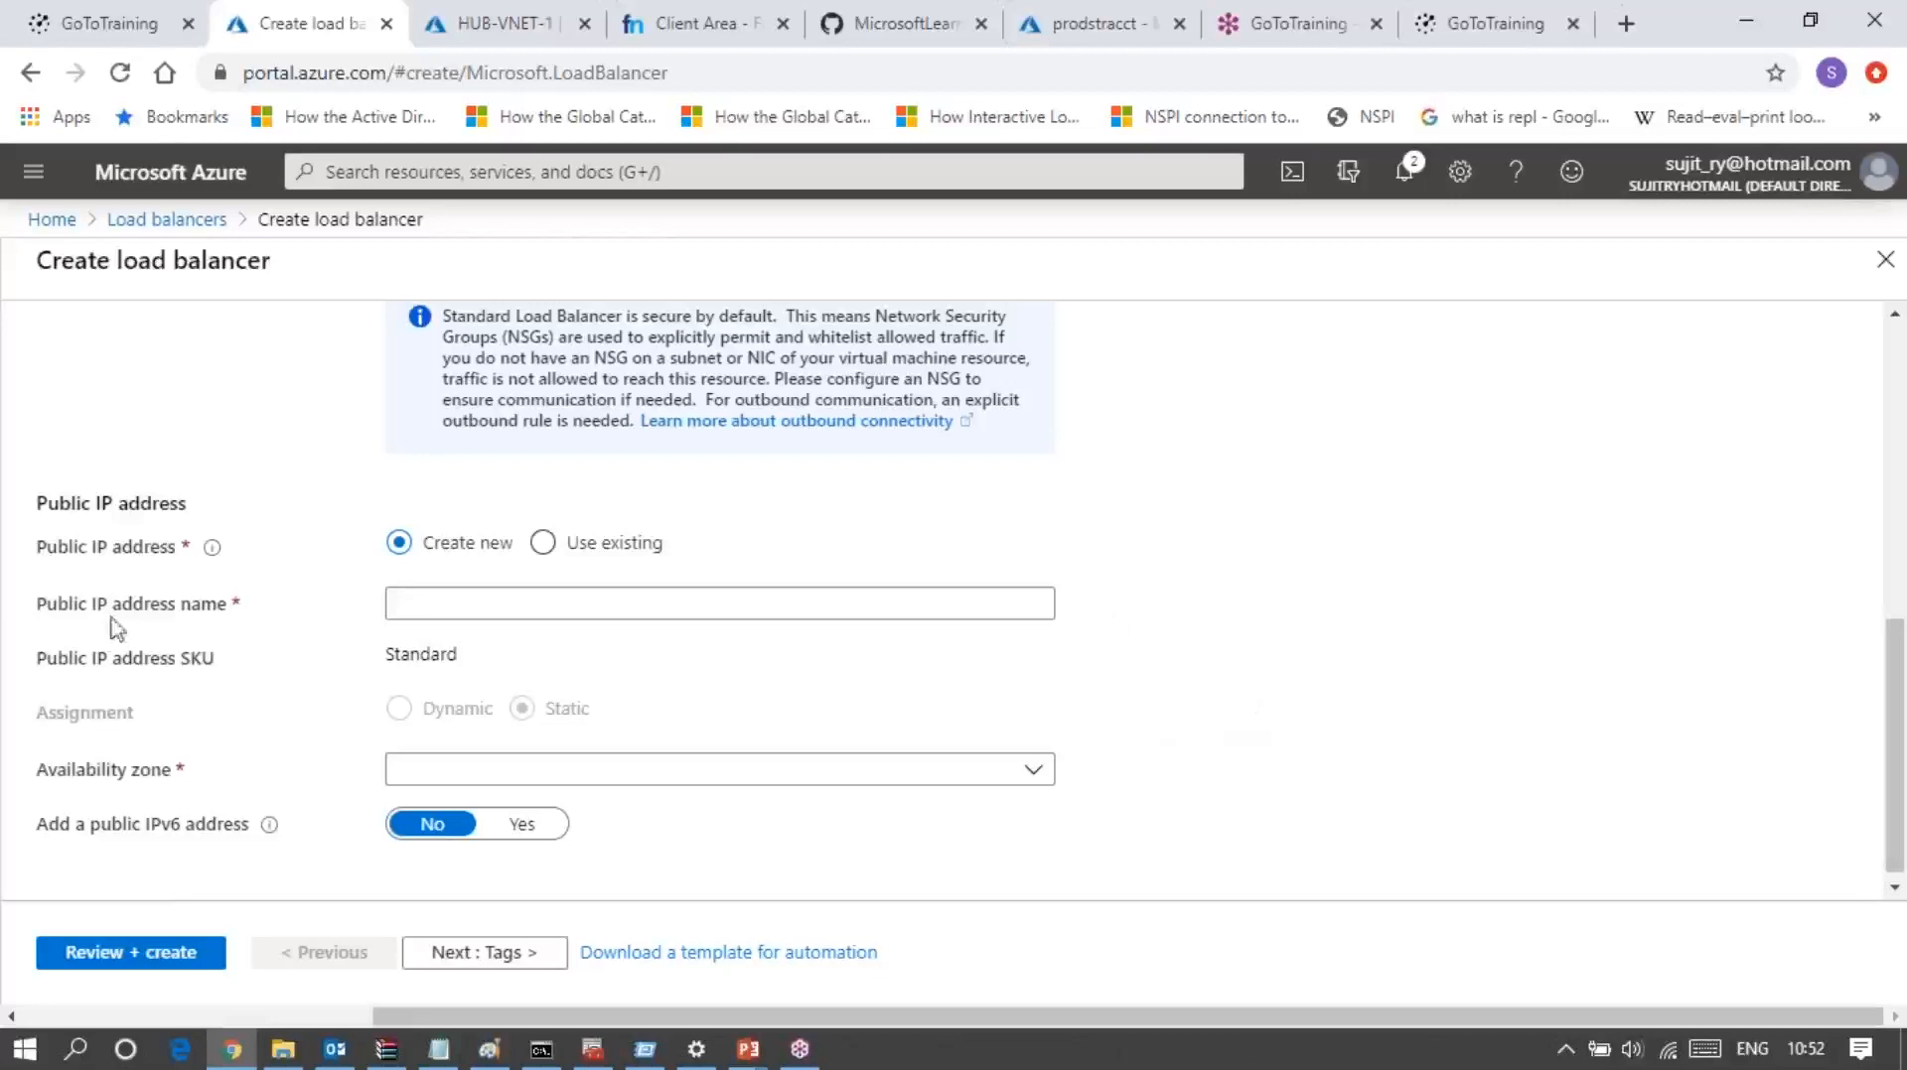
left_click(529, 534)
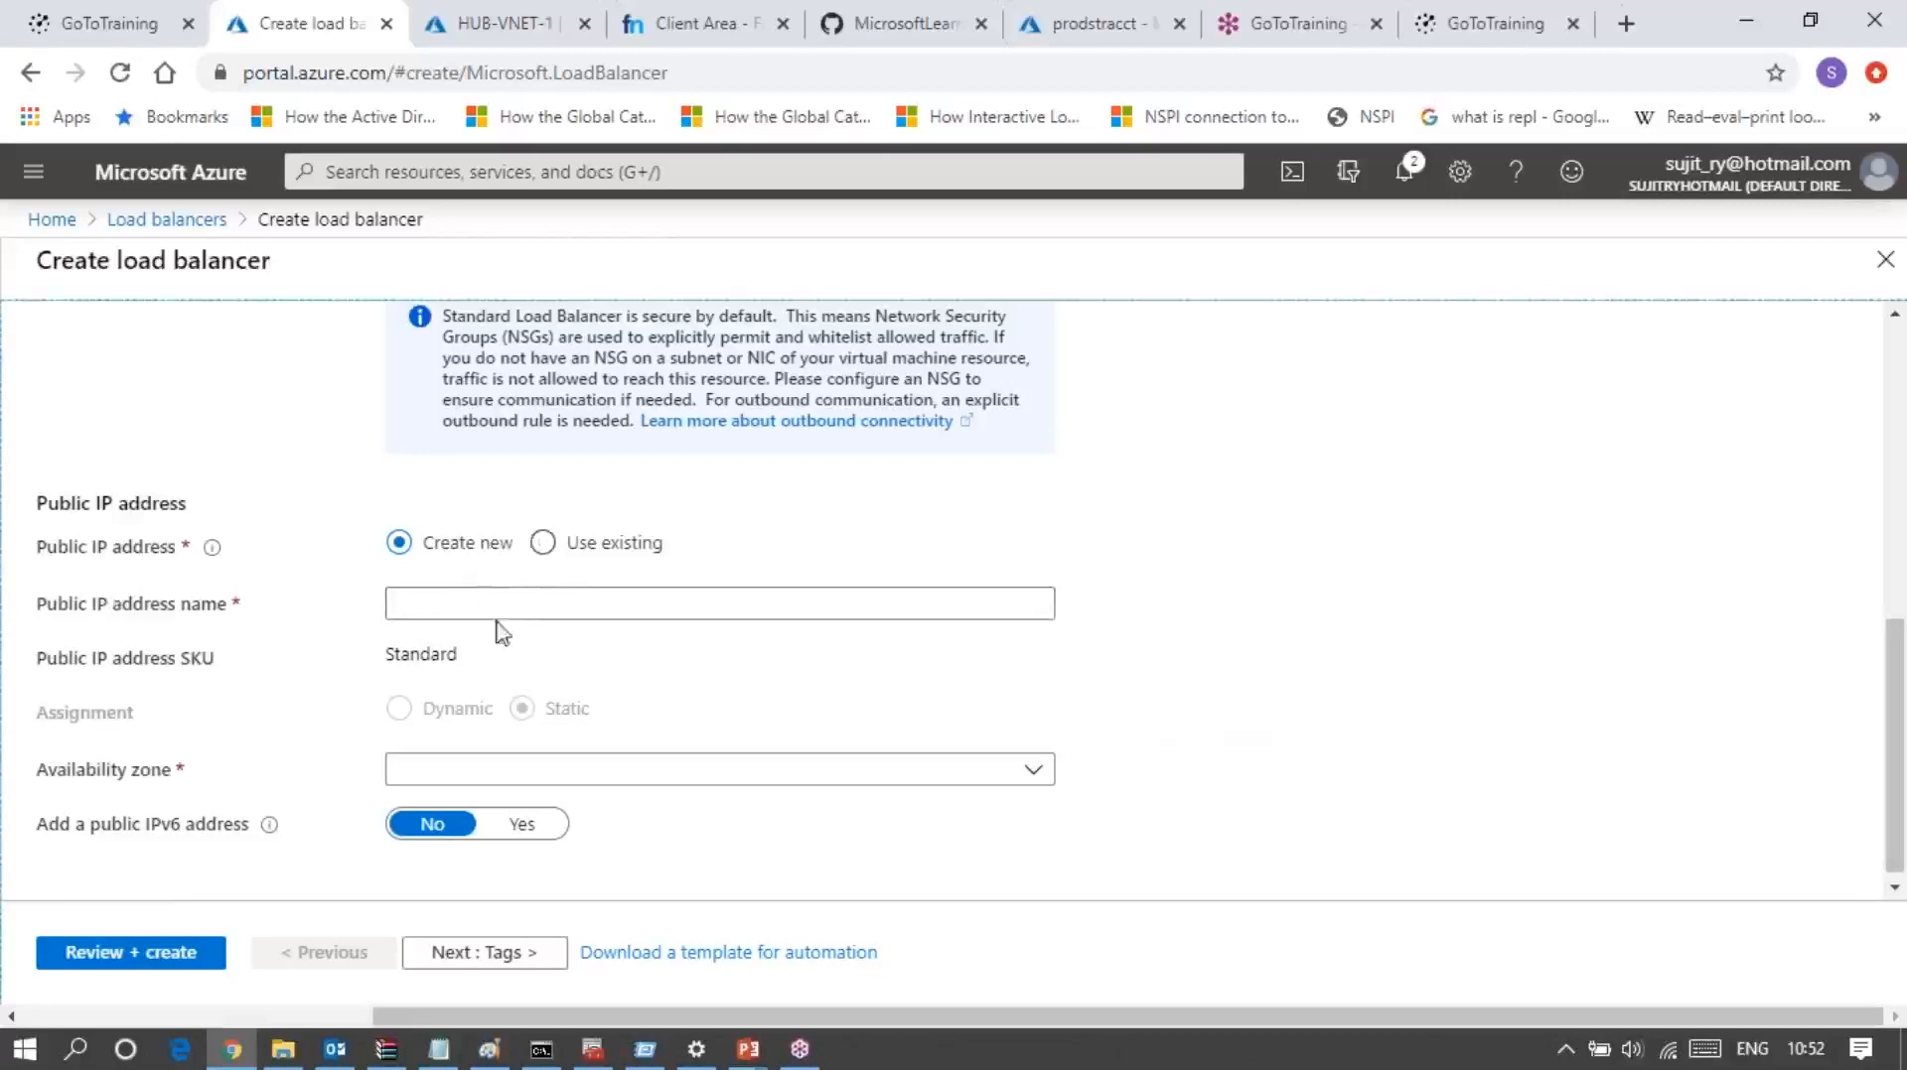
left_click(542, 544)
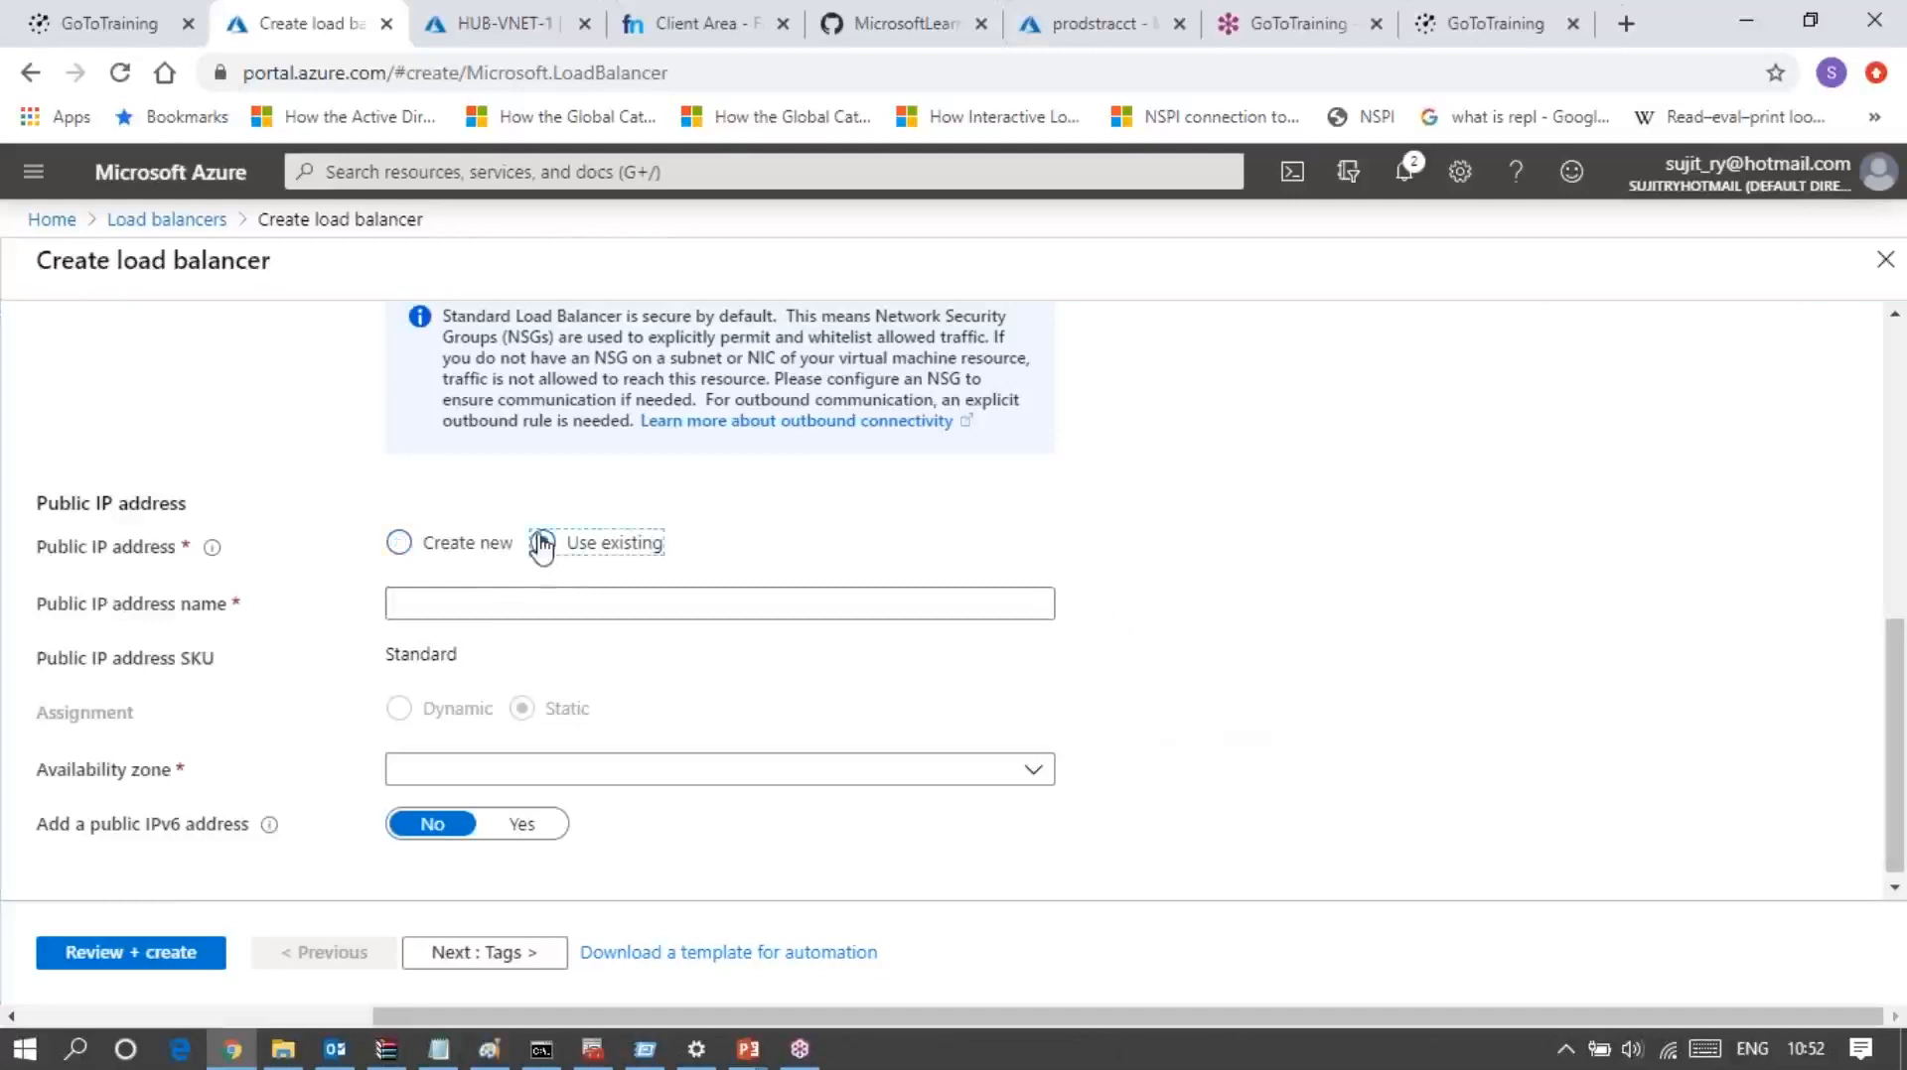
left_click(758, 774)
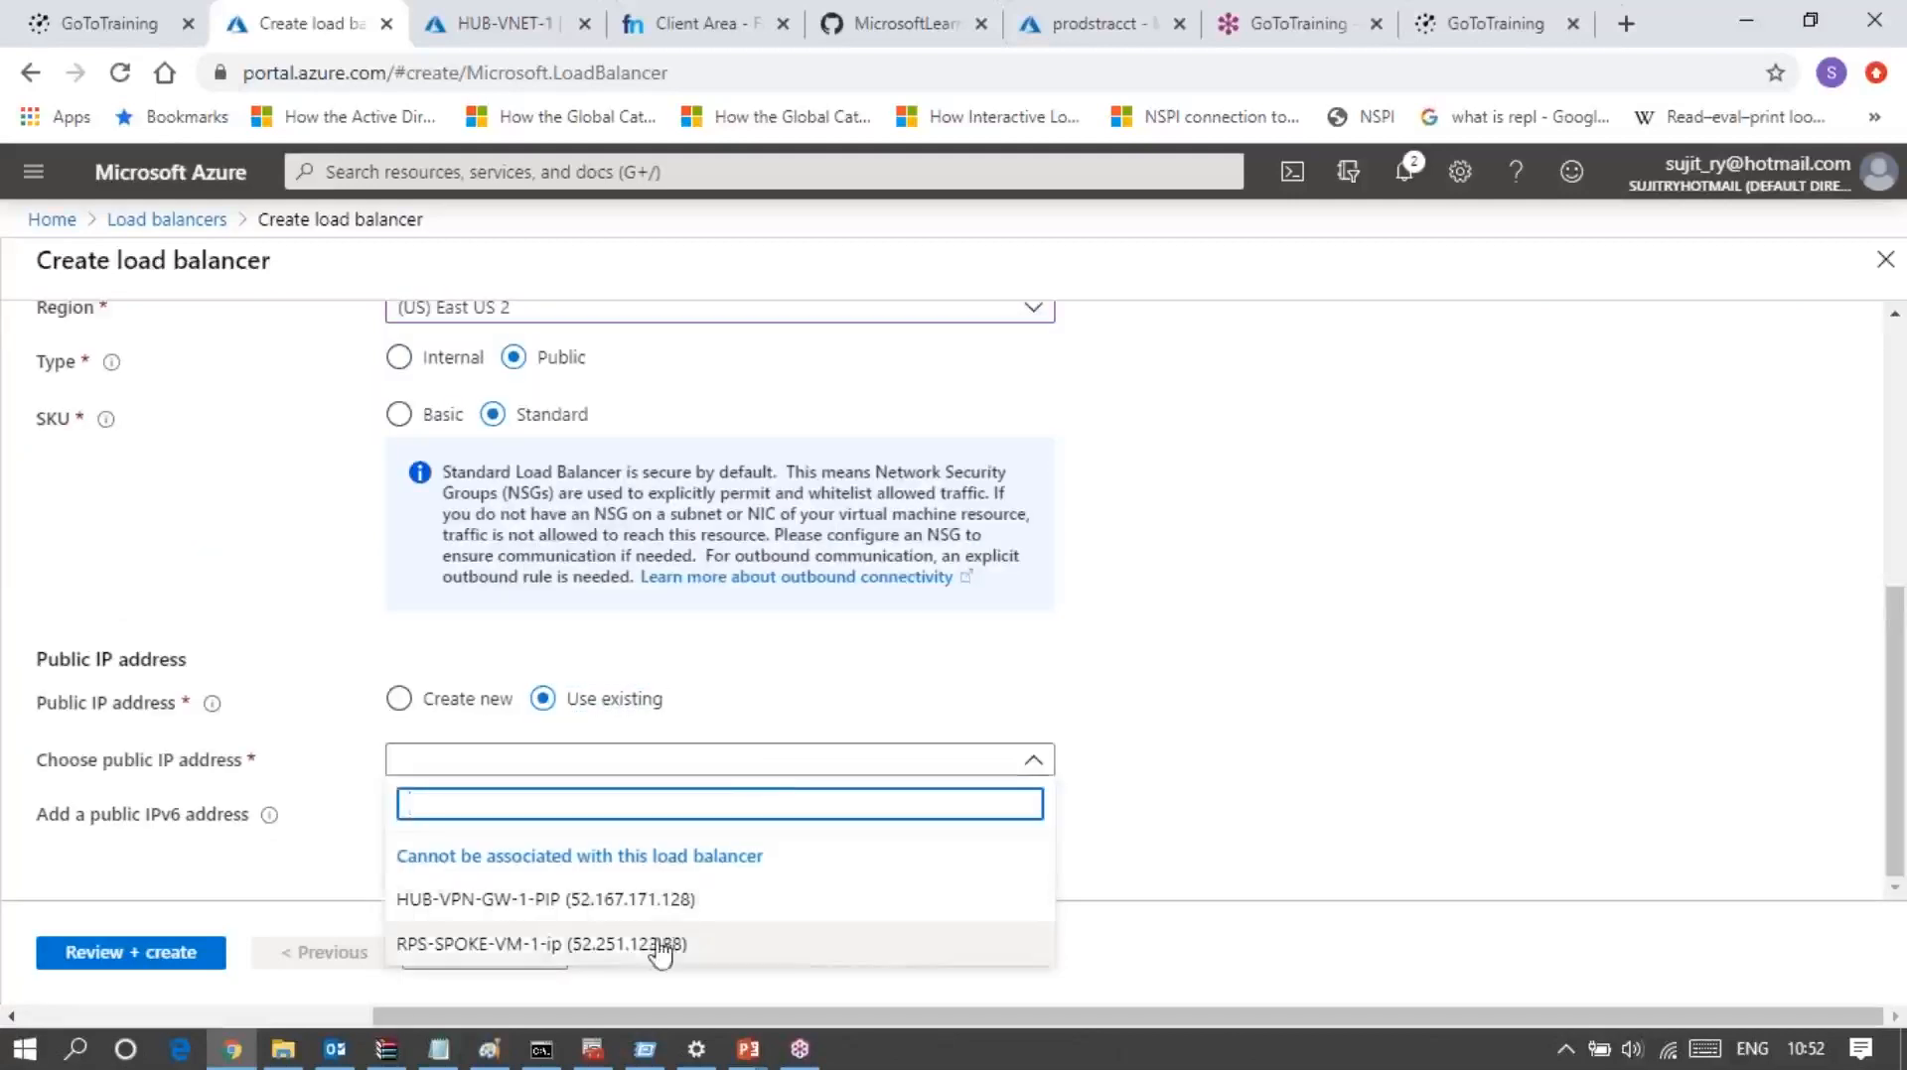
left_click(457, 702)
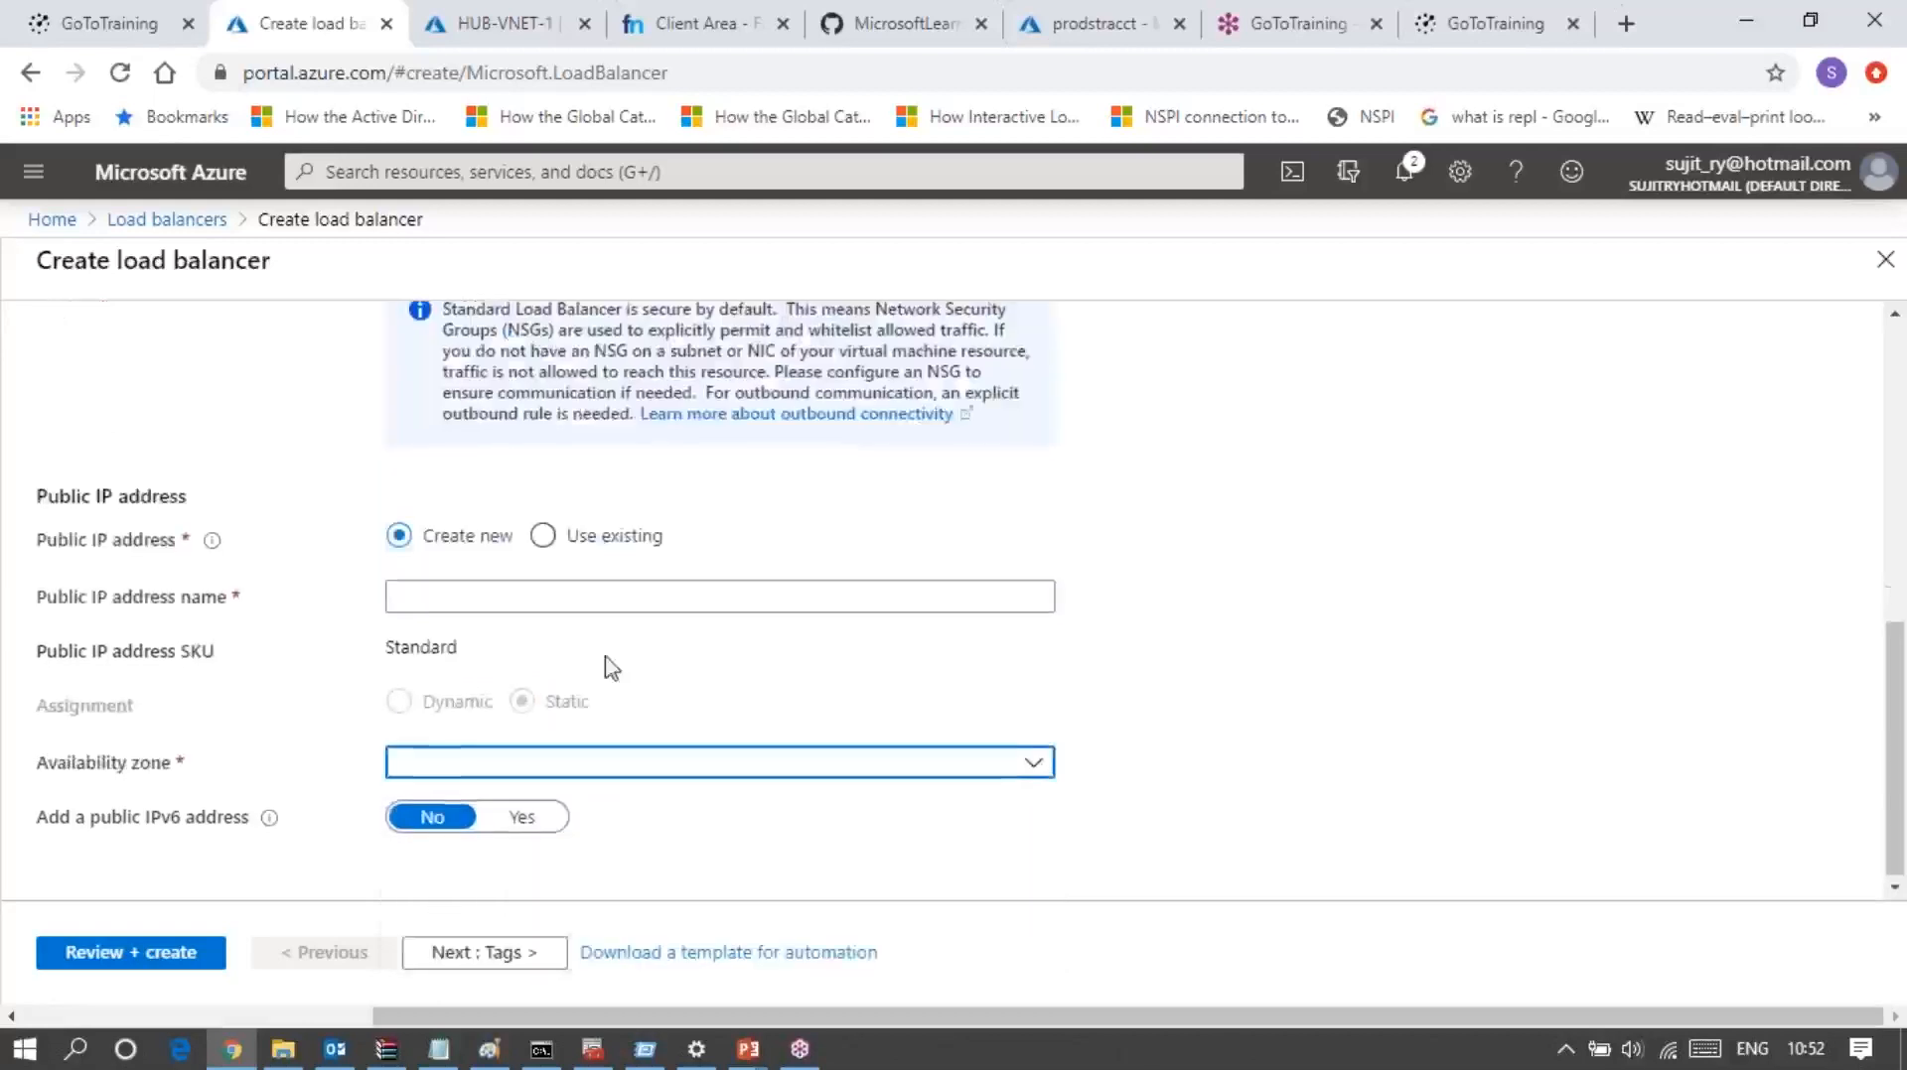
Step: Name the new public IP address Prod_LB_PIP
left_click(478, 594)
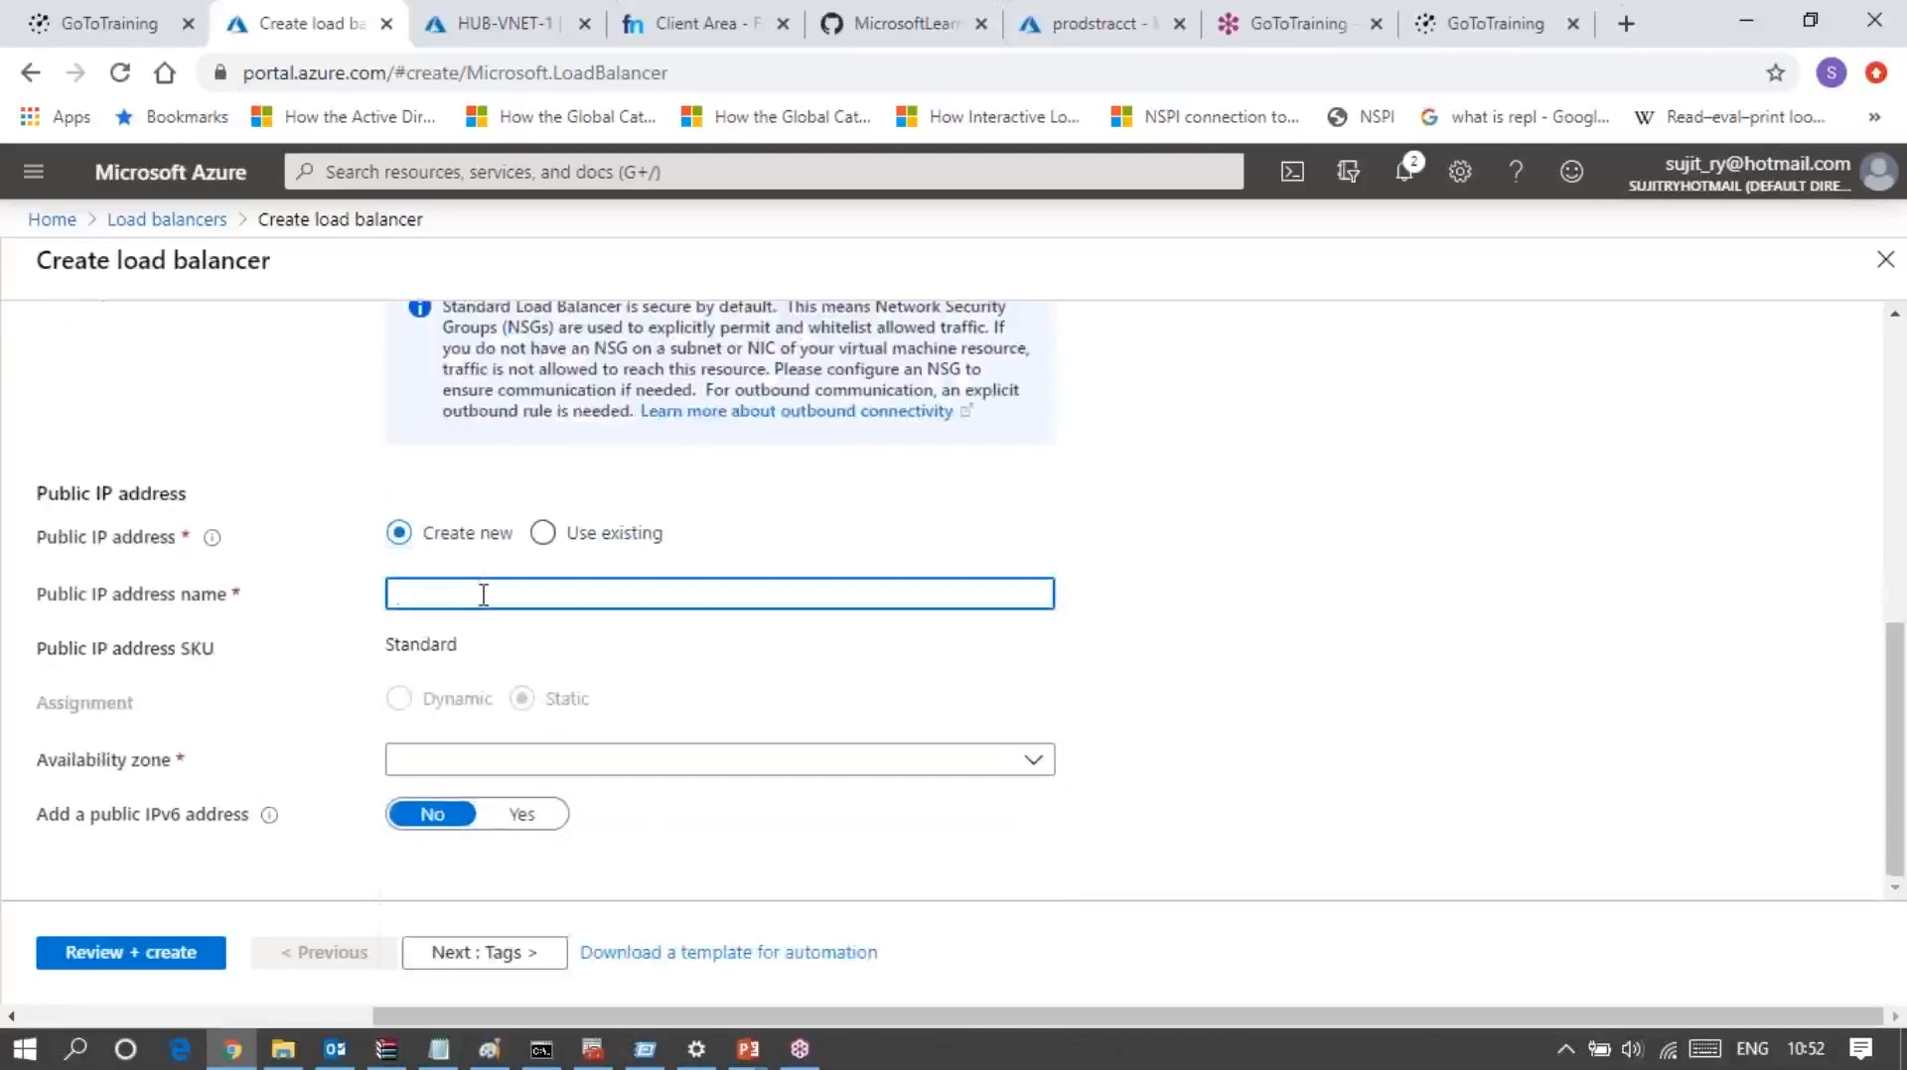
type("Prod_LB_PIP")
left_click(719, 632)
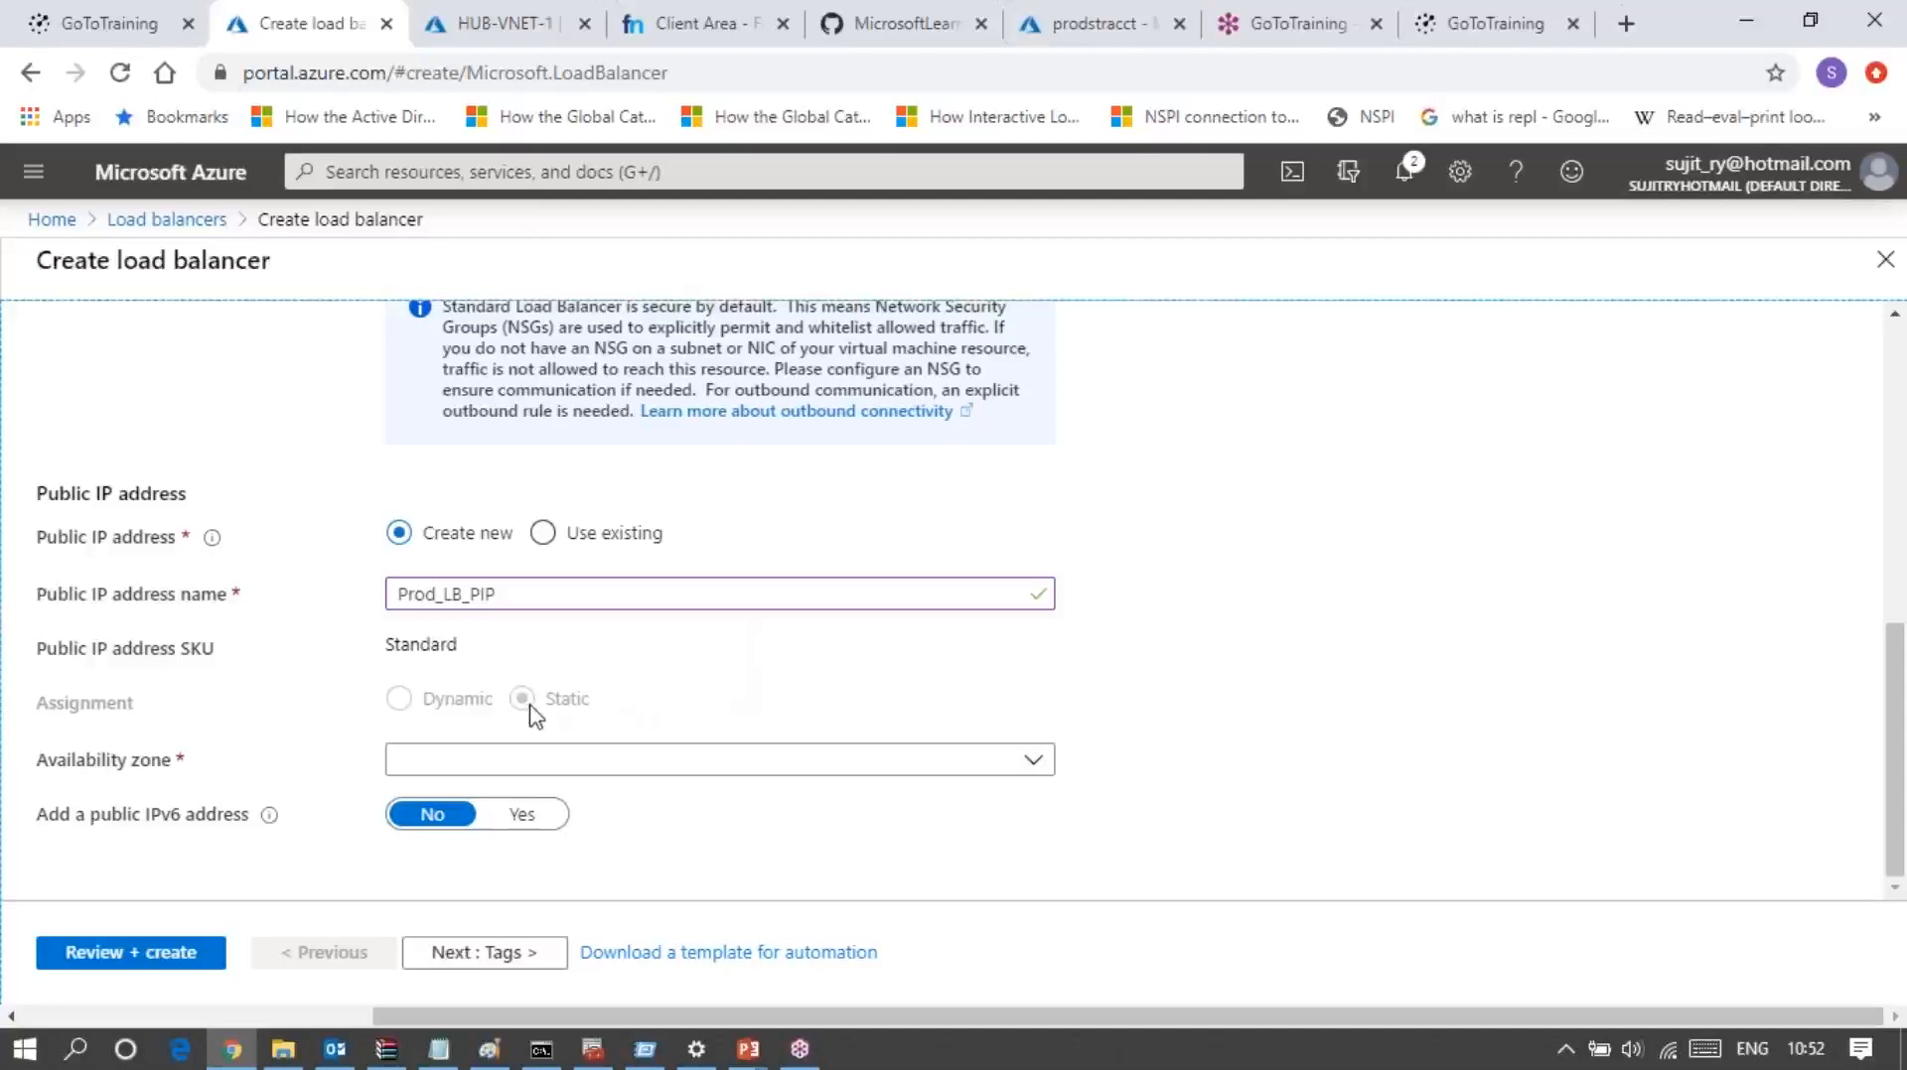
Step: Set the public IP address's availability zone to Zone-redundant
left_click(832, 773)
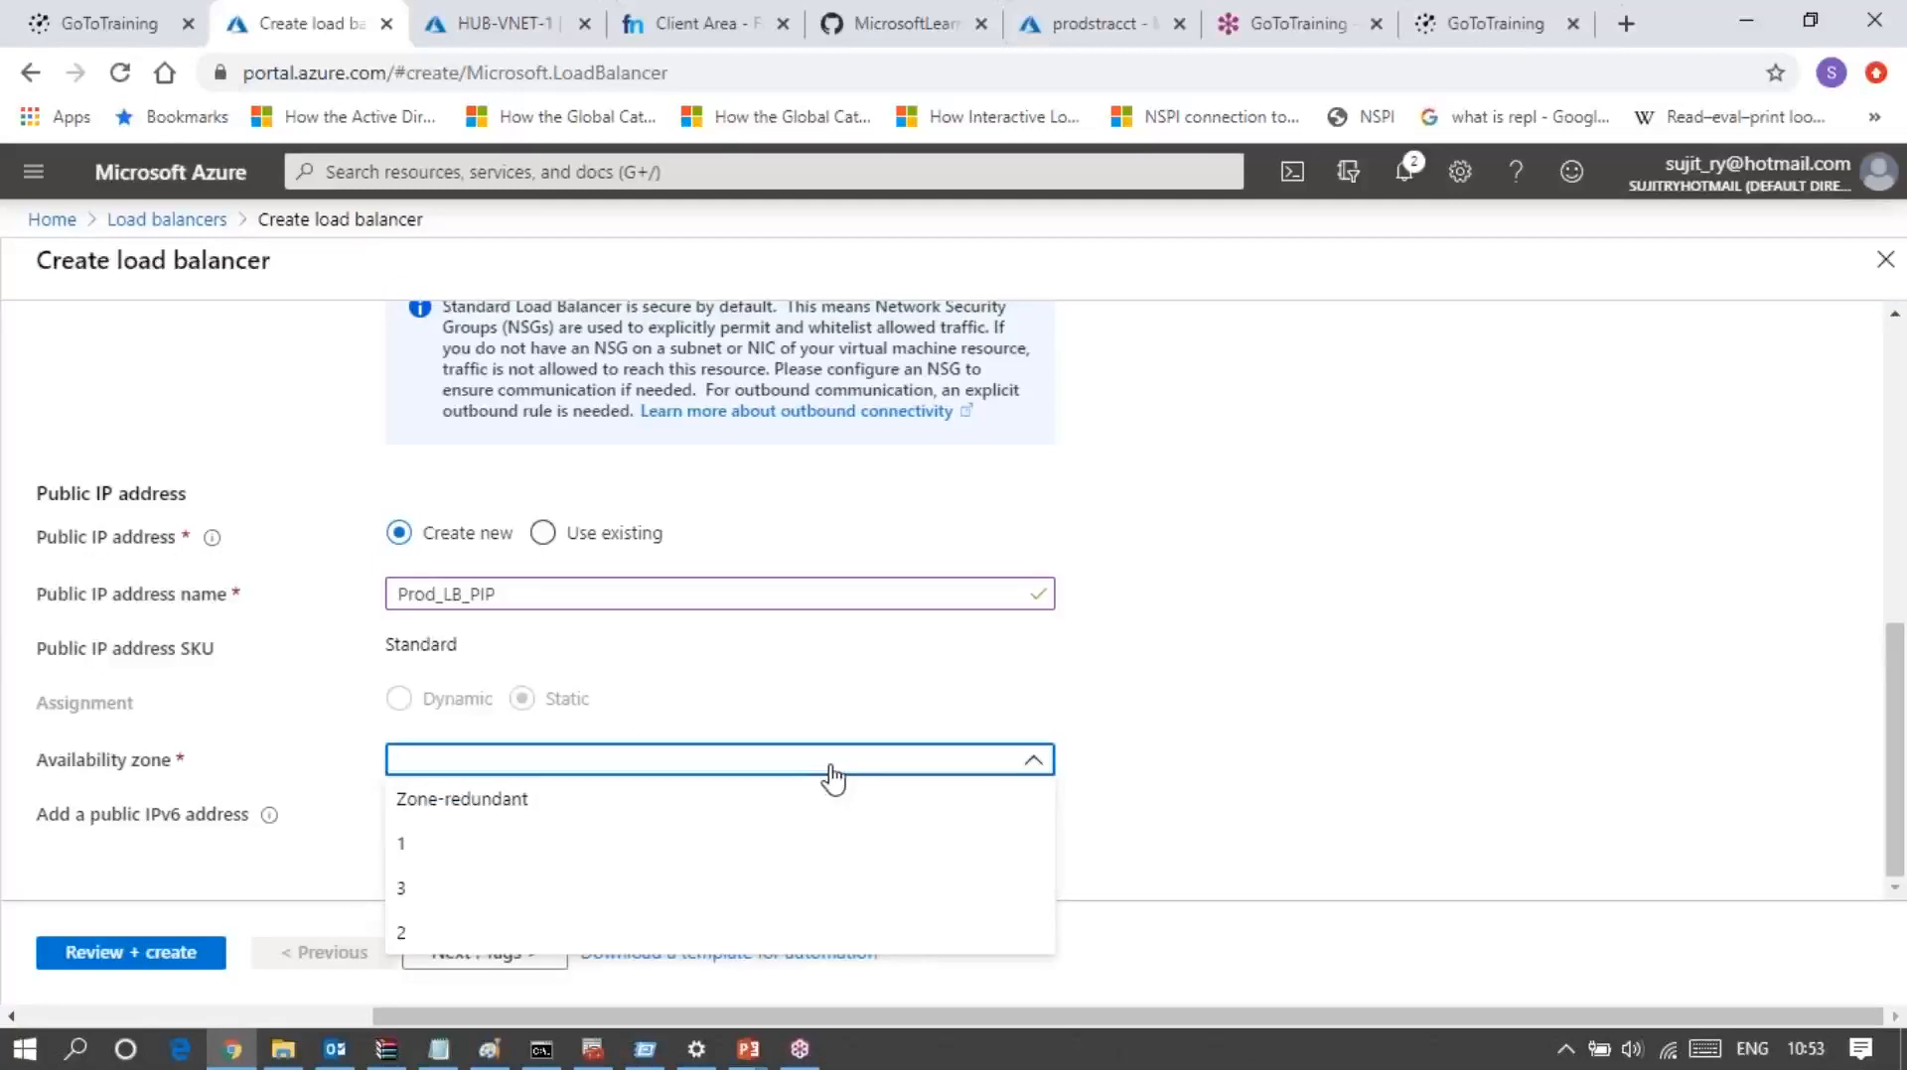
left_click(460, 809)
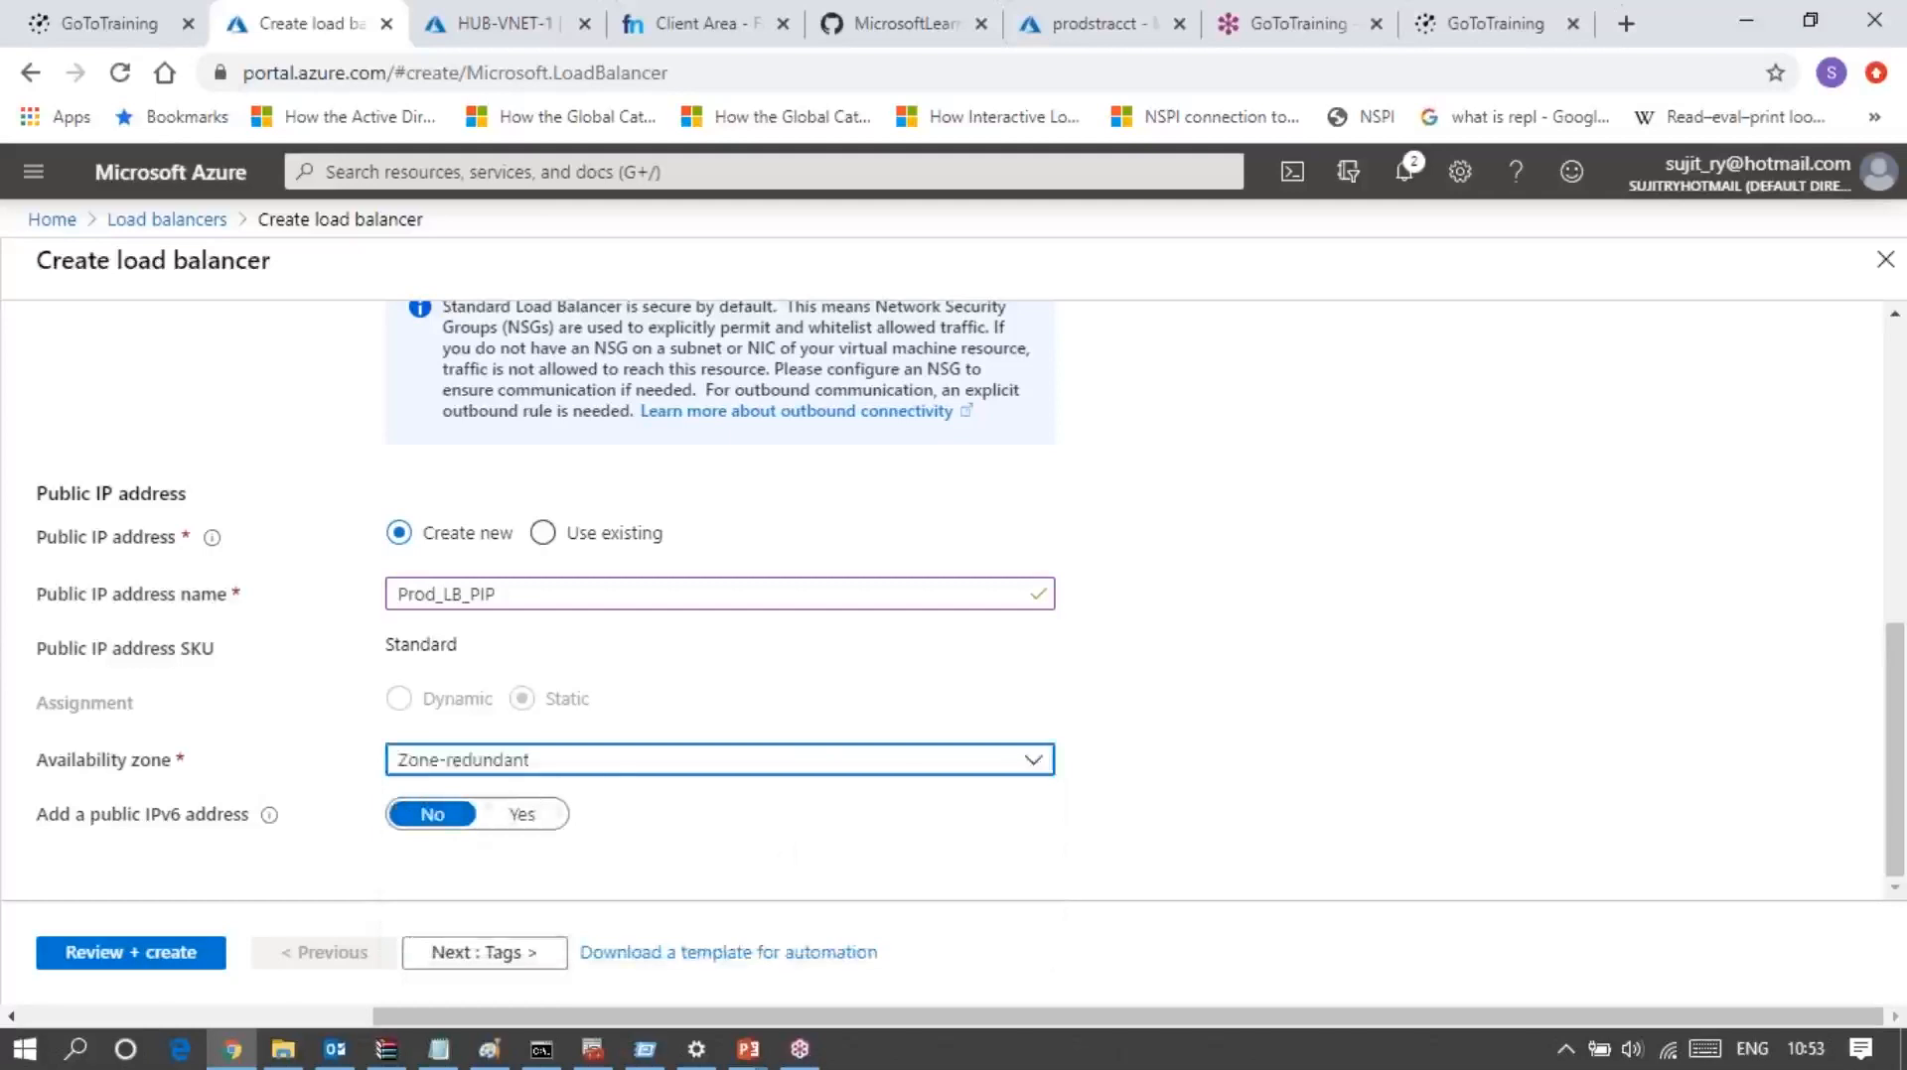
left_click(600, 778)
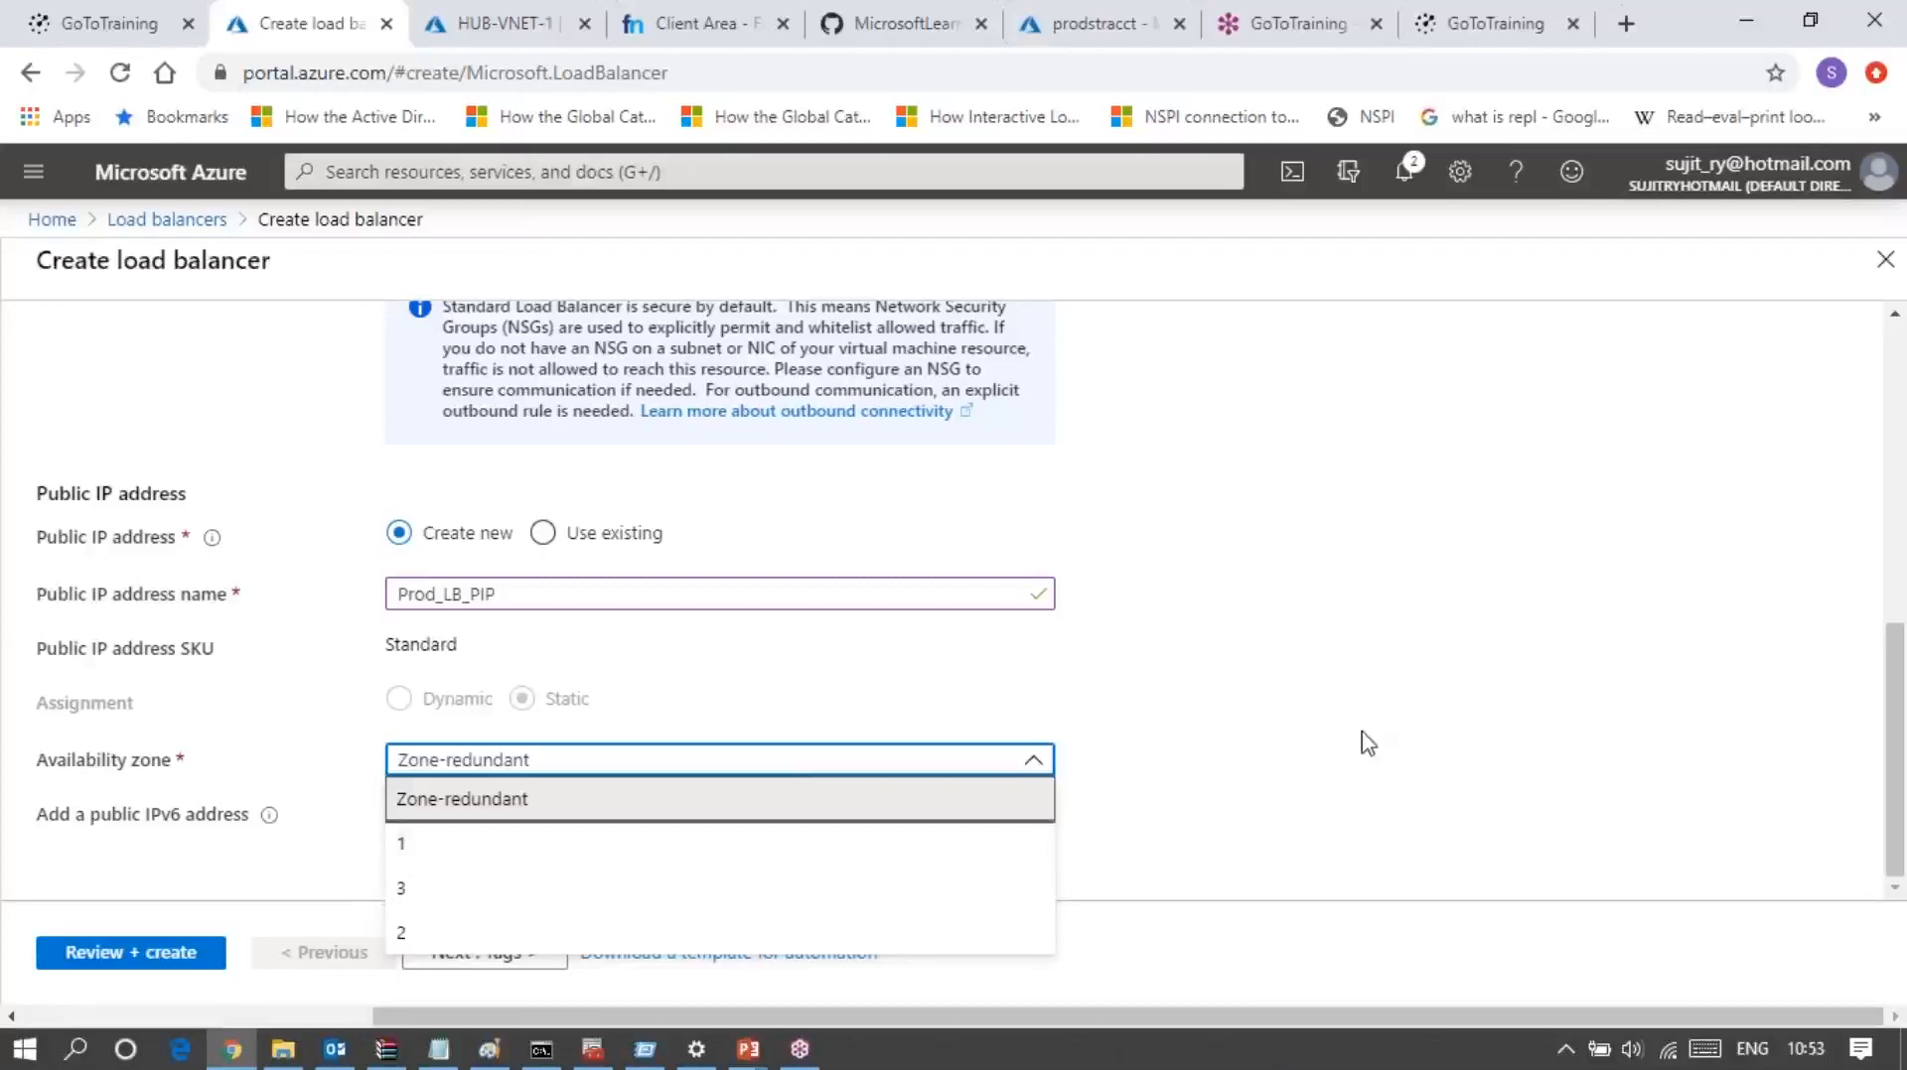
left_click(1337, 771)
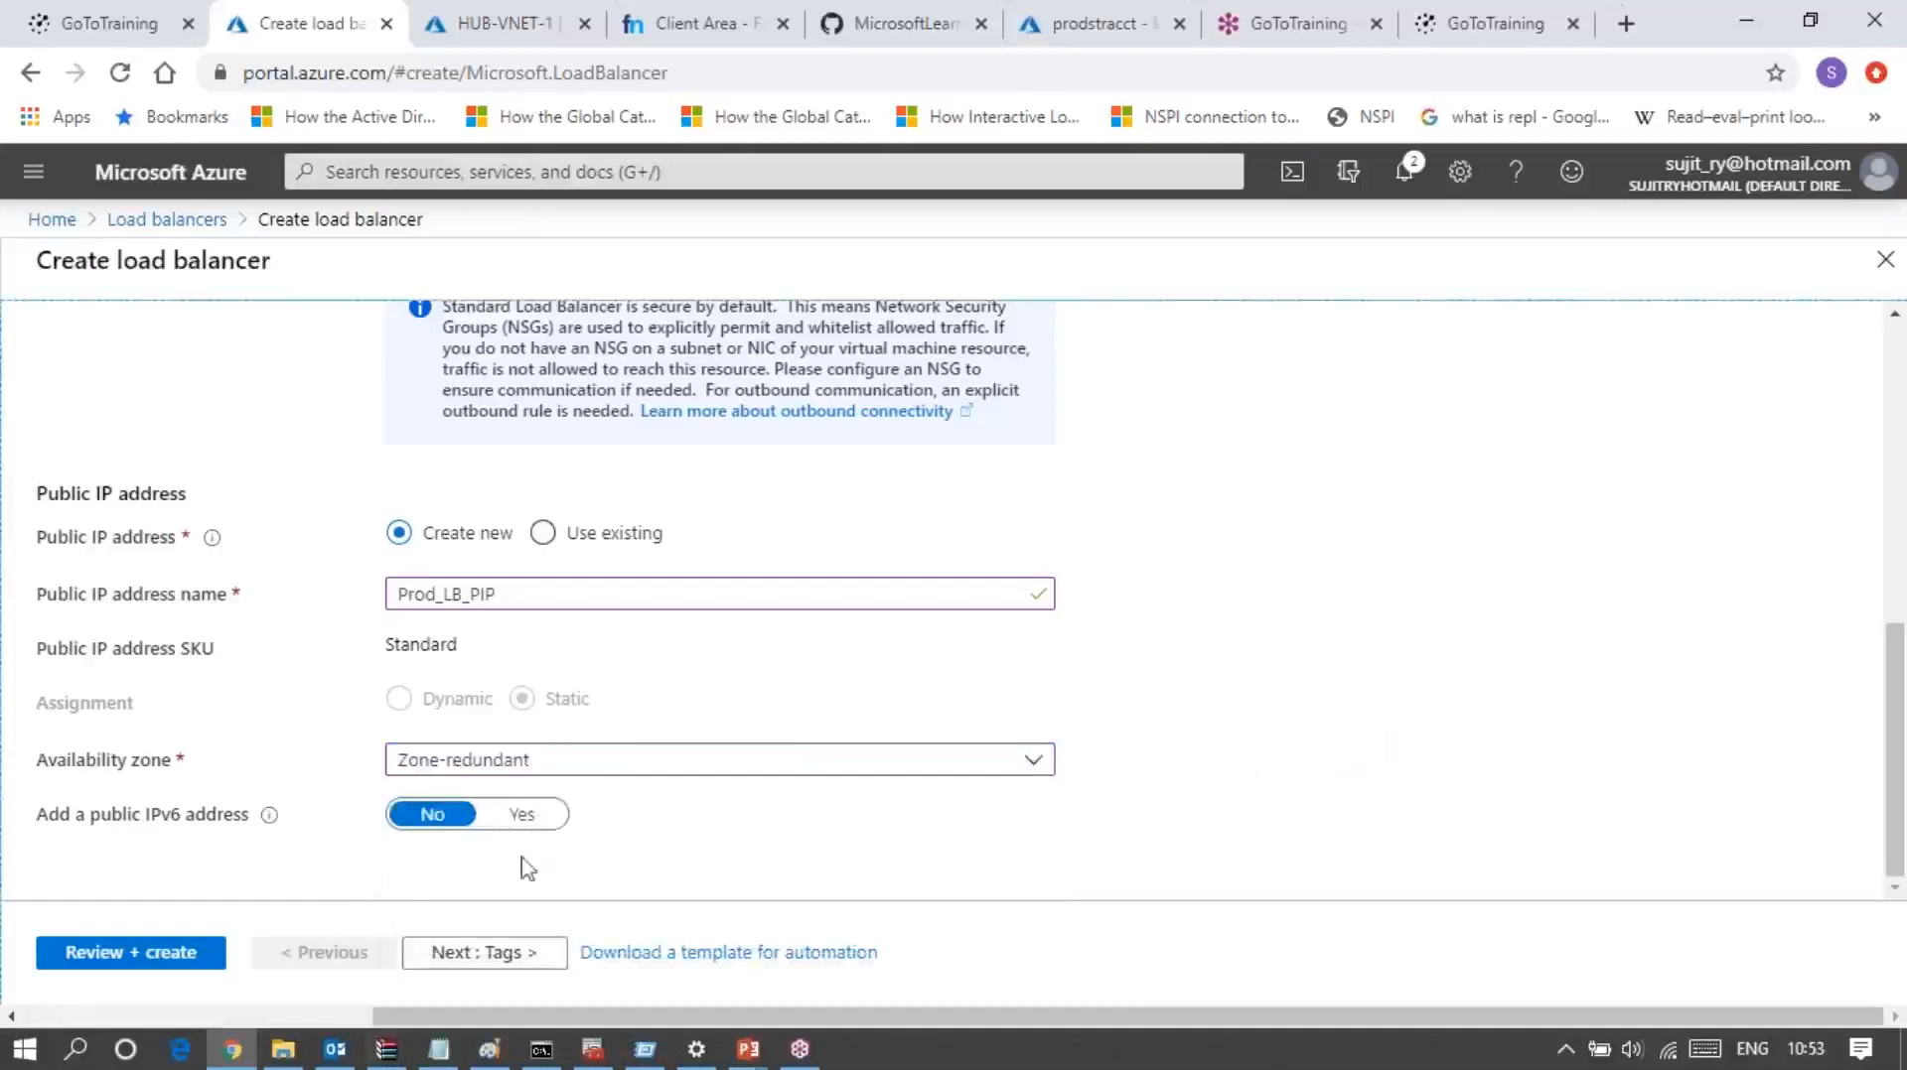
Step: Validate the load balancer configuration and create the load balancer
left_click(191, 961)
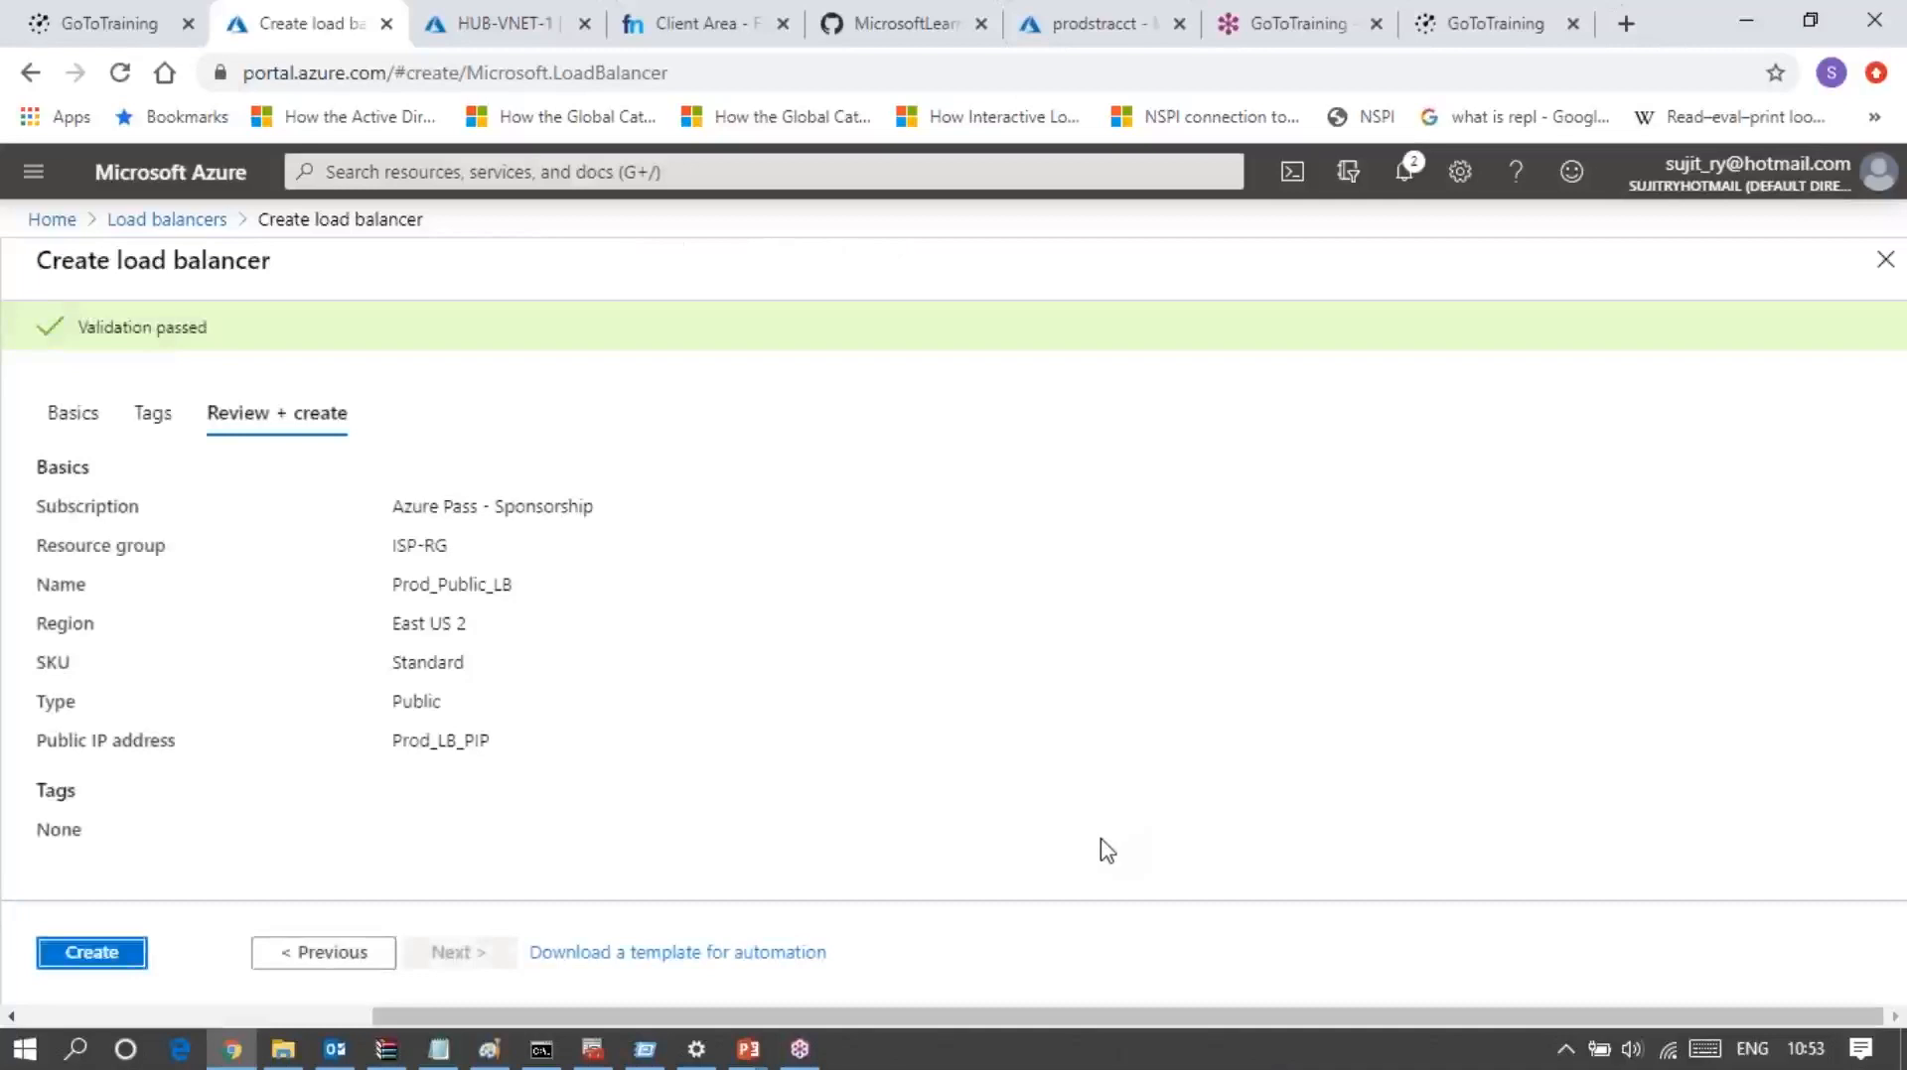
left_click(92, 953)
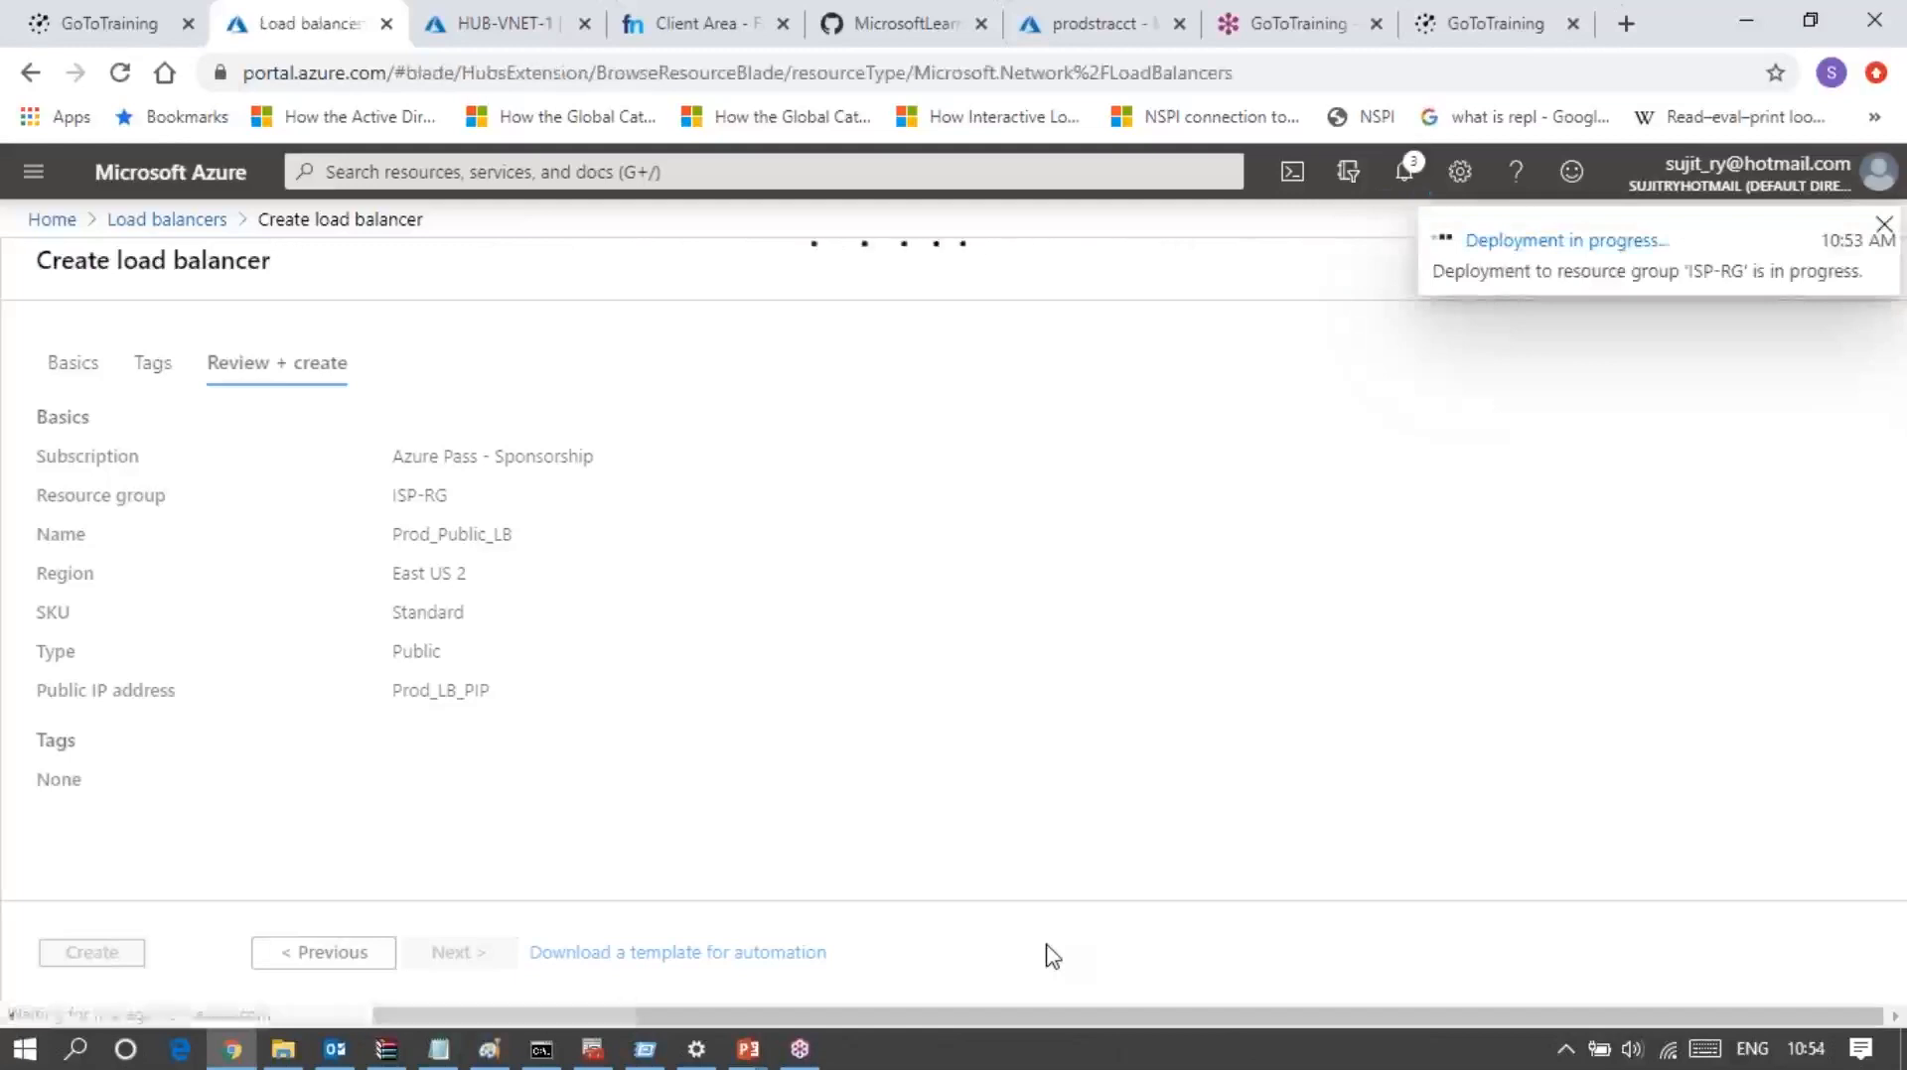
Step: Open the deployed Prod_Public_LB resource, dismiss the deployment notification and view its frontend IP configuration
left_click(1047, 946)
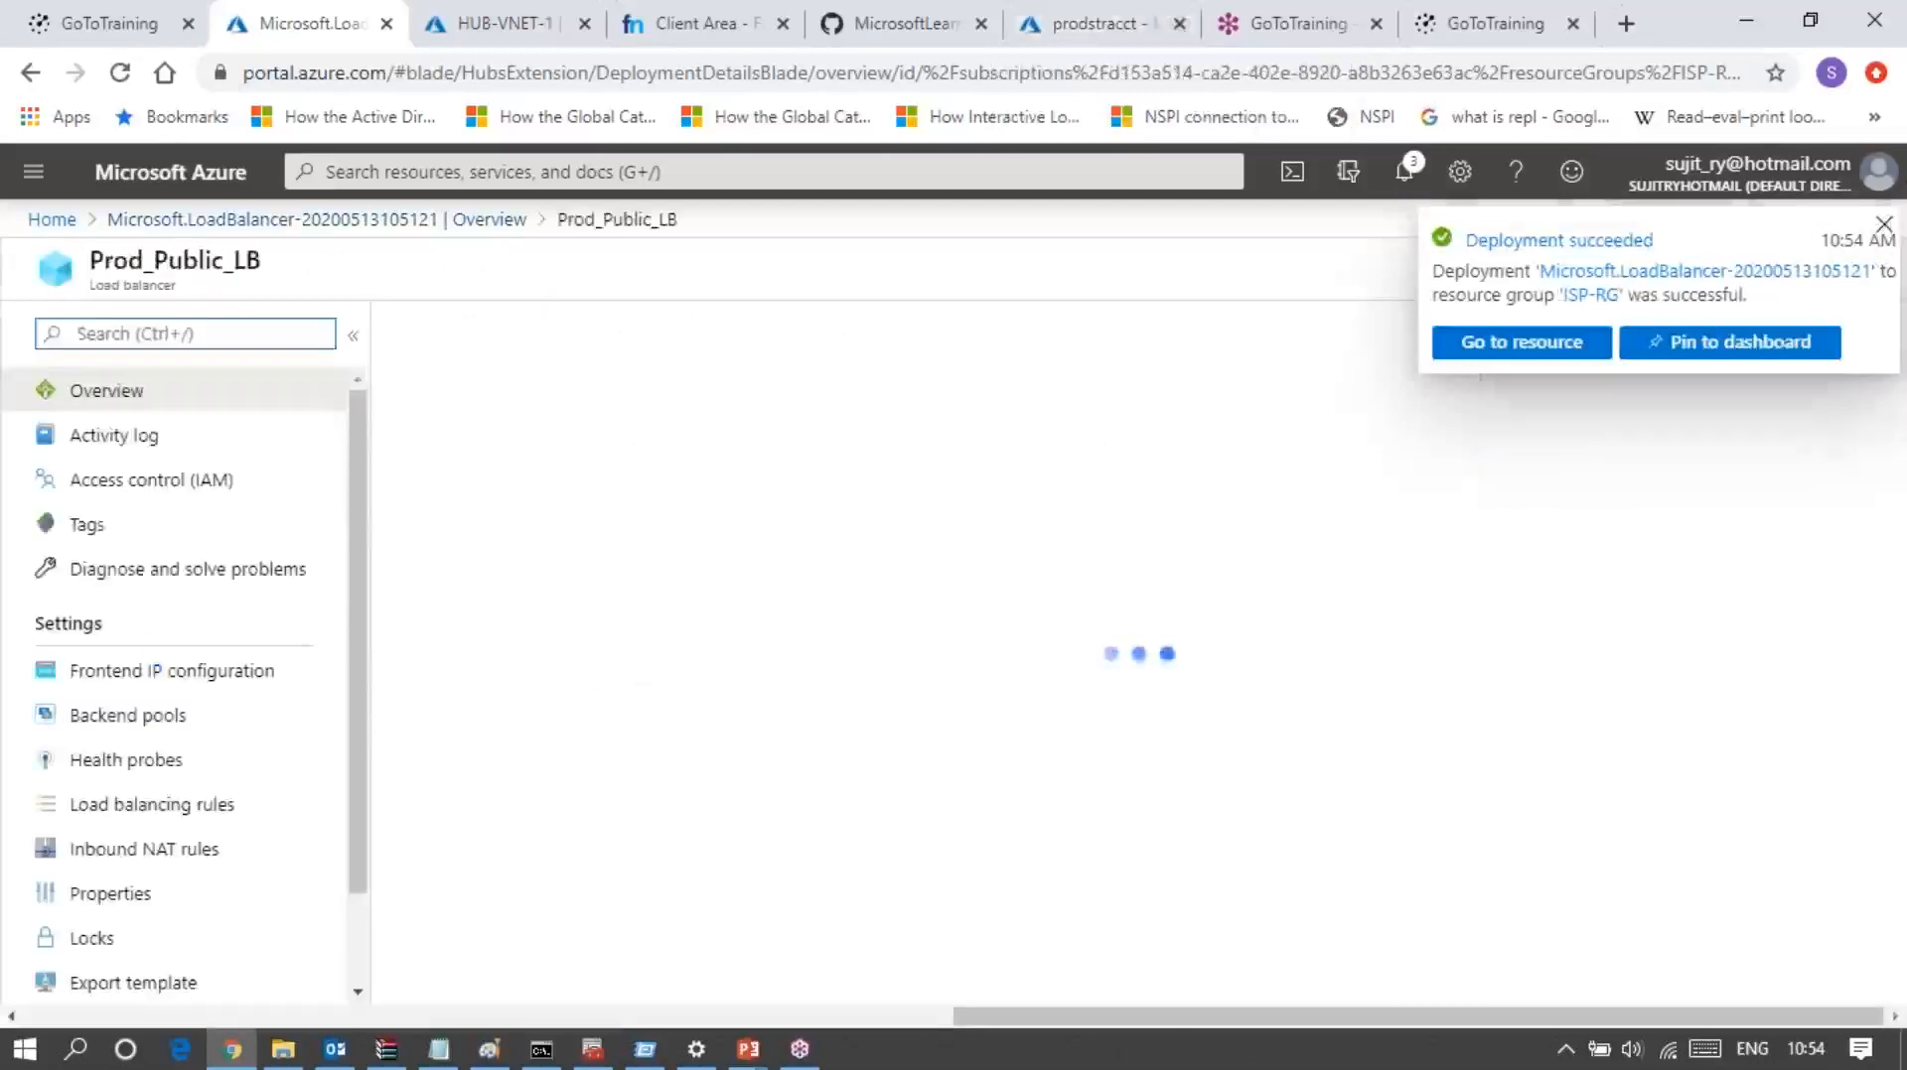
left_click(1883, 224)
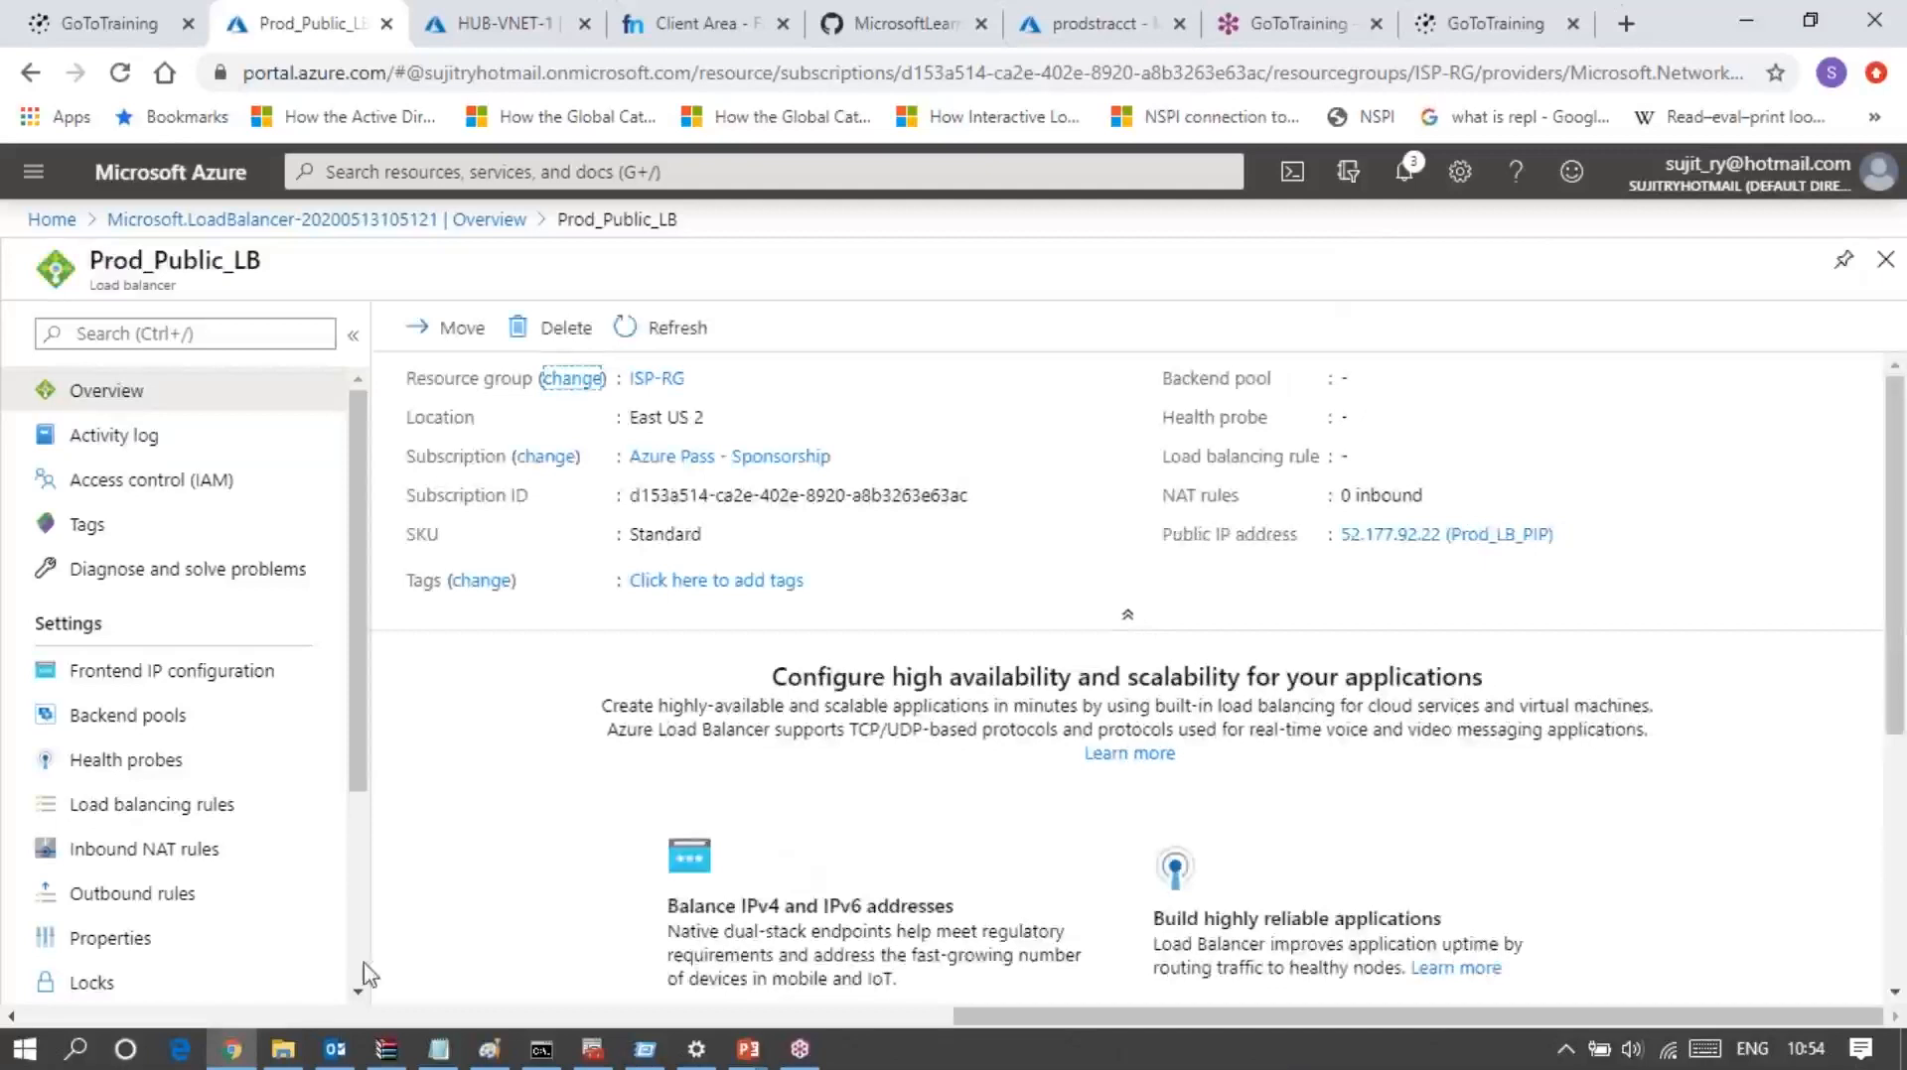
left_click(173, 675)
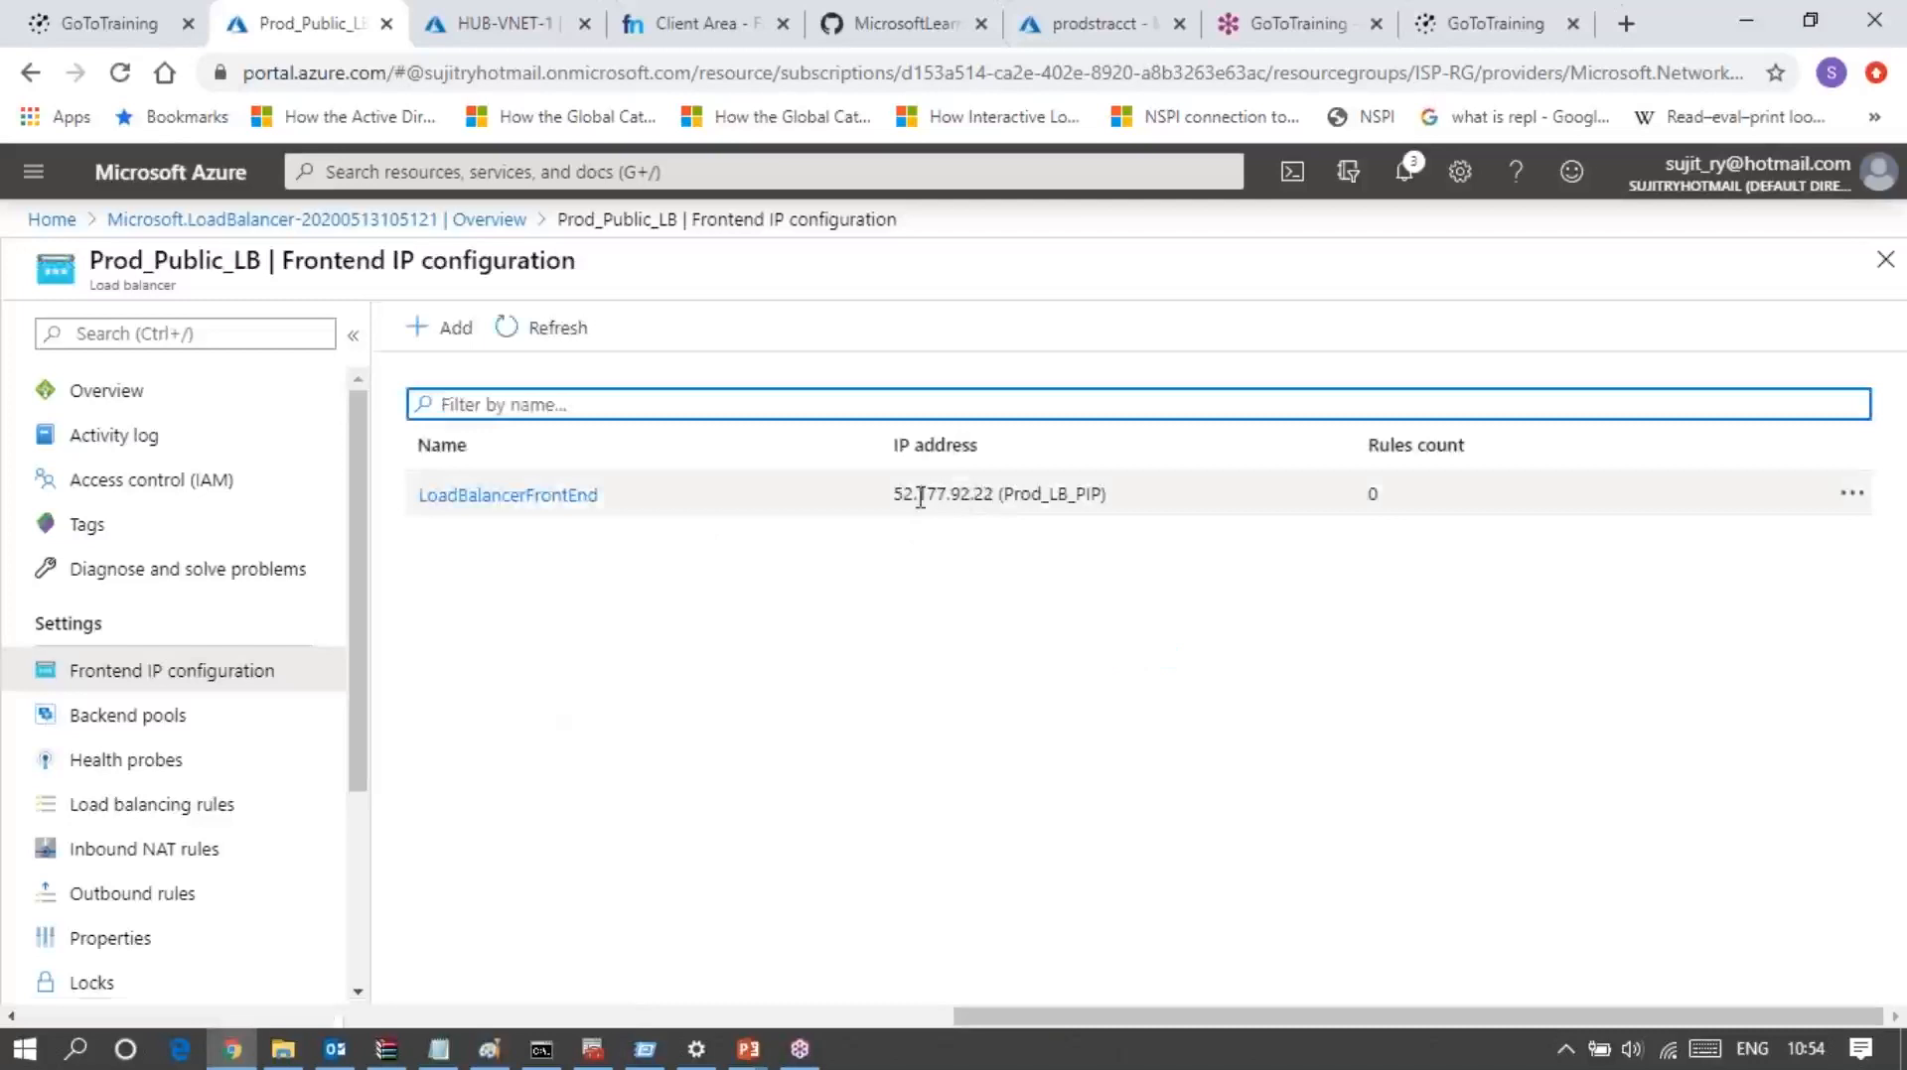
Step: Start a new backend pool for the load balancer and name it Prod_Back_Pool_1
left_click(169, 719)
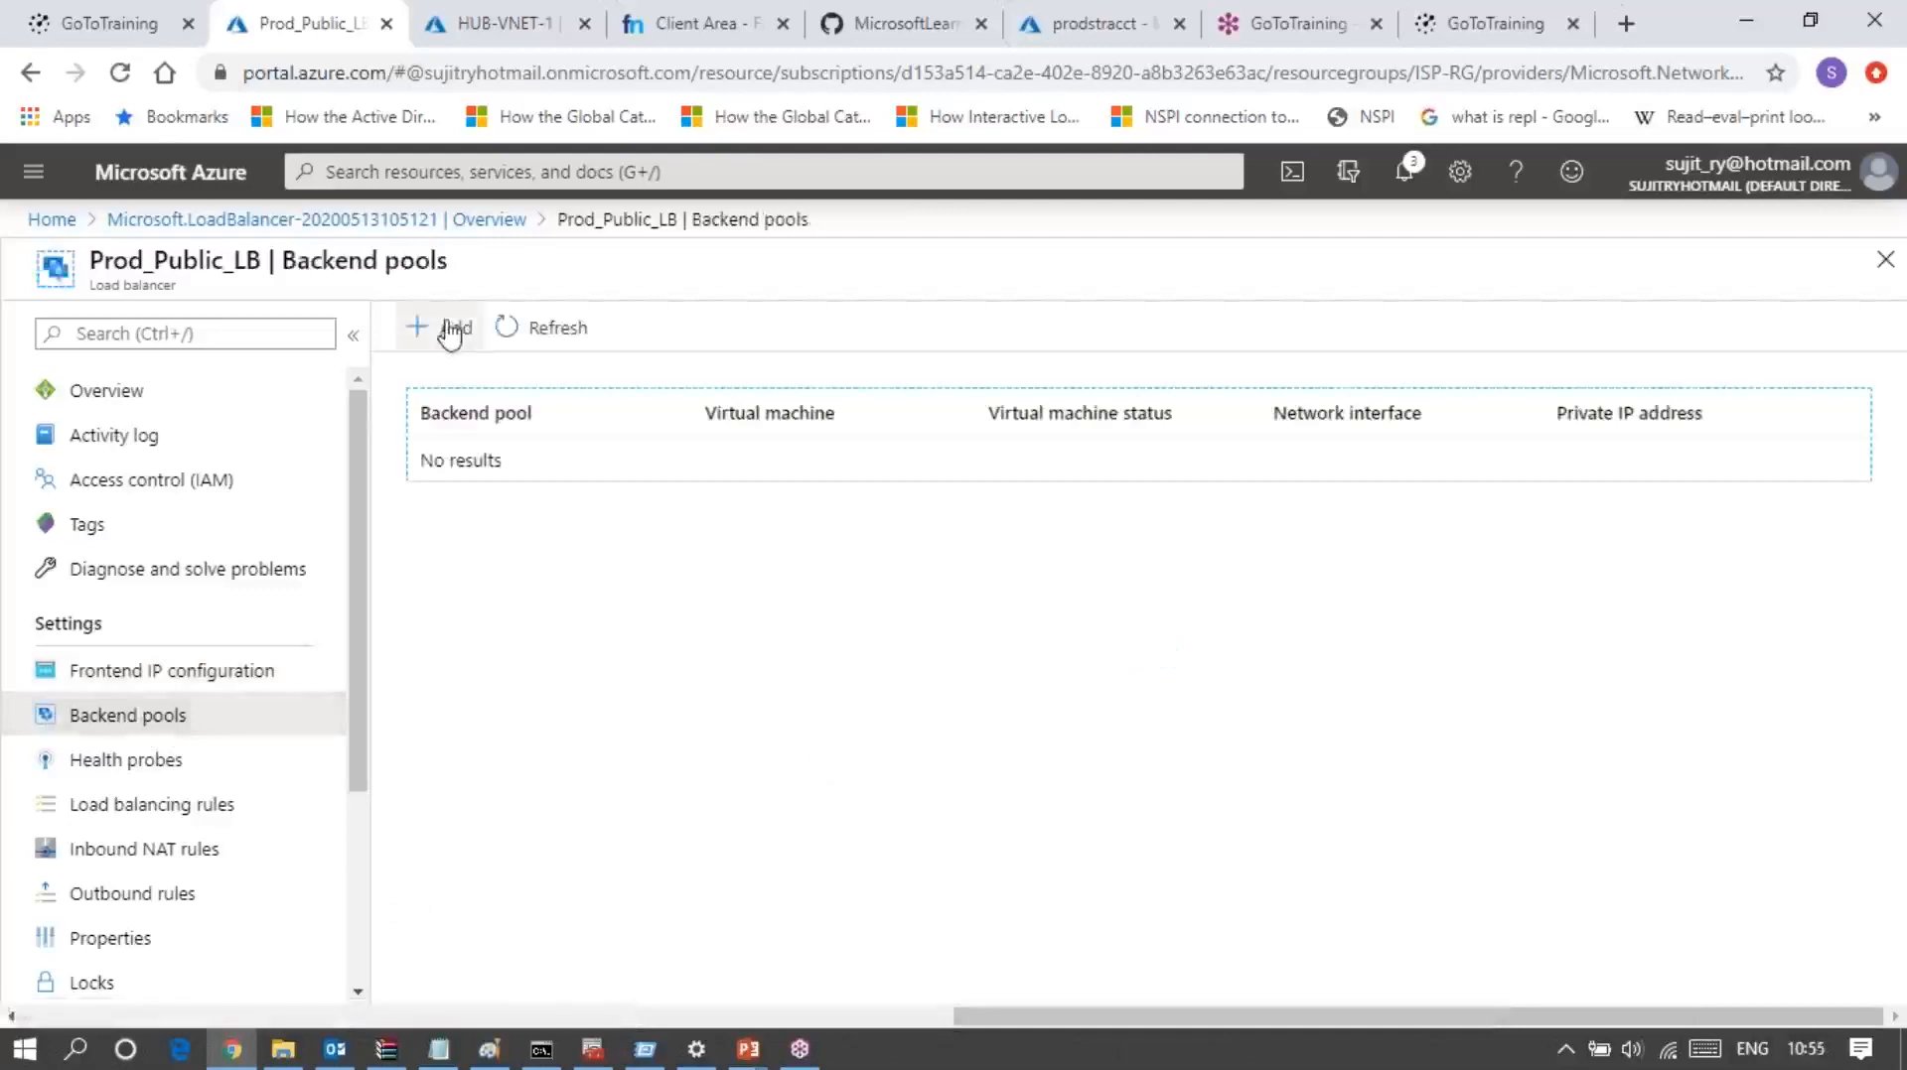
left_click(451, 334)
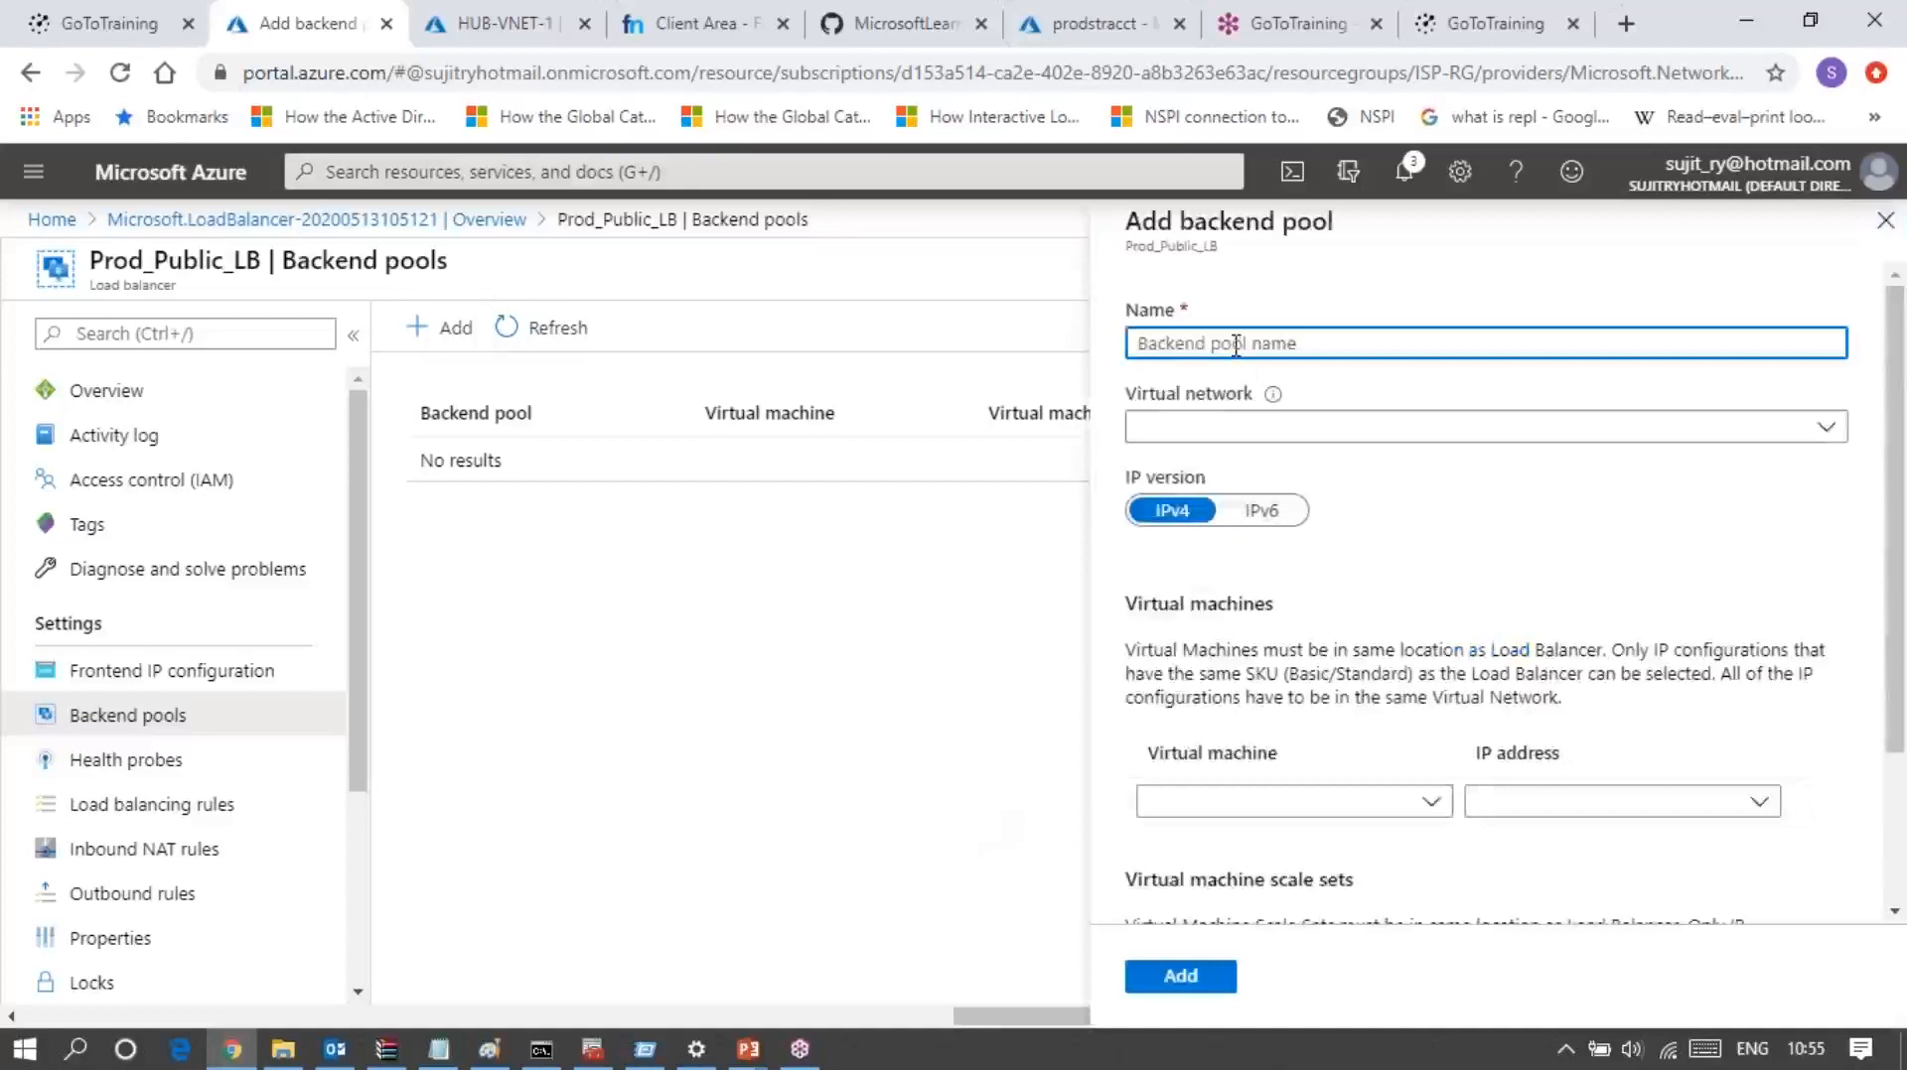
type("Prod_Back_Pool_1")
Step: Set the backend pool's virtual network to HUB-VNET-1 and check which virtual machines and scale sets can be added
left_click(1236, 427)
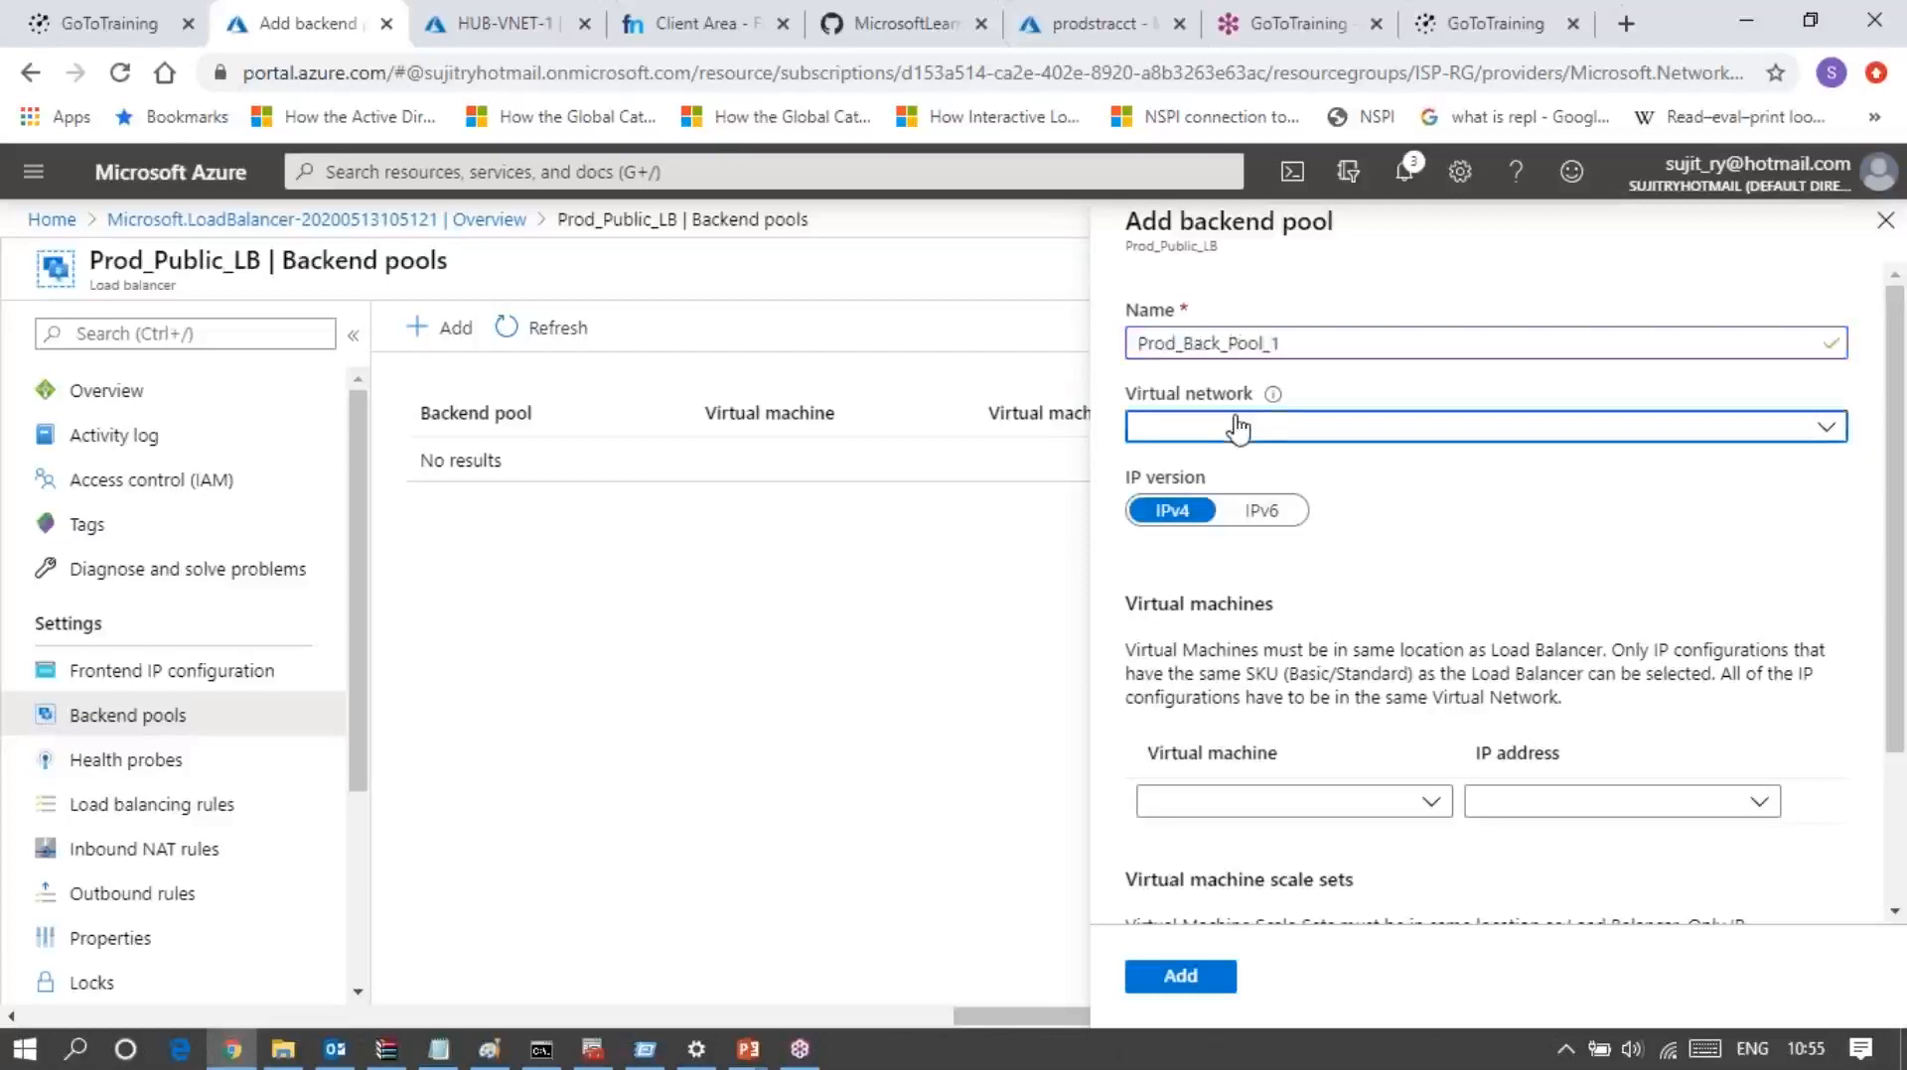
left_click(1243, 437)
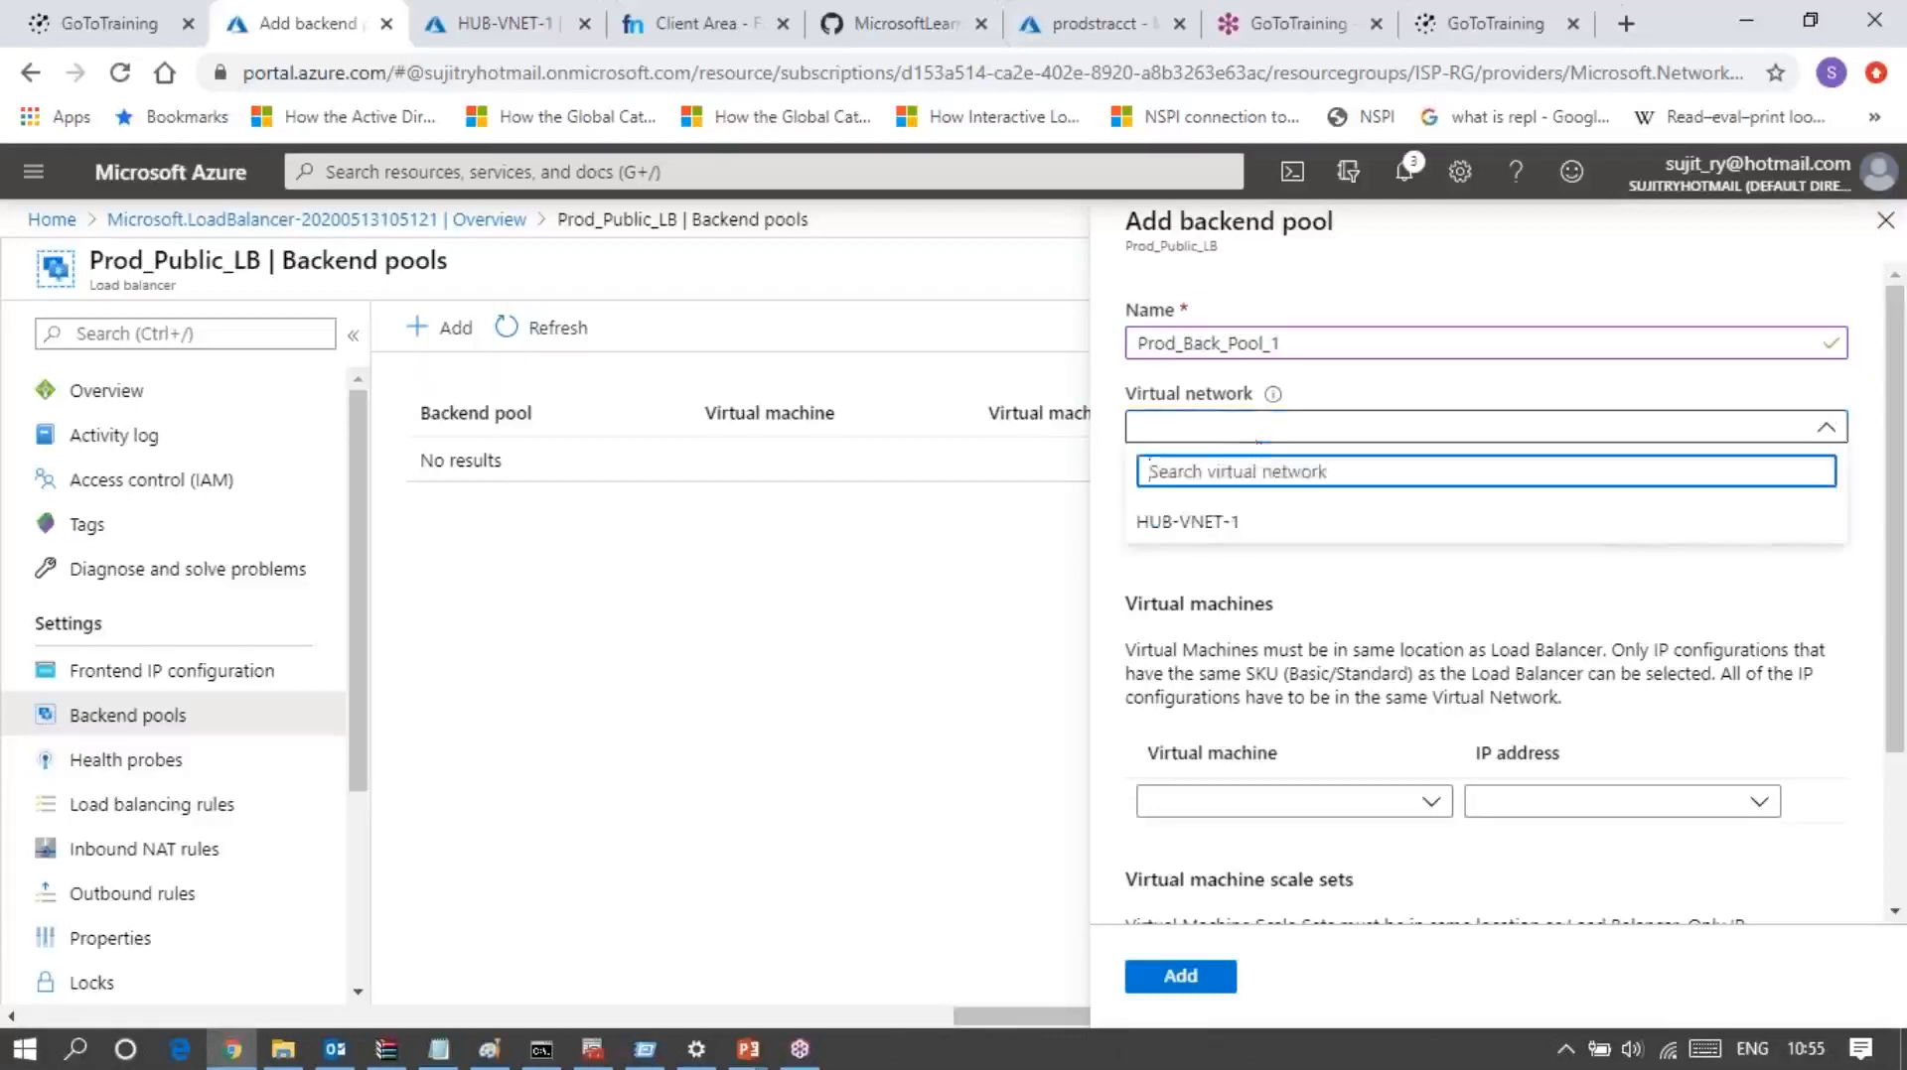
left_click(1195, 533)
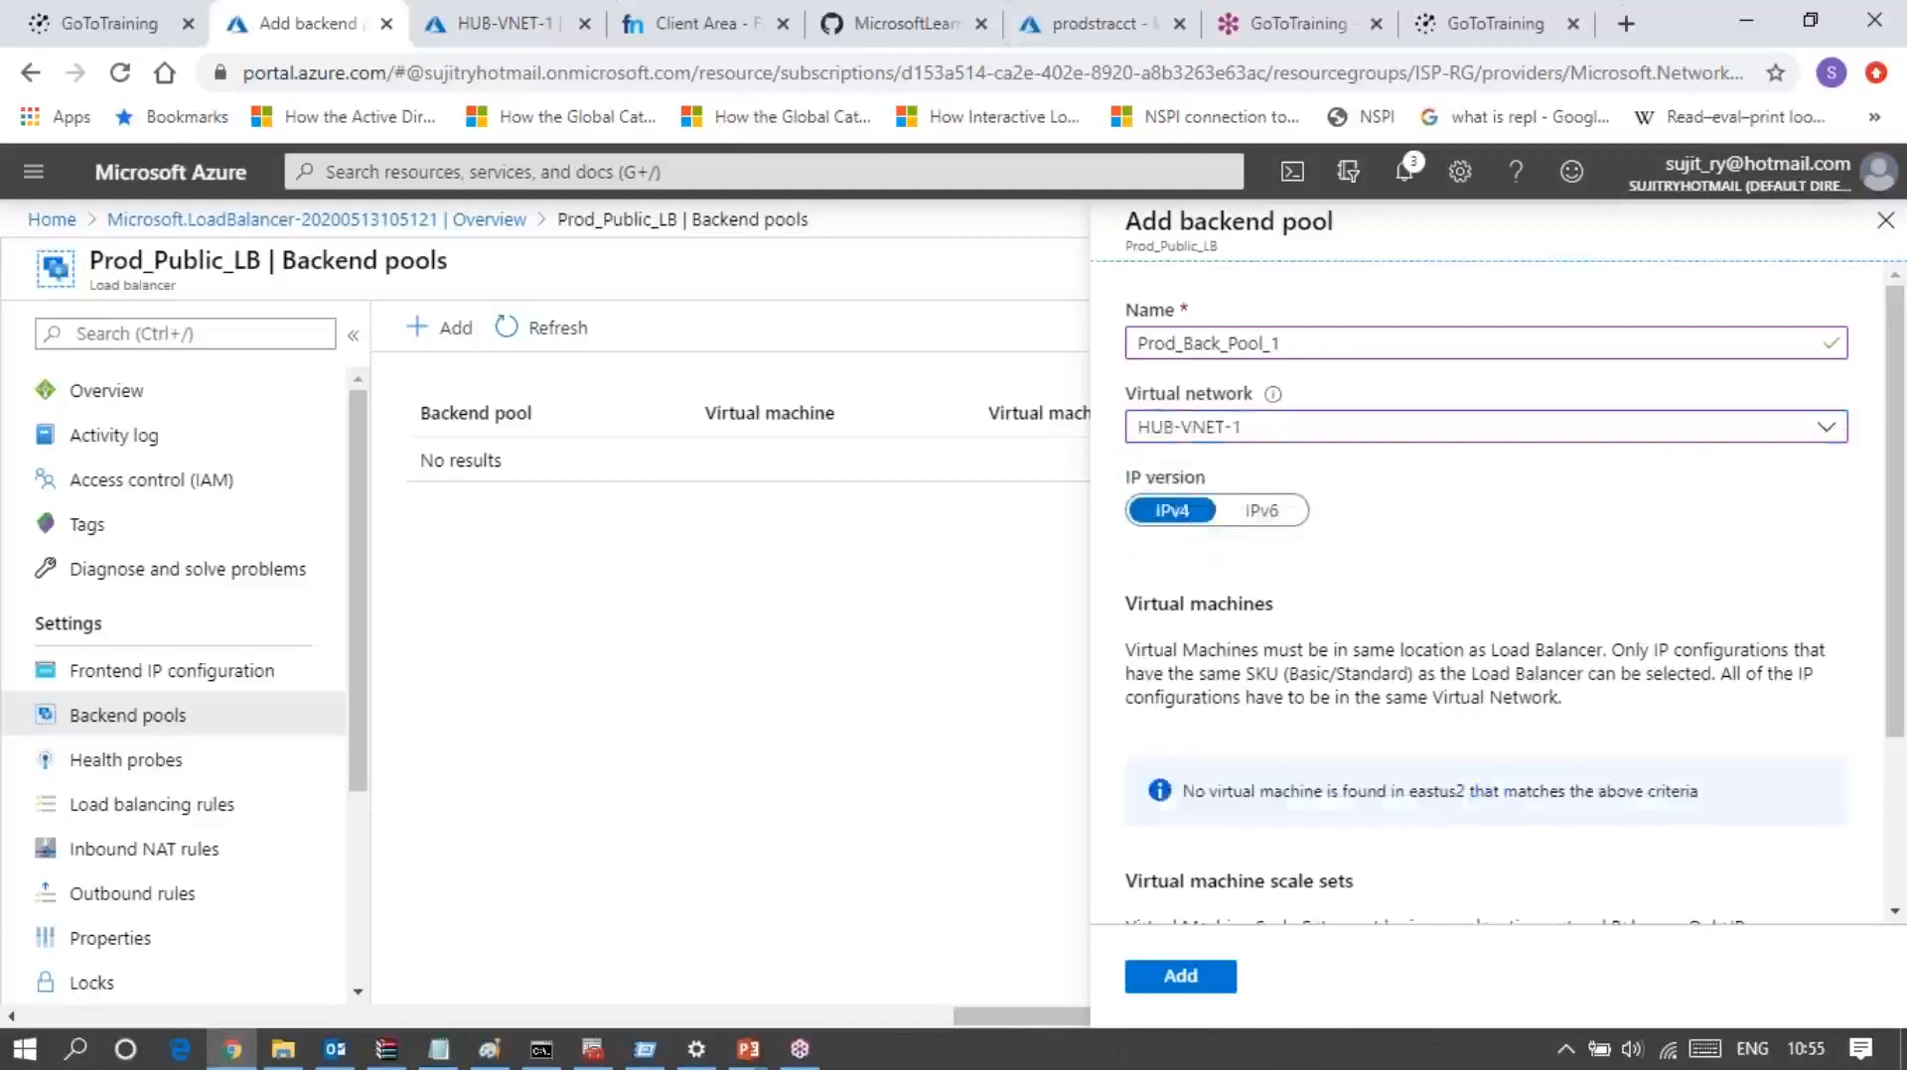
scroll(1431, 533, "down", 3)
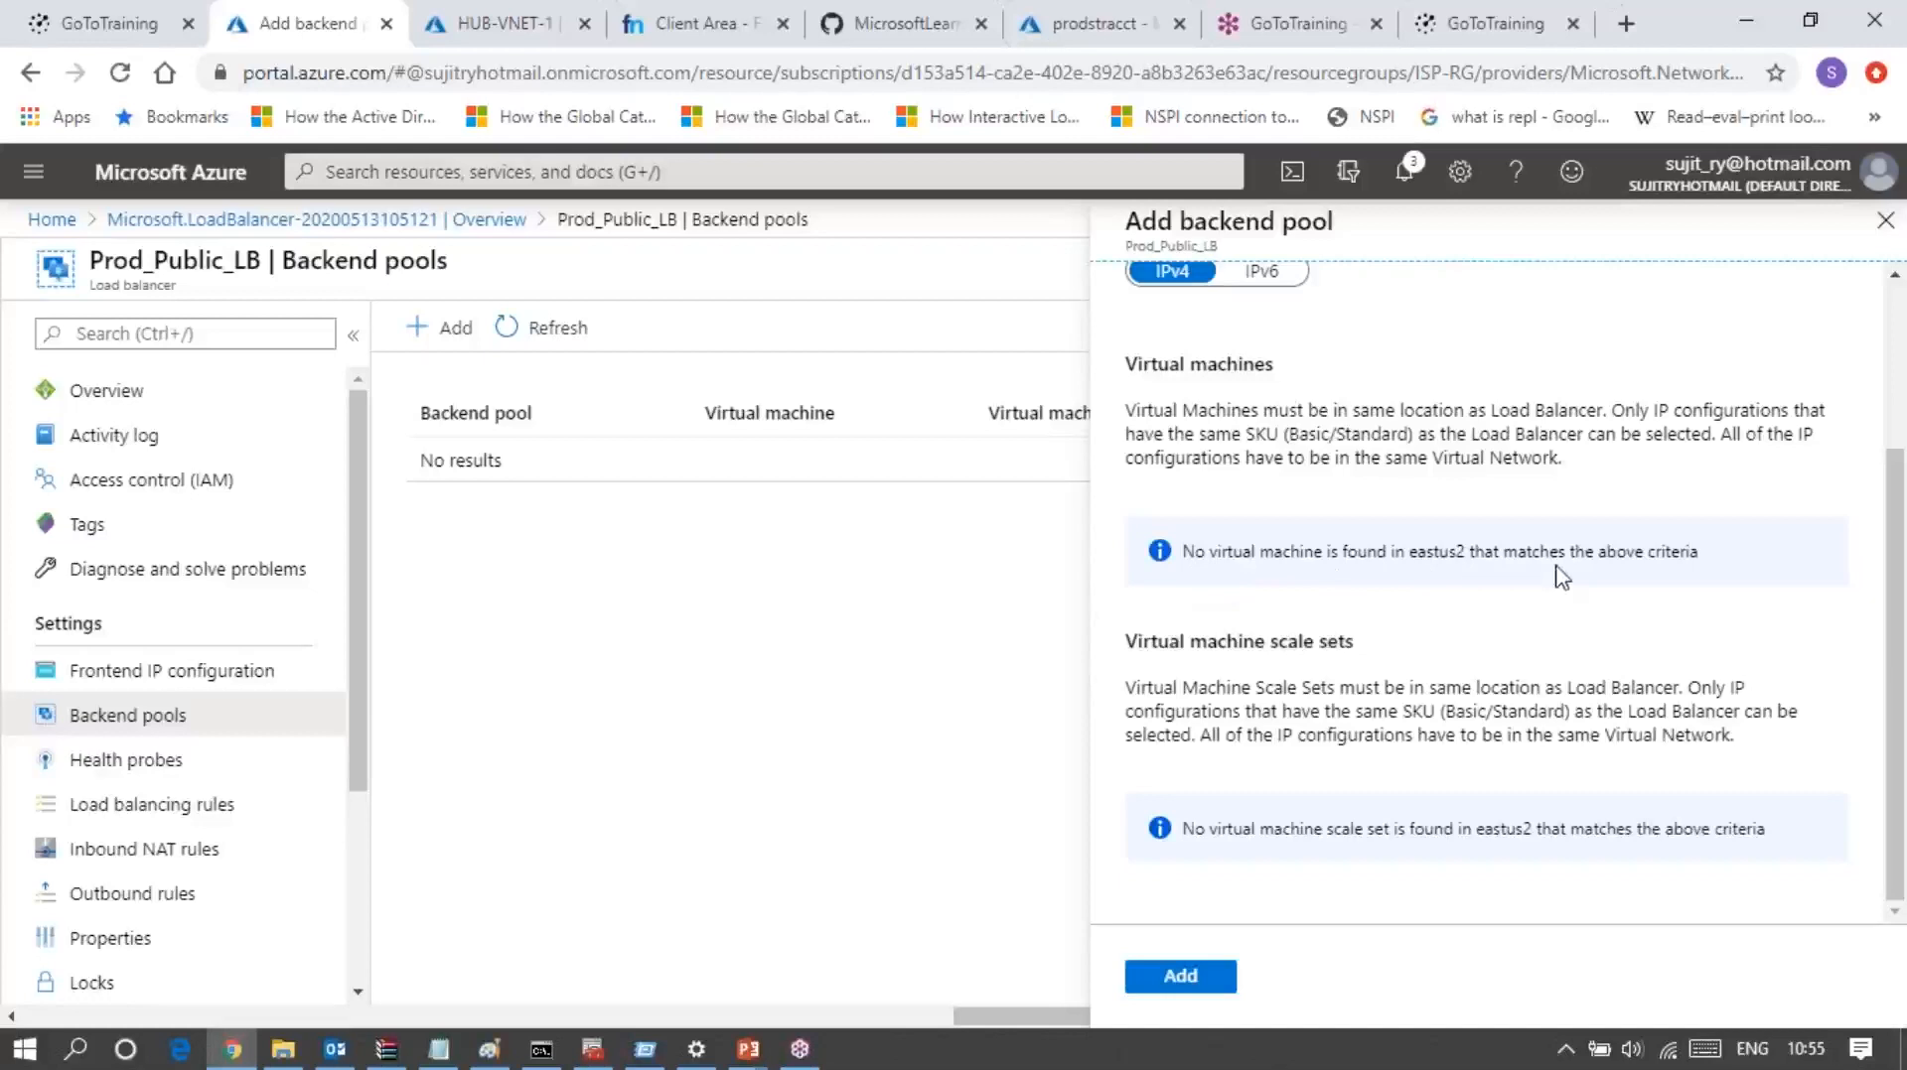
scroll(1380, 503, "up", 2)
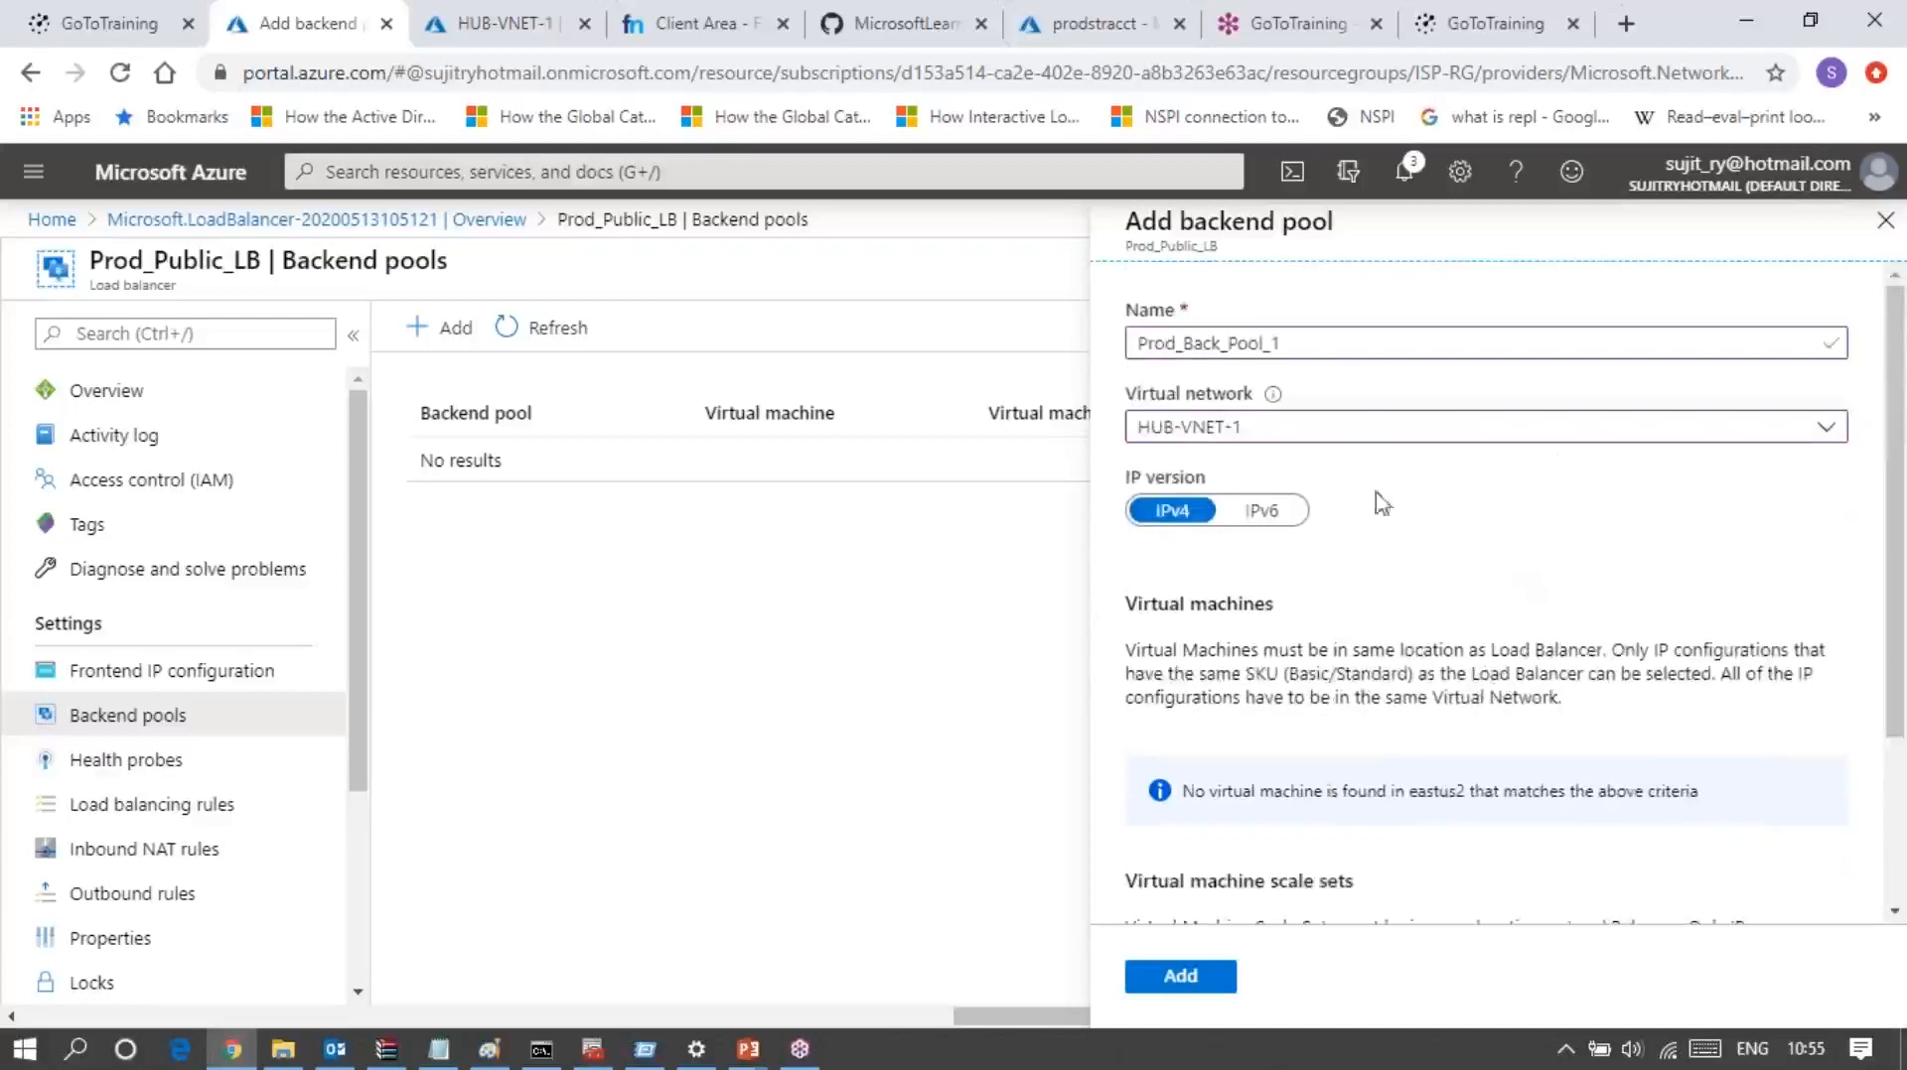
scroll(1538, 593, "down", 3)
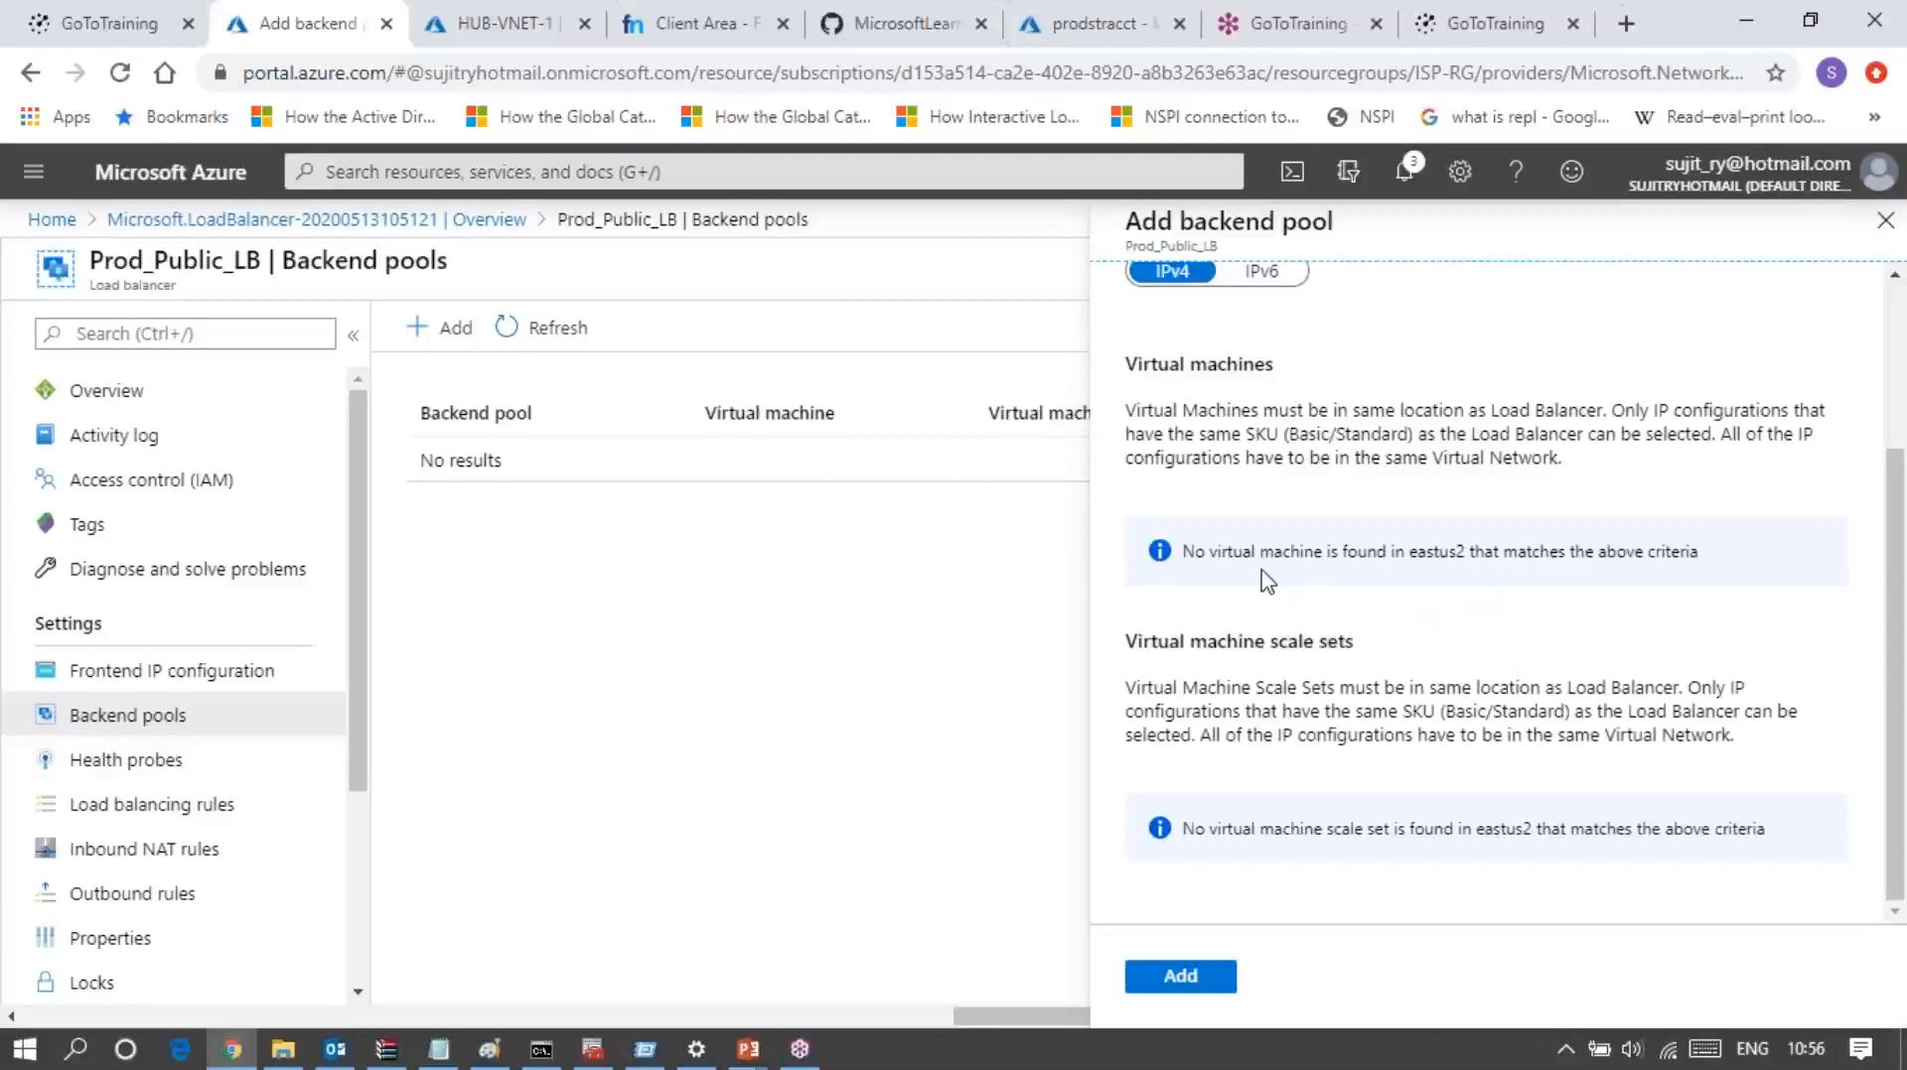
Step: Look up the subscription's virtual machines and compare their location and virtual network with the backend pool's requirements
left_click(515, 36)
left_click(533, 166)
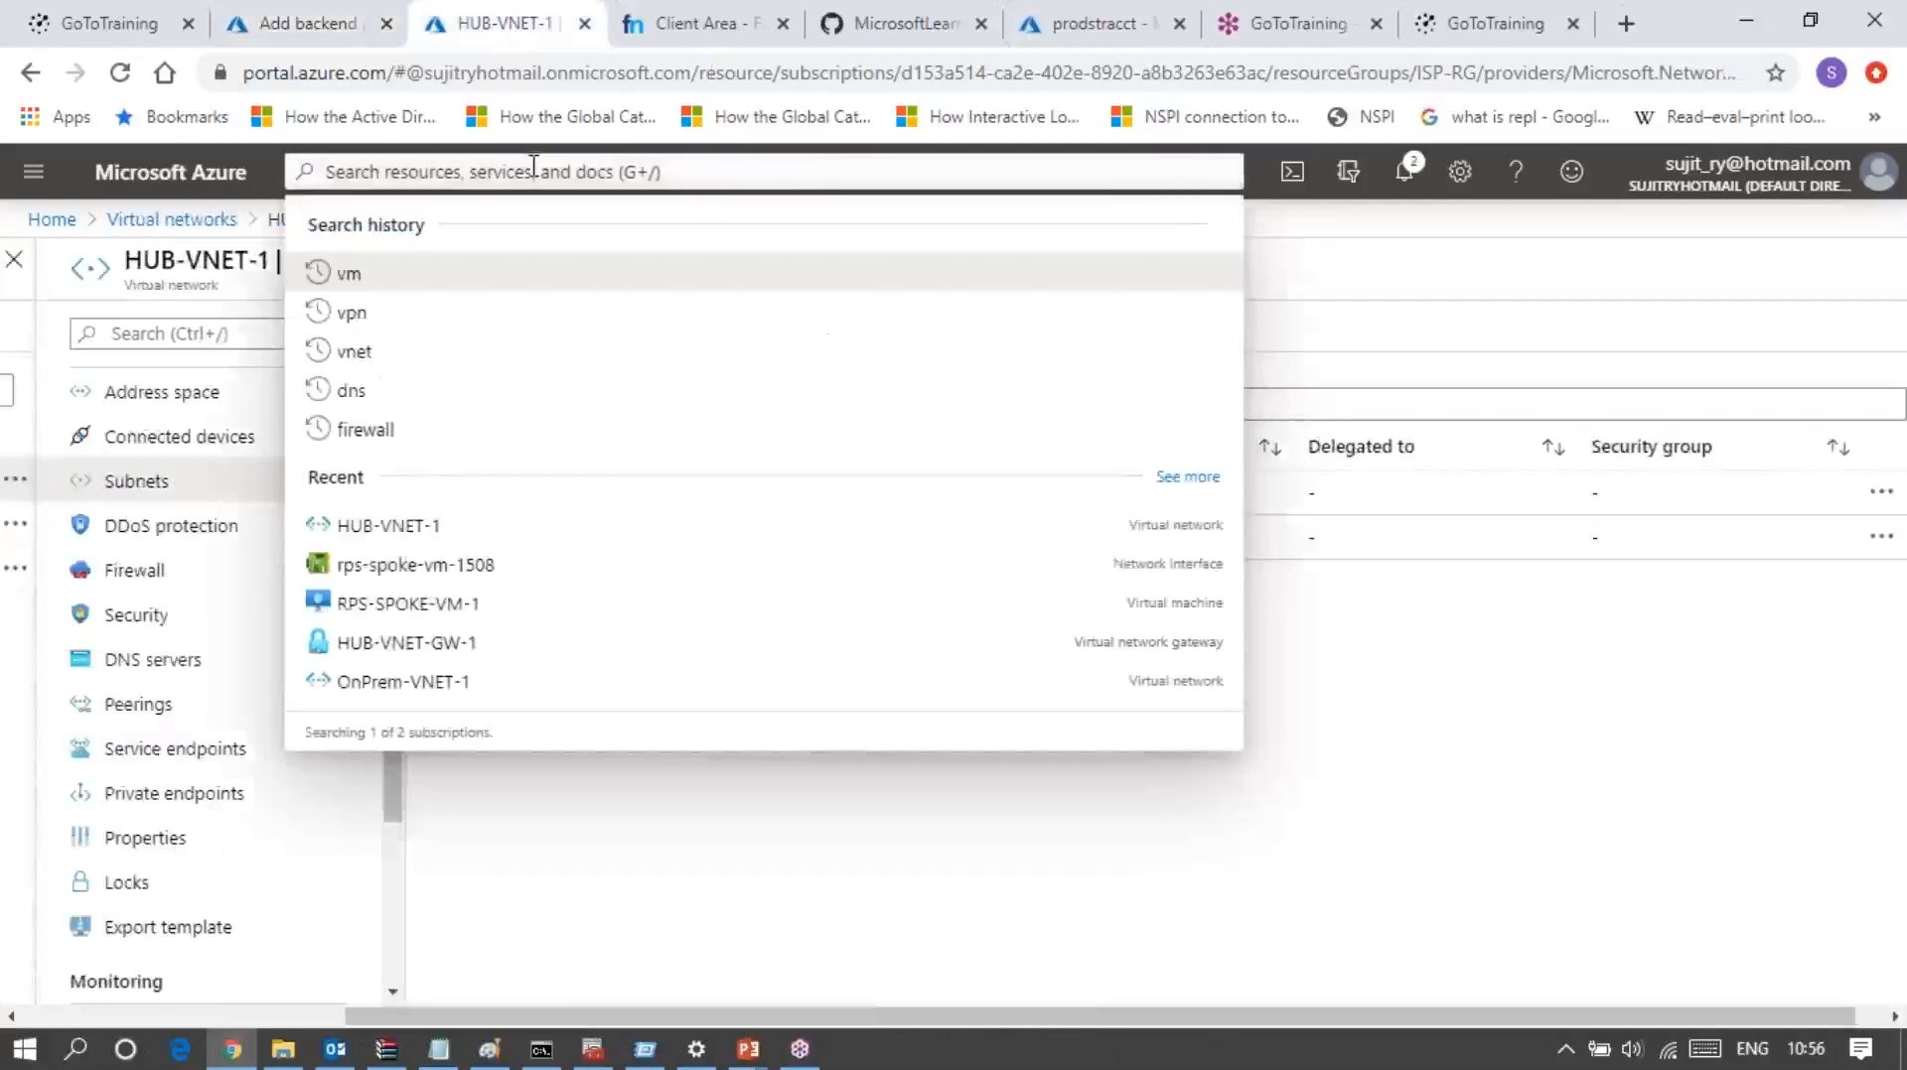
type("v")
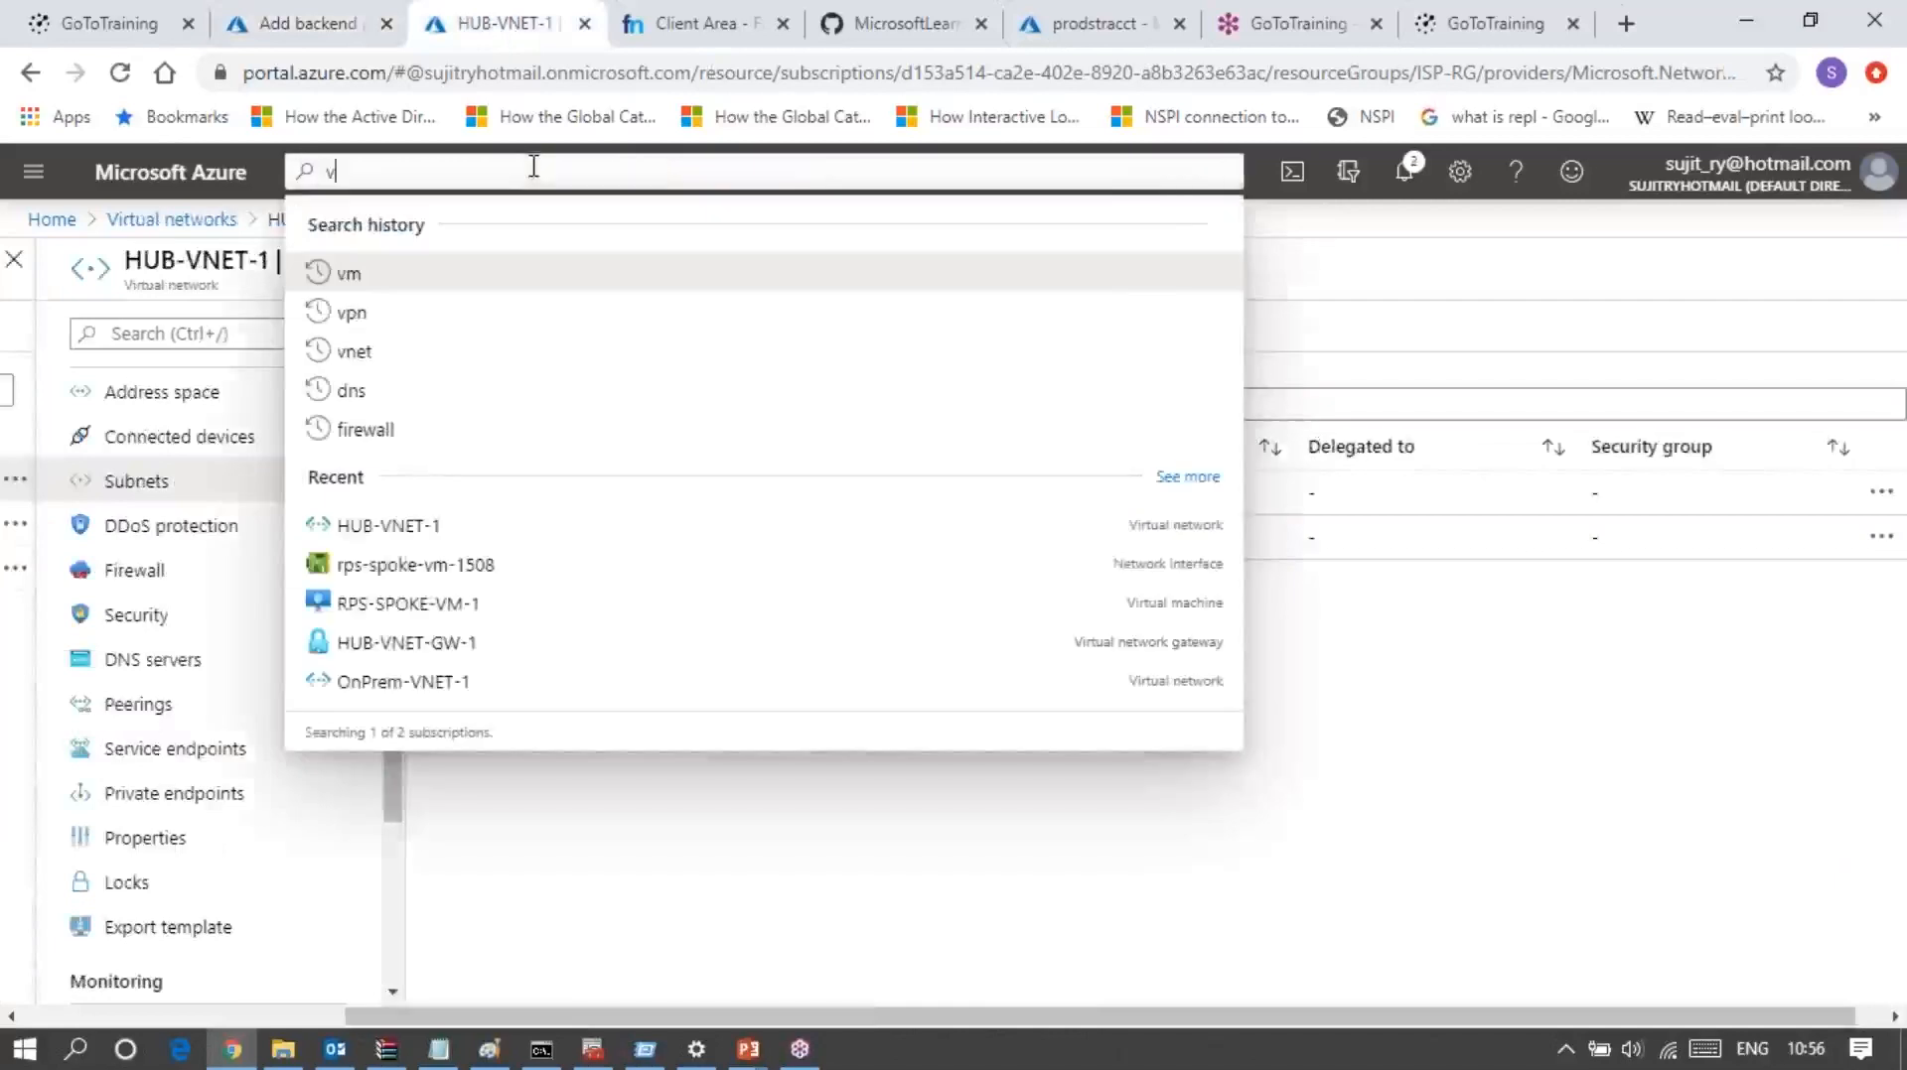
type("m")
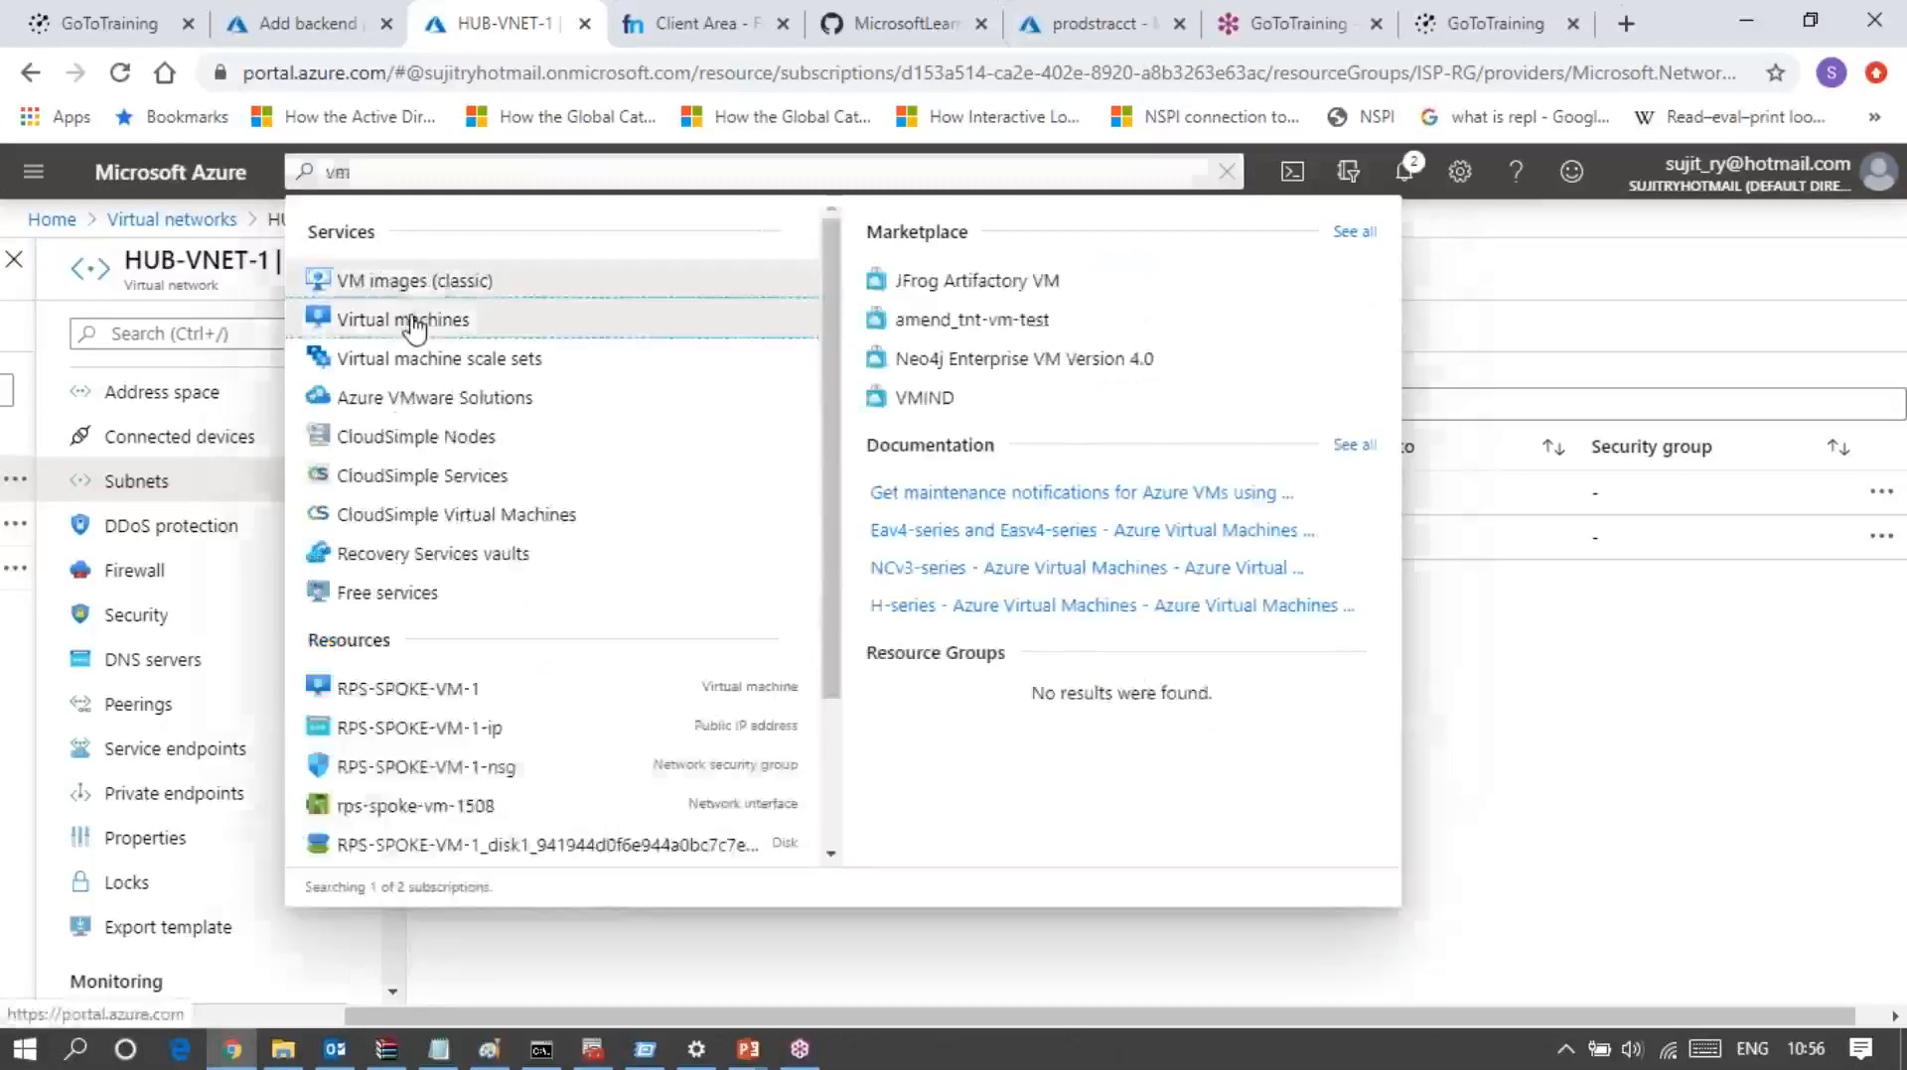
key("Escape")
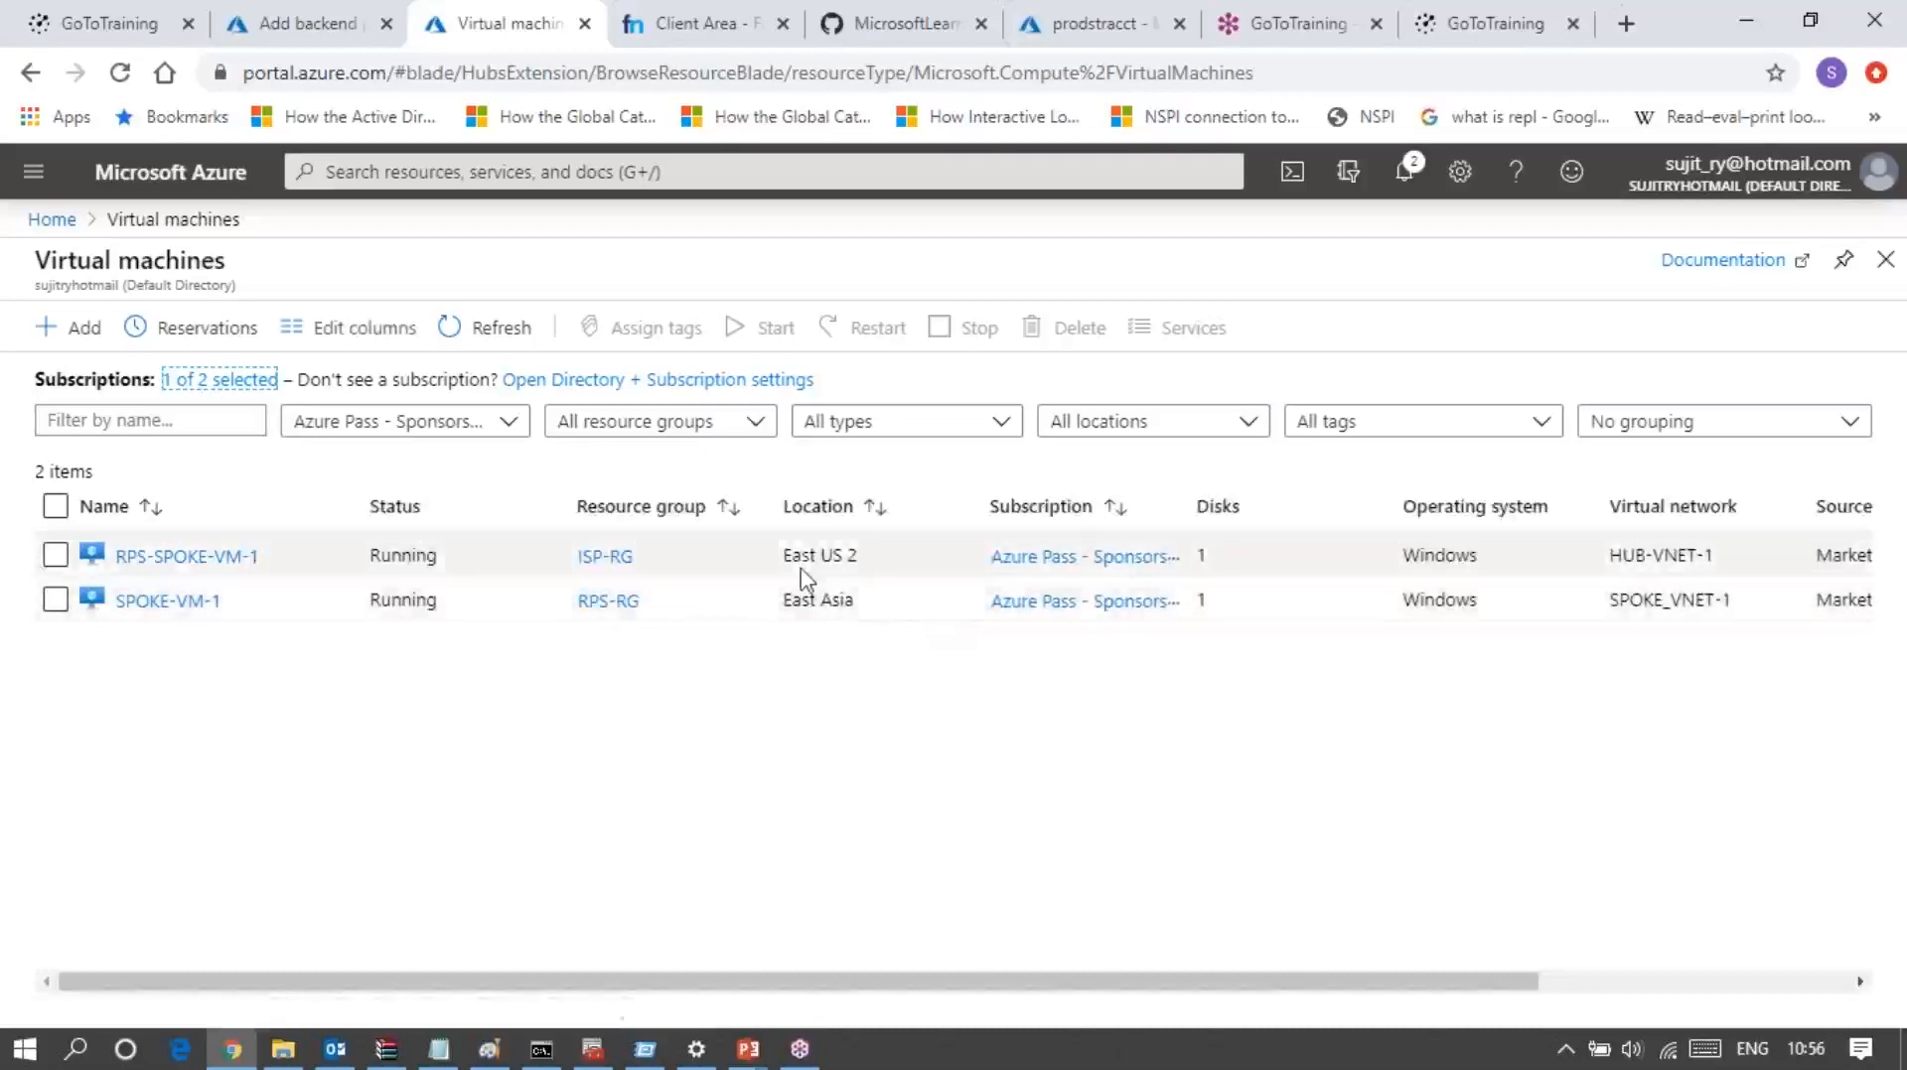
left_click(330, 24)
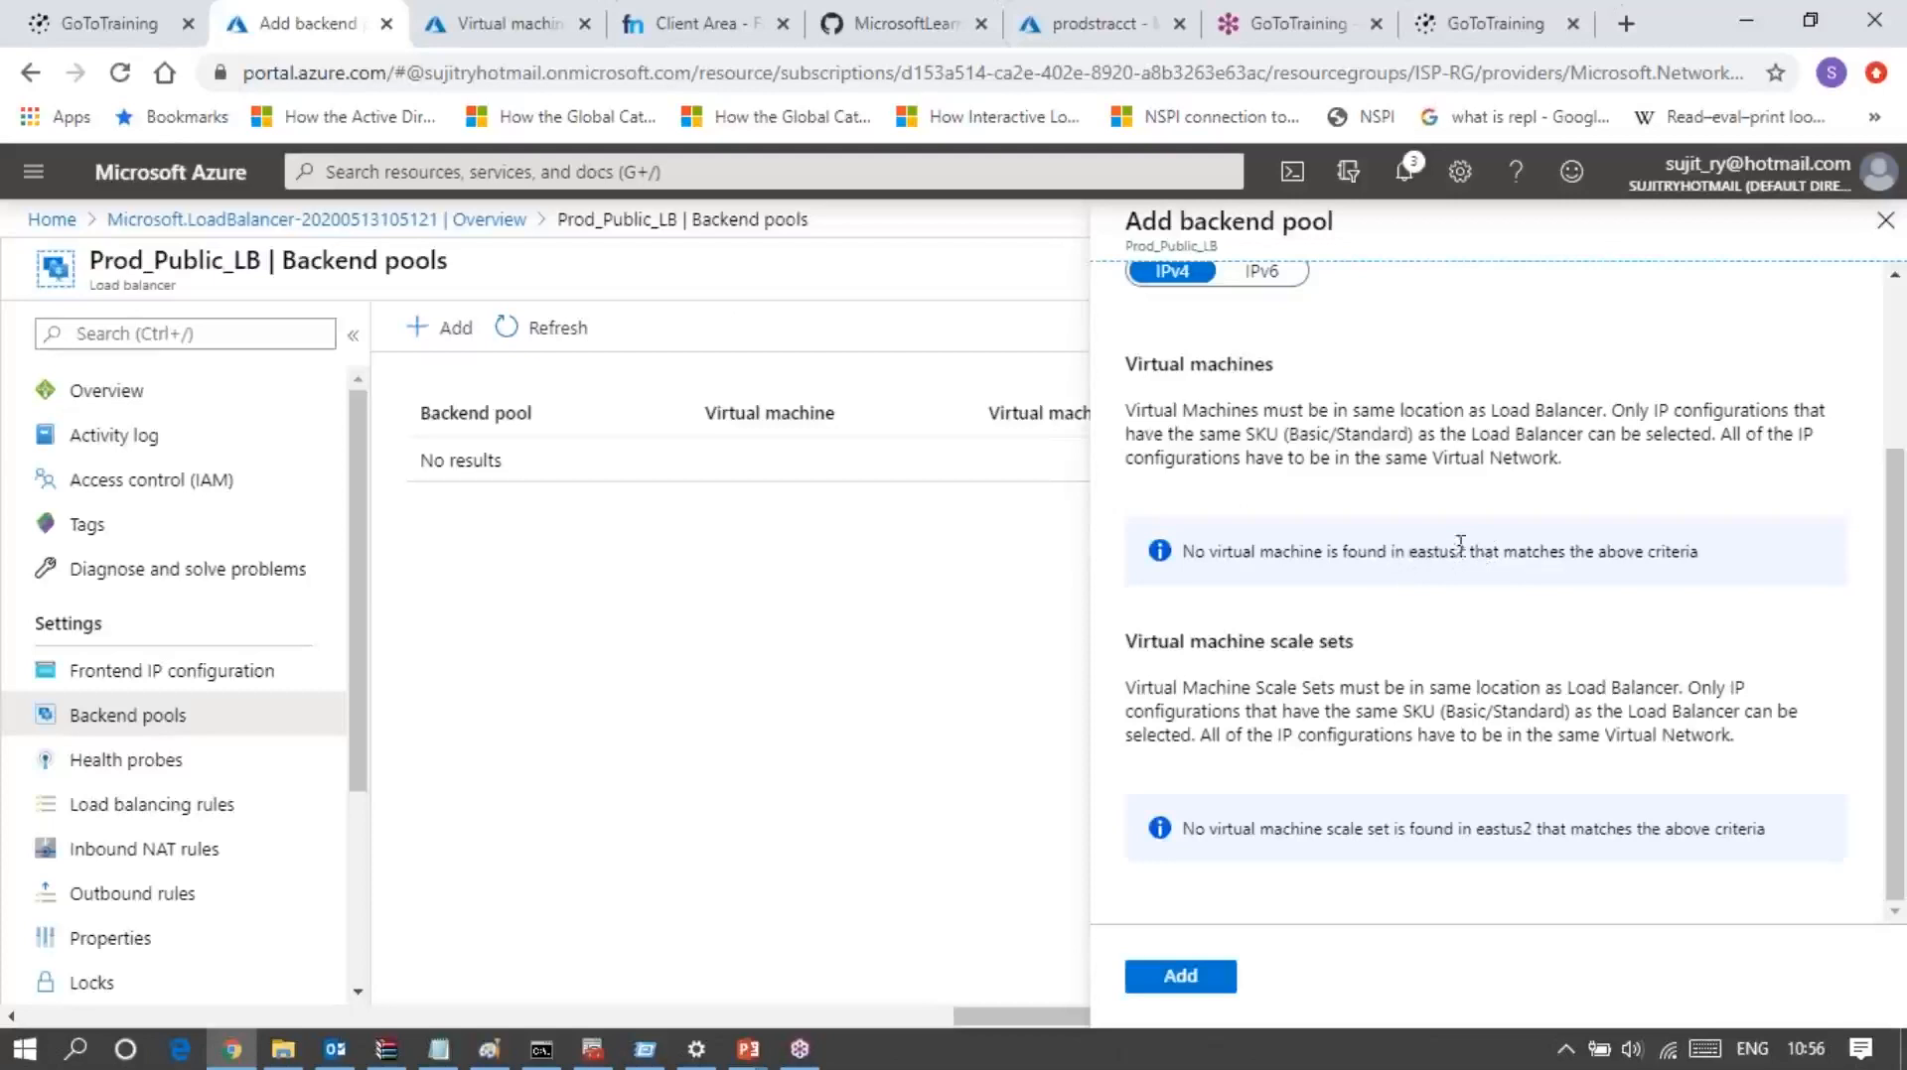
left_click(502, 26)
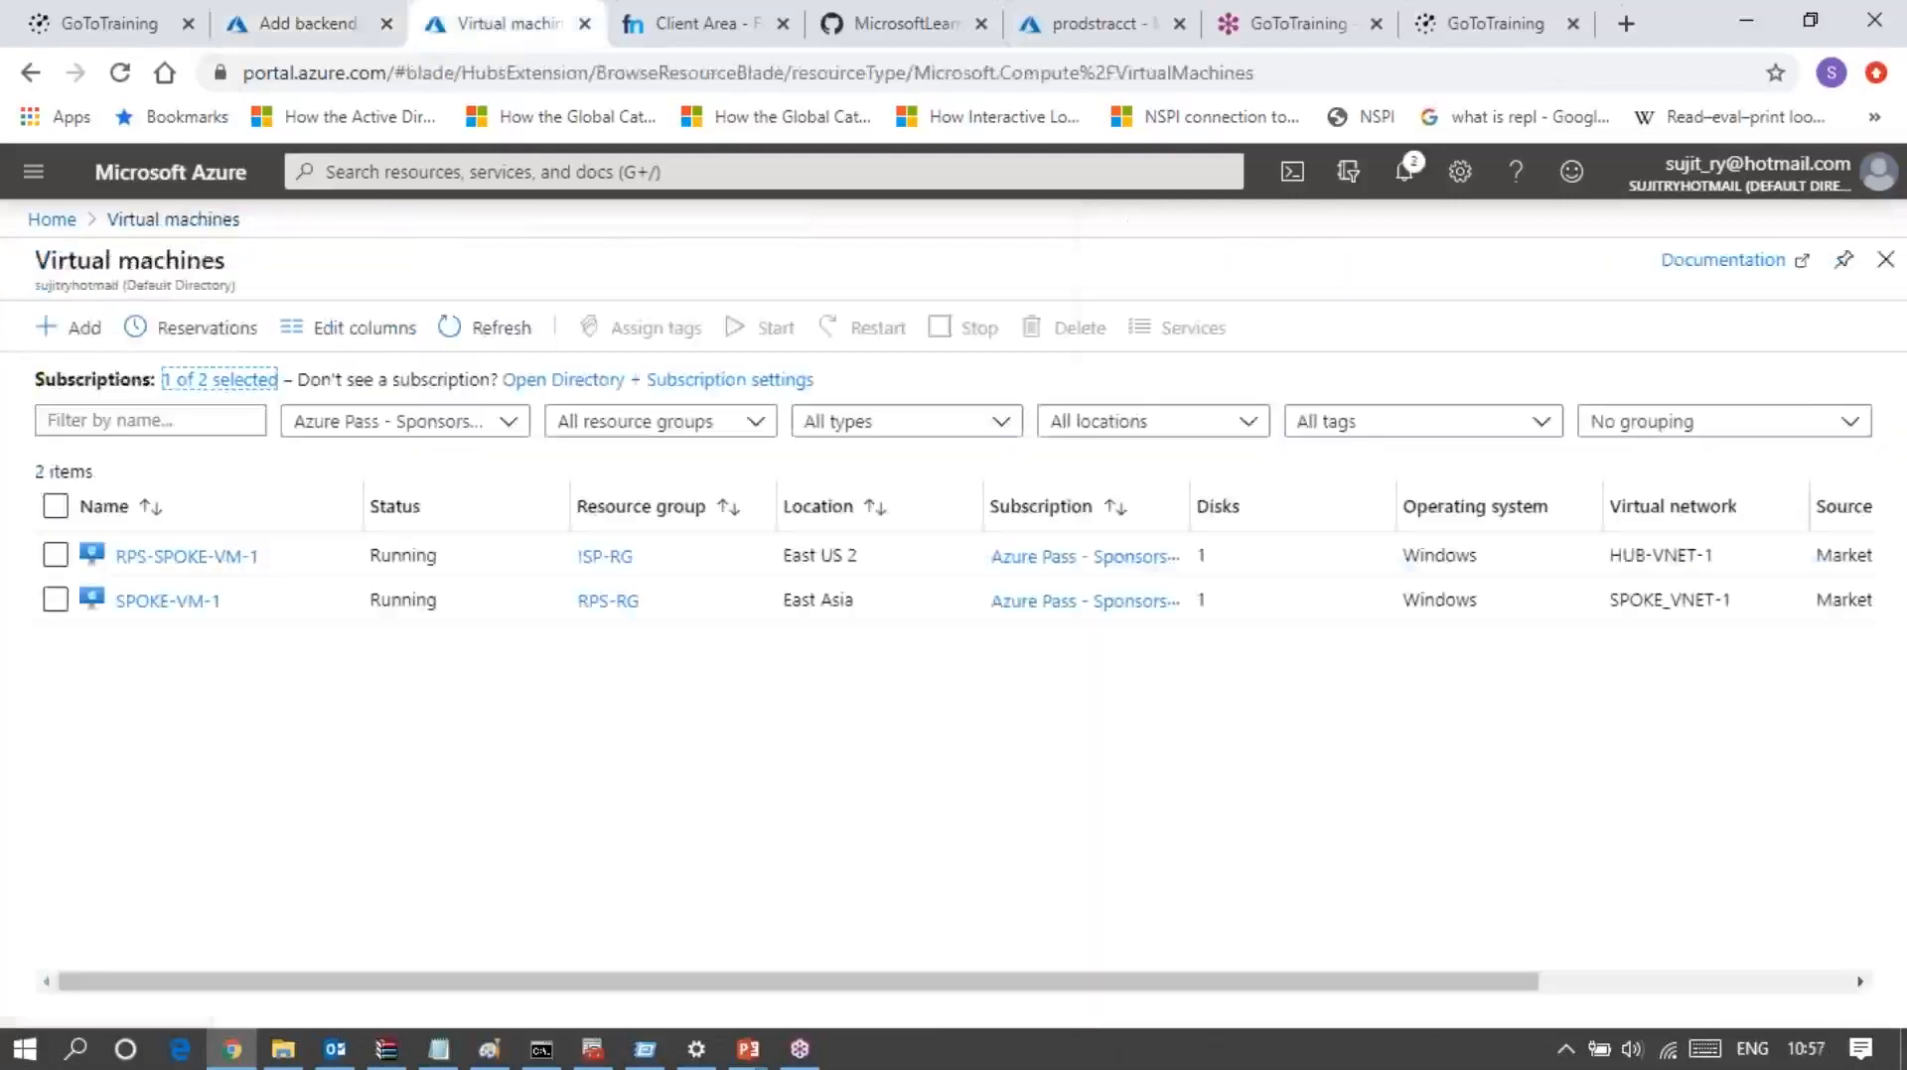
Step: Disassociate the public IP address from ipconfig1 on RPS-SPOKE-VM-1's network interface and save the change
left_click(187, 557)
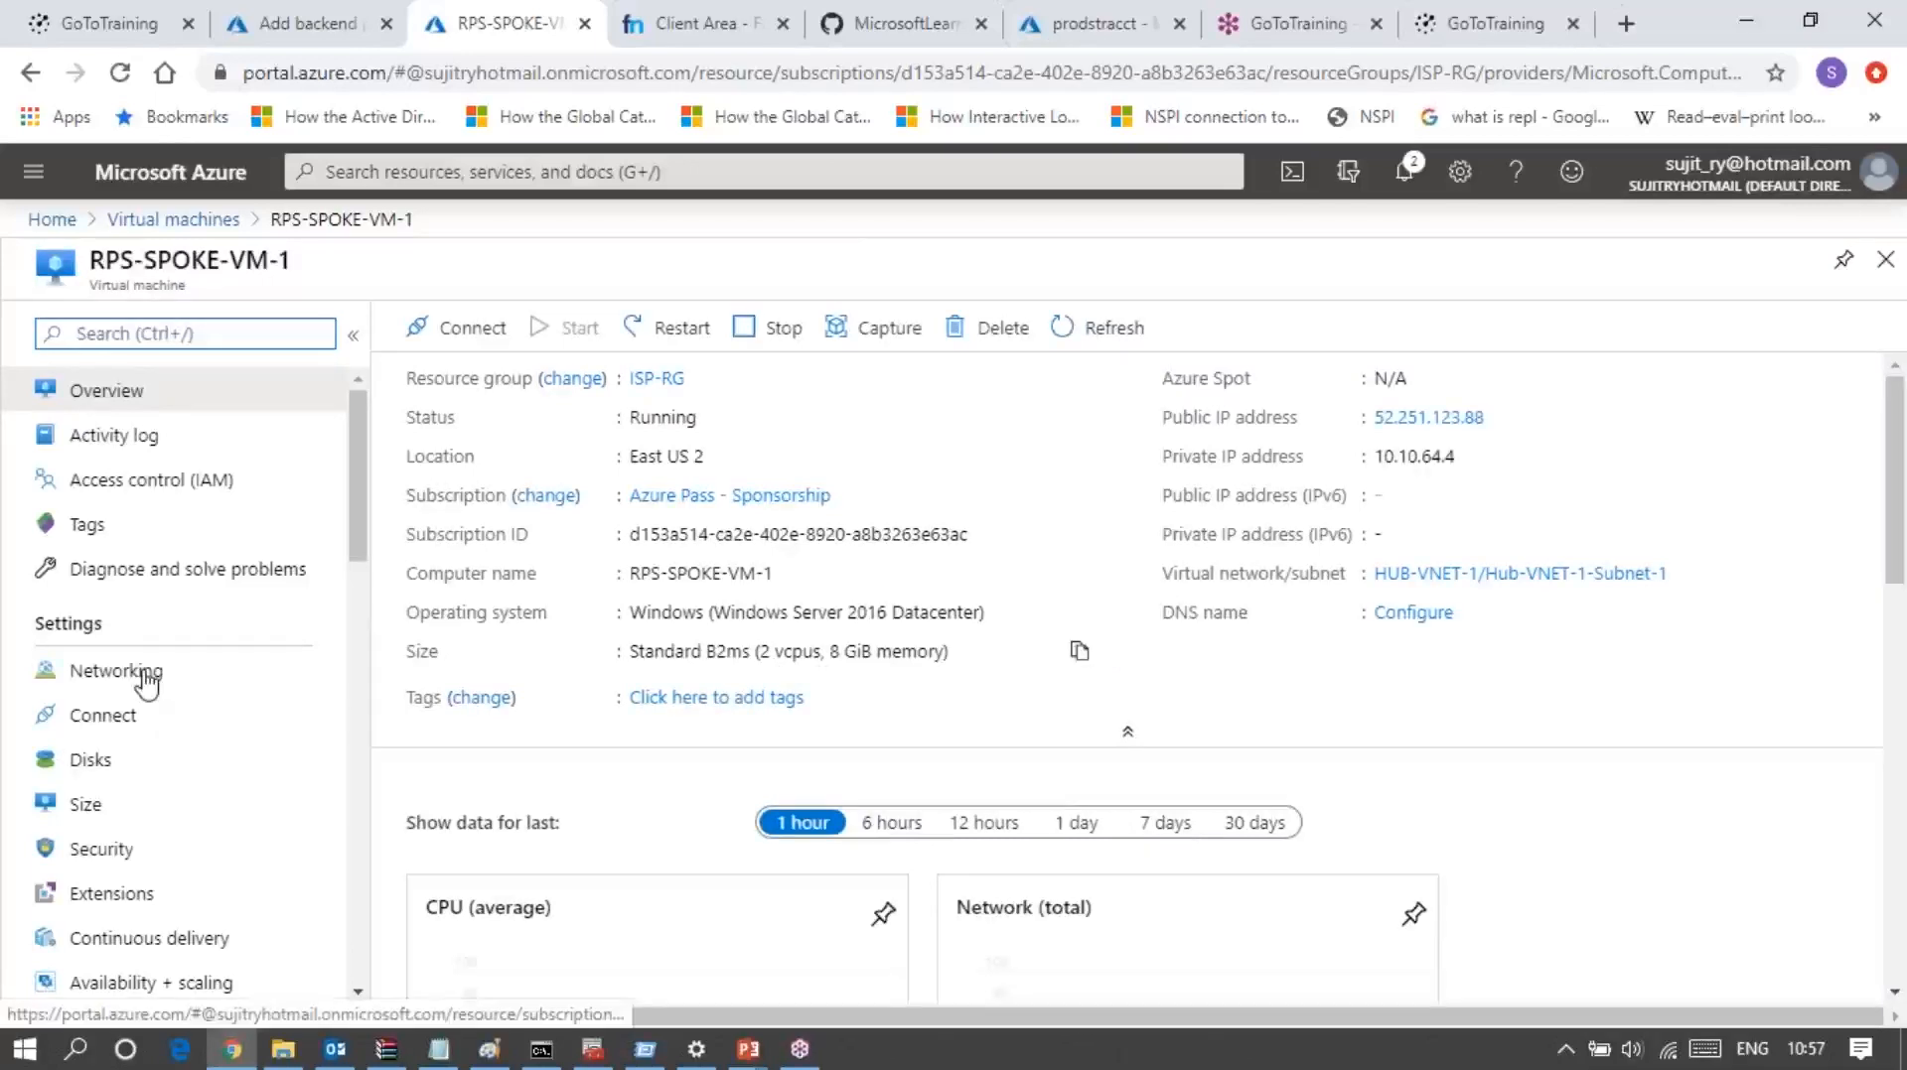
left_click(140, 671)
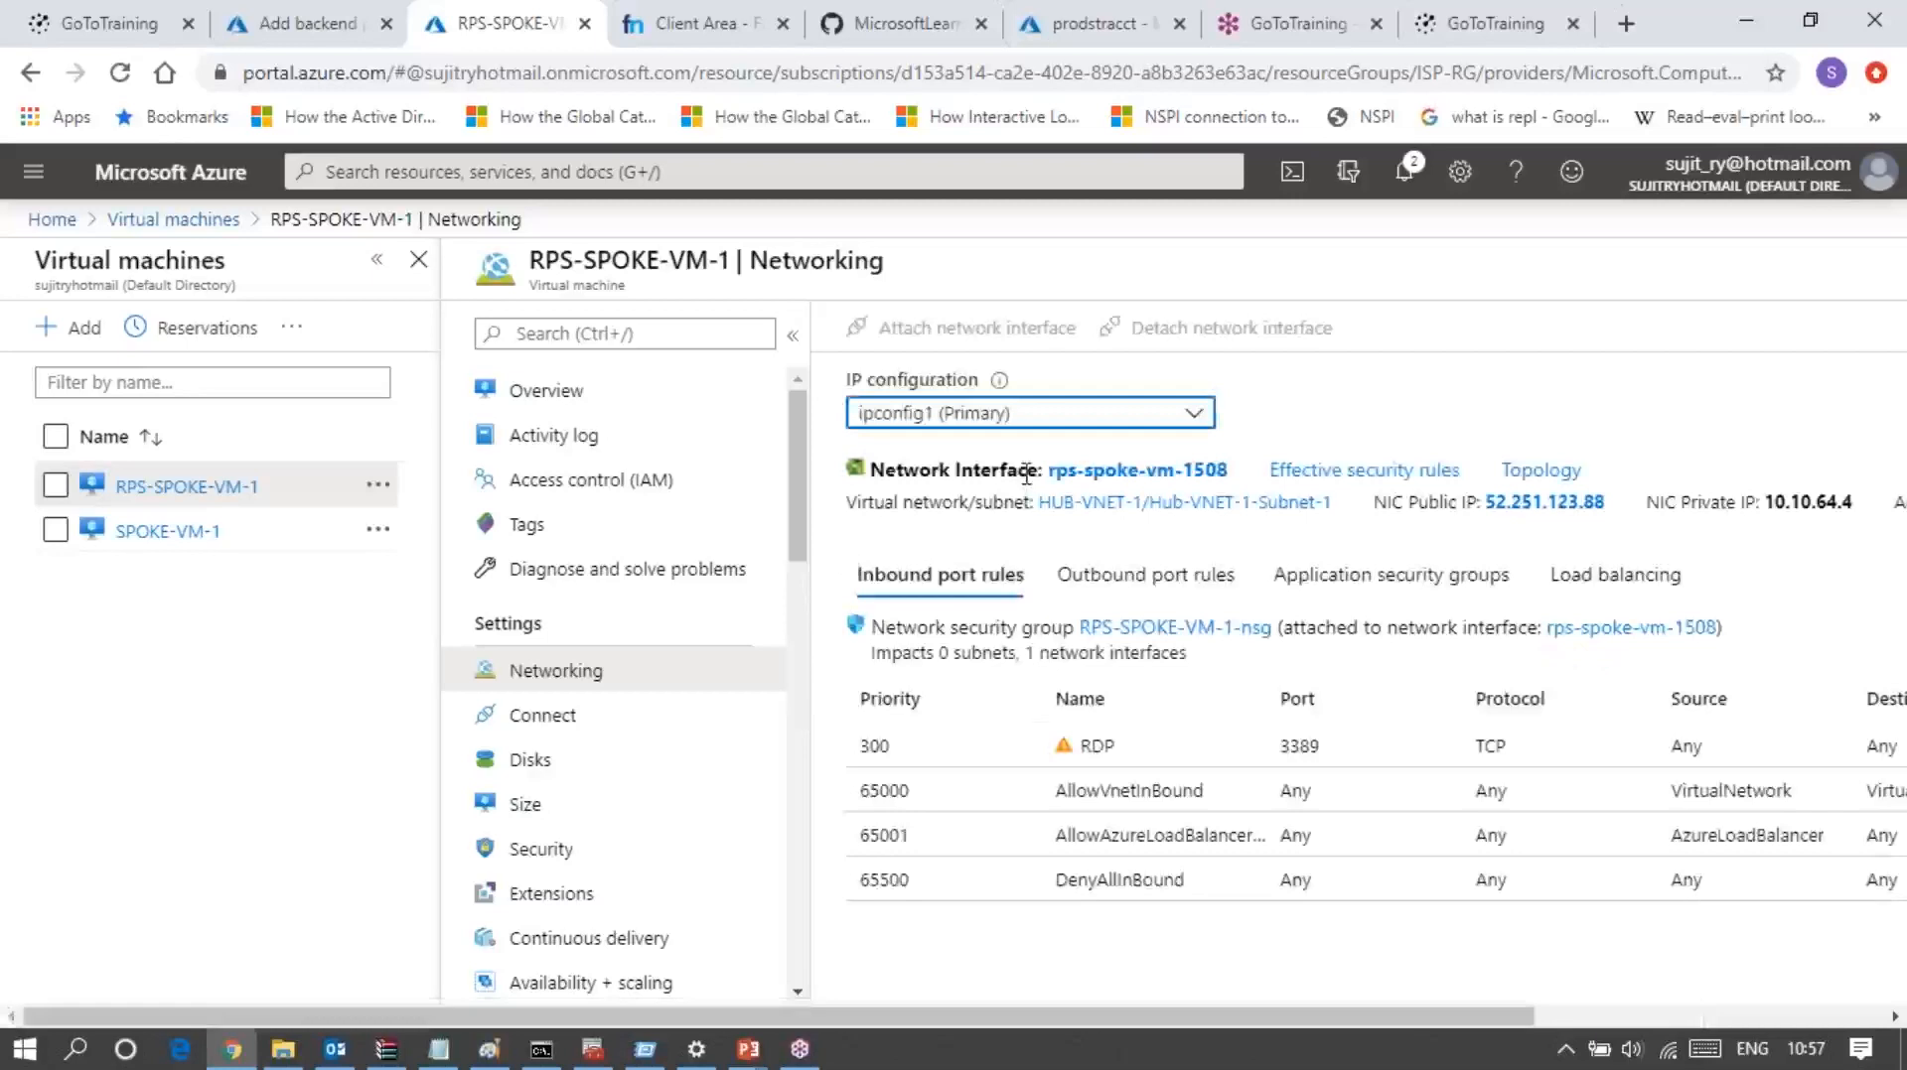
left_click(1129, 475)
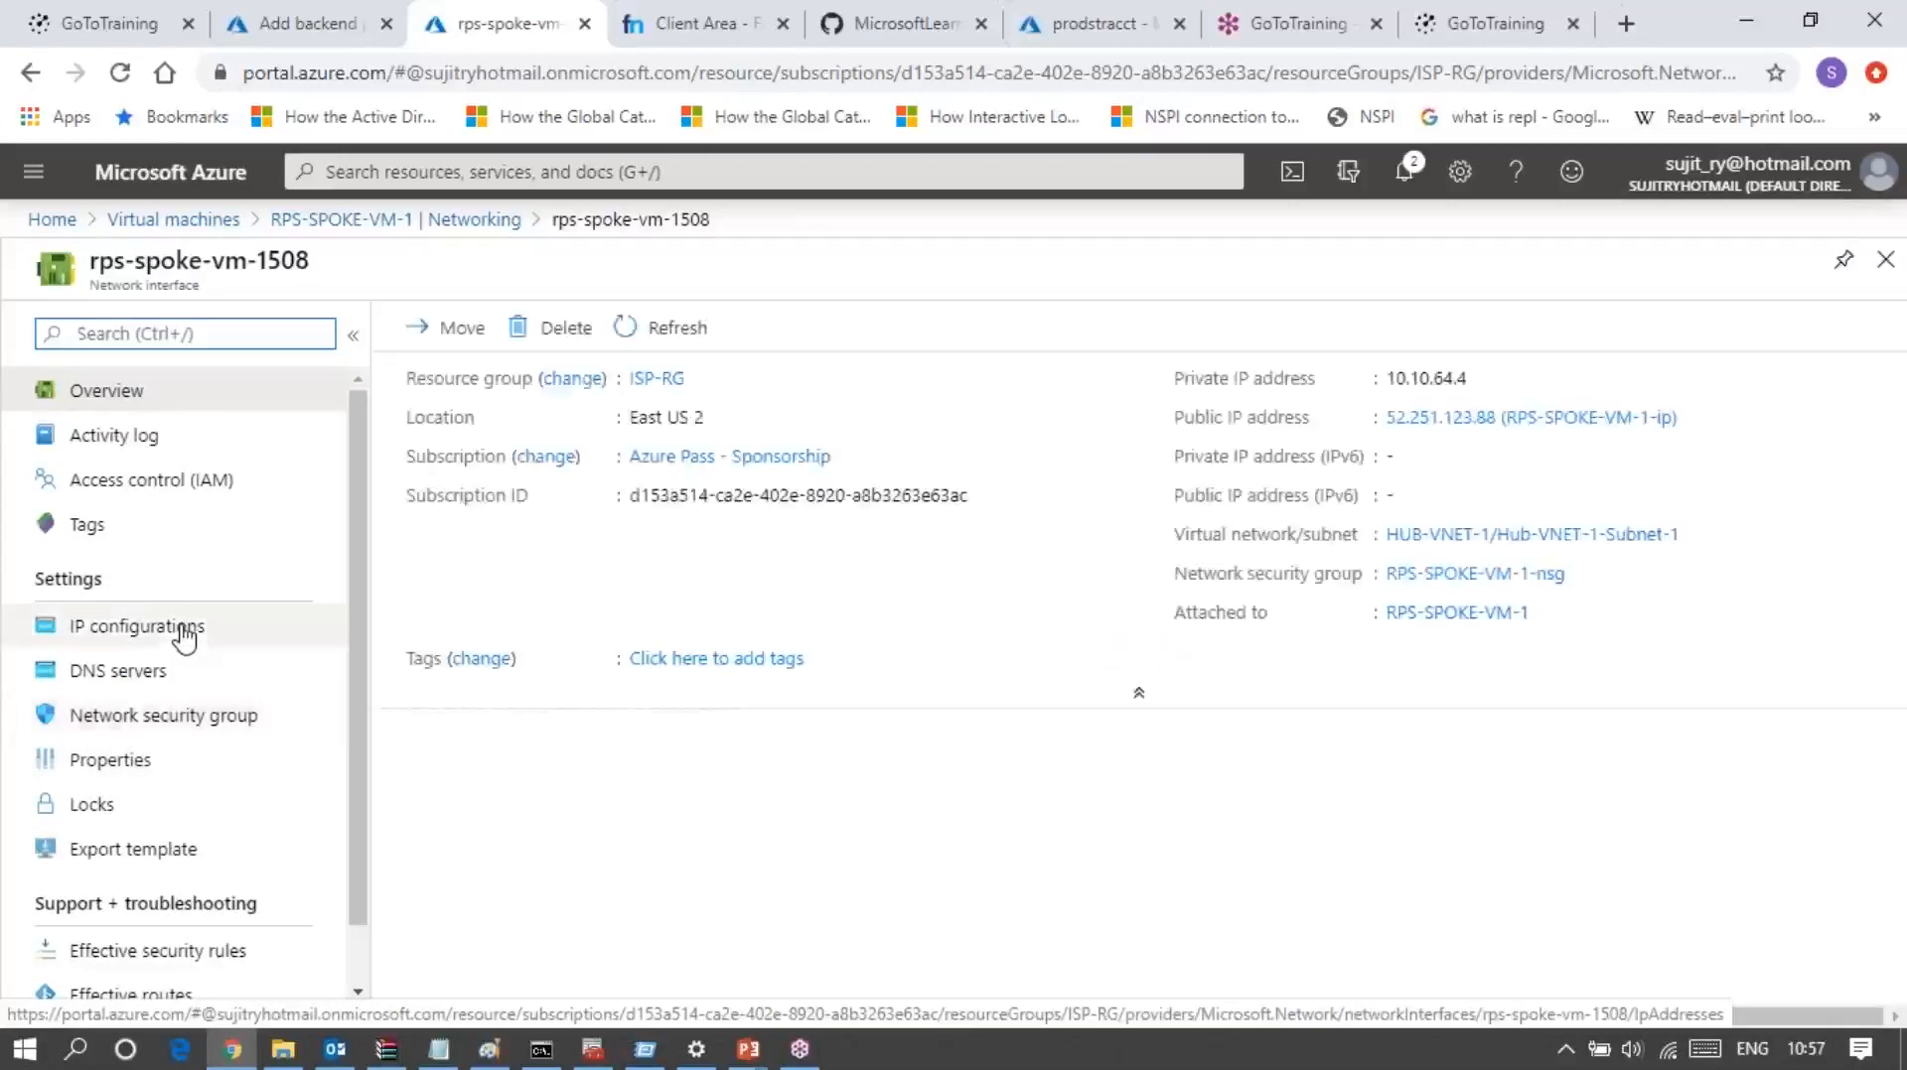
left_click(184, 630)
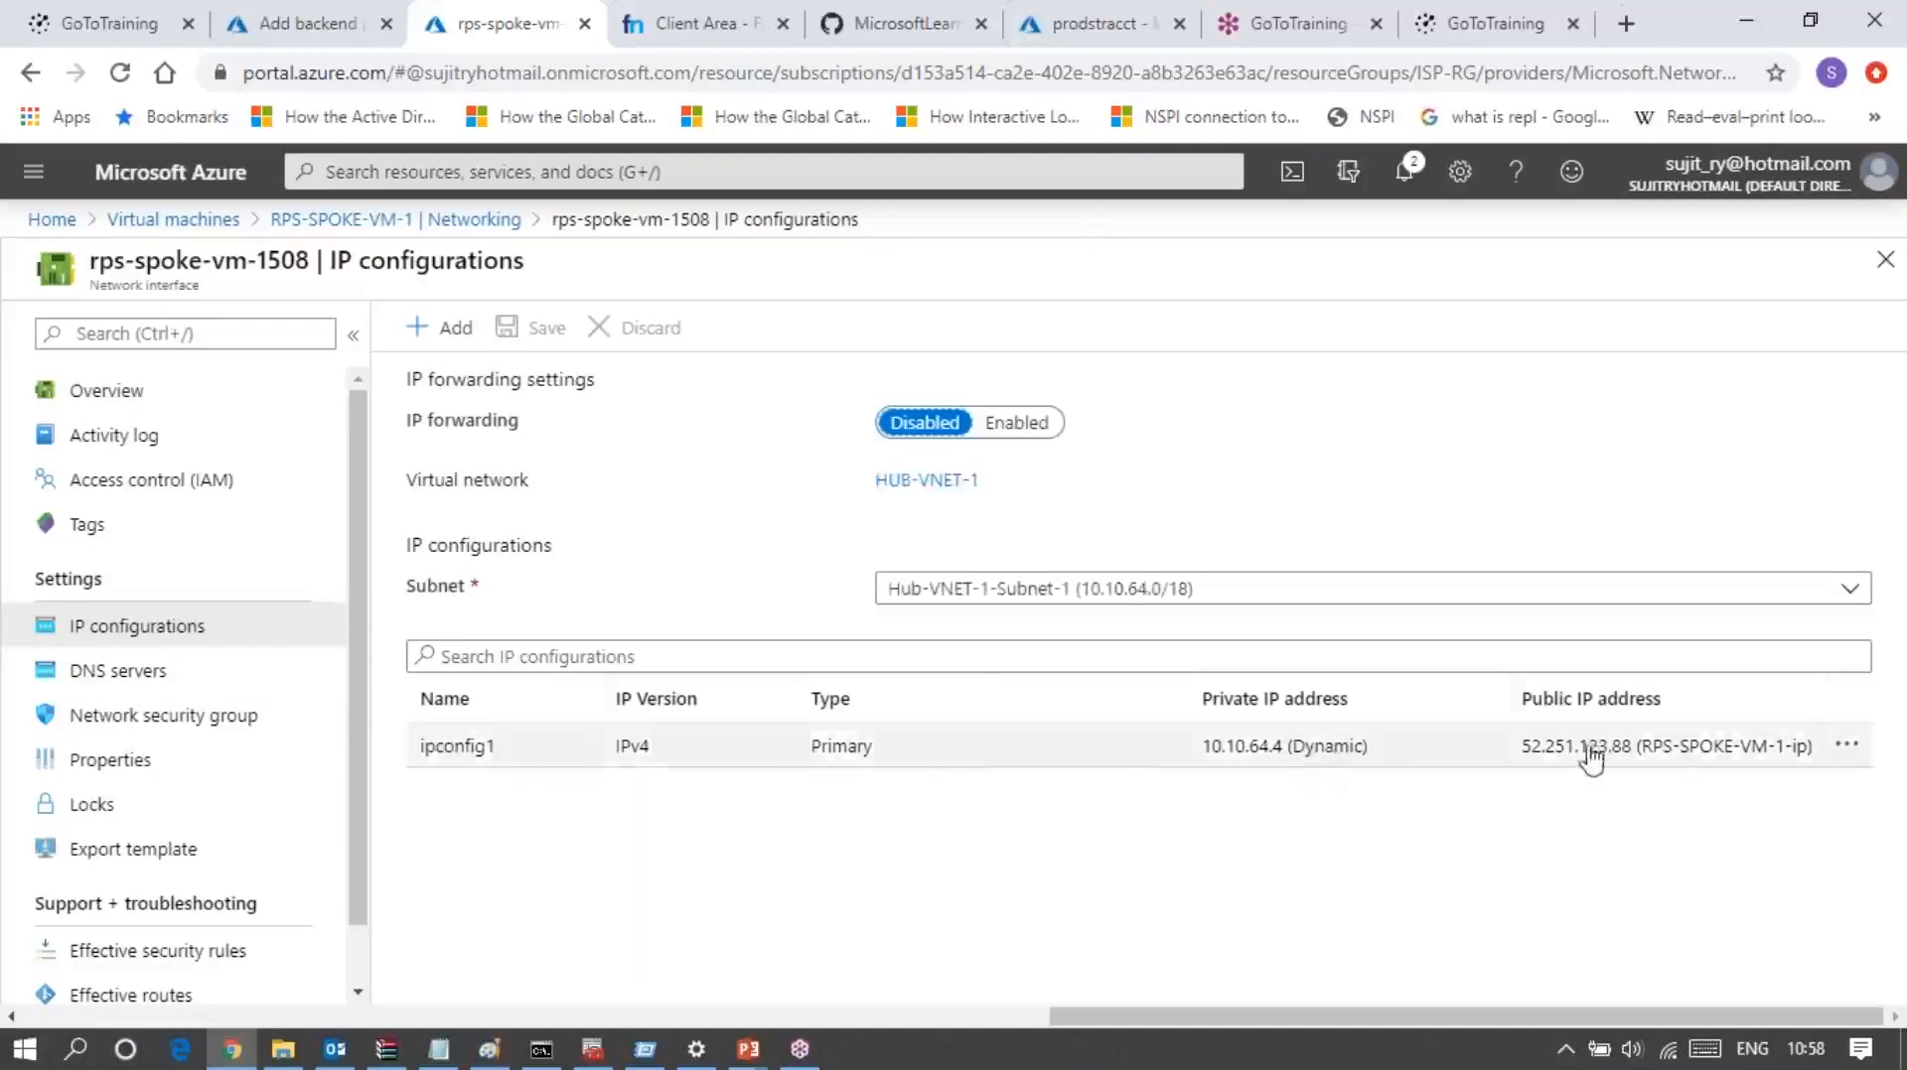
left_click(986, 761)
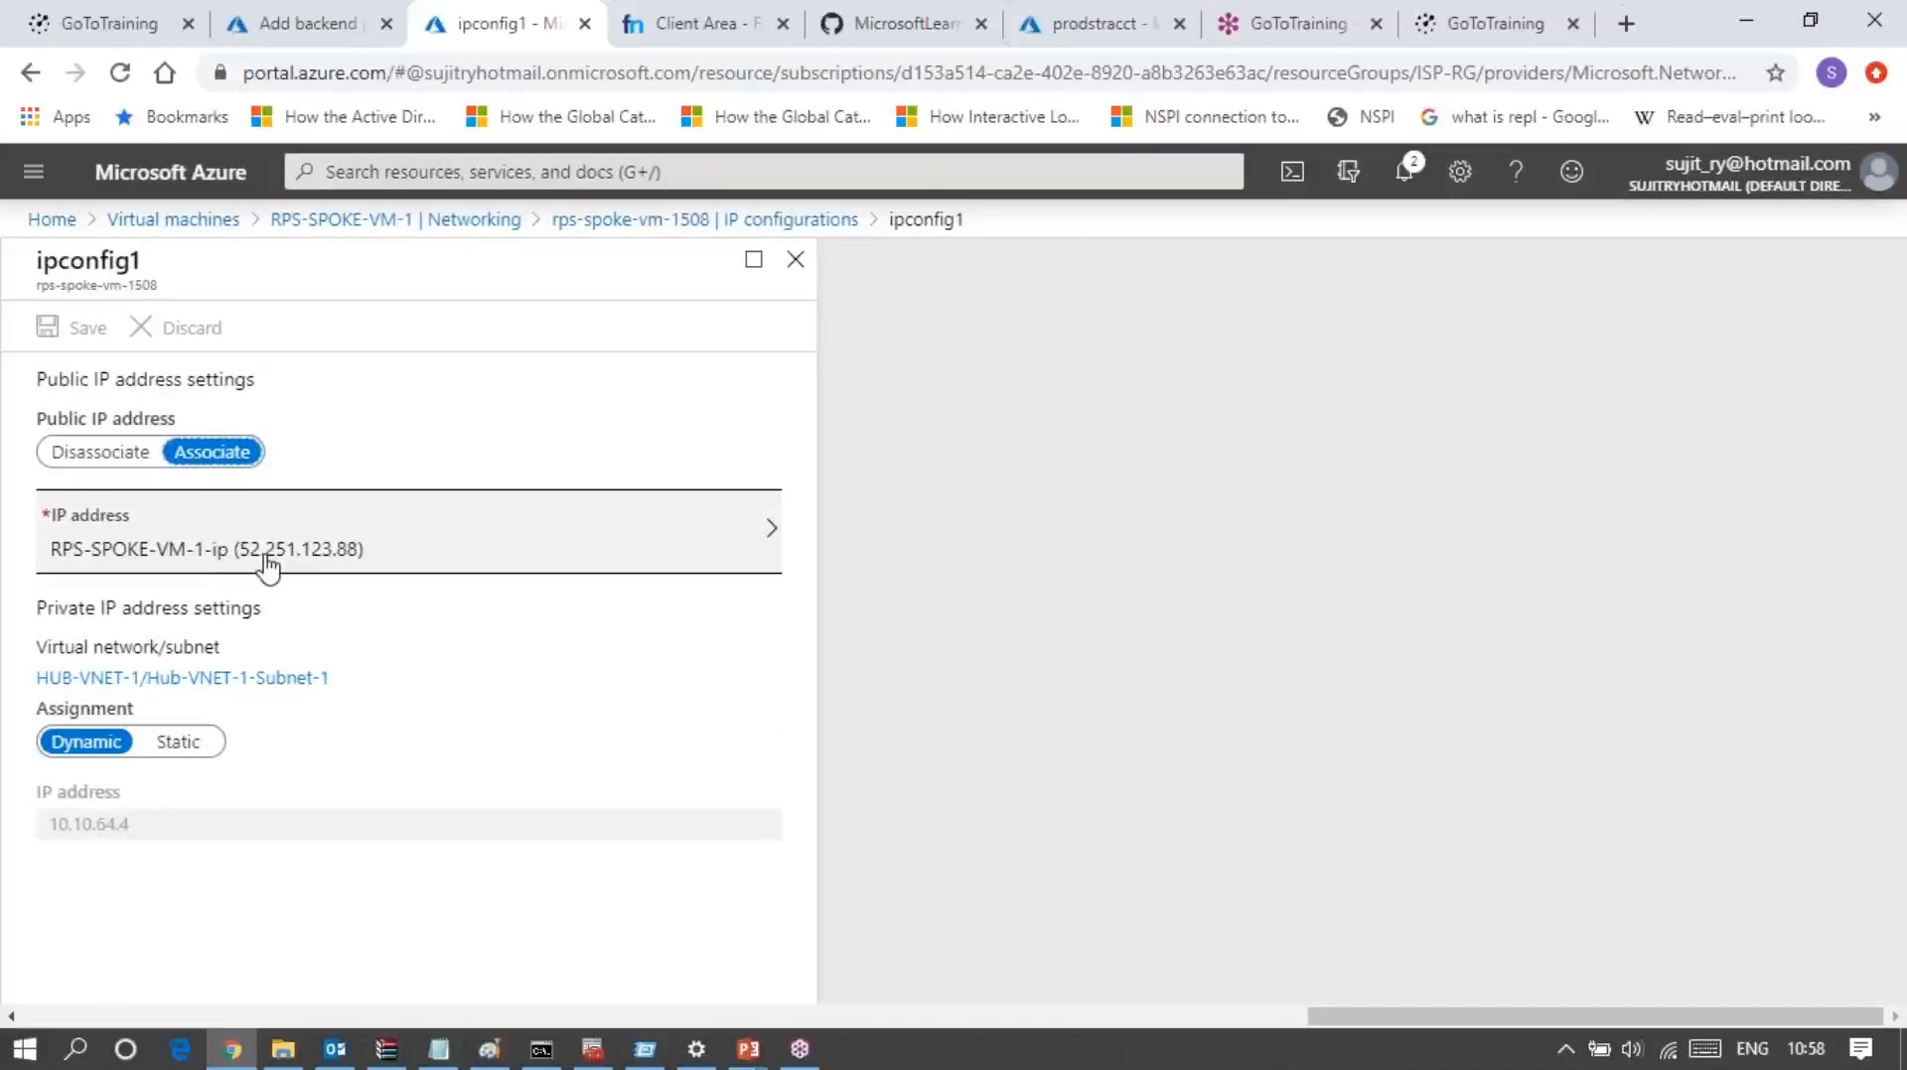
left_click(87, 459)
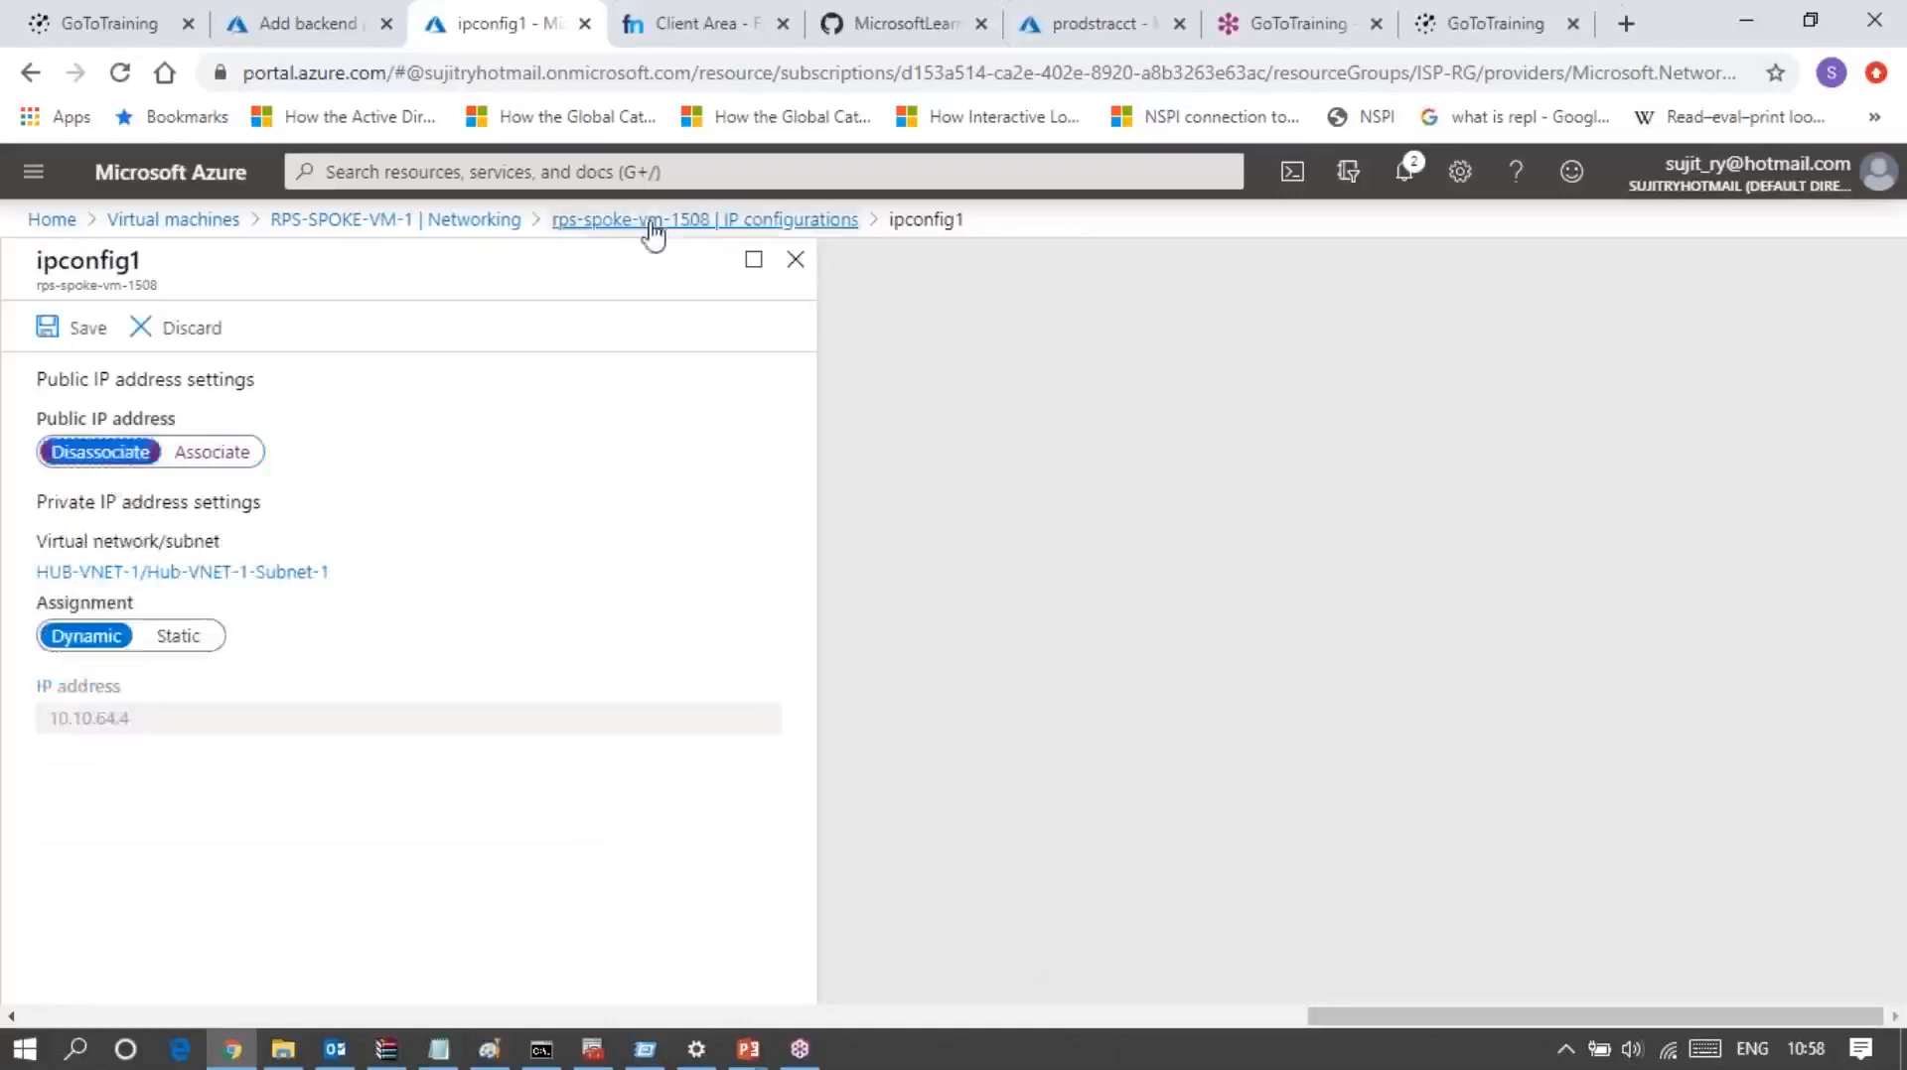
left_click(84, 338)
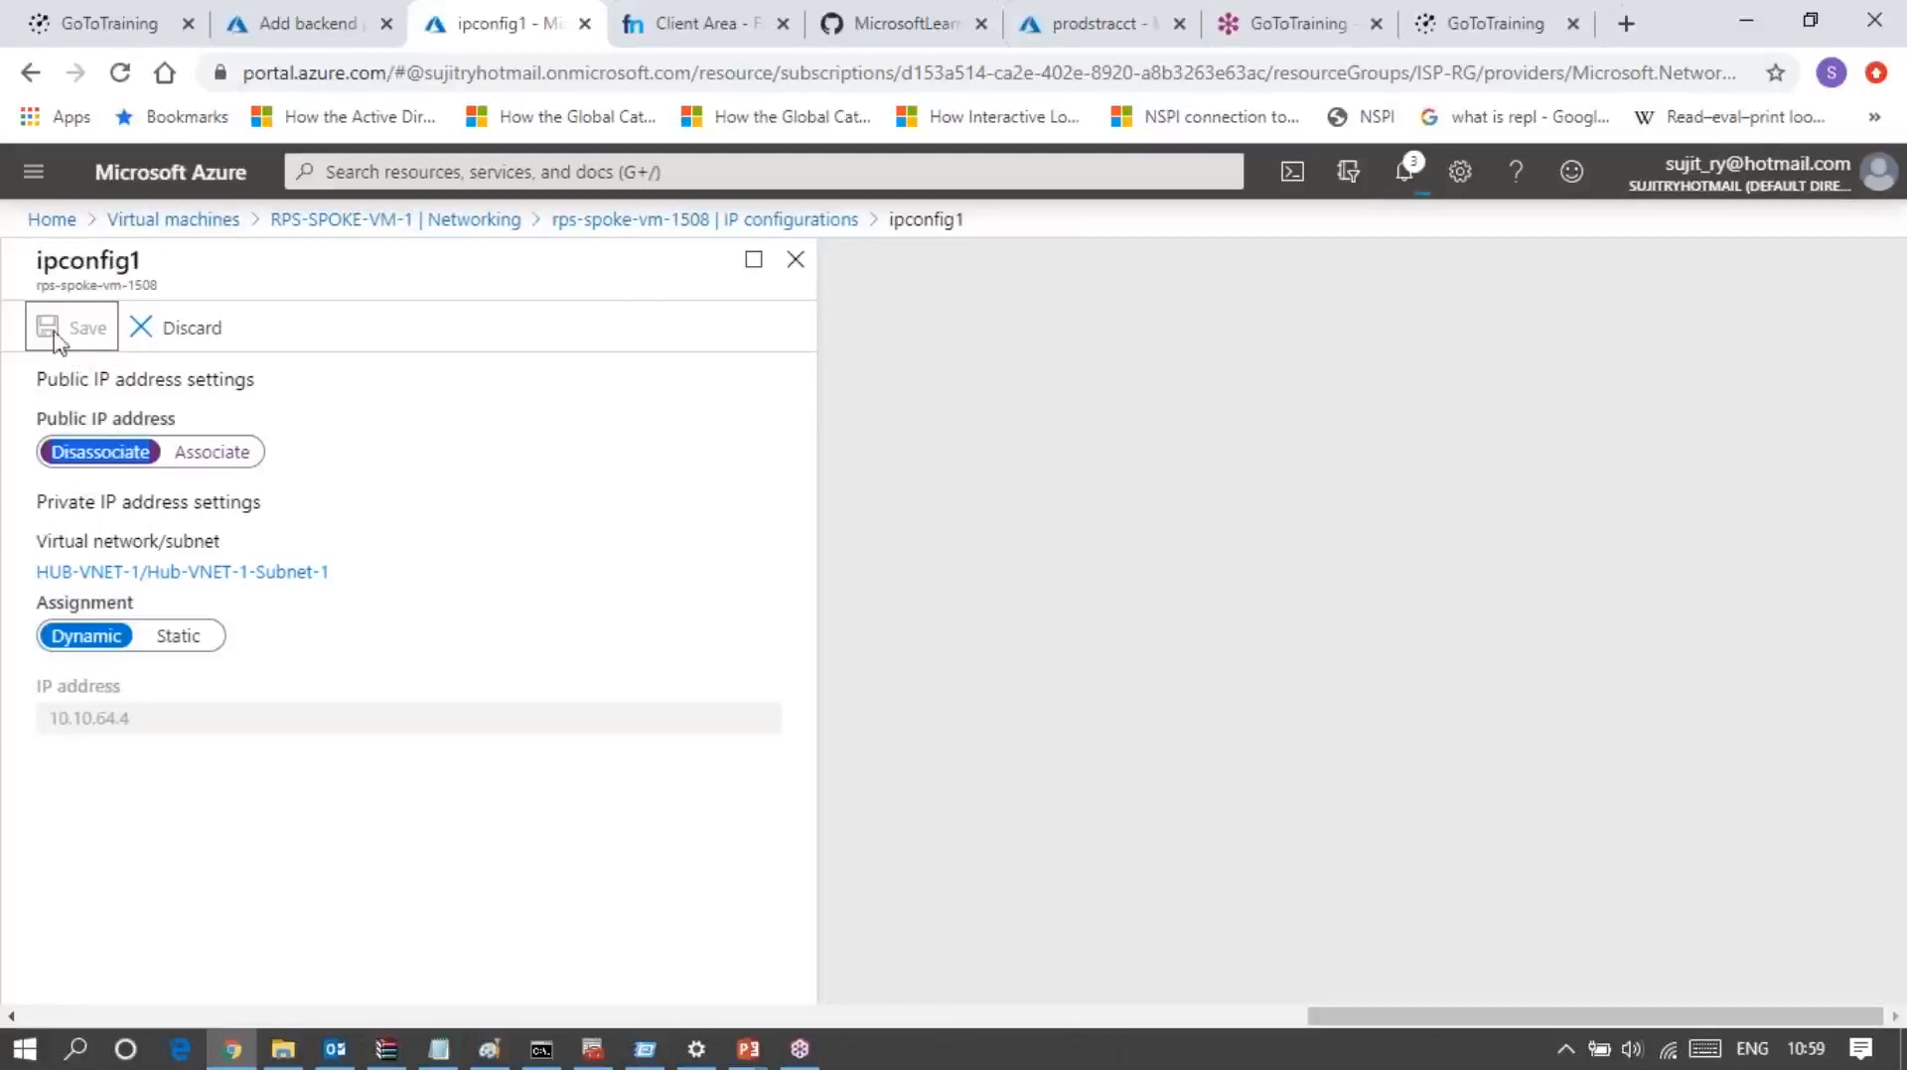
Step: Discard the open backend pool form, start a new pool for Prod_Public_LB and choose HUB-VNET-1 as its virtual network
left_click(318, 42)
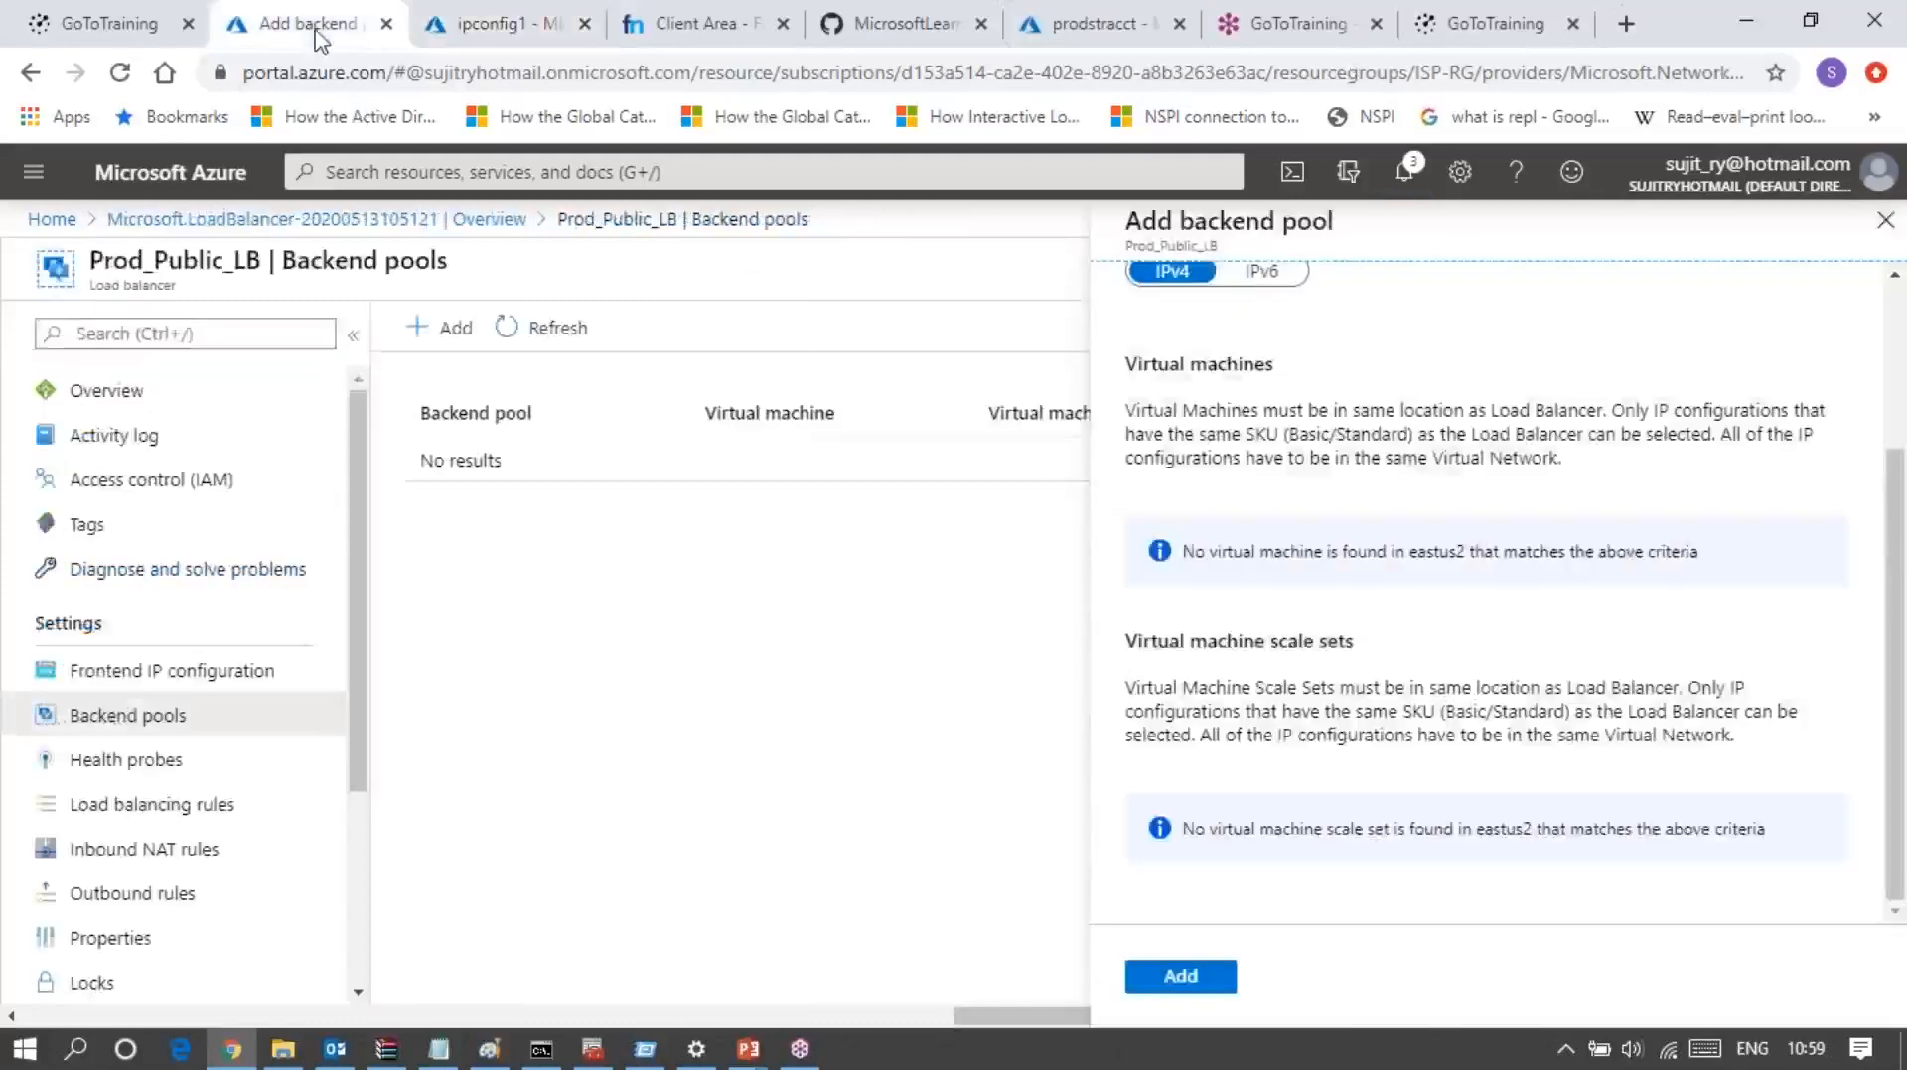
left_click(1886, 226)
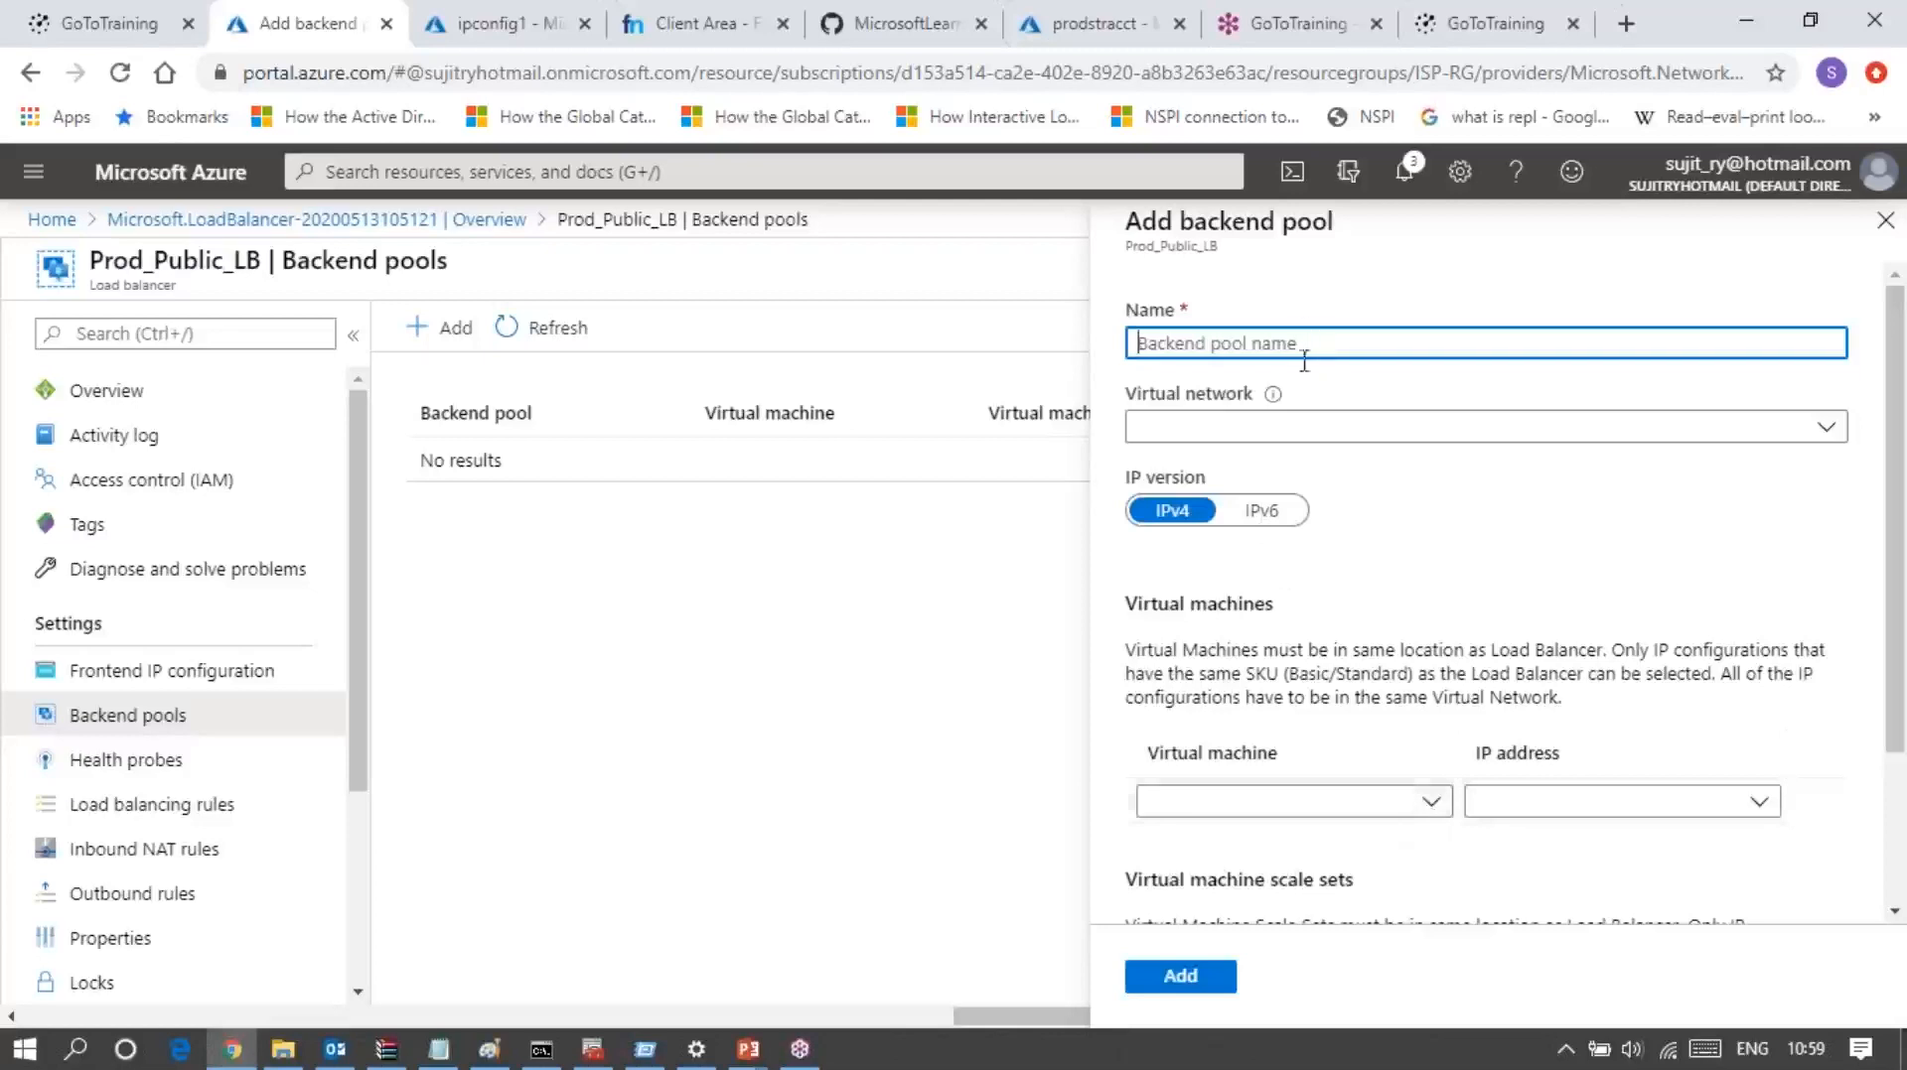
left_click(1311, 440)
left_click(1310, 438)
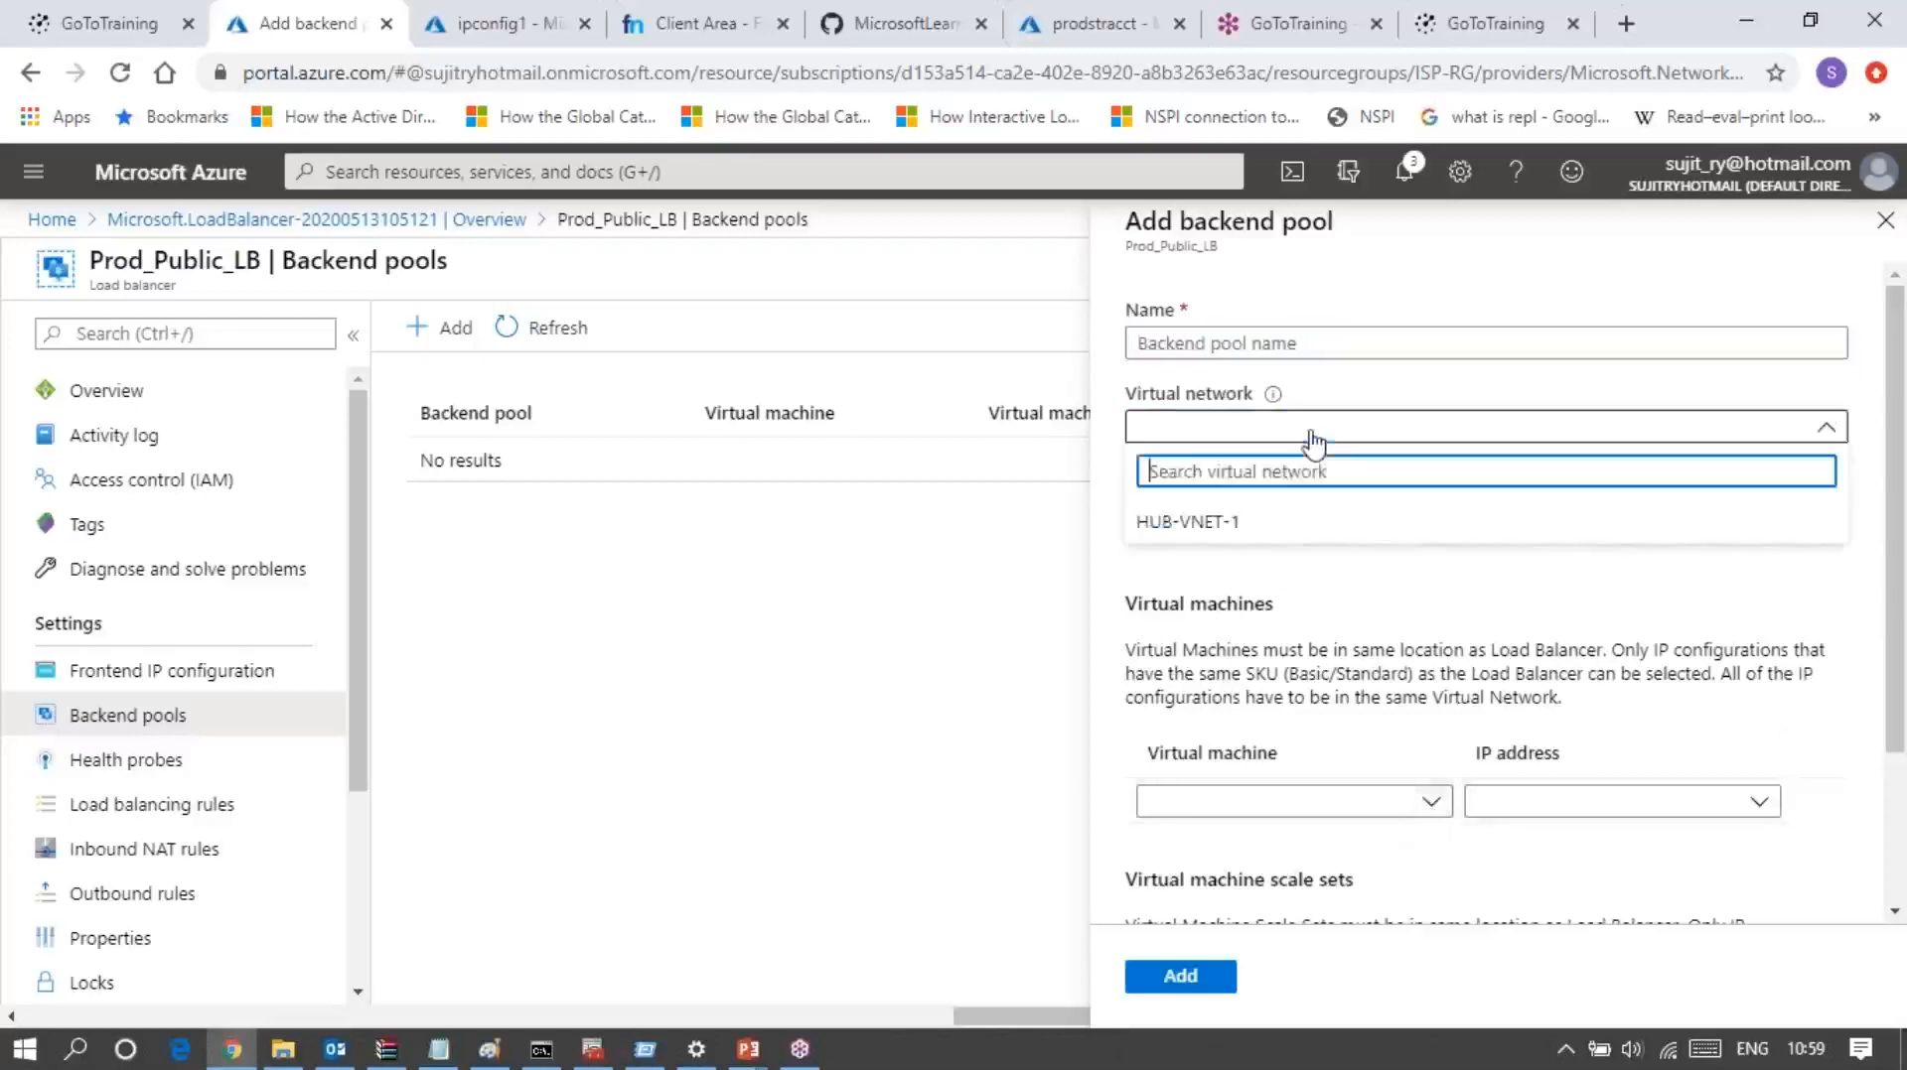
left_click(1217, 520)
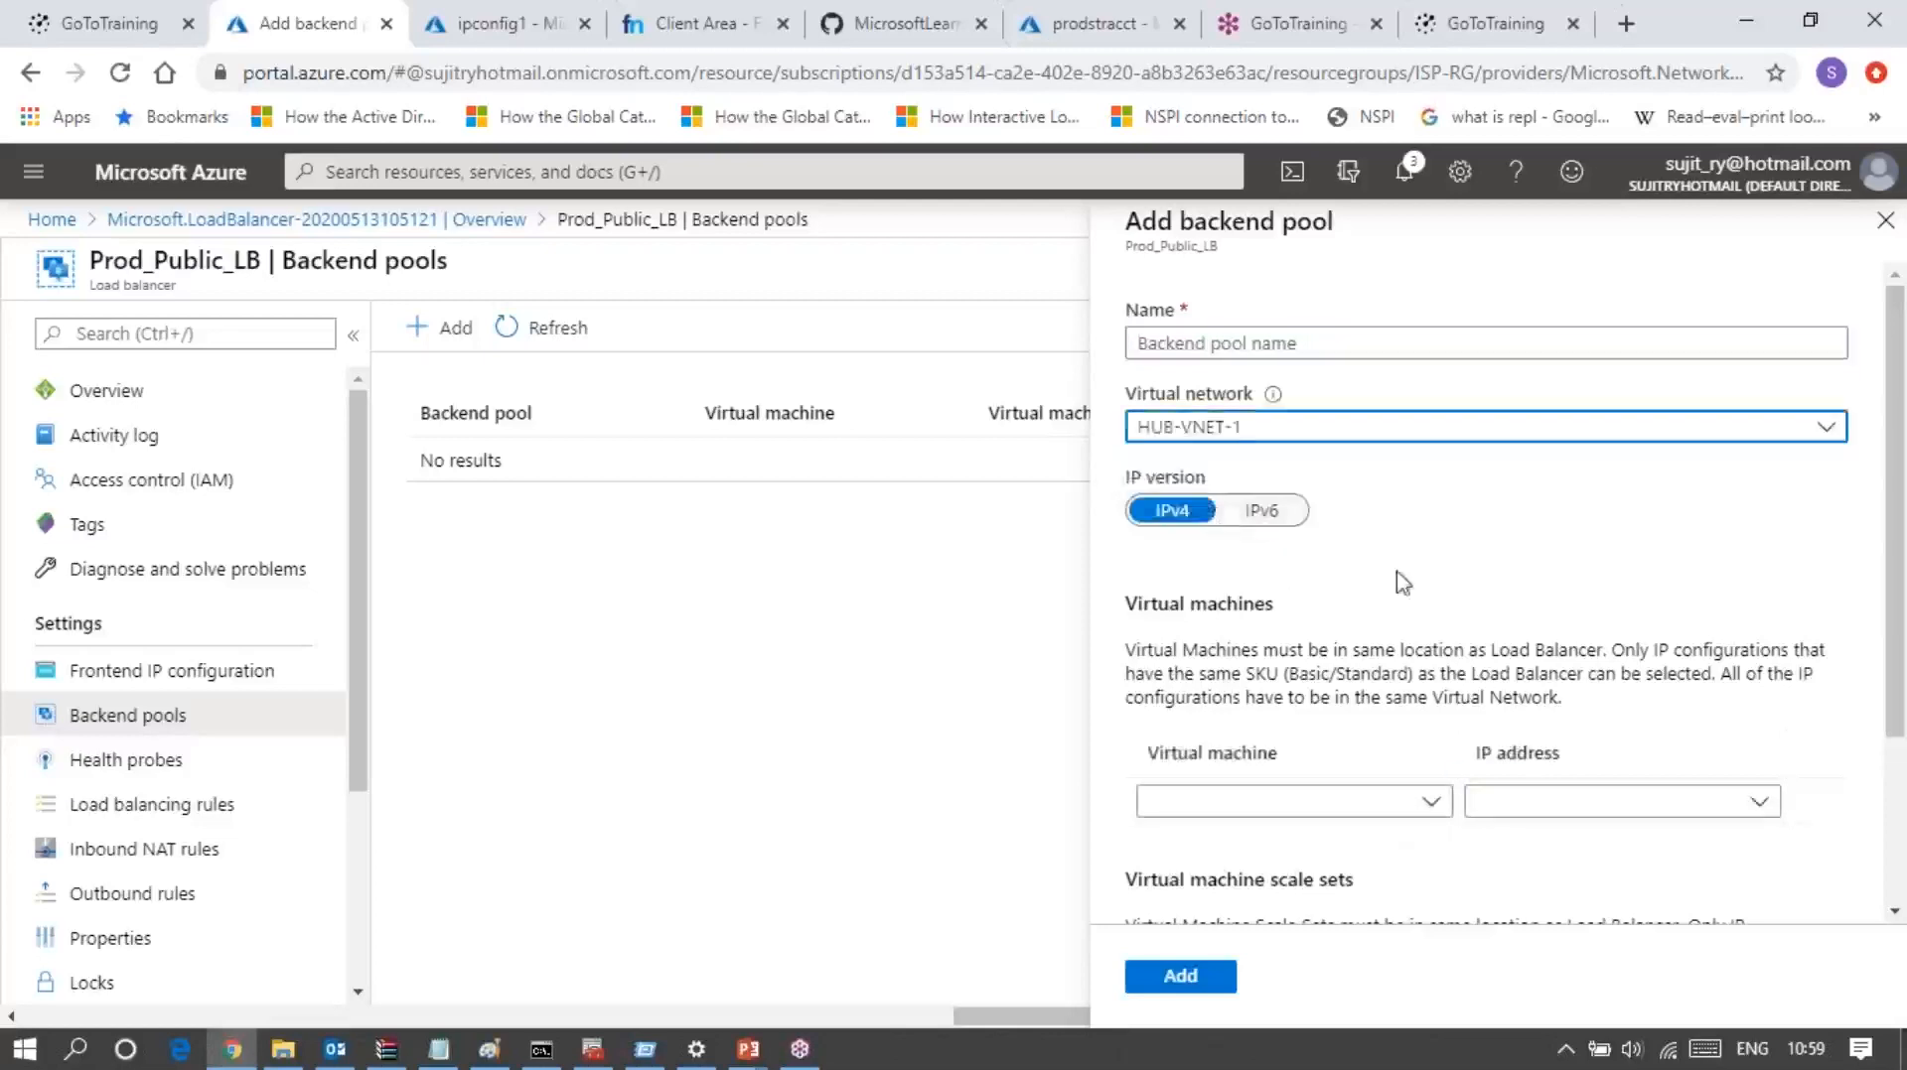
Step: Add the virtual machine RPS-SPOKE-VM-1 with the IP address ipconfig1 (10.10.64.4) to the backend pool
left_click(1378, 812)
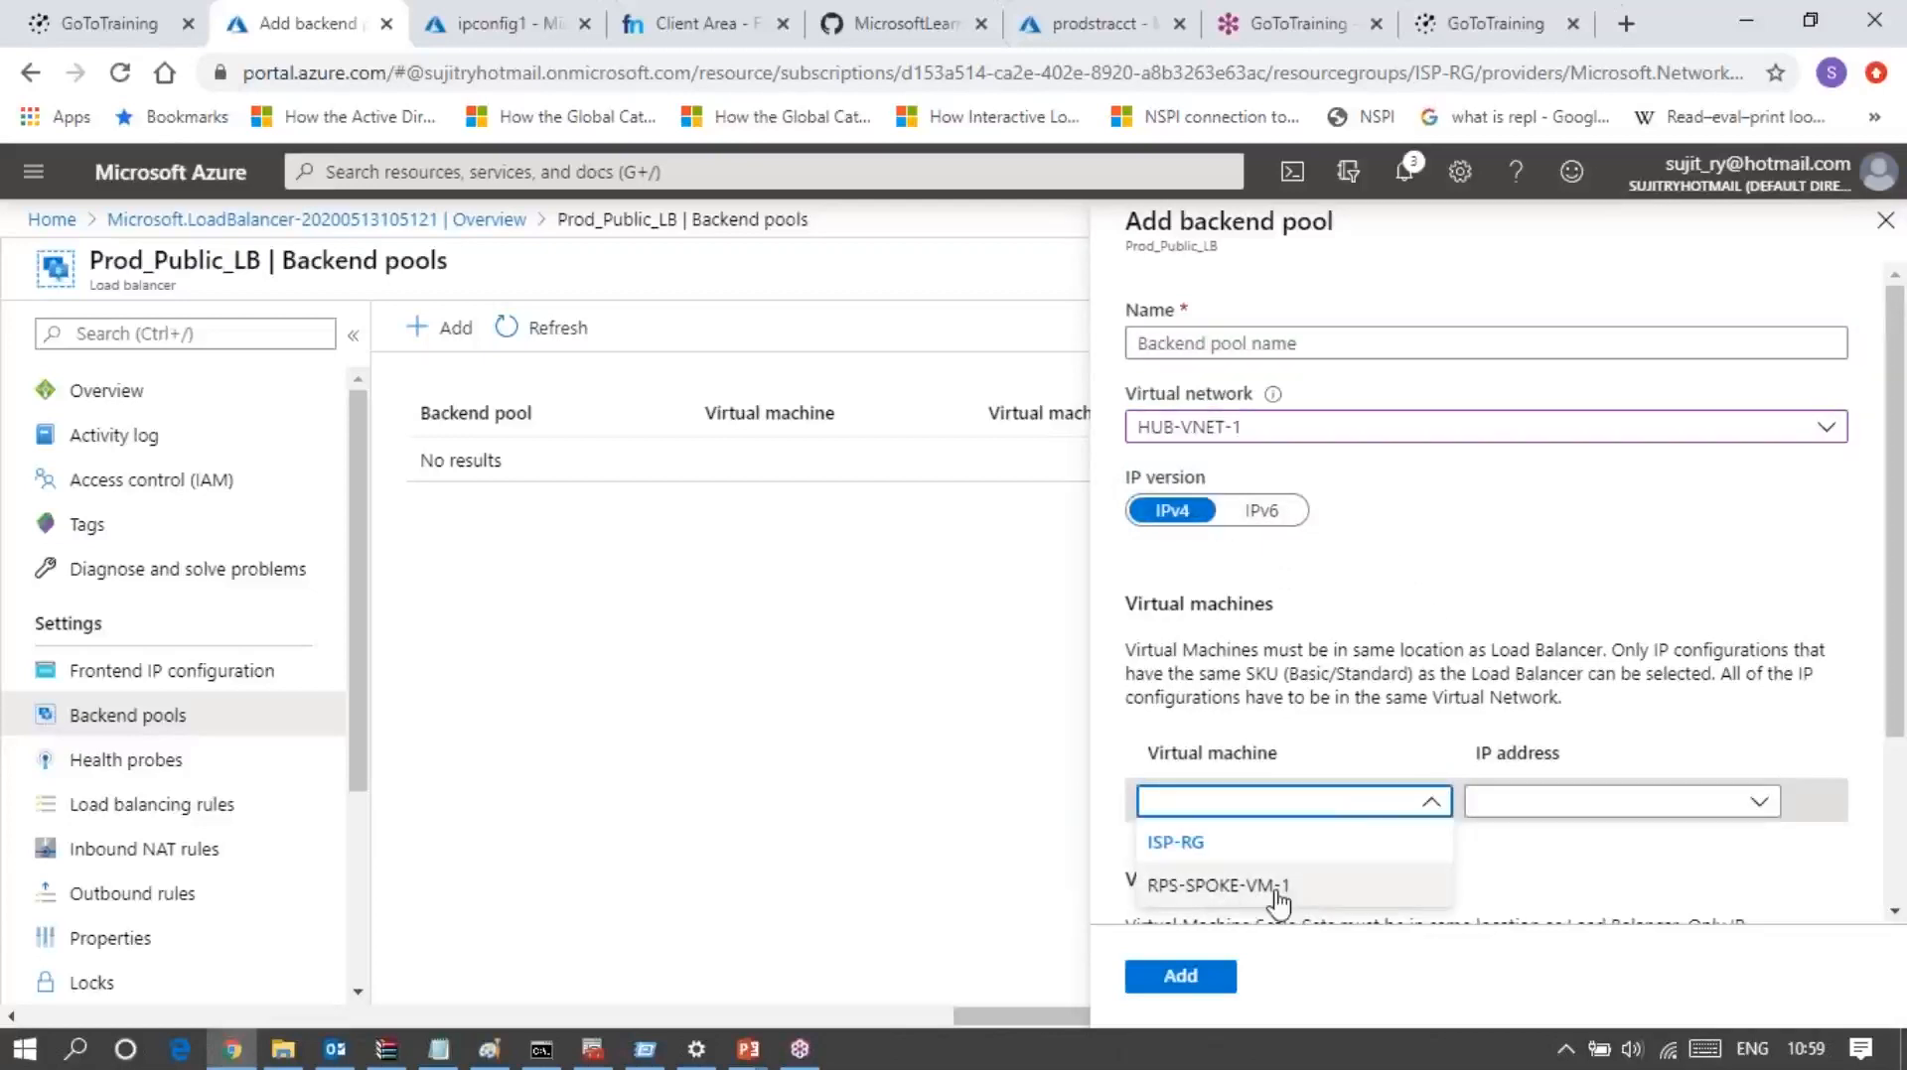
double_click(1317, 901)
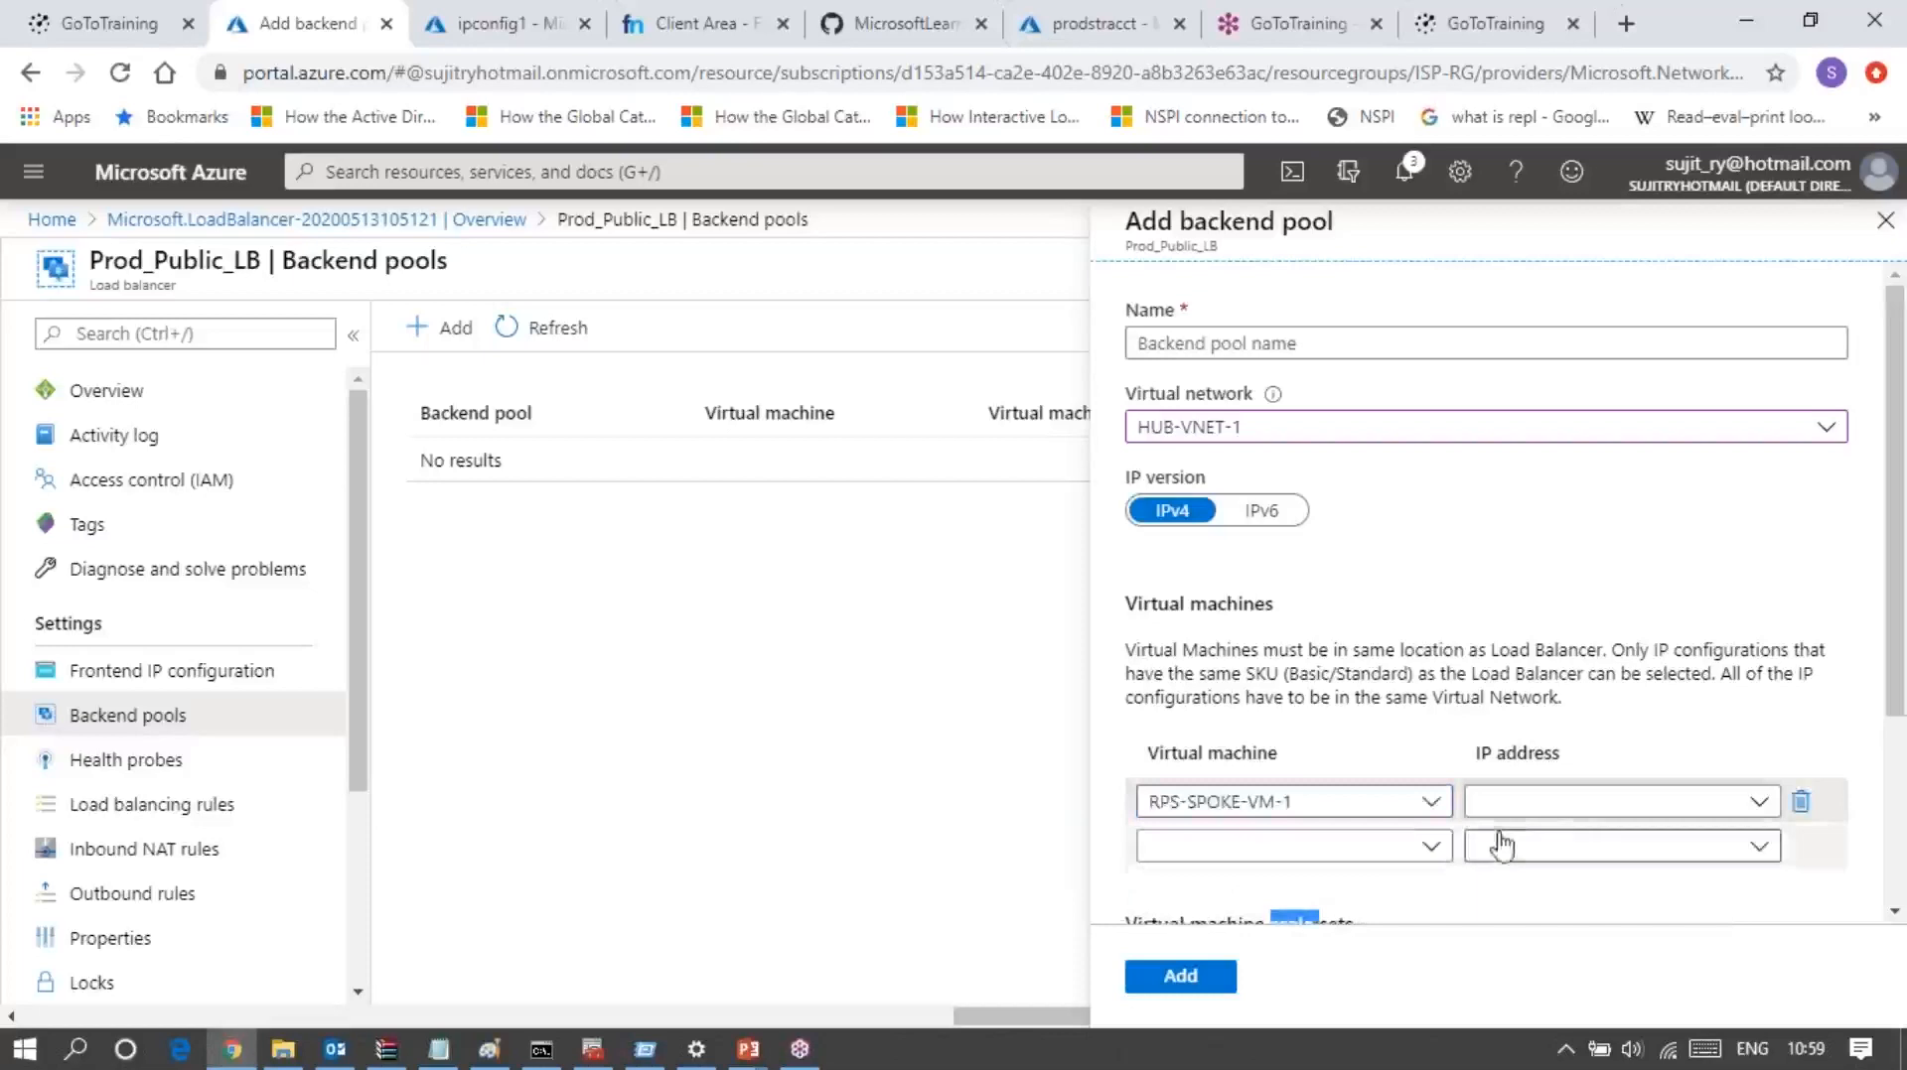
left_click(1555, 804)
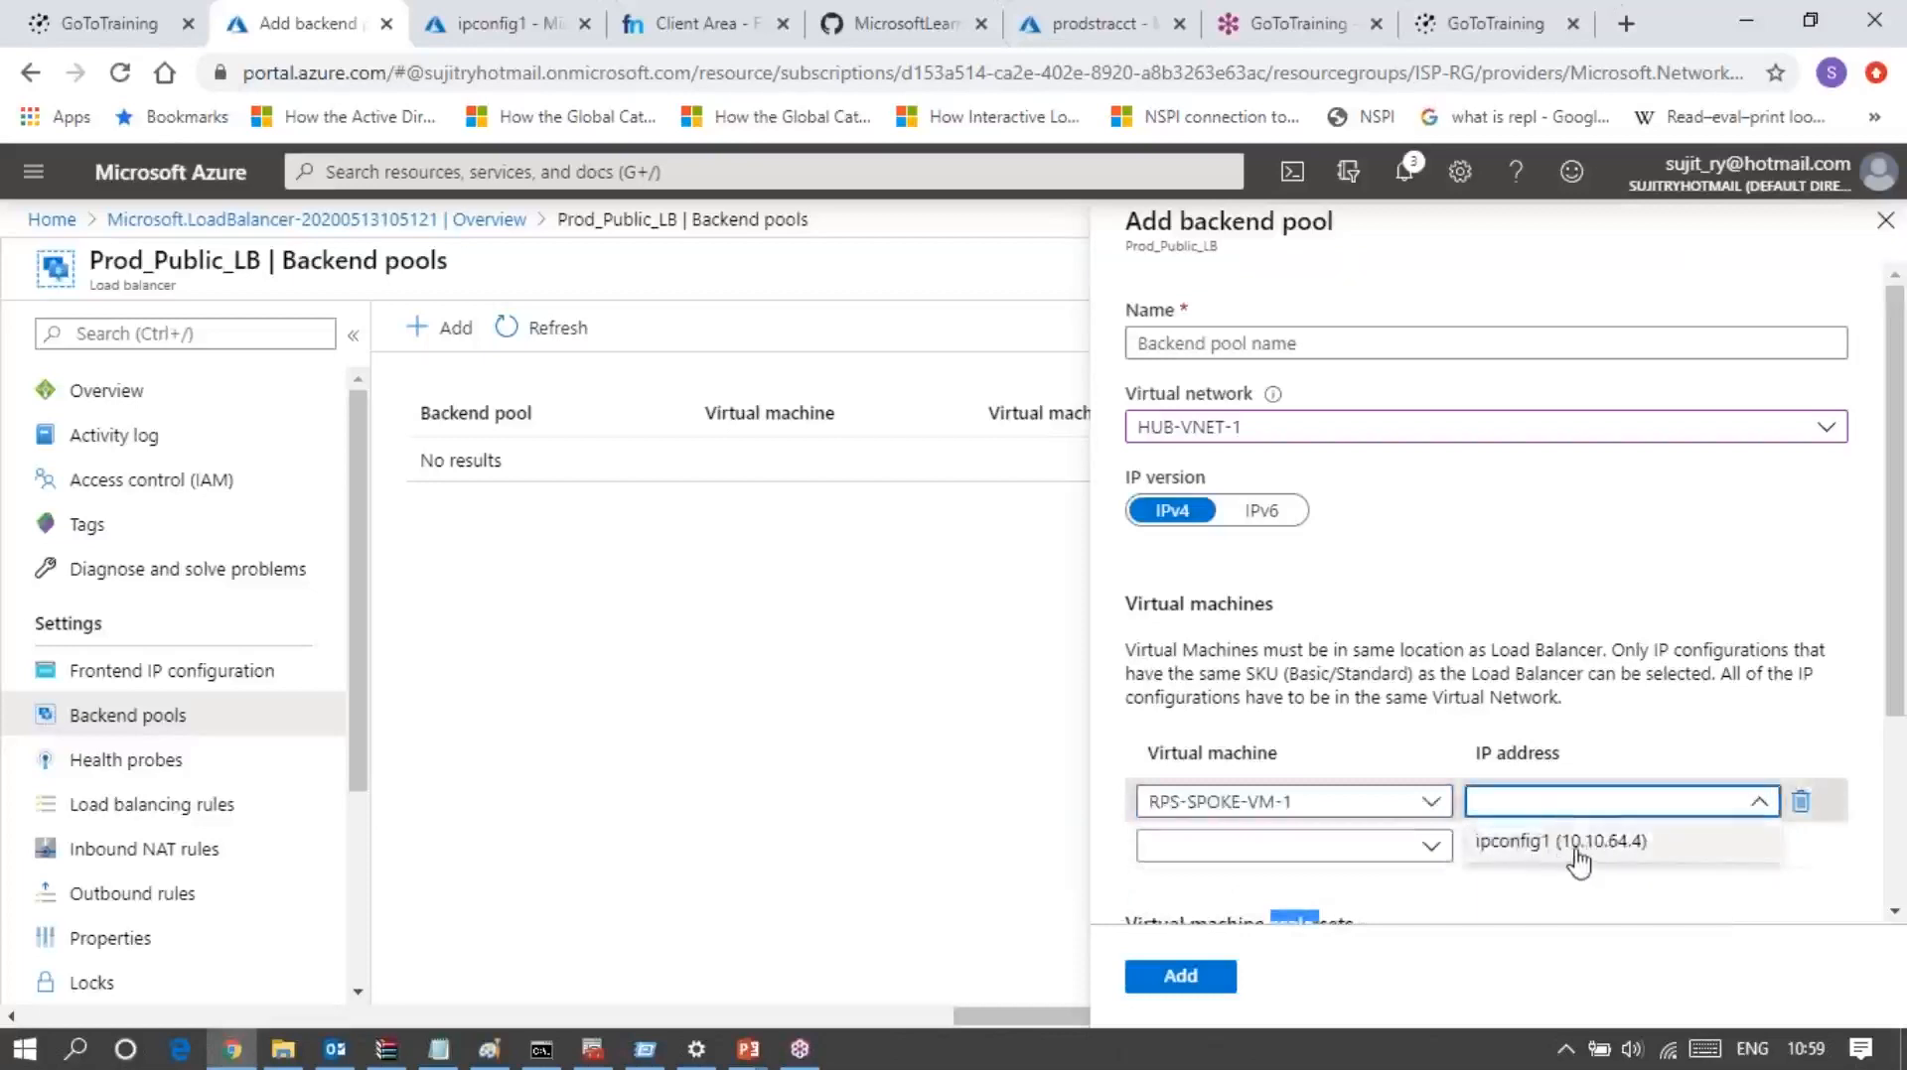
left_click(1574, 844)
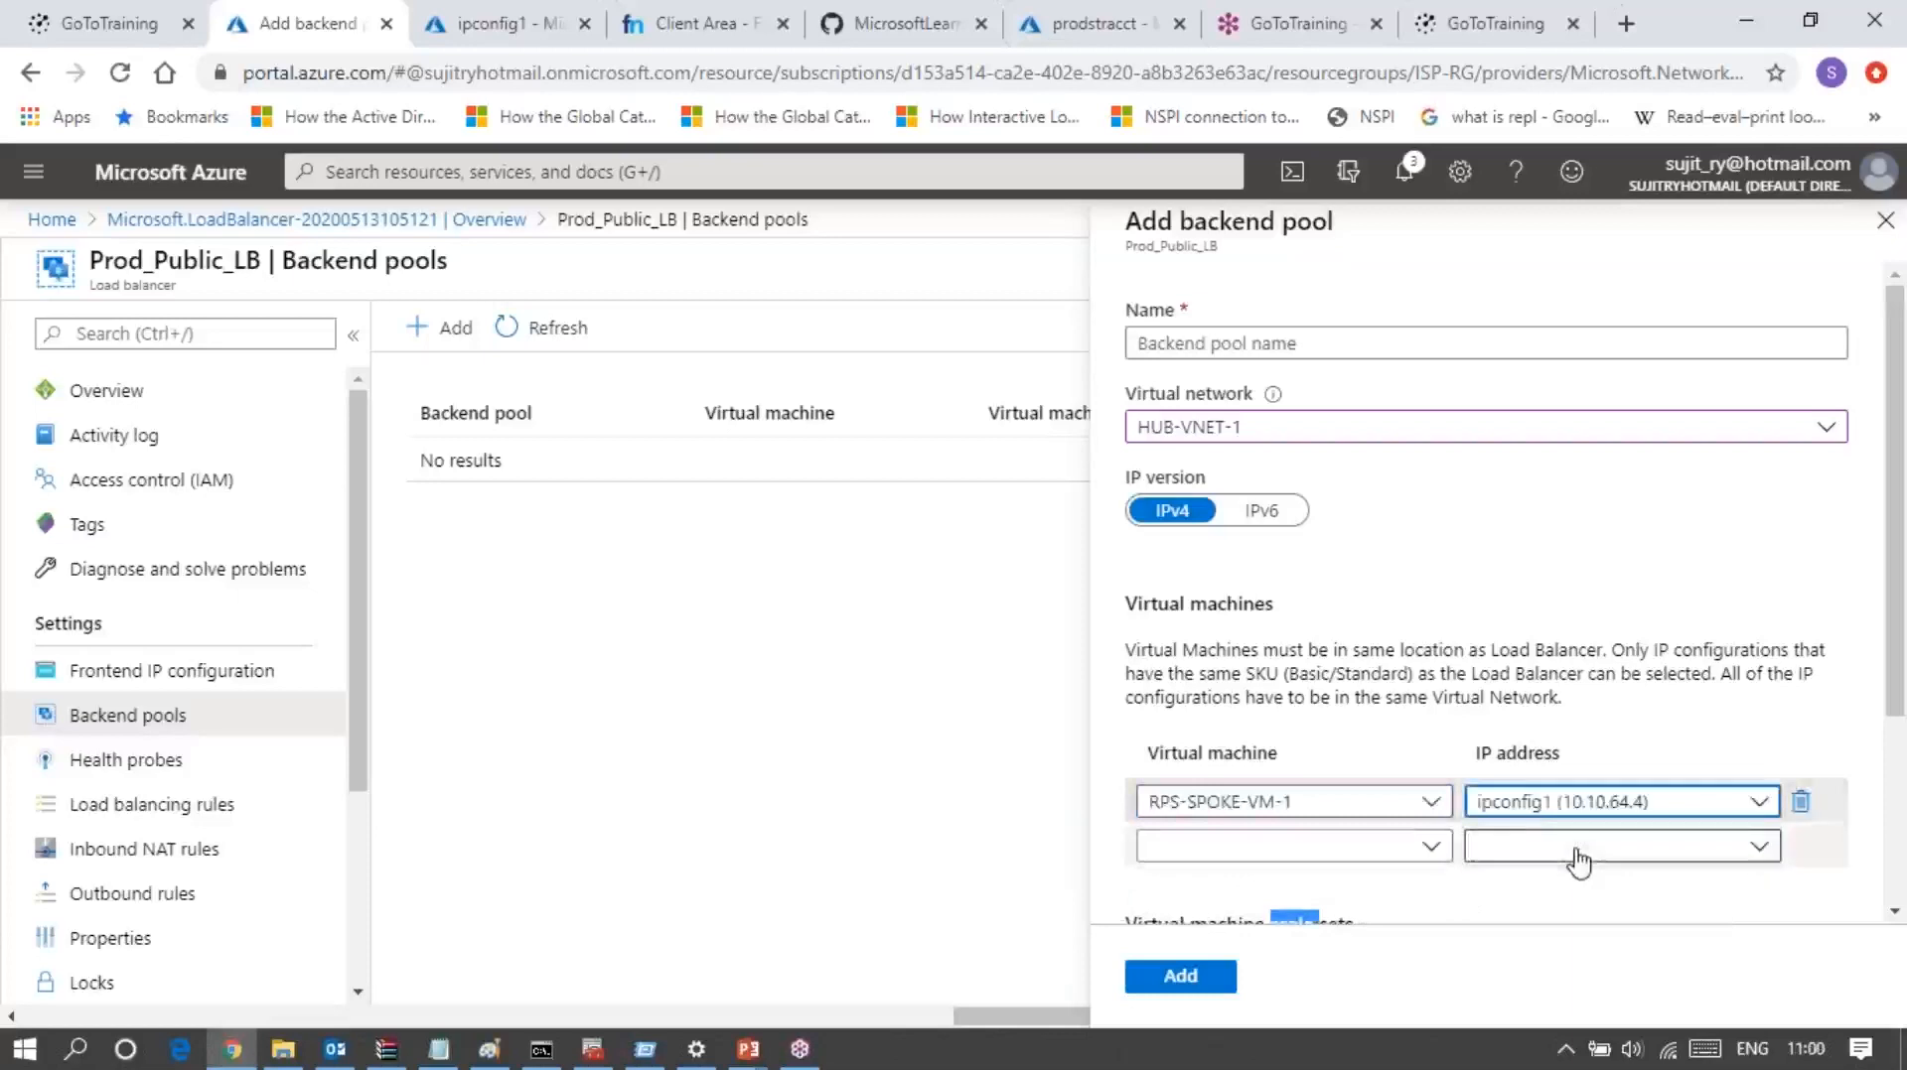
Step: Name the backend pool Back_LB_POOL_1
left_click(1273, 345)
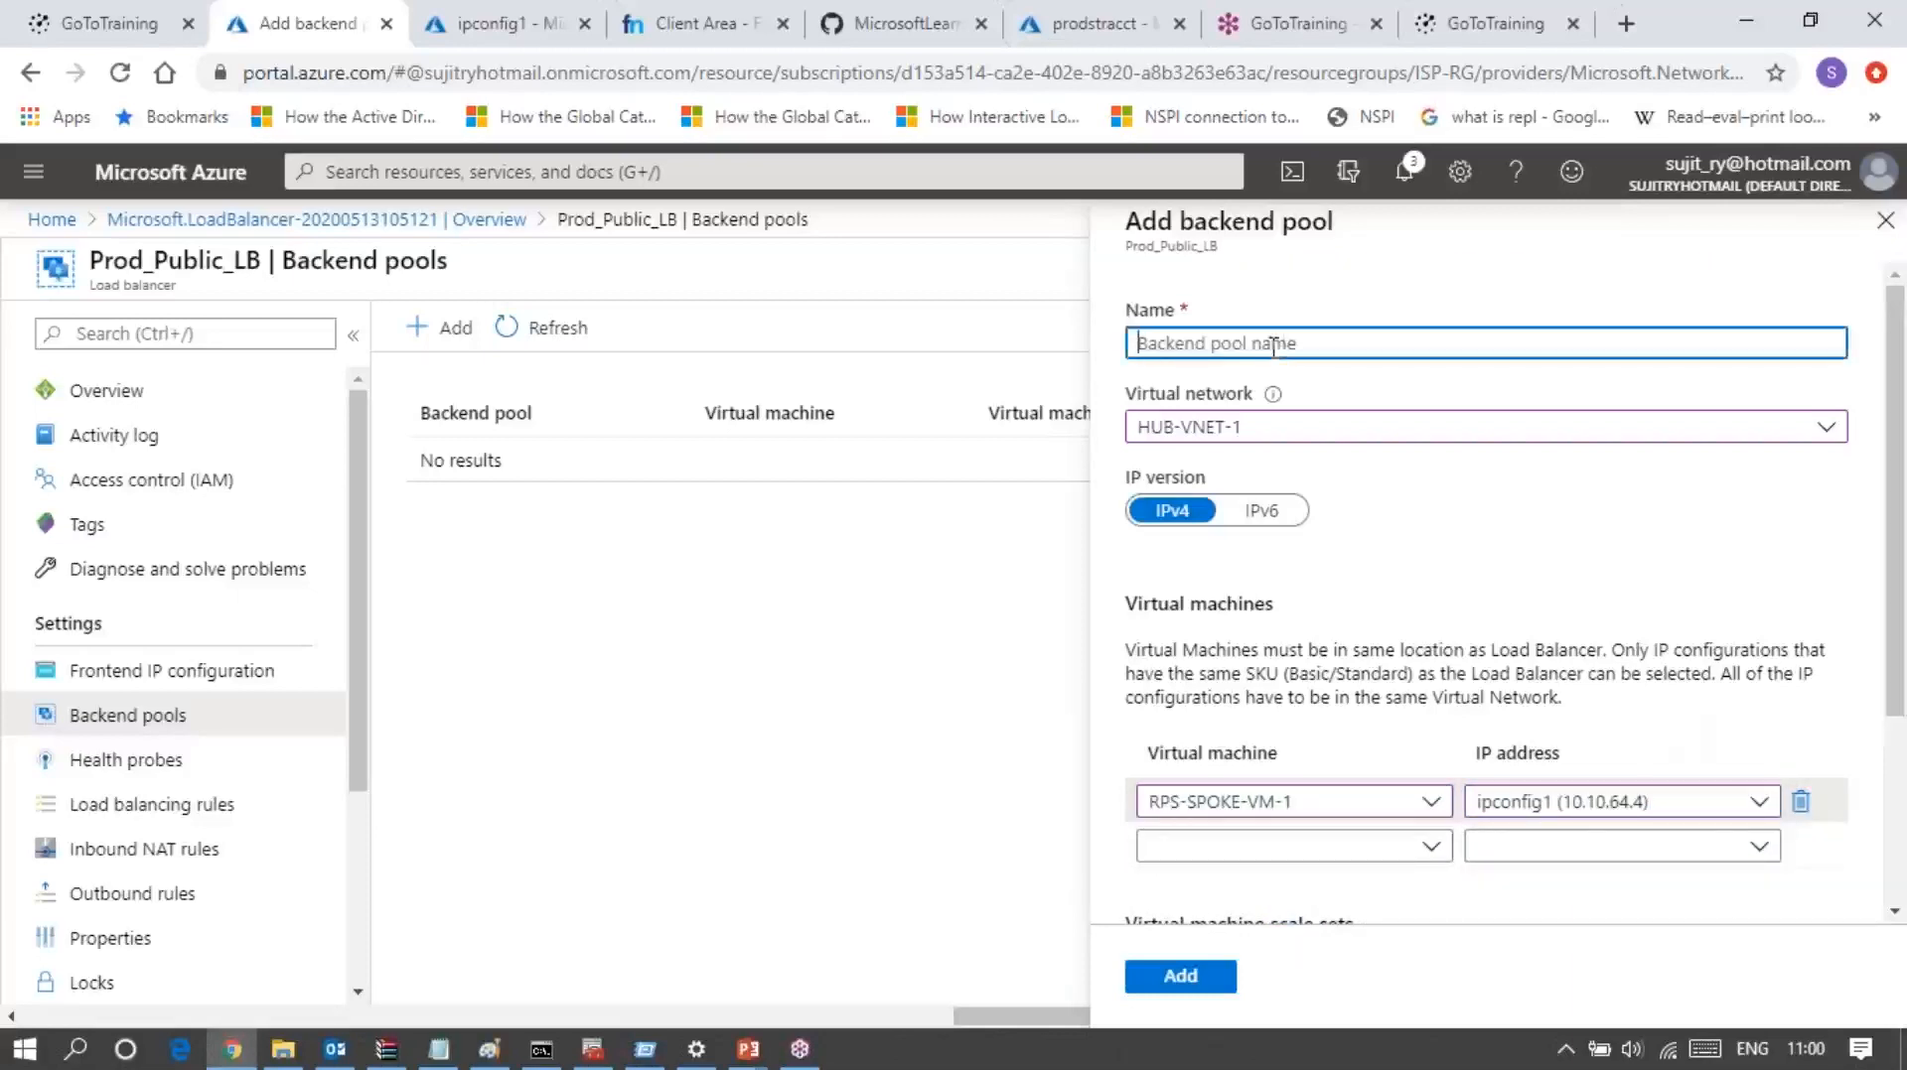
type("Ba")
type("ck_")
type("LB")
type("_POOL")
type("_T")
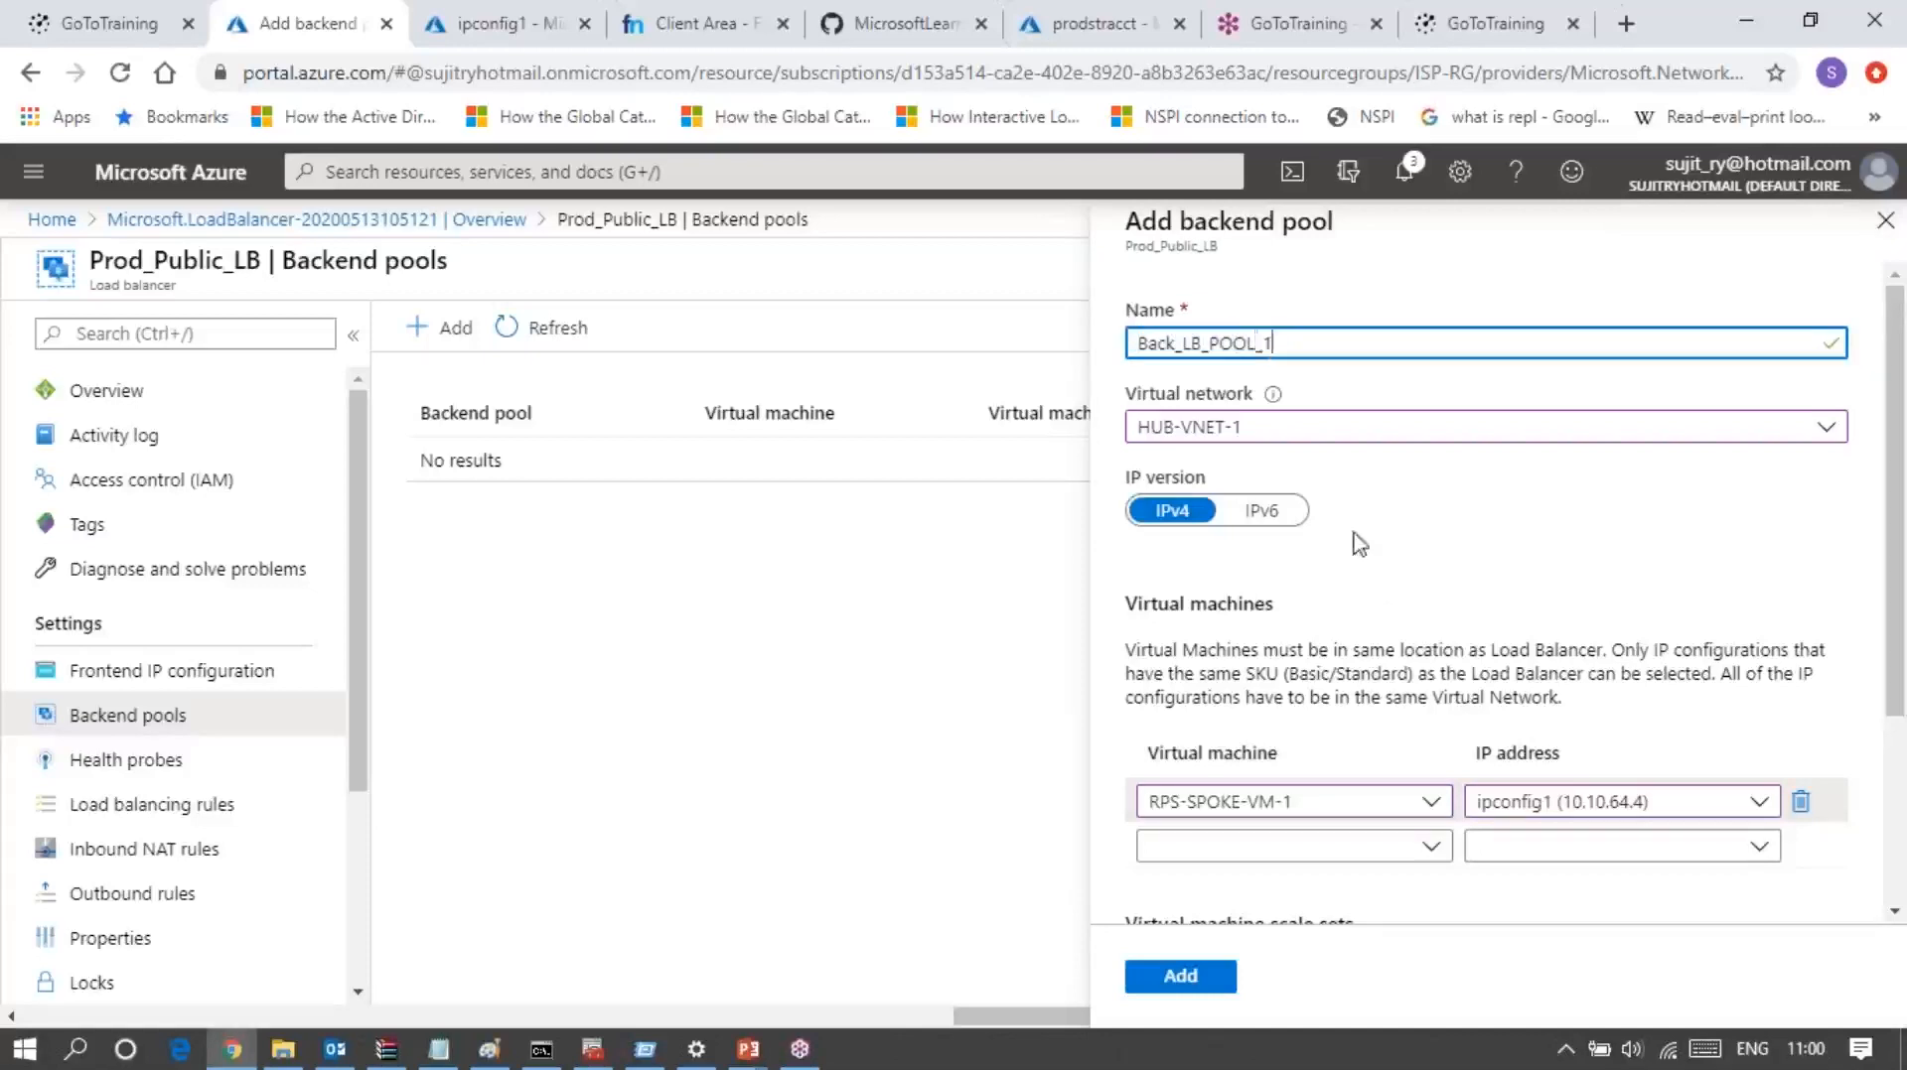
Step: Create the backend pool on the load balancer and expand its entry to view the member virtual machine
left_click(1180, 976)
scroll(1365, 773, "down", 2)
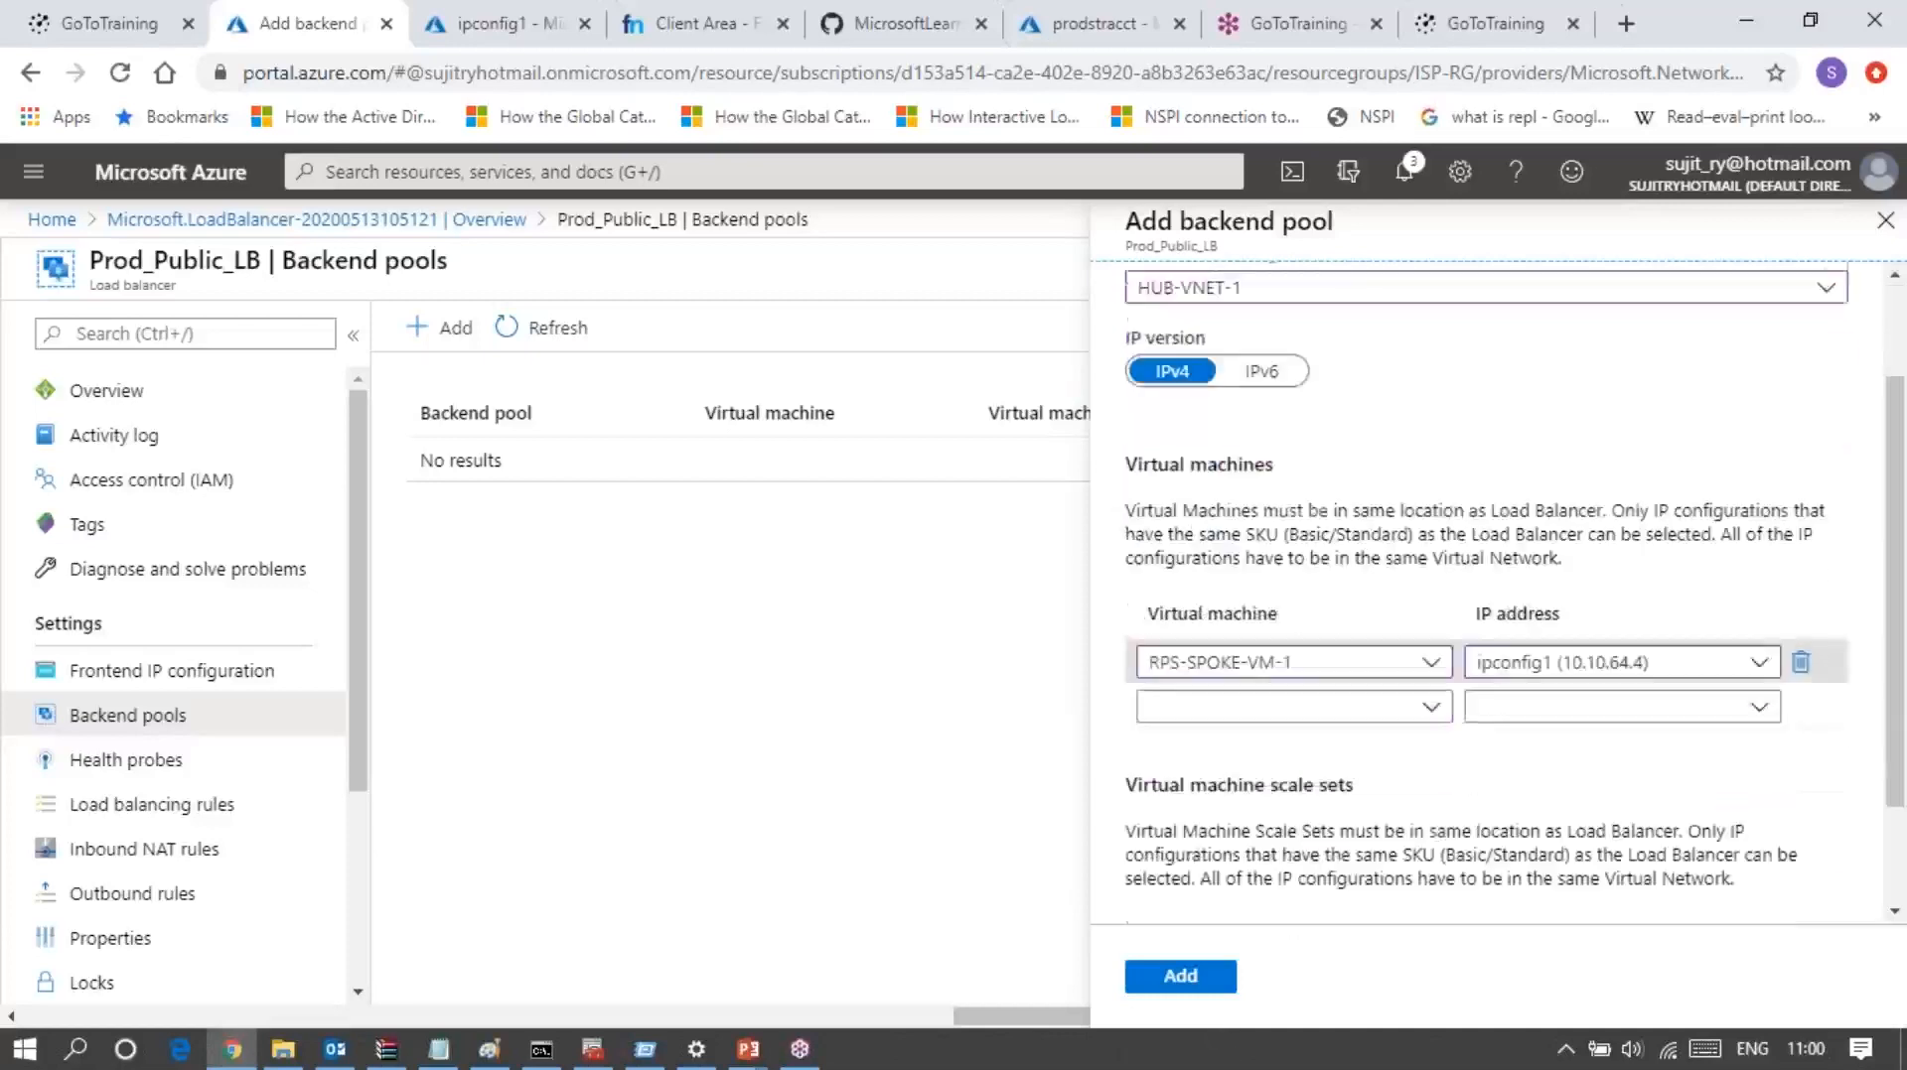
scroll(1366, 774, "down", 2)
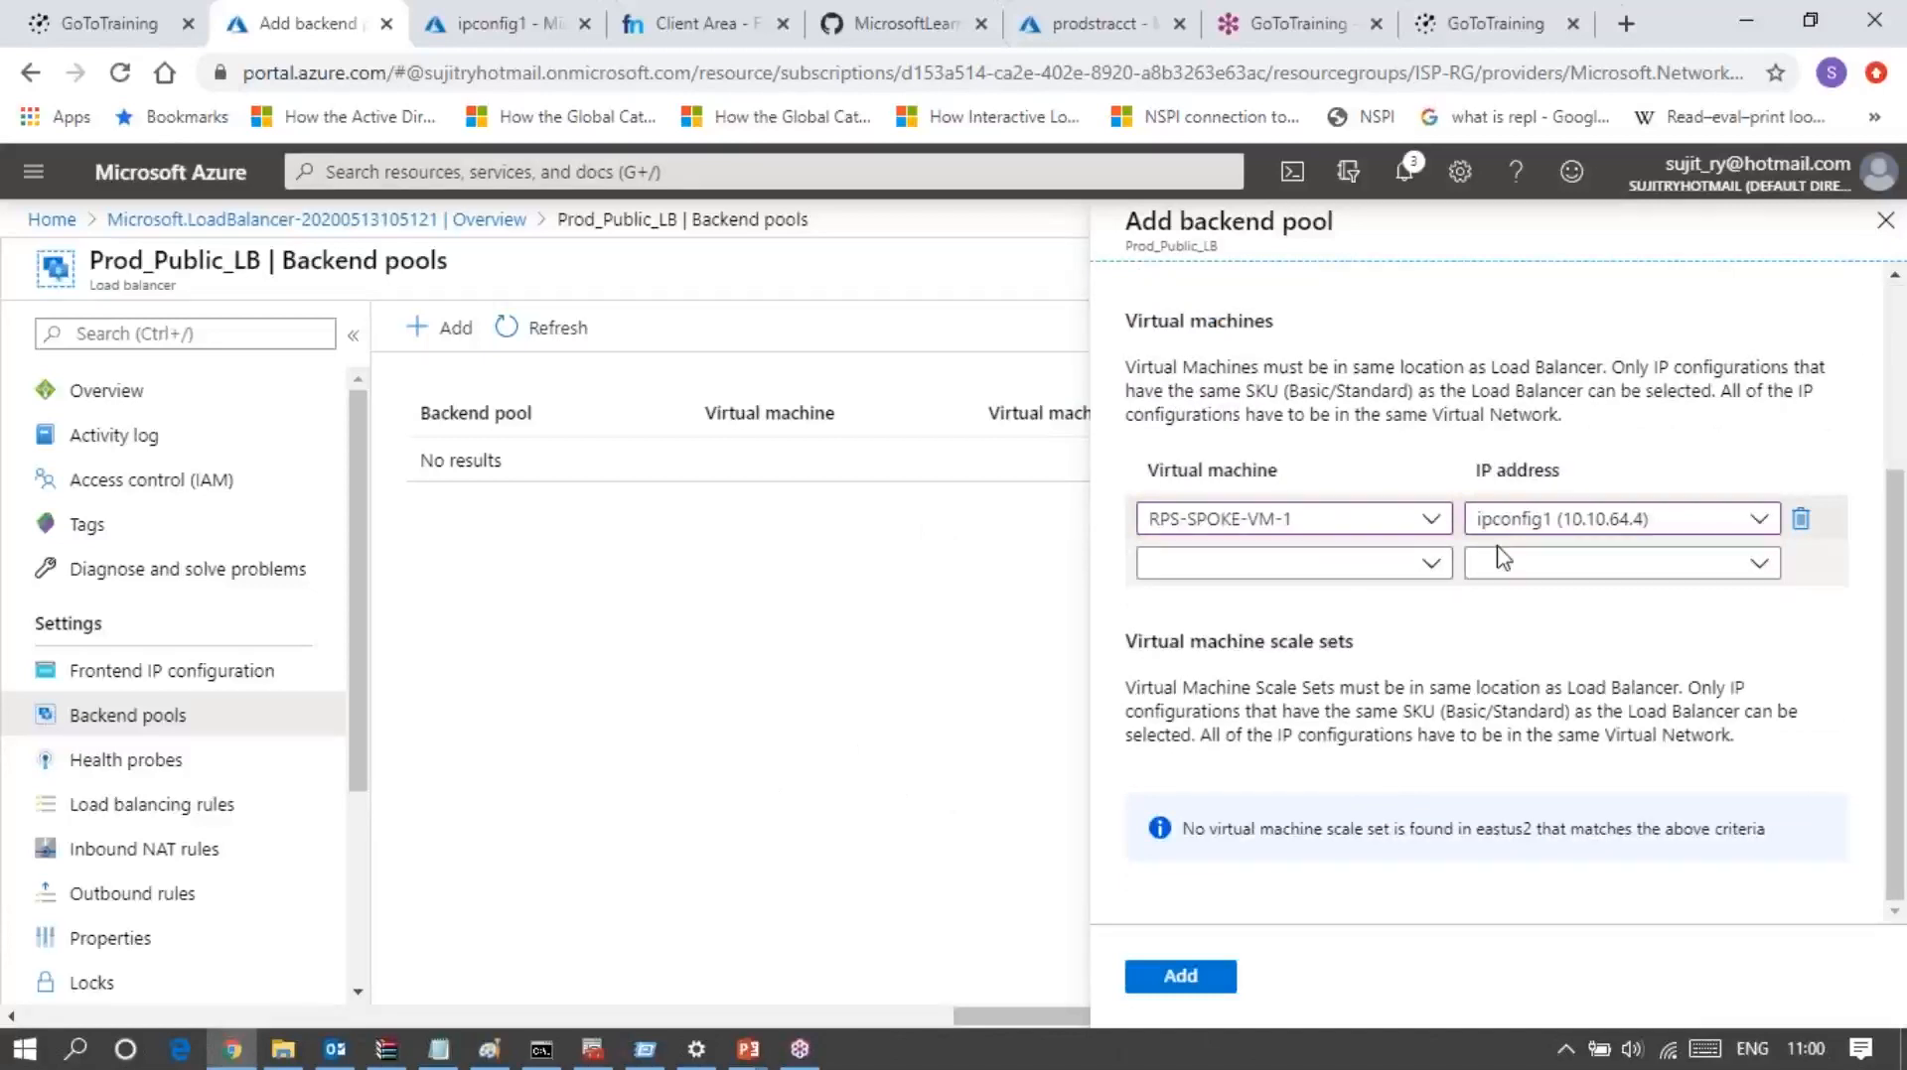
left_click(1168, 981)
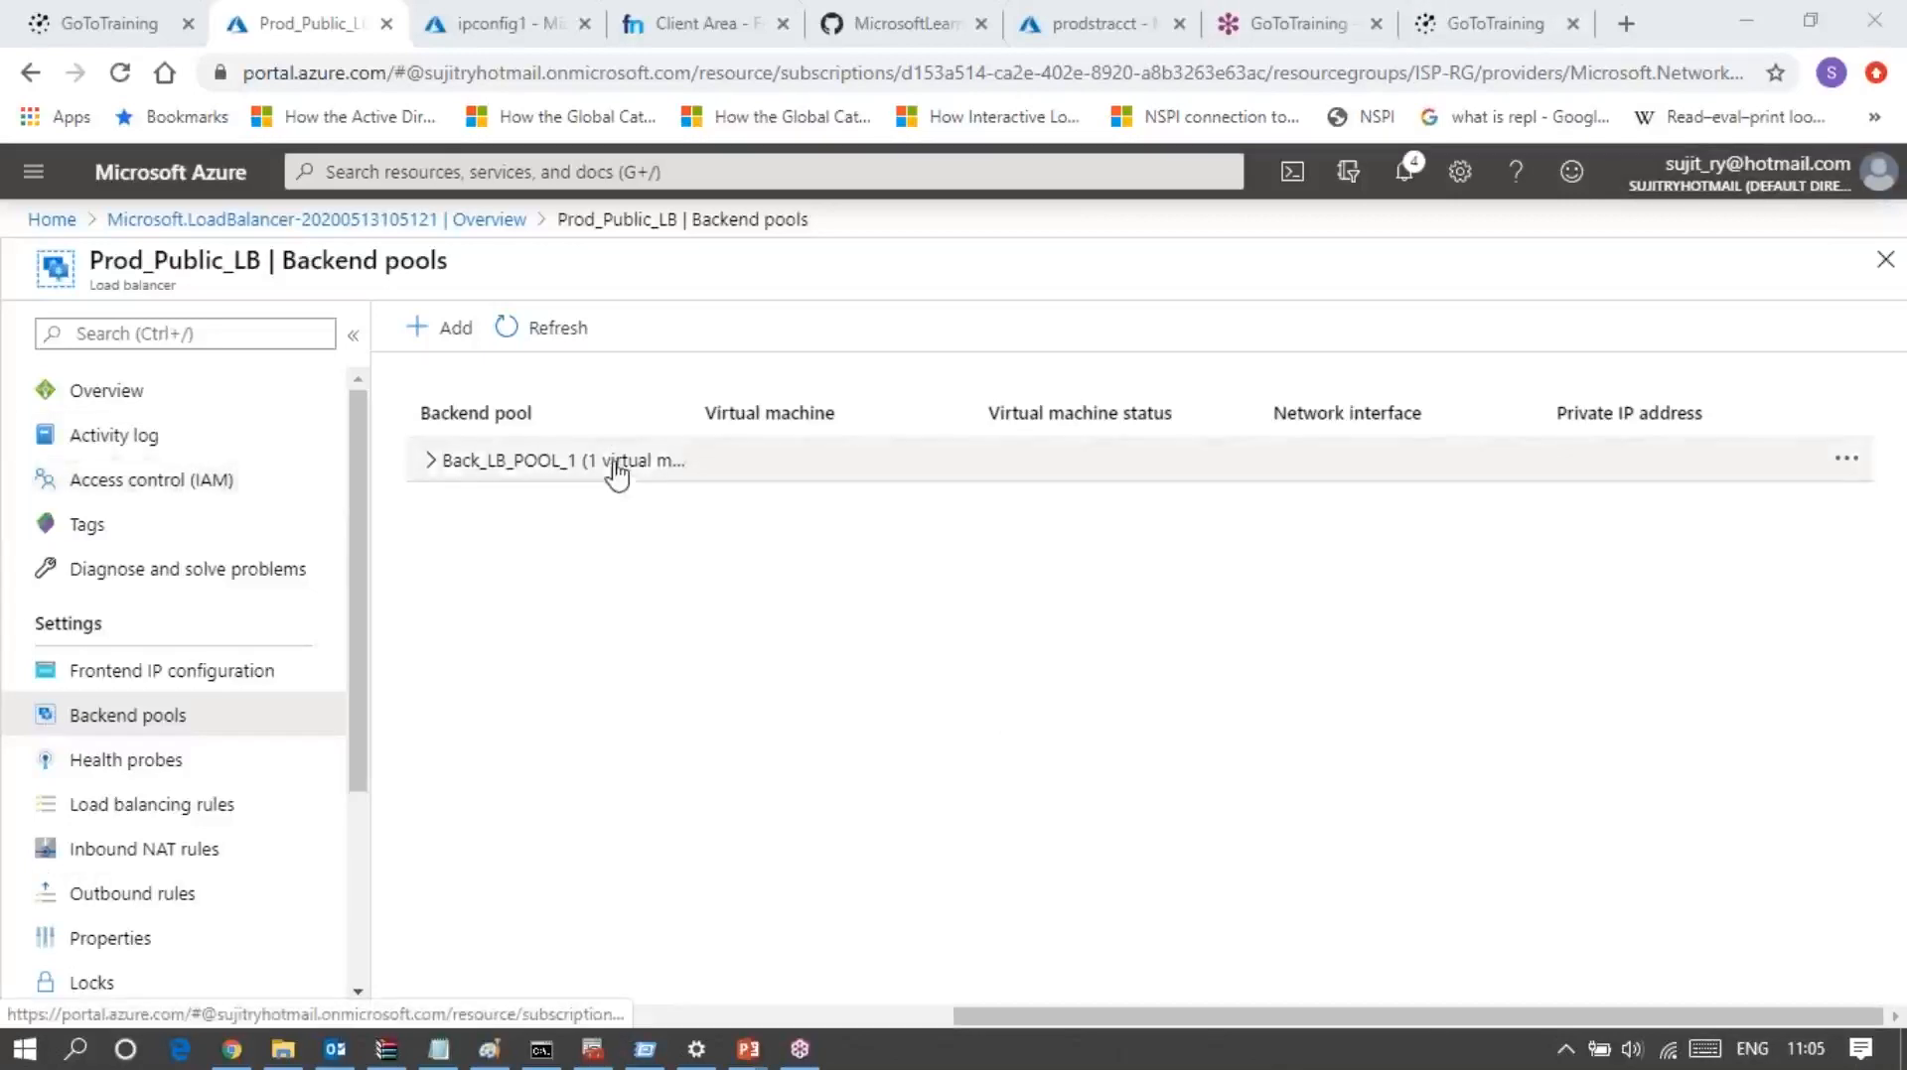
left_click(425, 471)
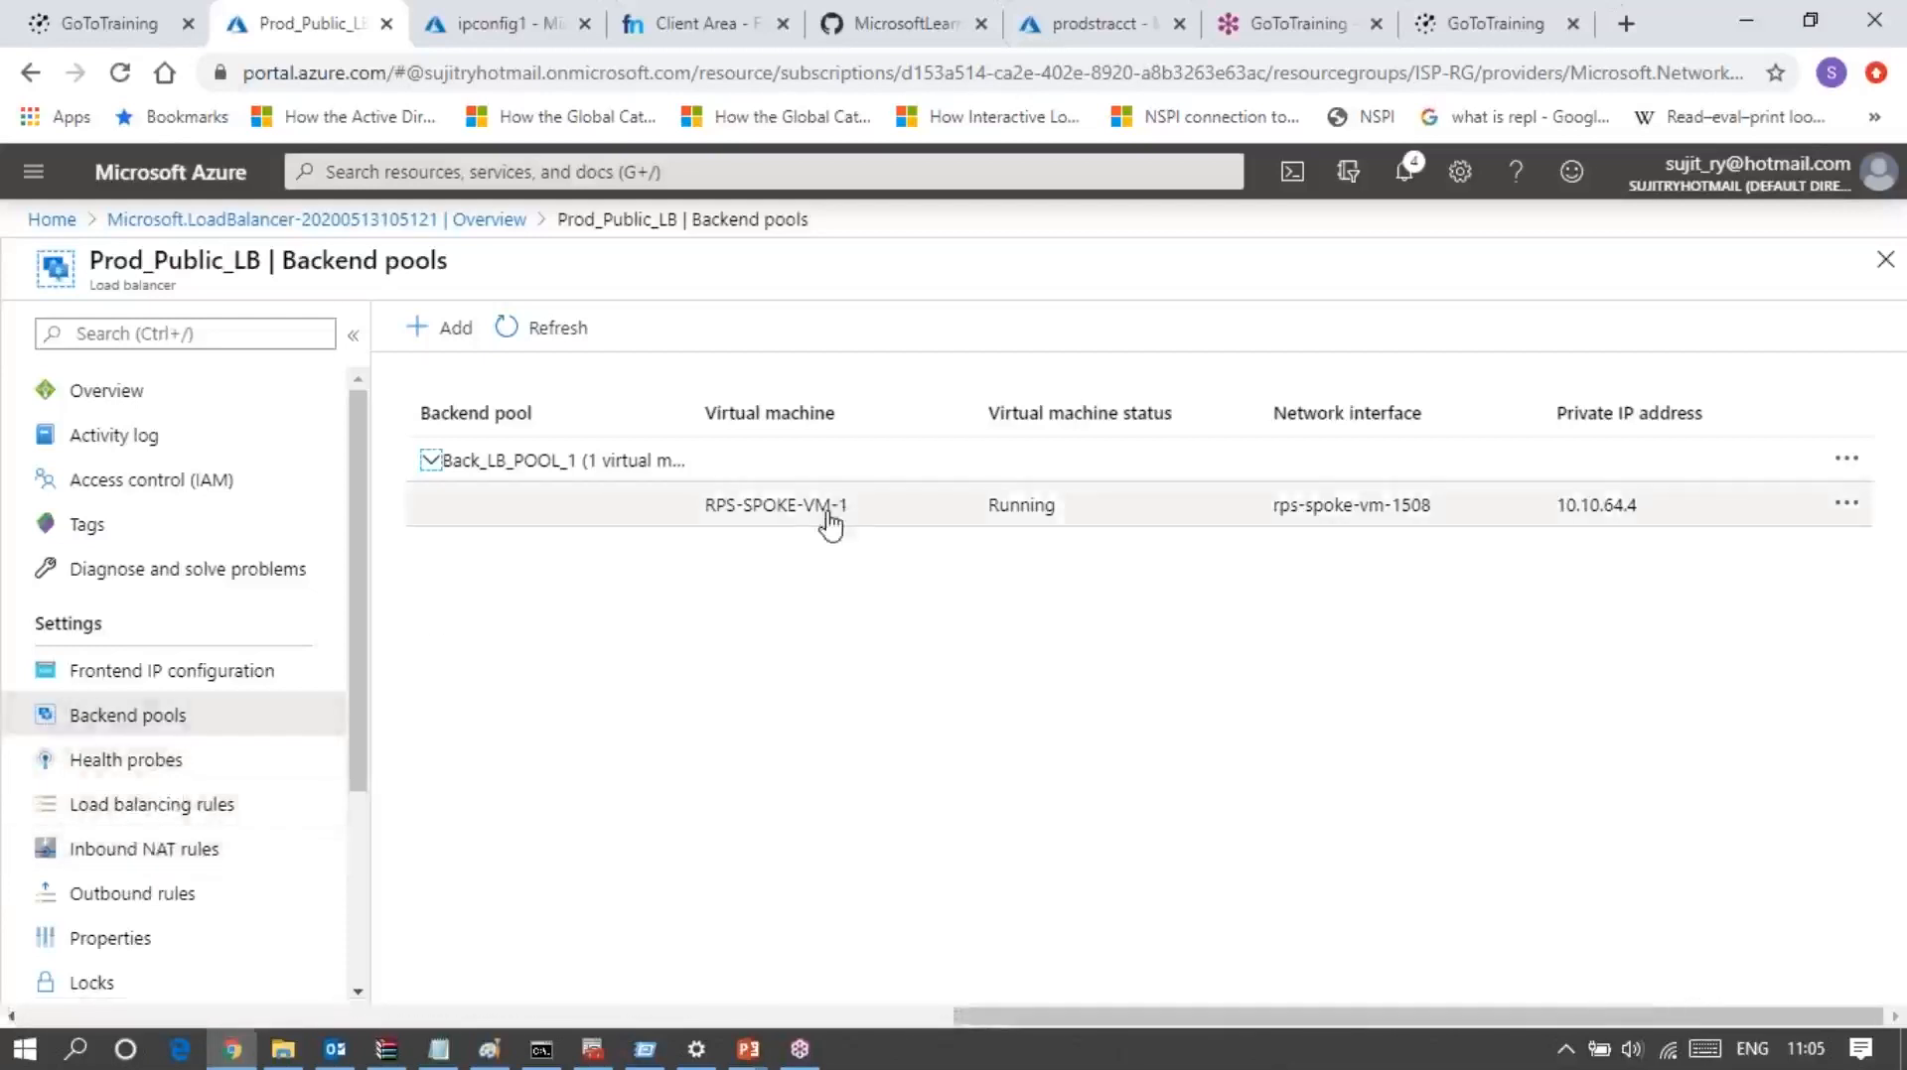
Step: Start adding a new health probe to the Prod_Public_LB load balancer
left_click(136, 775)
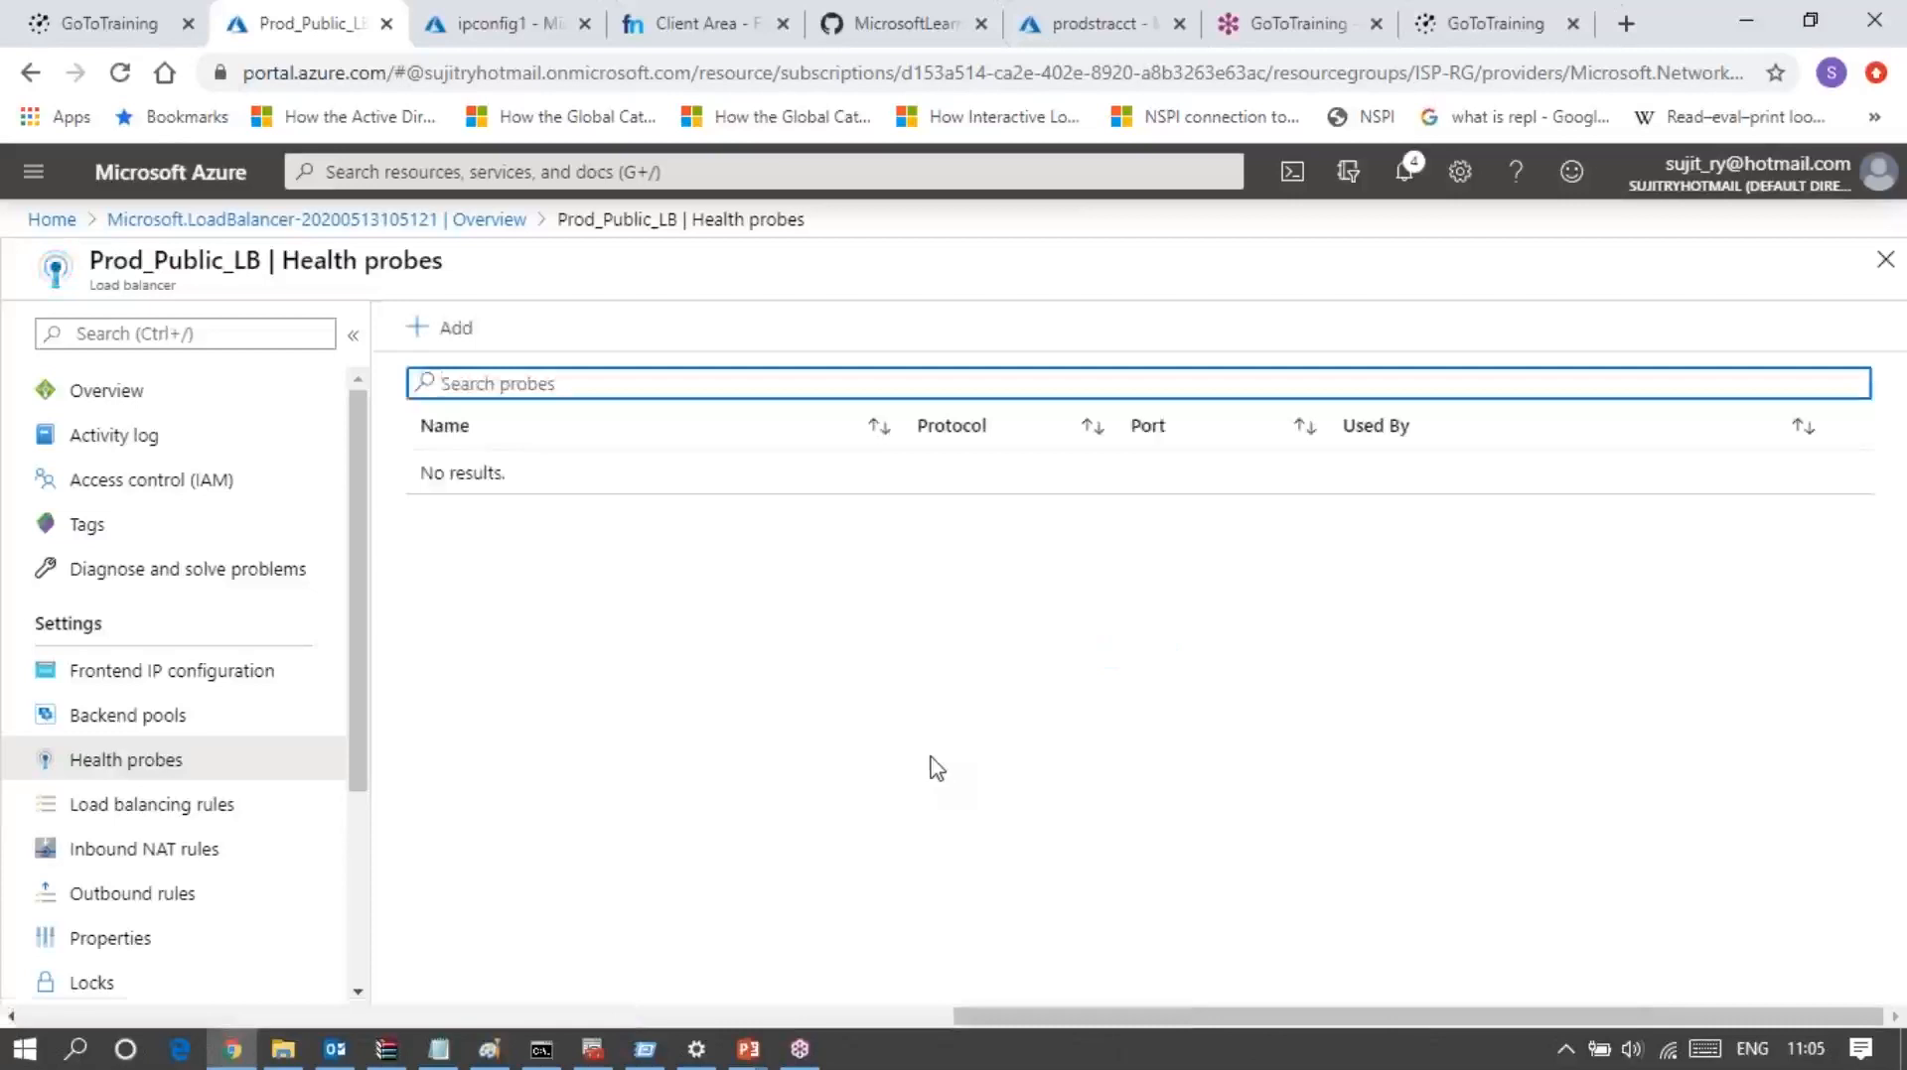
left_click(458, 333)
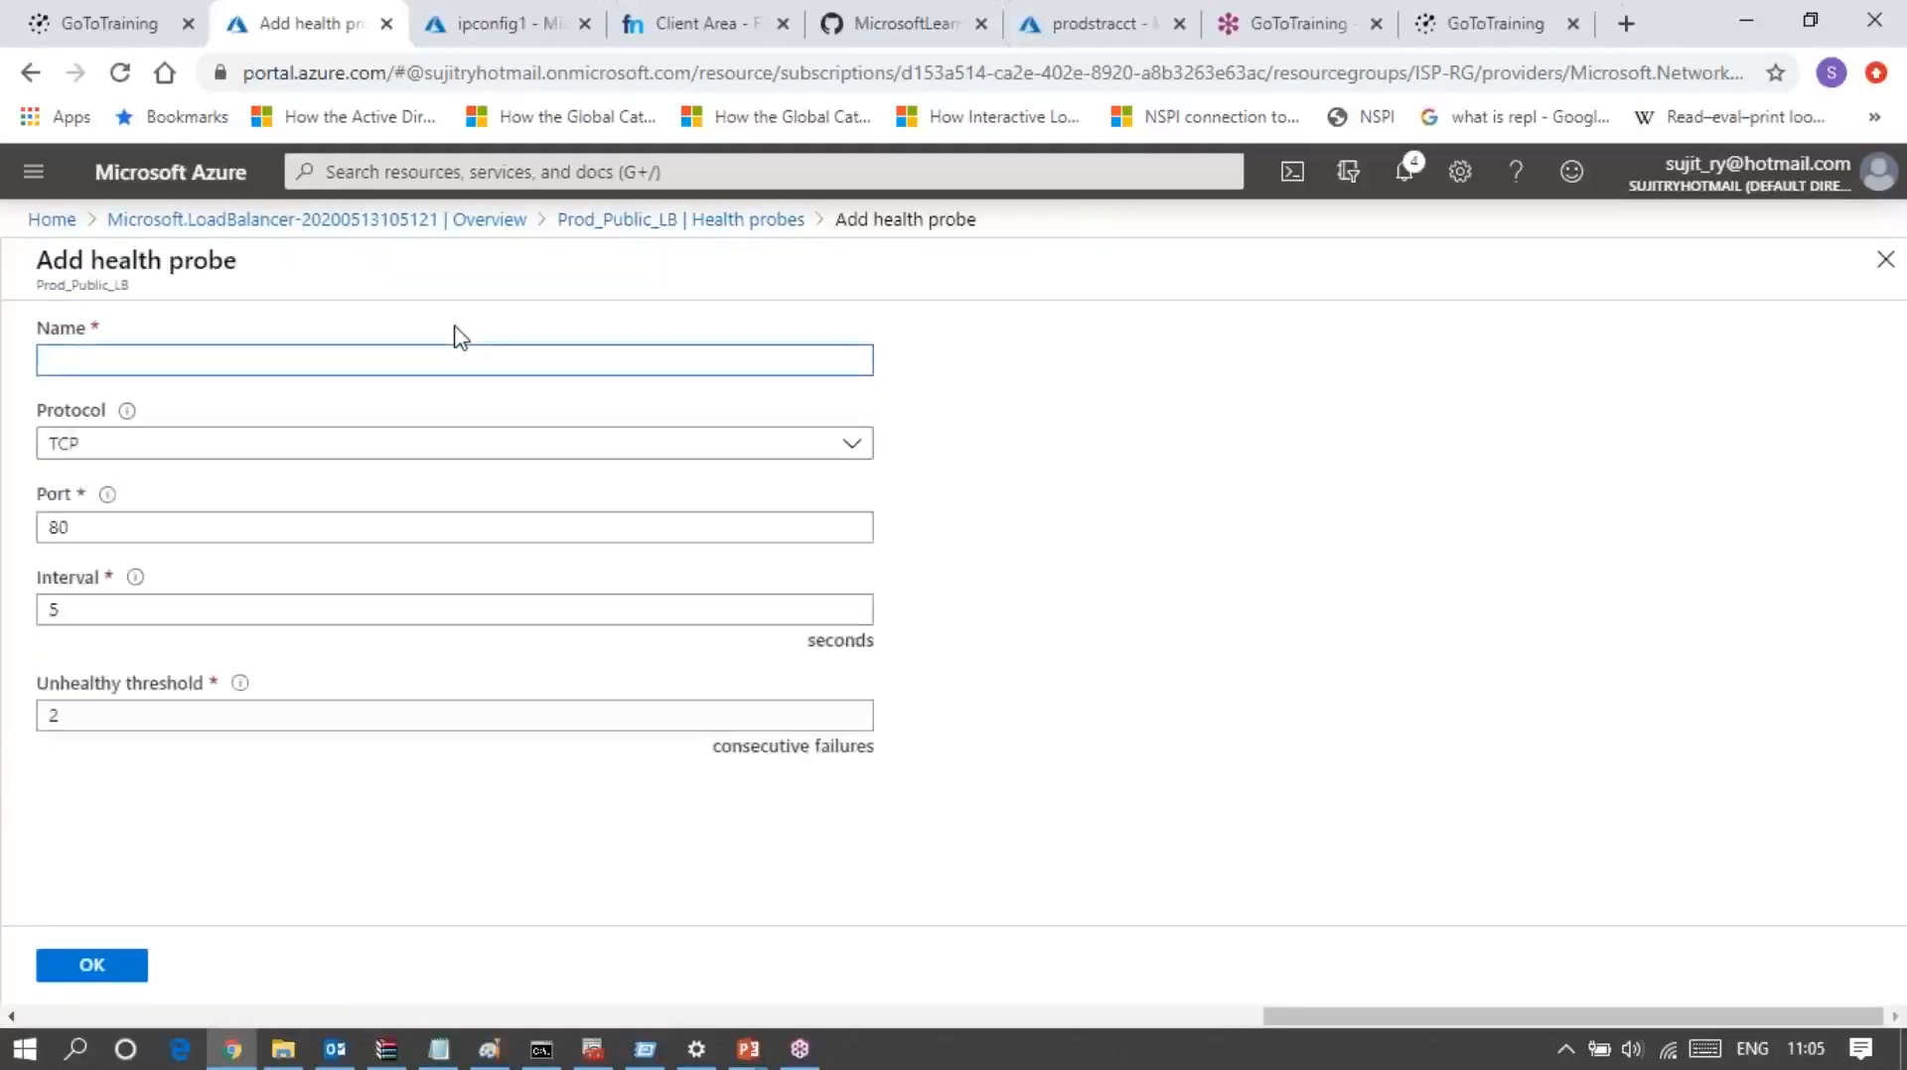
Step: Set the health probe's protocol to HTTPS and its path to d:/index.html
left_click(312, 455)
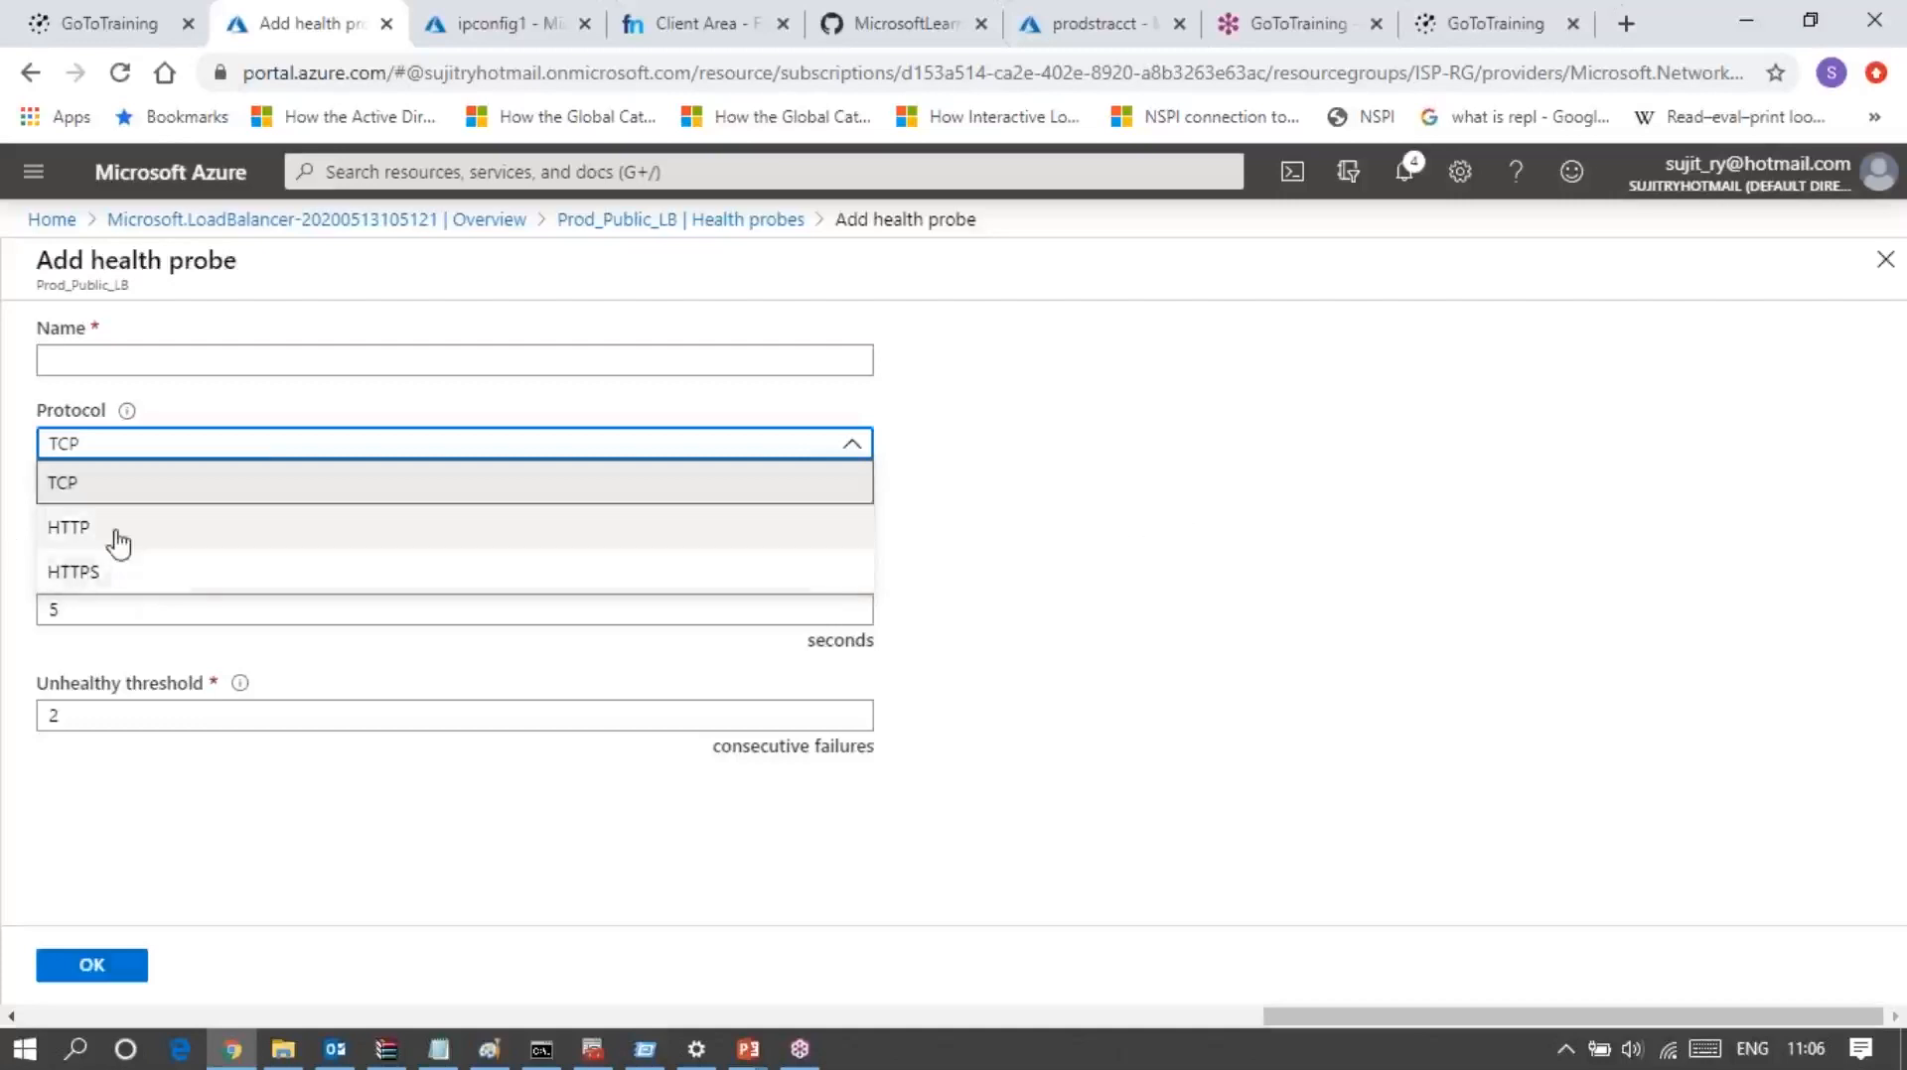
left_click(86, 584)
mouse_move(111, 581)
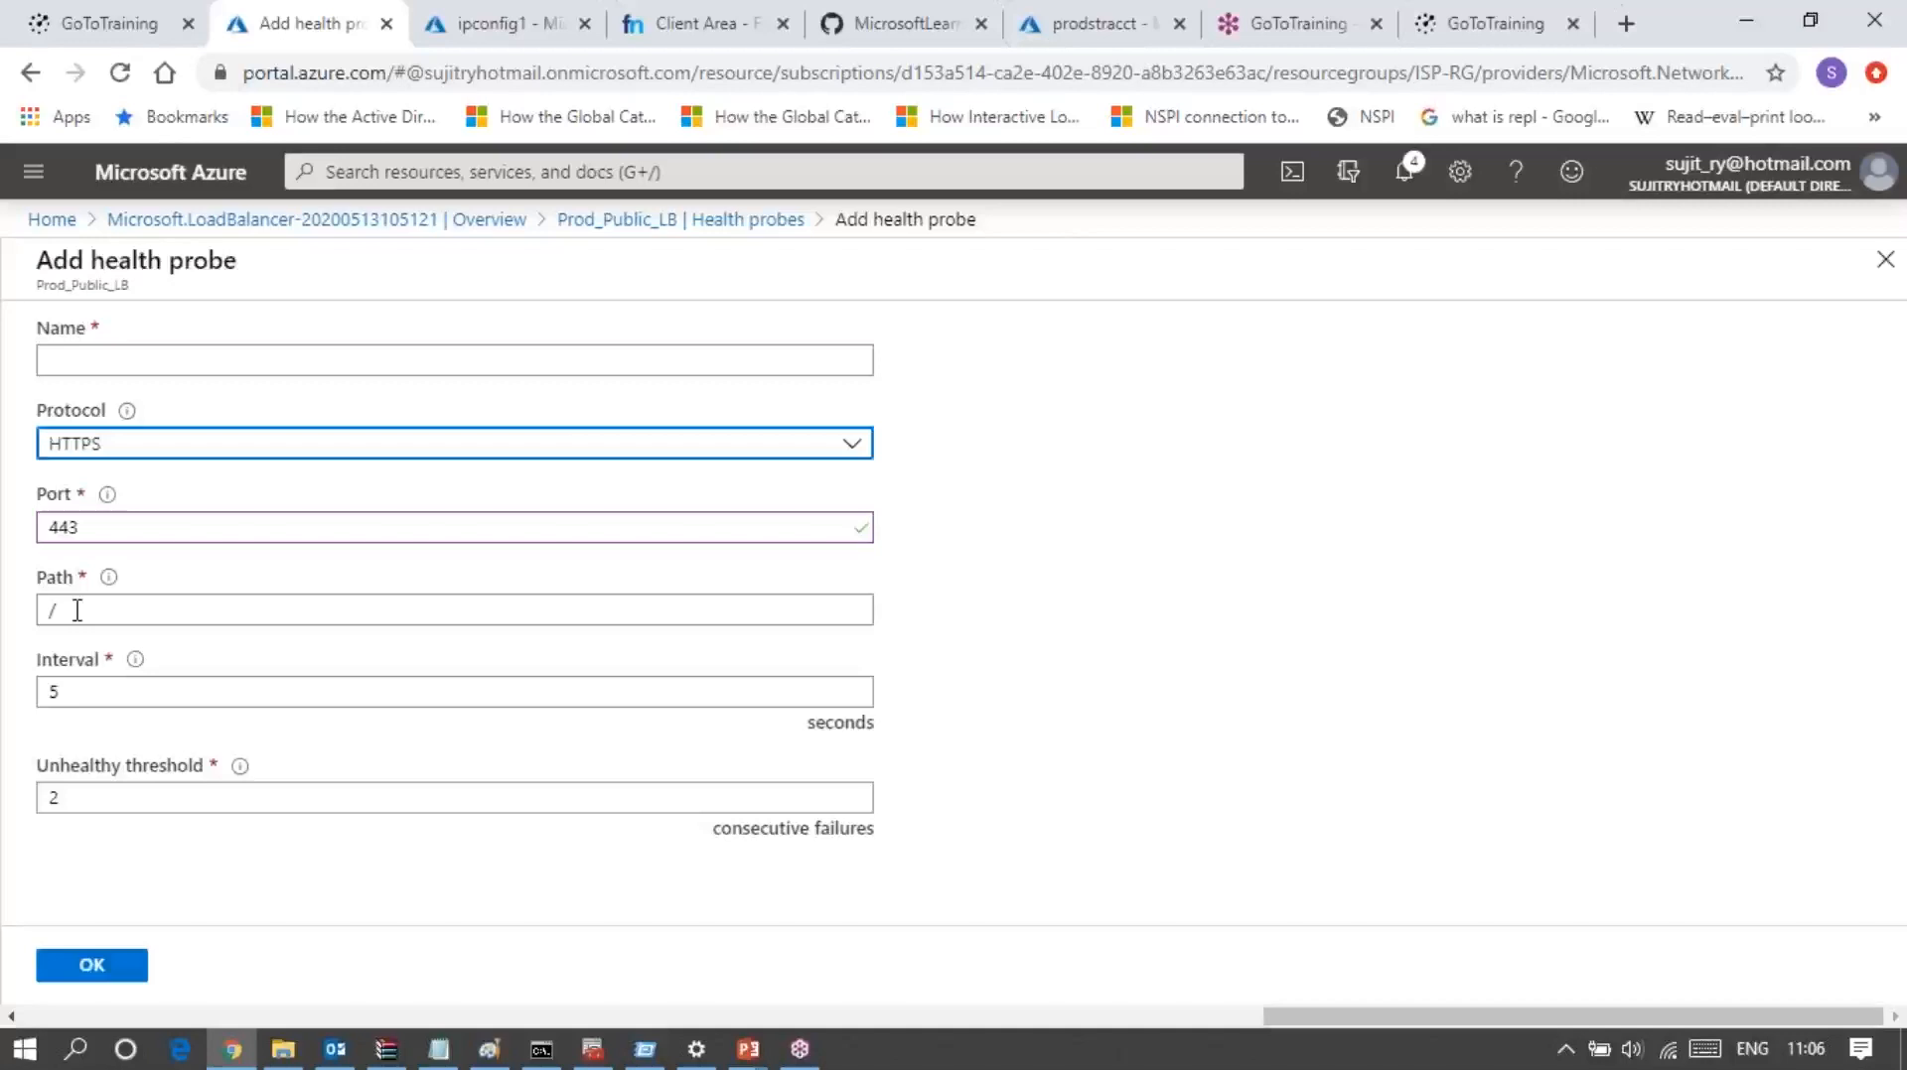
left_click(76, 611)
key("BackSpace")
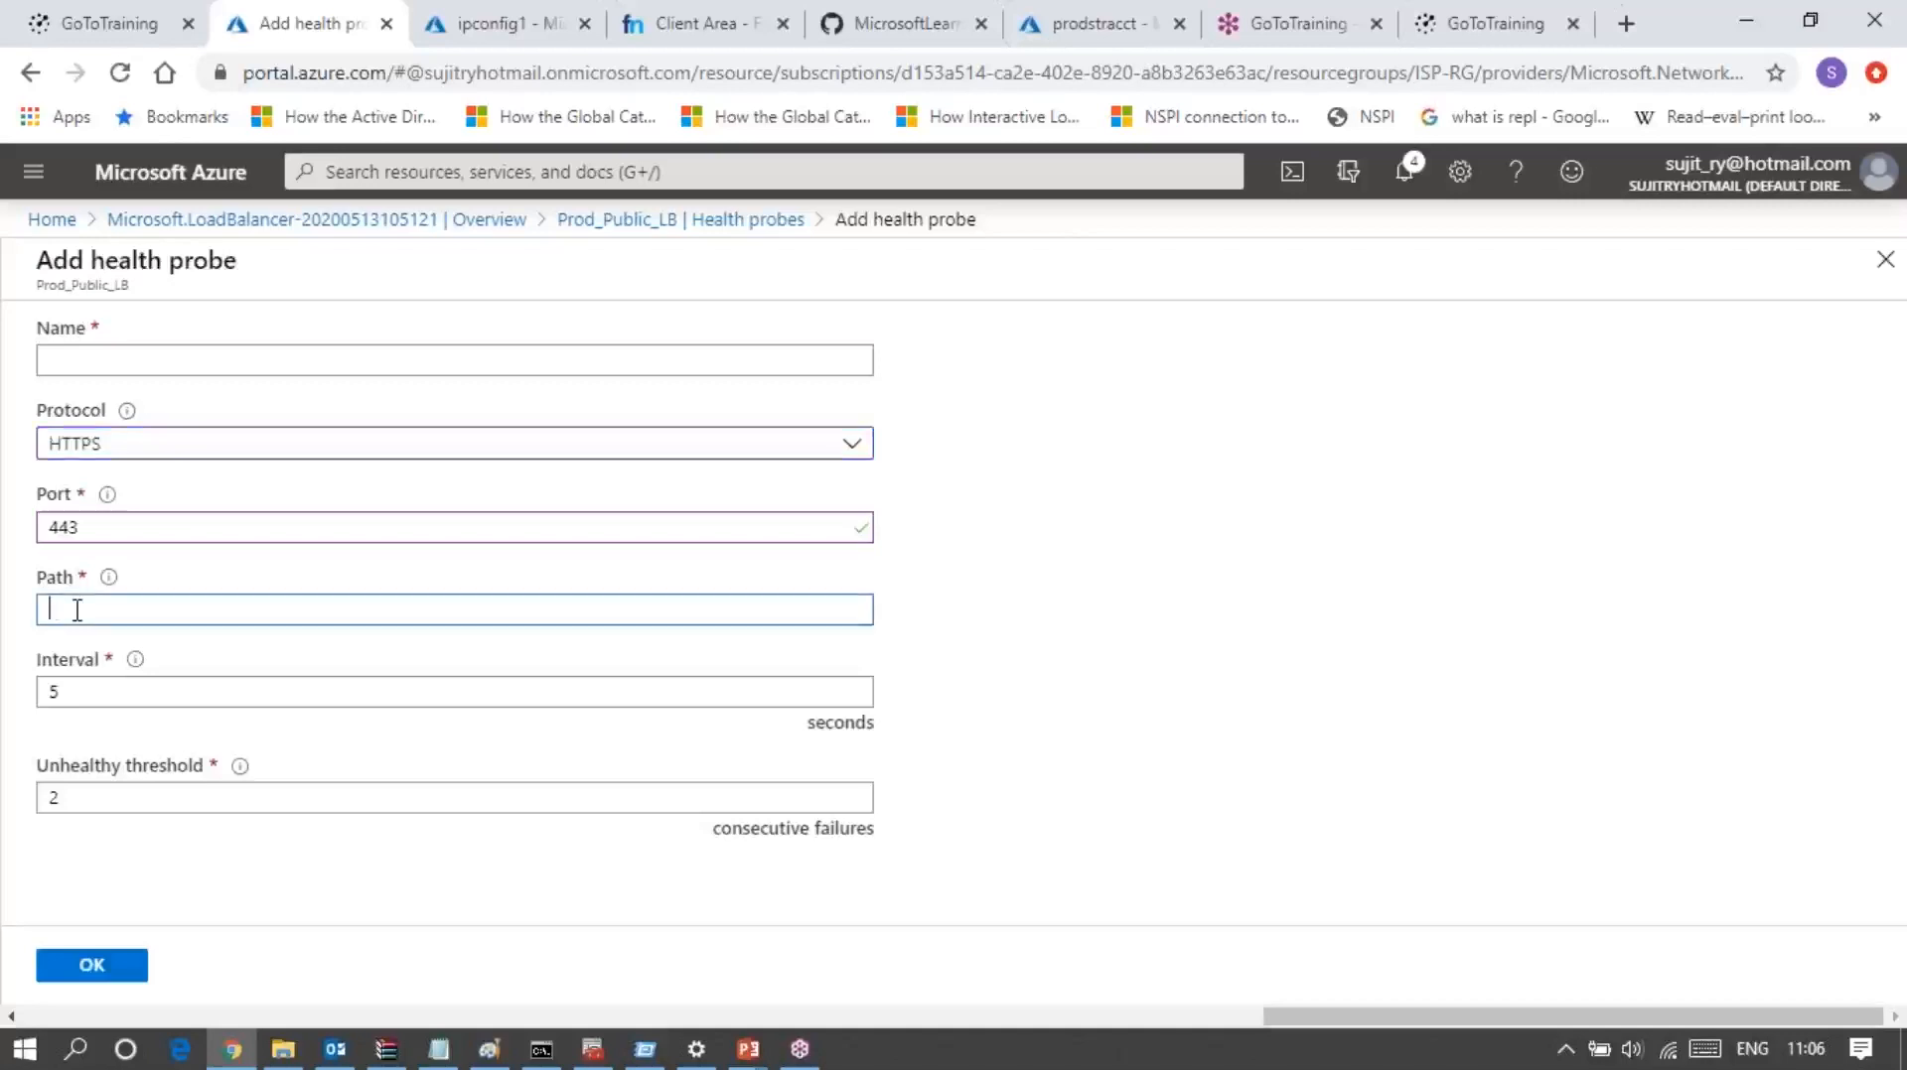
type("d:/index.html")
left_click(1075, 648)
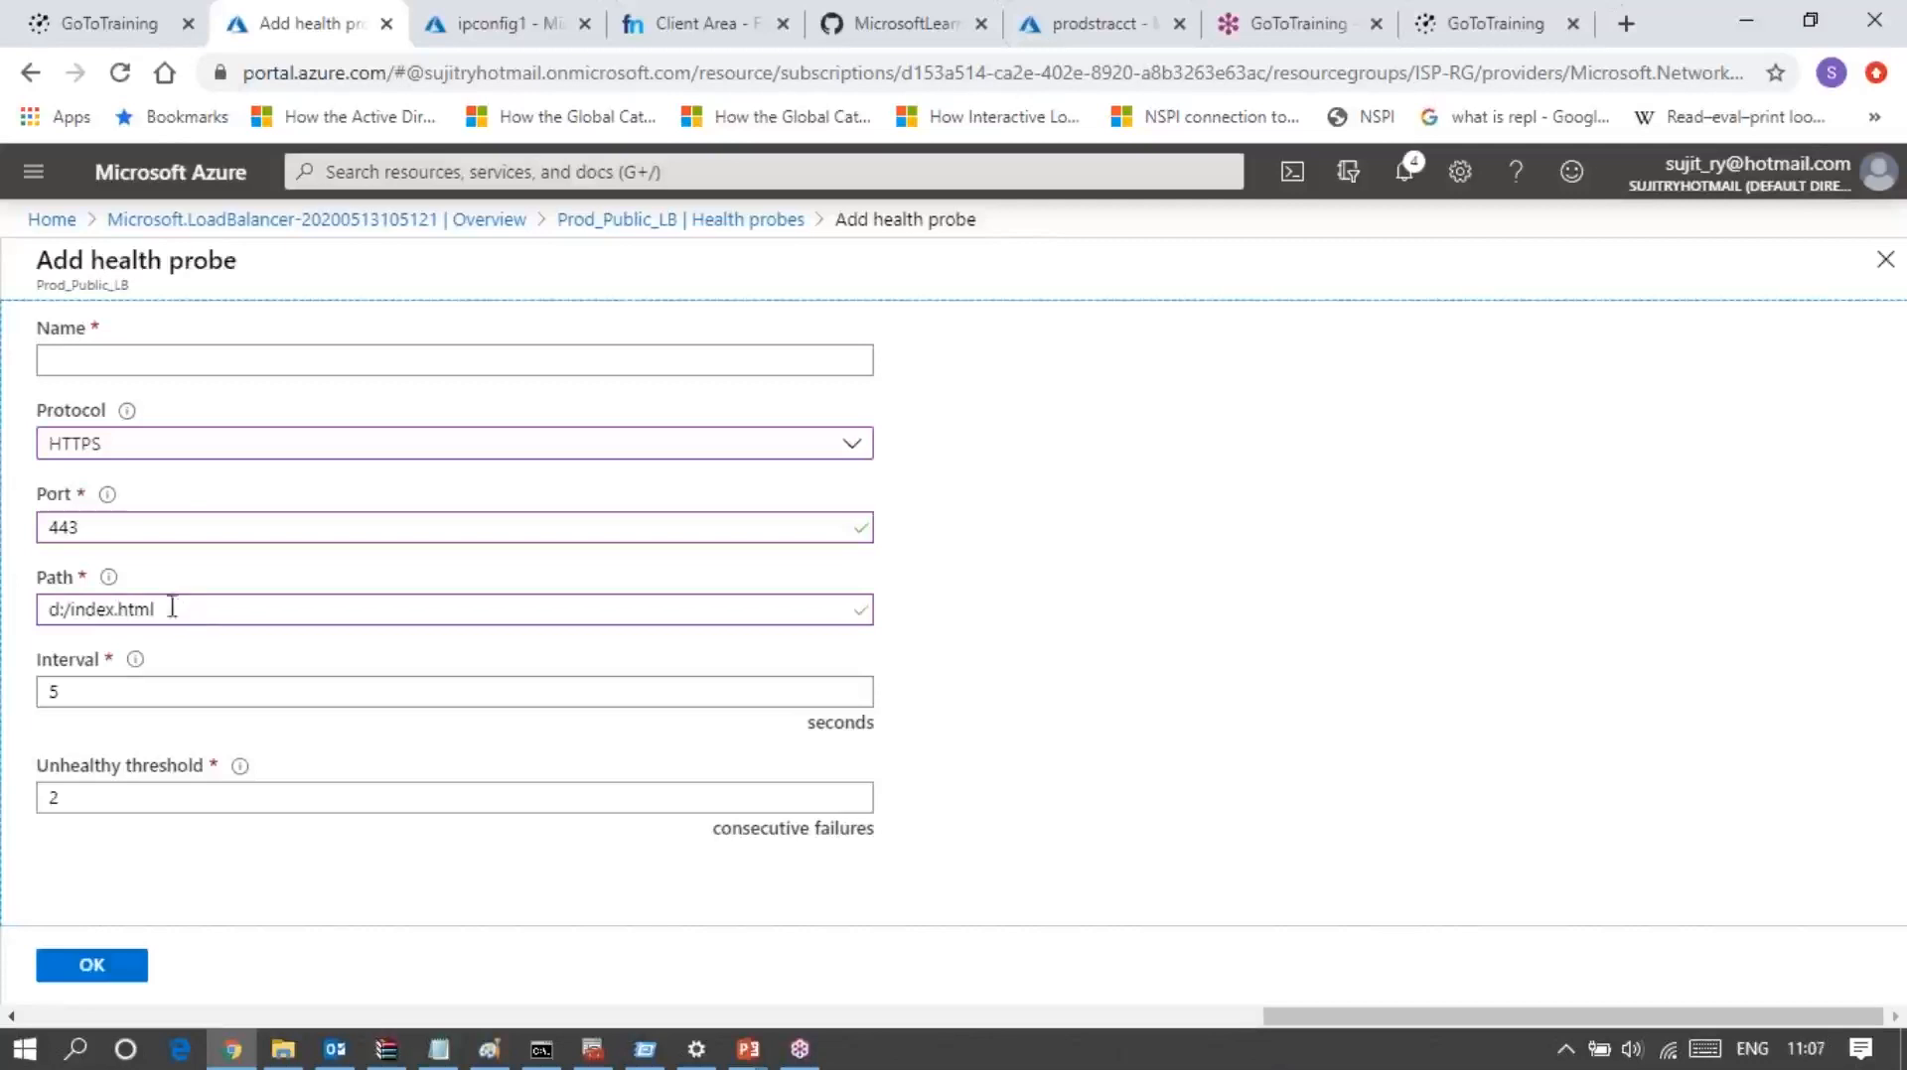
Step: Switch the health probe's protocol to TCP and name the probe Health_prob_1
left_click(139, 444)
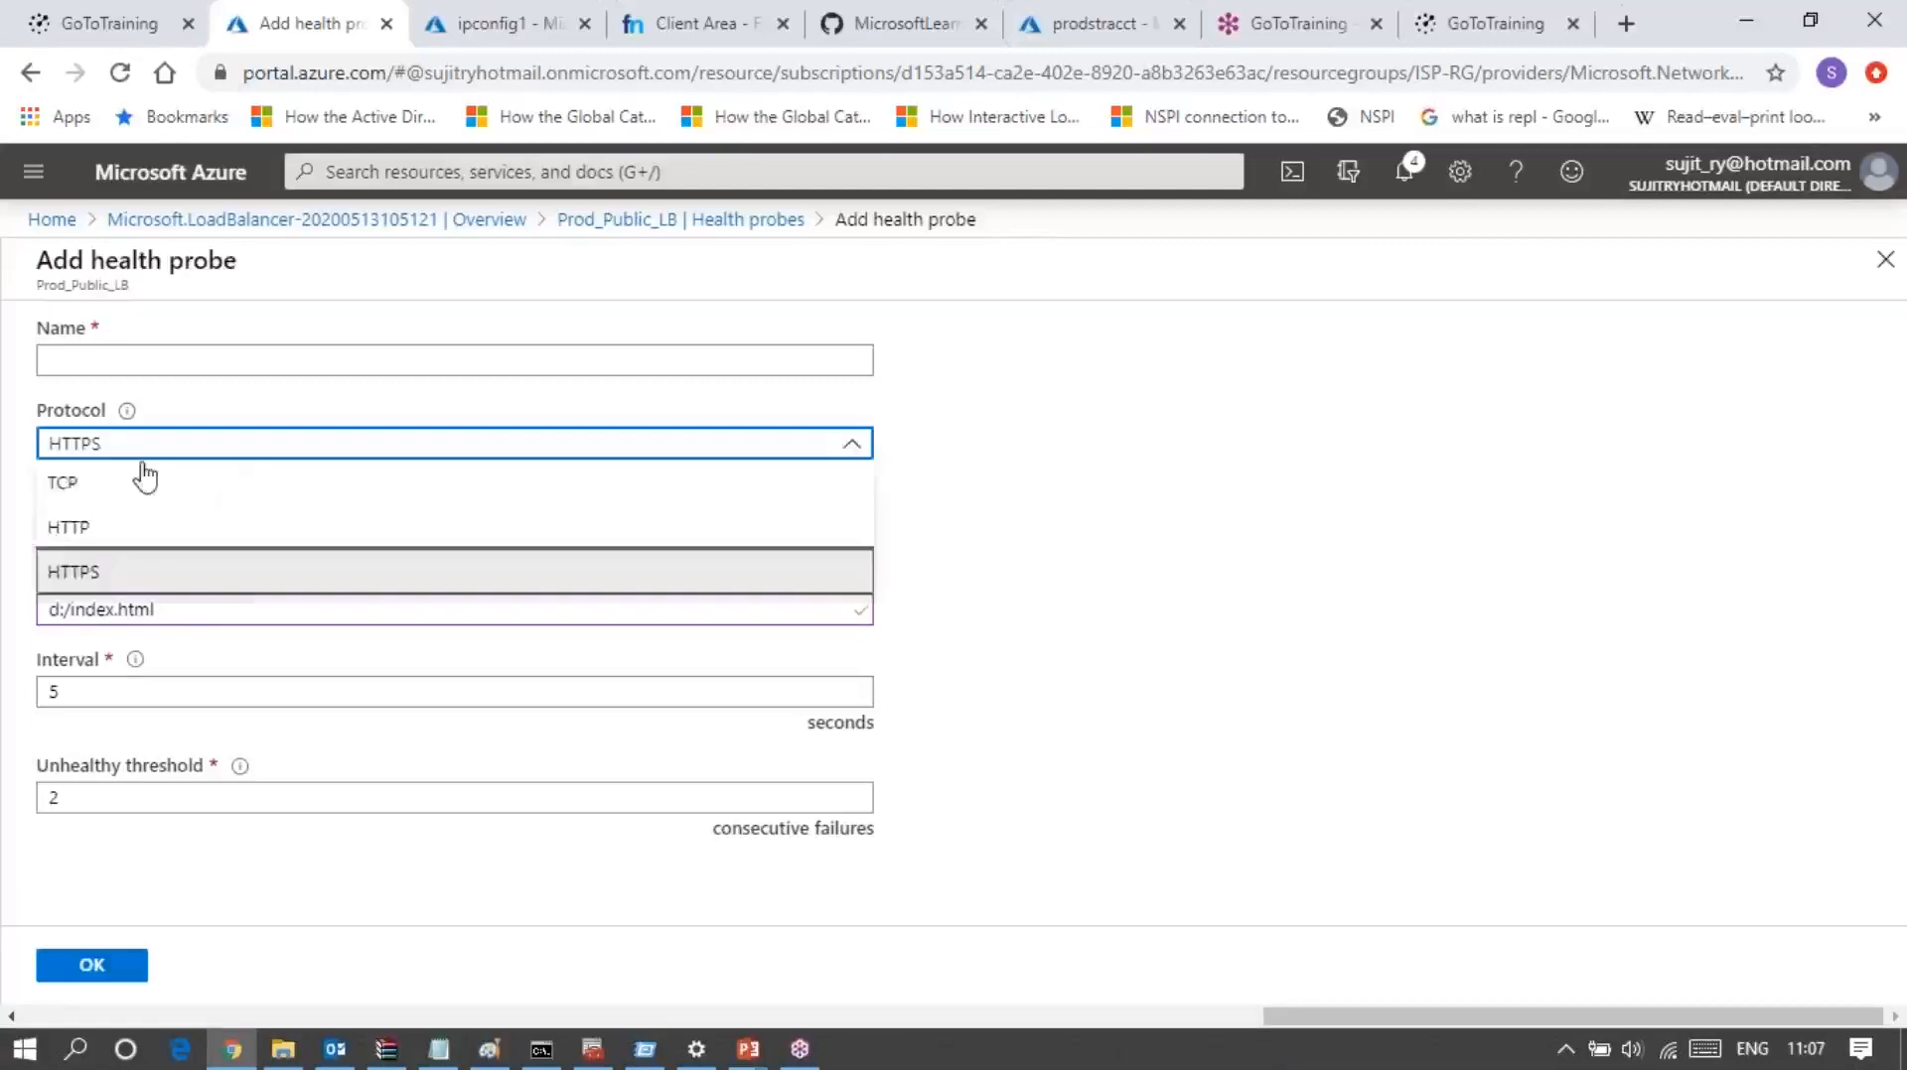
left_click(84, 493)
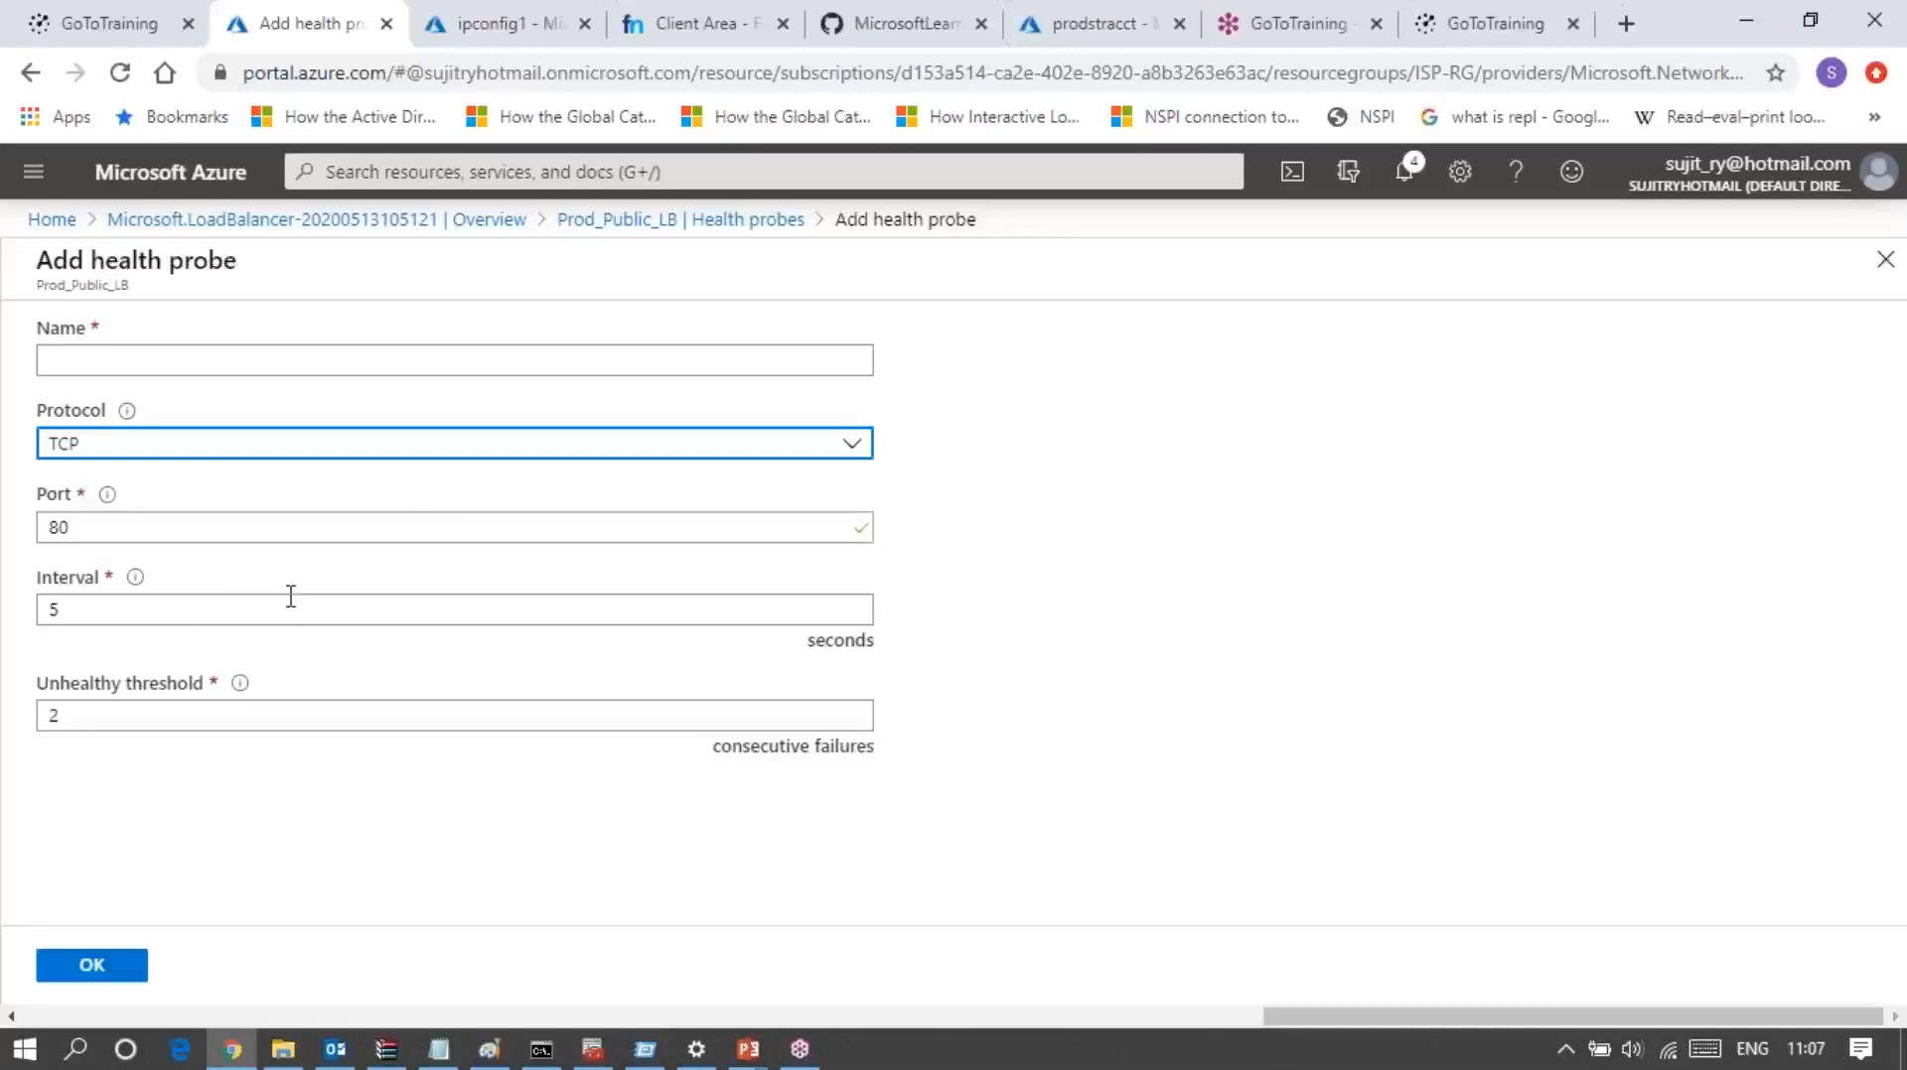
left_click(110, 358)
type("Hea")
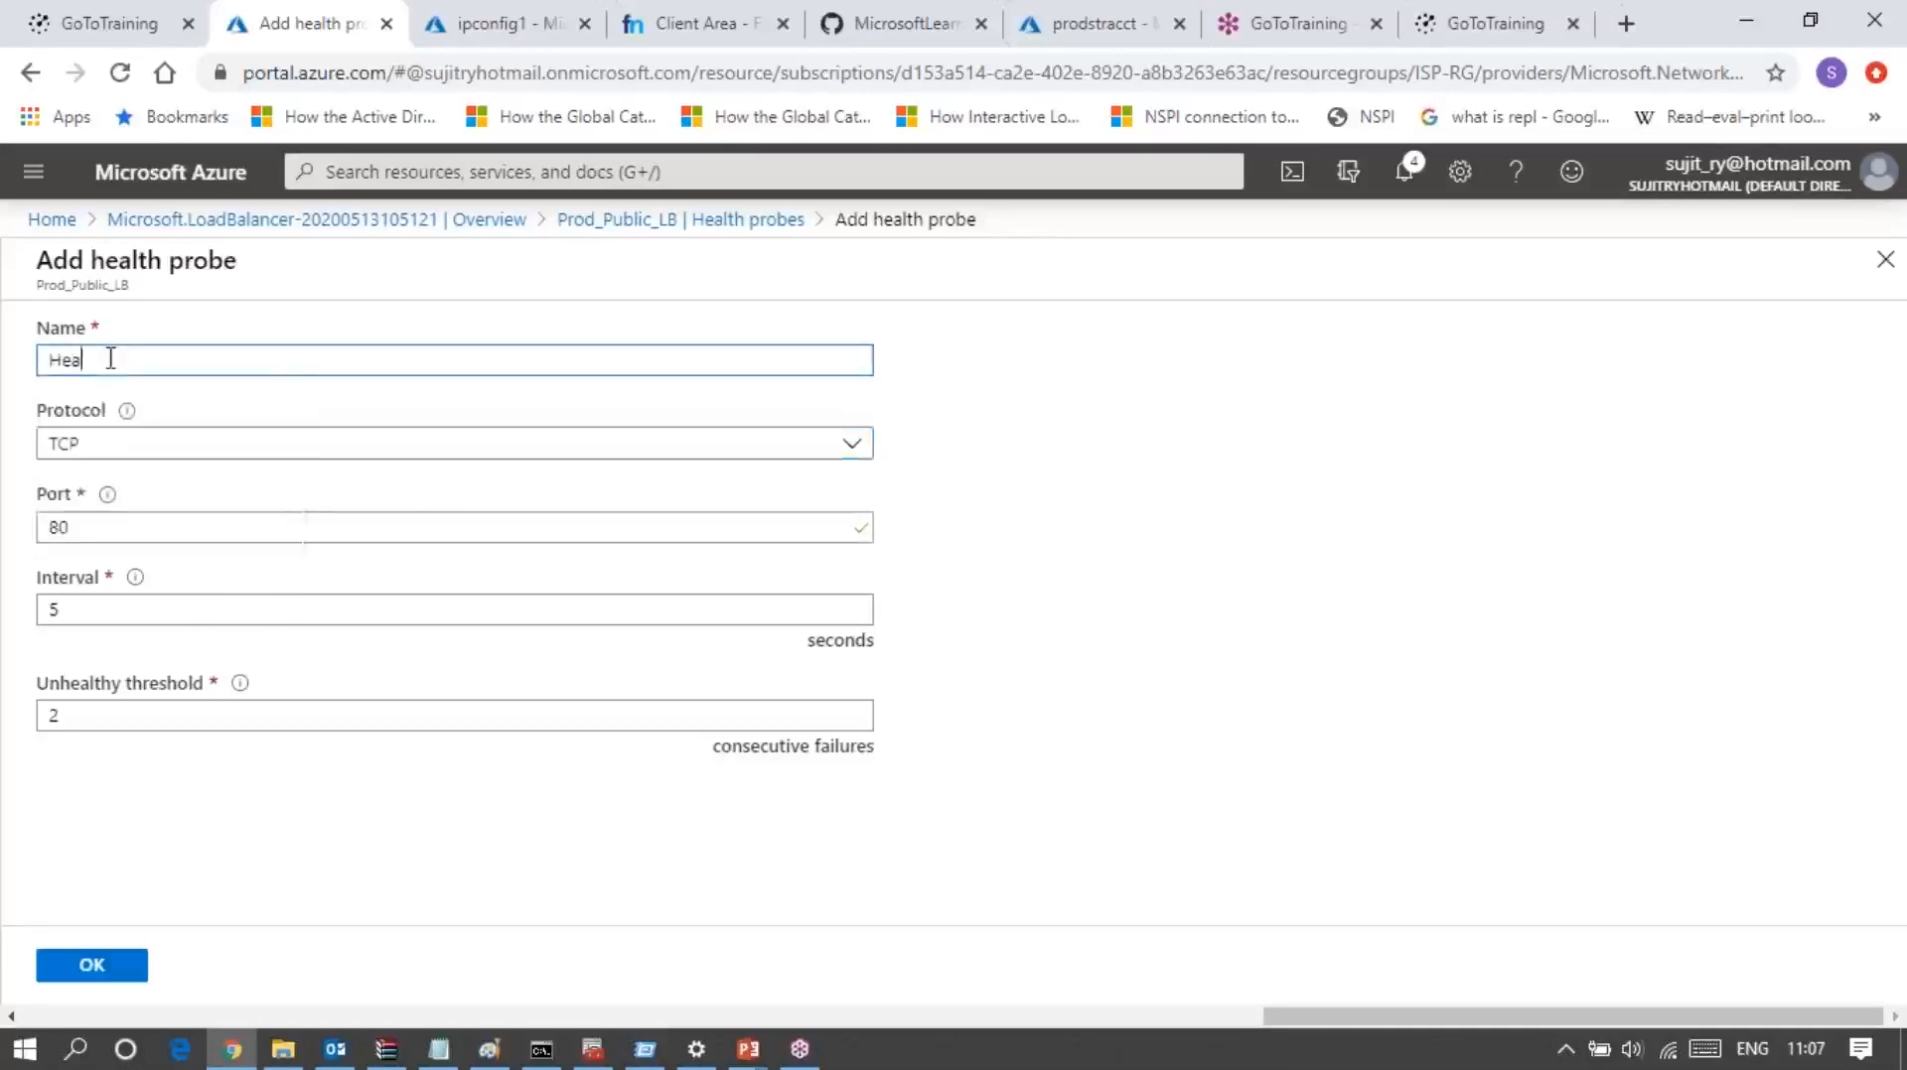
type("lth_prob_1")
left_click(1142, 558)
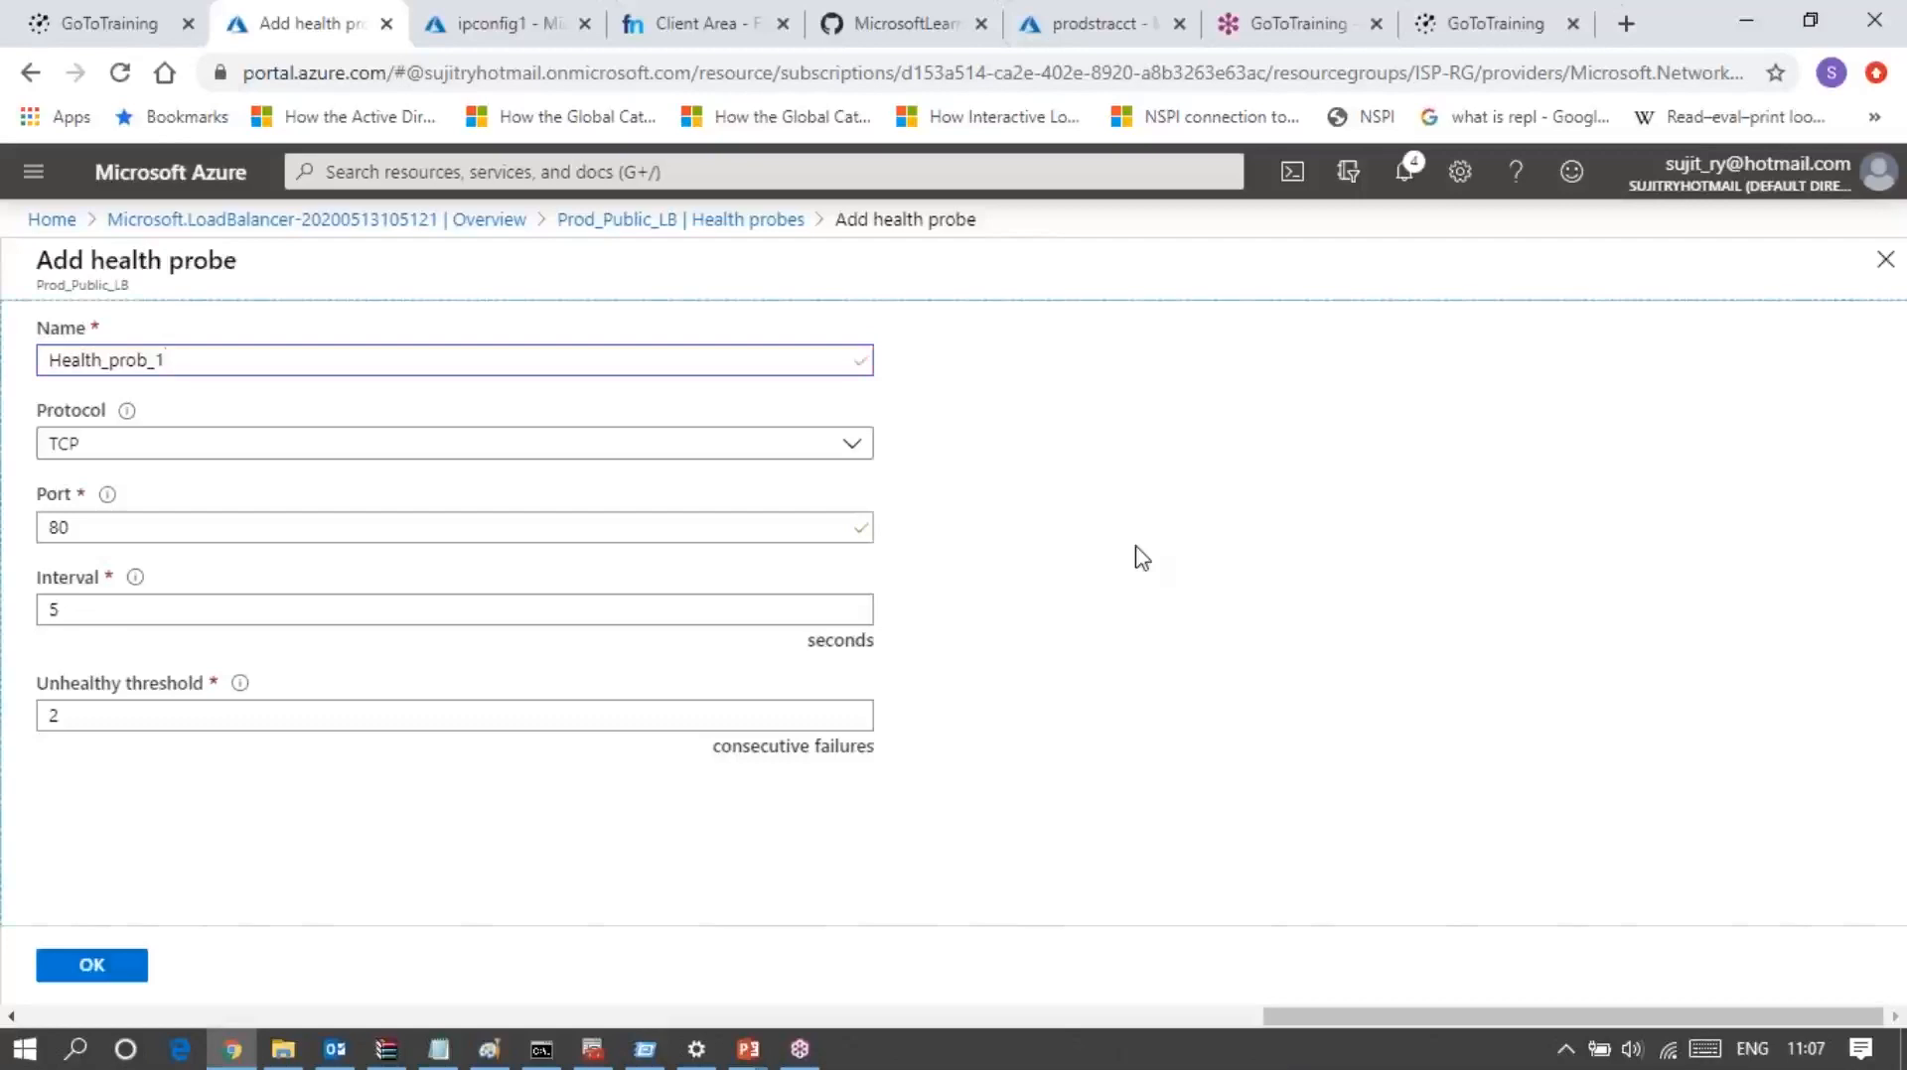
Step: Set the health probe's port to 1024 and its interval to 7 seconds
left_click(164, 521)
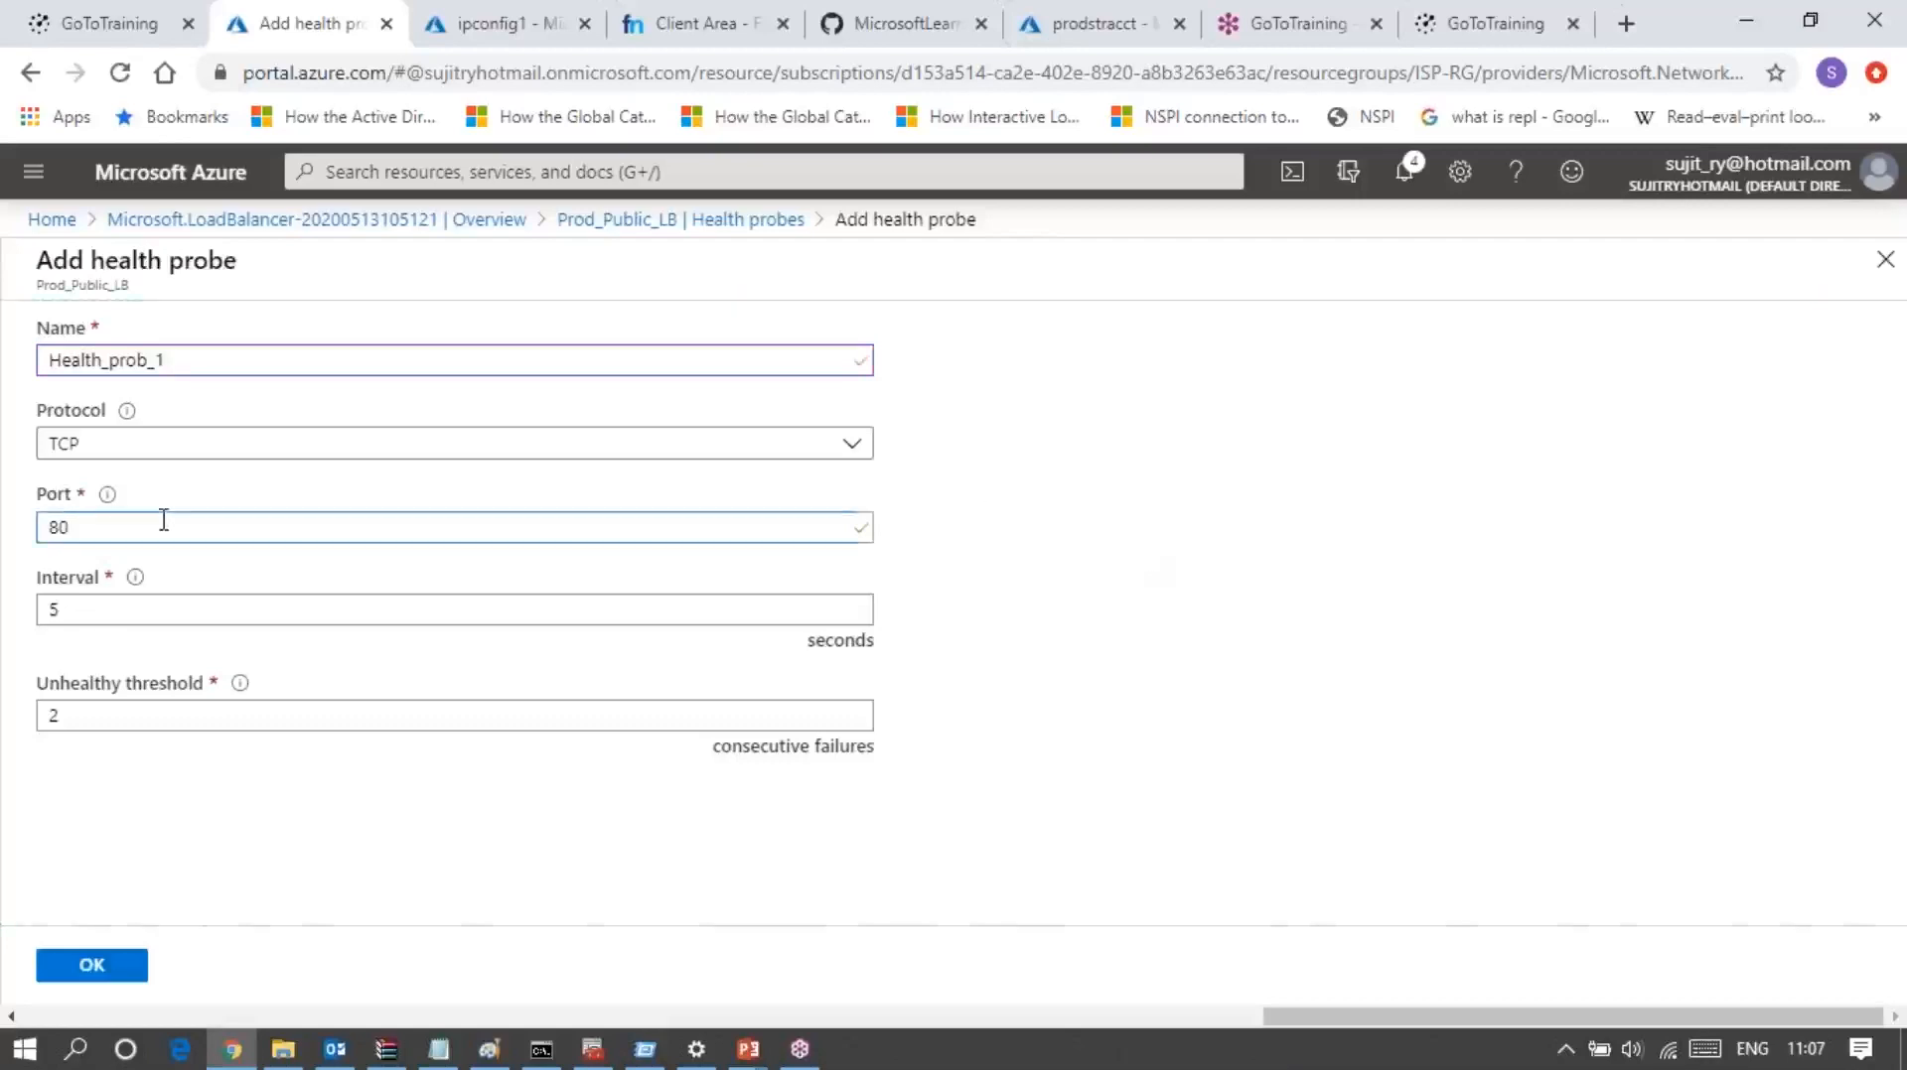
key("BackSpace")
key("BackSpace")
type("1024")
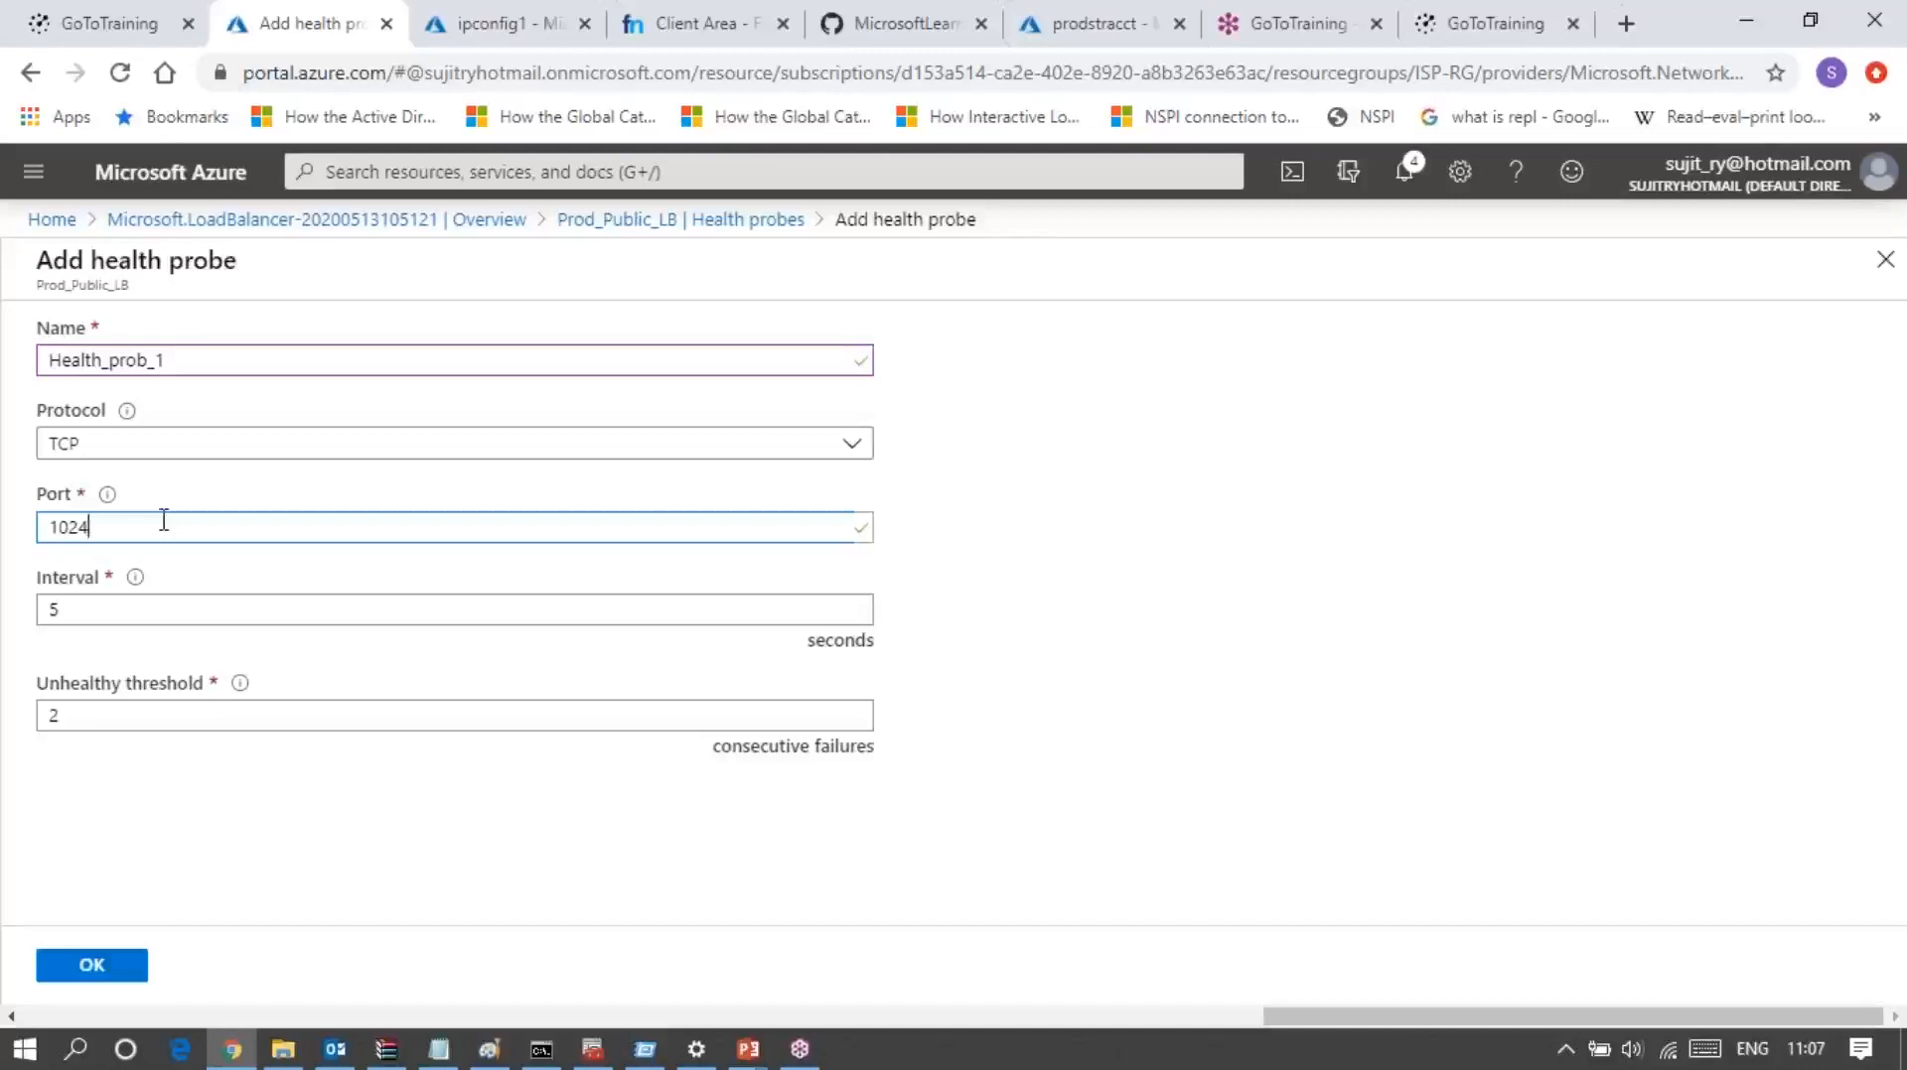
left_click(121, 606)
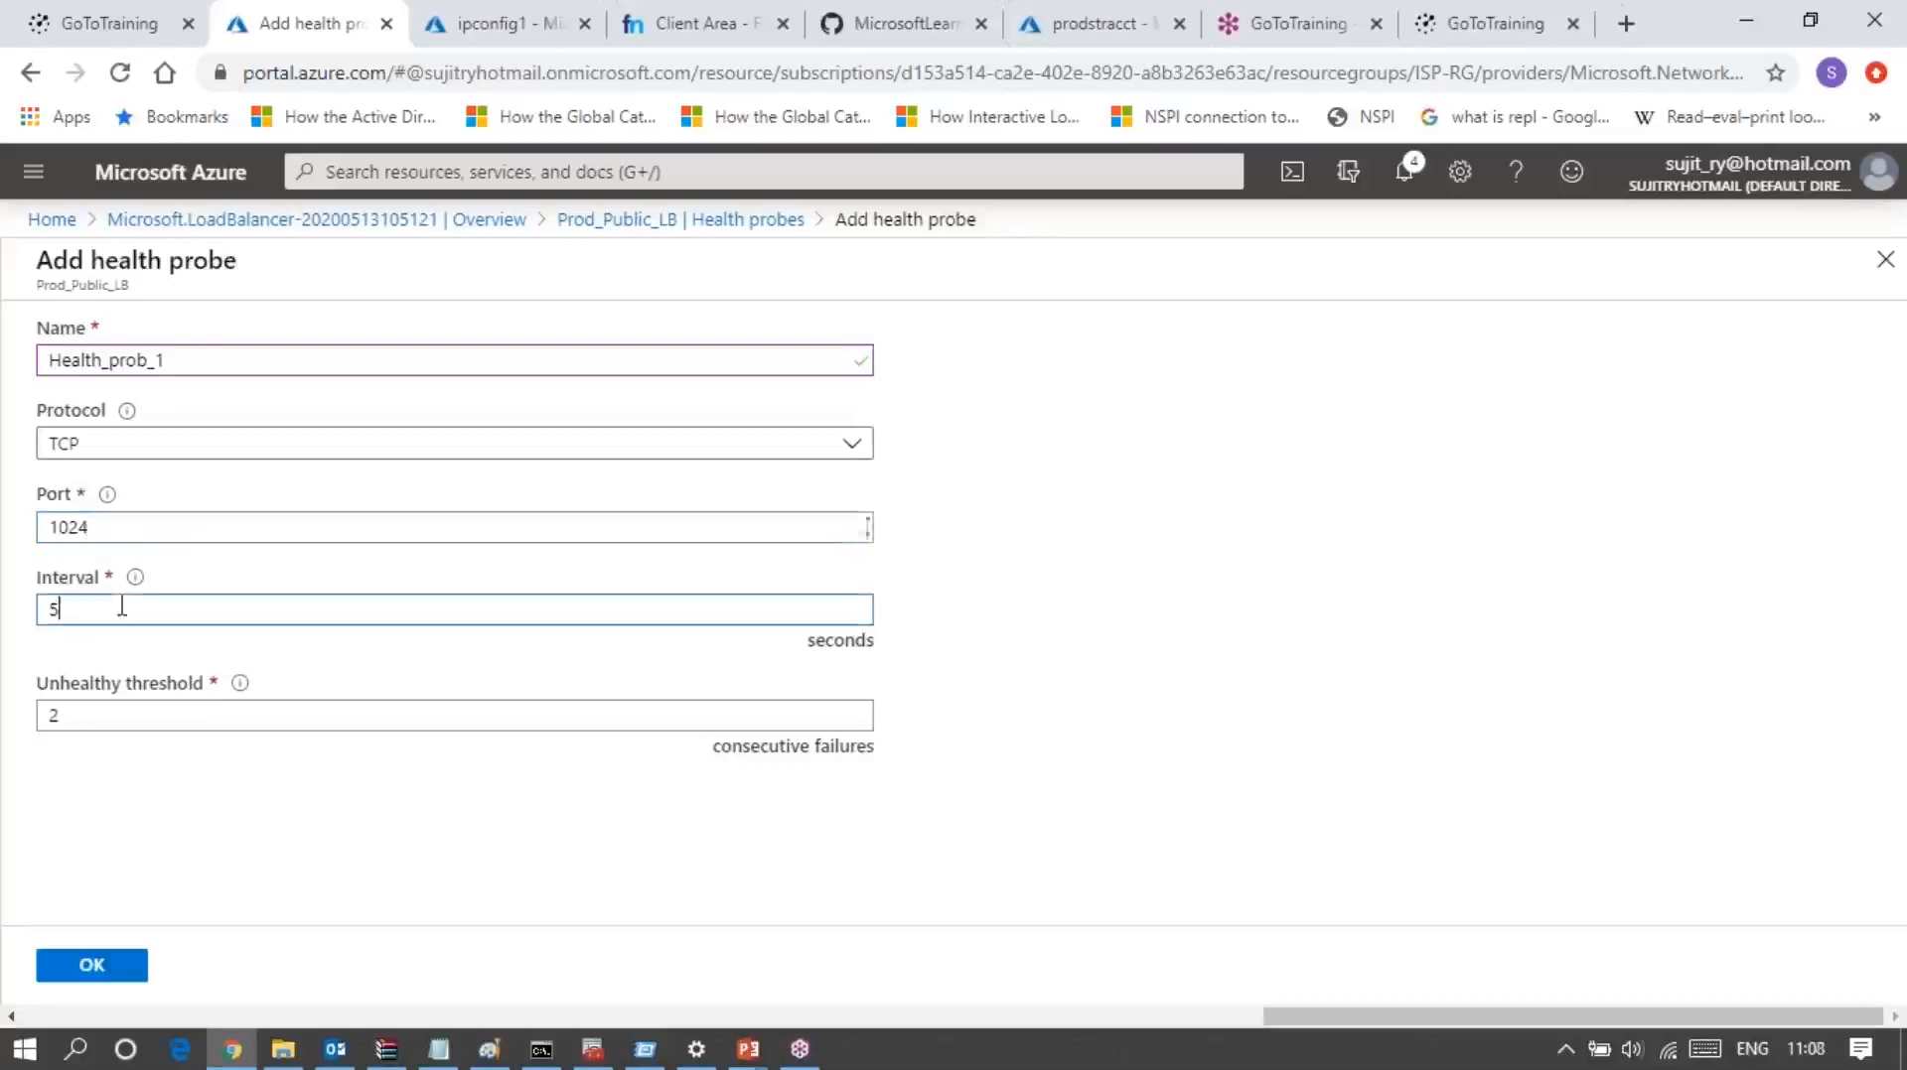
key("BackSpace")
type("3")
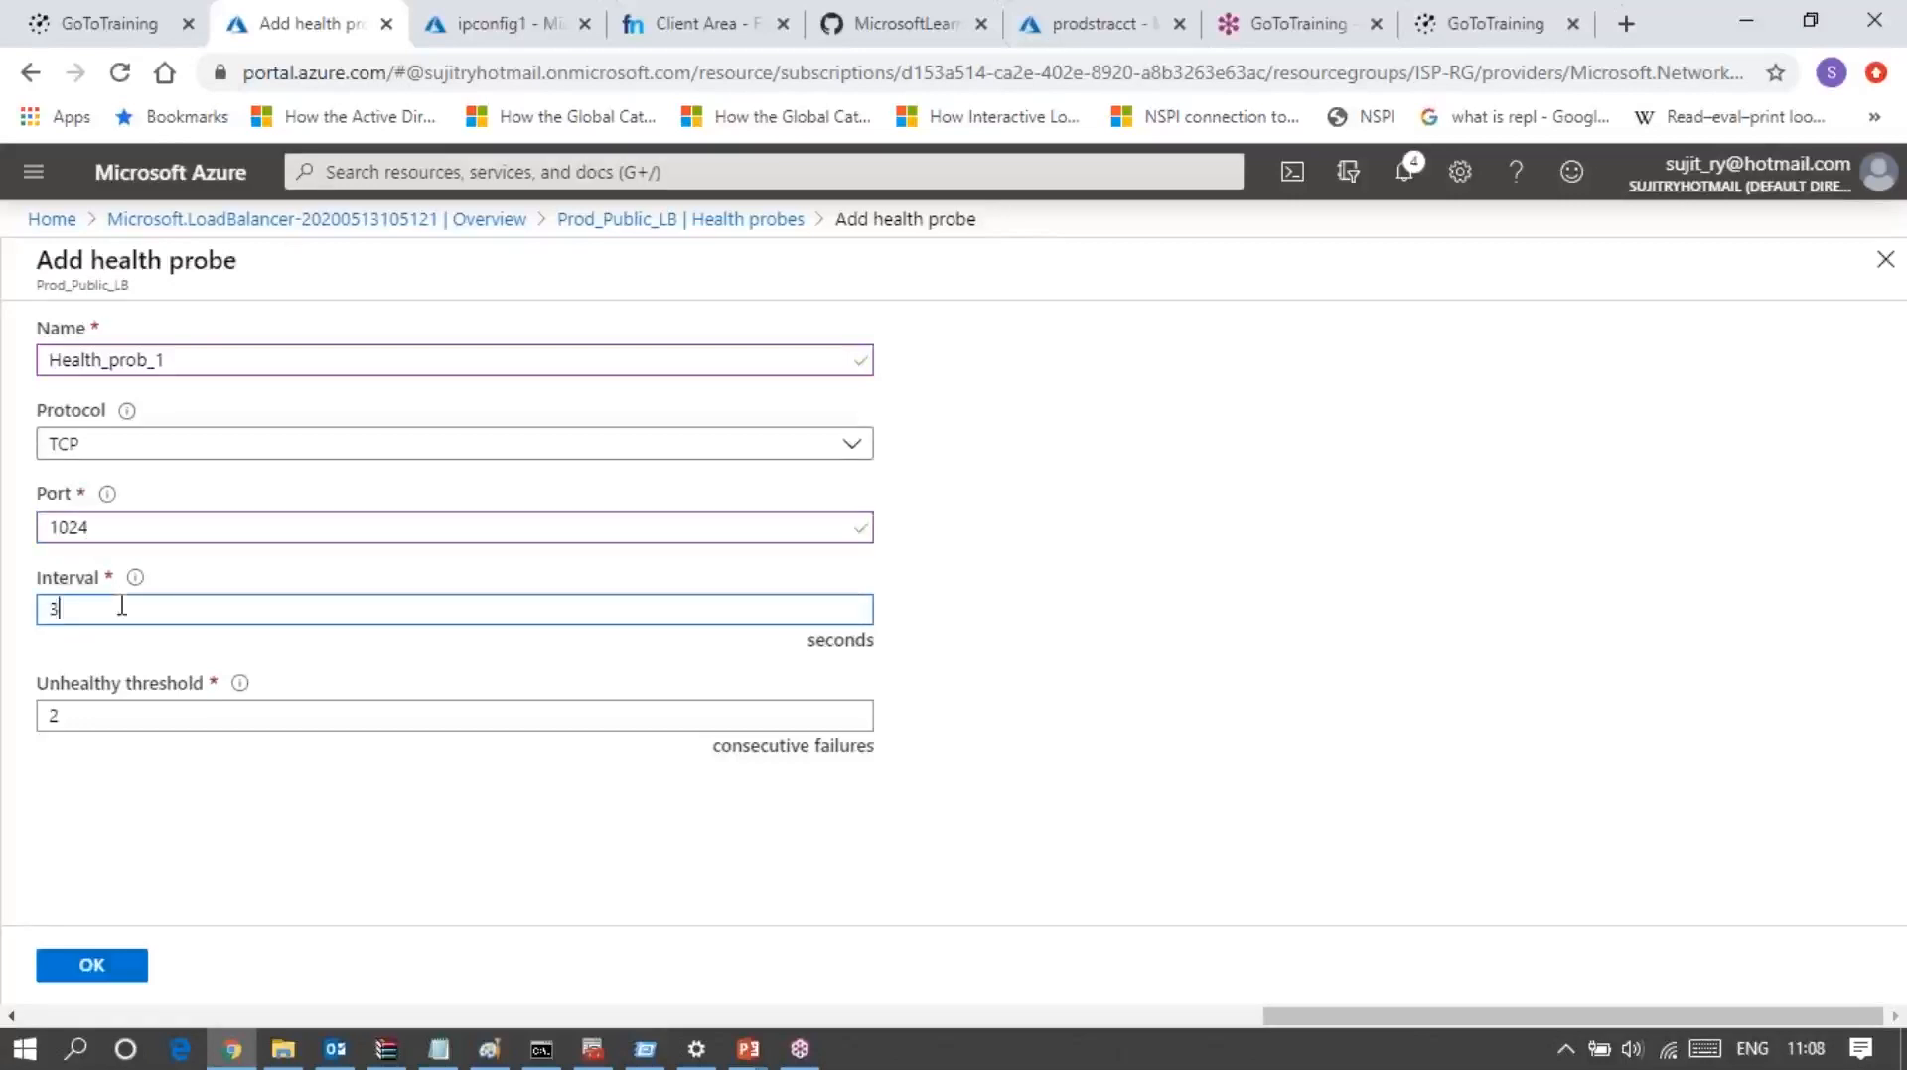
key("BackSpace")
type("5")
key("BackSpace")
type("7")
Step: Set the unhealthy threshold to 3 consecutive failures and create the health probe
left_click(107, 713)
key("BackSpace")
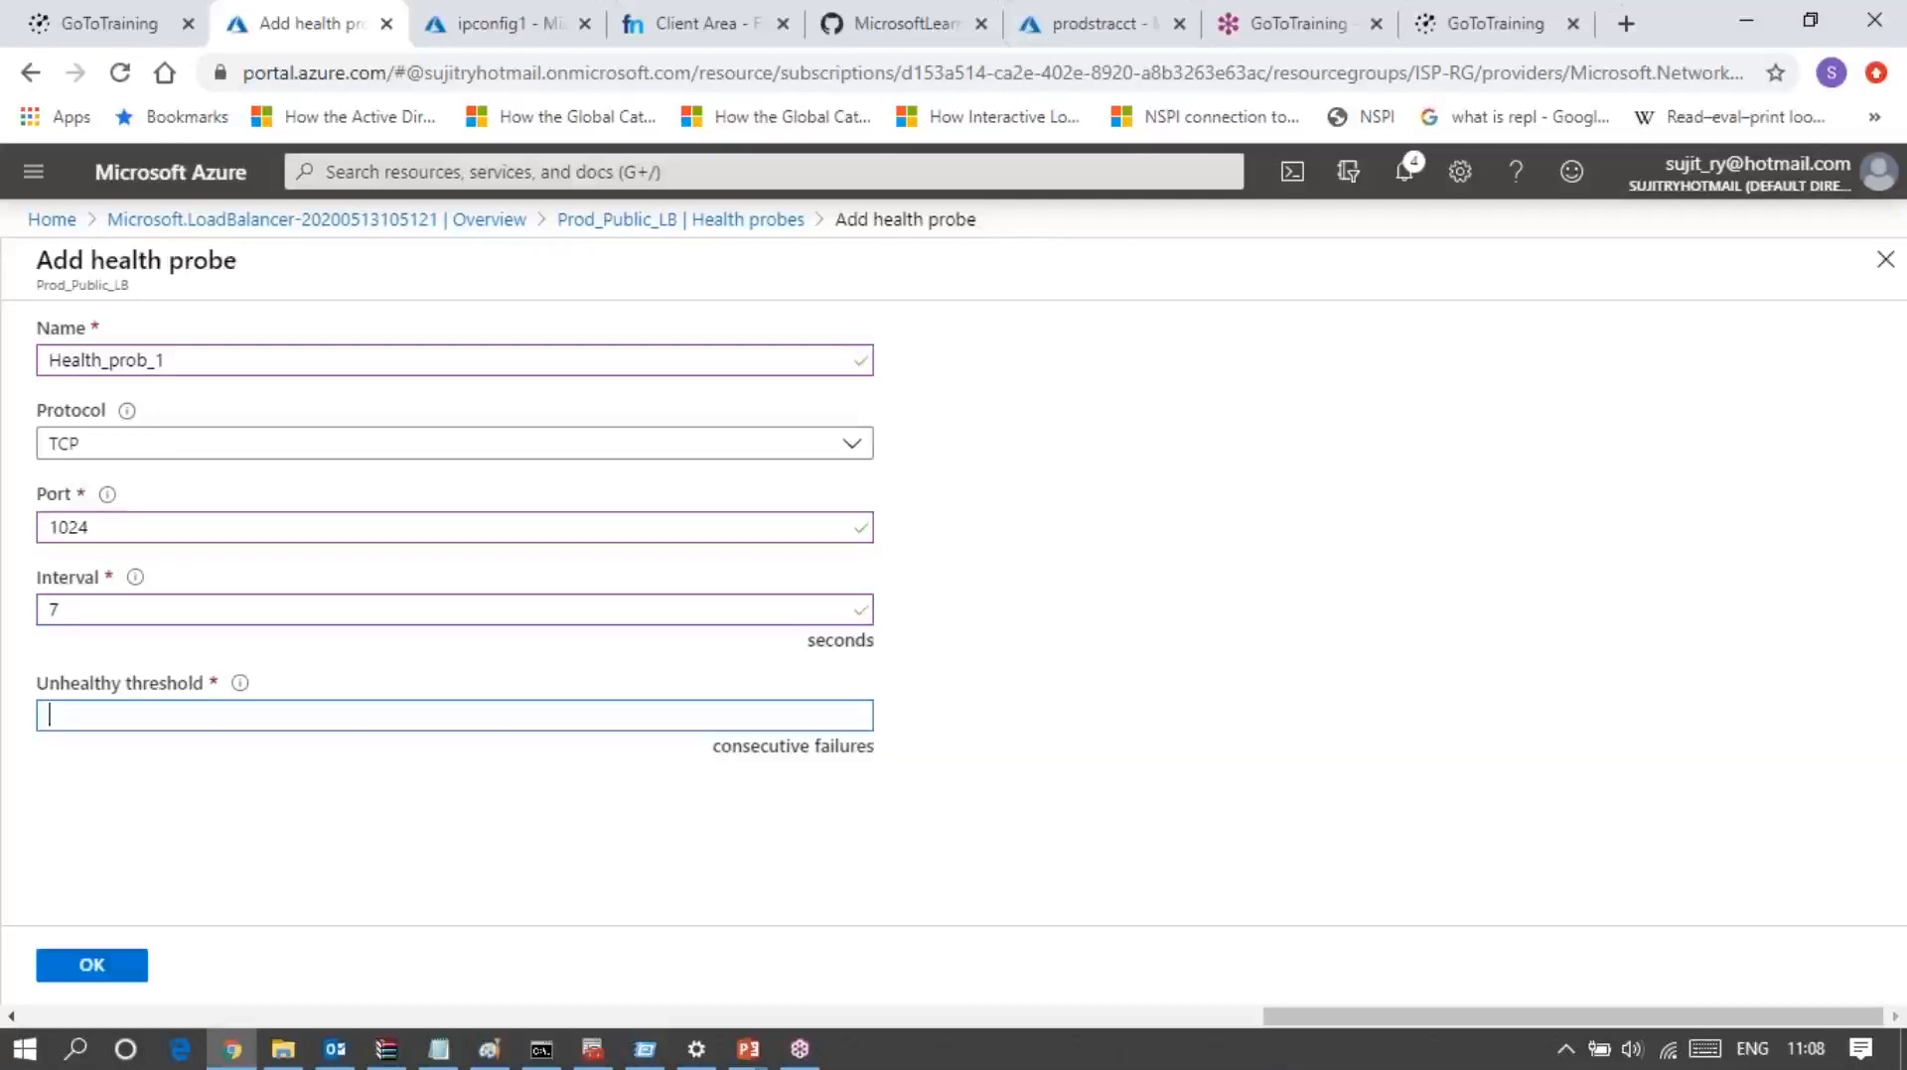
type("3")
left_click(135, 747)
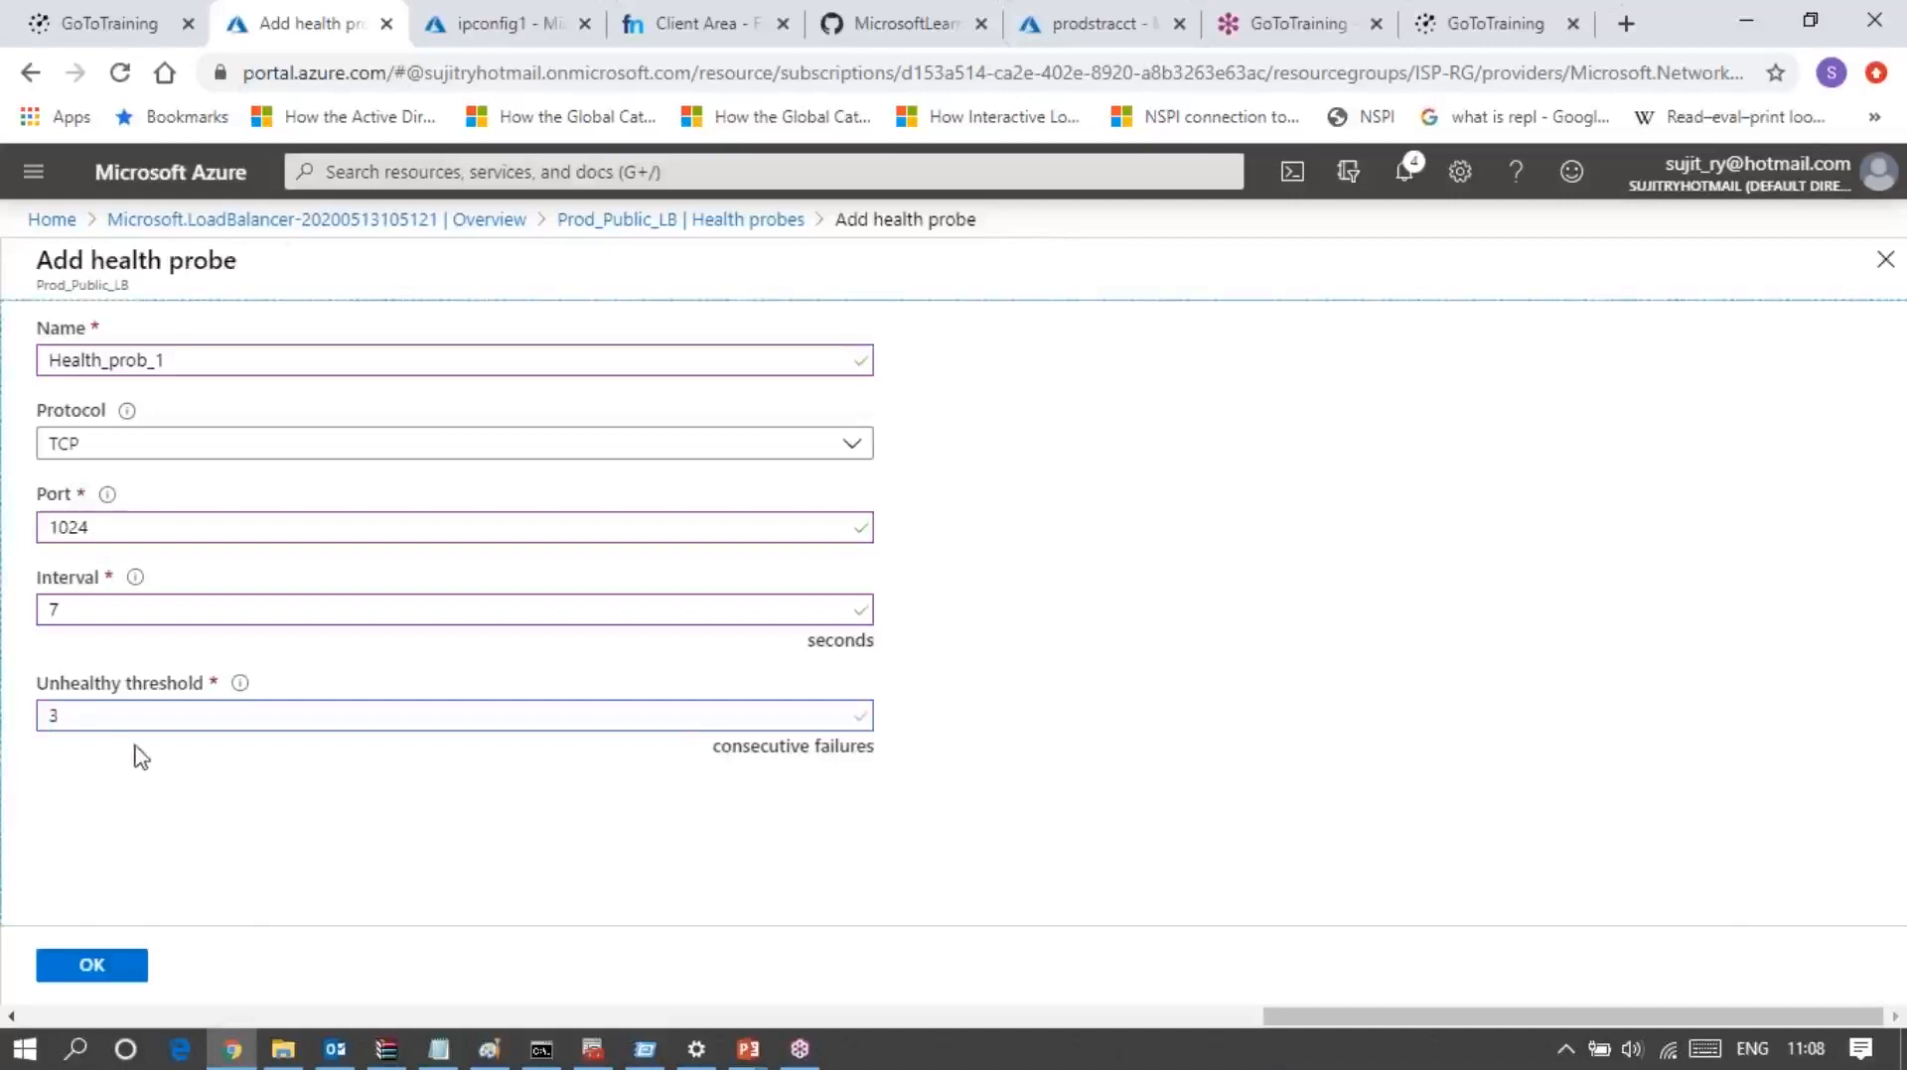
left_click(92, 969)
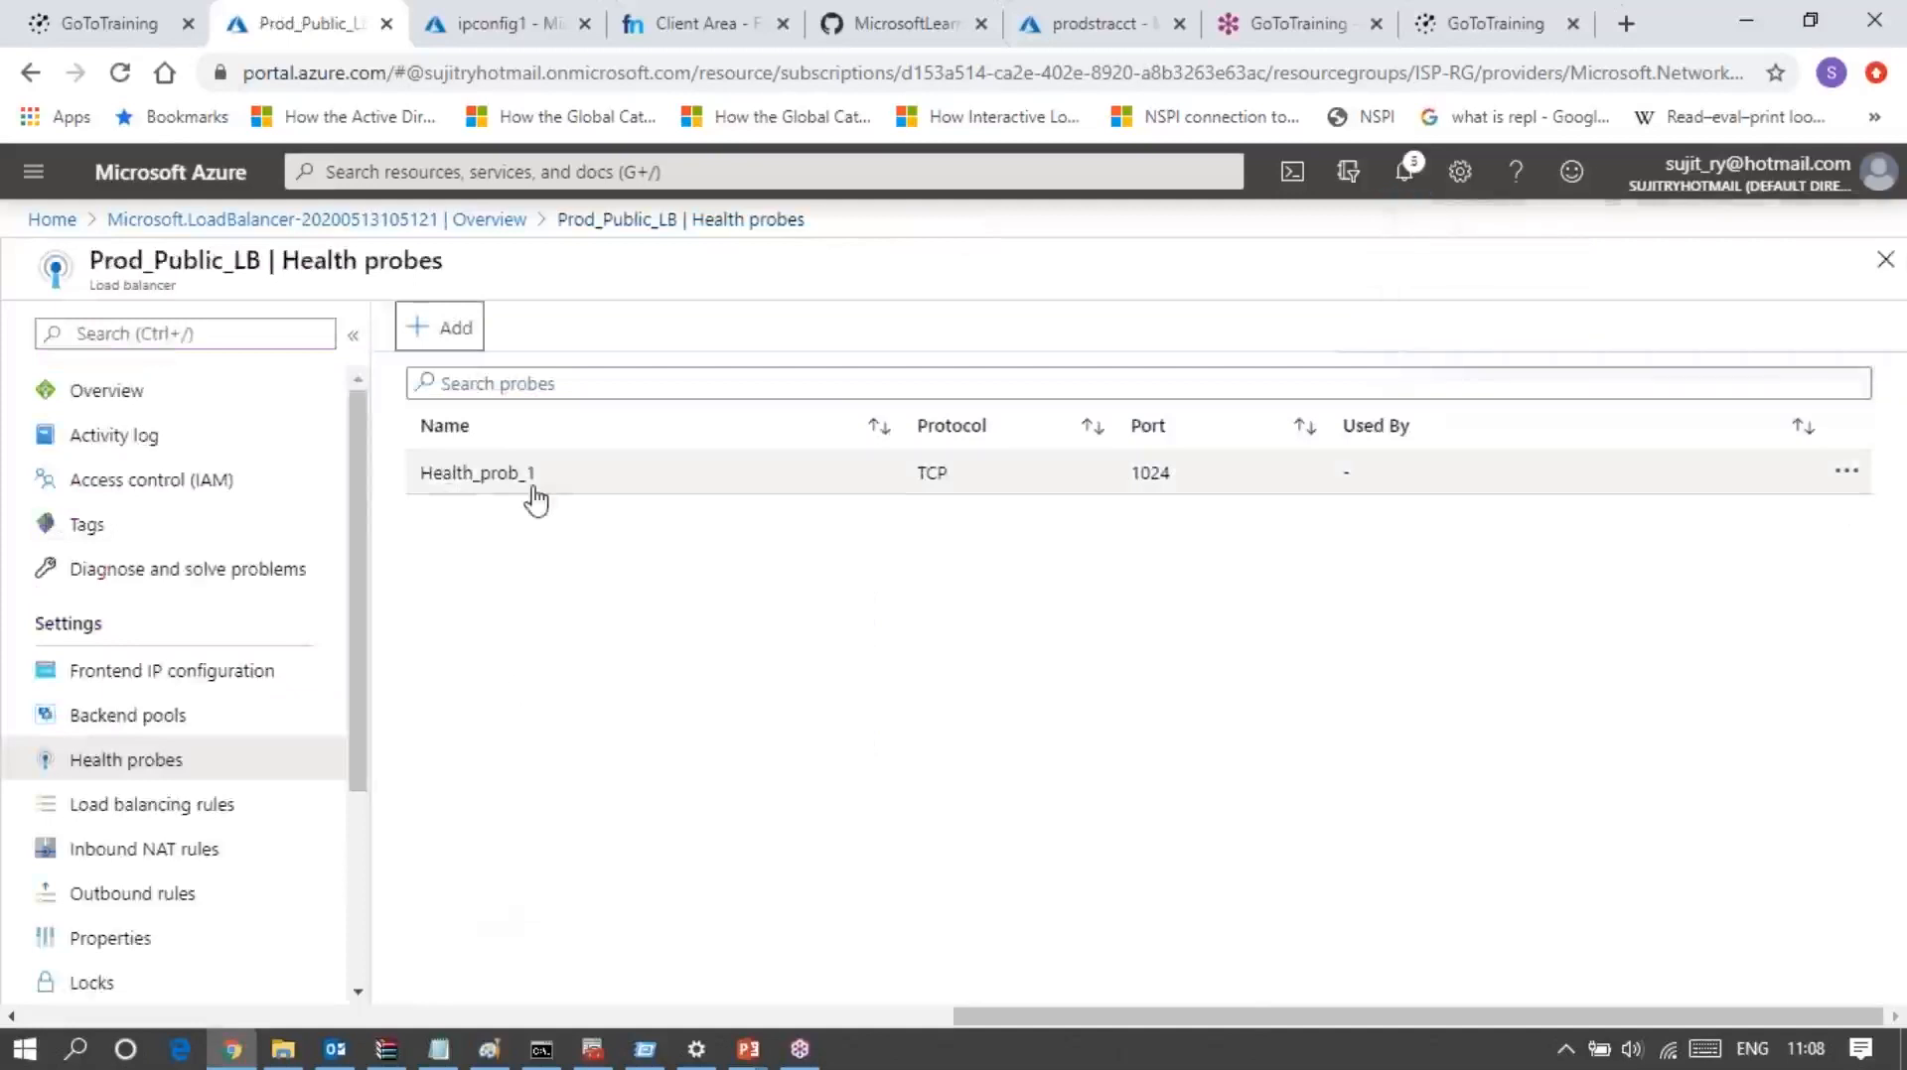
Step: Start a new load balancing rule for Prod_Public_LB and review its available settings
left_click(185, 808)
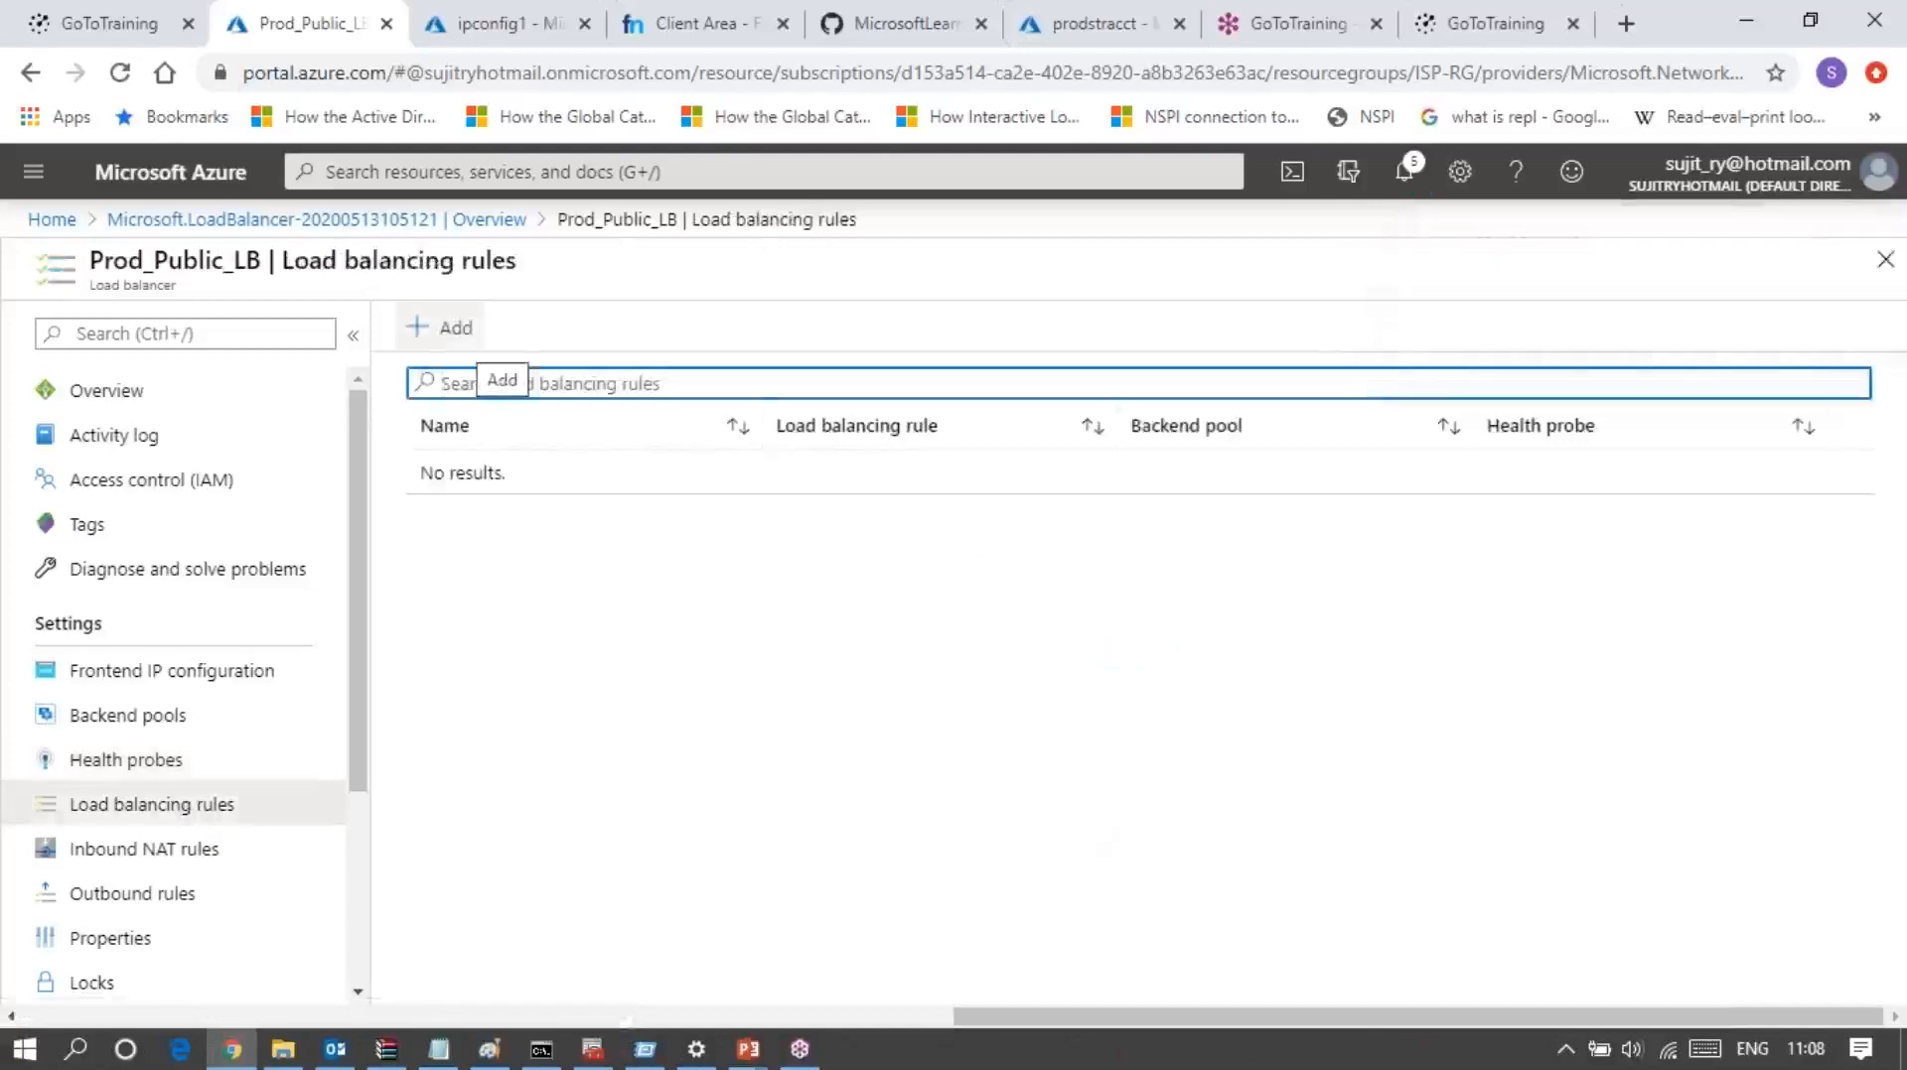
left_click(462, 344)
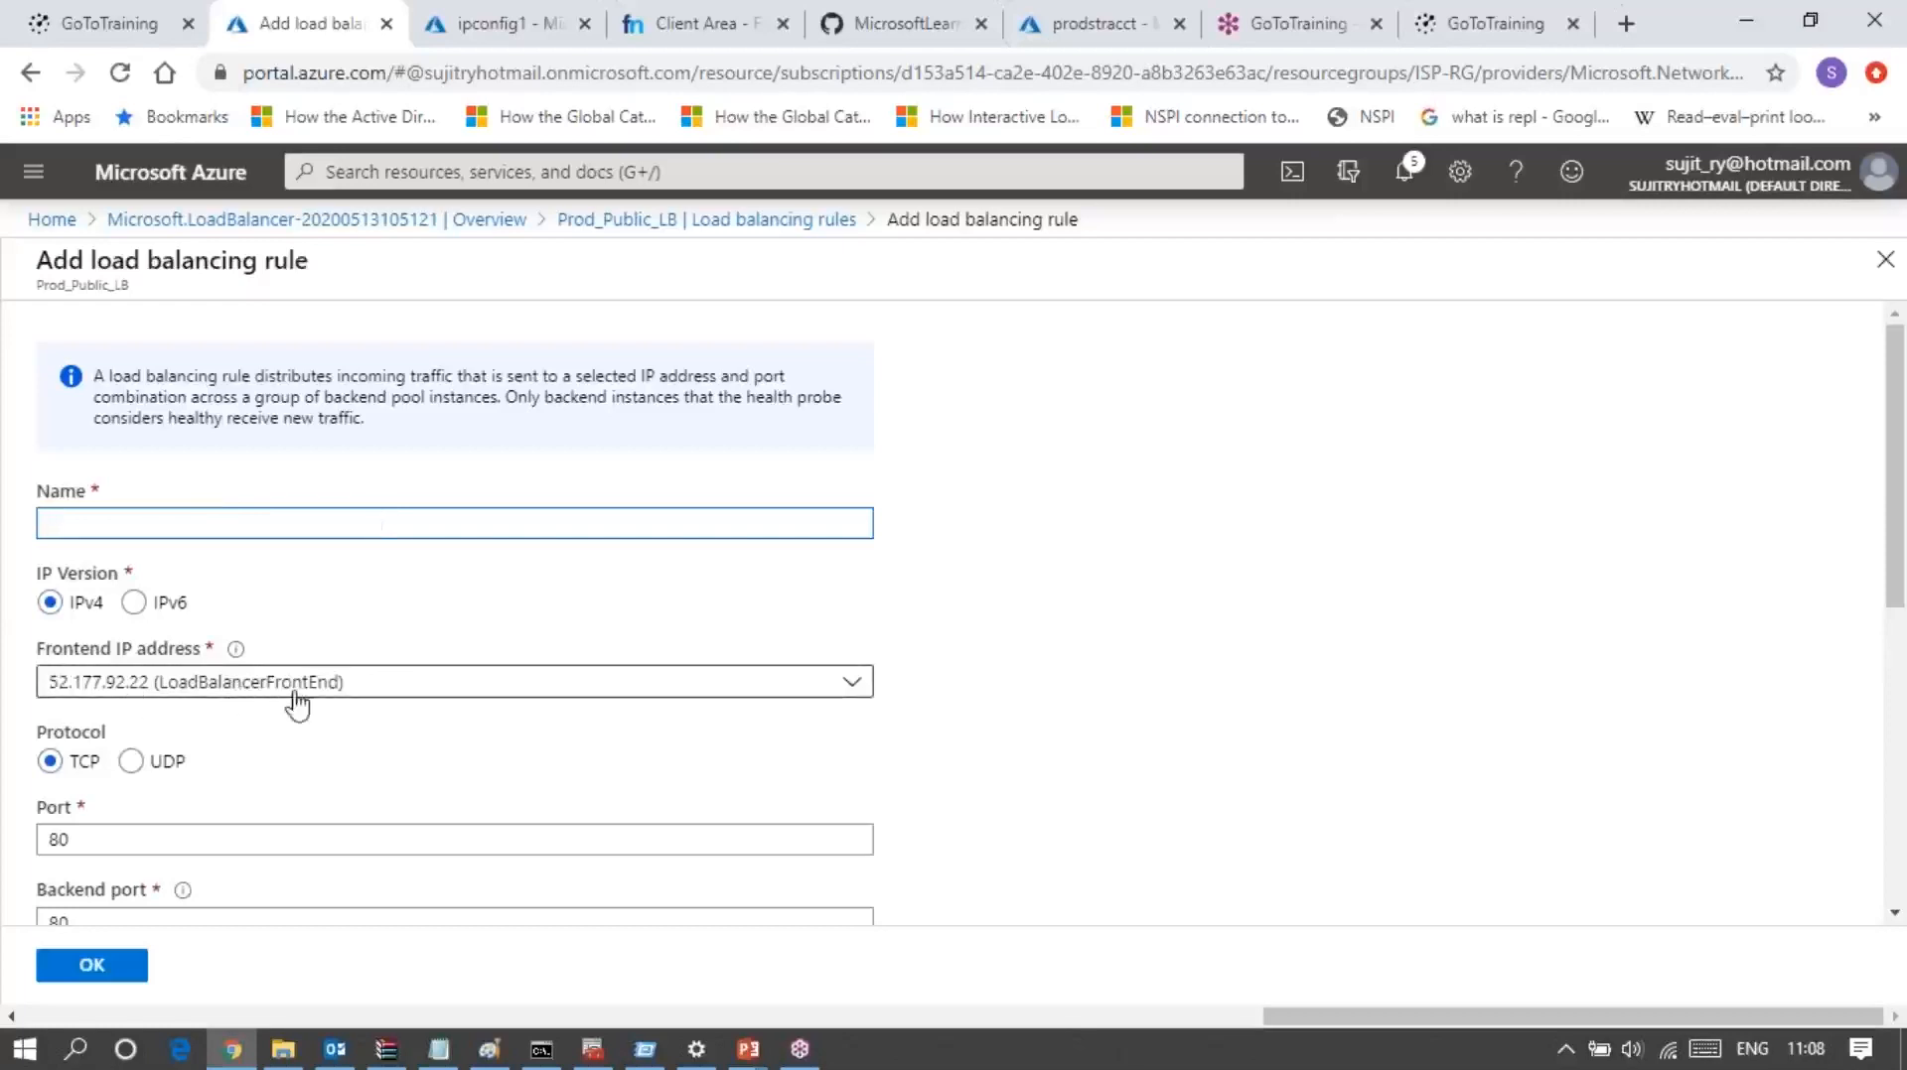
scroll(334, 778, "down", 2)
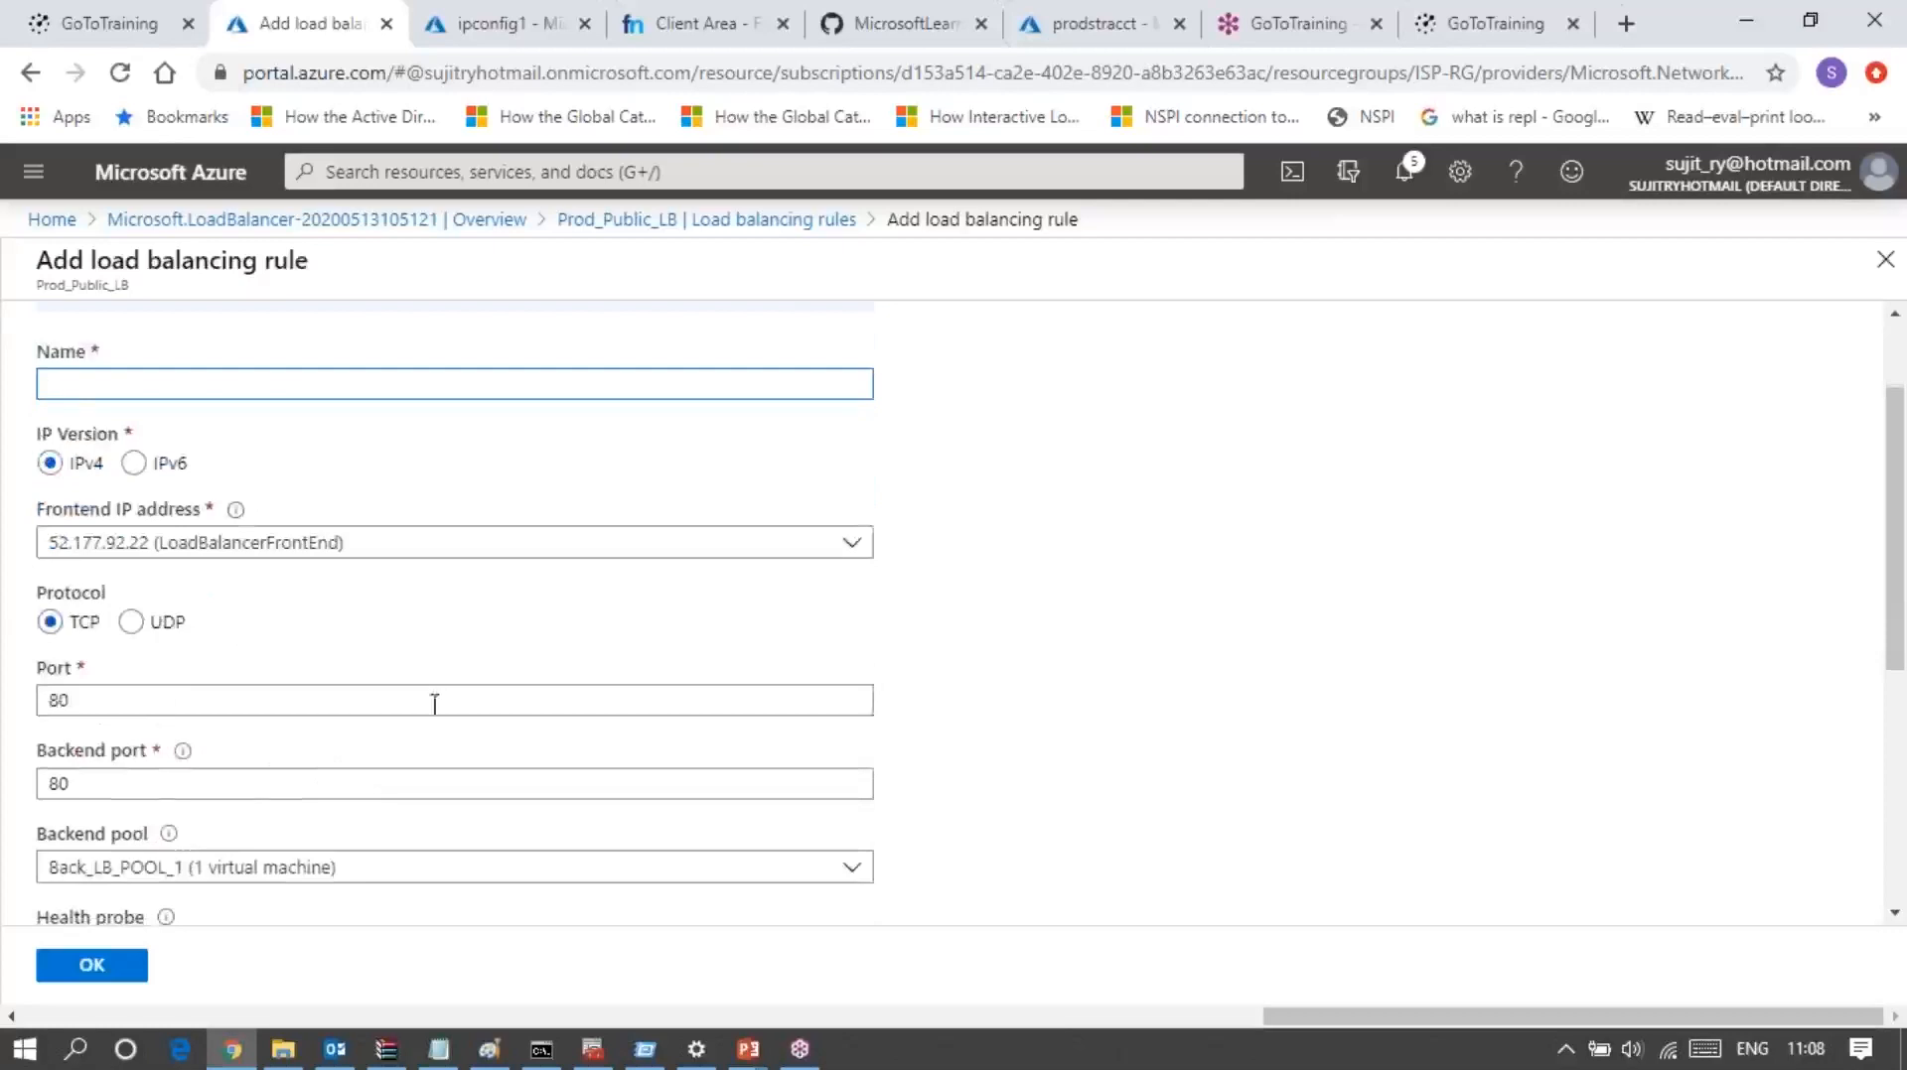
scroll(119, 666, "down", 2)
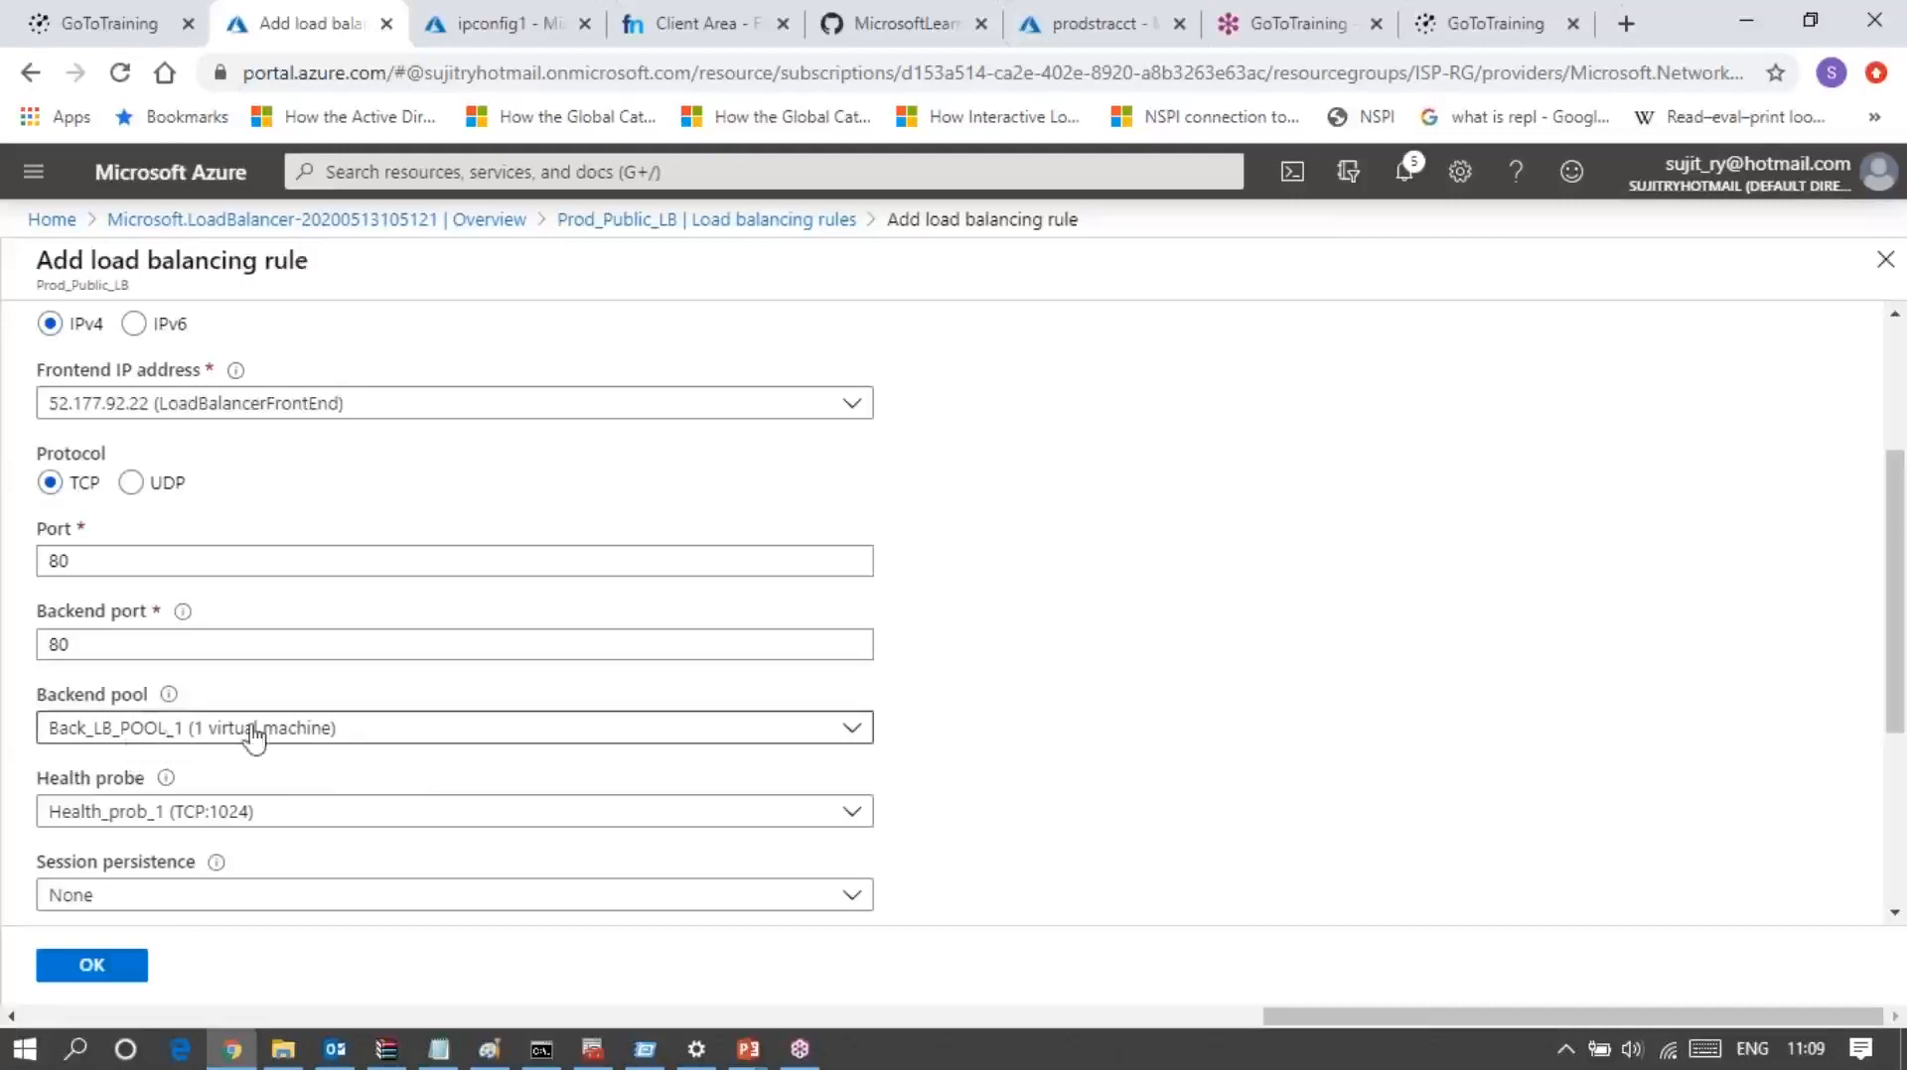
scroll(256, 735, "down", 2)
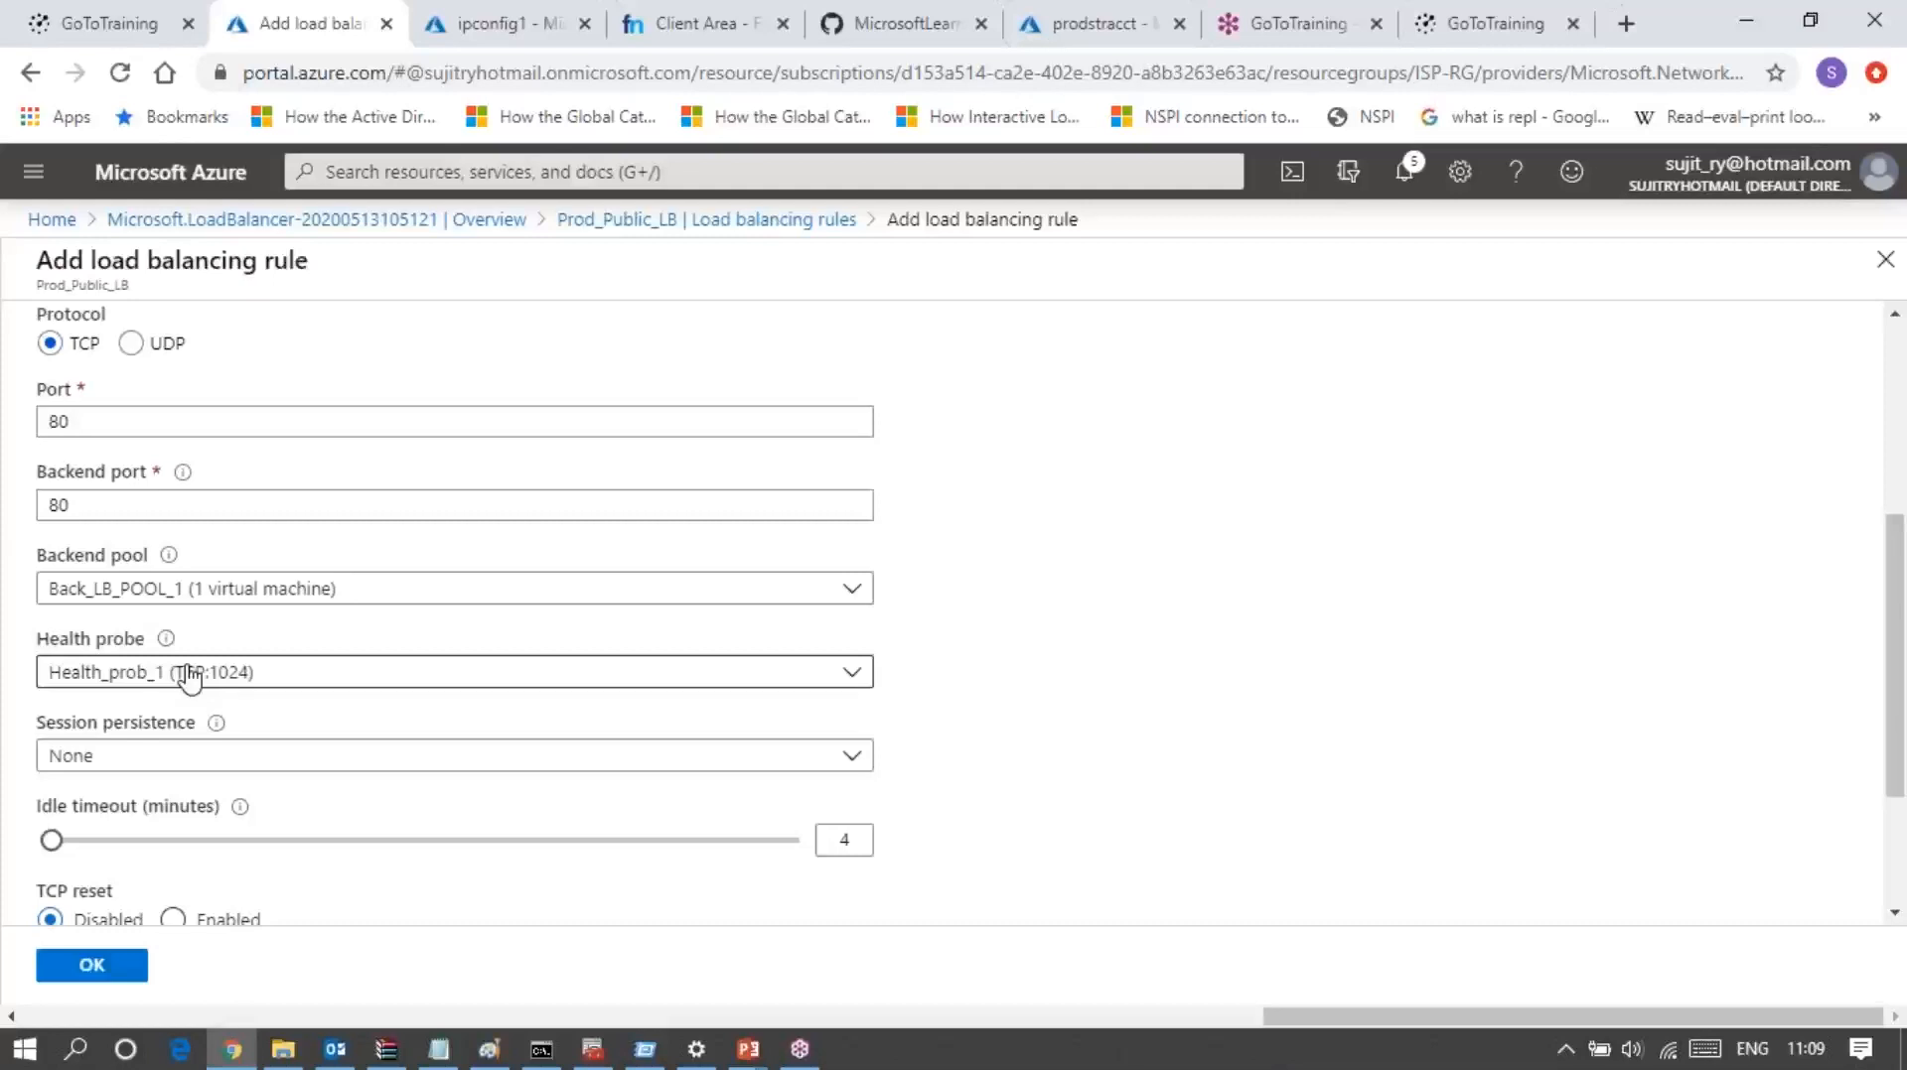
scroll(188, 678, "down", 3)
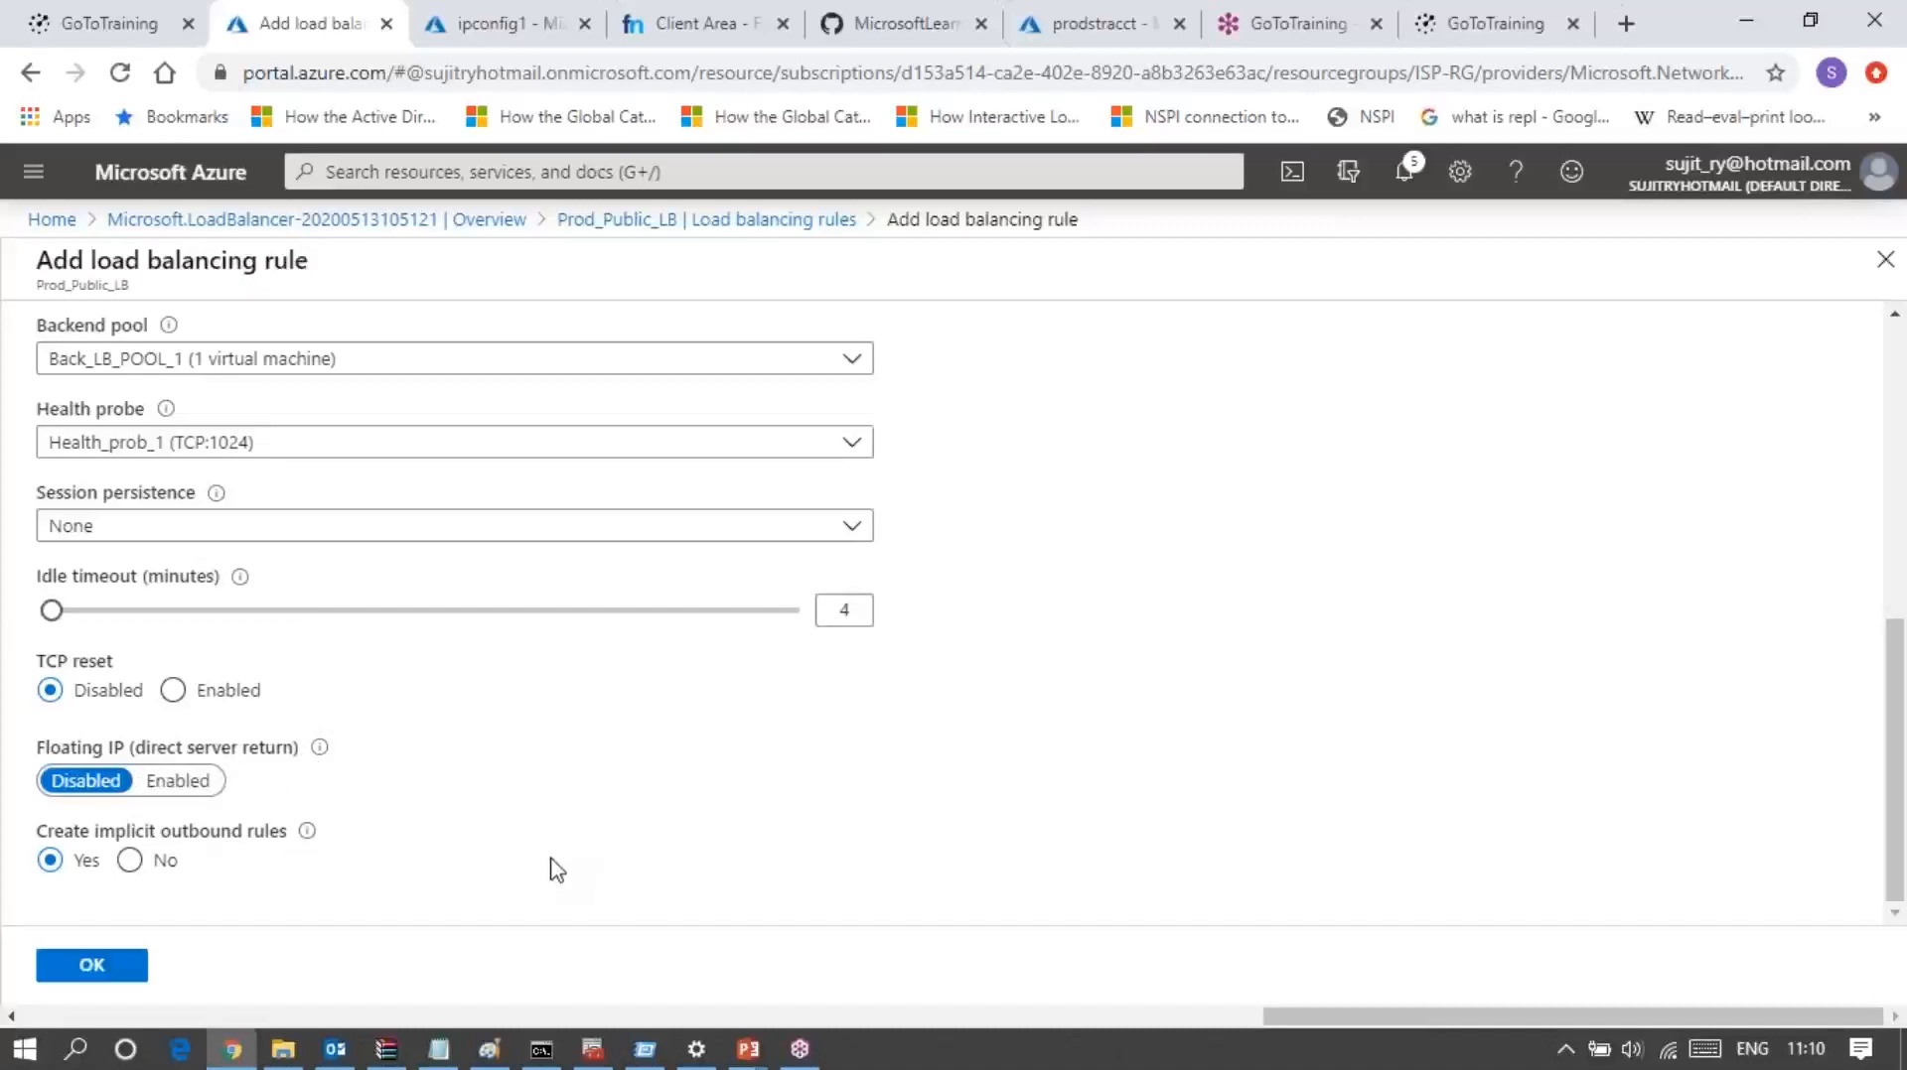
scroll(552, 869, "up", 3)
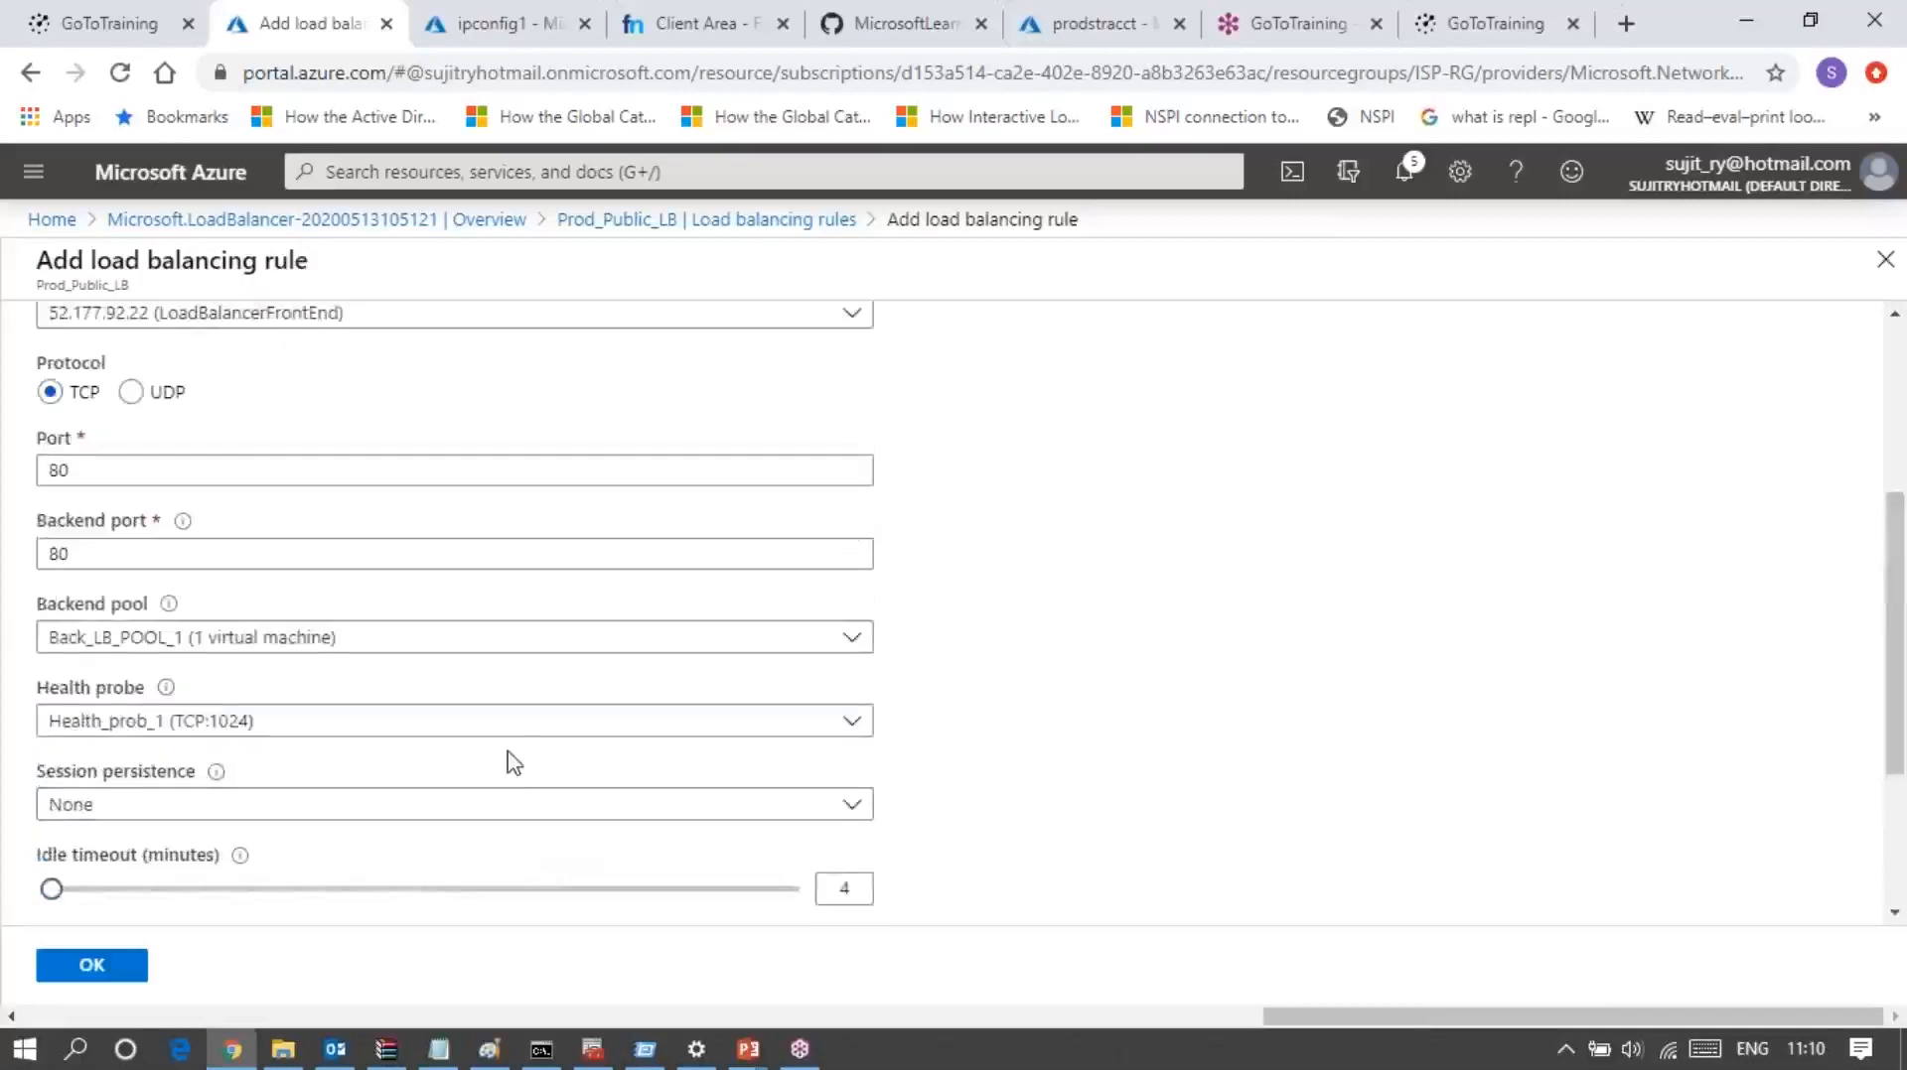
scroll(506, 762, "up", 4)
Step: Name the load balancing rule Prod_LB_Rule_1
left_click(143, 521)
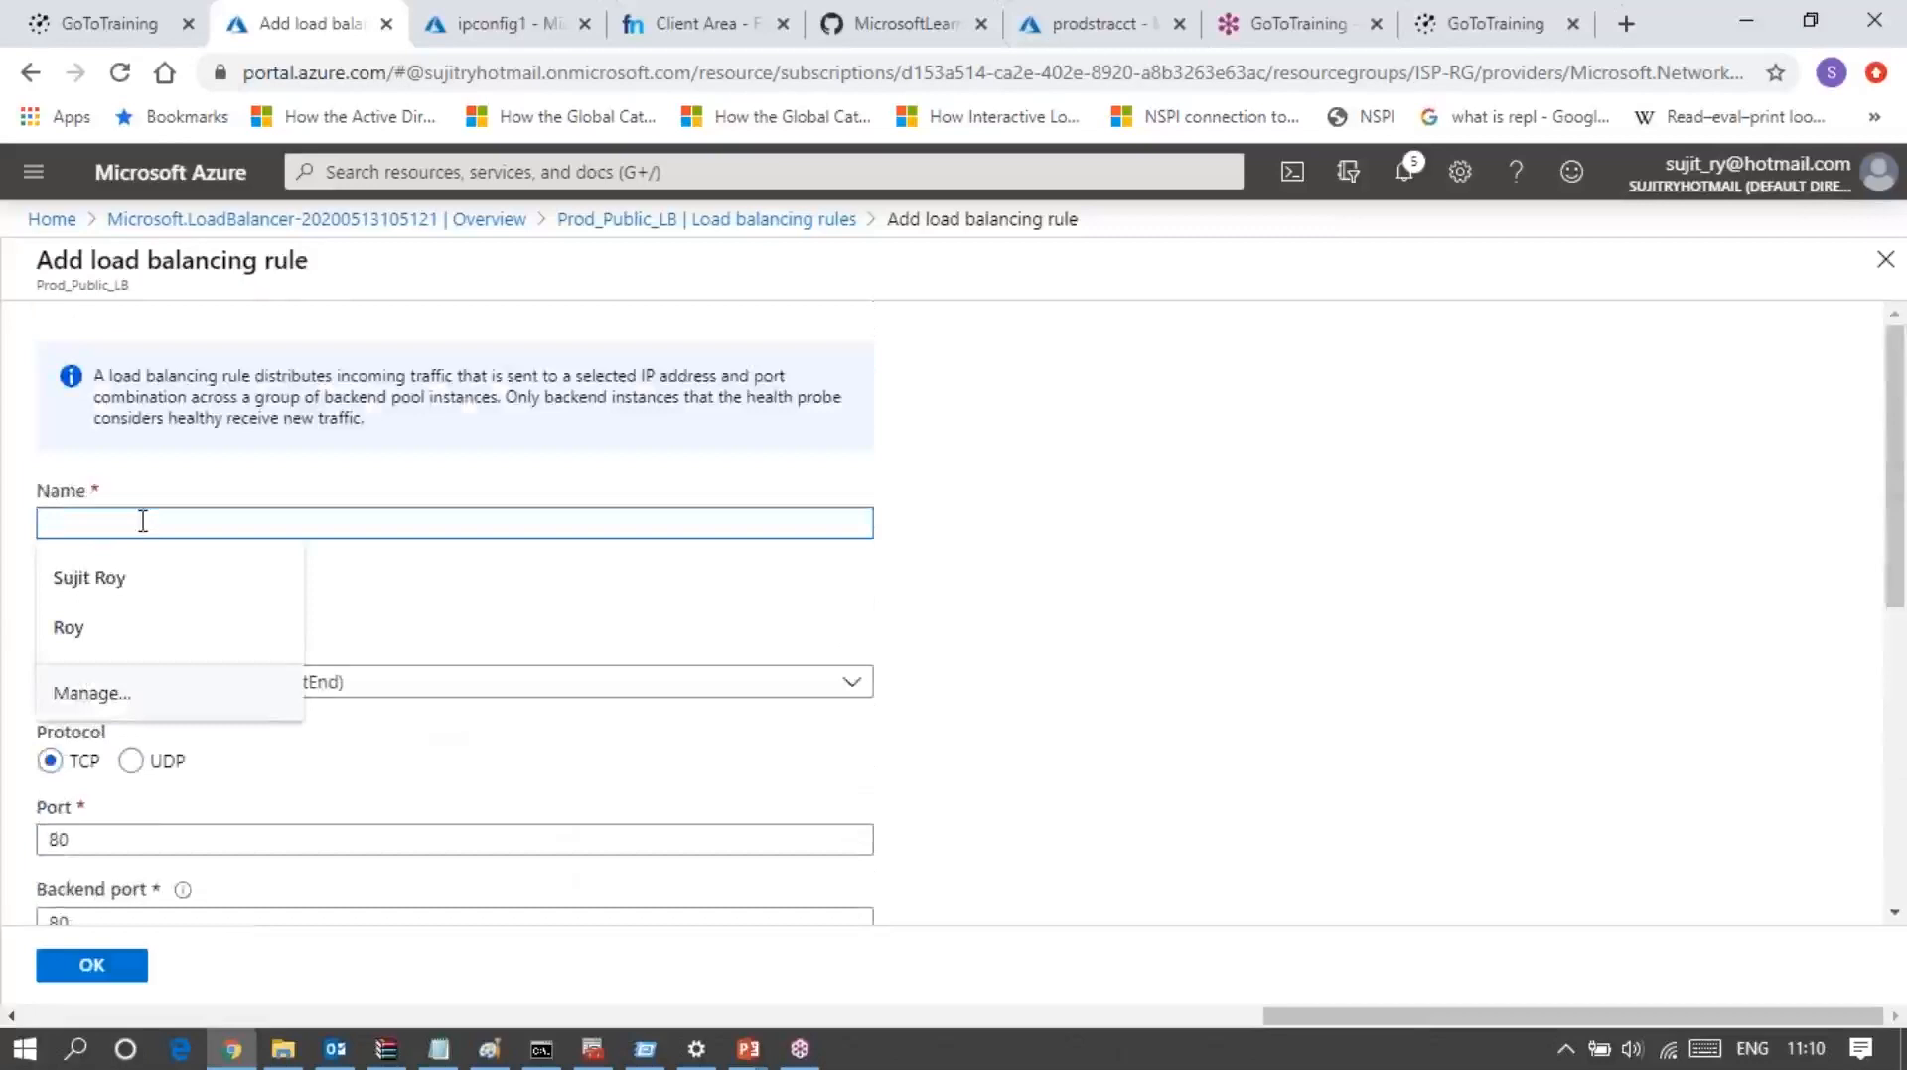
type("Prod_LB ")
type("Rule")
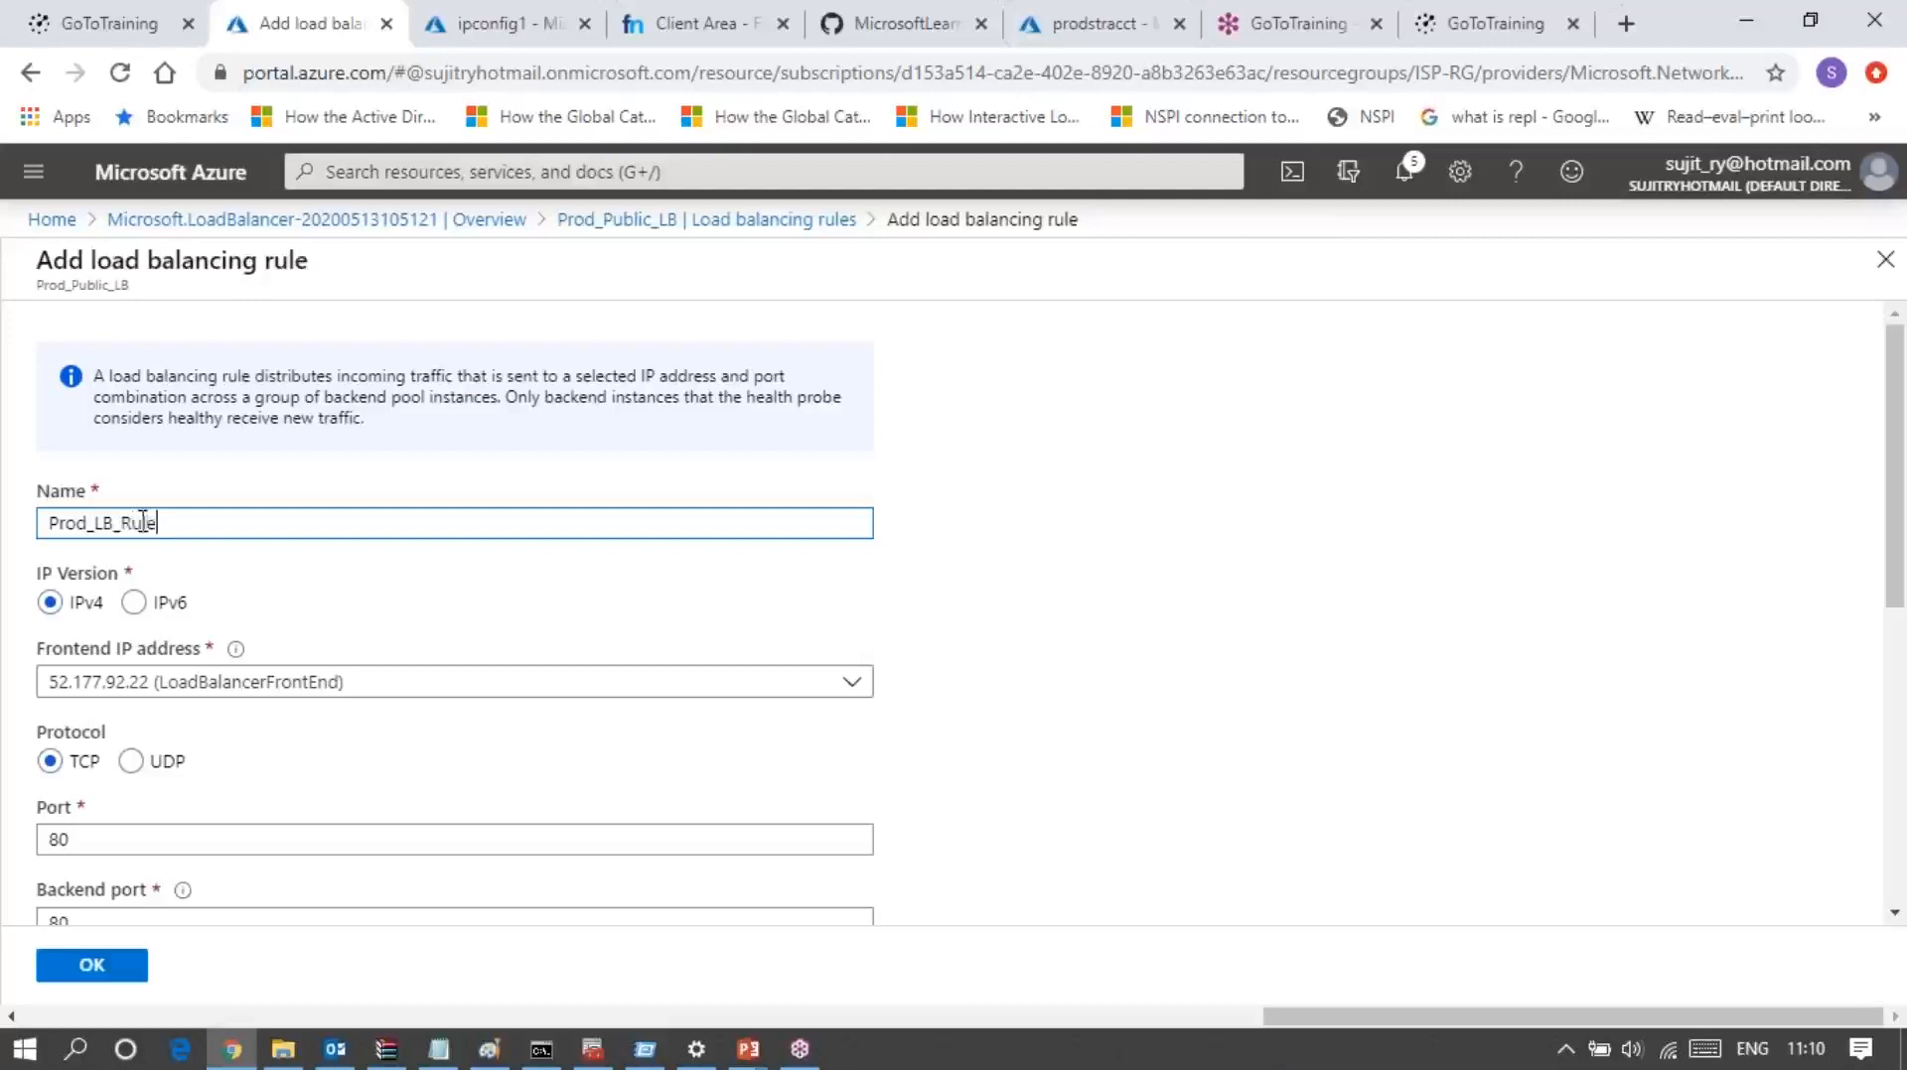
type("_1")
Step: Examine the rule's ports, backend pool choices, session persistence options, and the timeout, TCP reset and floating IP settings
scroll(283, 735, "down", 2)
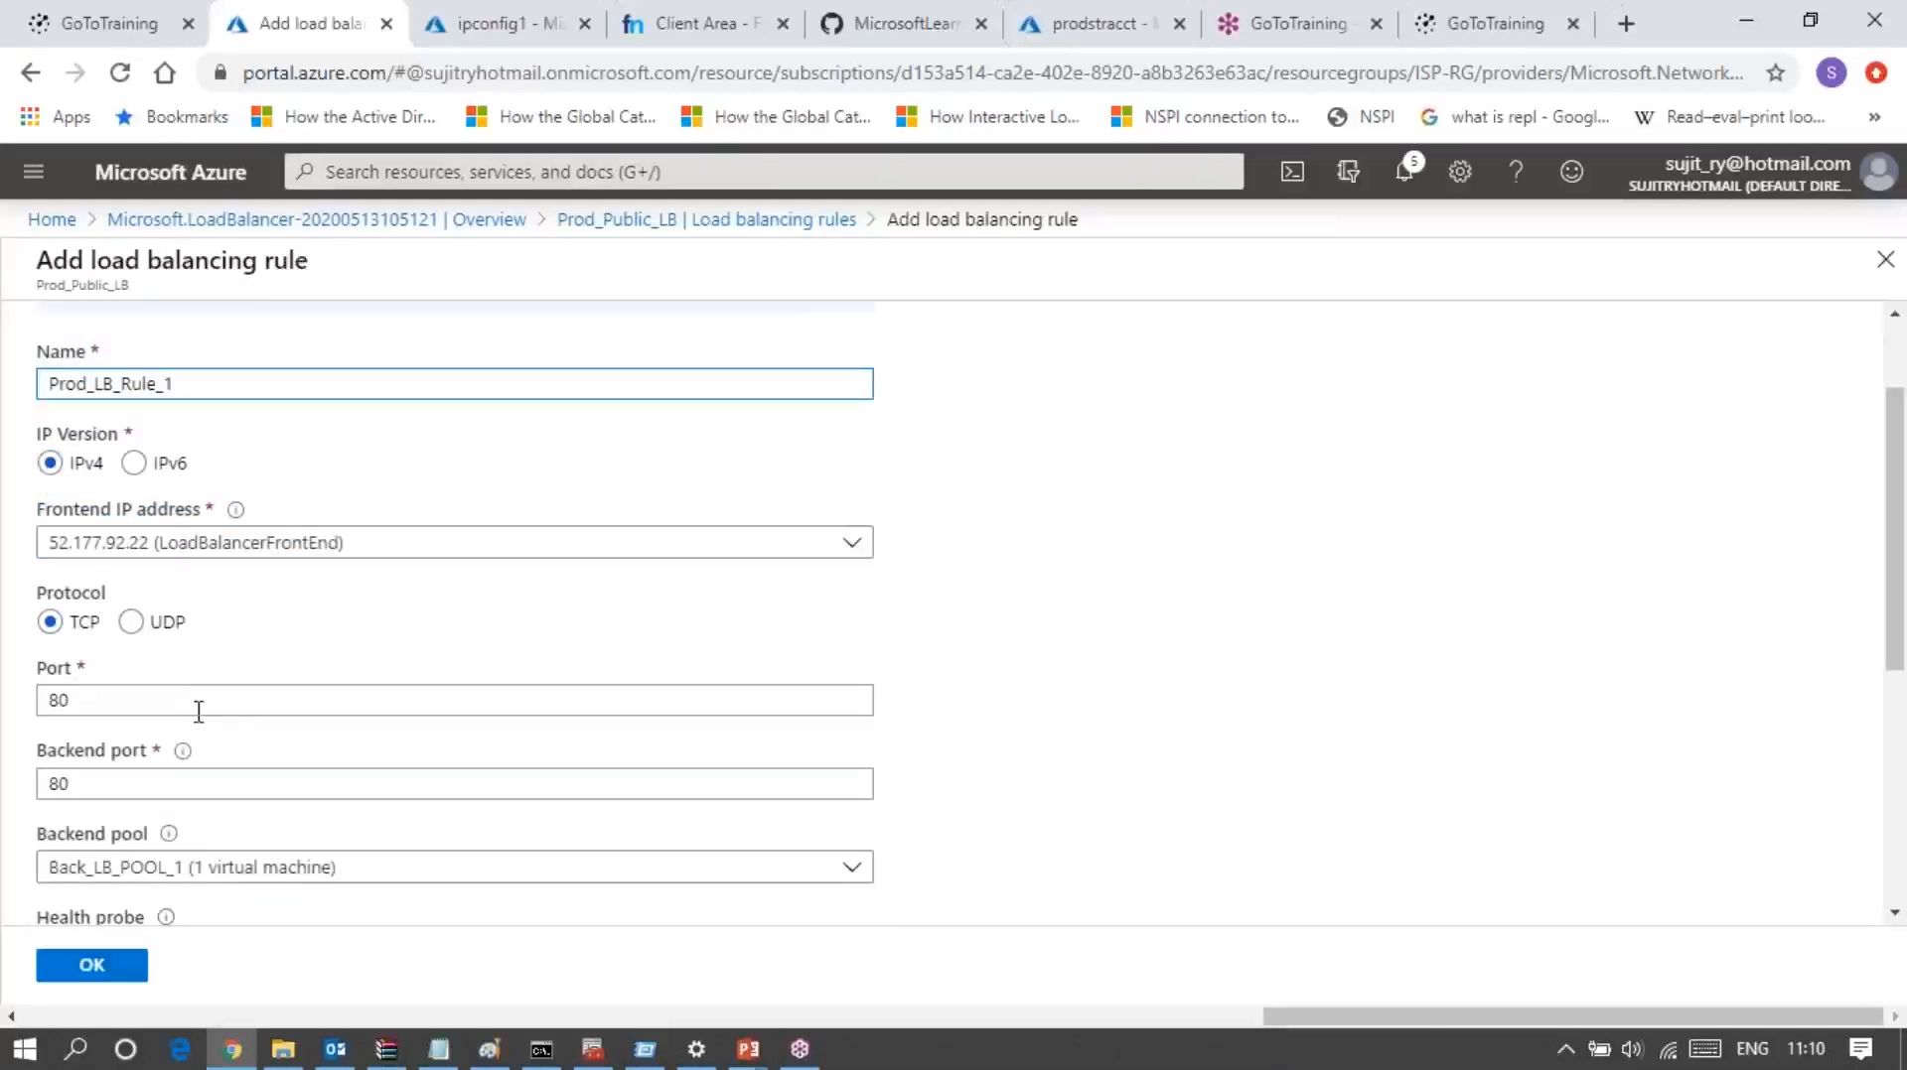
scroll(196, 711, "down", 3)
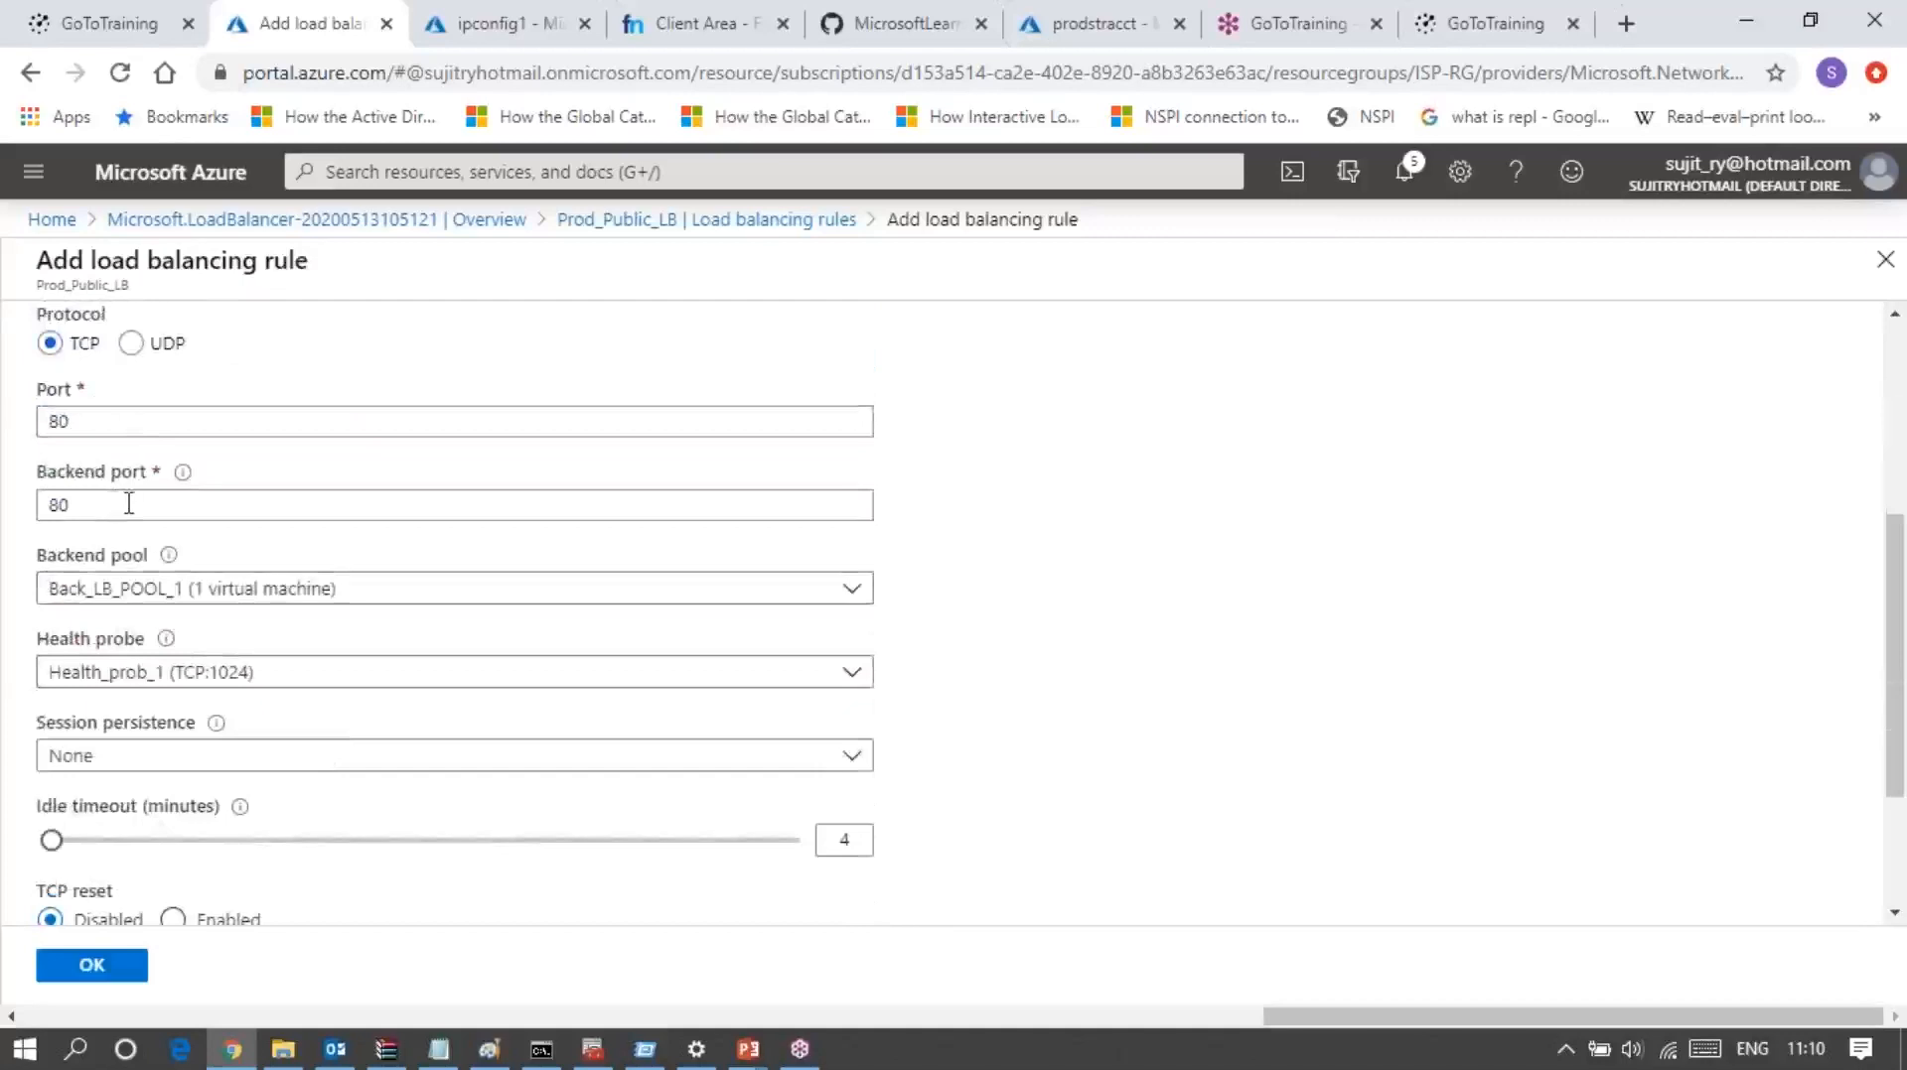
left_click(188, 596)
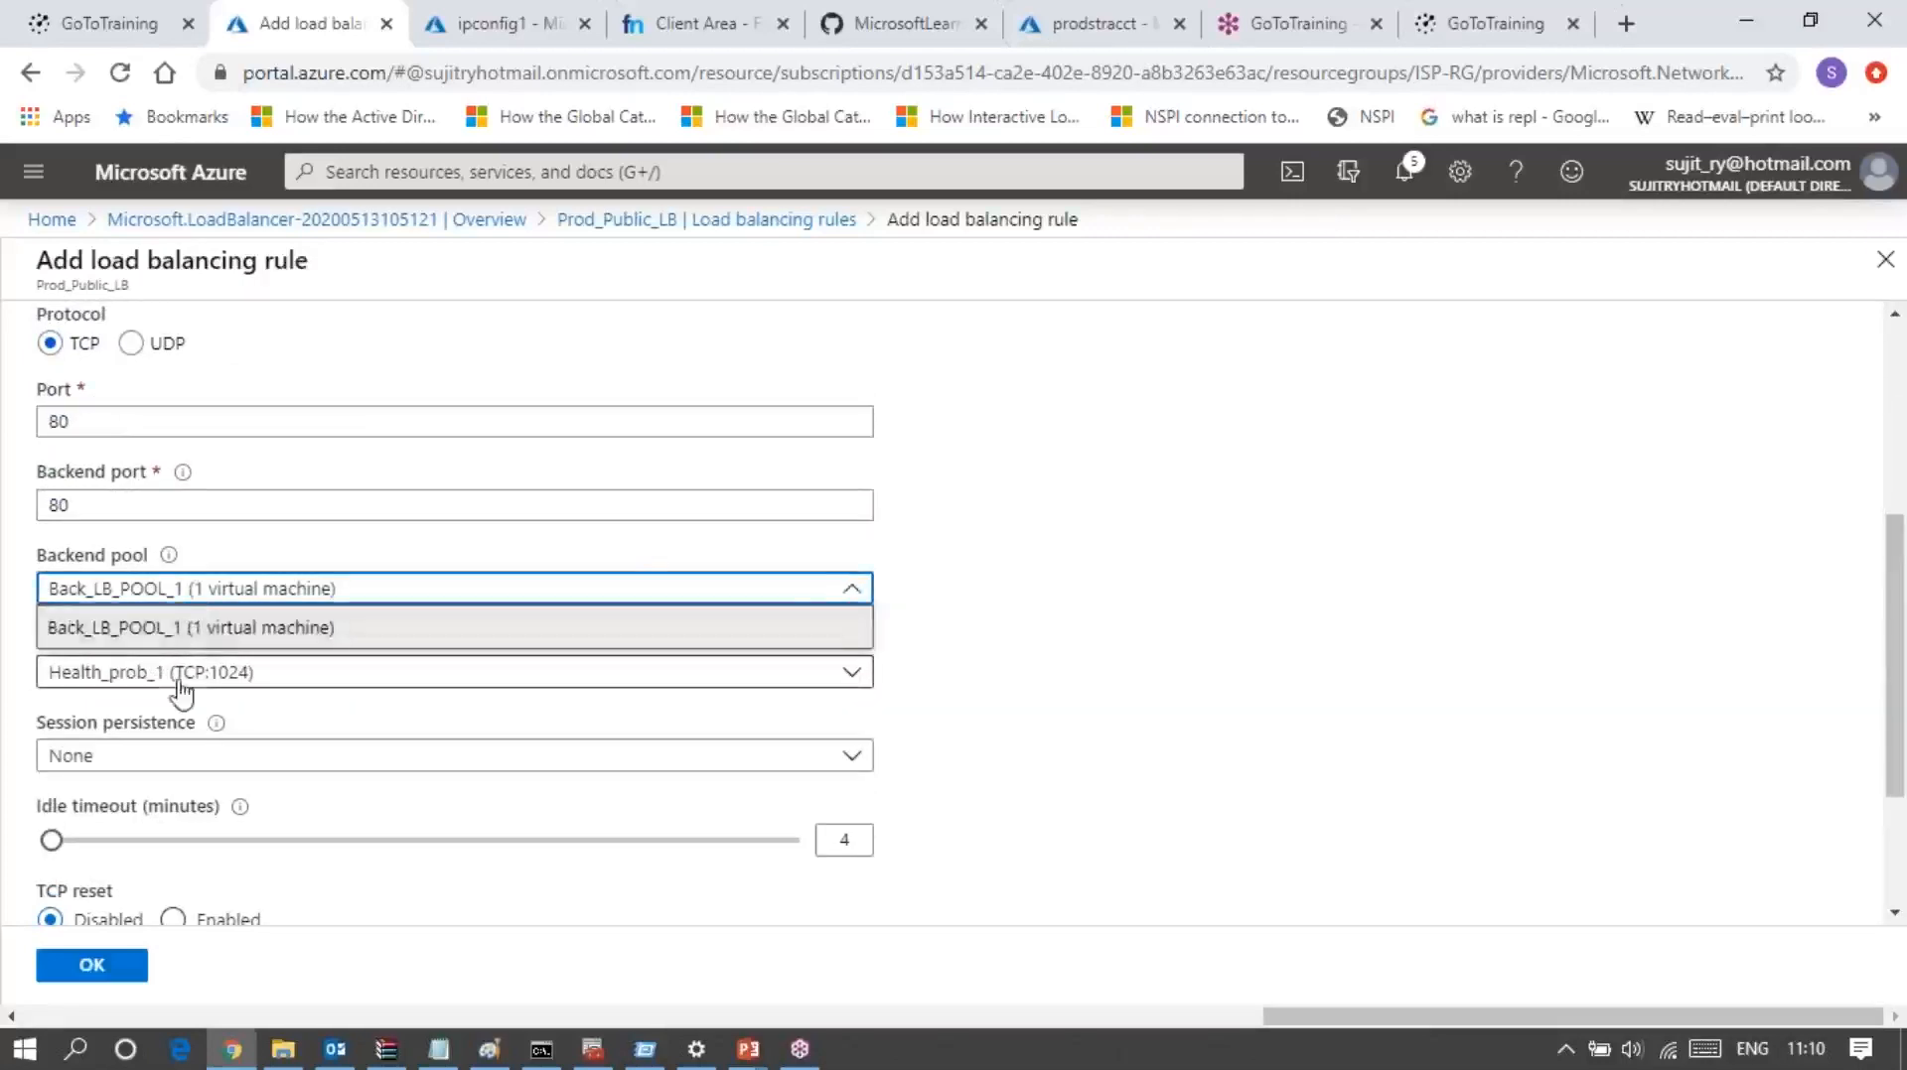
left_click(1257, 628)
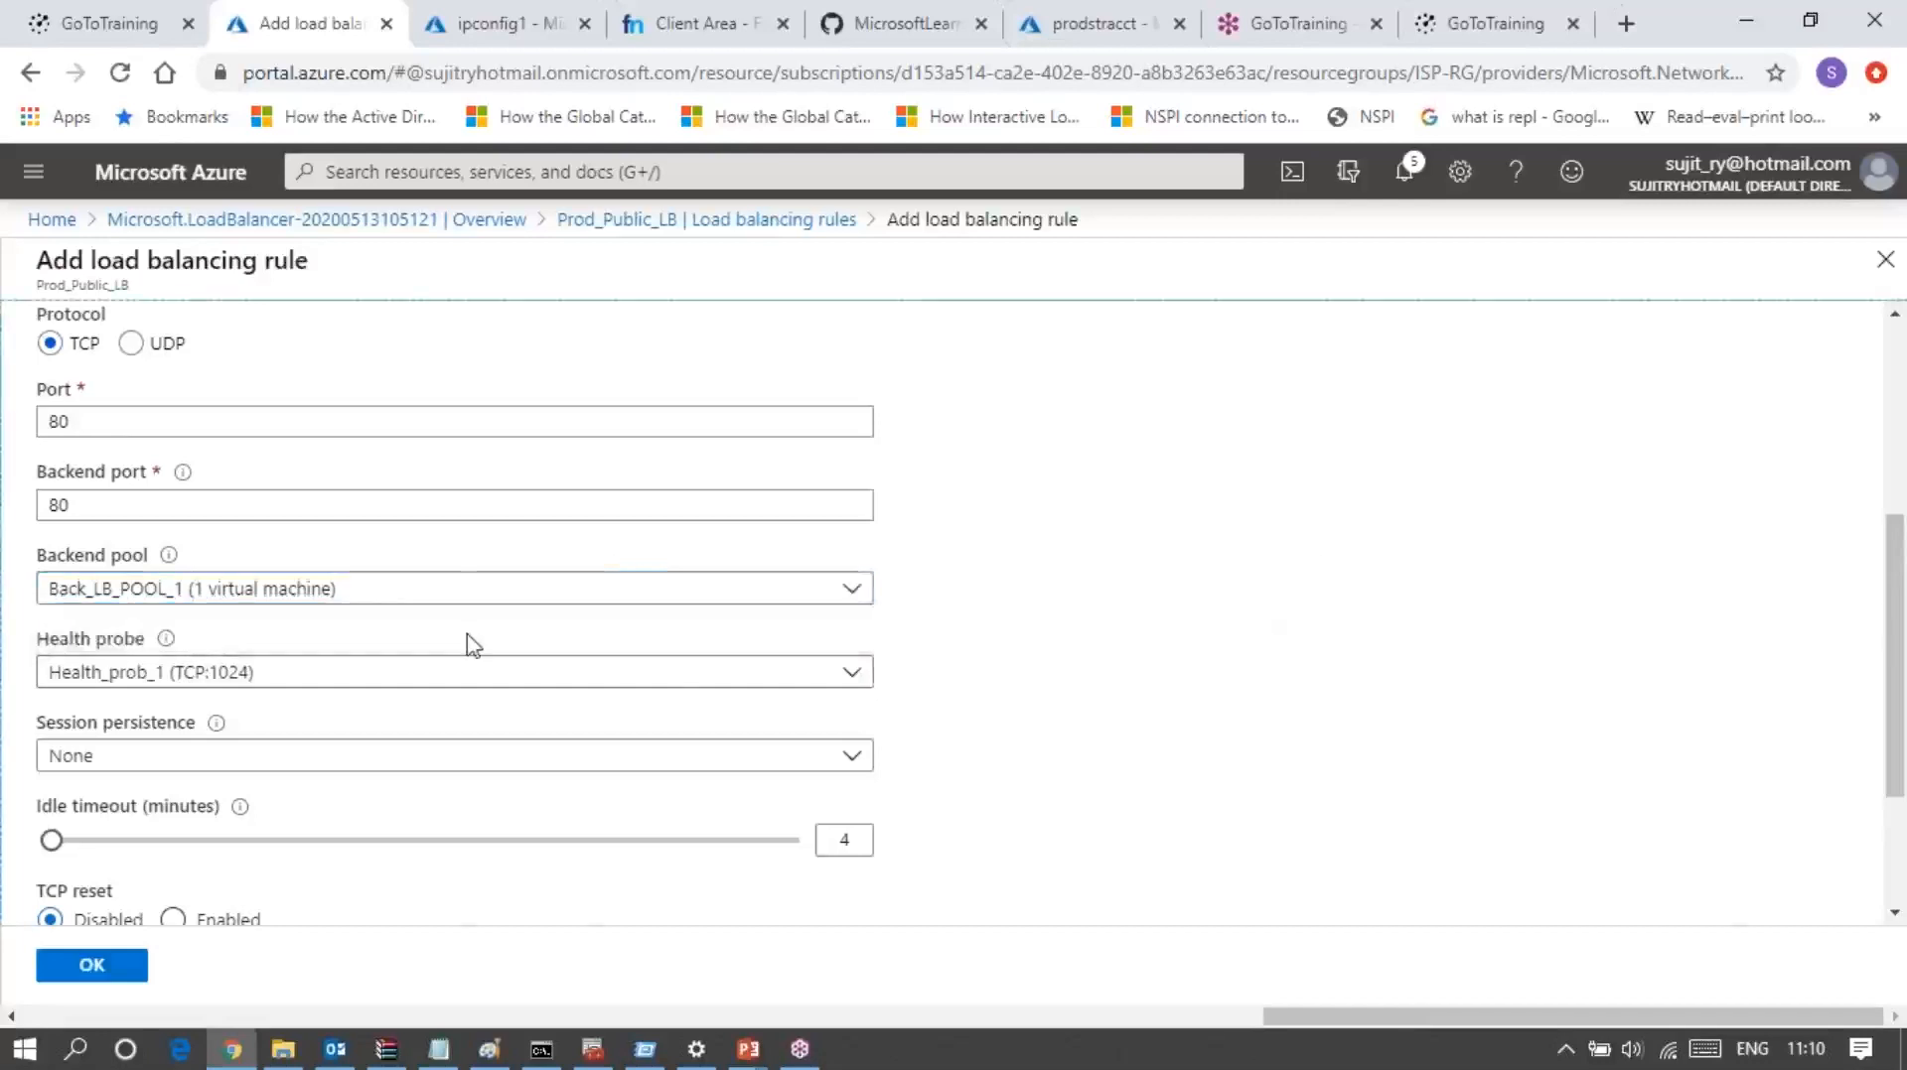
left_click(464, 592)
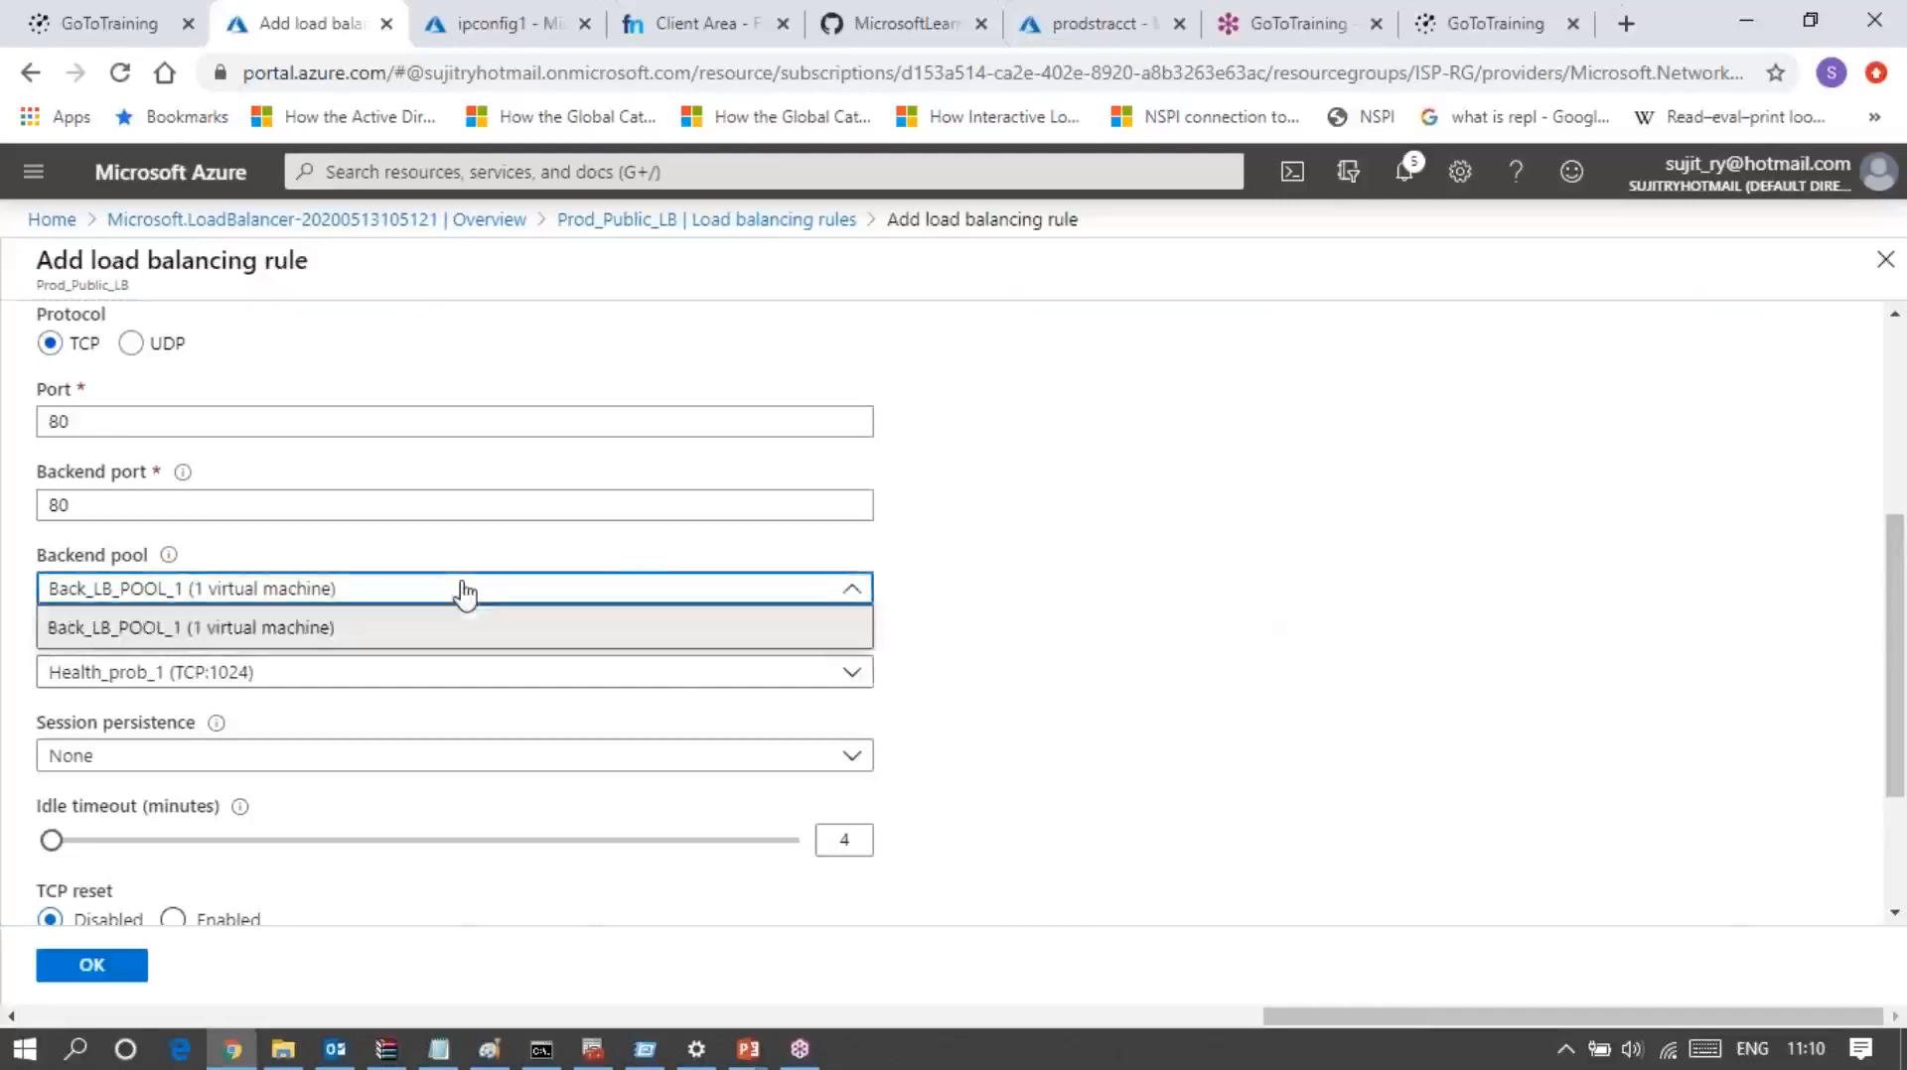
left_click(1205, 617)
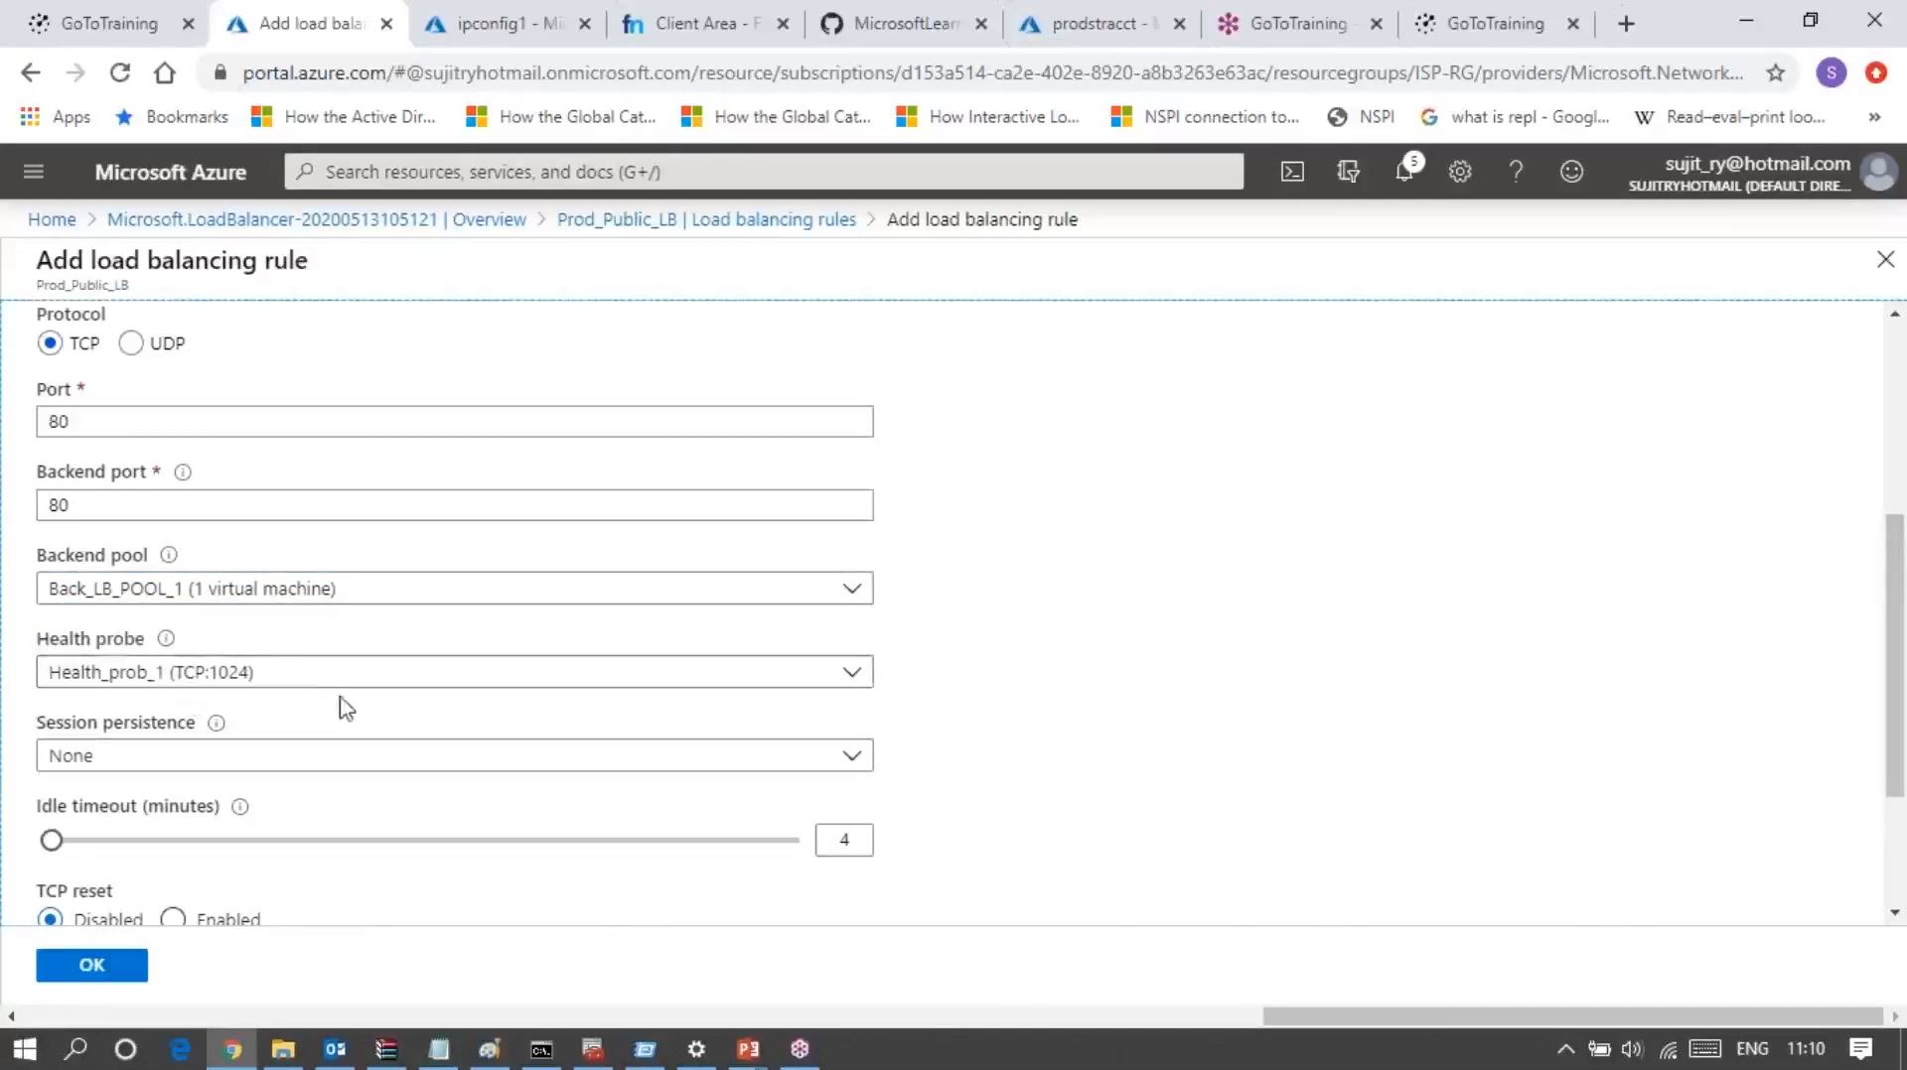
left_click(357, 765)
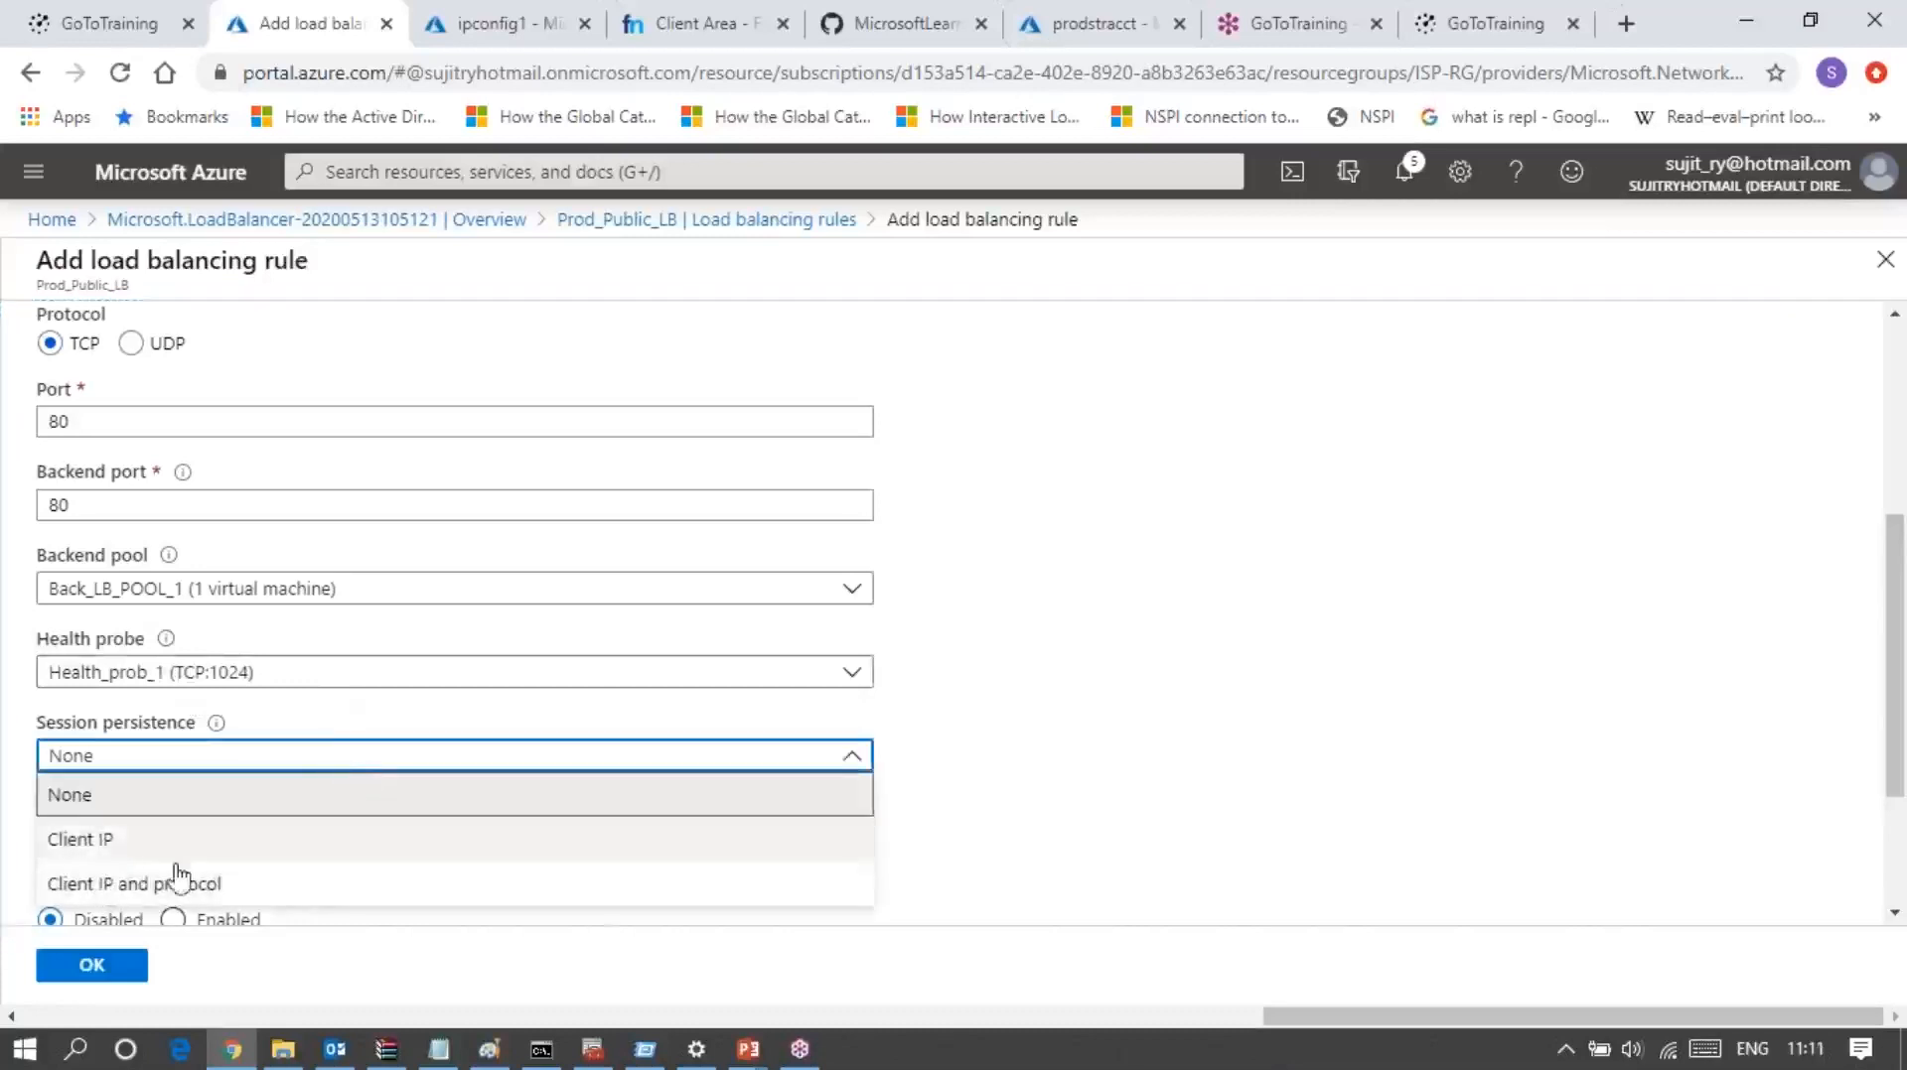
left_click(1363, 733)
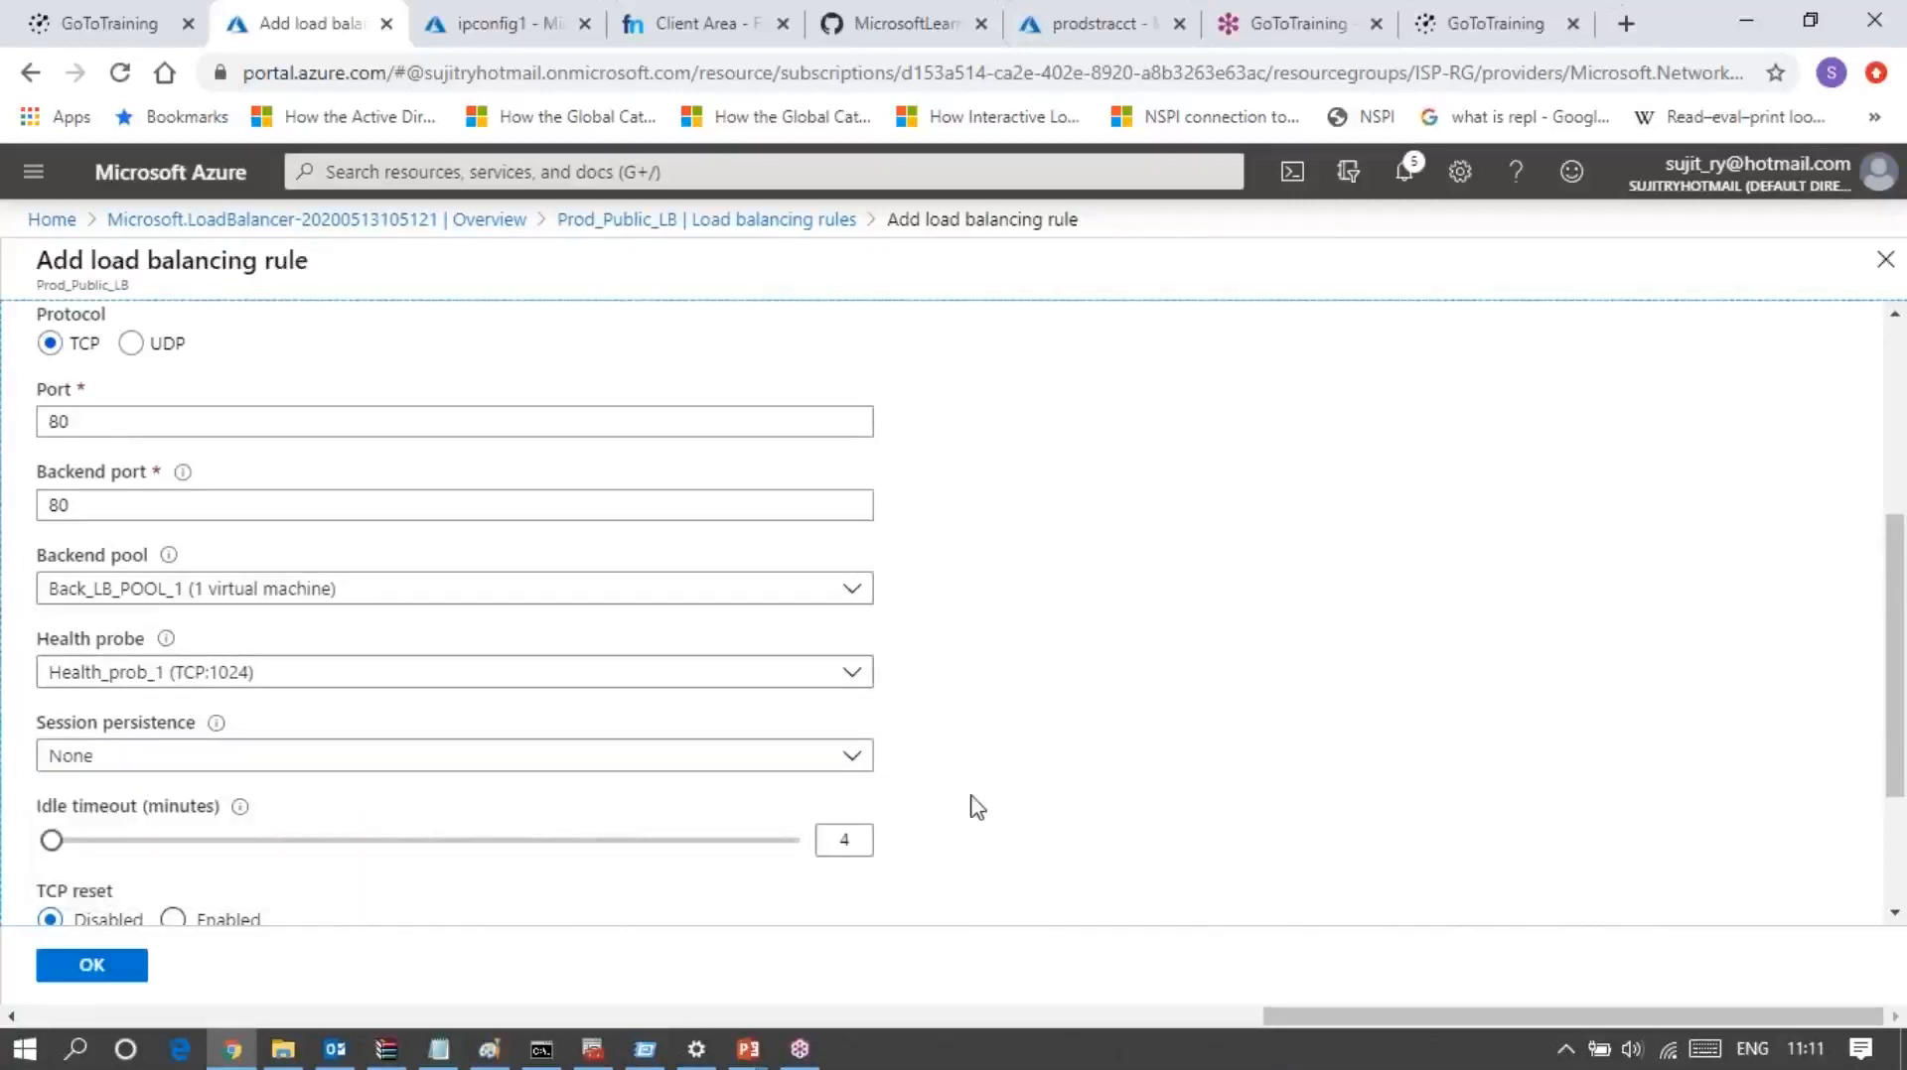
scroll(970, 804, "down", 2)
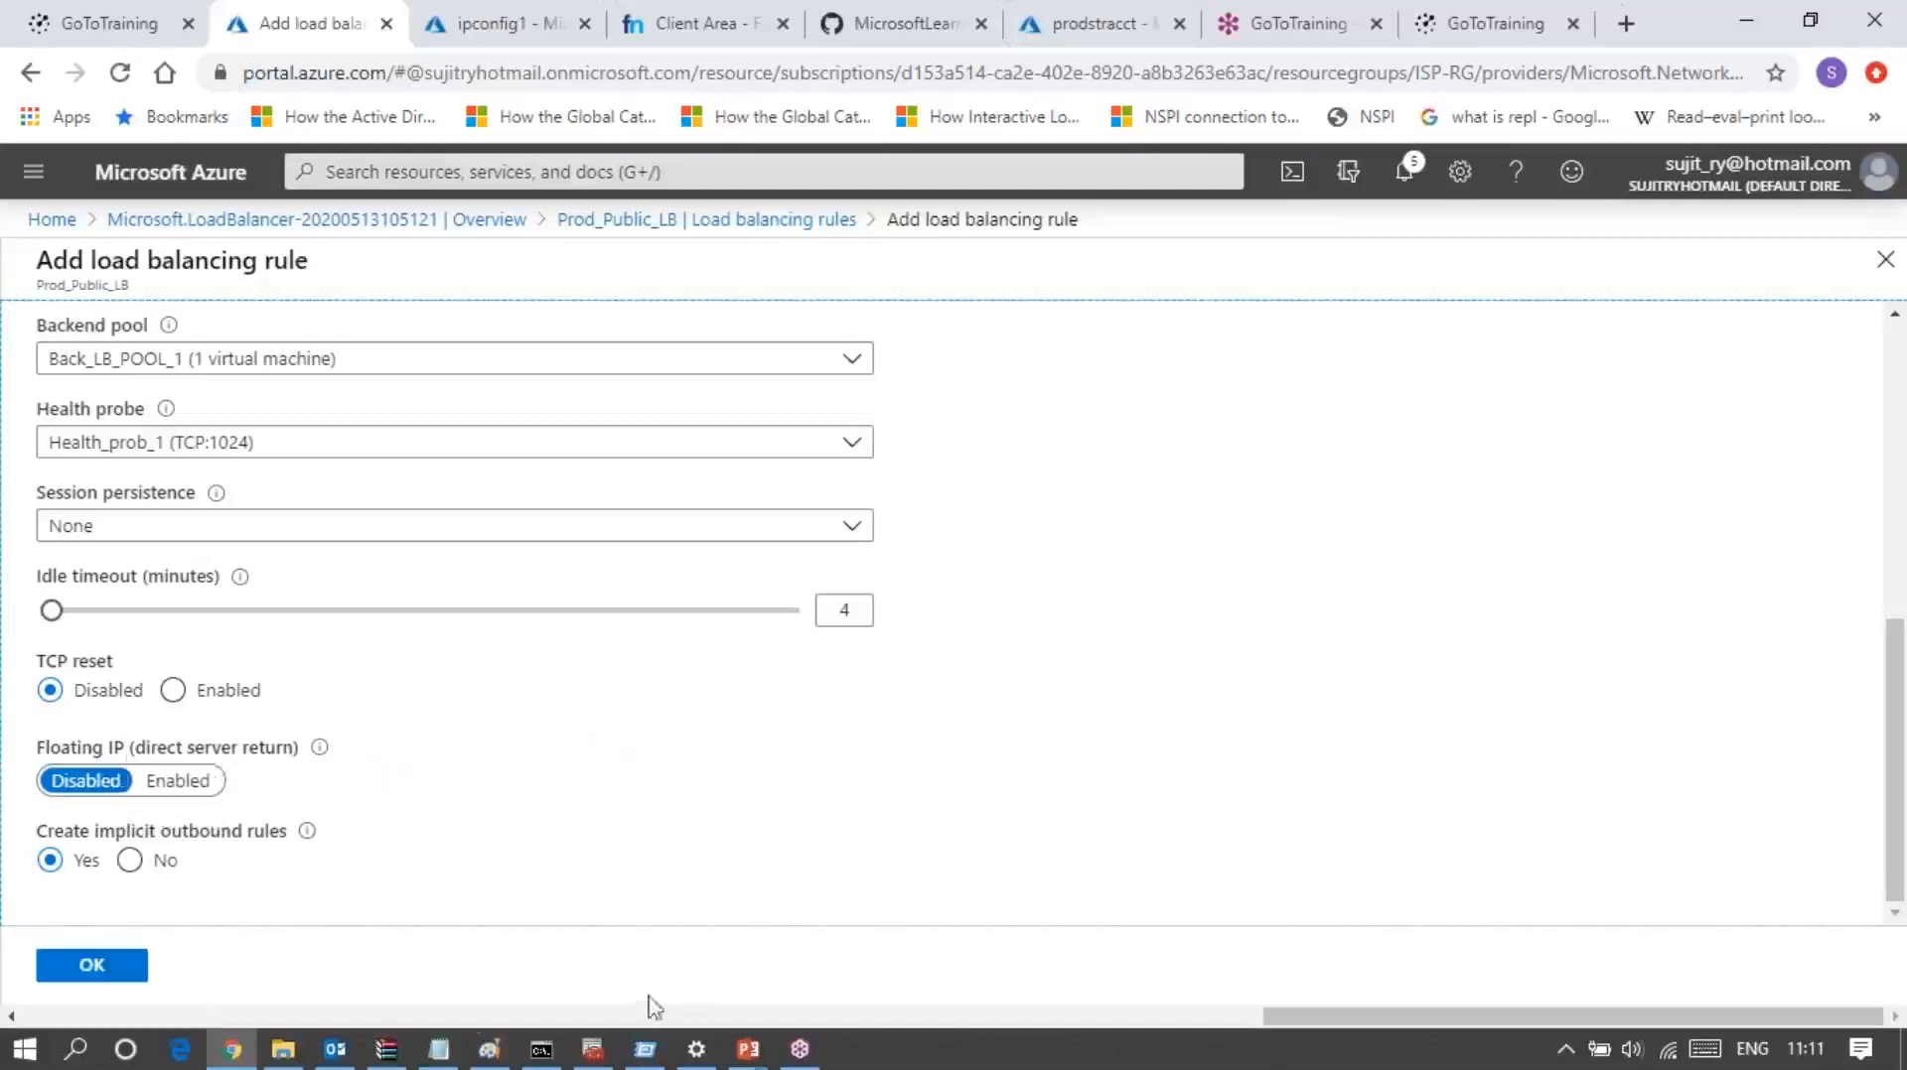
Step: Switch to Paint to view the diagram of the public and internal load balancers
left_click(488, 1050)
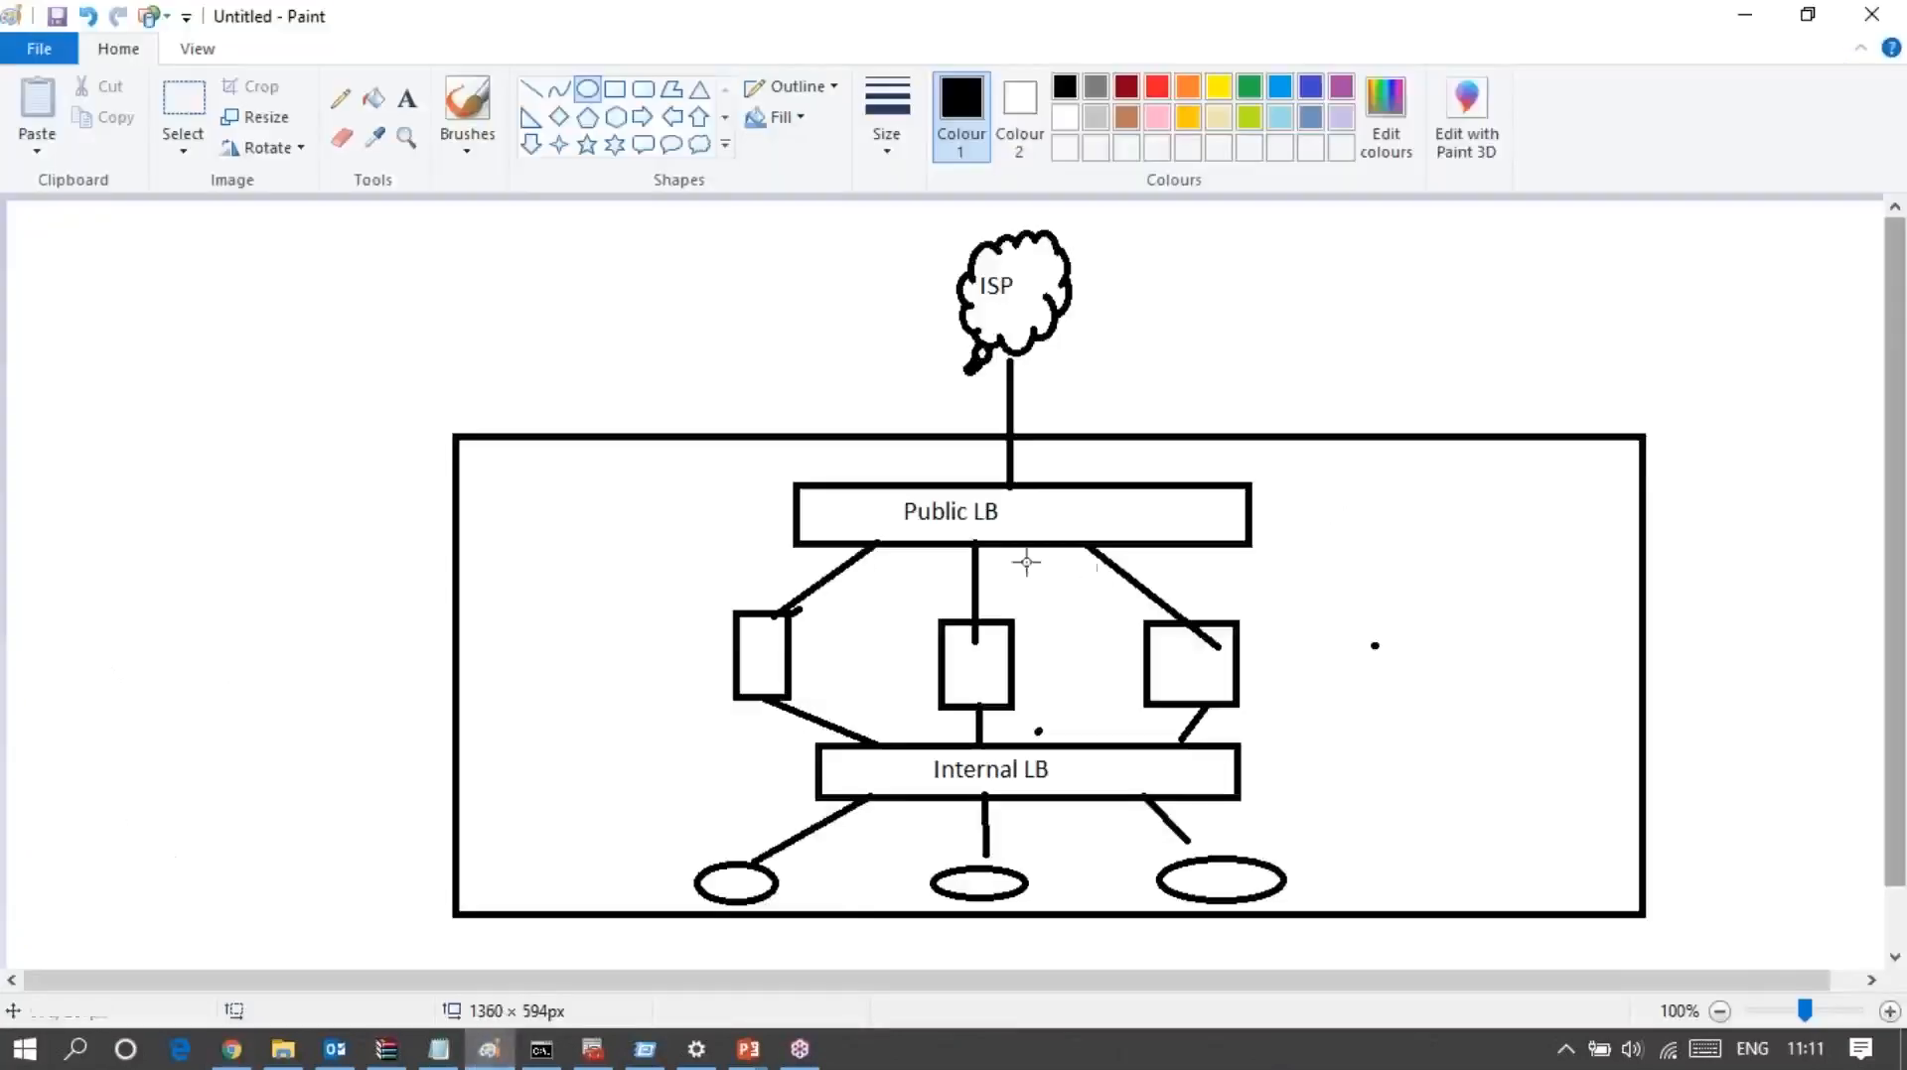
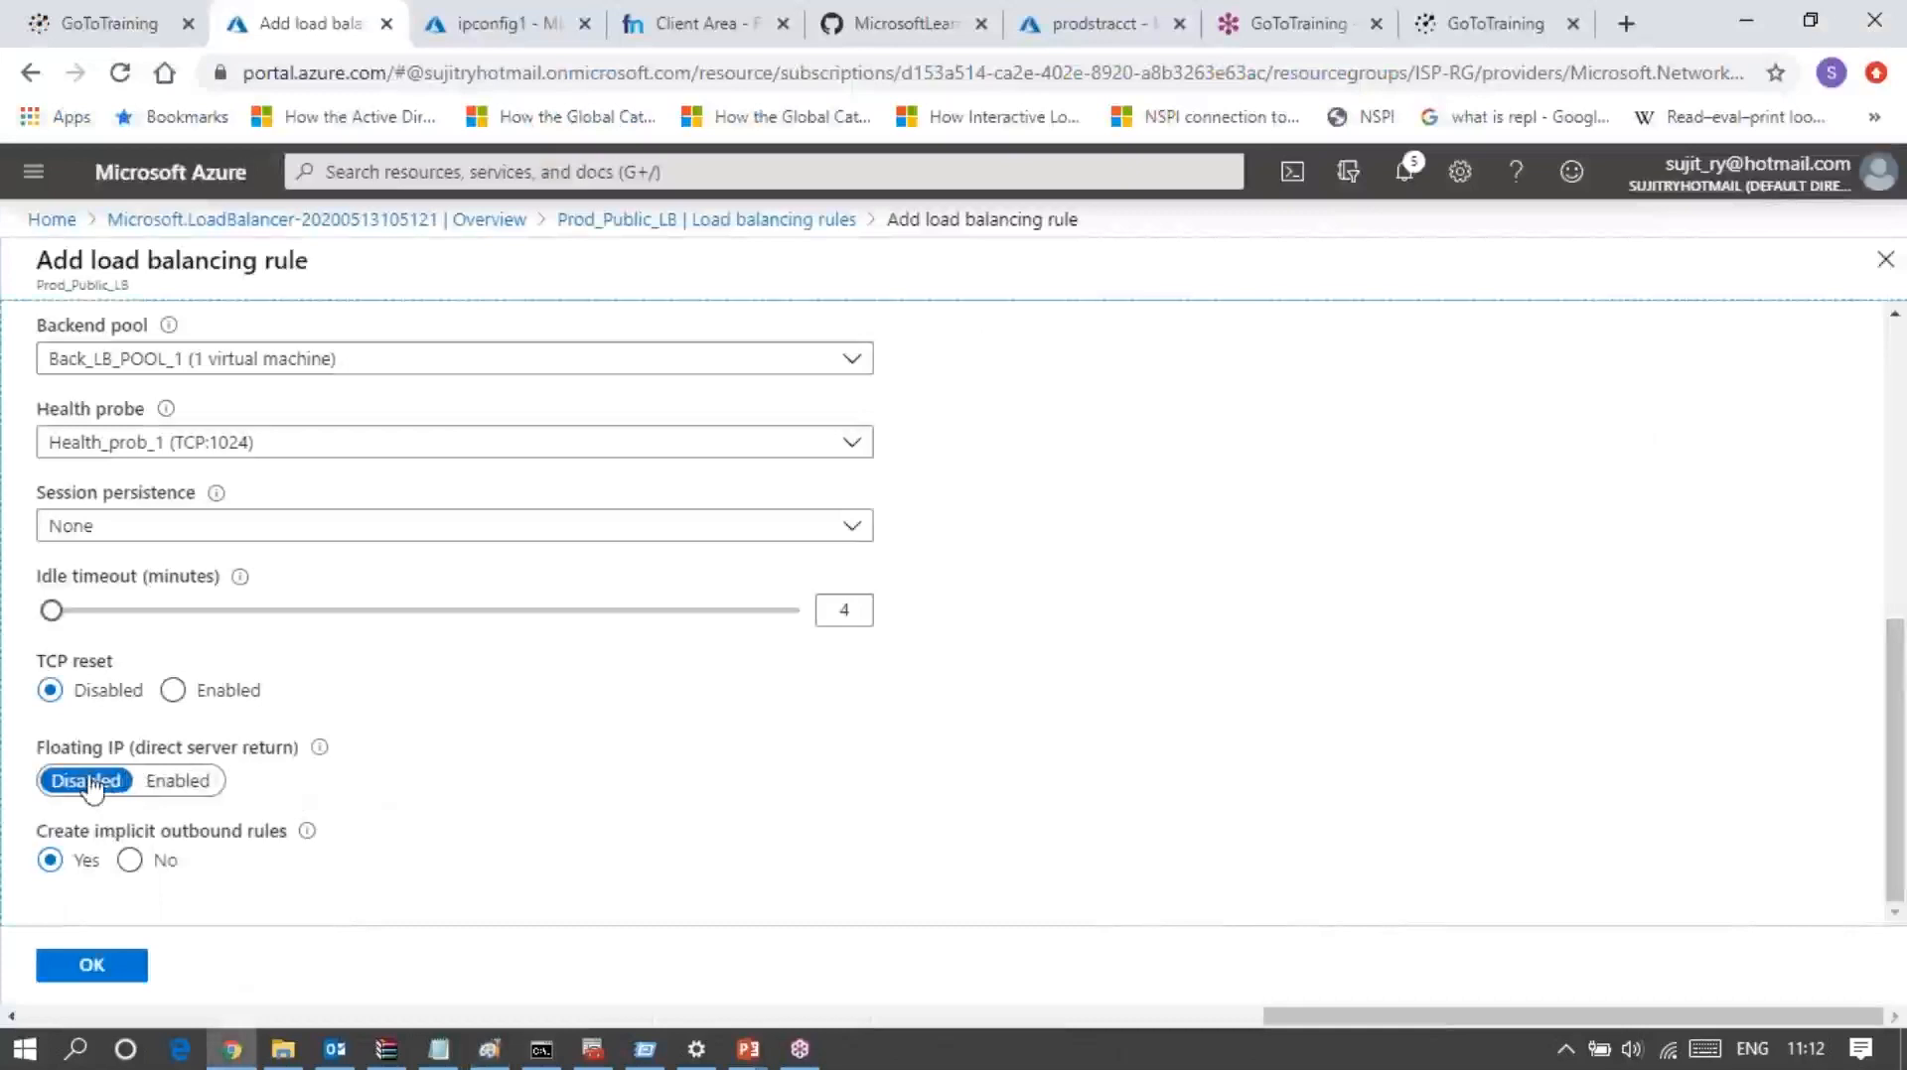
Step: Keep floating IP disabled and implicit outbound rules set to Yes, and create the load balancing rule
left_click(167, 800)
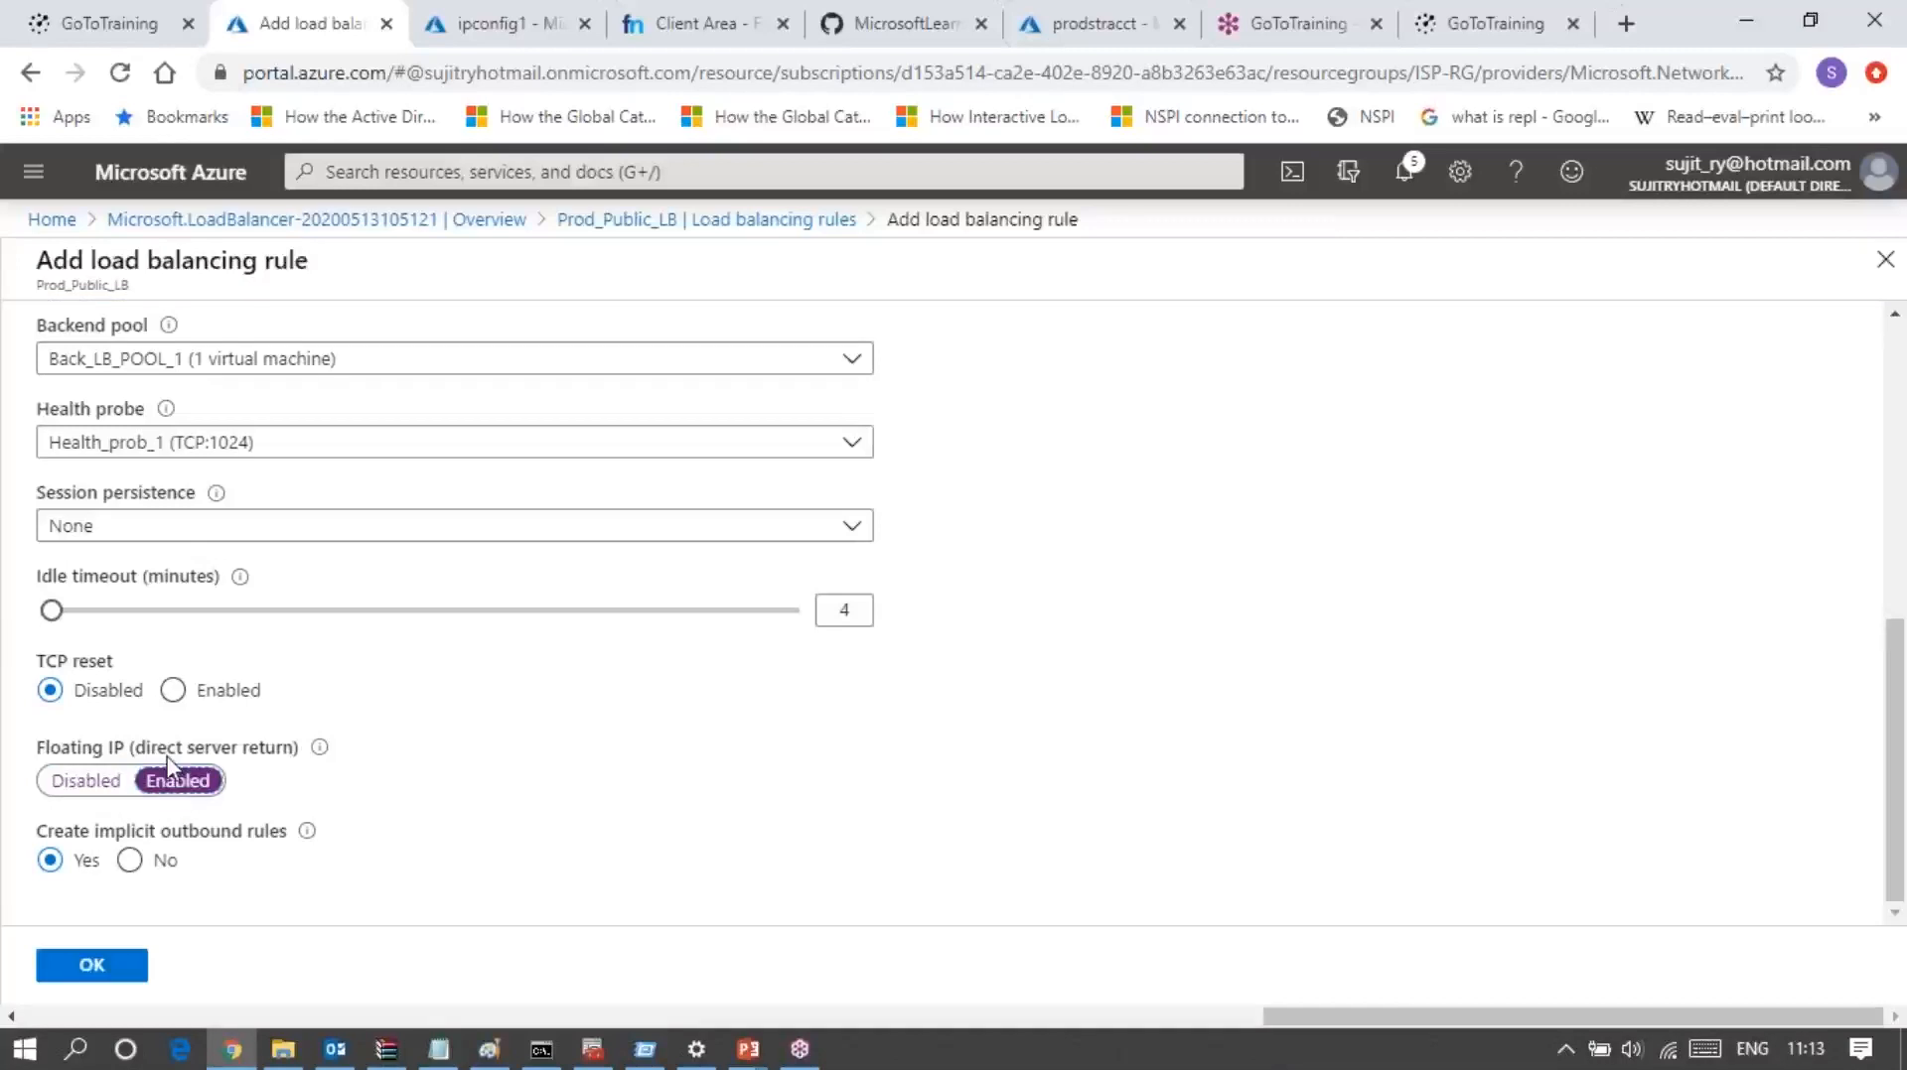
left_click(74, 780)
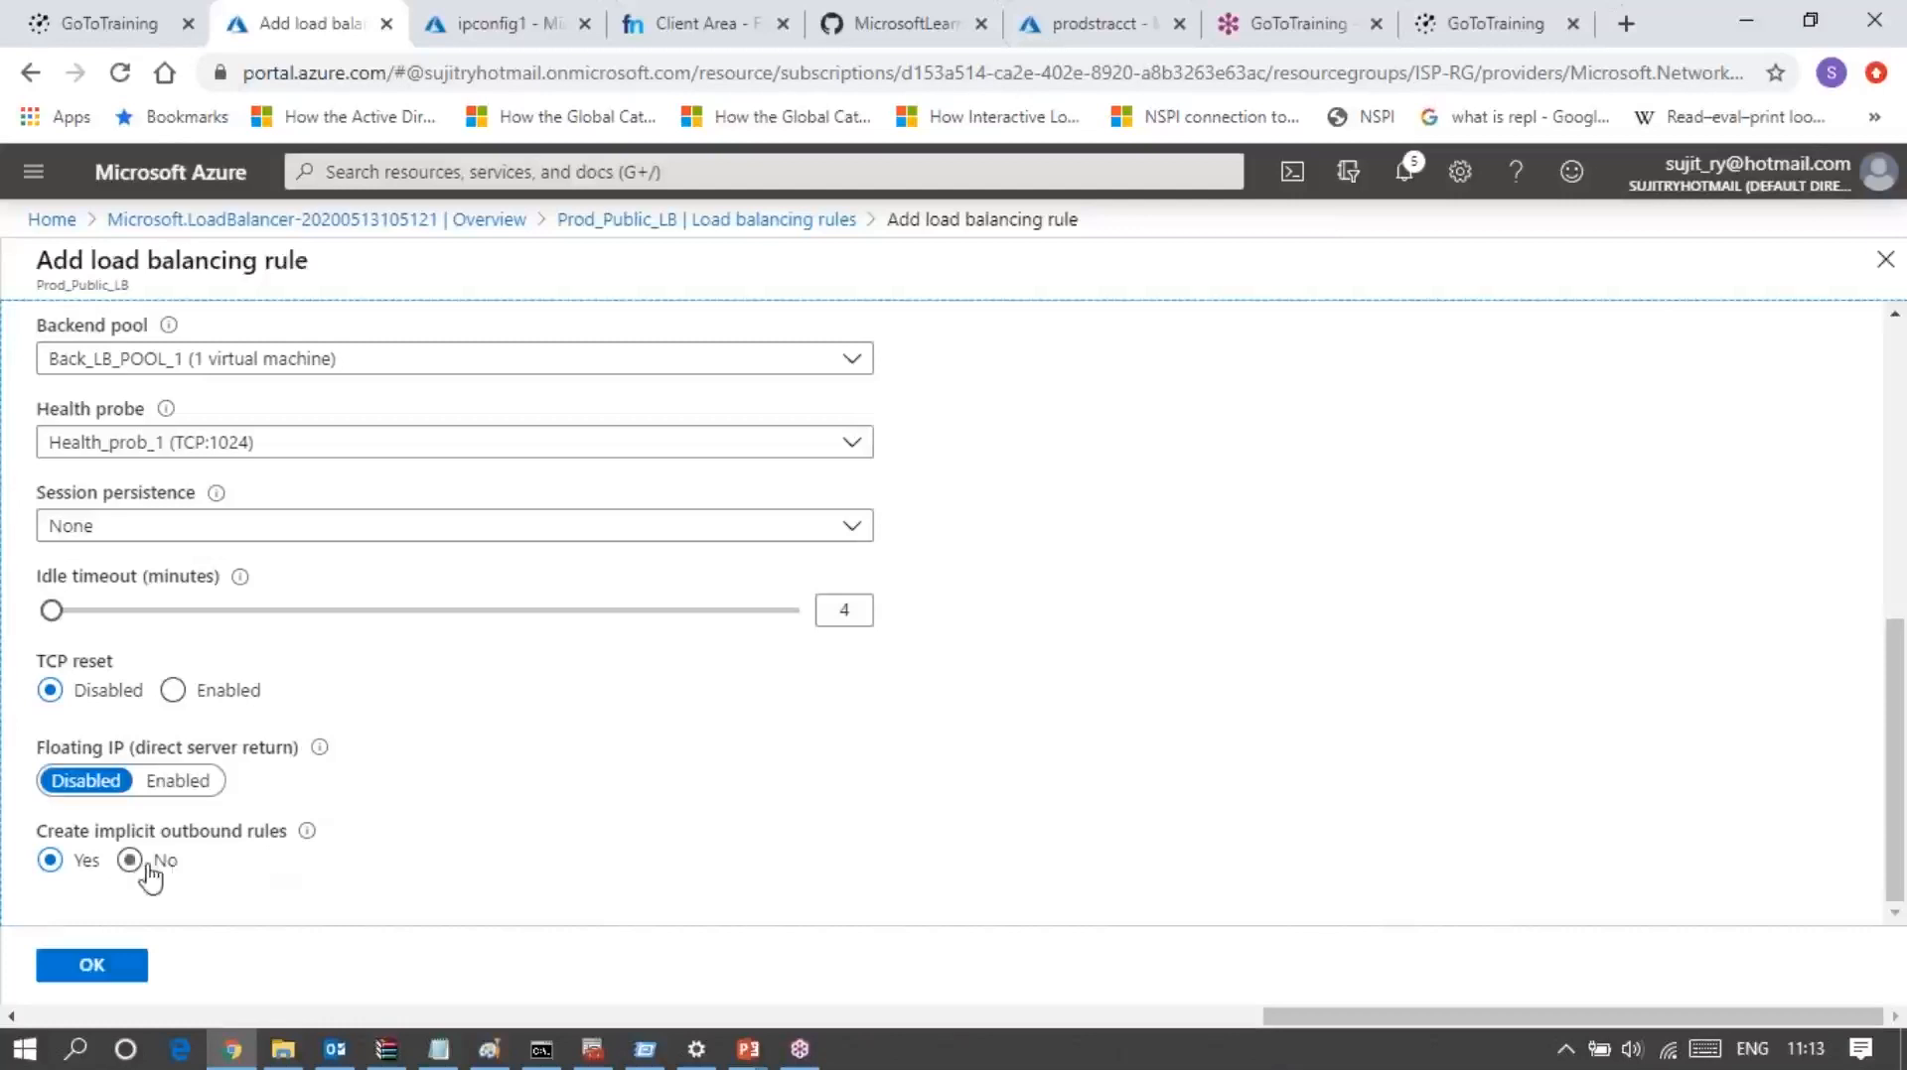
left_click(52, 862)
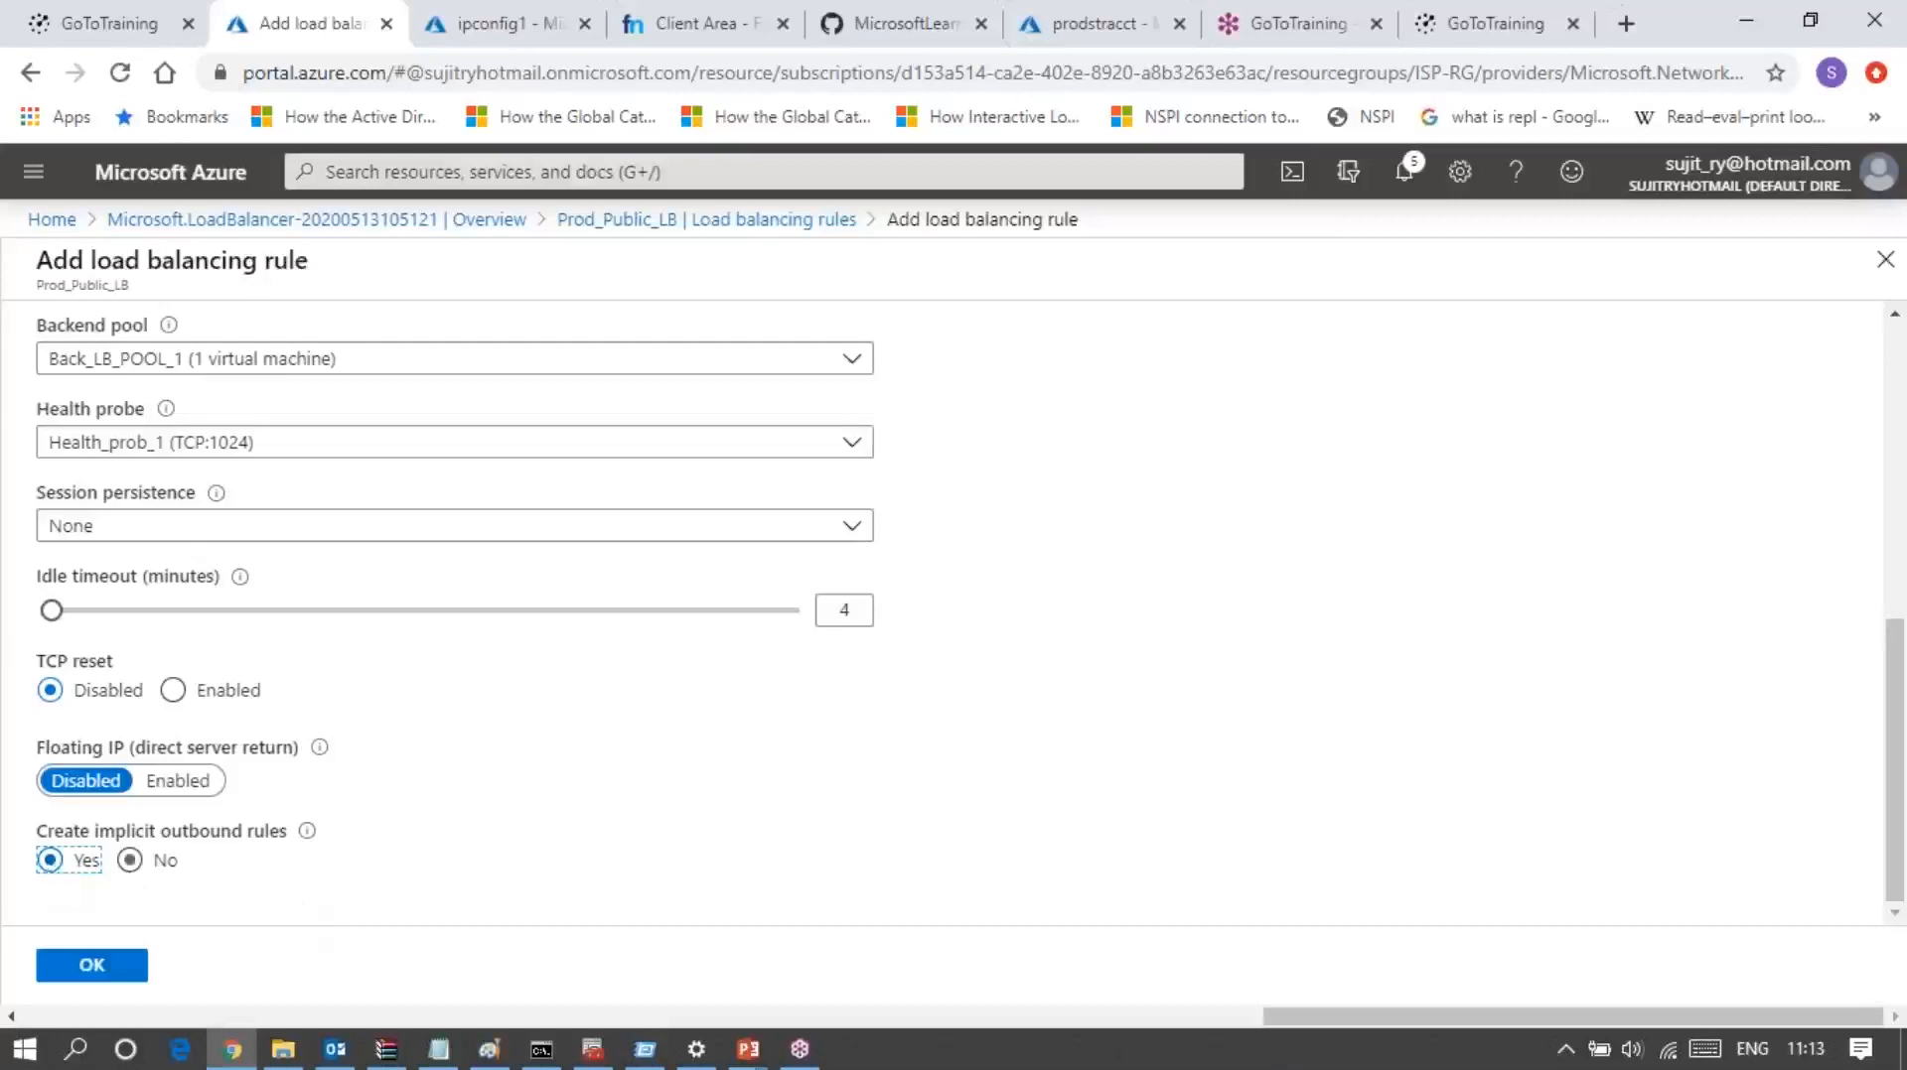
left_click(127, 870)
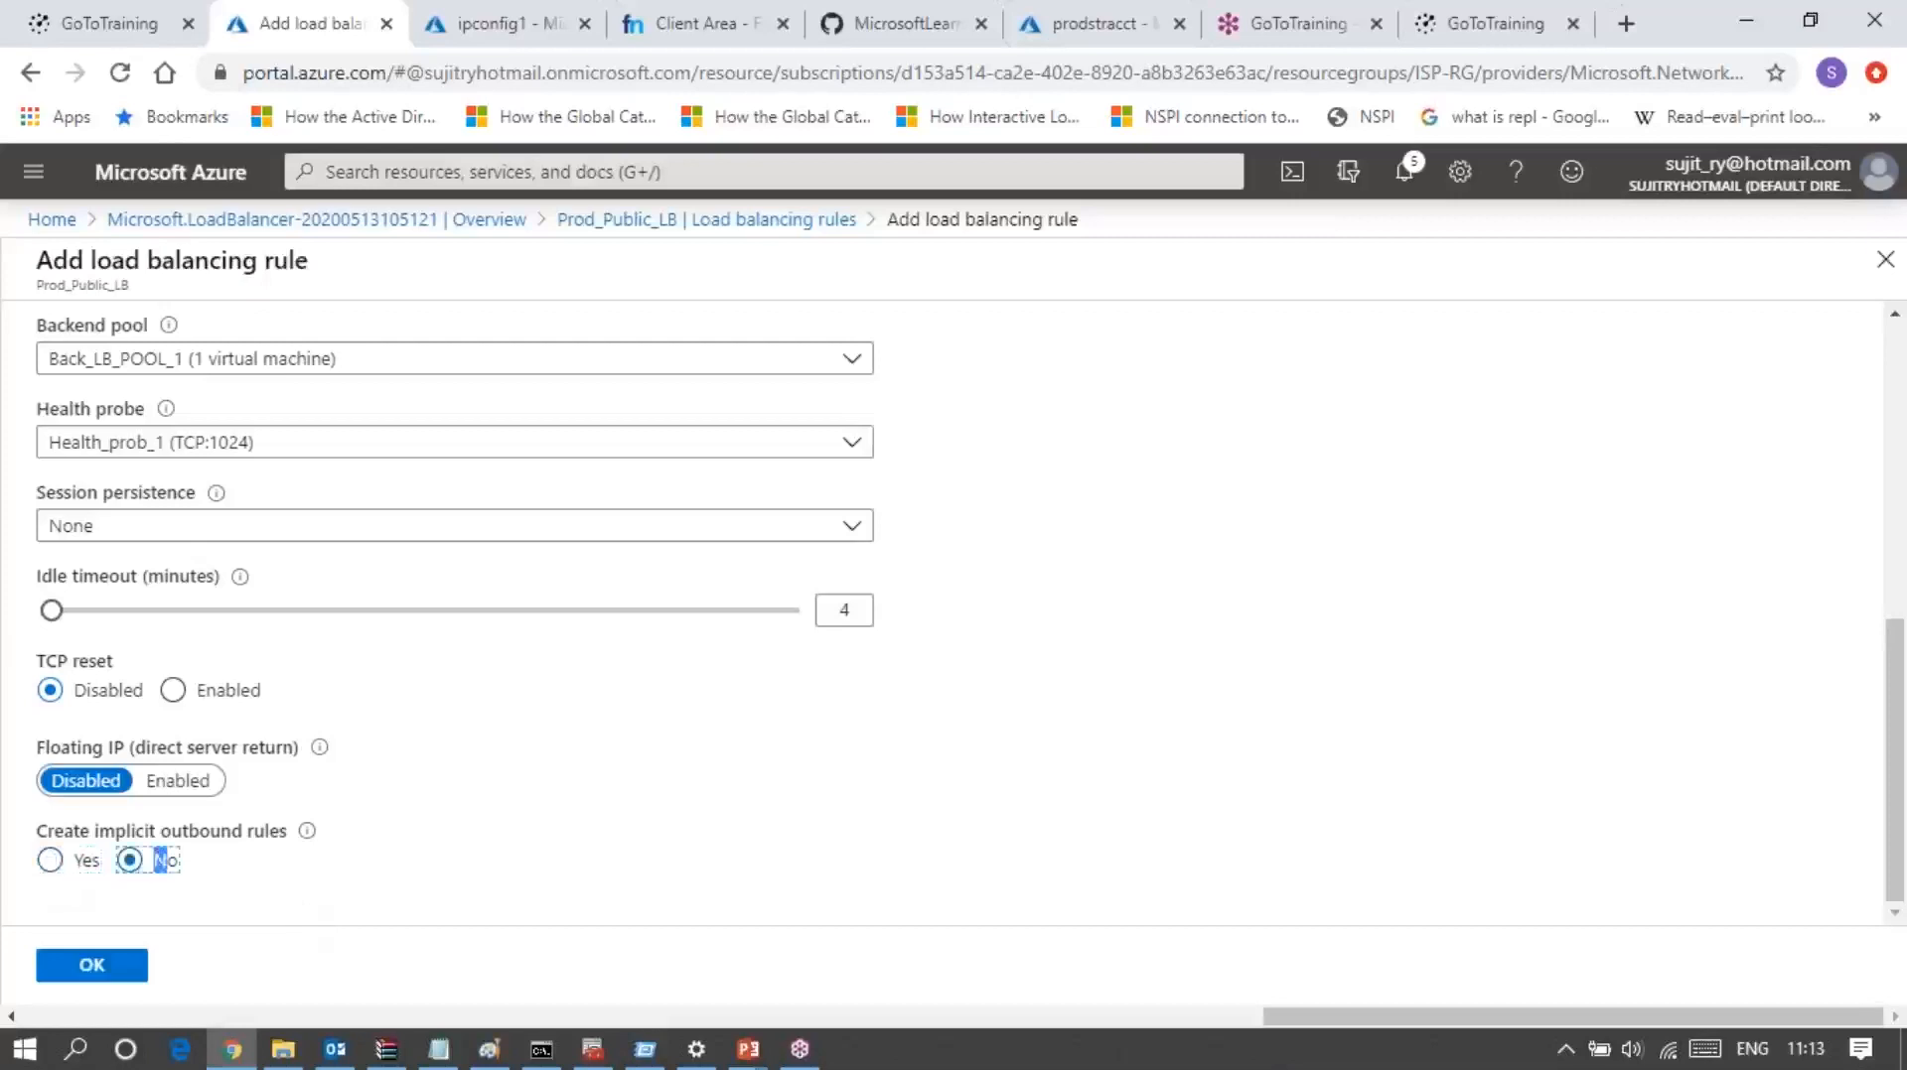
left_click(562, 906)
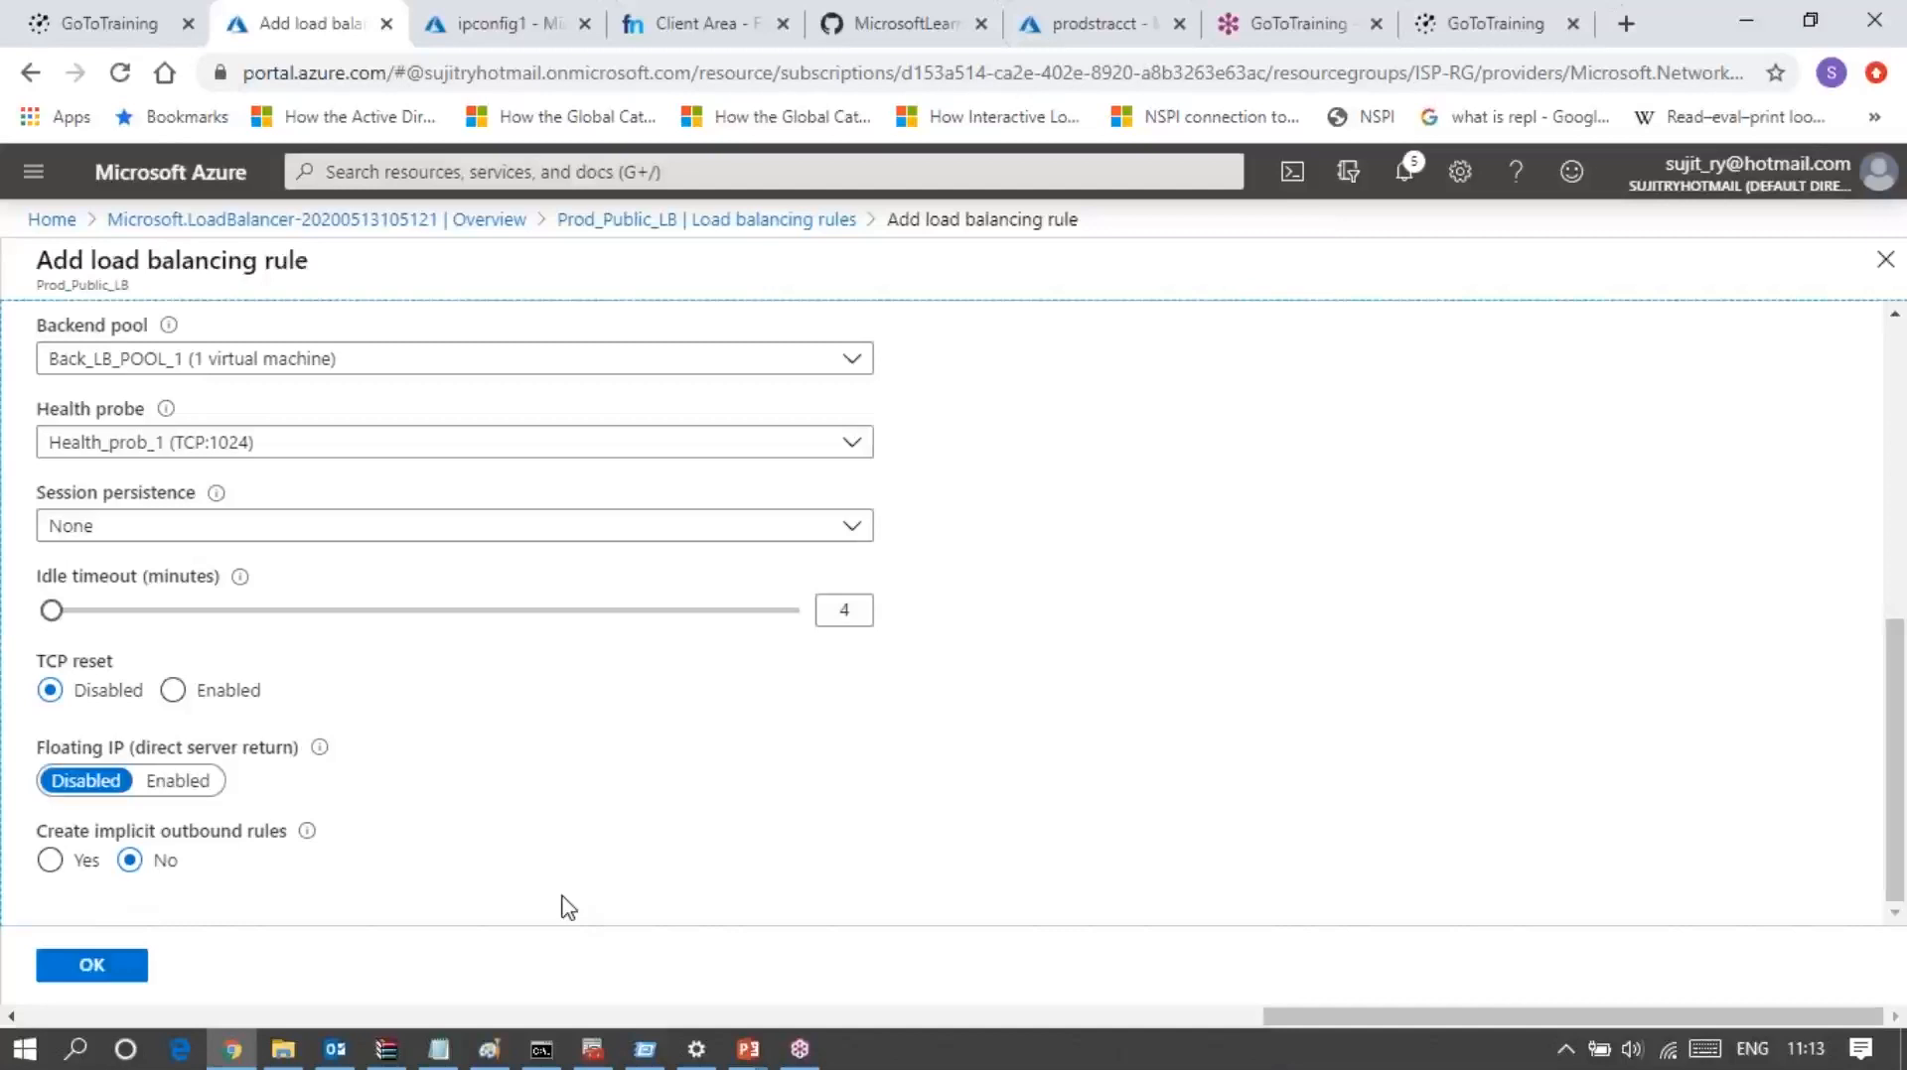
left_click(49, 862)
left_click(99, 965)
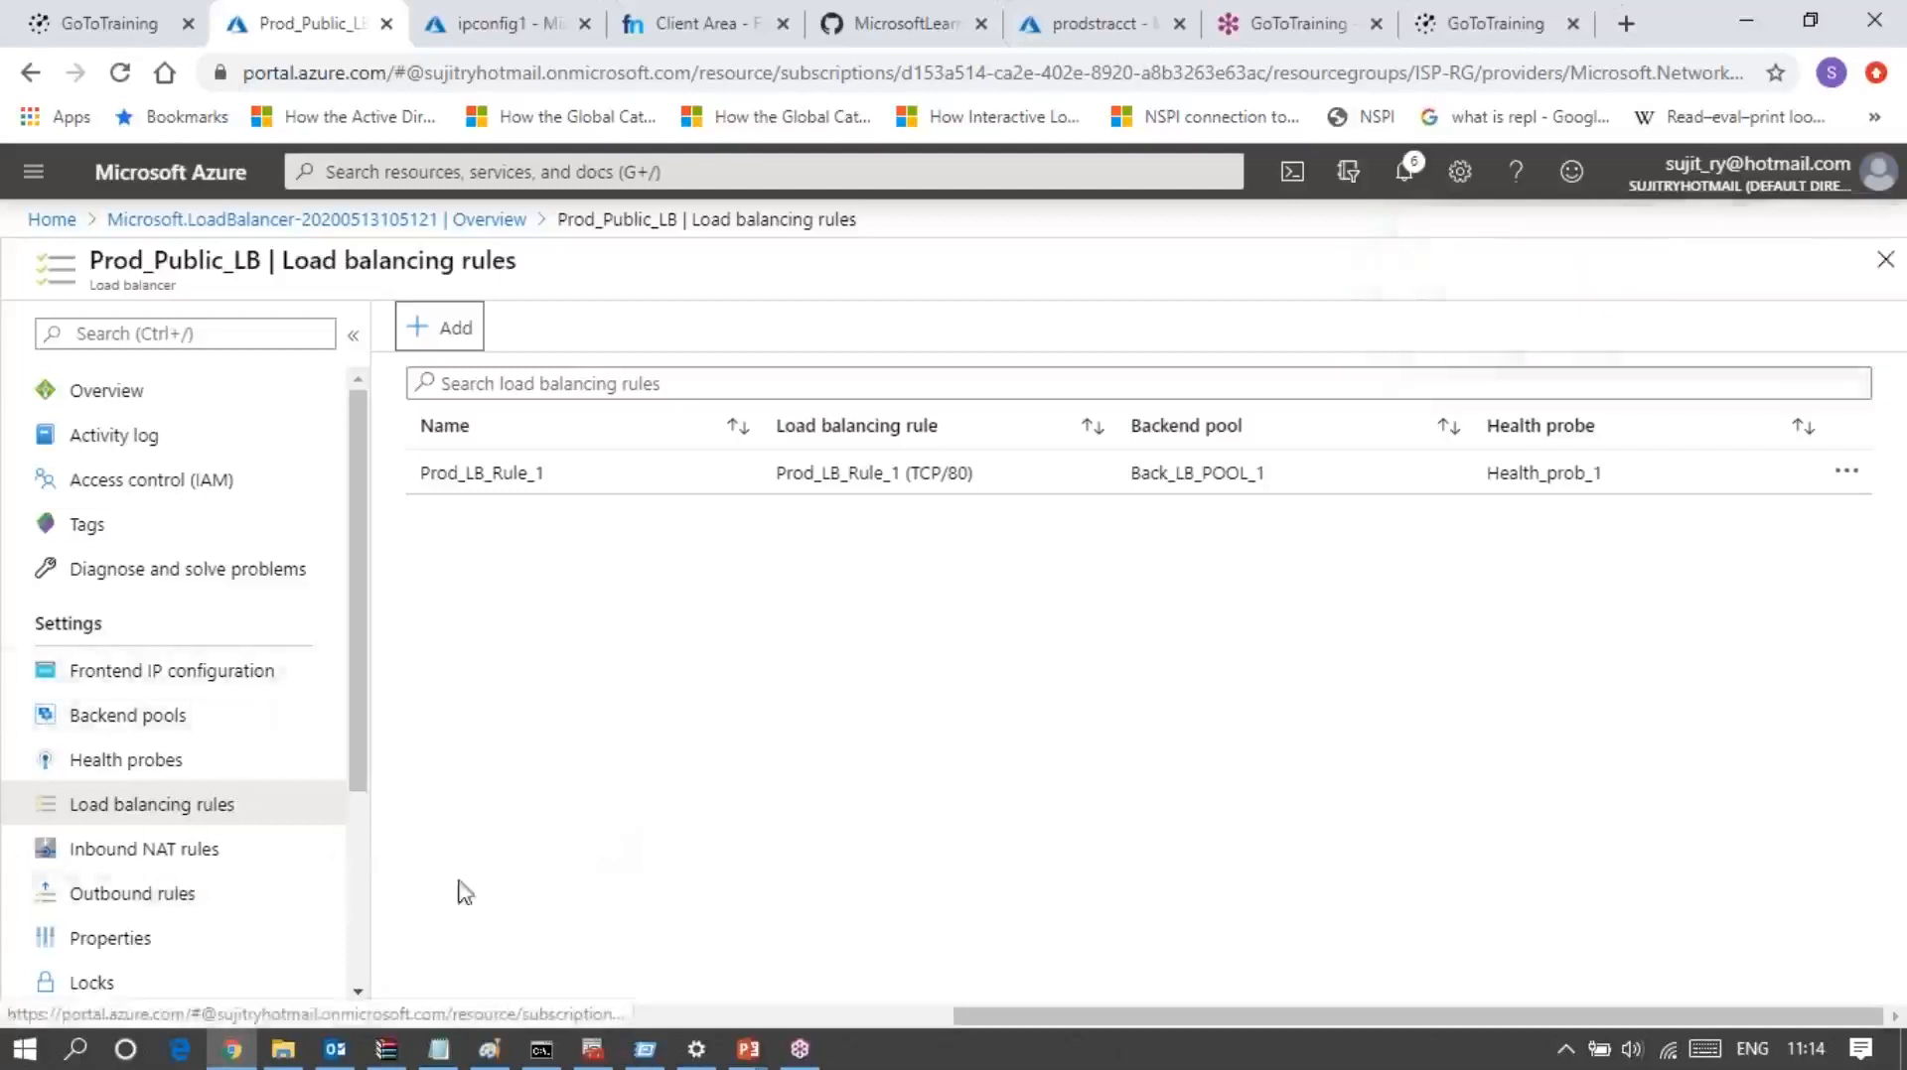
Step: Start a new inbound NAT rule for Prod_Public_LB and set its service to RDP
left_click(137, 854)
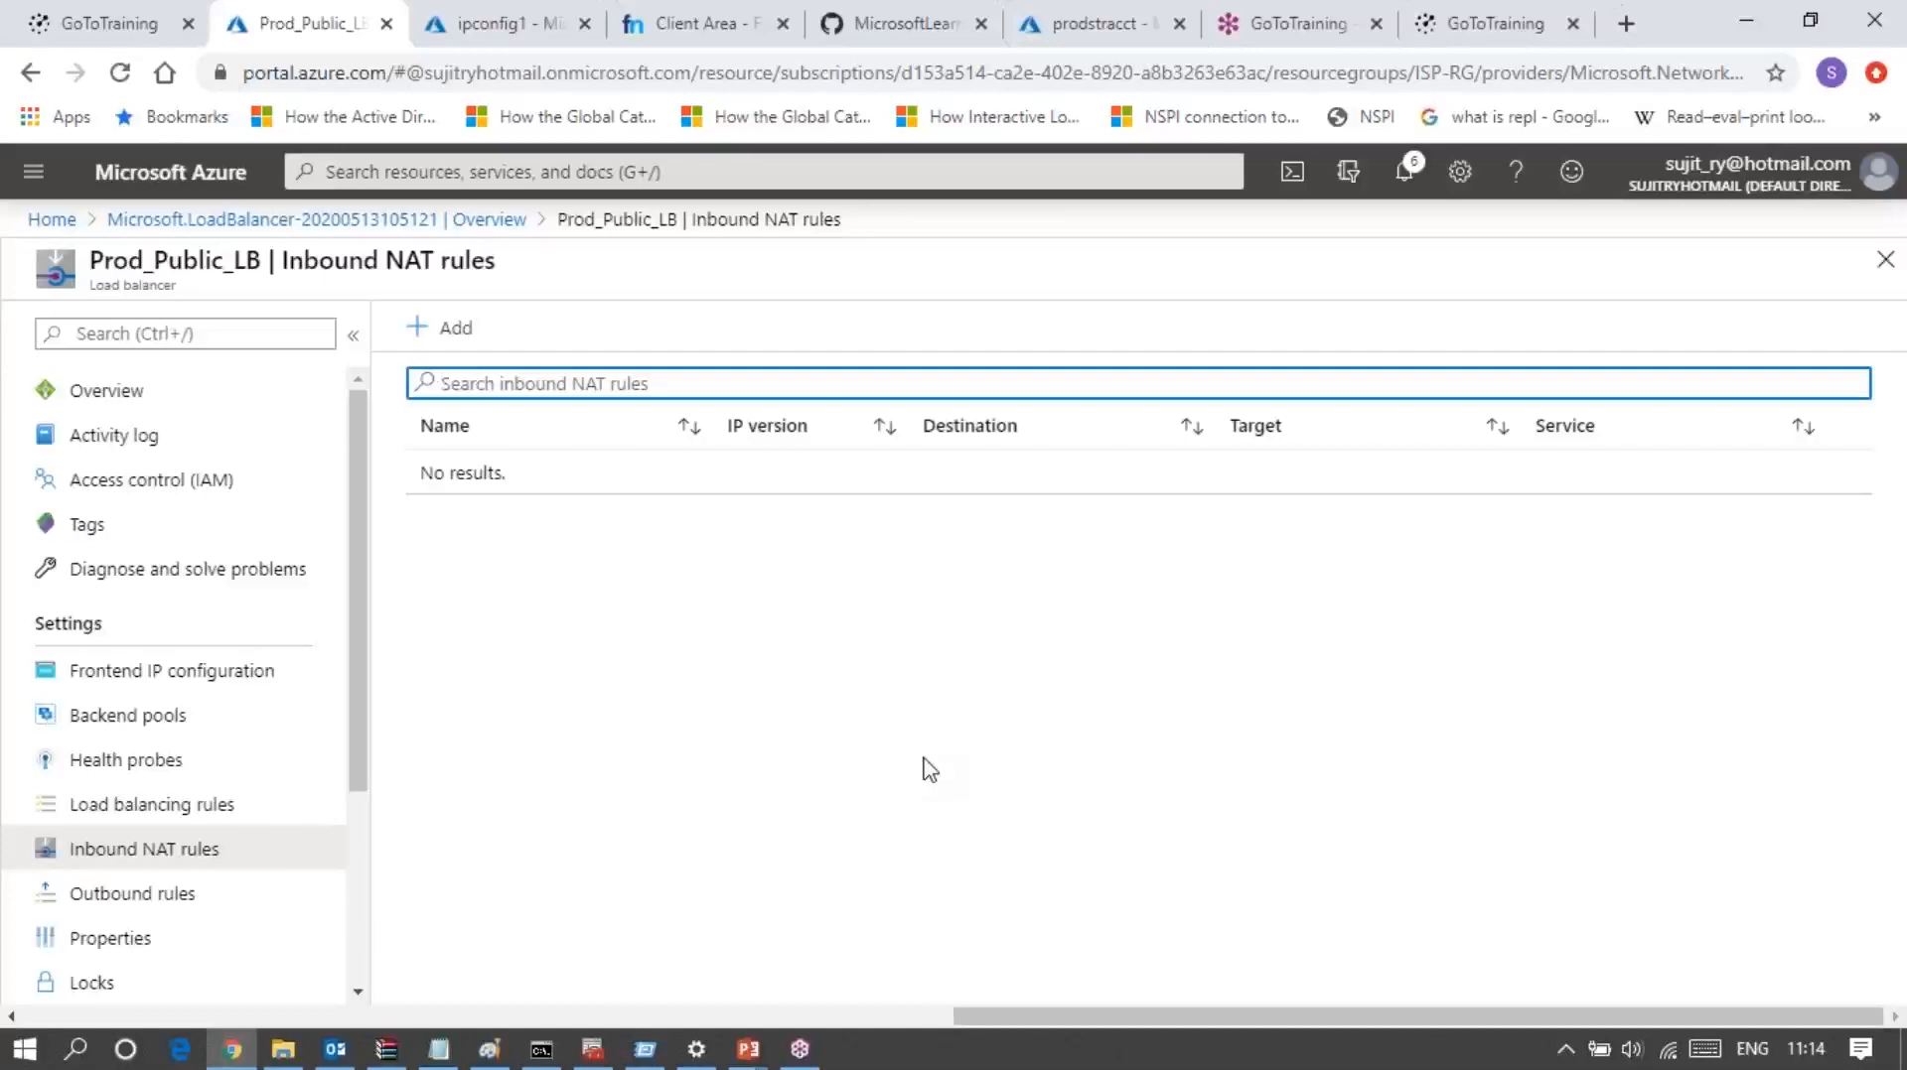
left_click(437, 331)
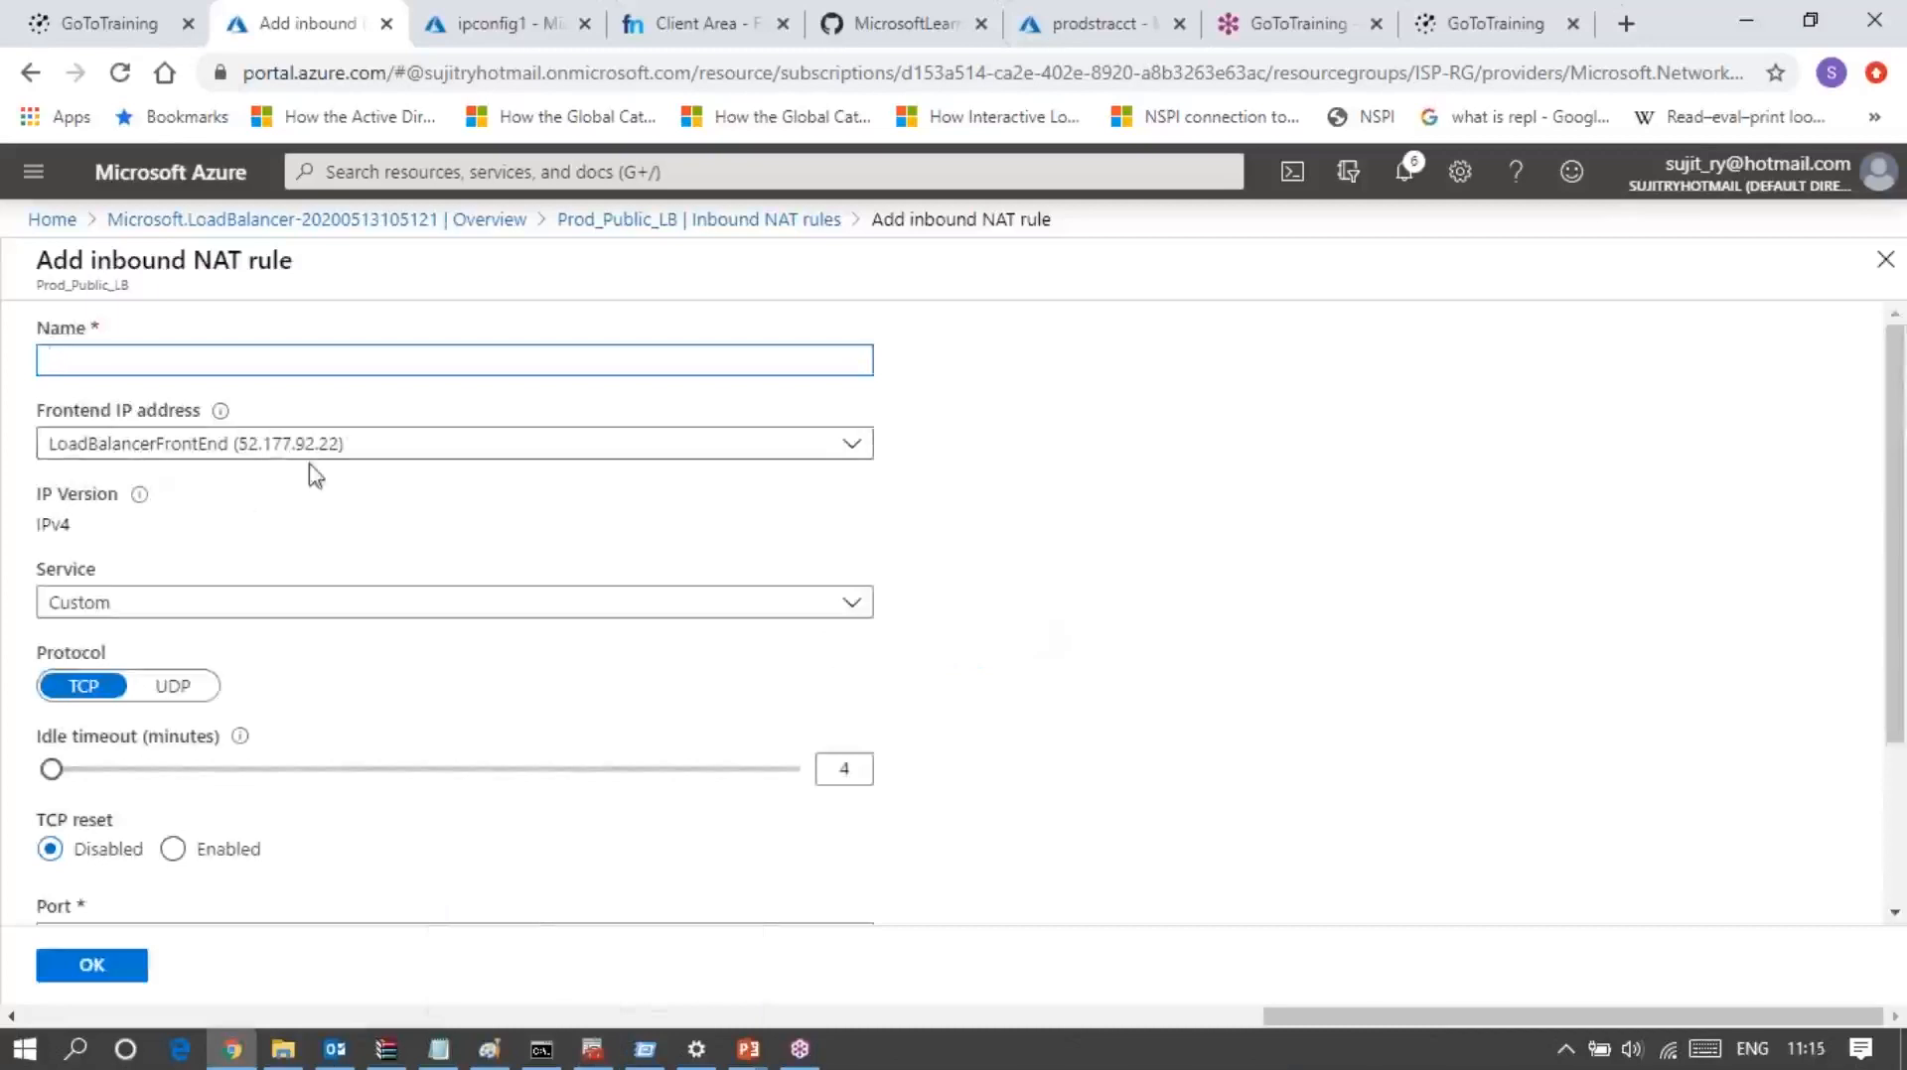
left_click(162, 603)
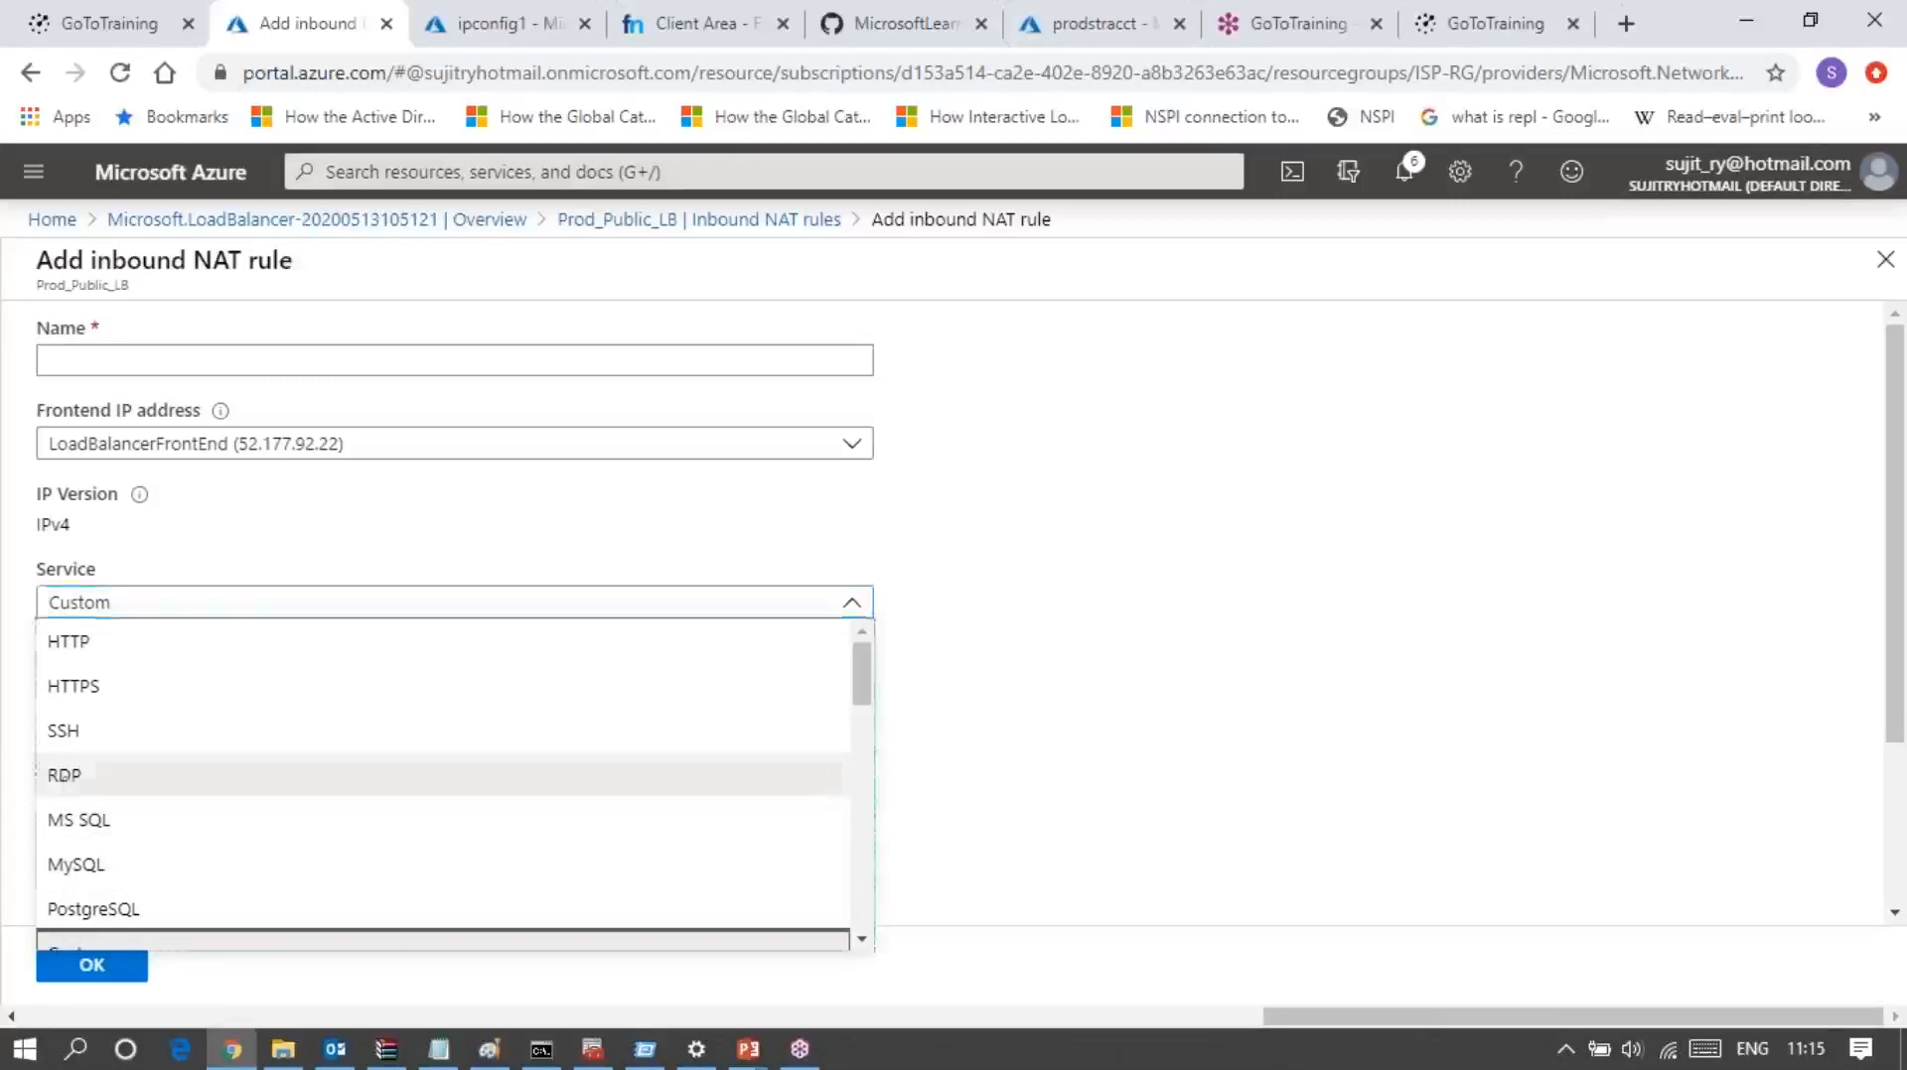
left_click(66, 783)
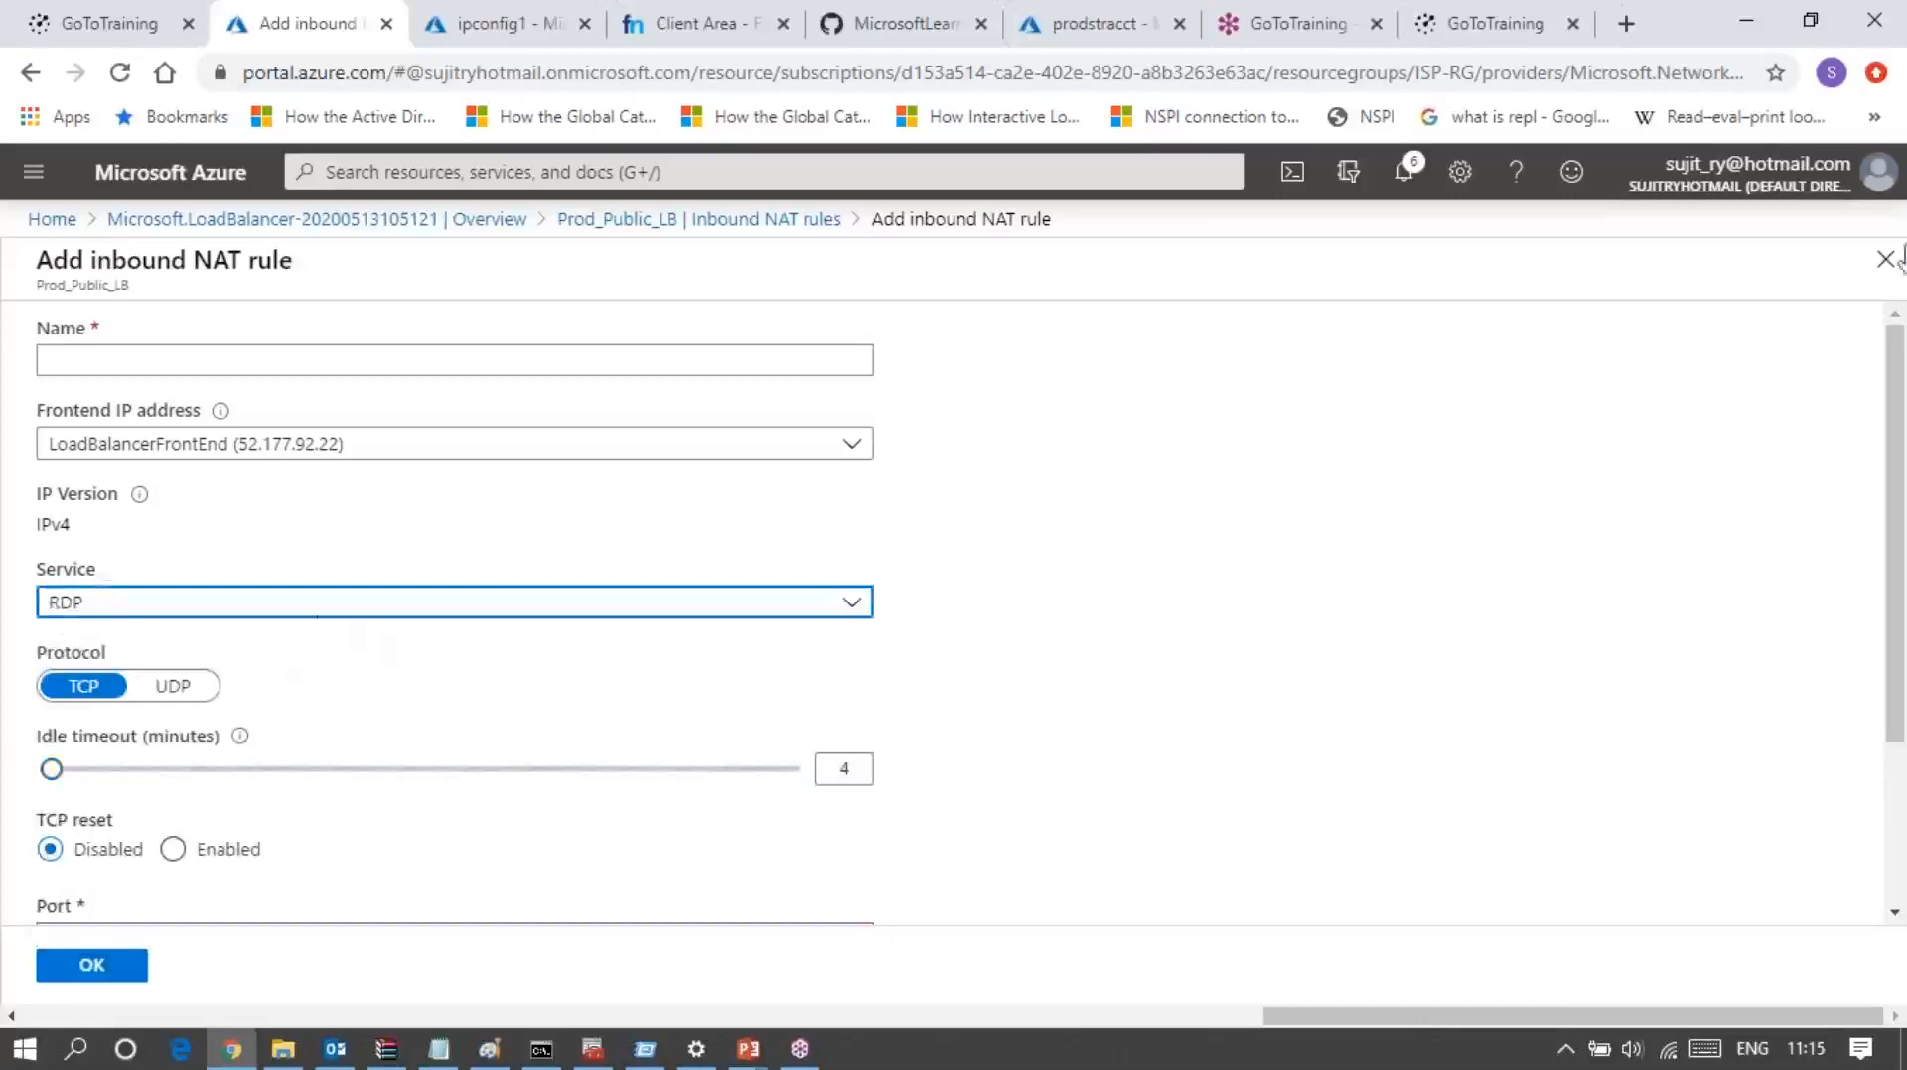
scroll(1368, 420, "down", 3)
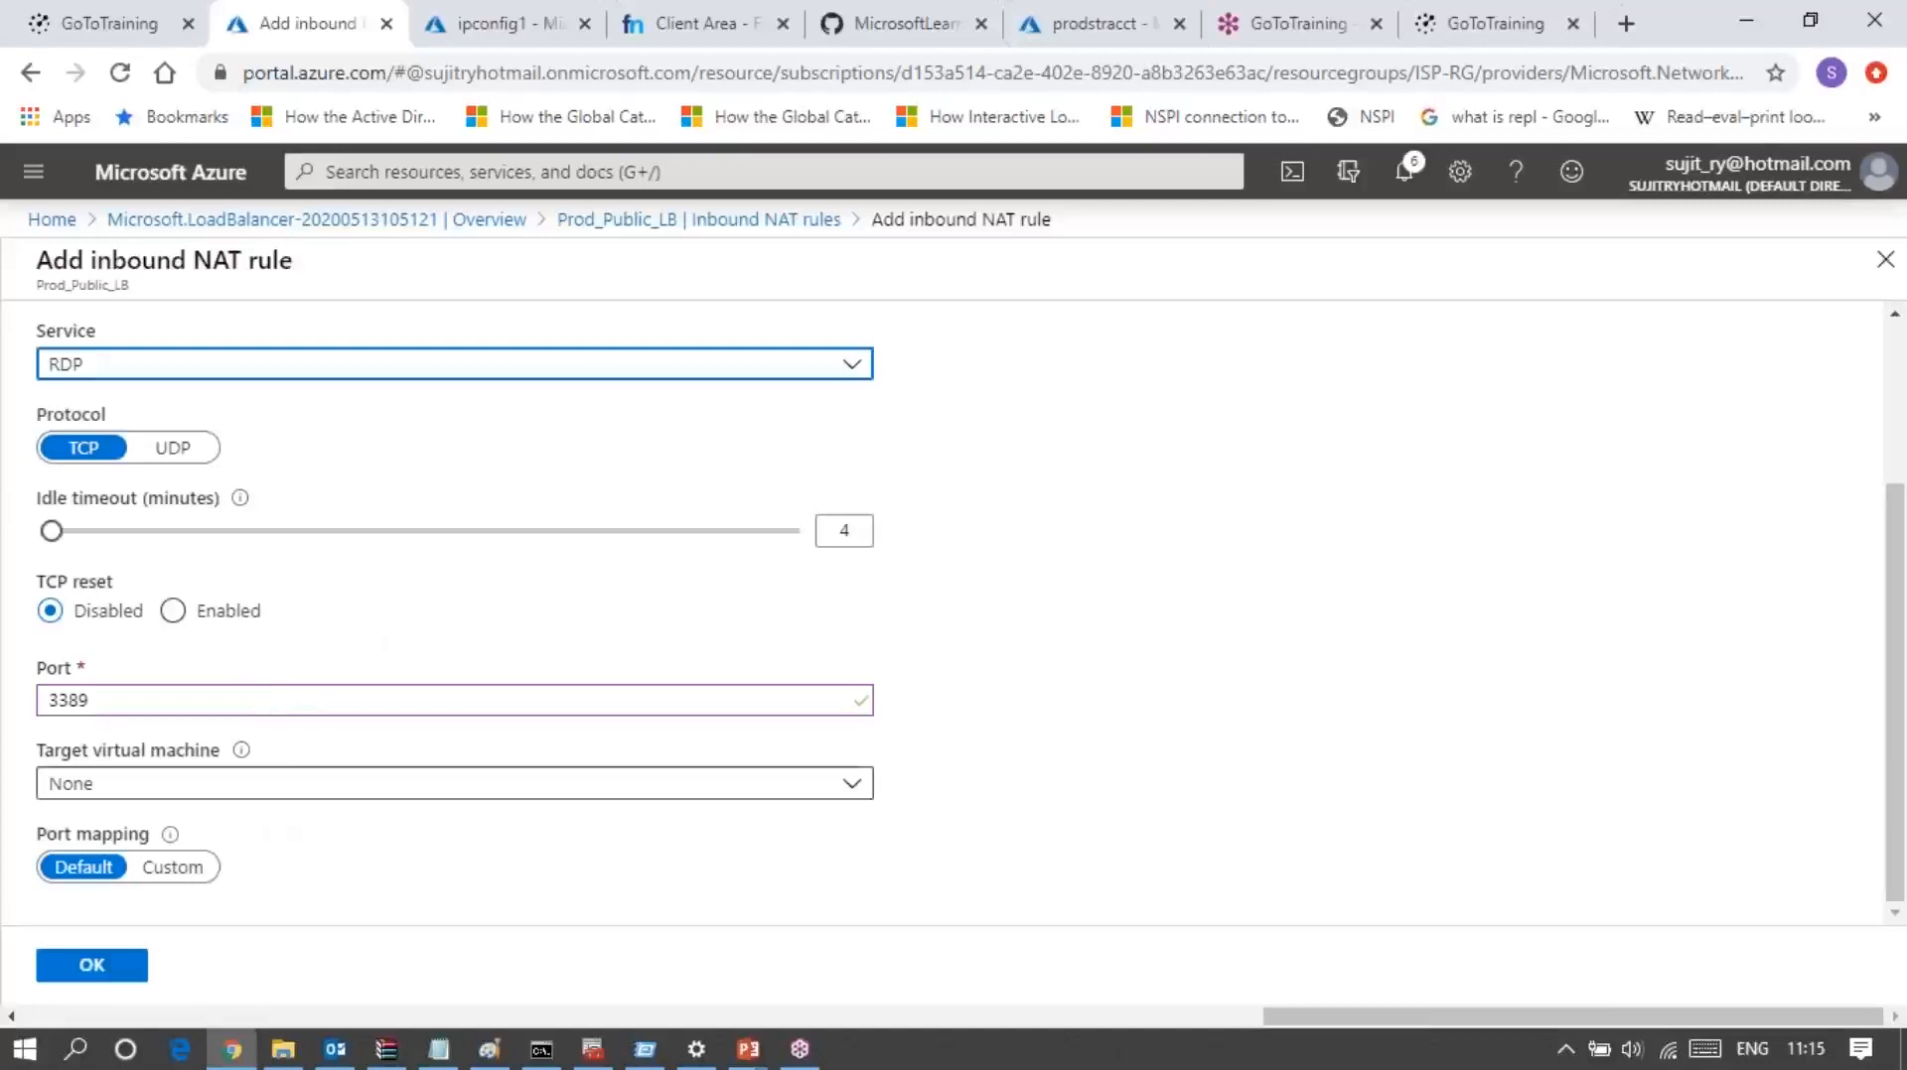
Step: Target the NAT rule at virtual machine RPS-SPOKE-VM-1 and set its port to 3232
left_click(262, 795)
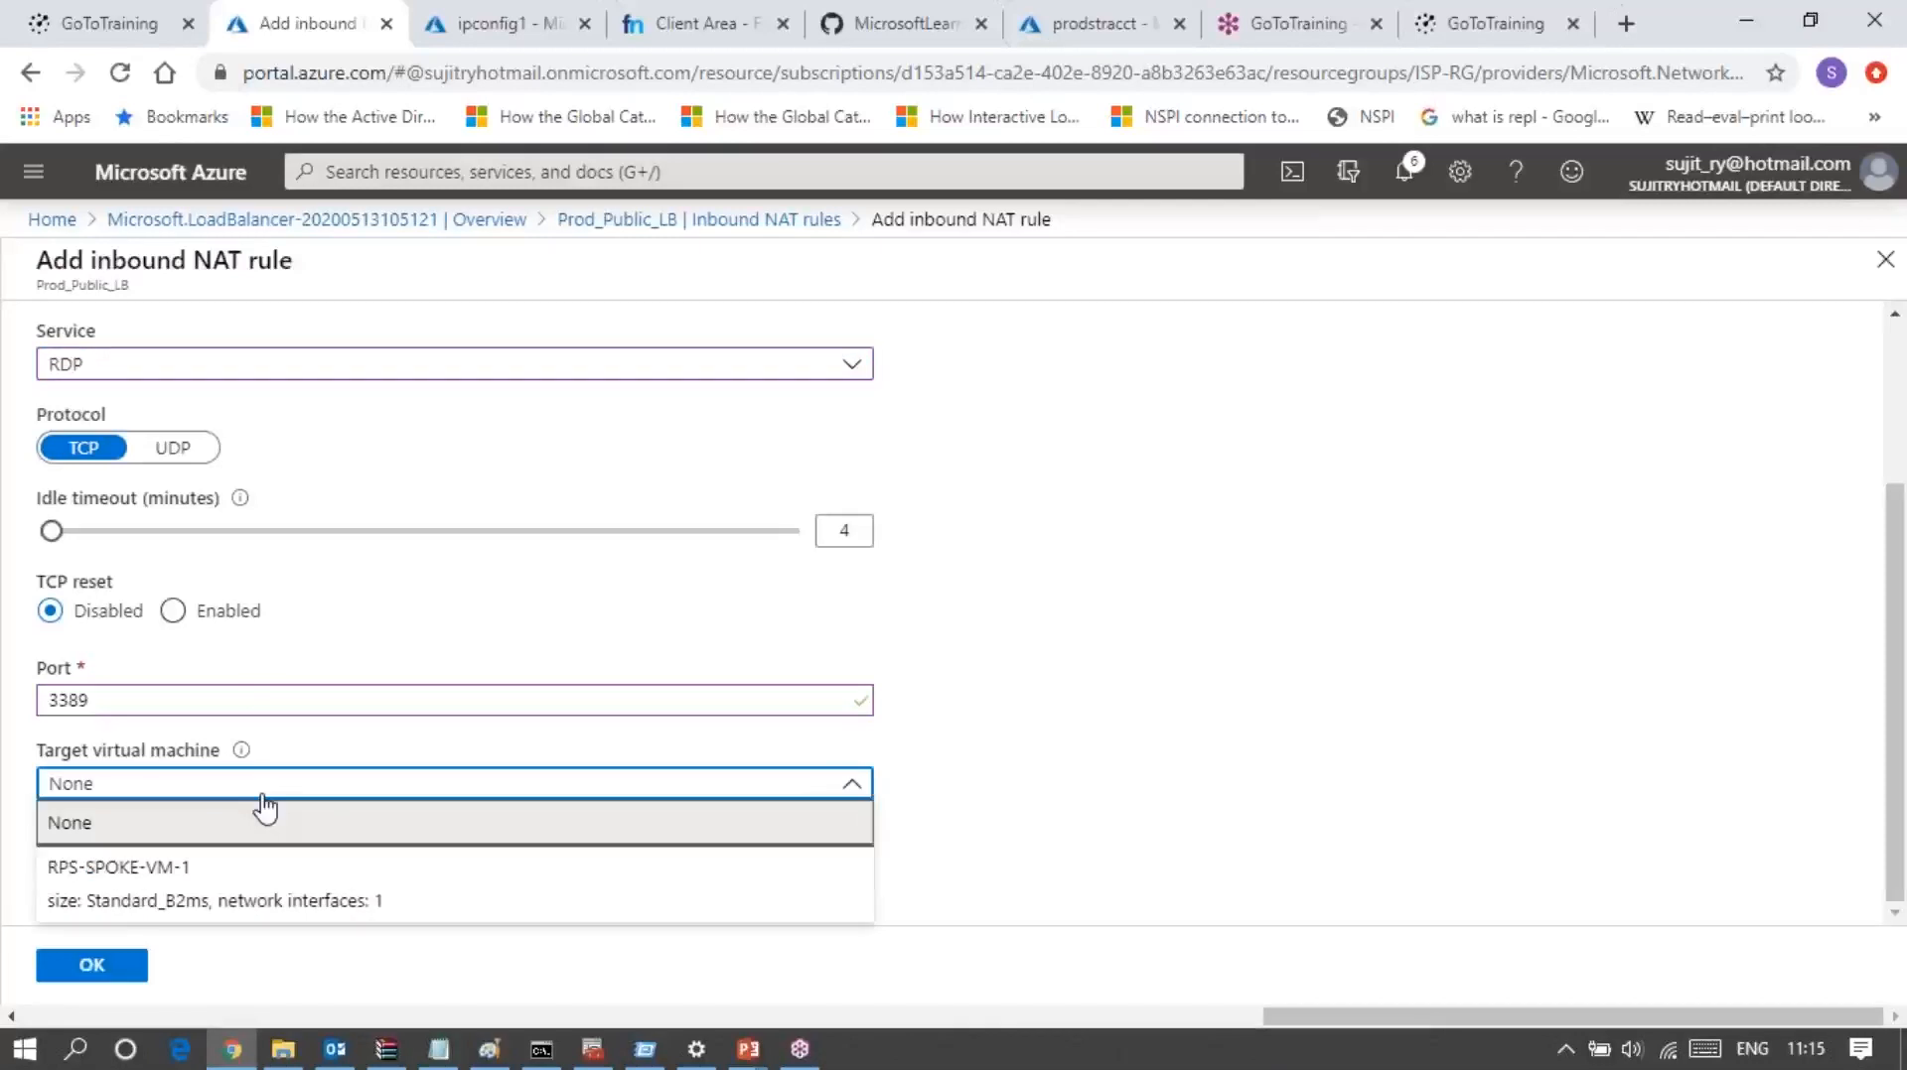
left_click(171, 874)
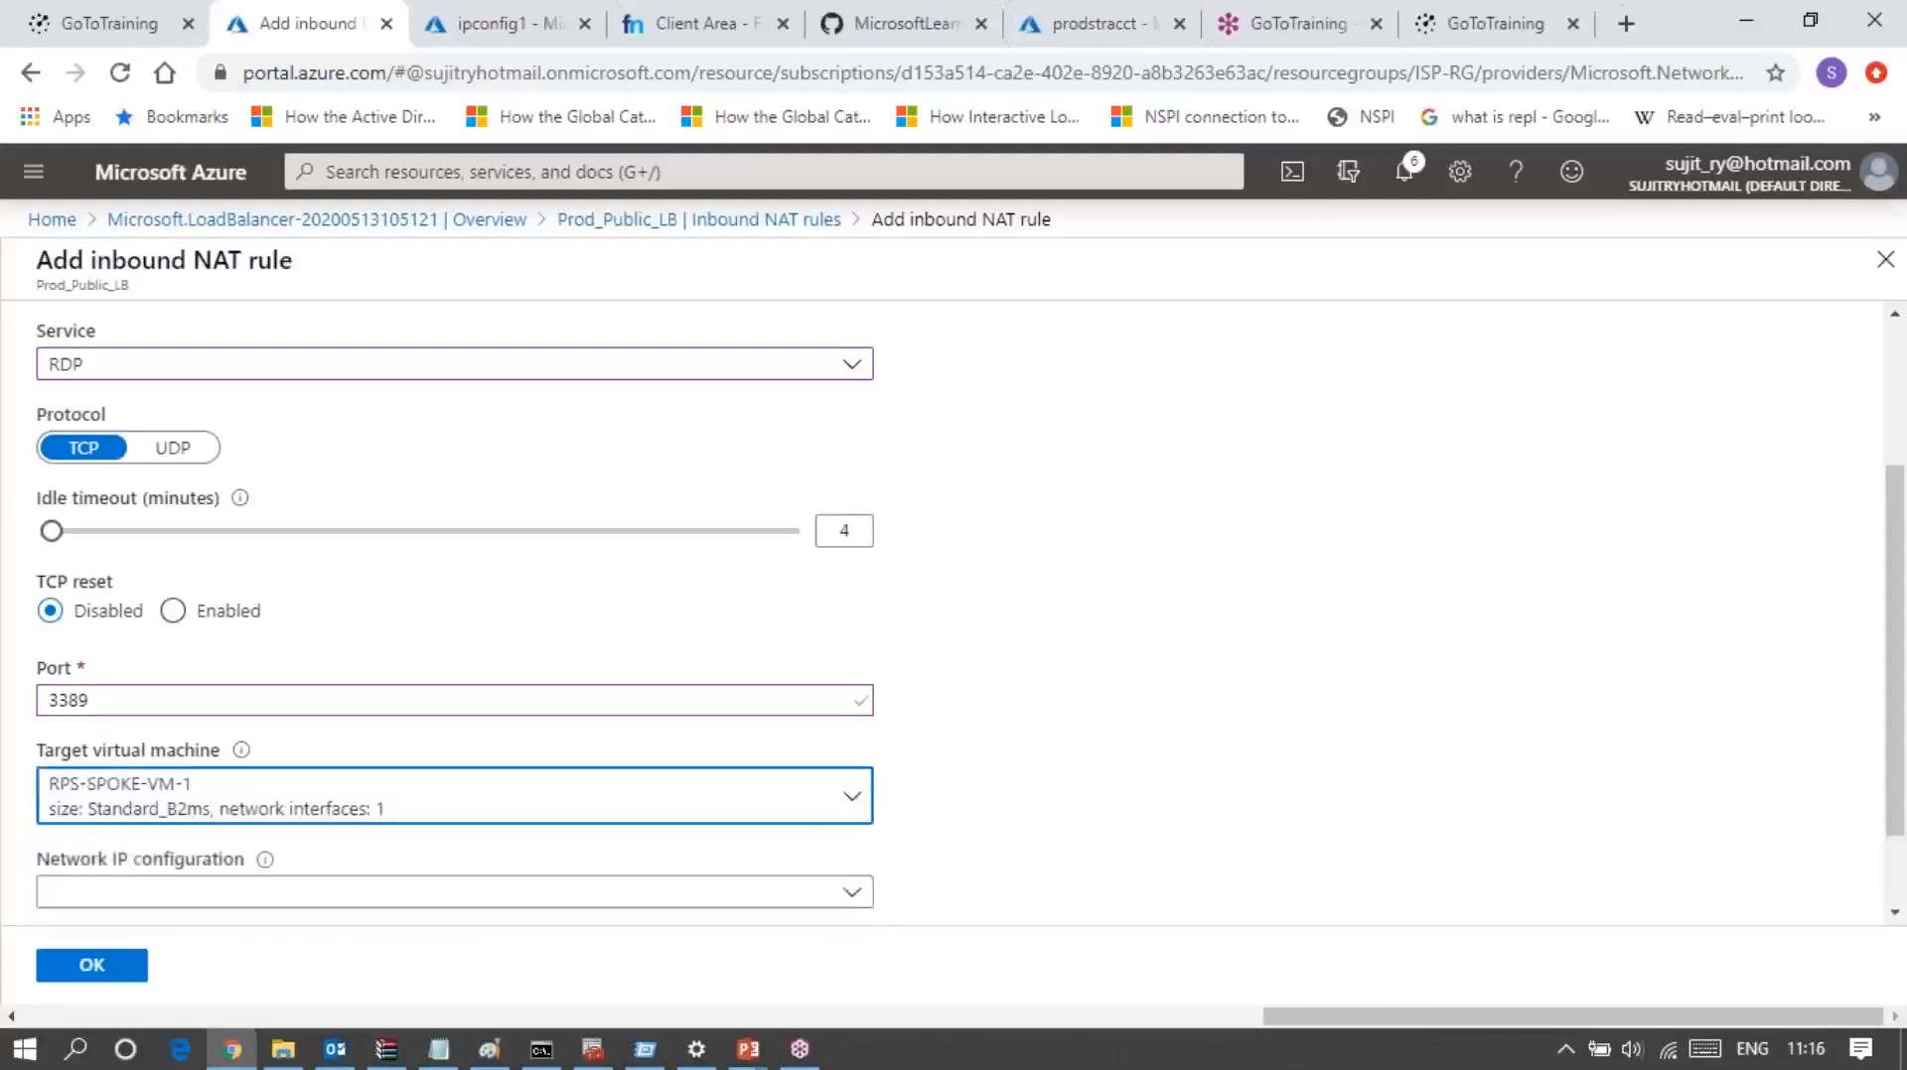
left_click(144, 702)
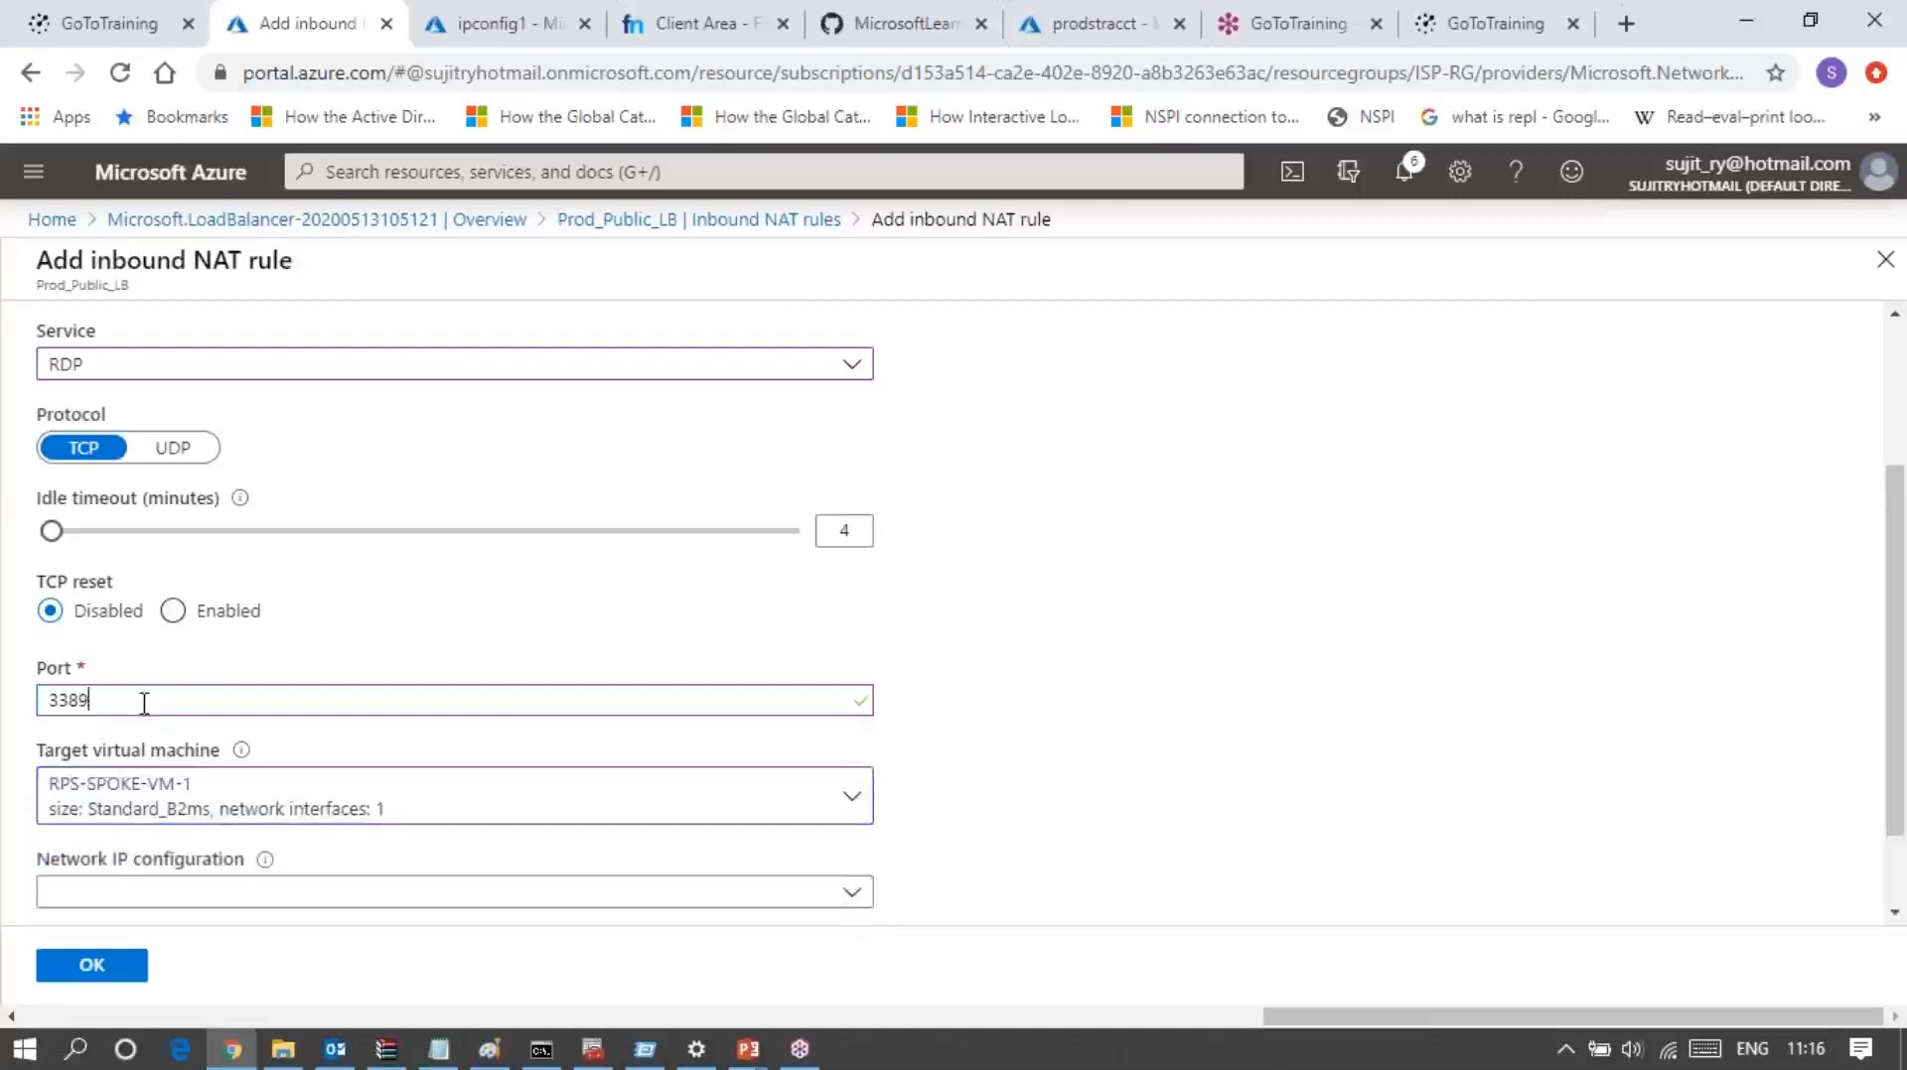
key("BackSpace")
key("BackSpace")
key("BackSpace")
key("BackSpace")
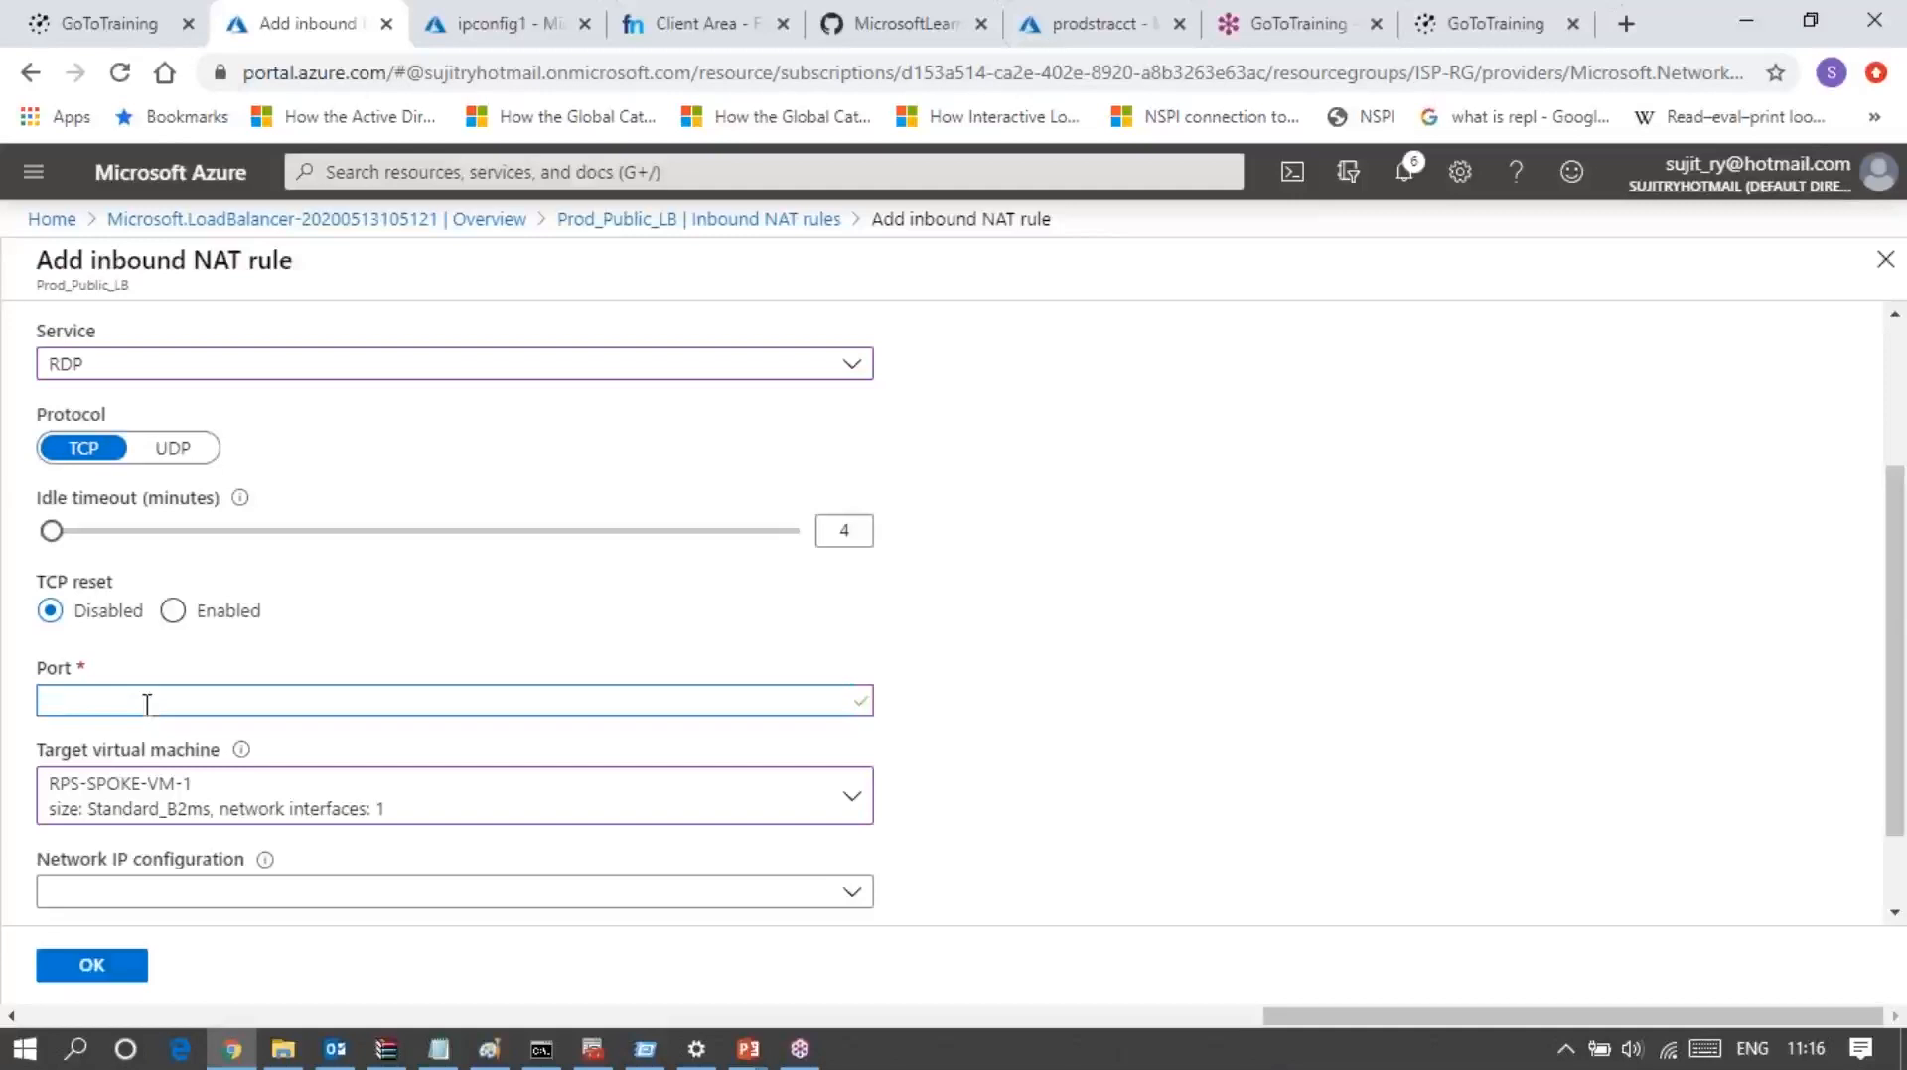
type("3232")
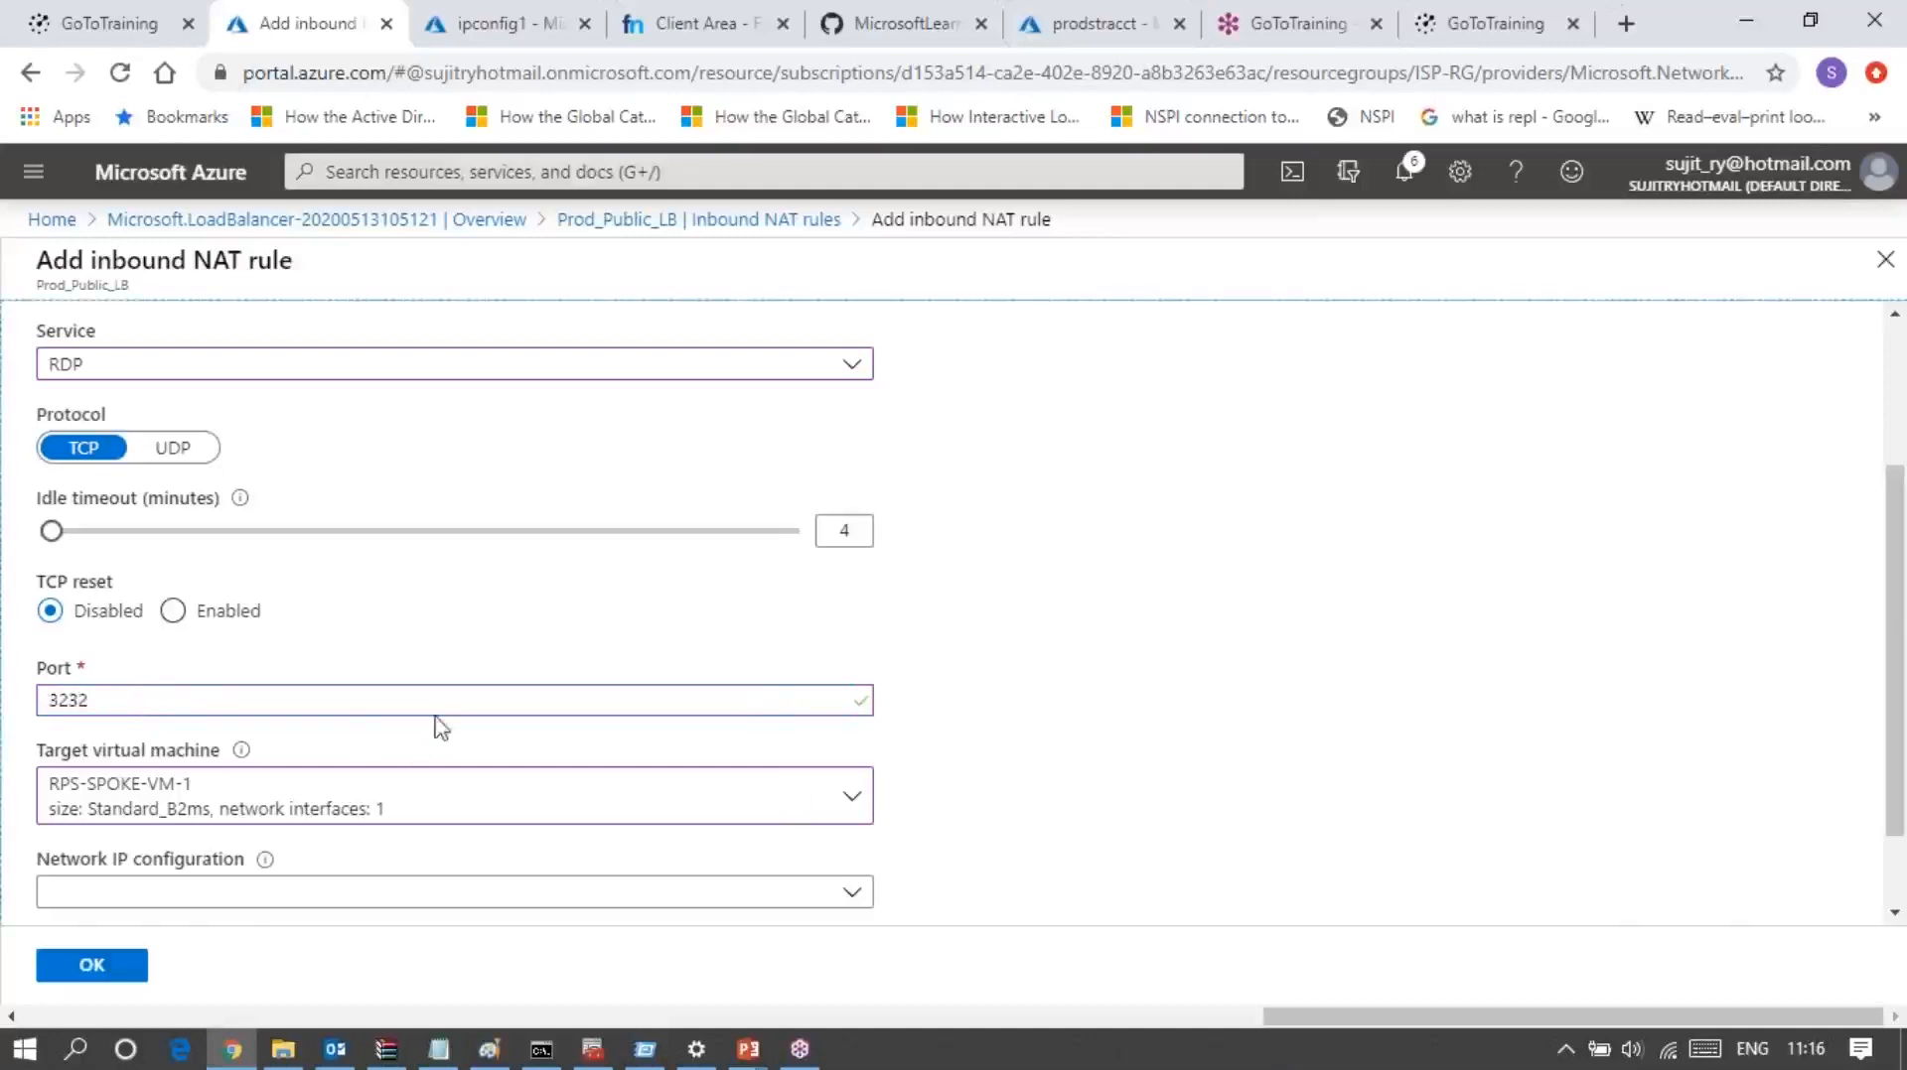
Step: Choose ipconfig1 (10.10.64.4) as the NAT rule's network IP configuration
scroll(1089, 802, "down", 1)
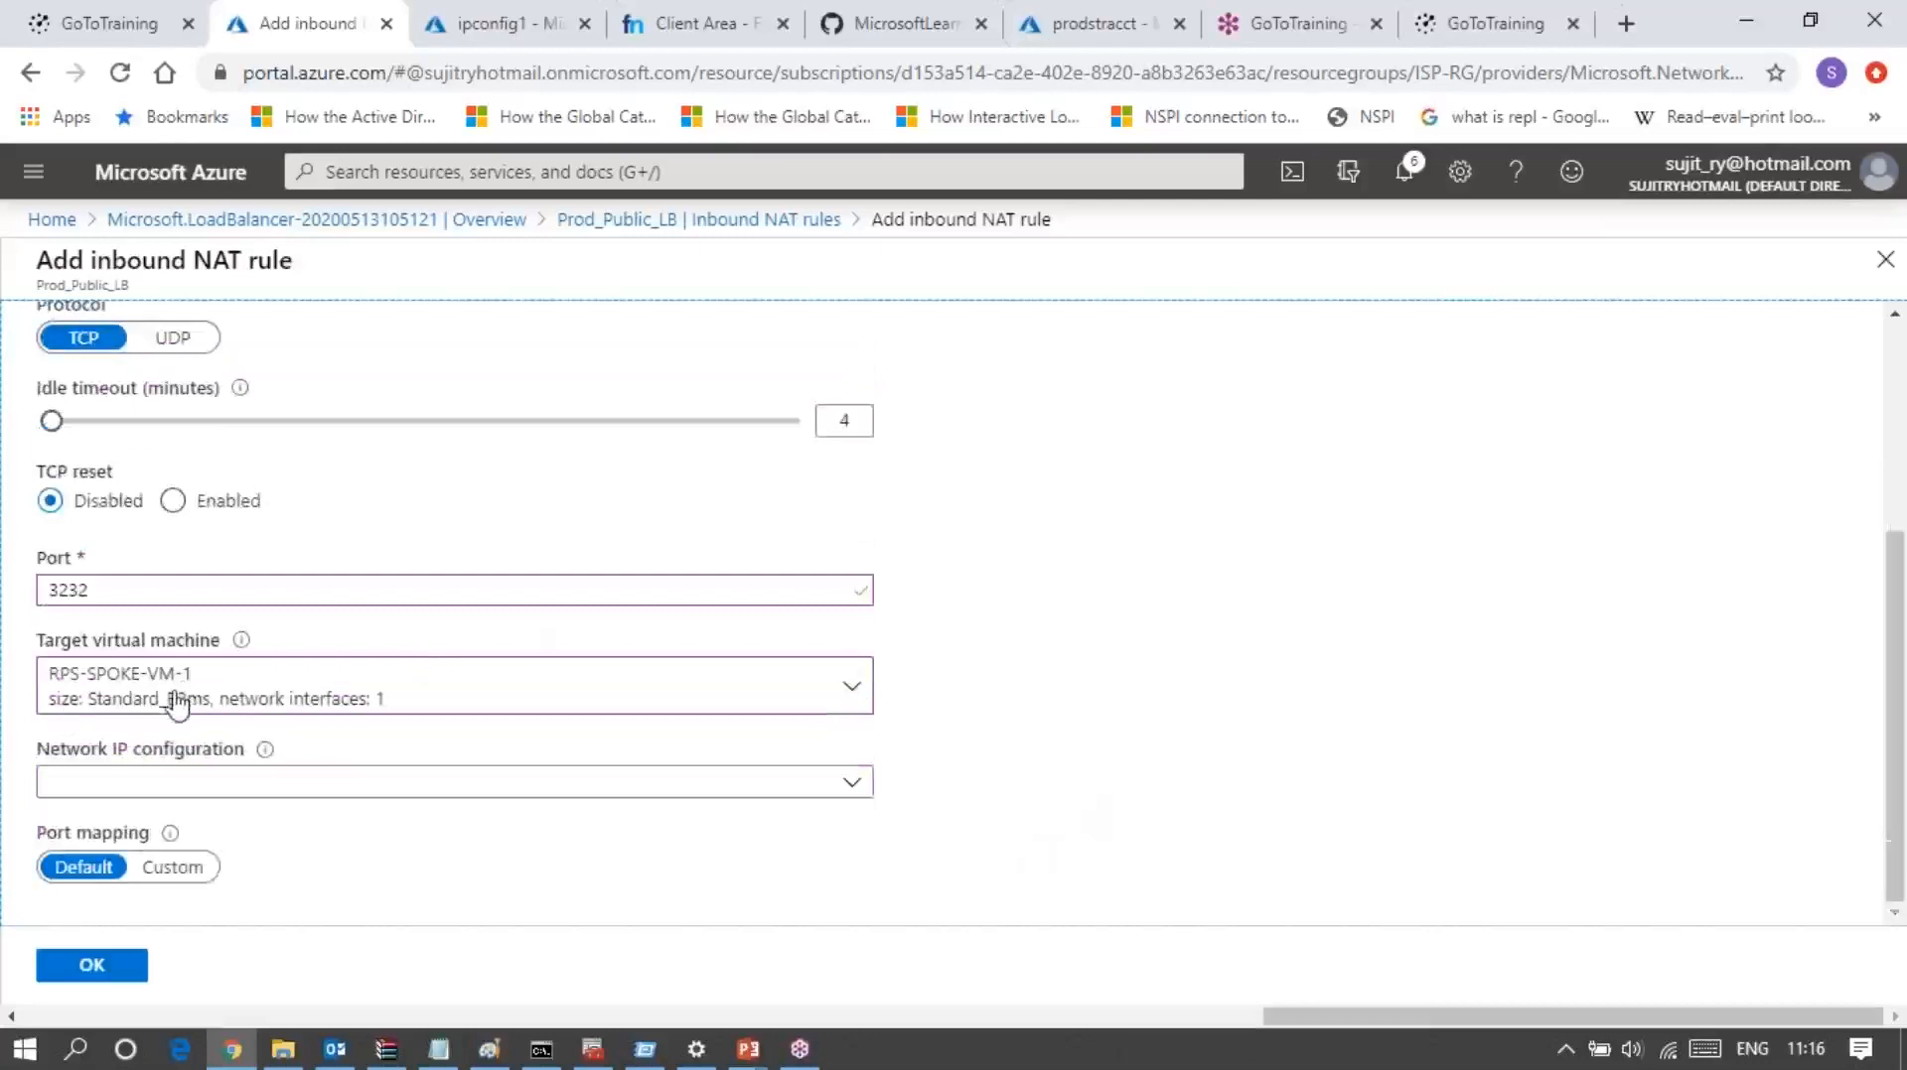
left_click(185, 783)
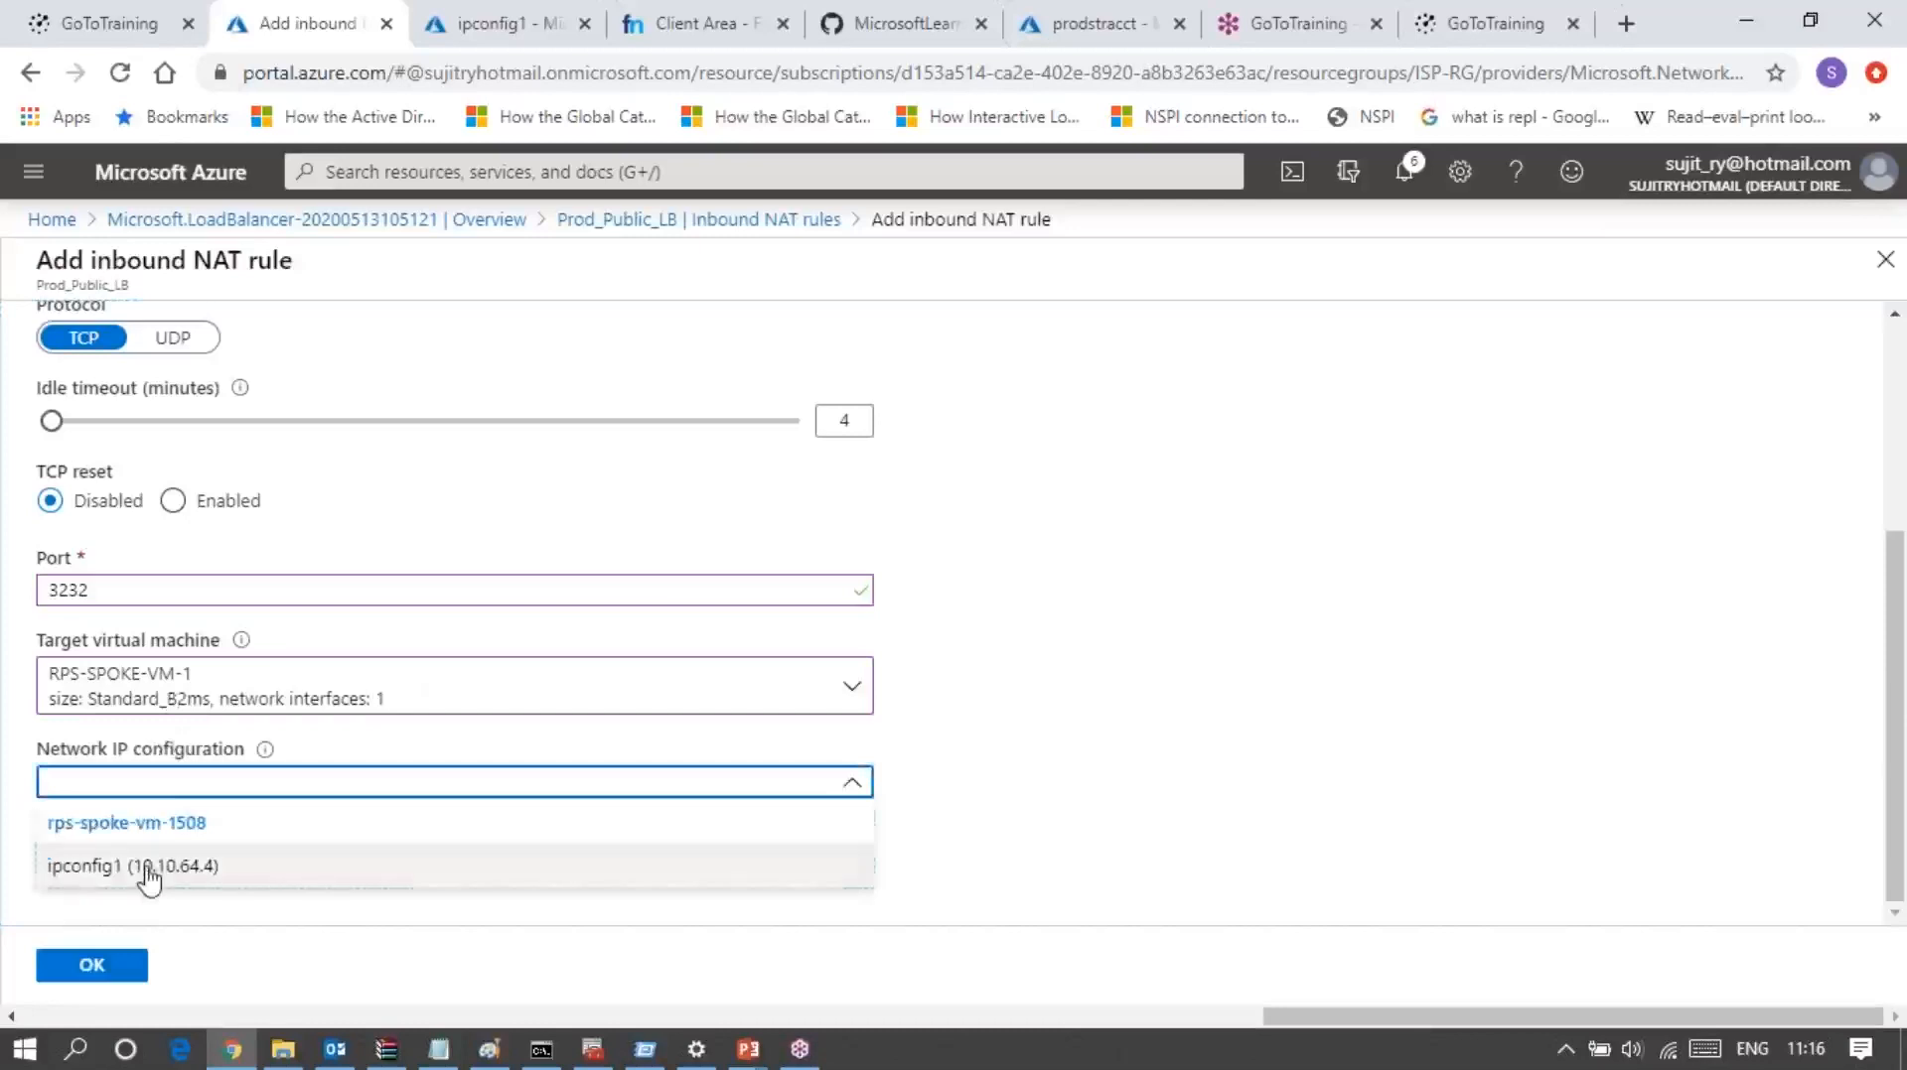
left_click(149, 879)
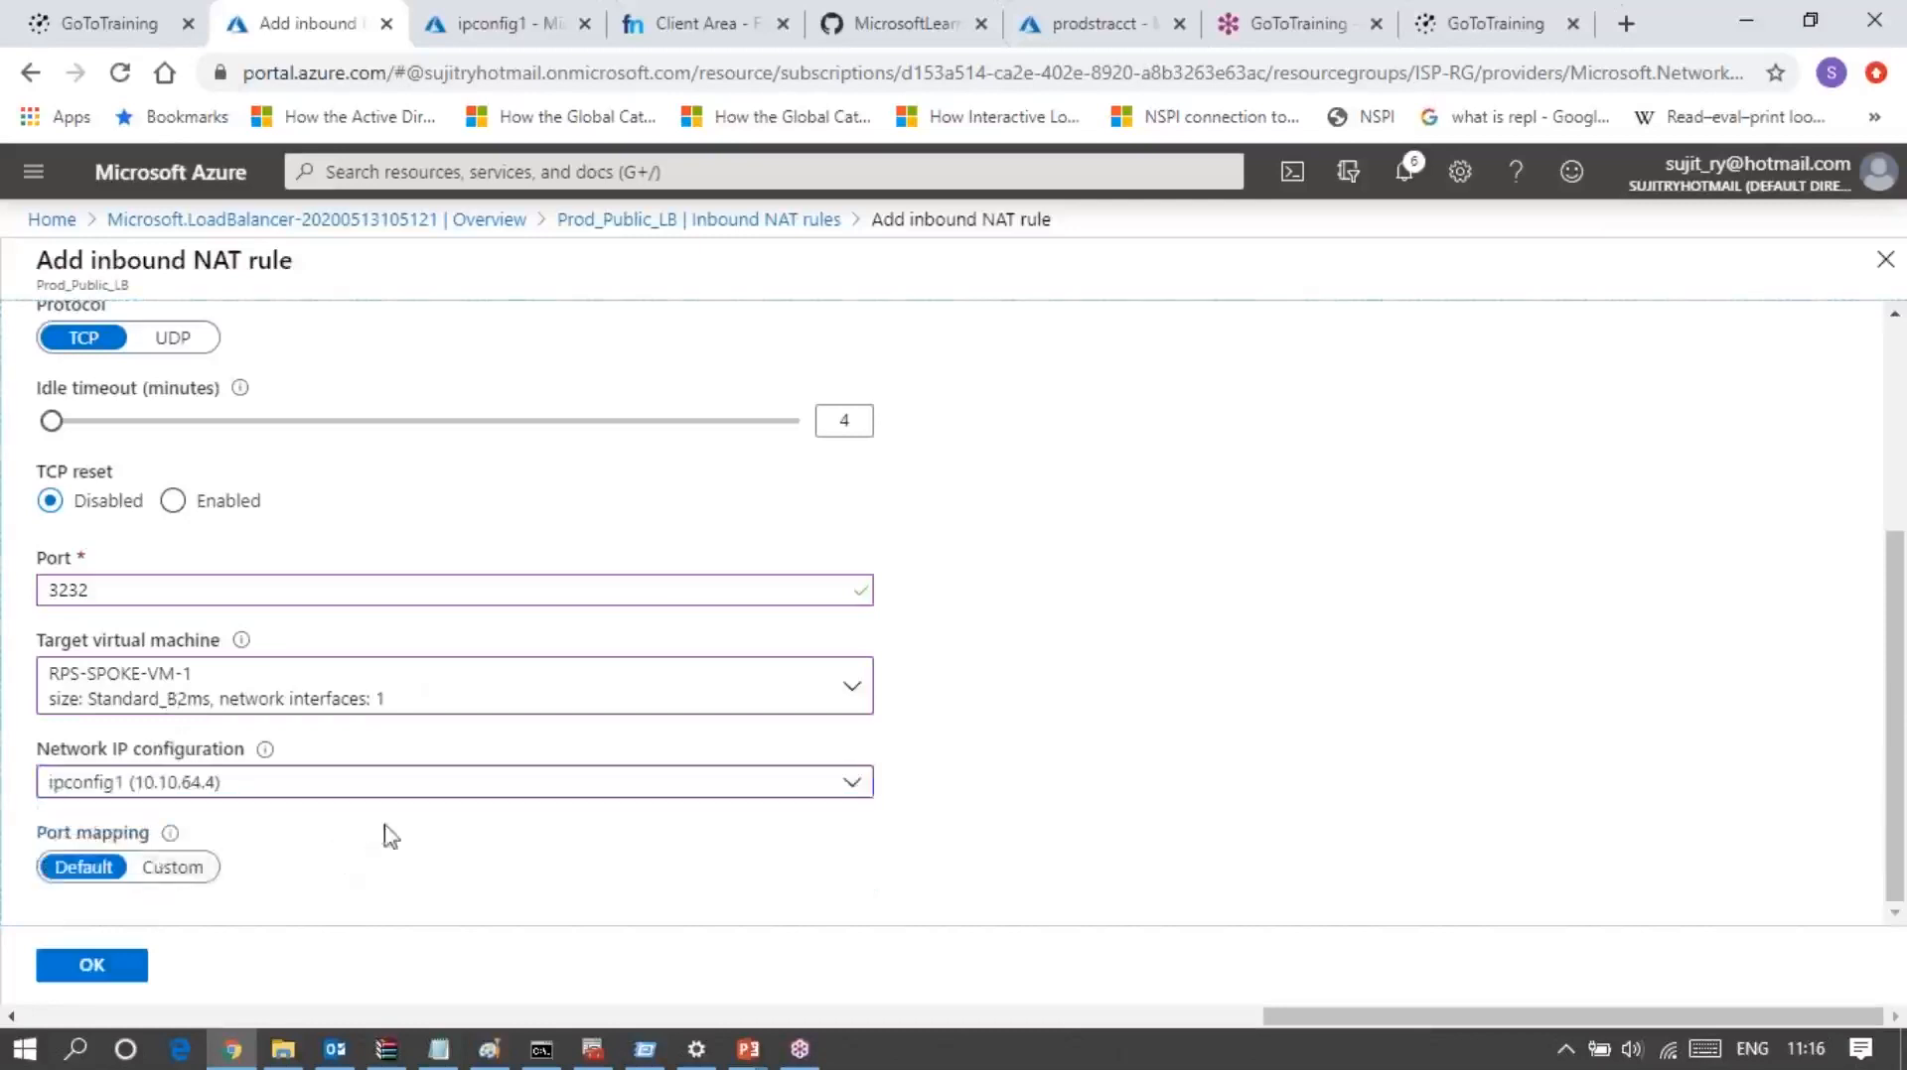
Step: Switch the NAT rule to custom port mapping with target port 3389 and try to submit it
left_click(155, 872)
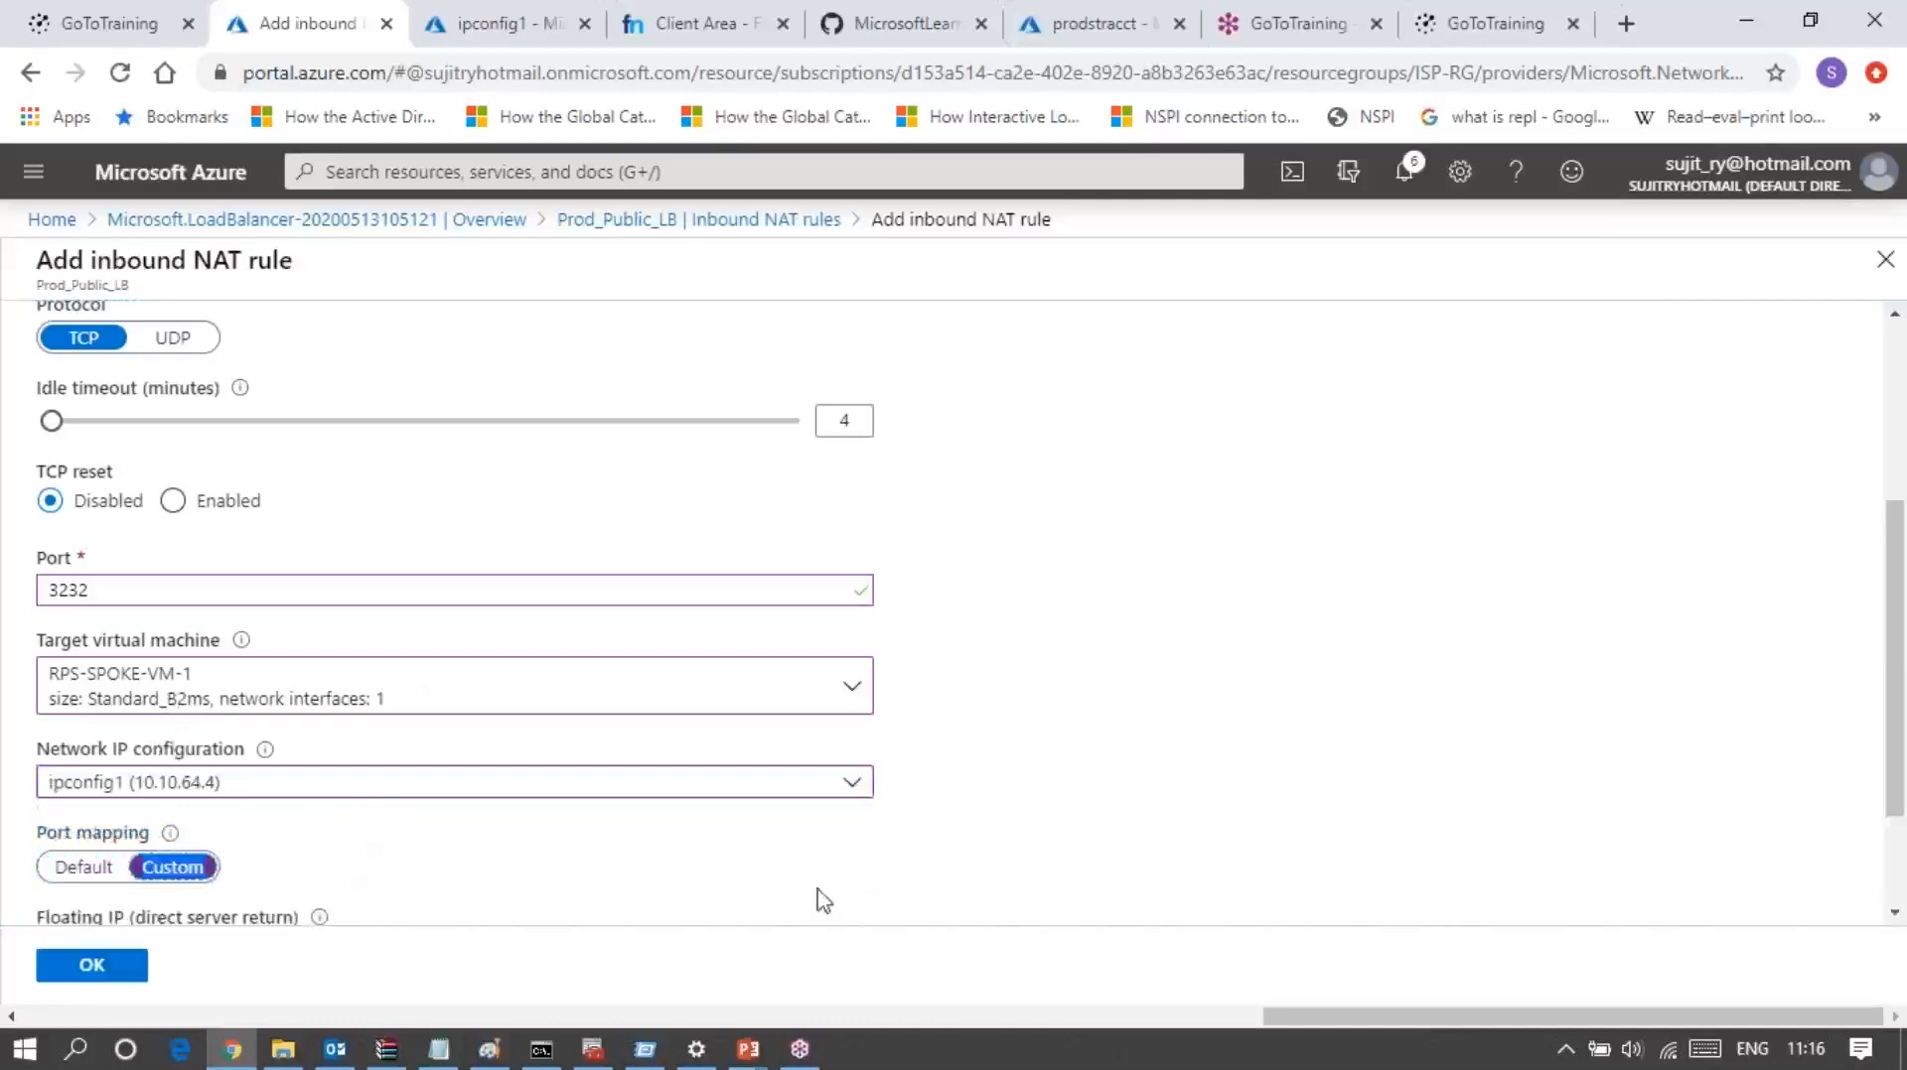
scroll(812, 881, "down", 1)
scroll(813, 880, "down", 1)
left_click(107, 872)
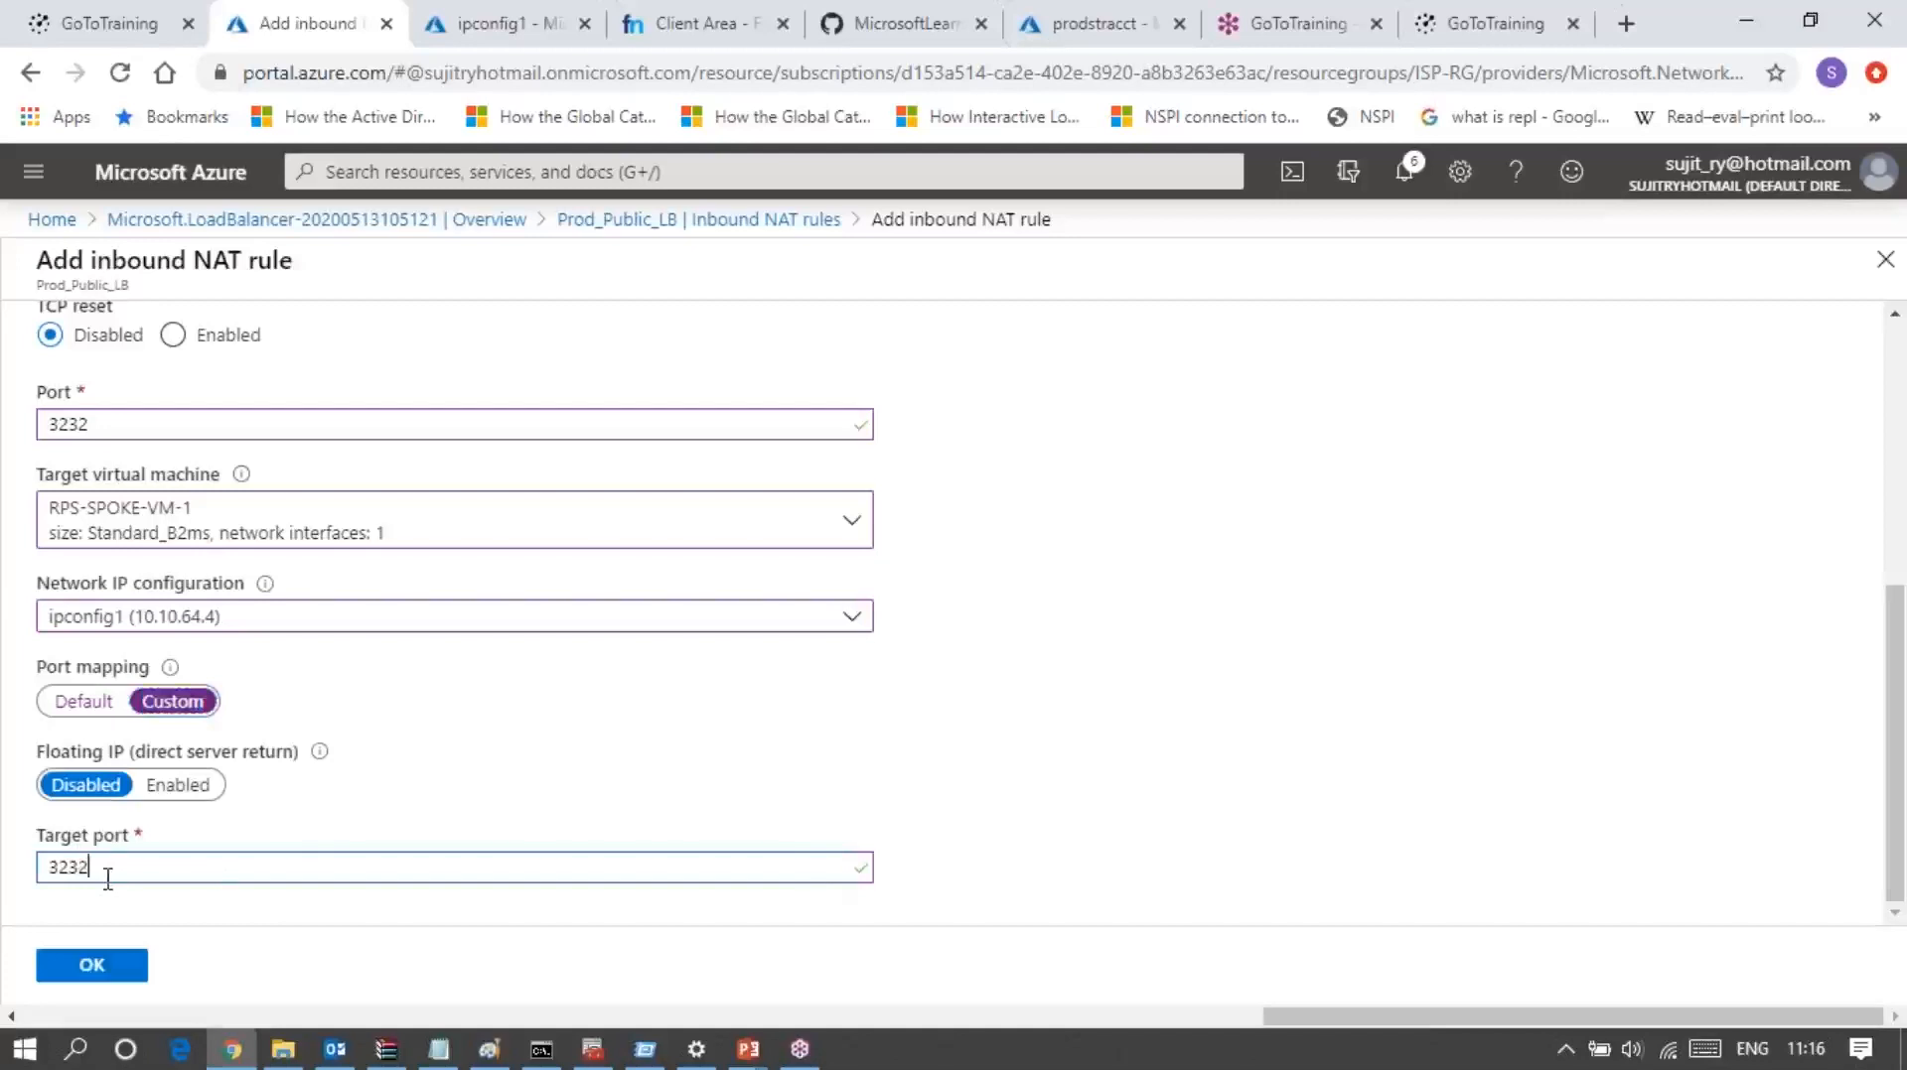
key("BackSpace")
key("BackSpace")
key("BackSpace")
key("BackSpace")
type("3389")
left_click(127, 974)
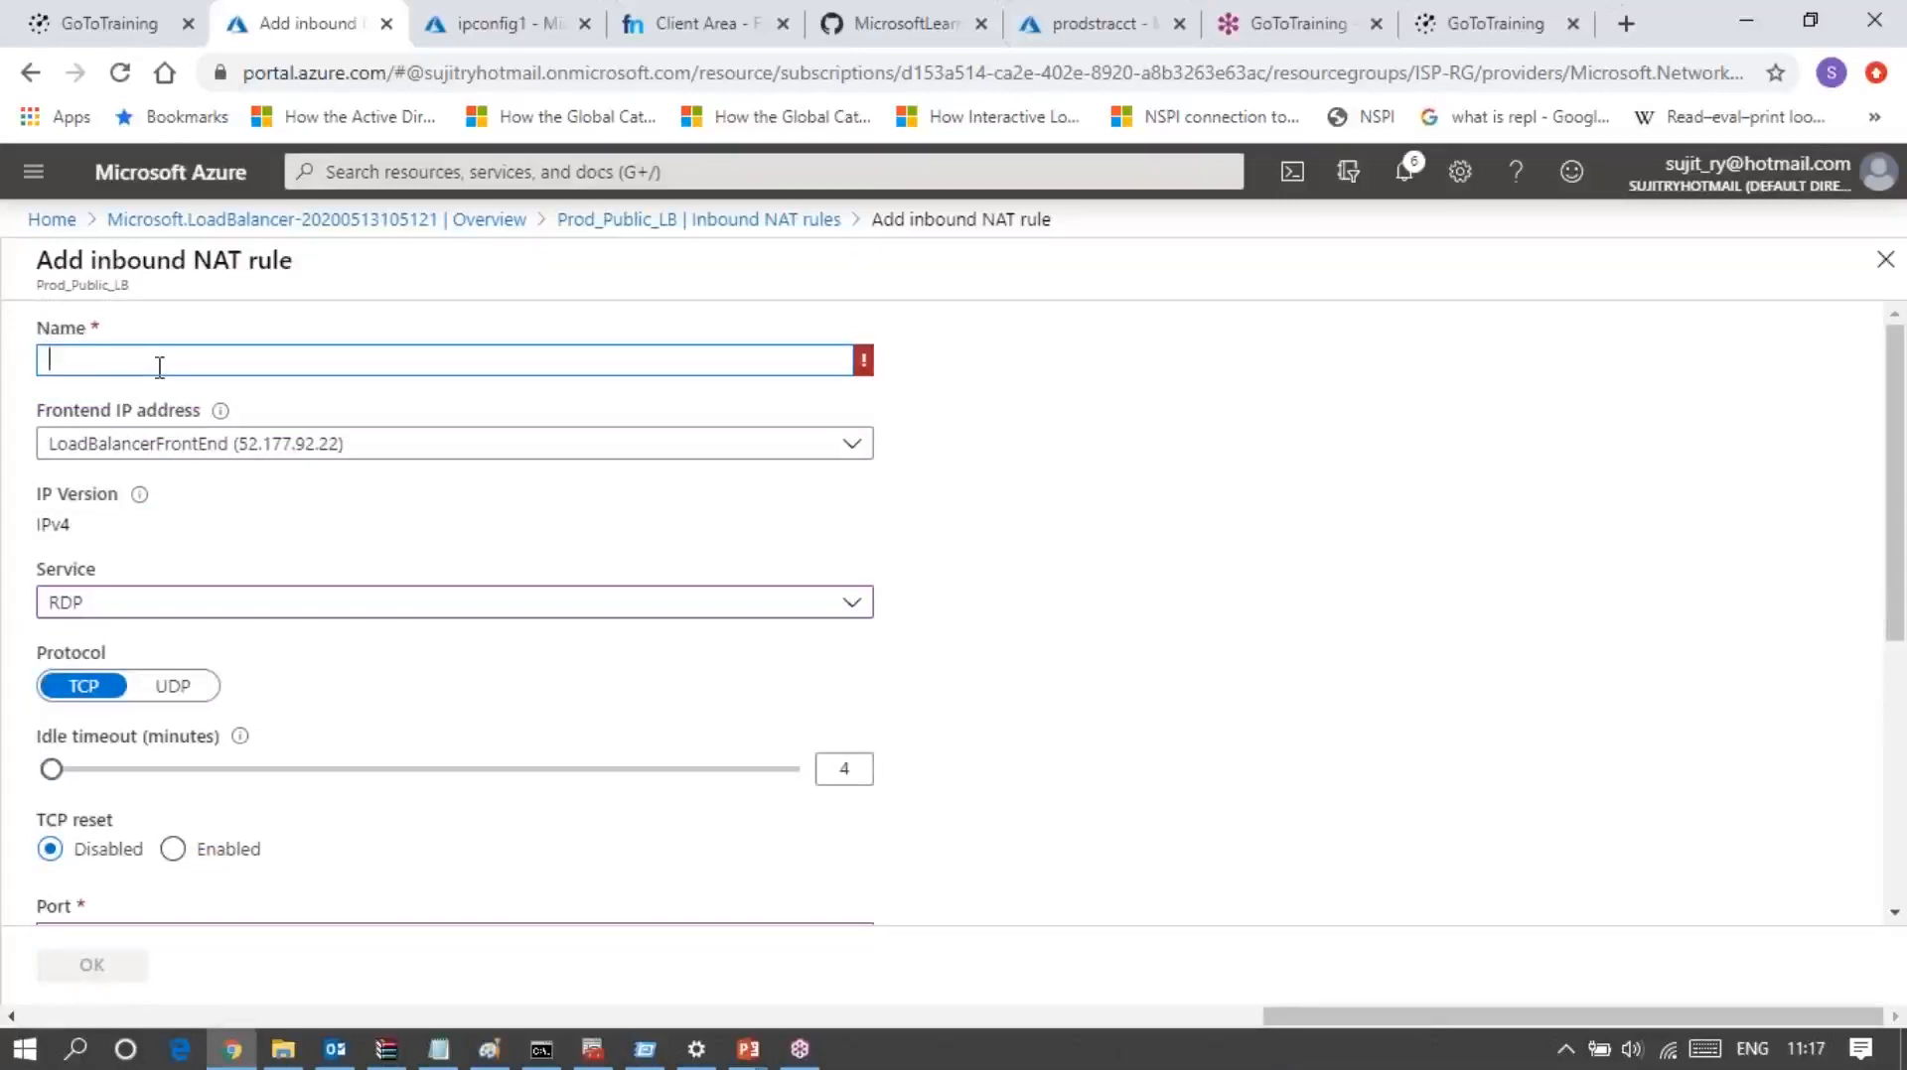
Step: Name the inbound NAT rule Prod_NAT_Rules_1 and create it
type("Prod_NAT_Rules_1")
left_click(1083, 544)
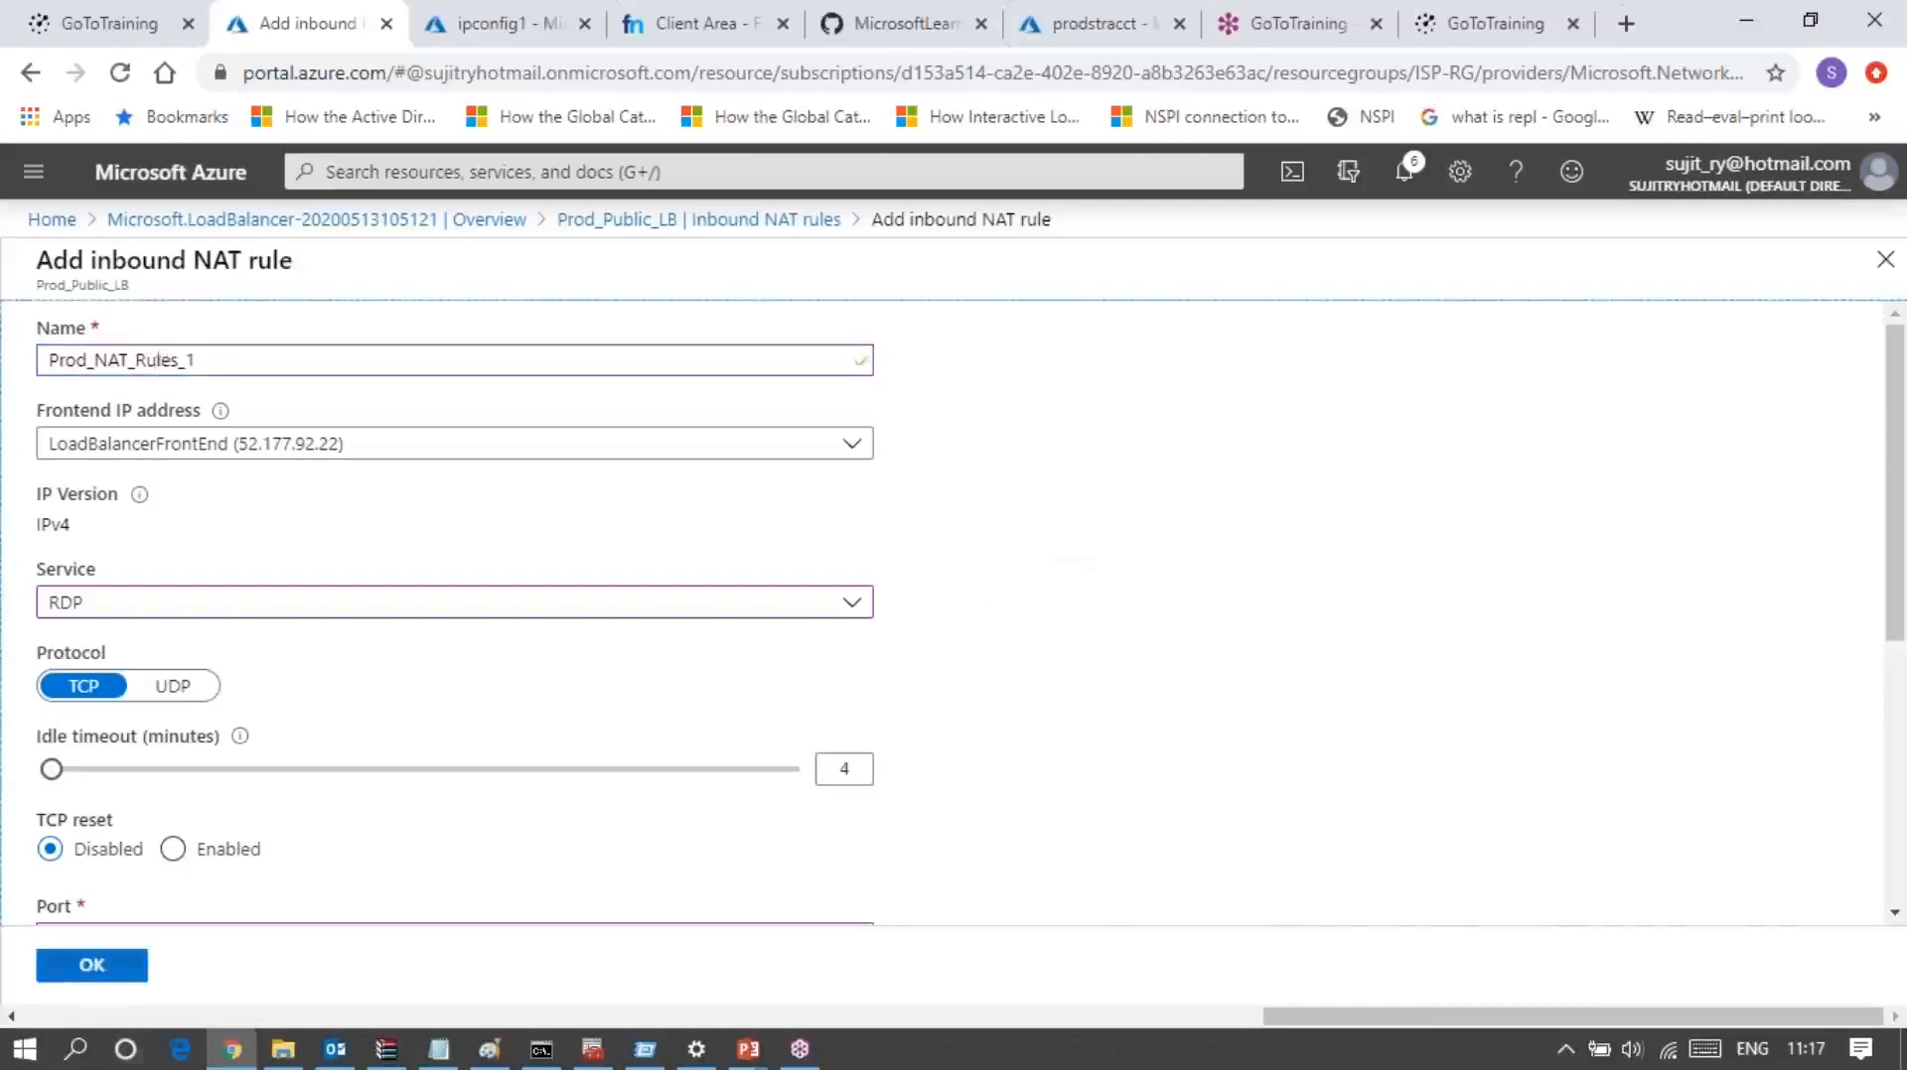
left_click(91, 965)
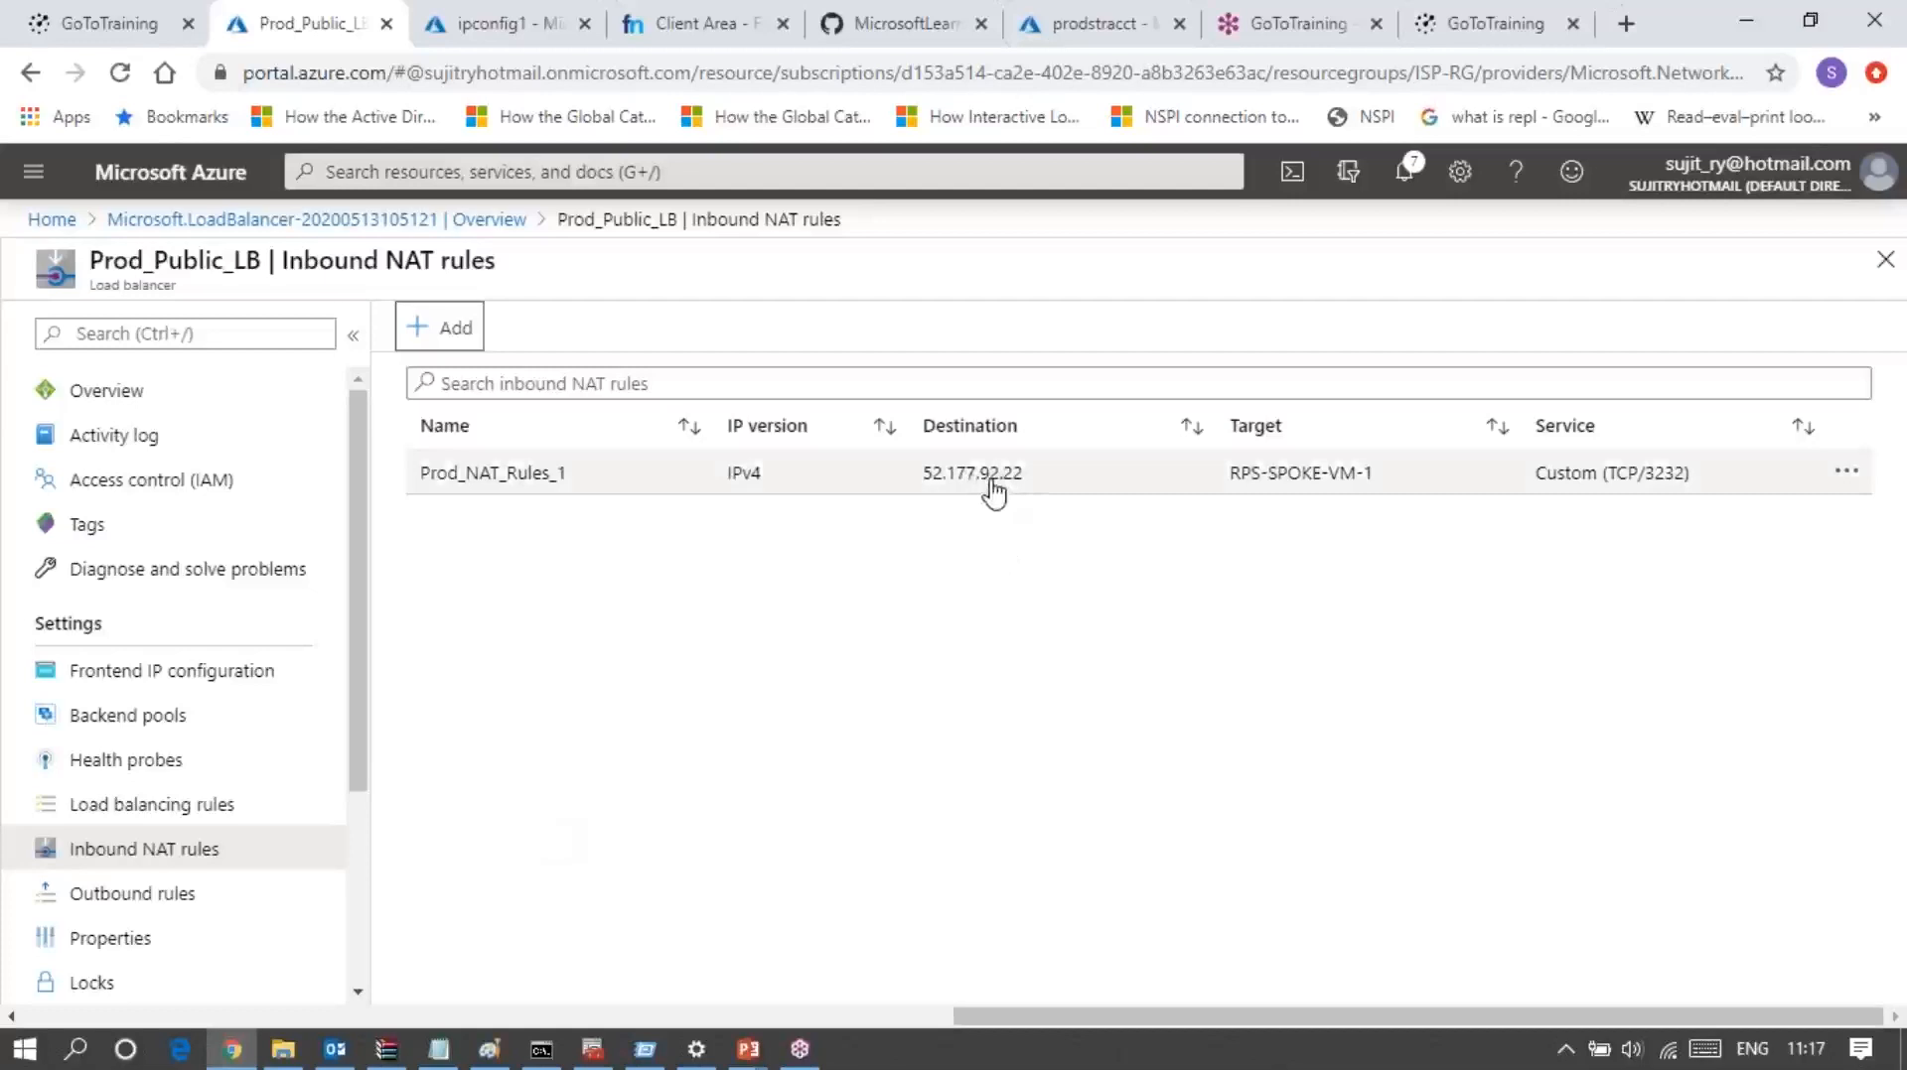
key("super+r")
key("BackSpace")
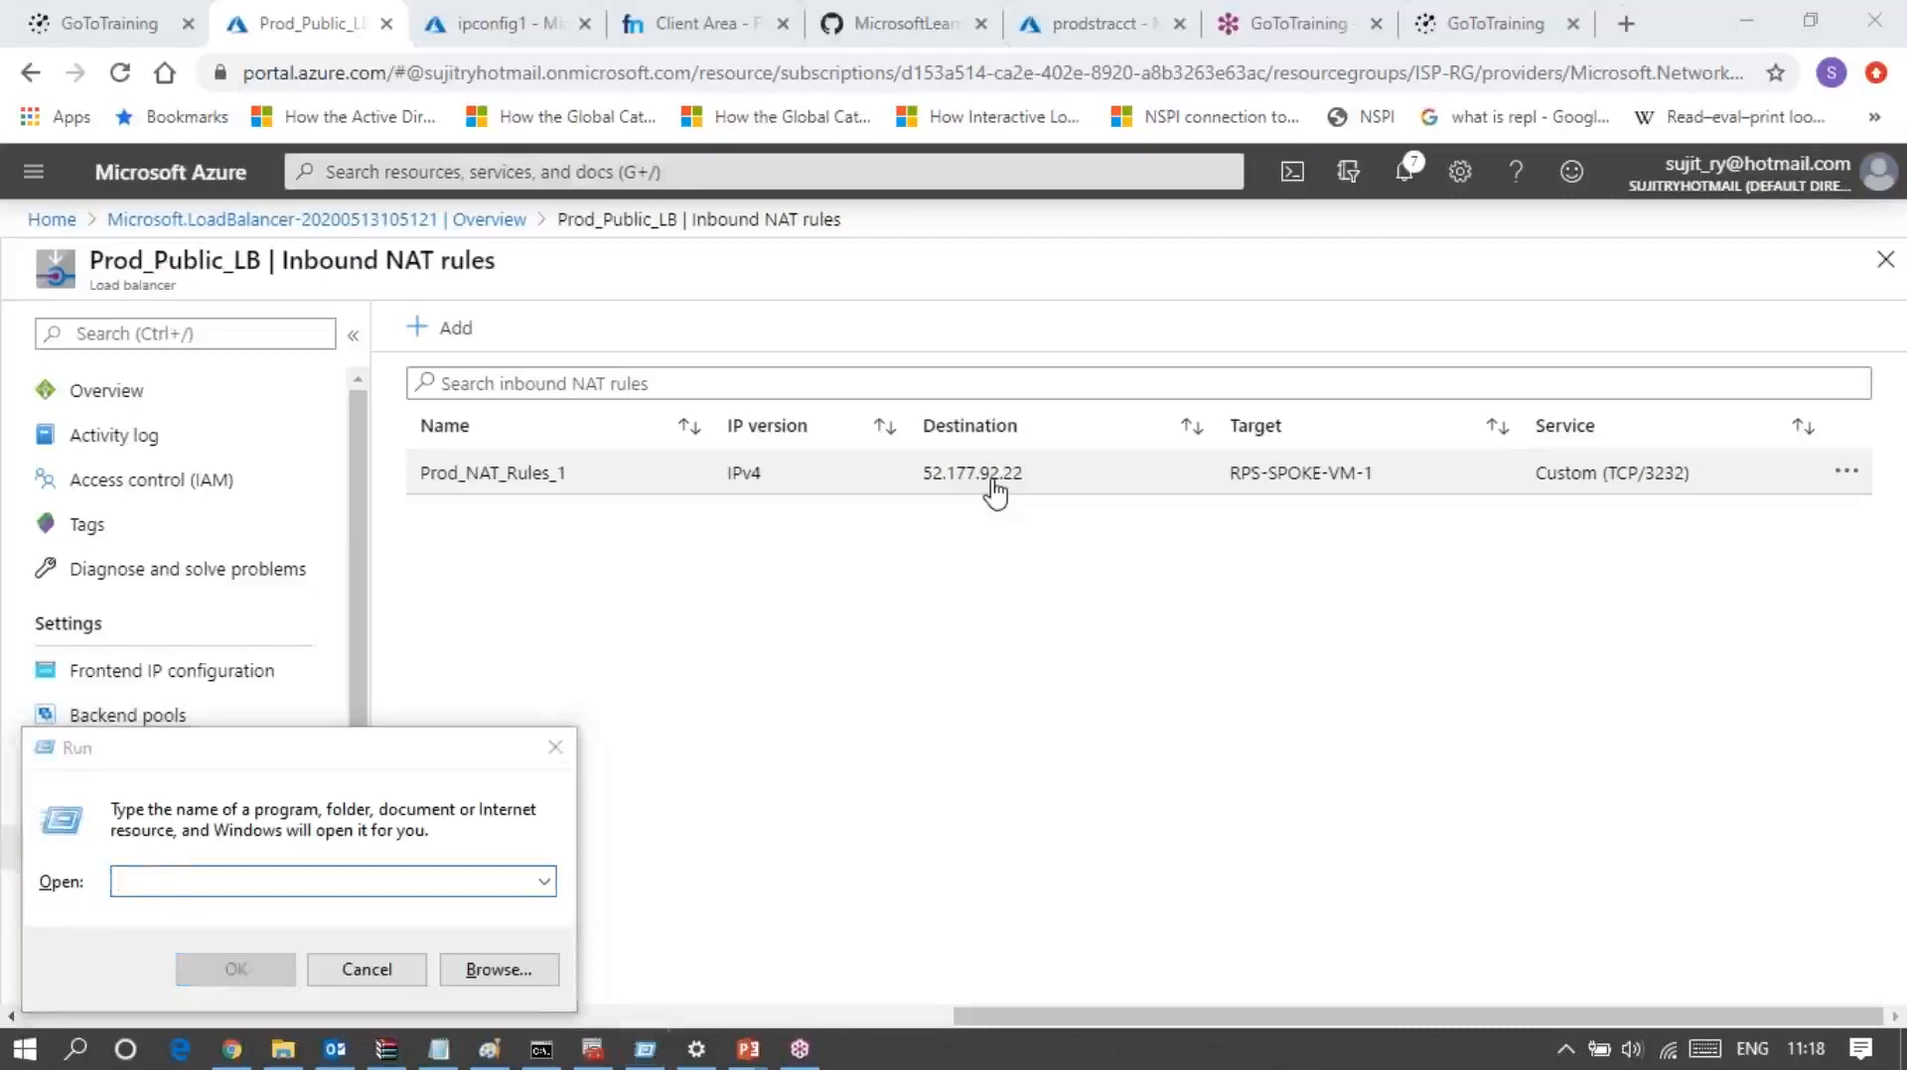
key("super")
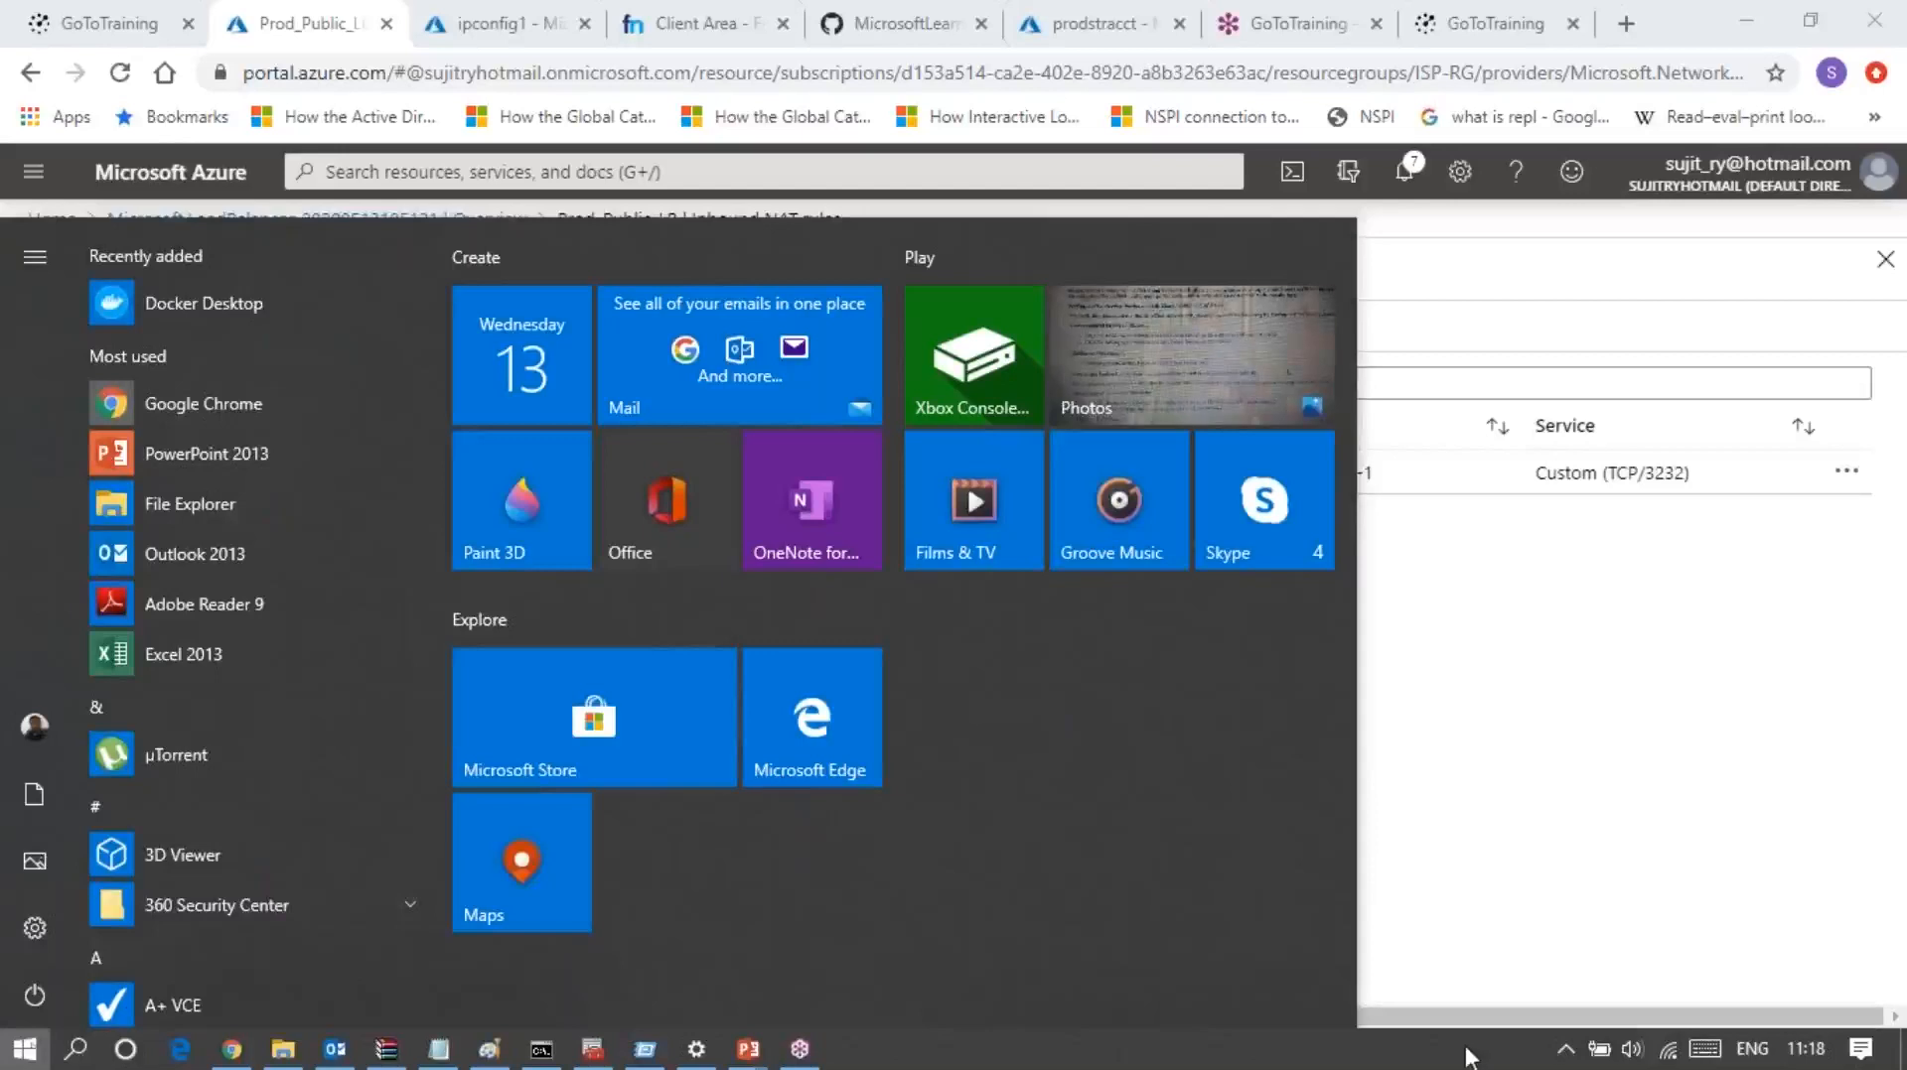
key("super+r")
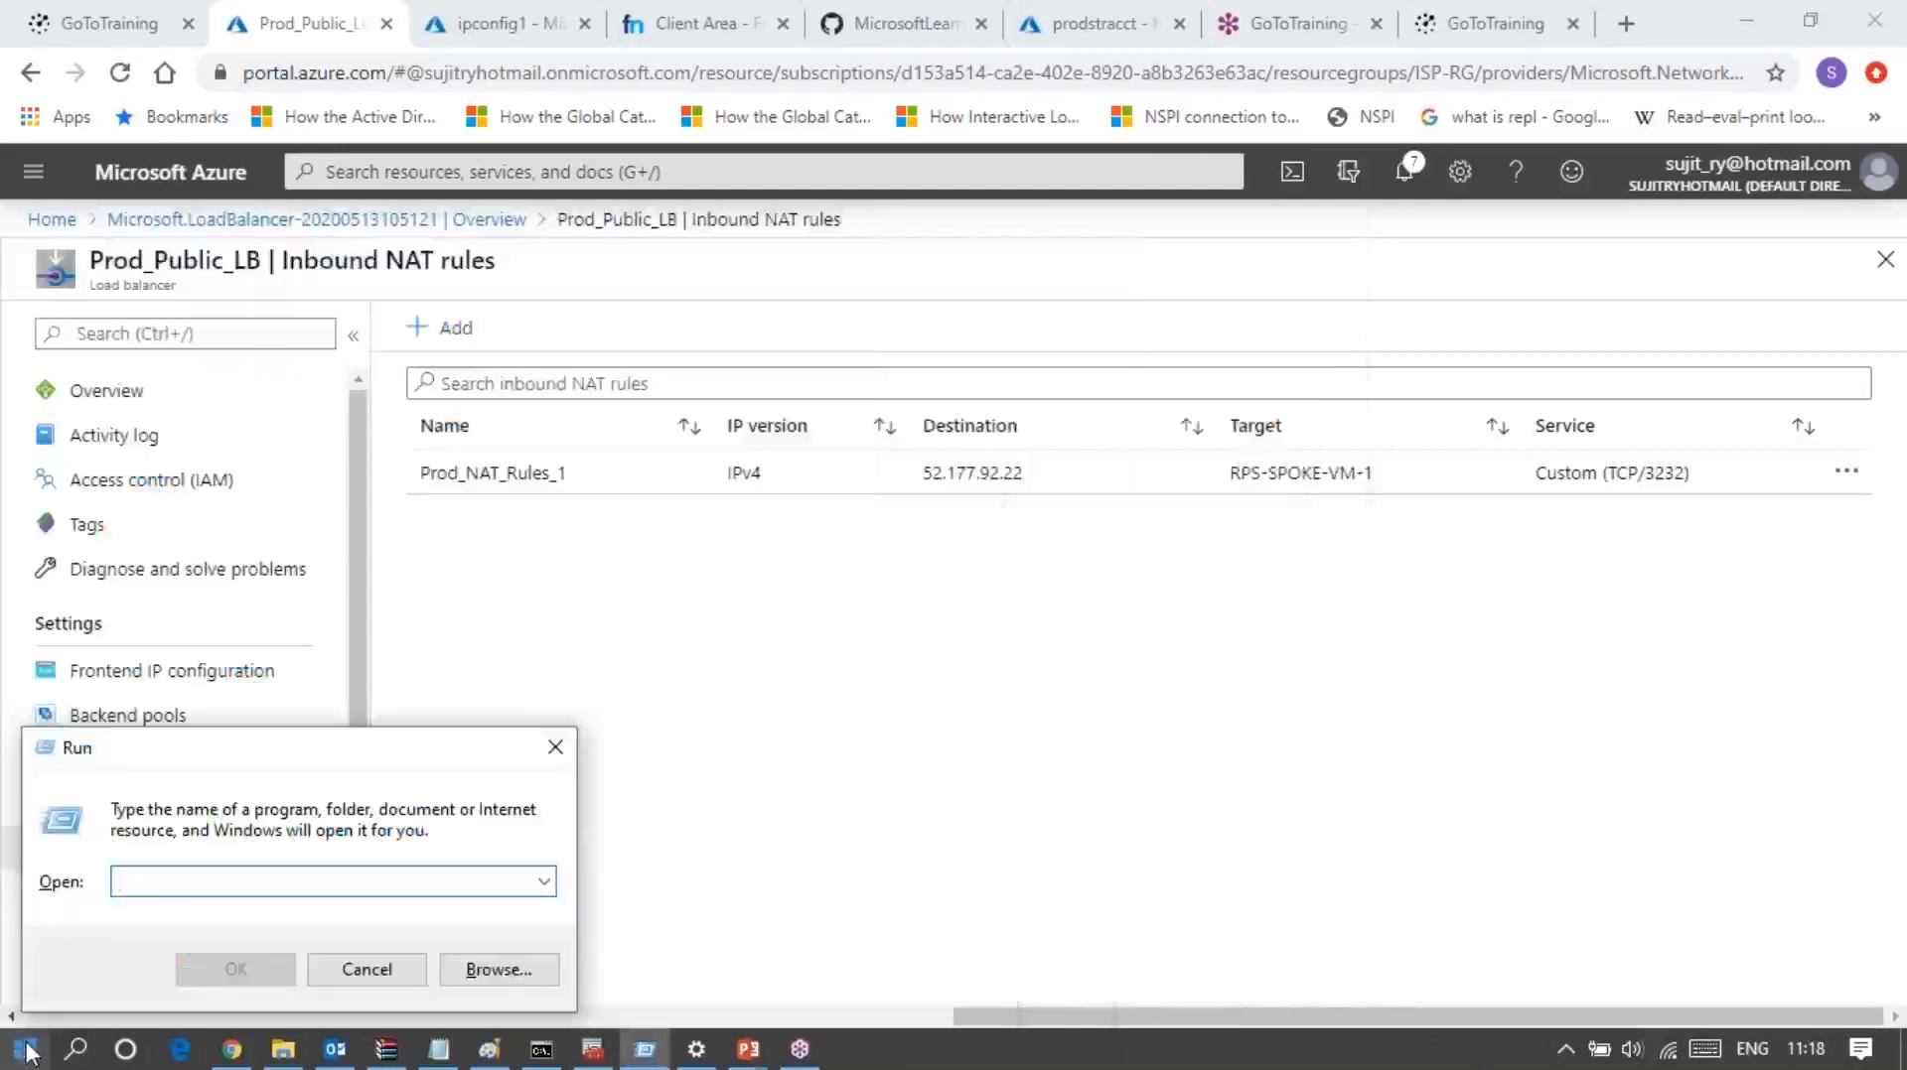
Step: Open Remote Desktop Connection and move its window clear of the NAT rule's destination address
left_click(26, 1051)
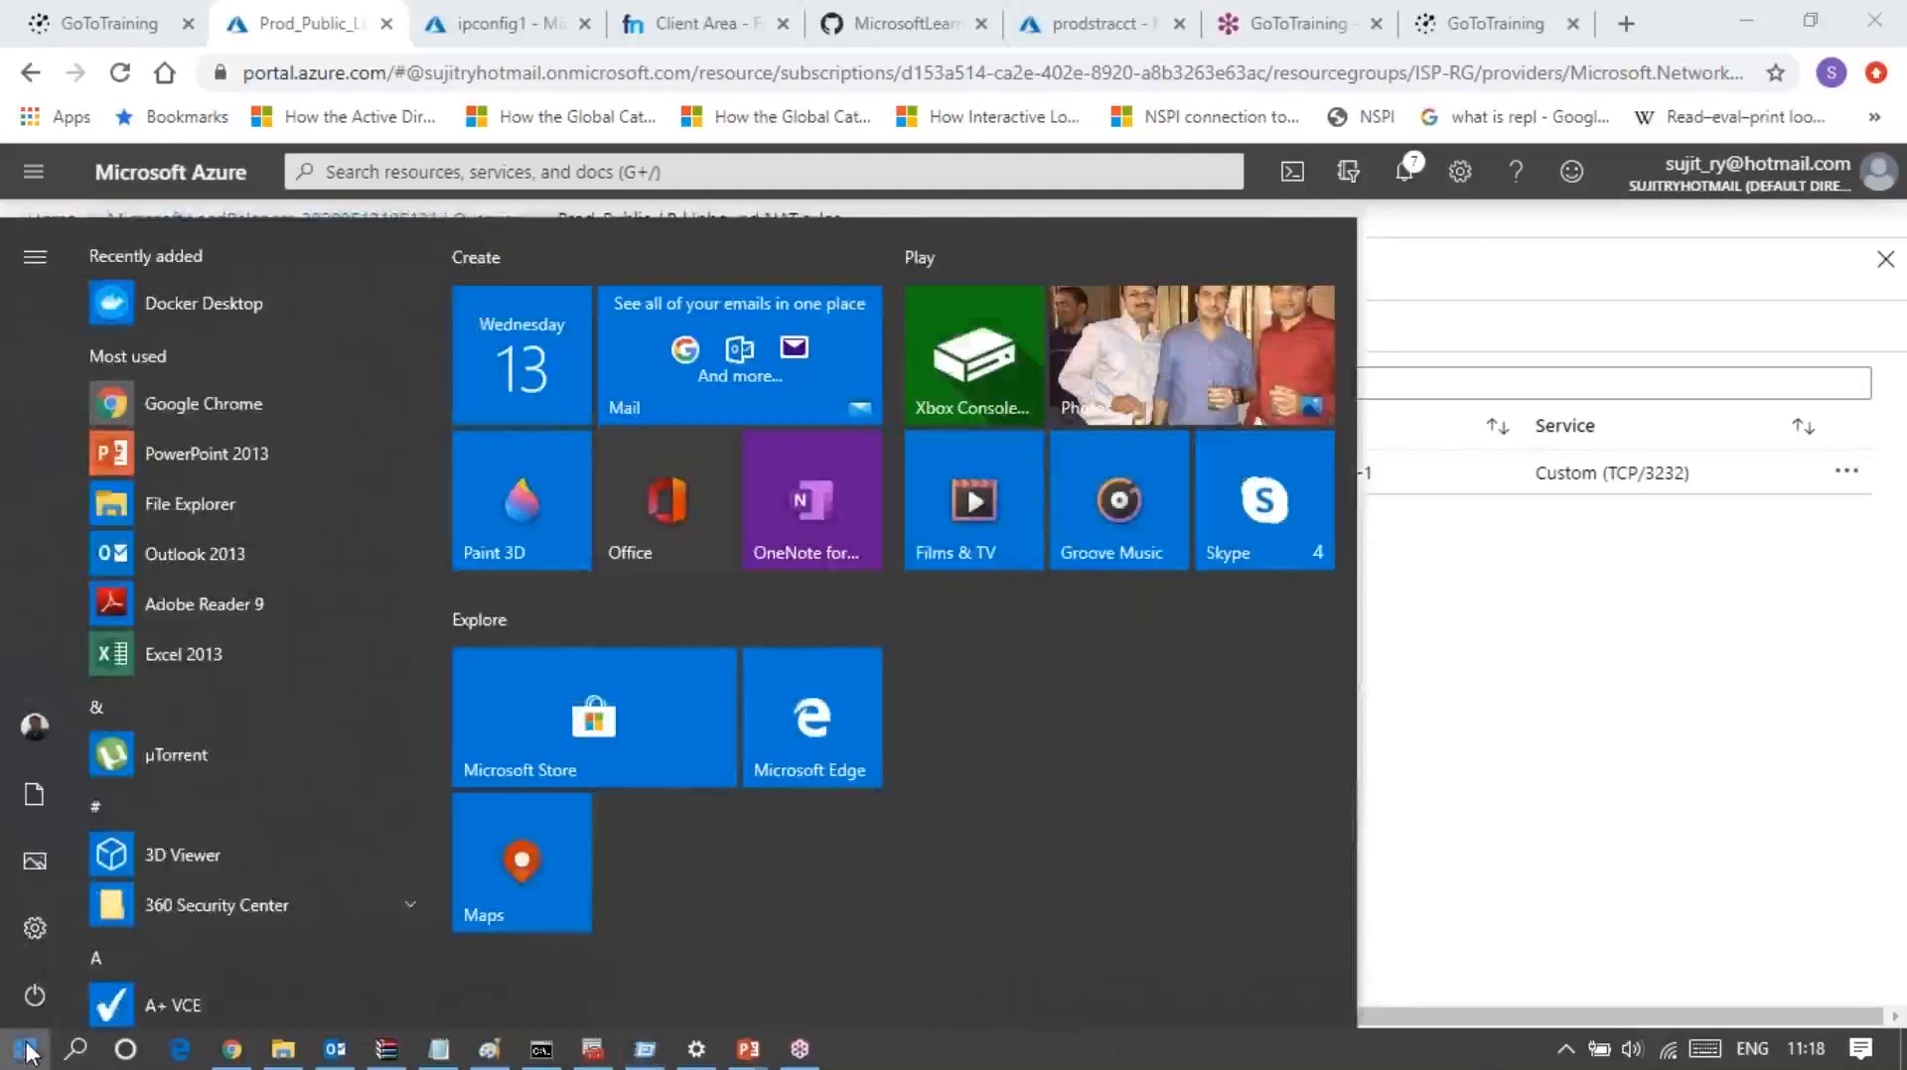
type("rdp")
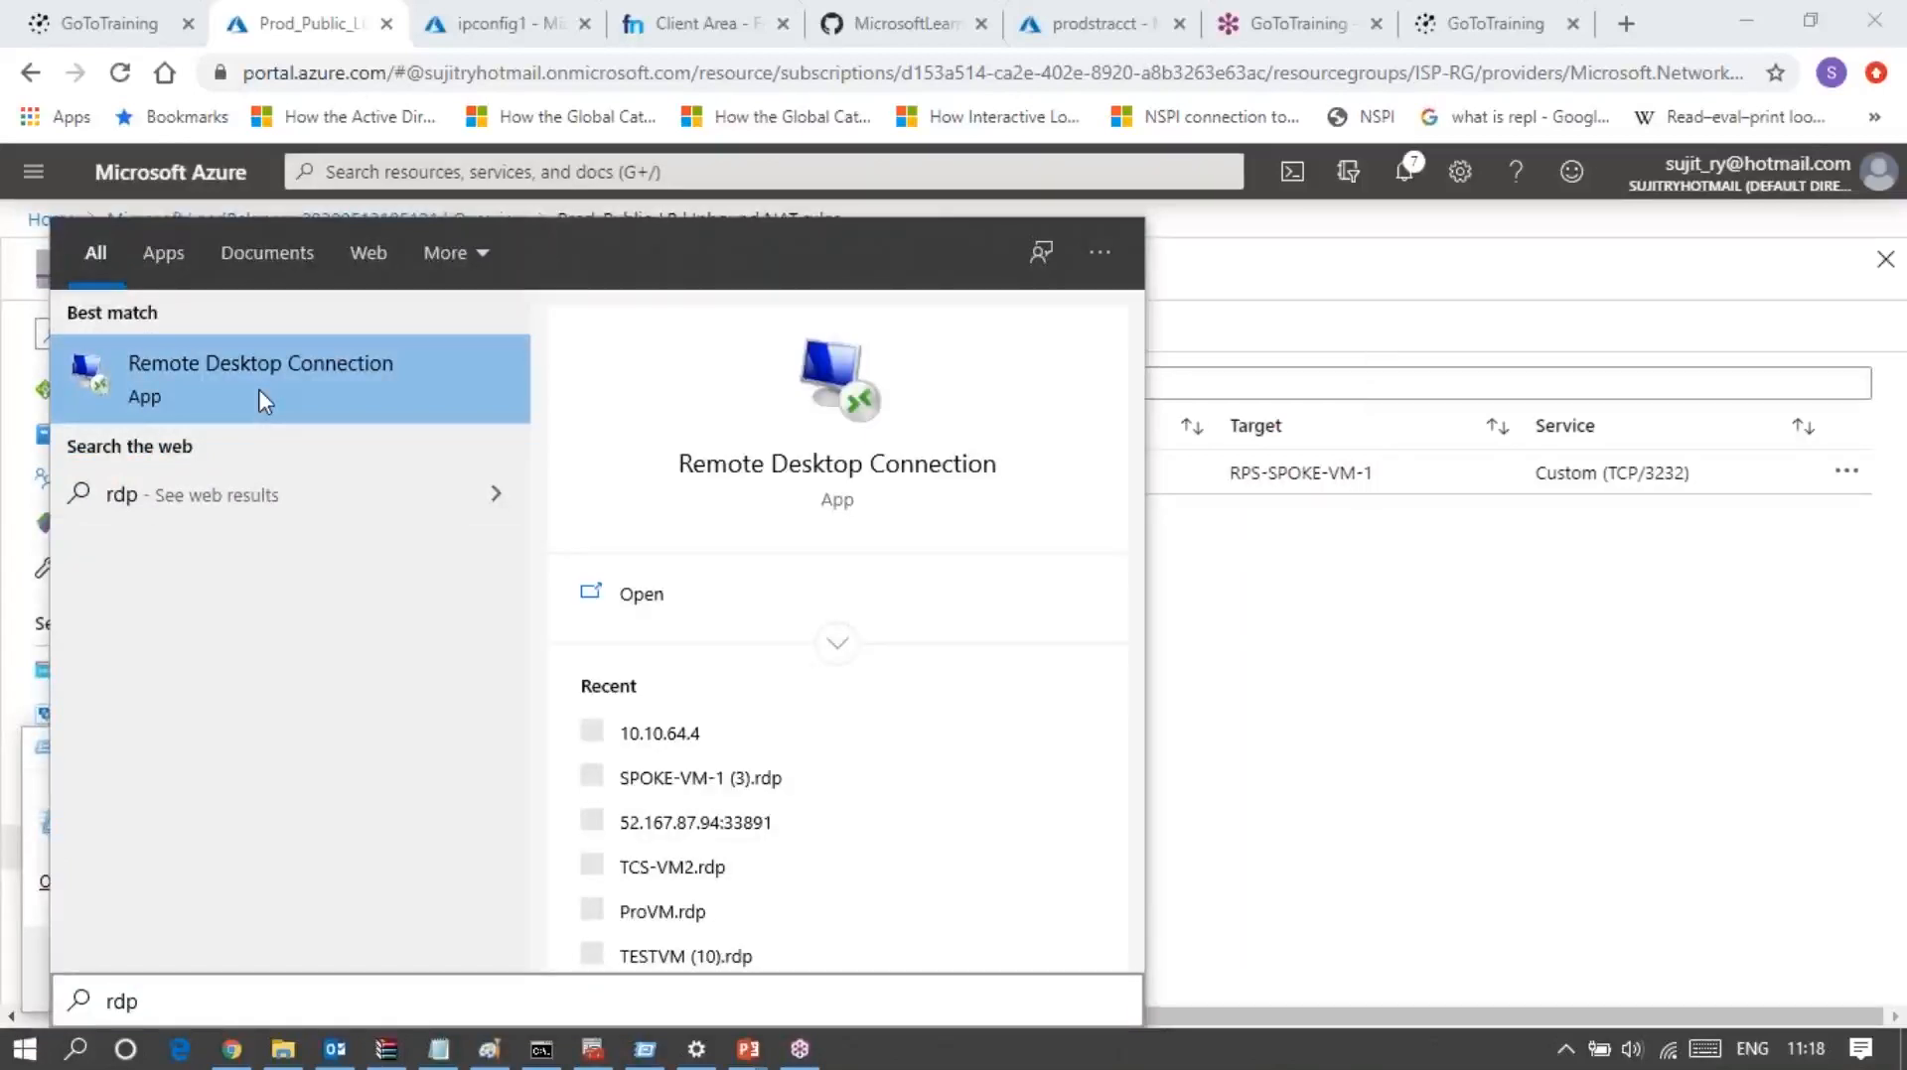
left_click(361, 352)
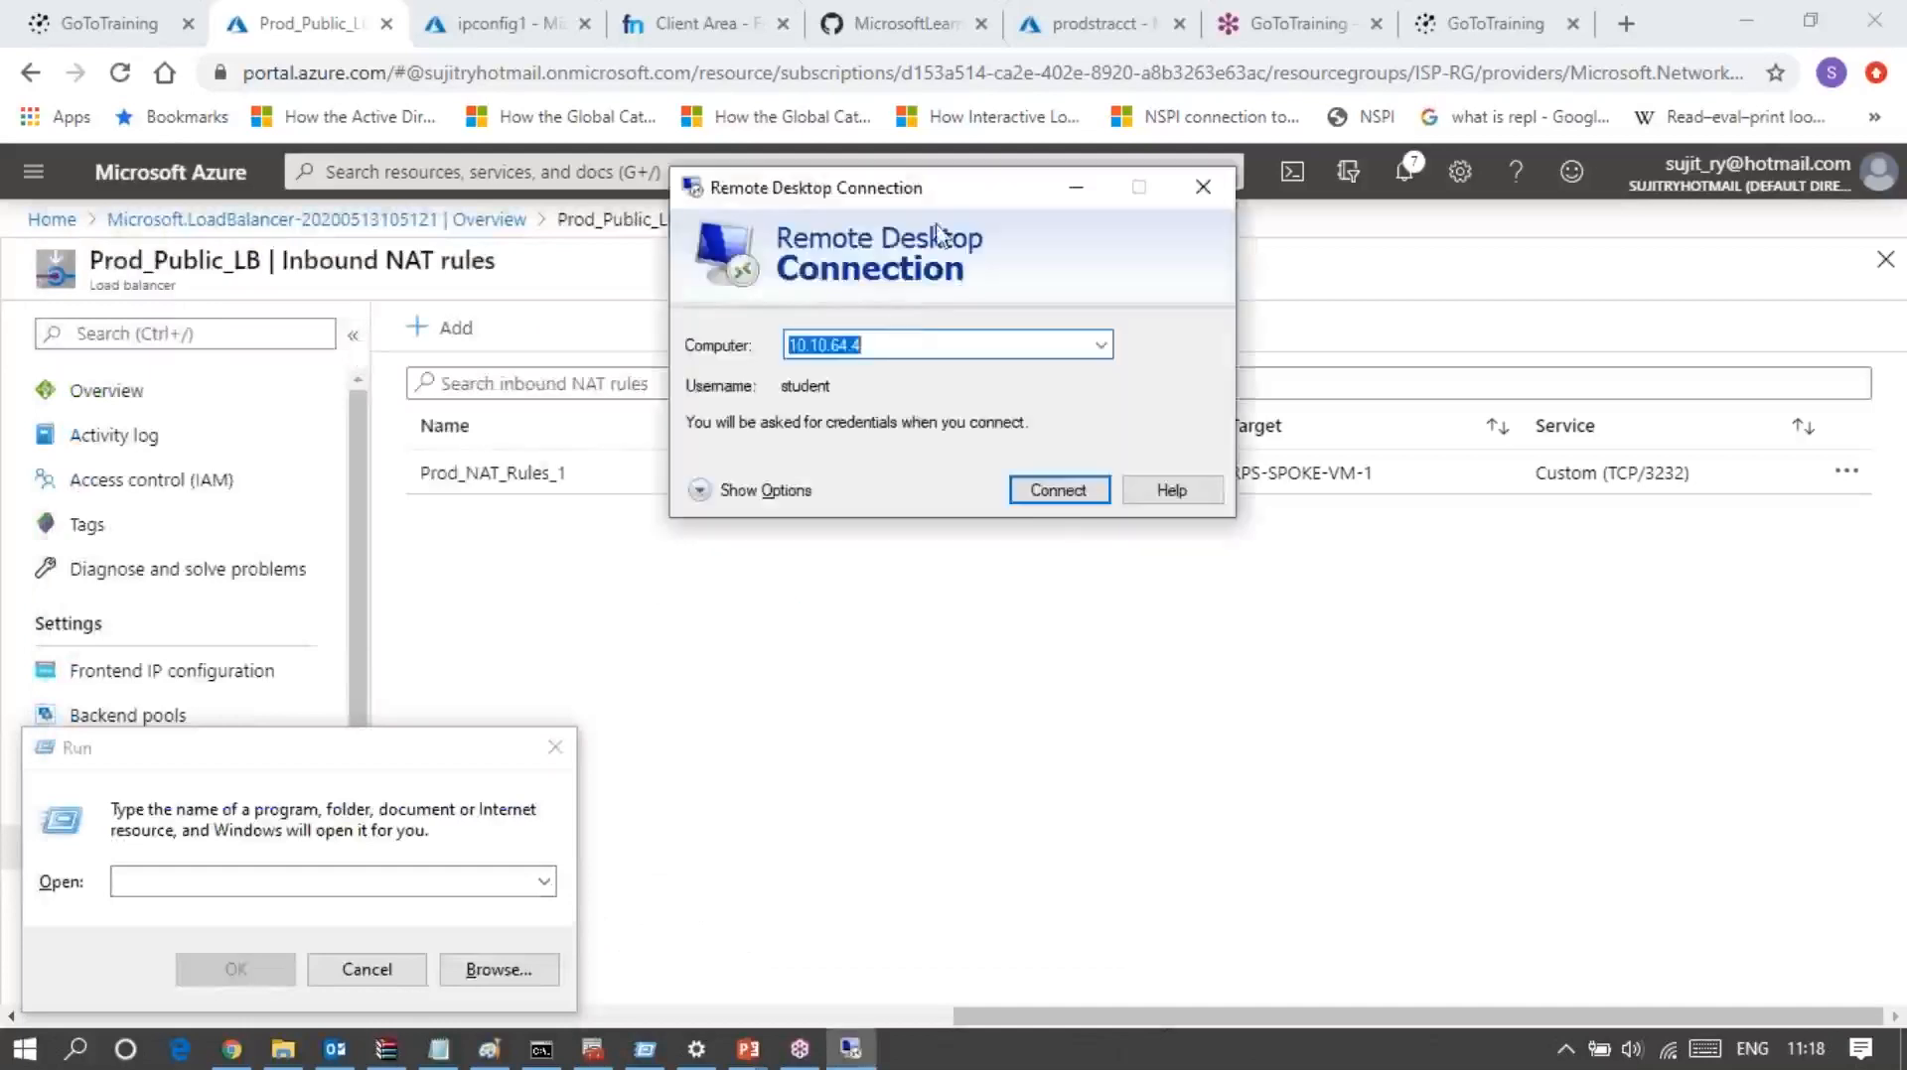
left_click_drag(950, 261, 1412, 416)
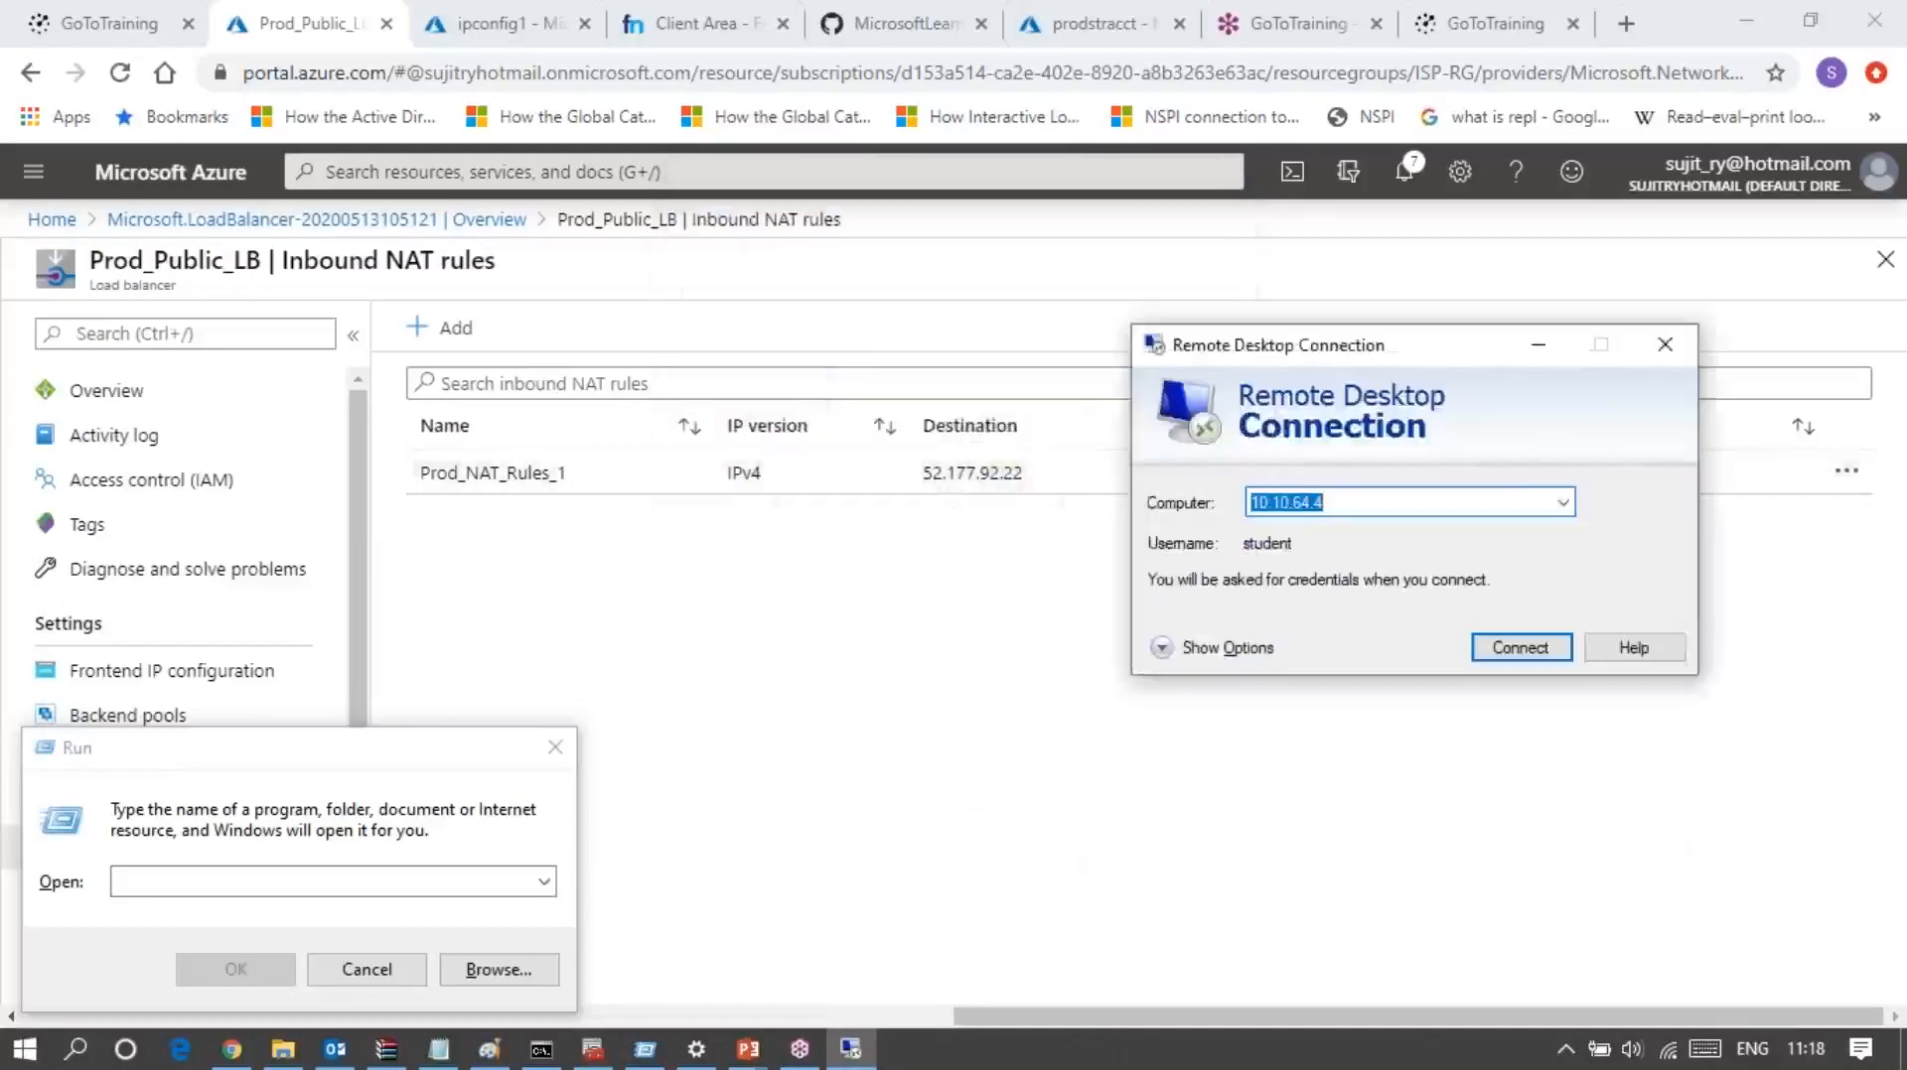
Step: Start a remote desktop connection to 52.177.92.22:3232
left_click(1297, 512)
left_click(1338, 500)
key("BackSpace")
key("BackSpace")
key("BackSpace")
key("BackSpace")
key("BackSpace")
key("BackSpace")
key("BackSpace")
key("BackSpace")
key("BackSpace")
key("BackSpace")
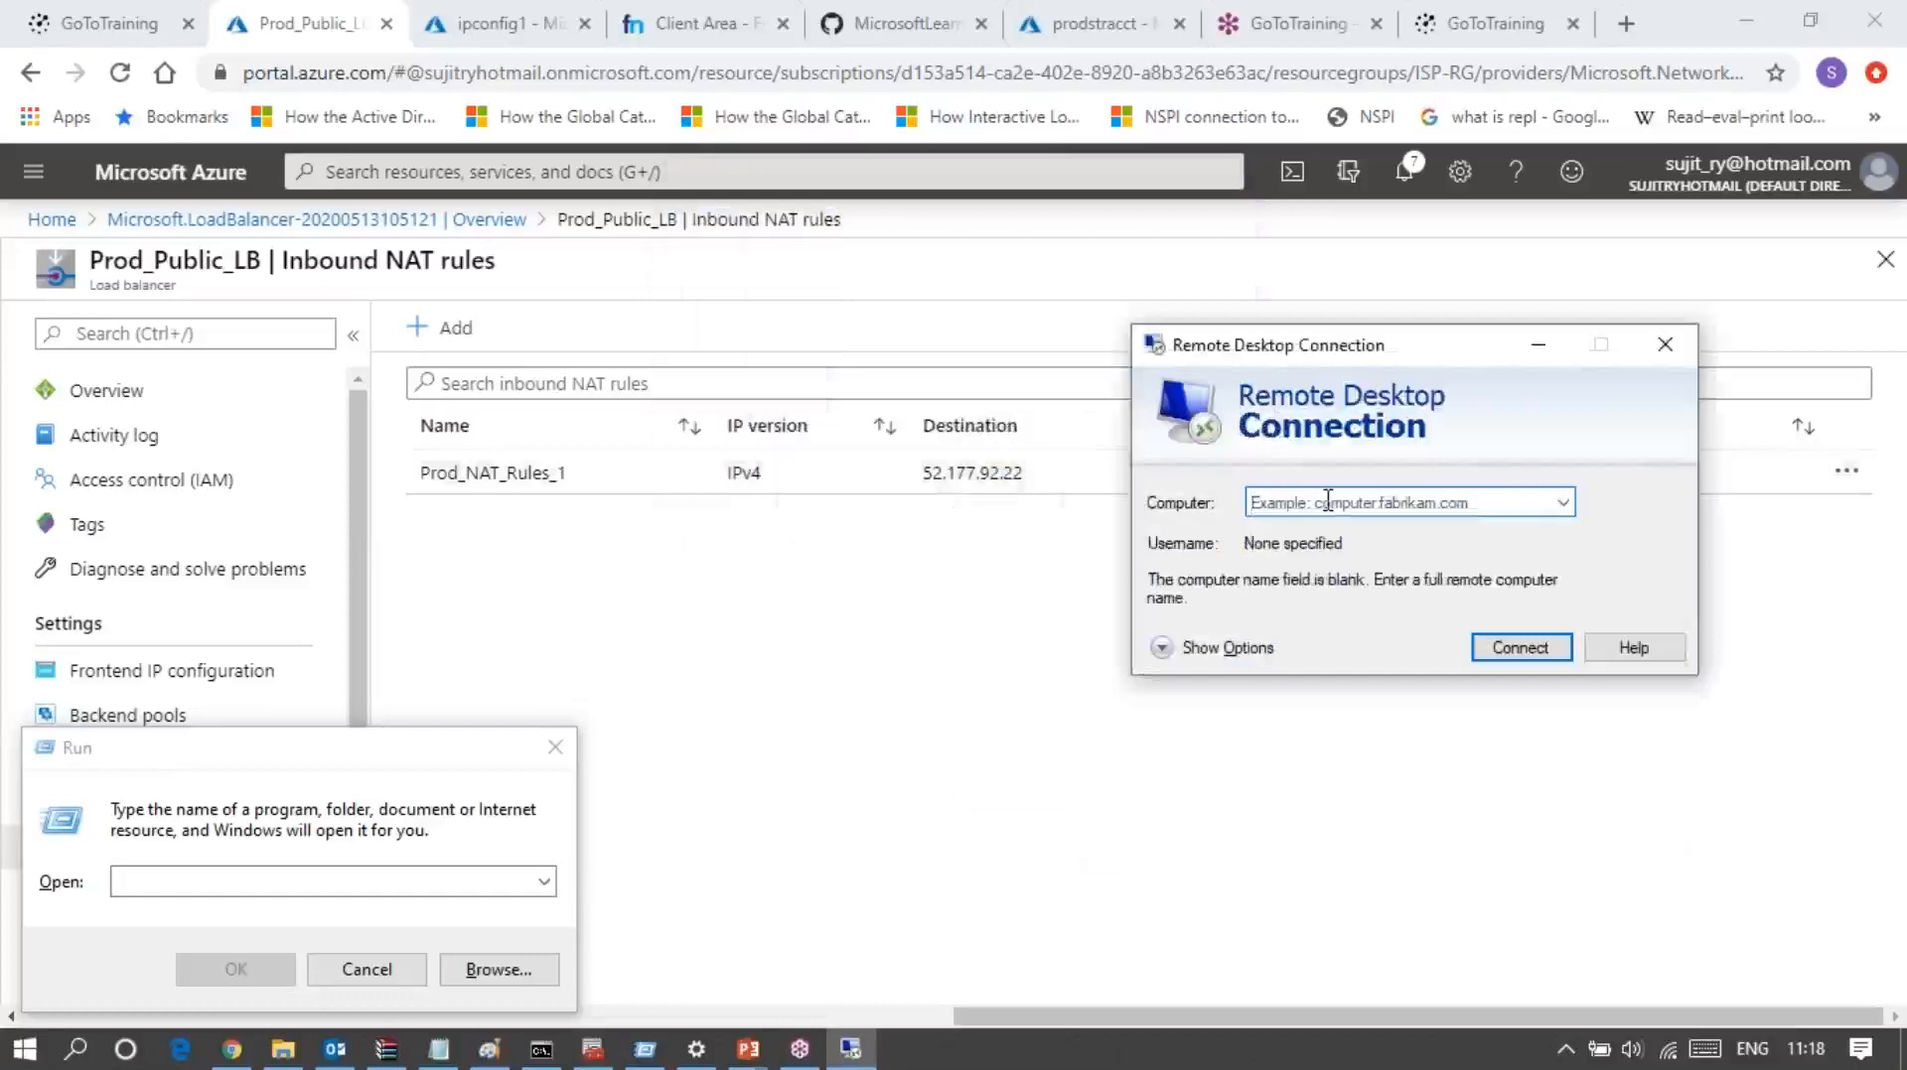
type("52.177")
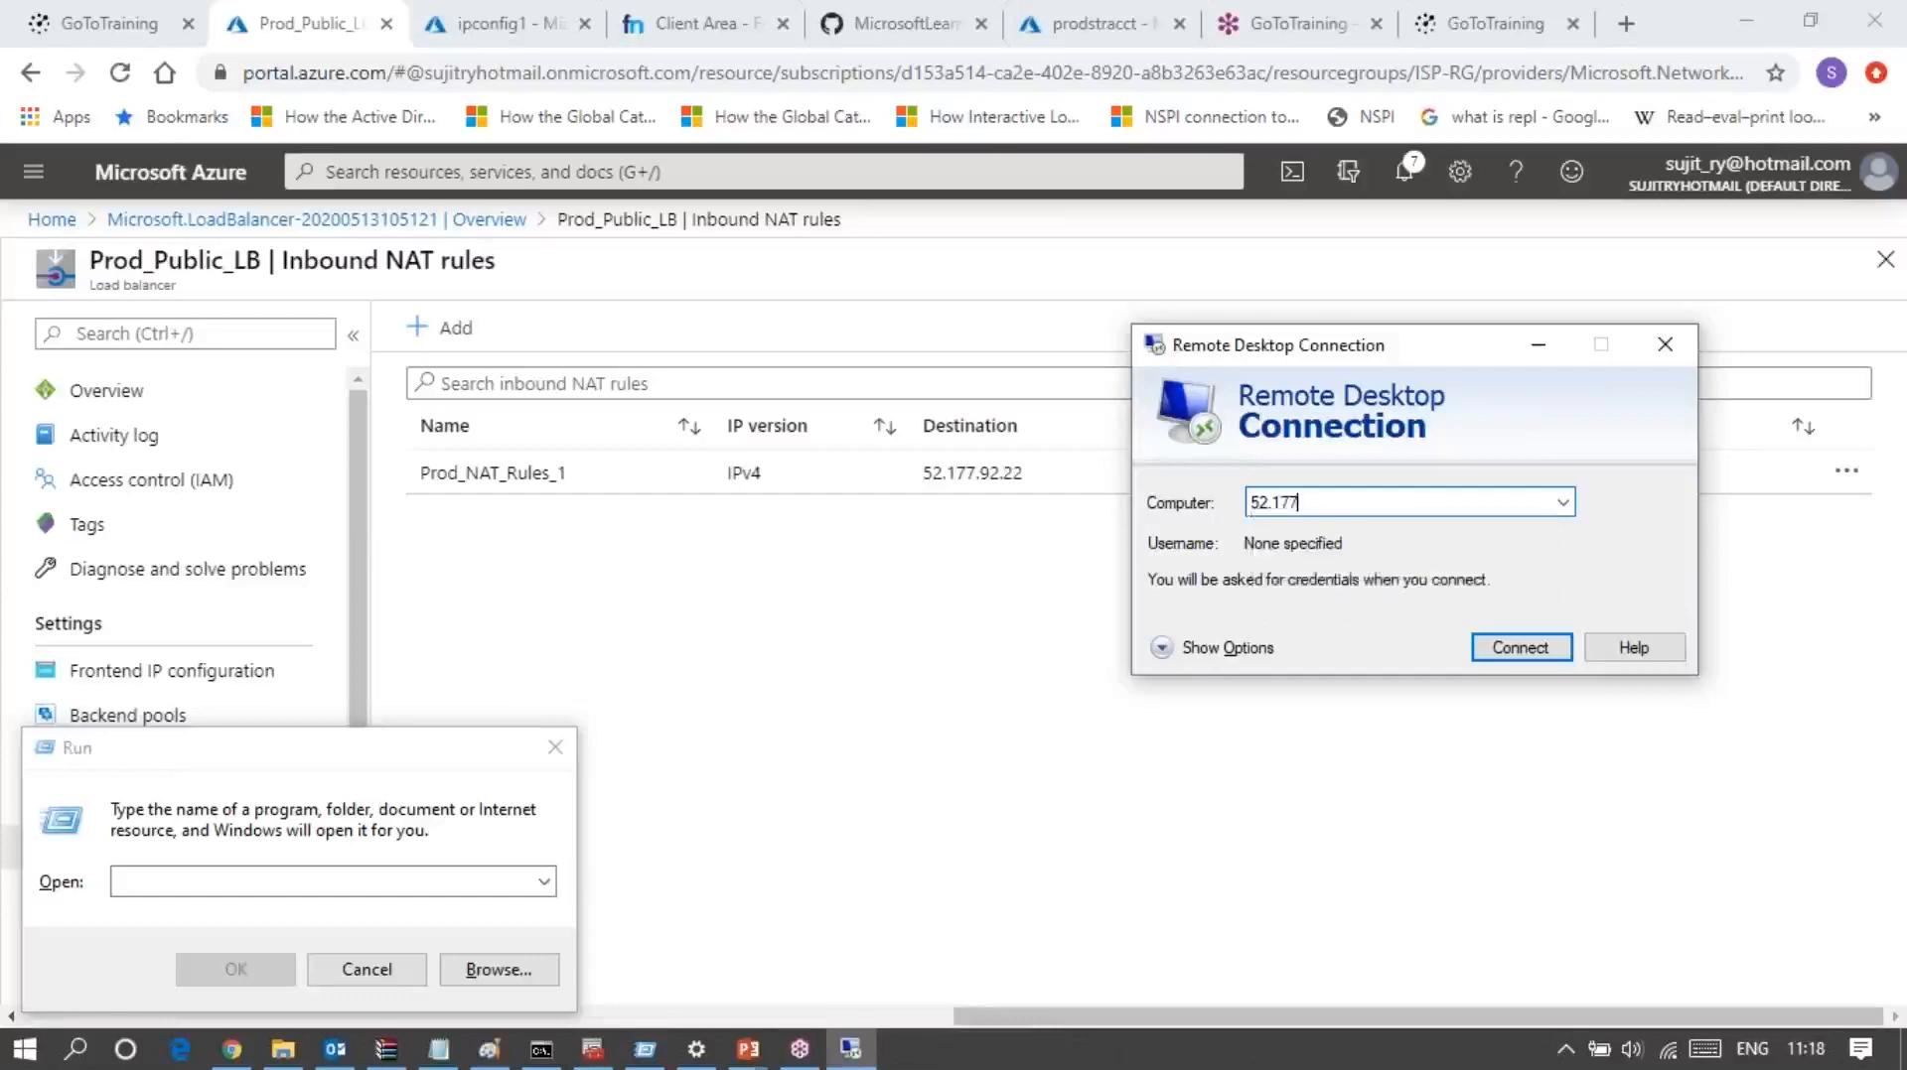
type(".92.22:")
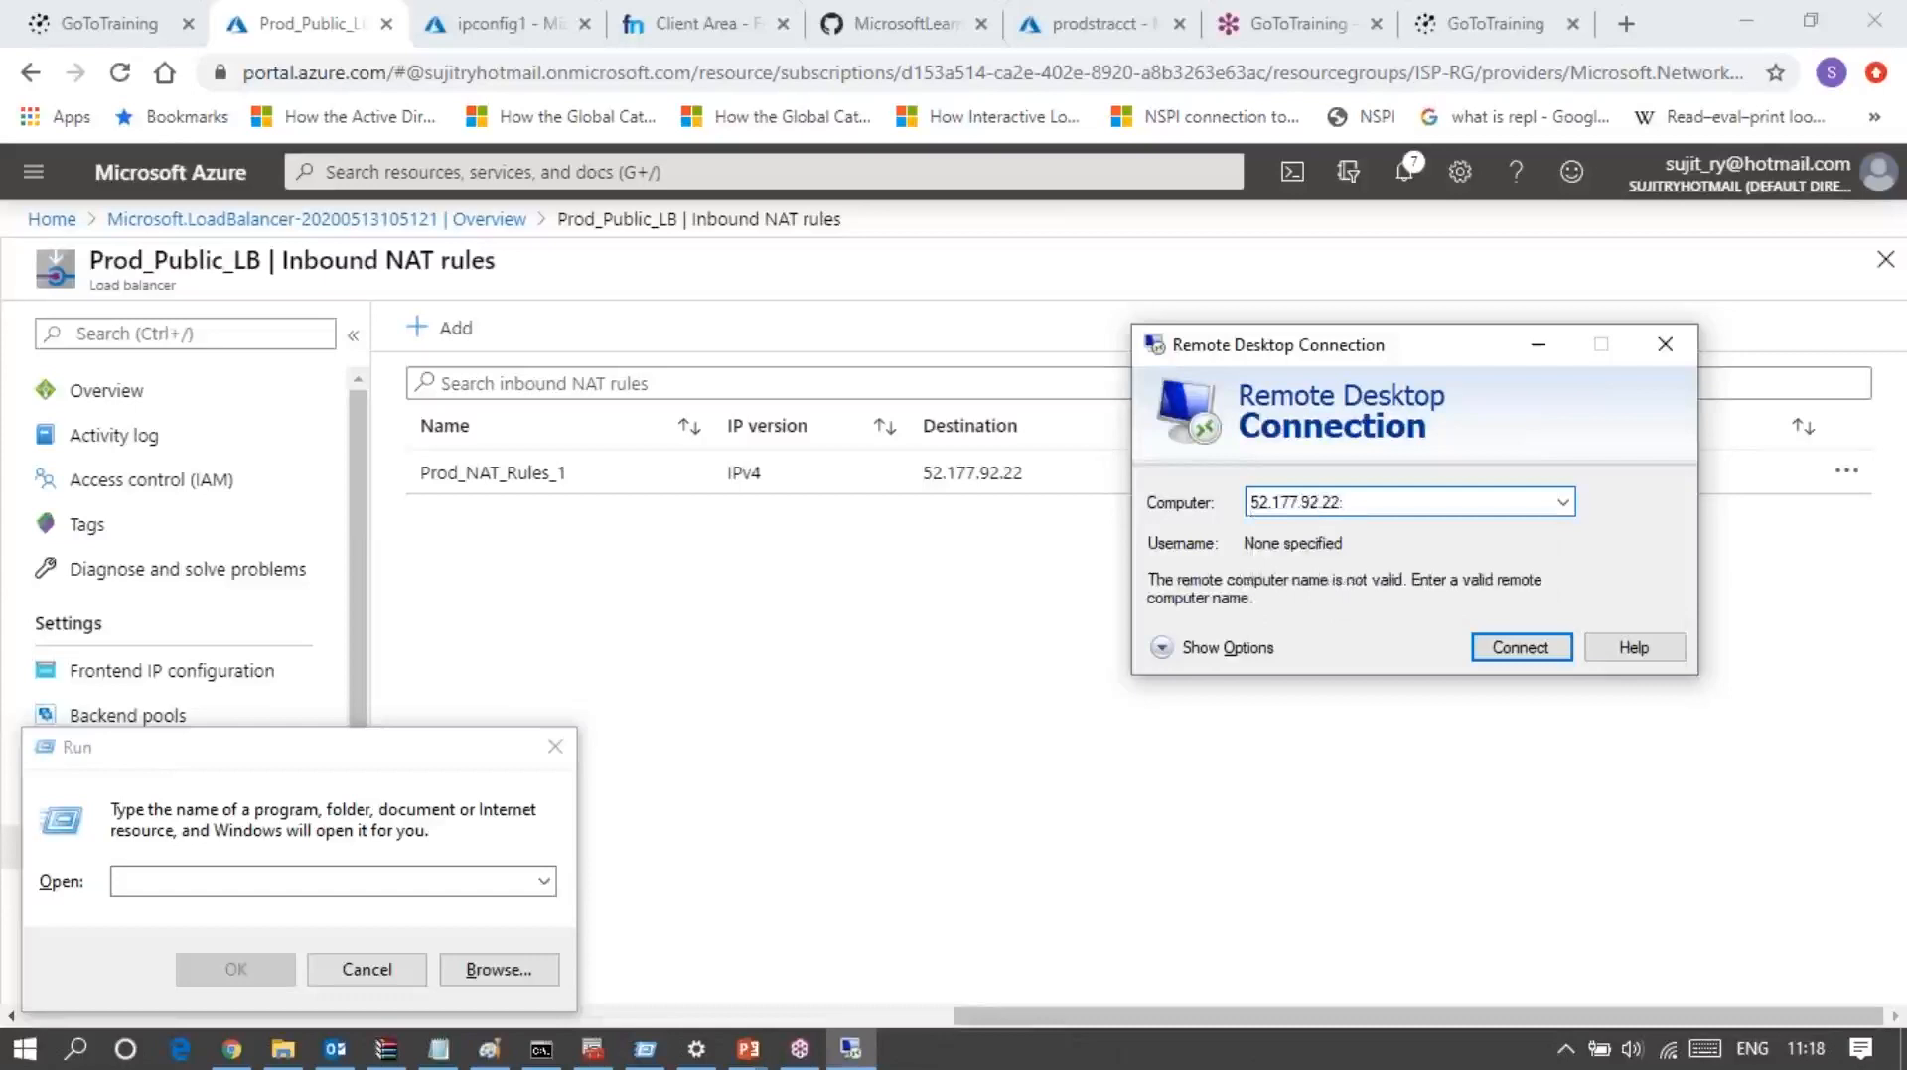
type("3232")
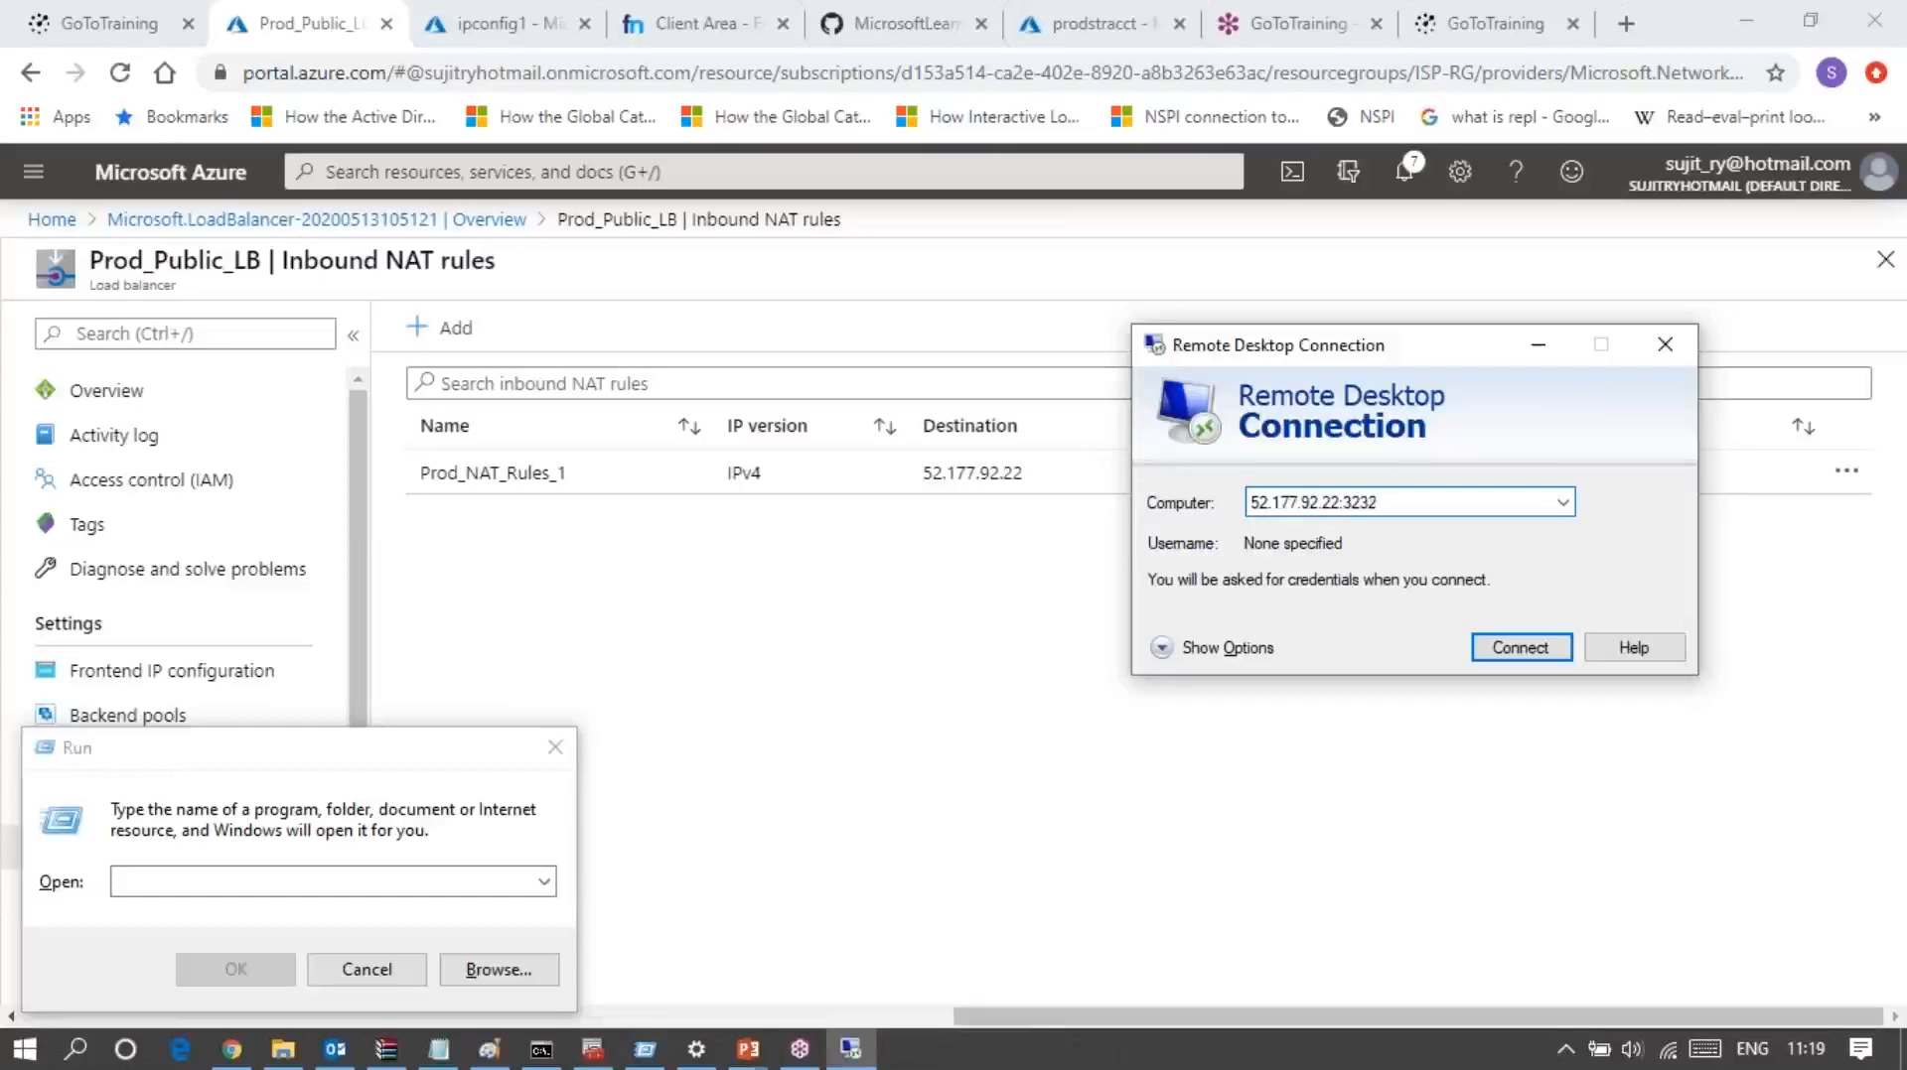
left_click(1510, 643)
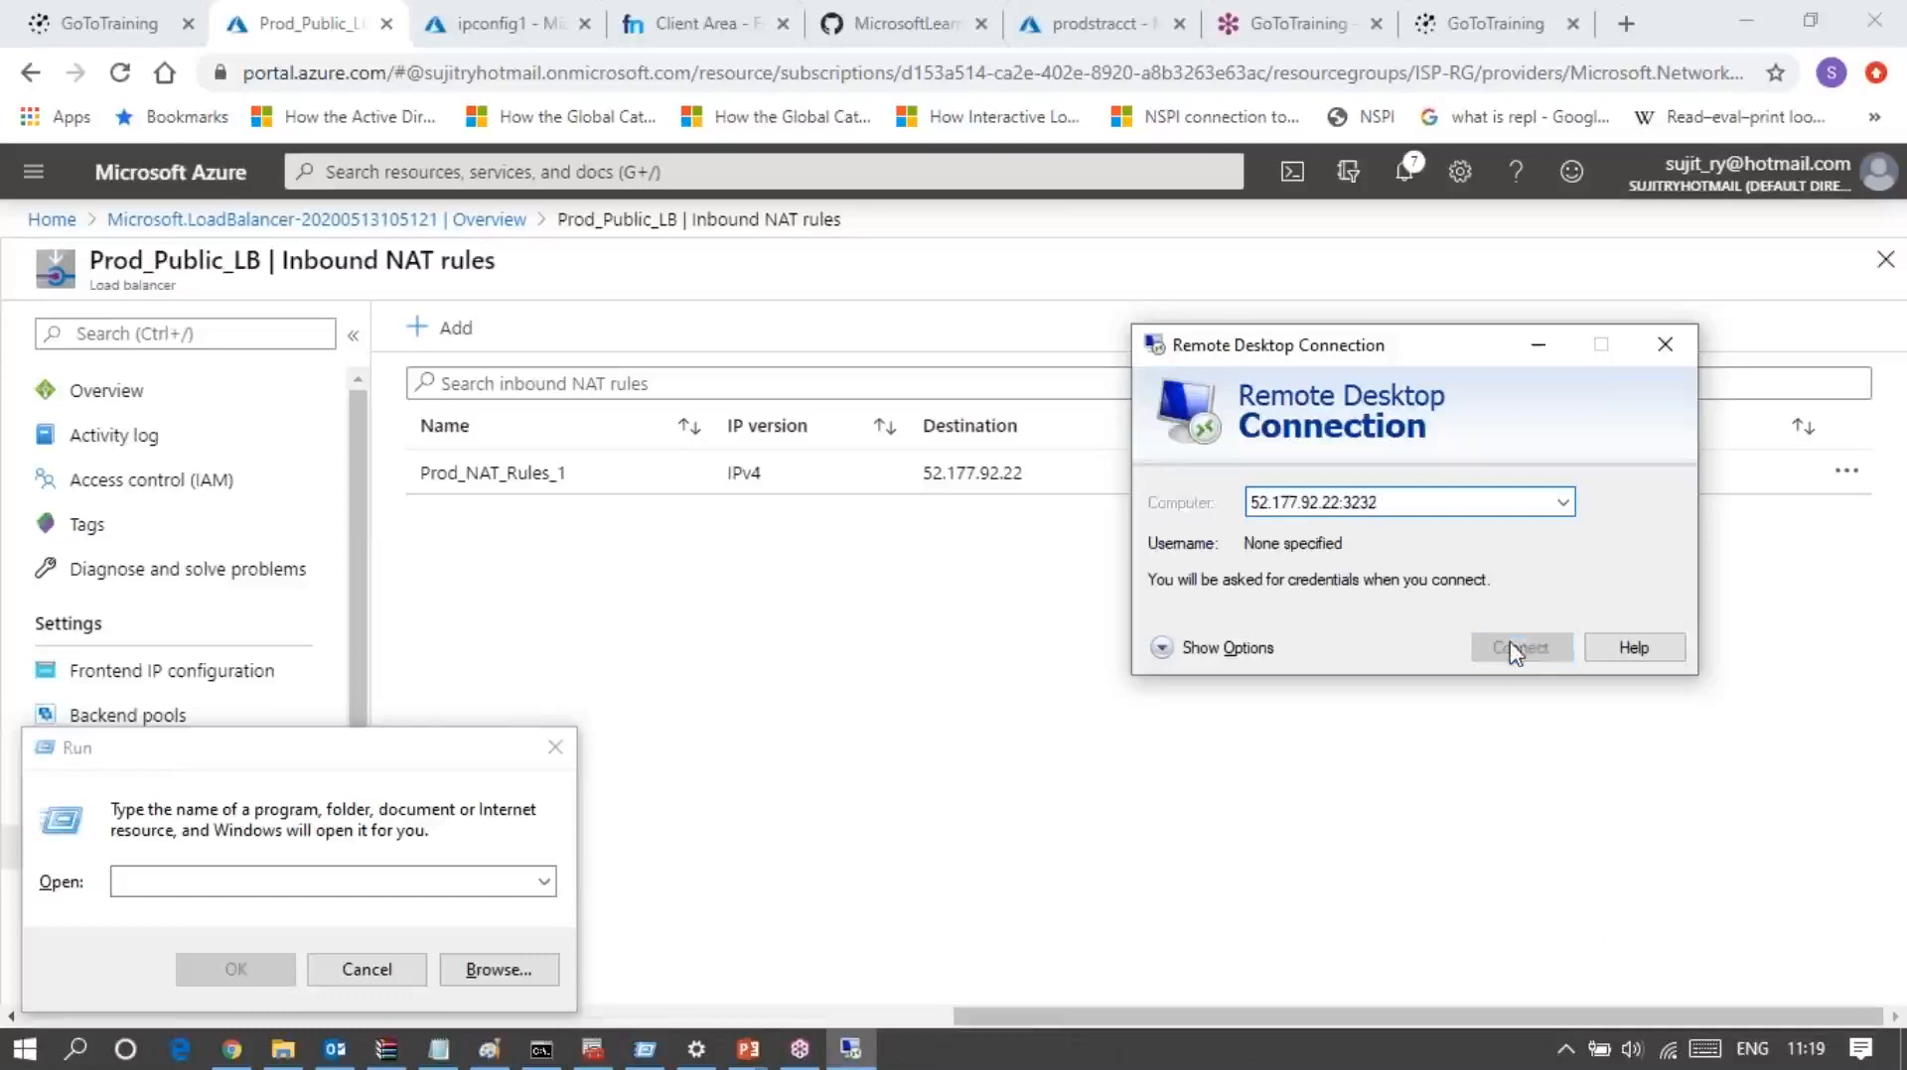
Step: Return to the Remote Desktop prompt for 52.177.92.22 and try to sign in as student with the account password
left_click(1535, 950)
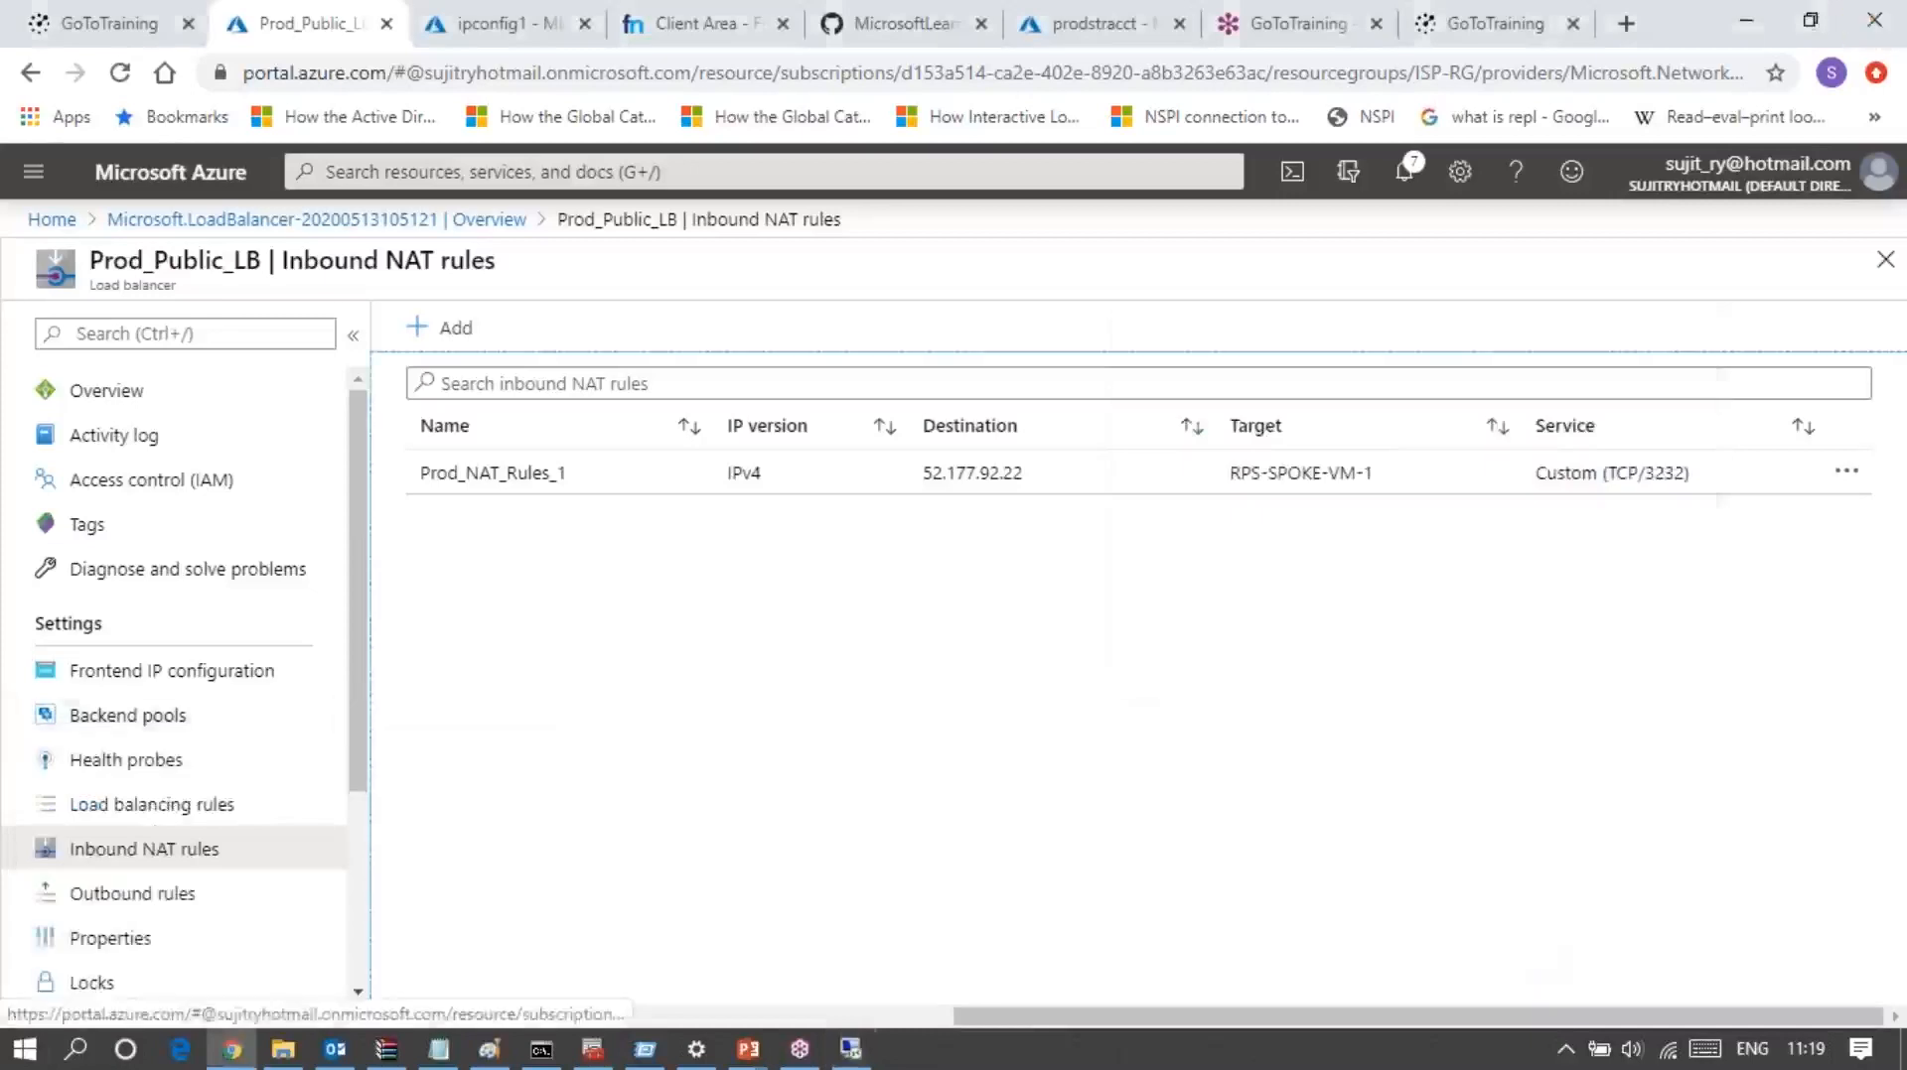
mouse_move(850, 1048)
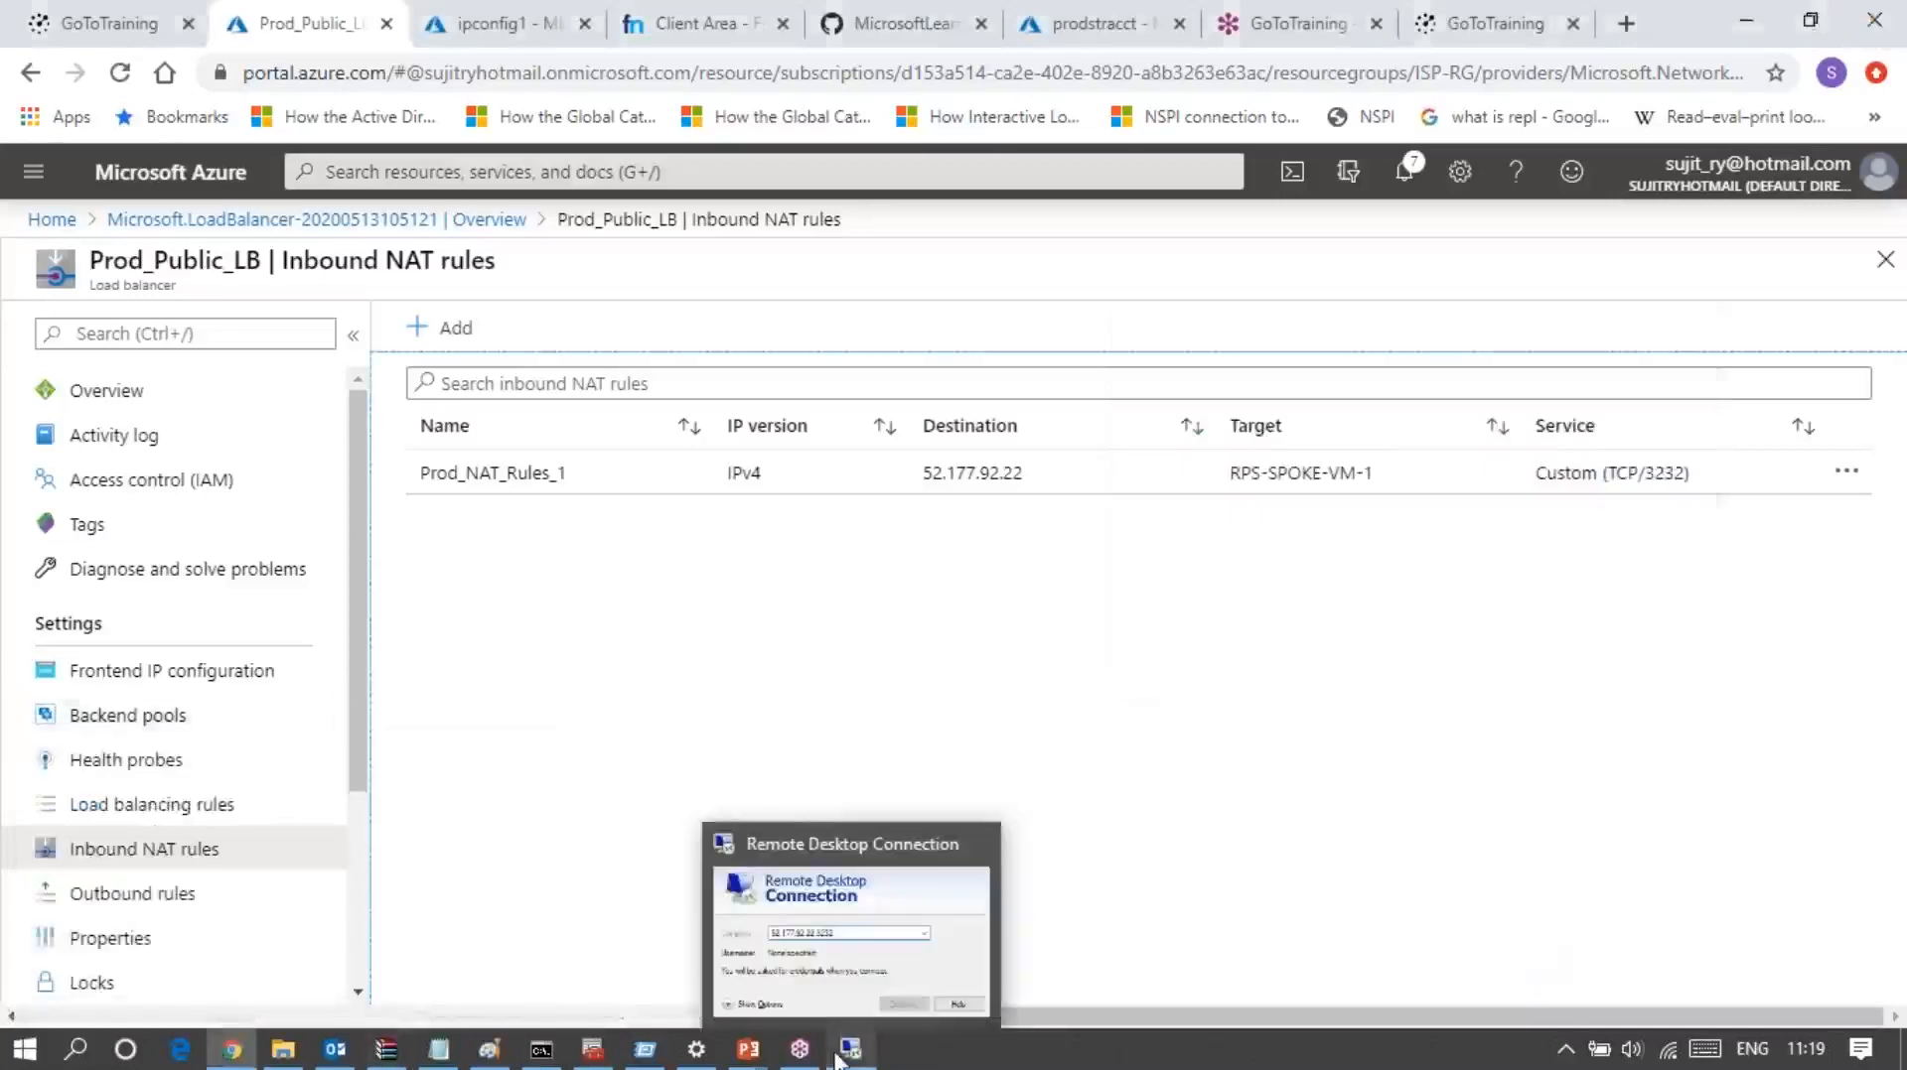
left_click(878, 971)
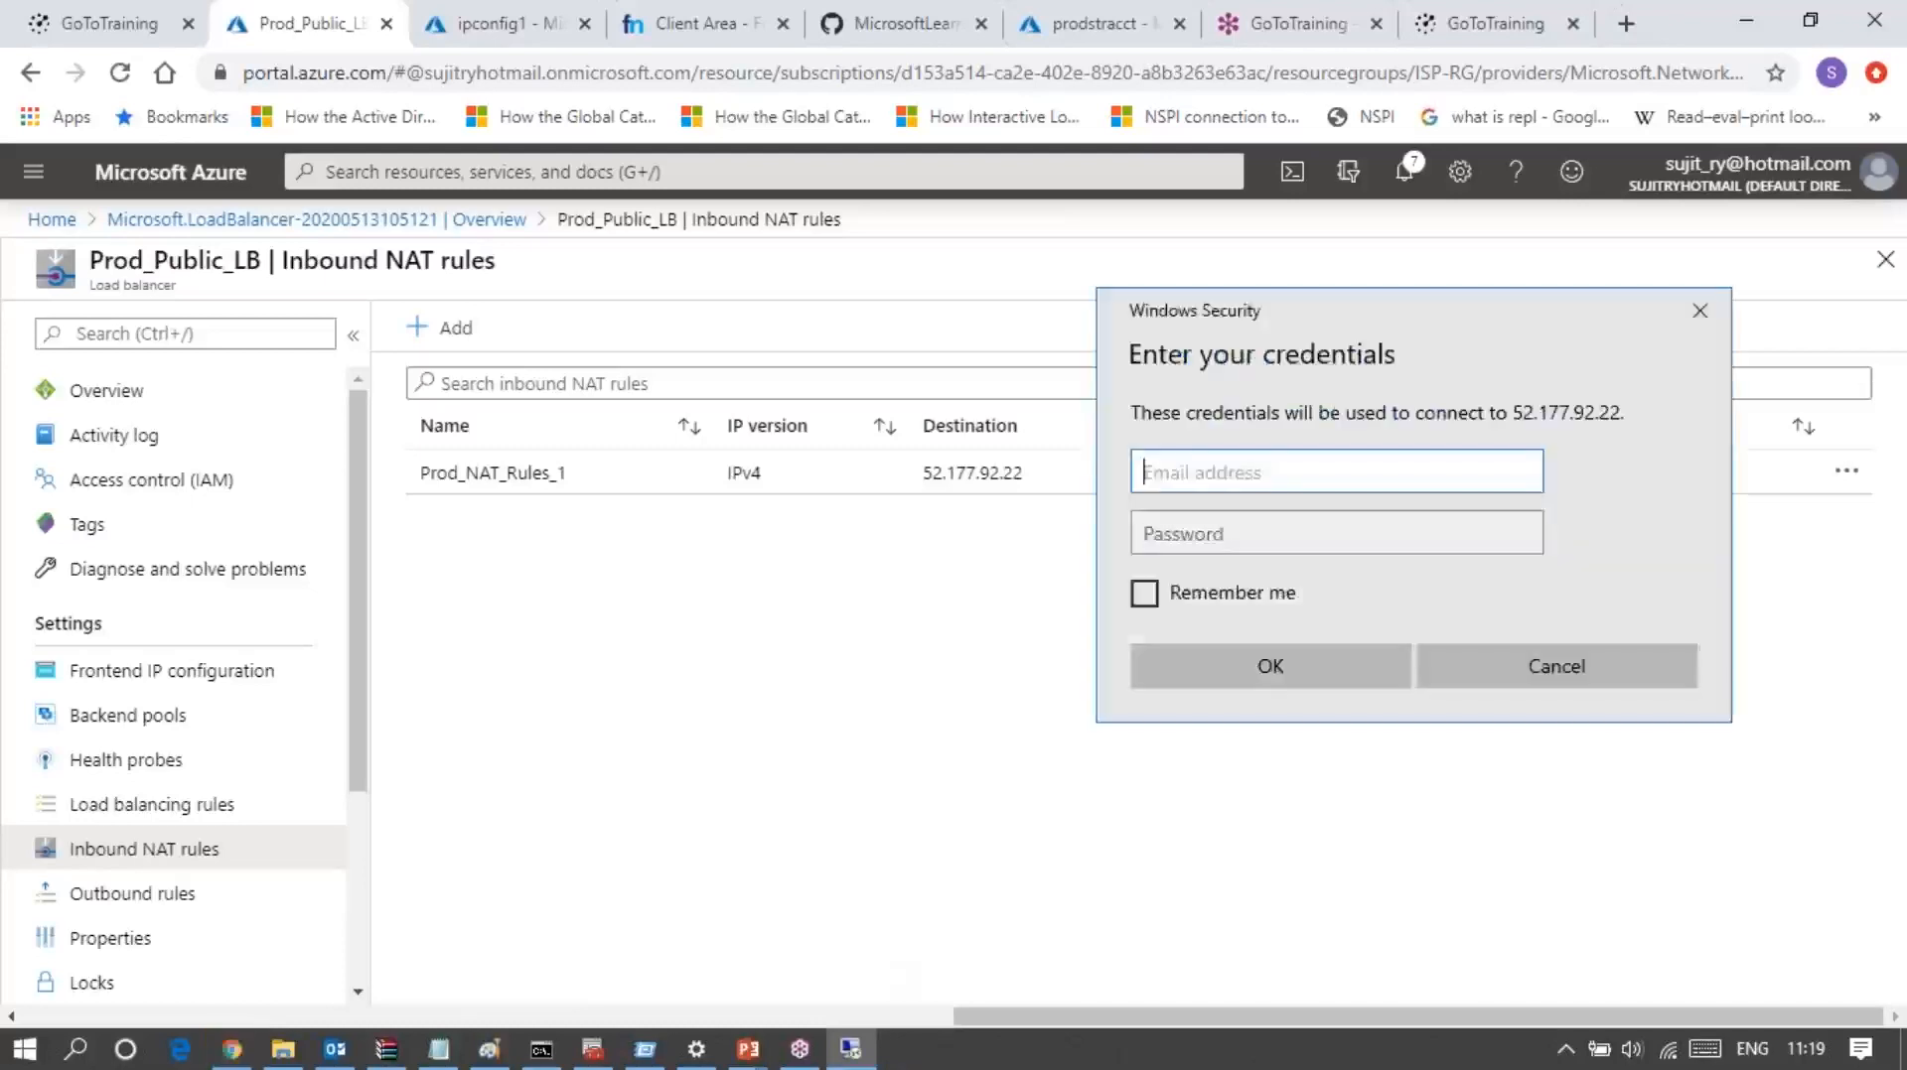
type("st")
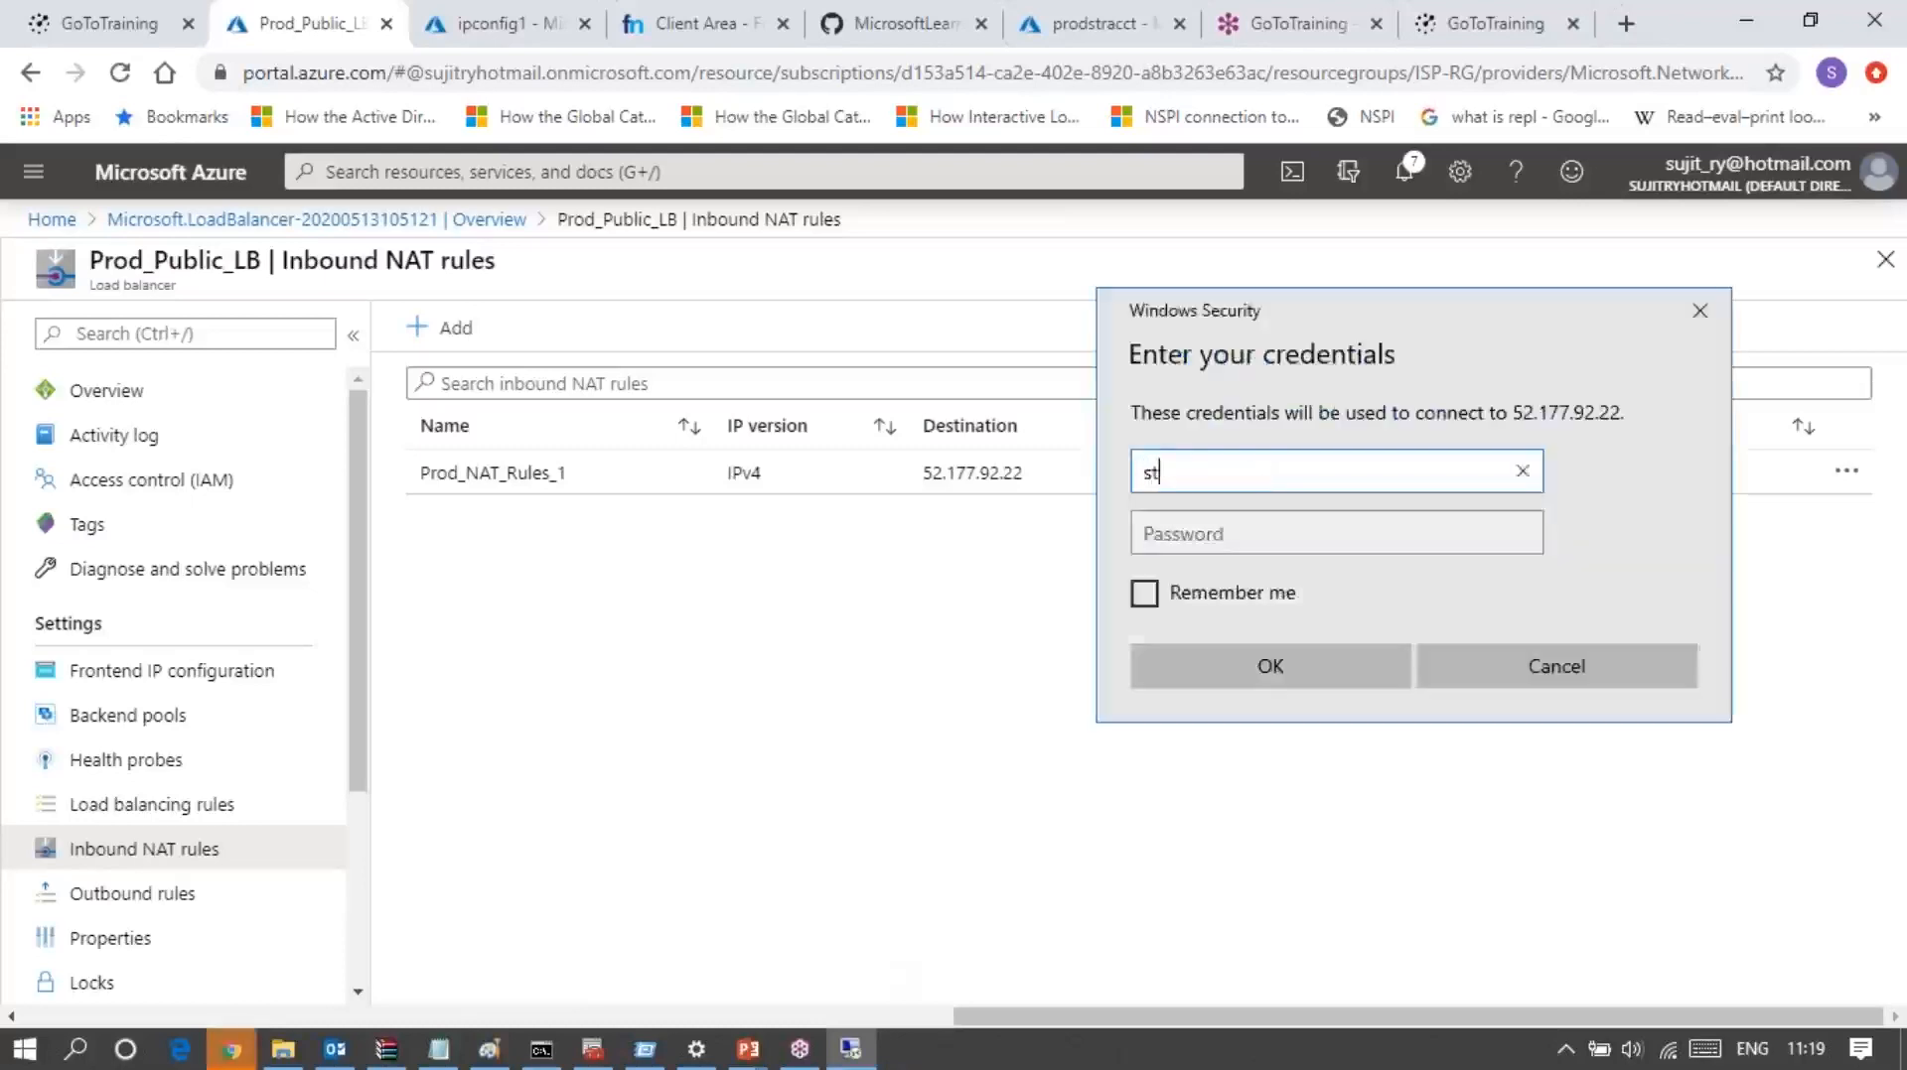
type("udent")
key("Tab")
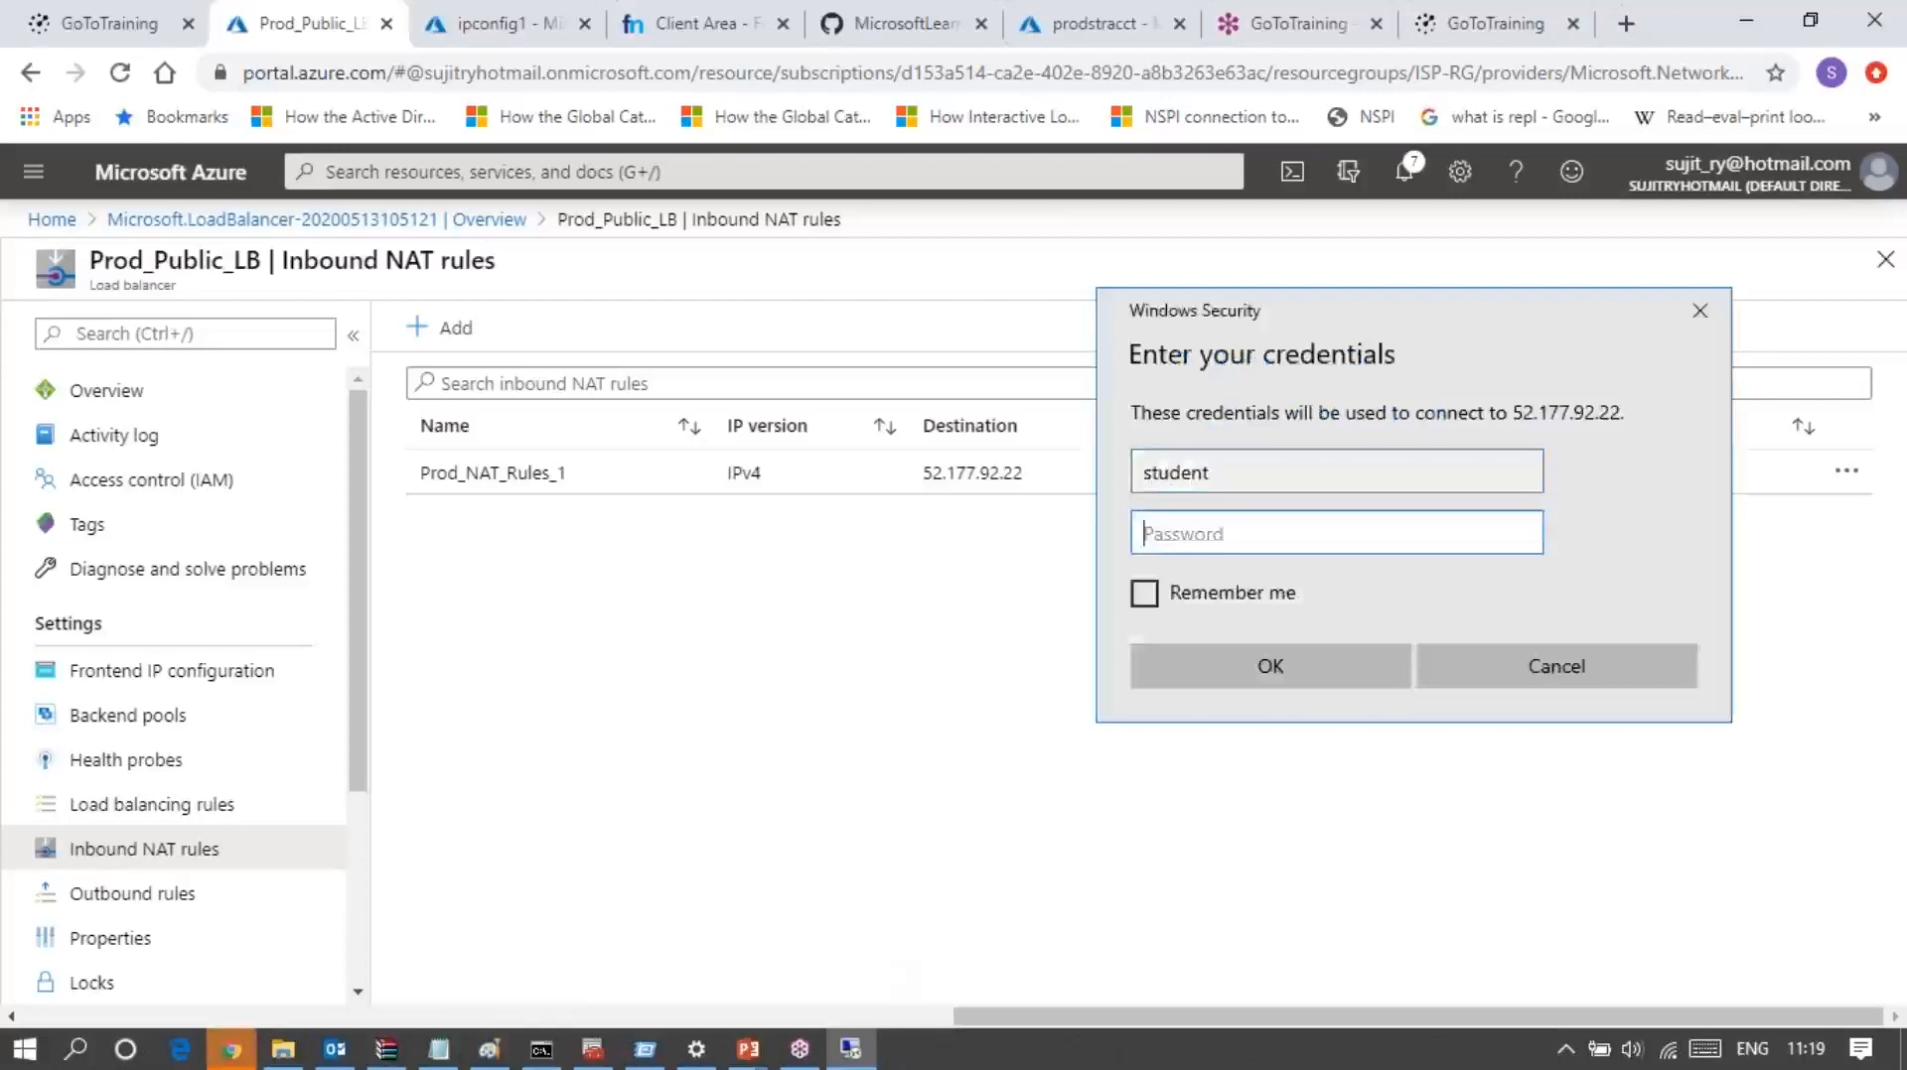
type("••••••••••••")
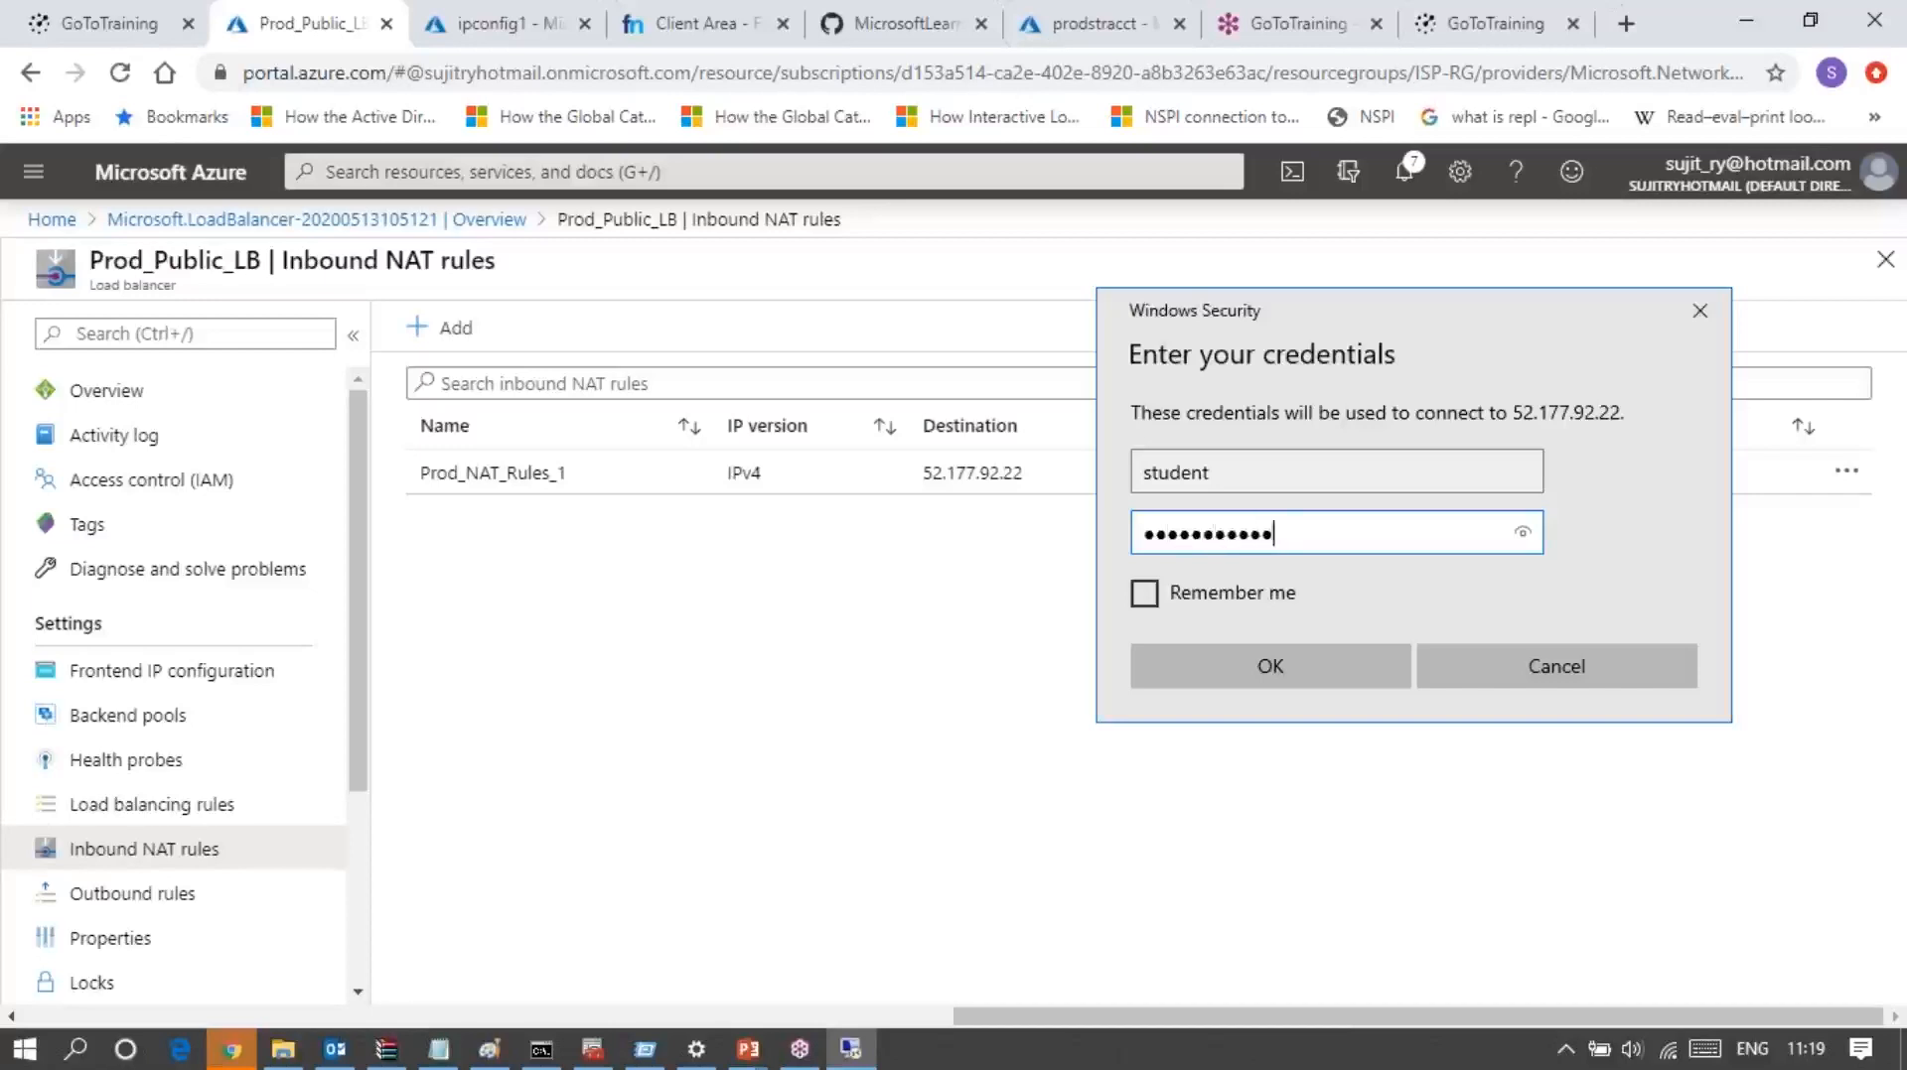
key("Return")
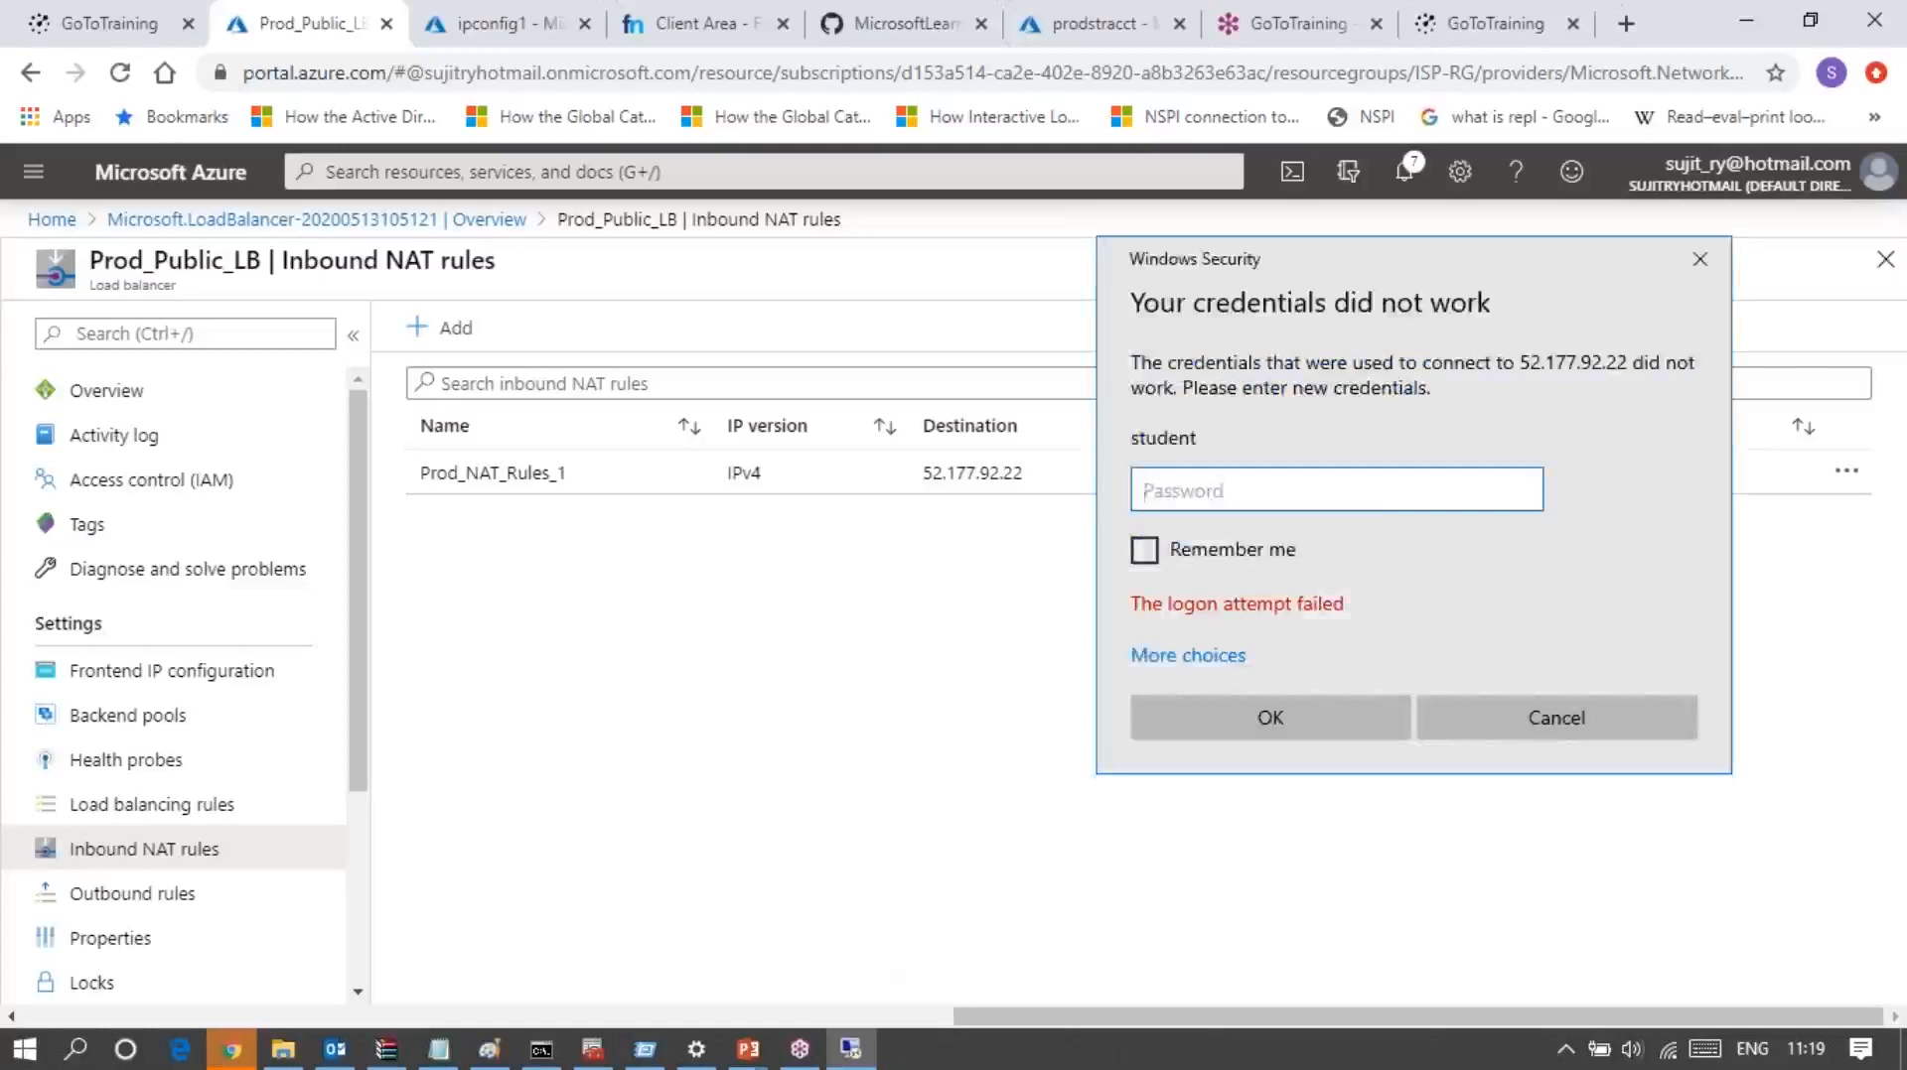
Step: Retry the remote sign-in for the student account, re-entering and submitting the account password three times
type("••••••••••••")
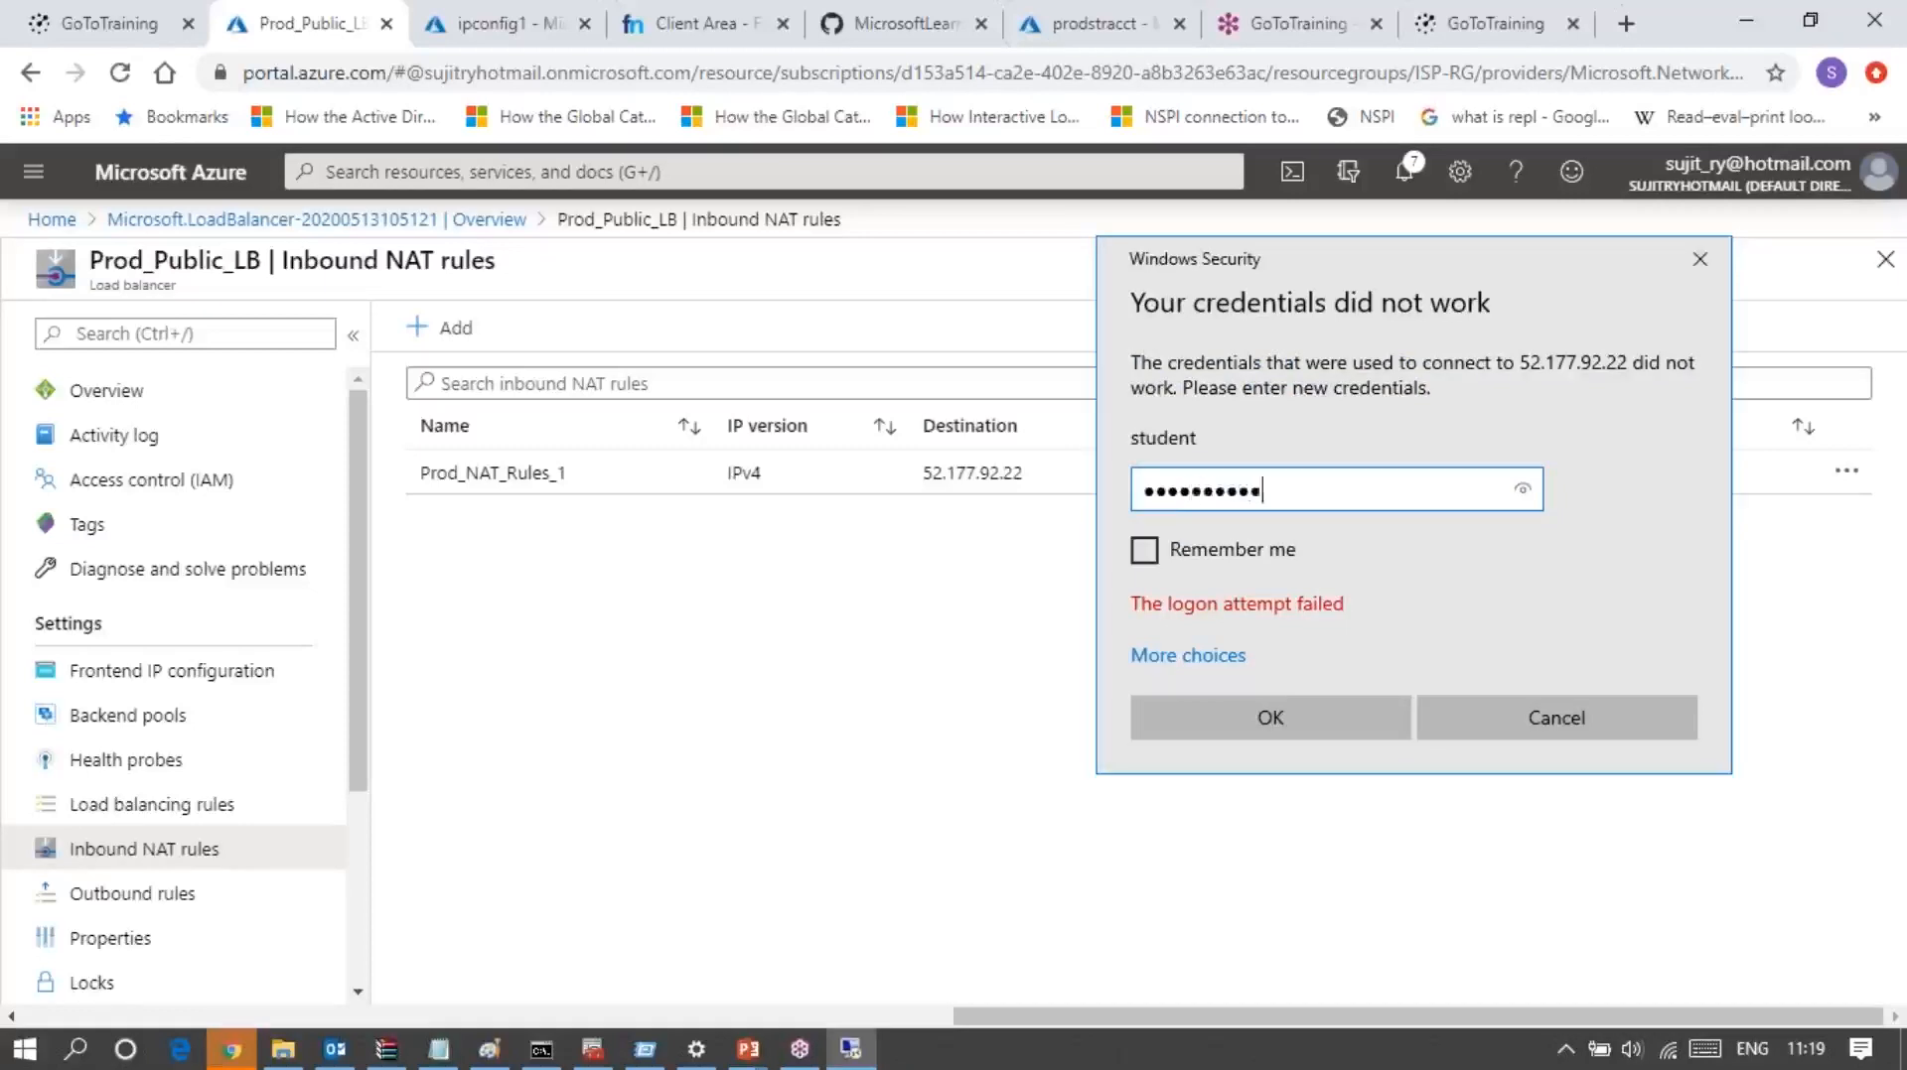
key("Return")
type("••••••••••••")
left_click(1238, 711)
type("••••••••••••")
key("Return")
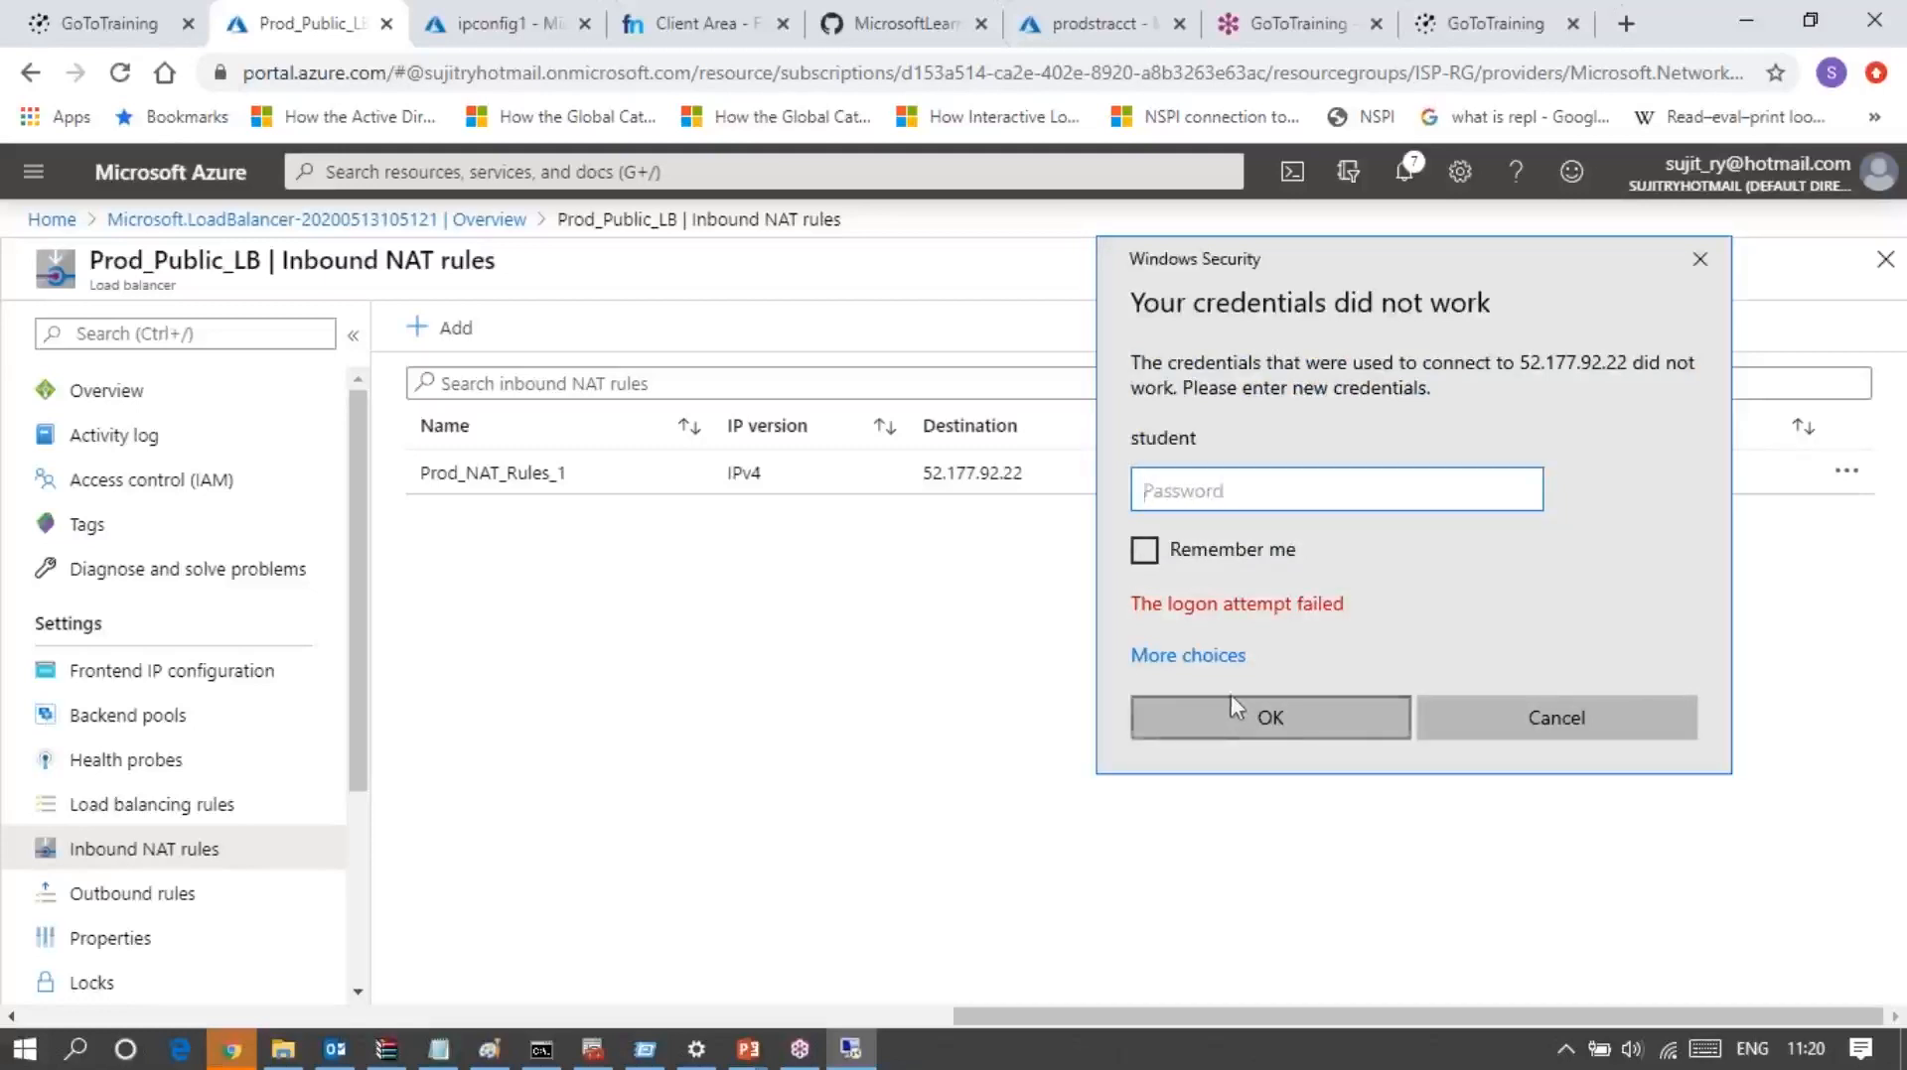
Step: Choose to use a different account and try to sign in with username student and the account password
left_click(1210, 658)
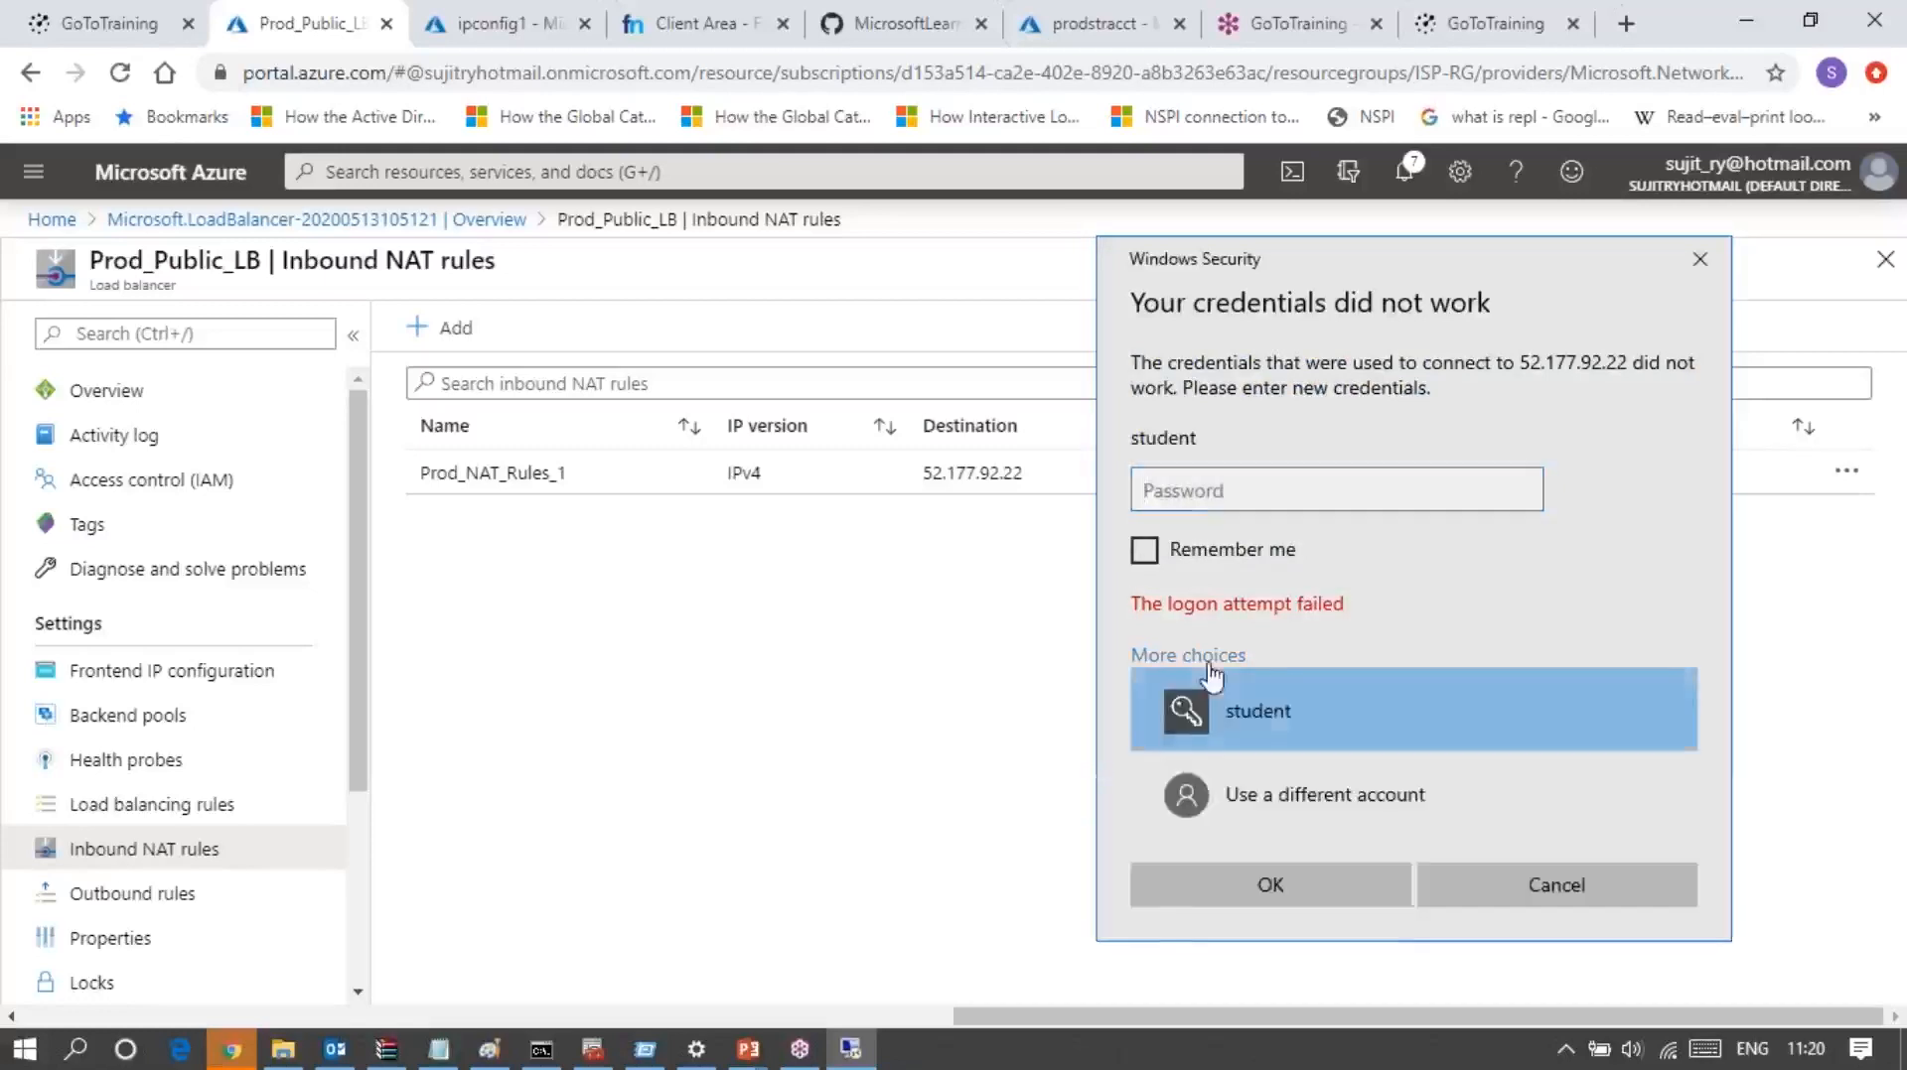
left_click(1275, 816)
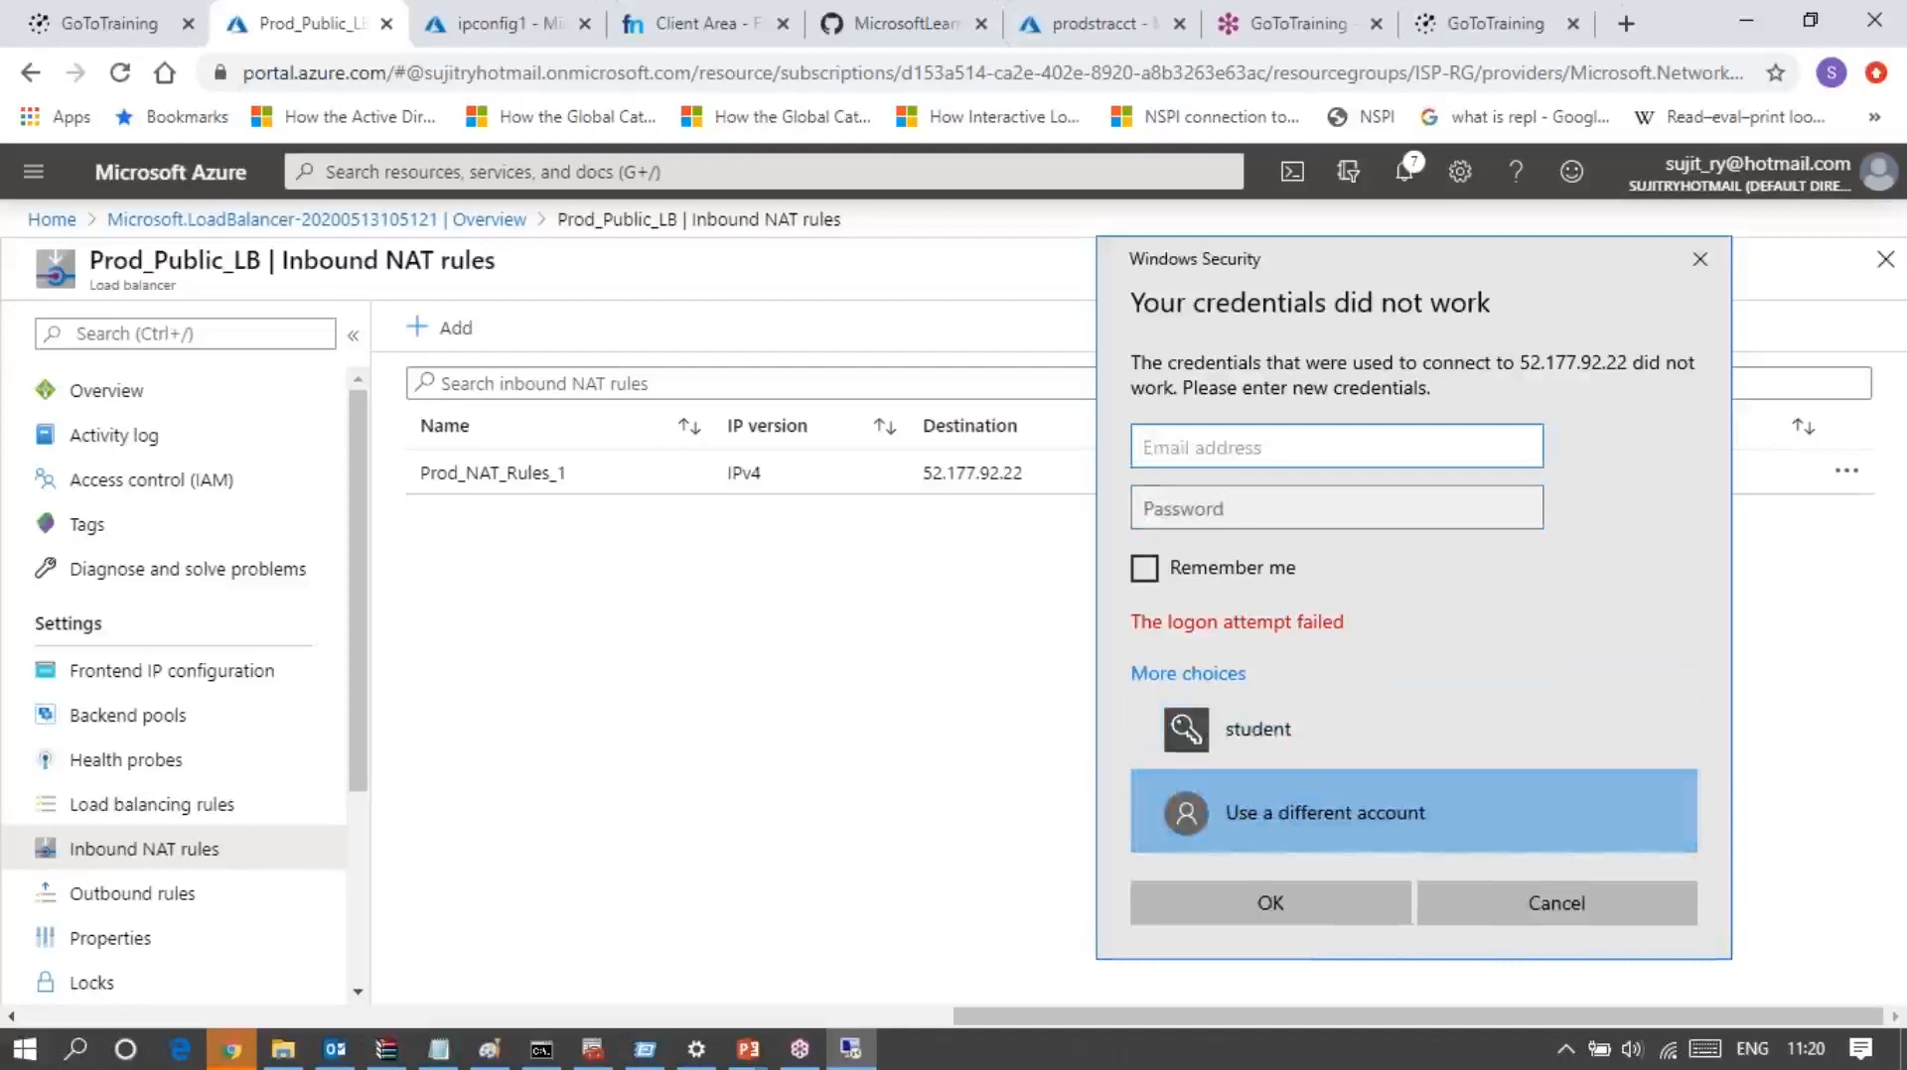
type("student")
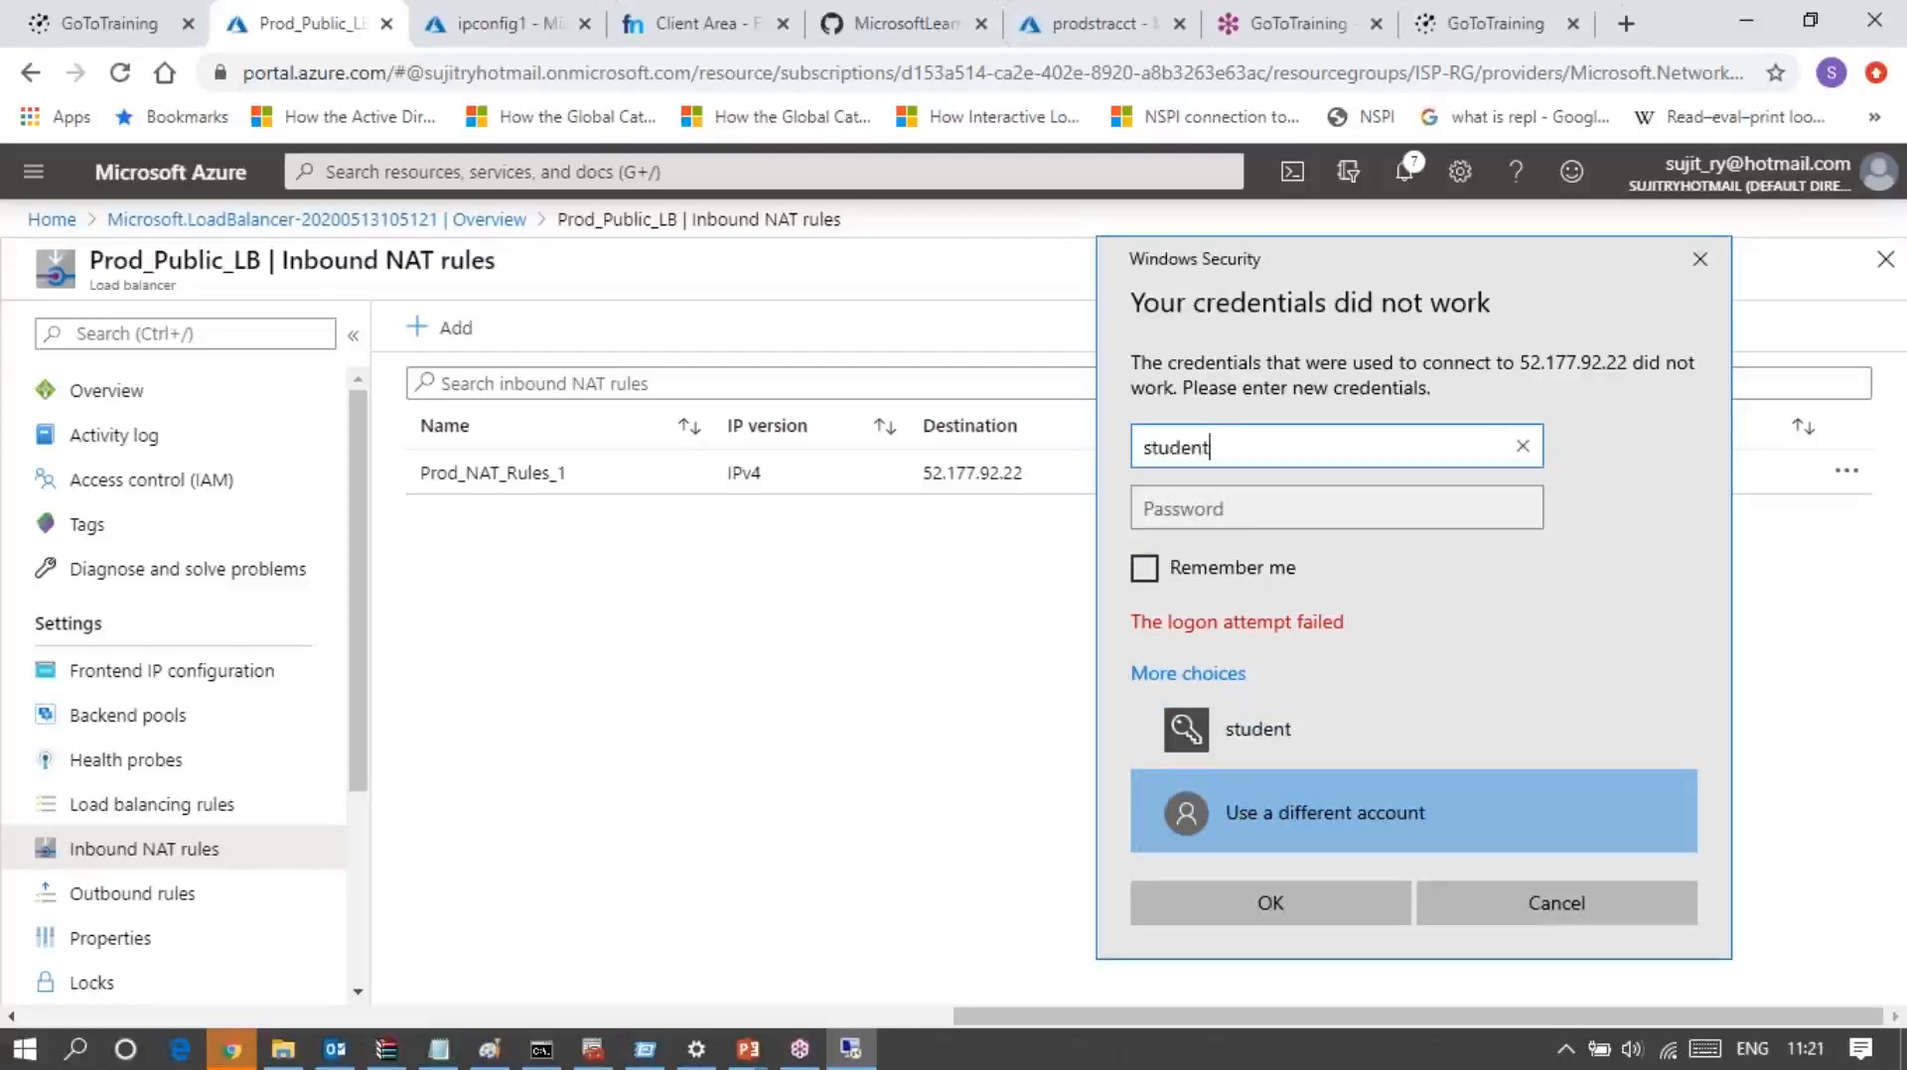
key("Tab")
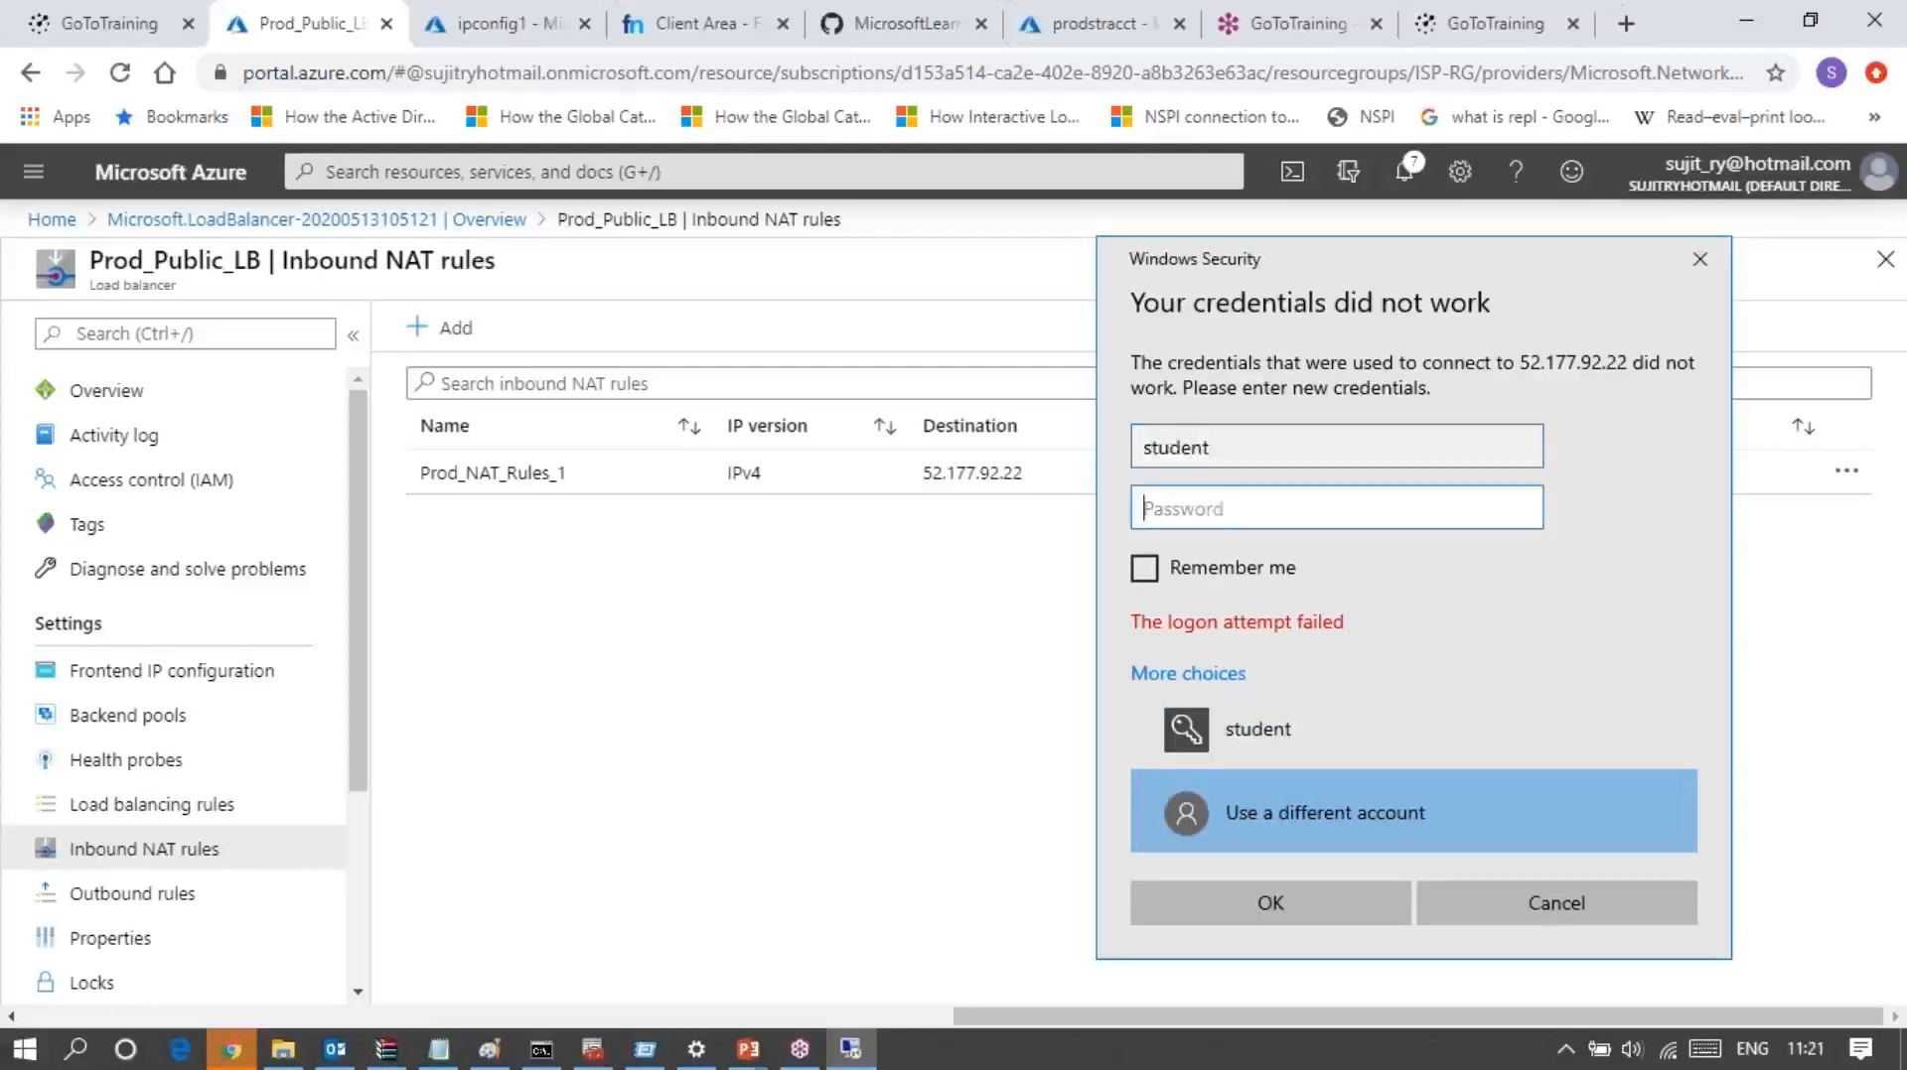
type("••••••••")
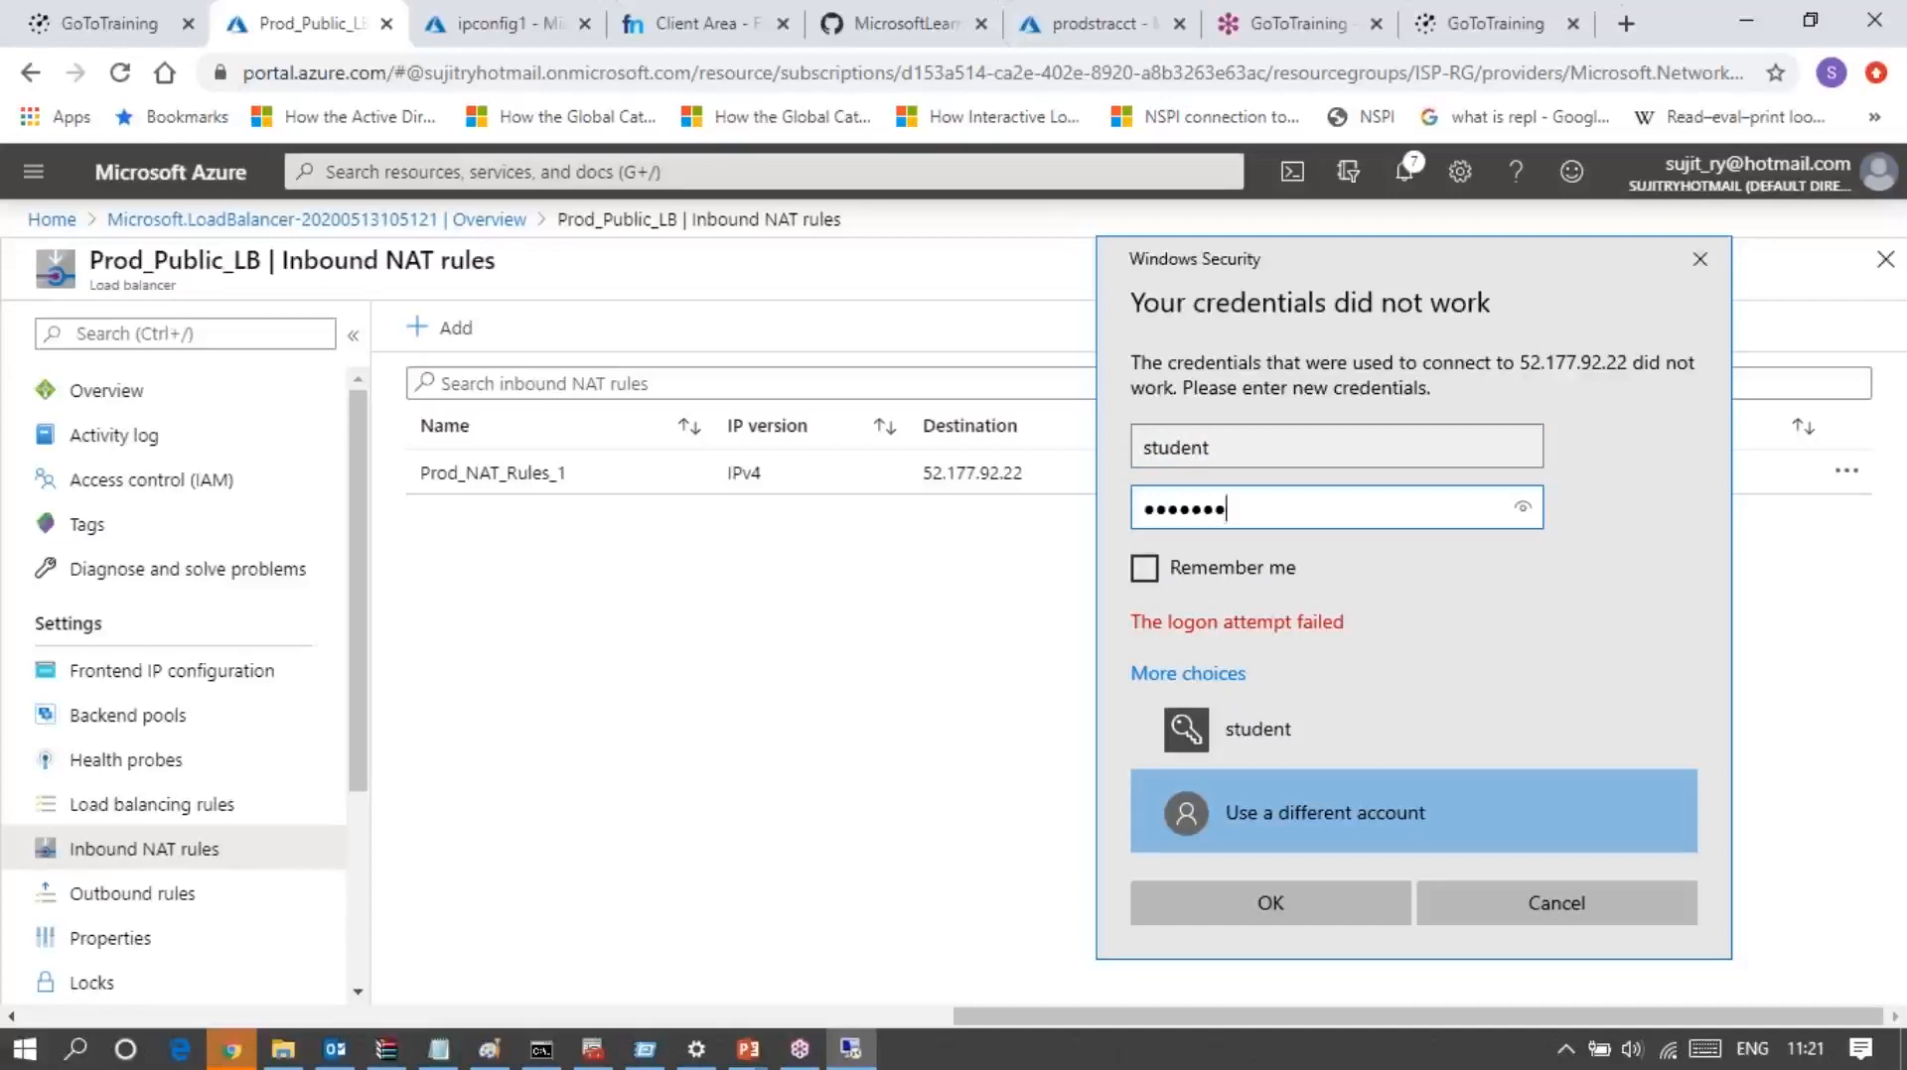
type("••••")
key("Return")
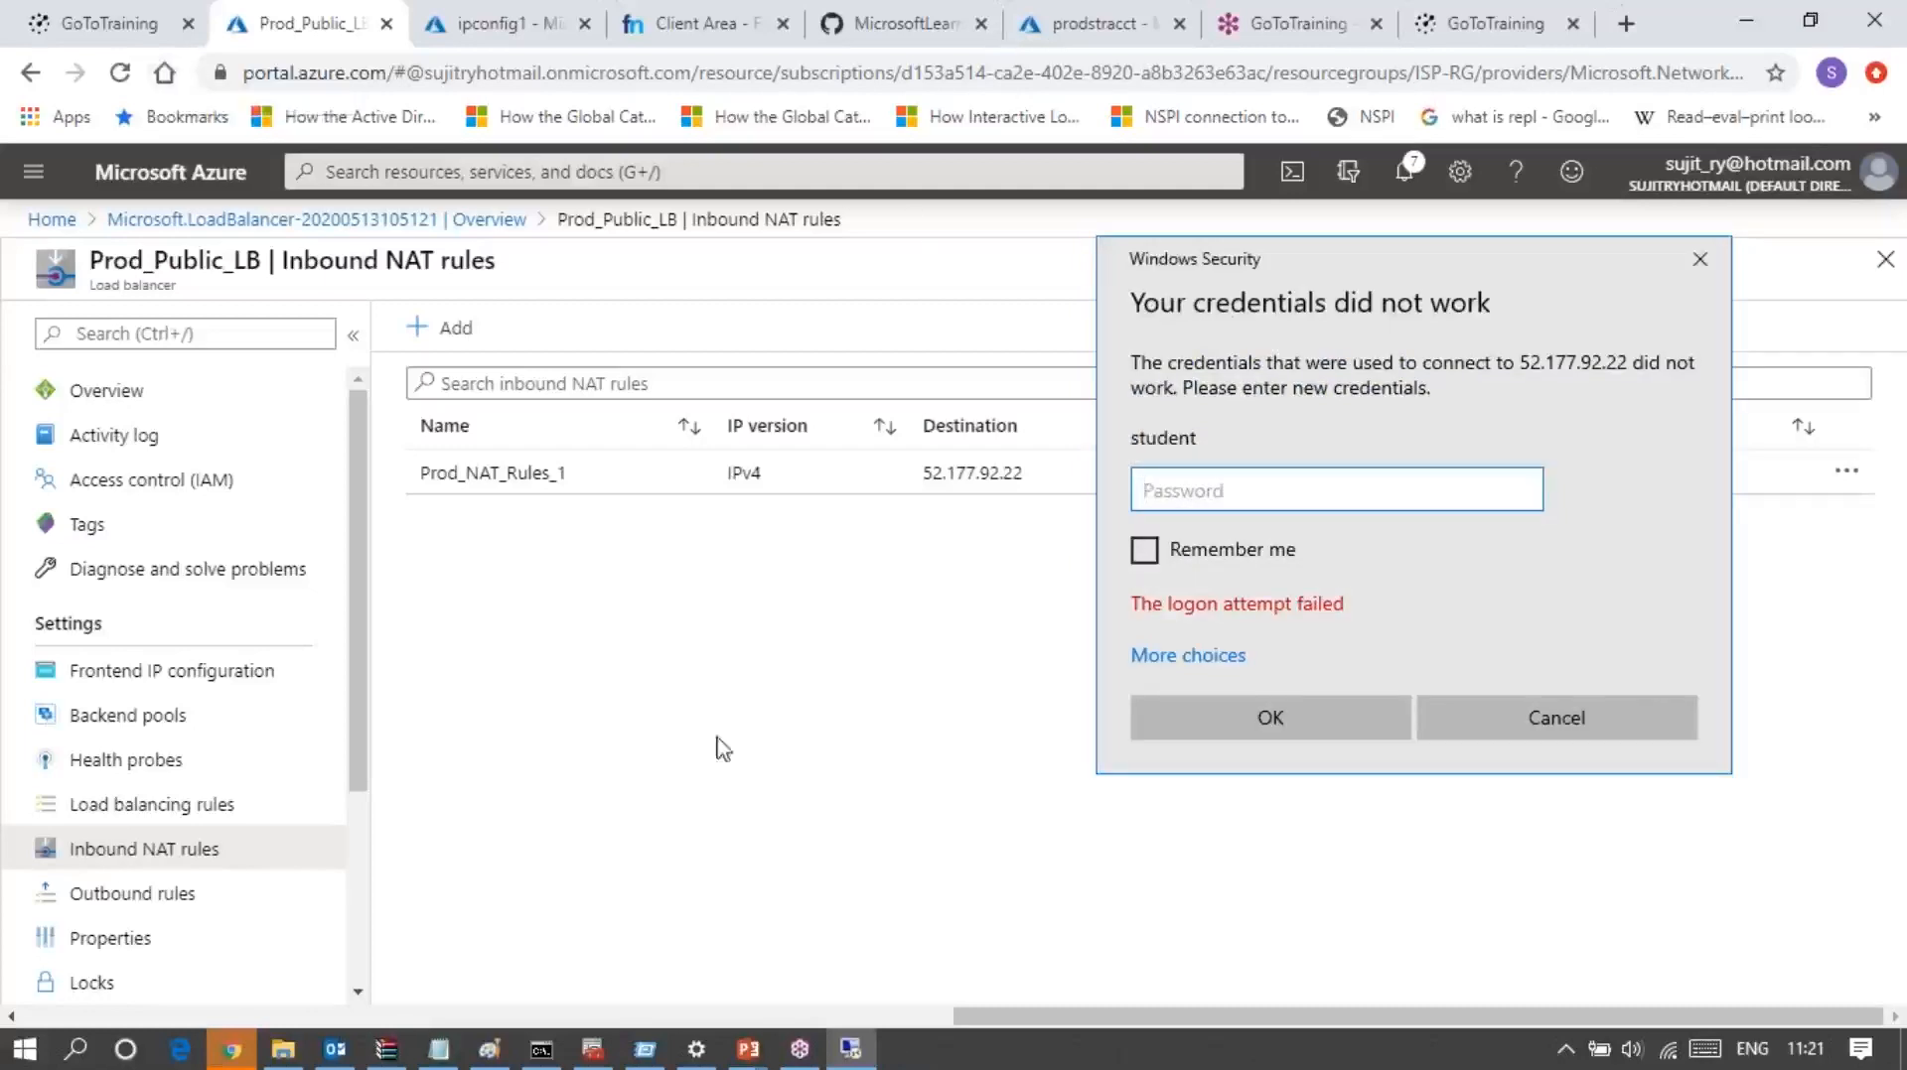
Step: Return to the portal page showing ipconfig1, close that configuration, and open the overview of virtual machine RPS-SPOKE-VM-1
left_click(224, 1060)
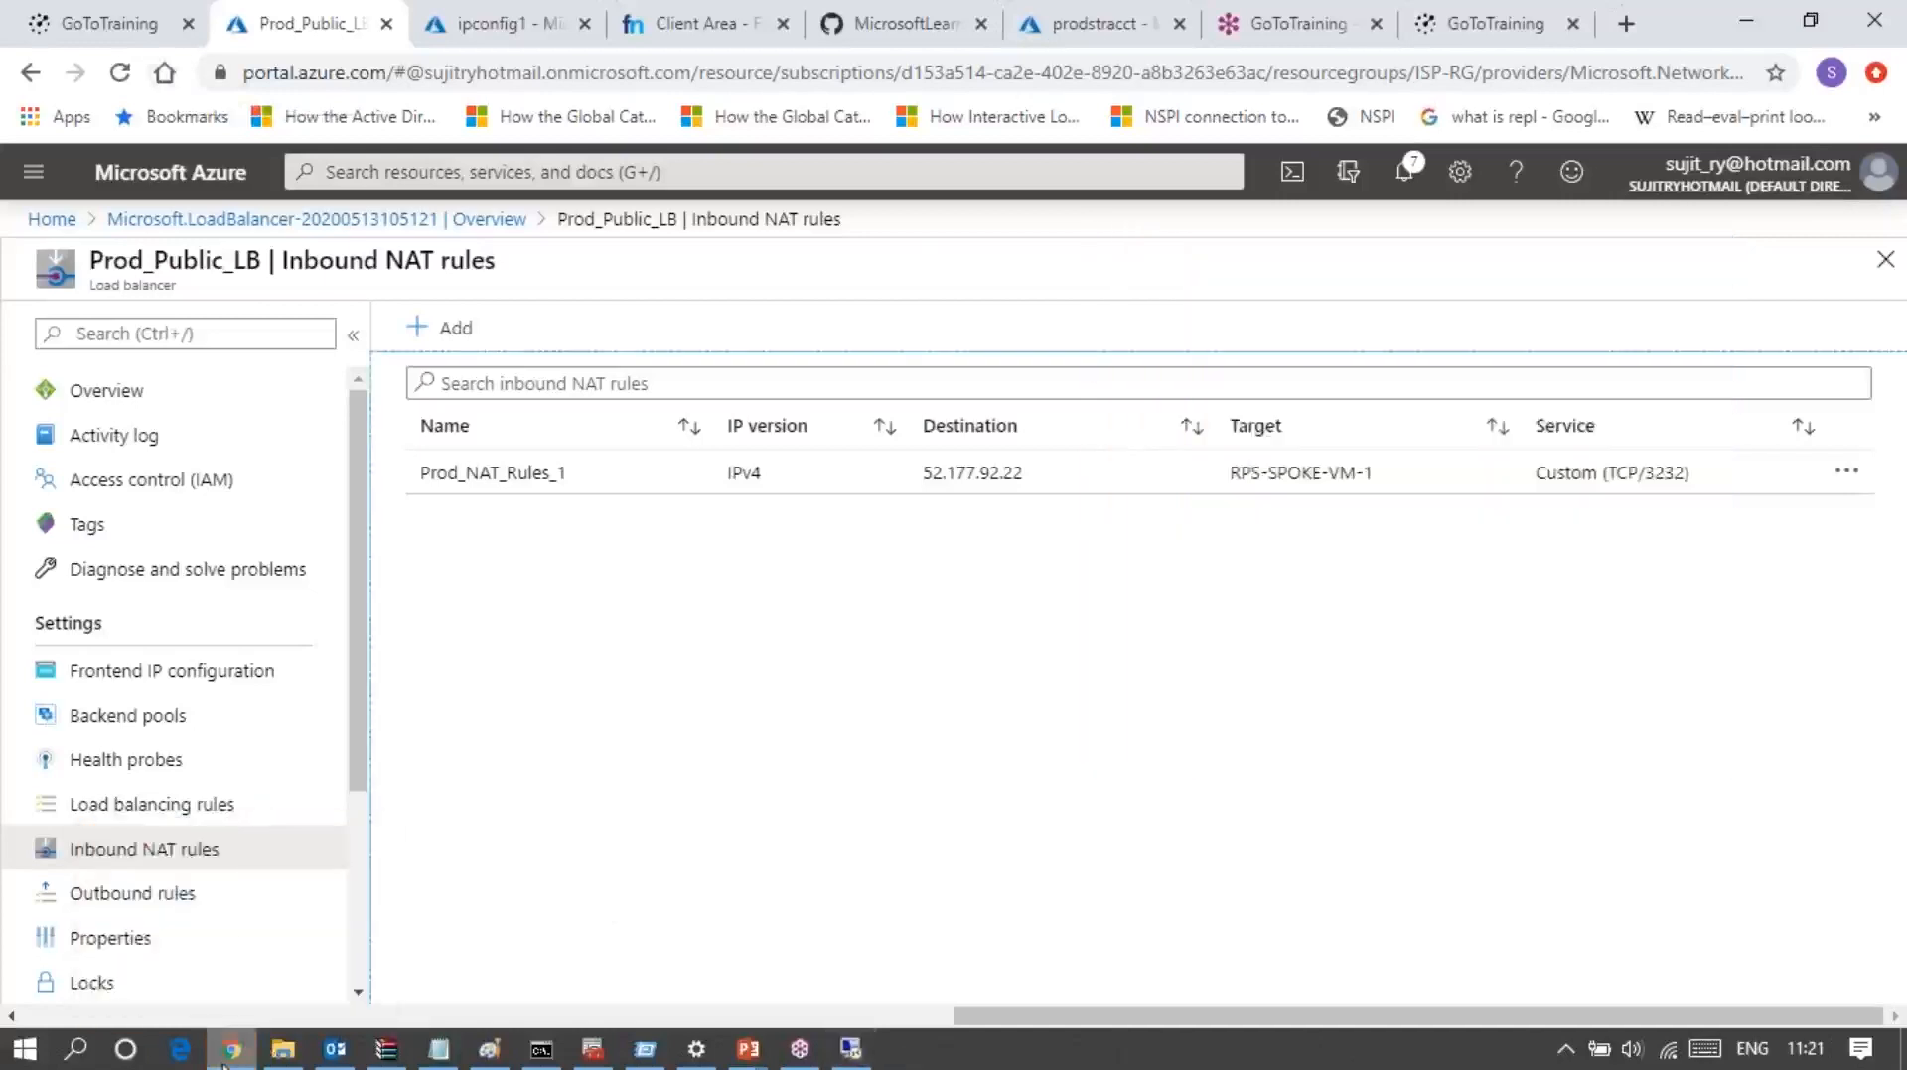
left_click(487, 22)
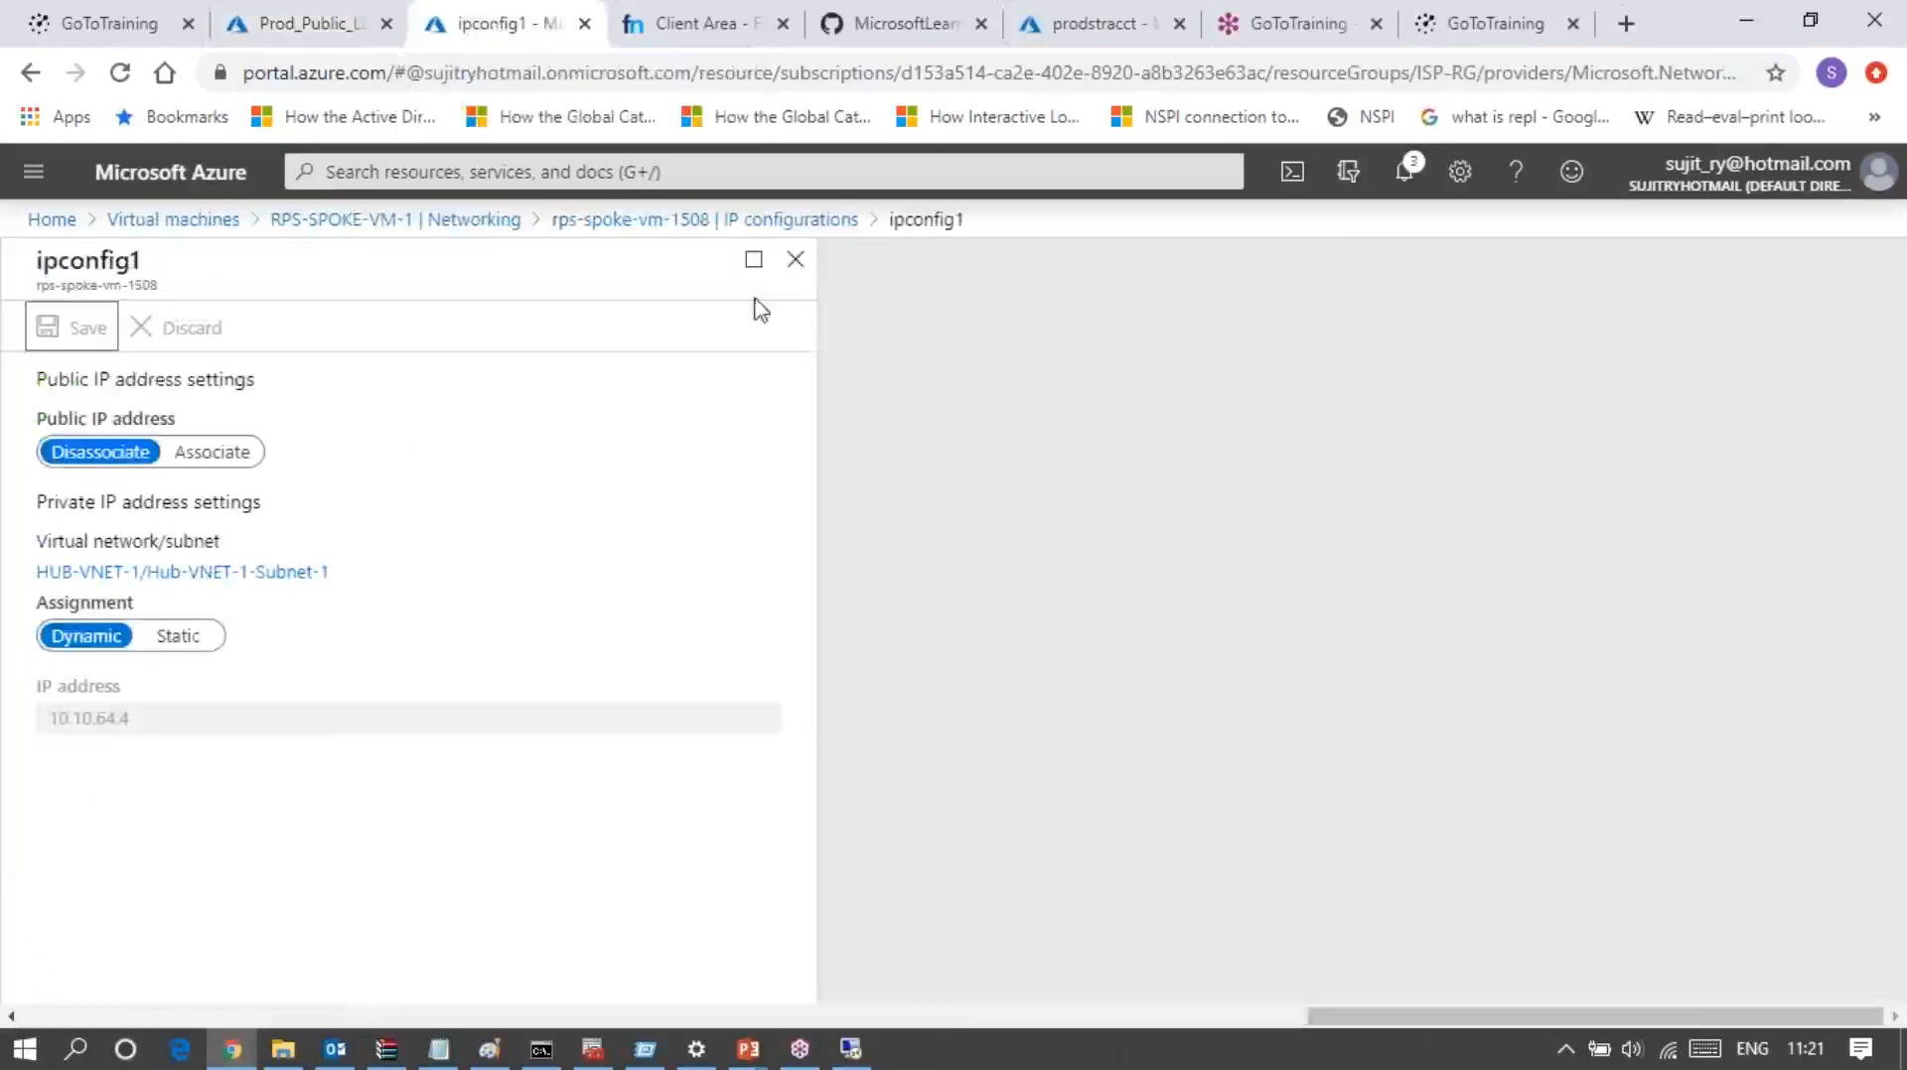
left_click(795, 263)
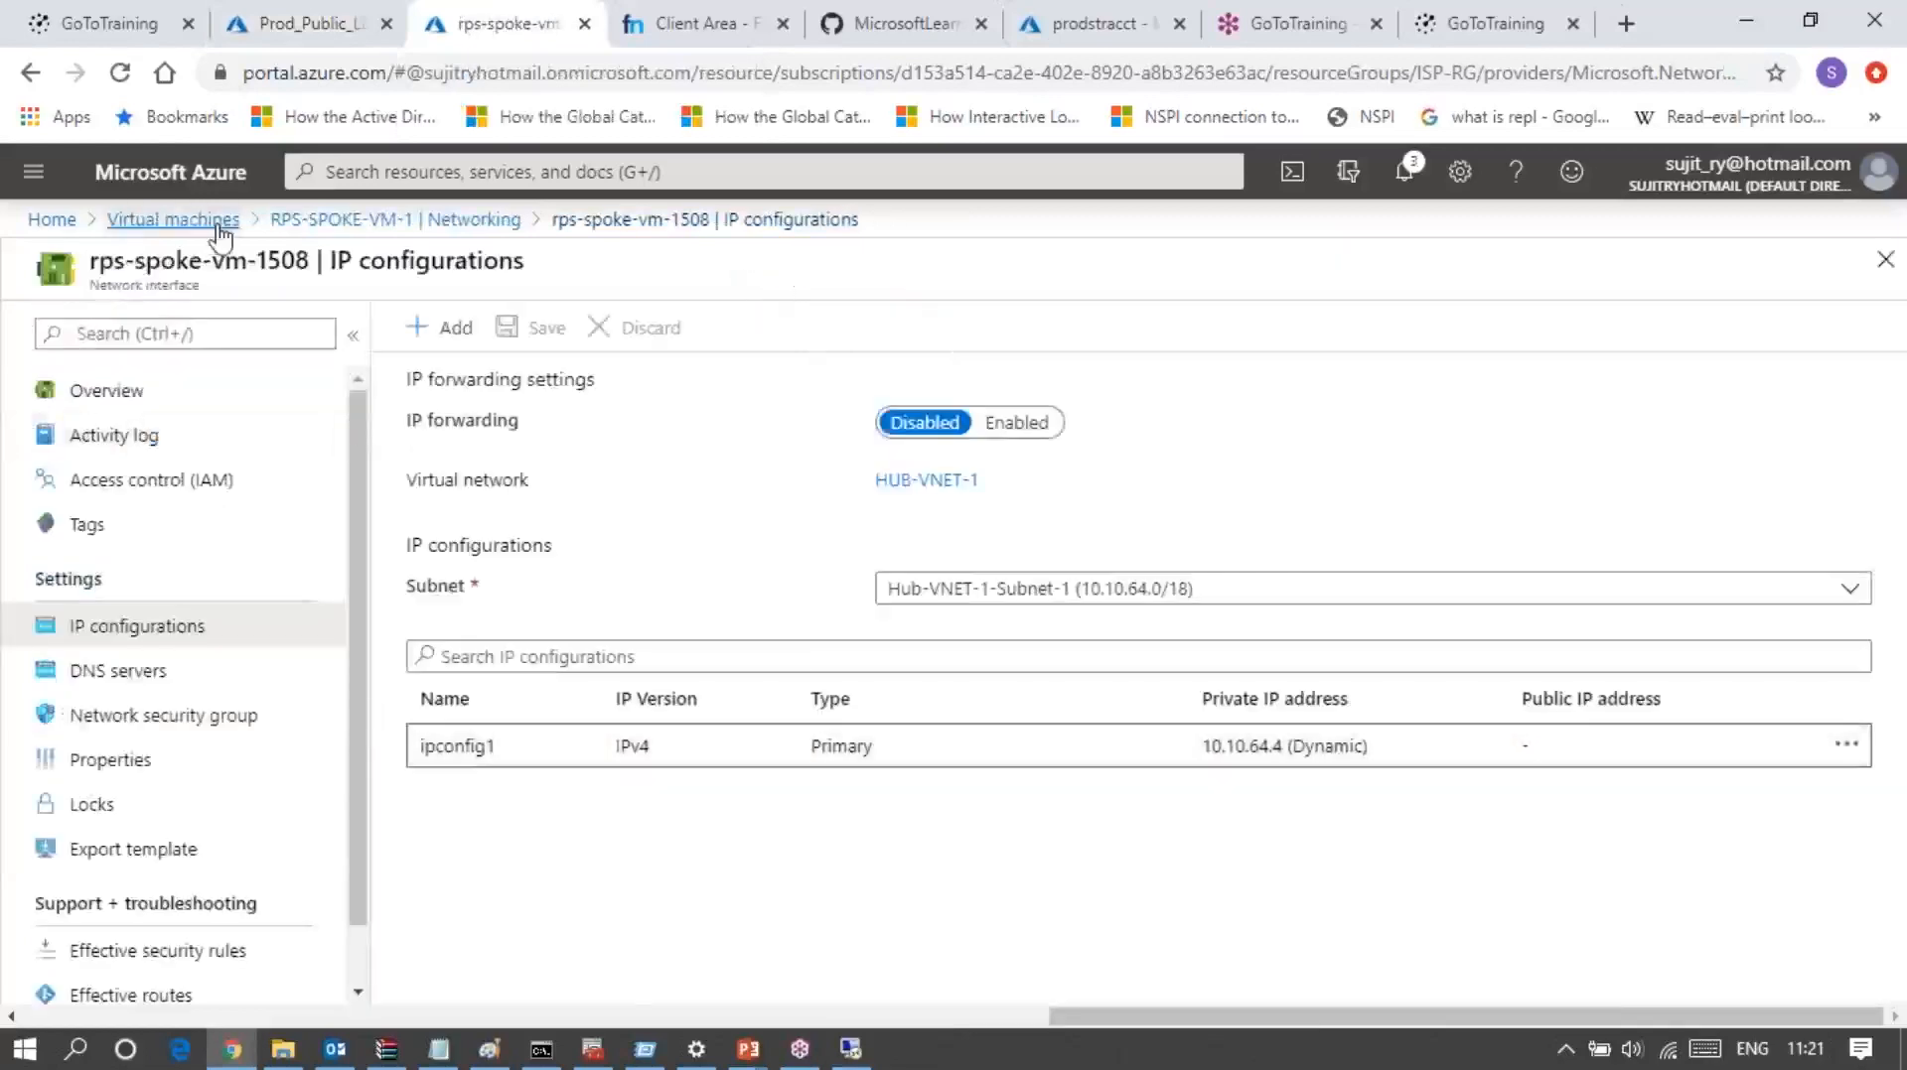
left_click(220, 238)
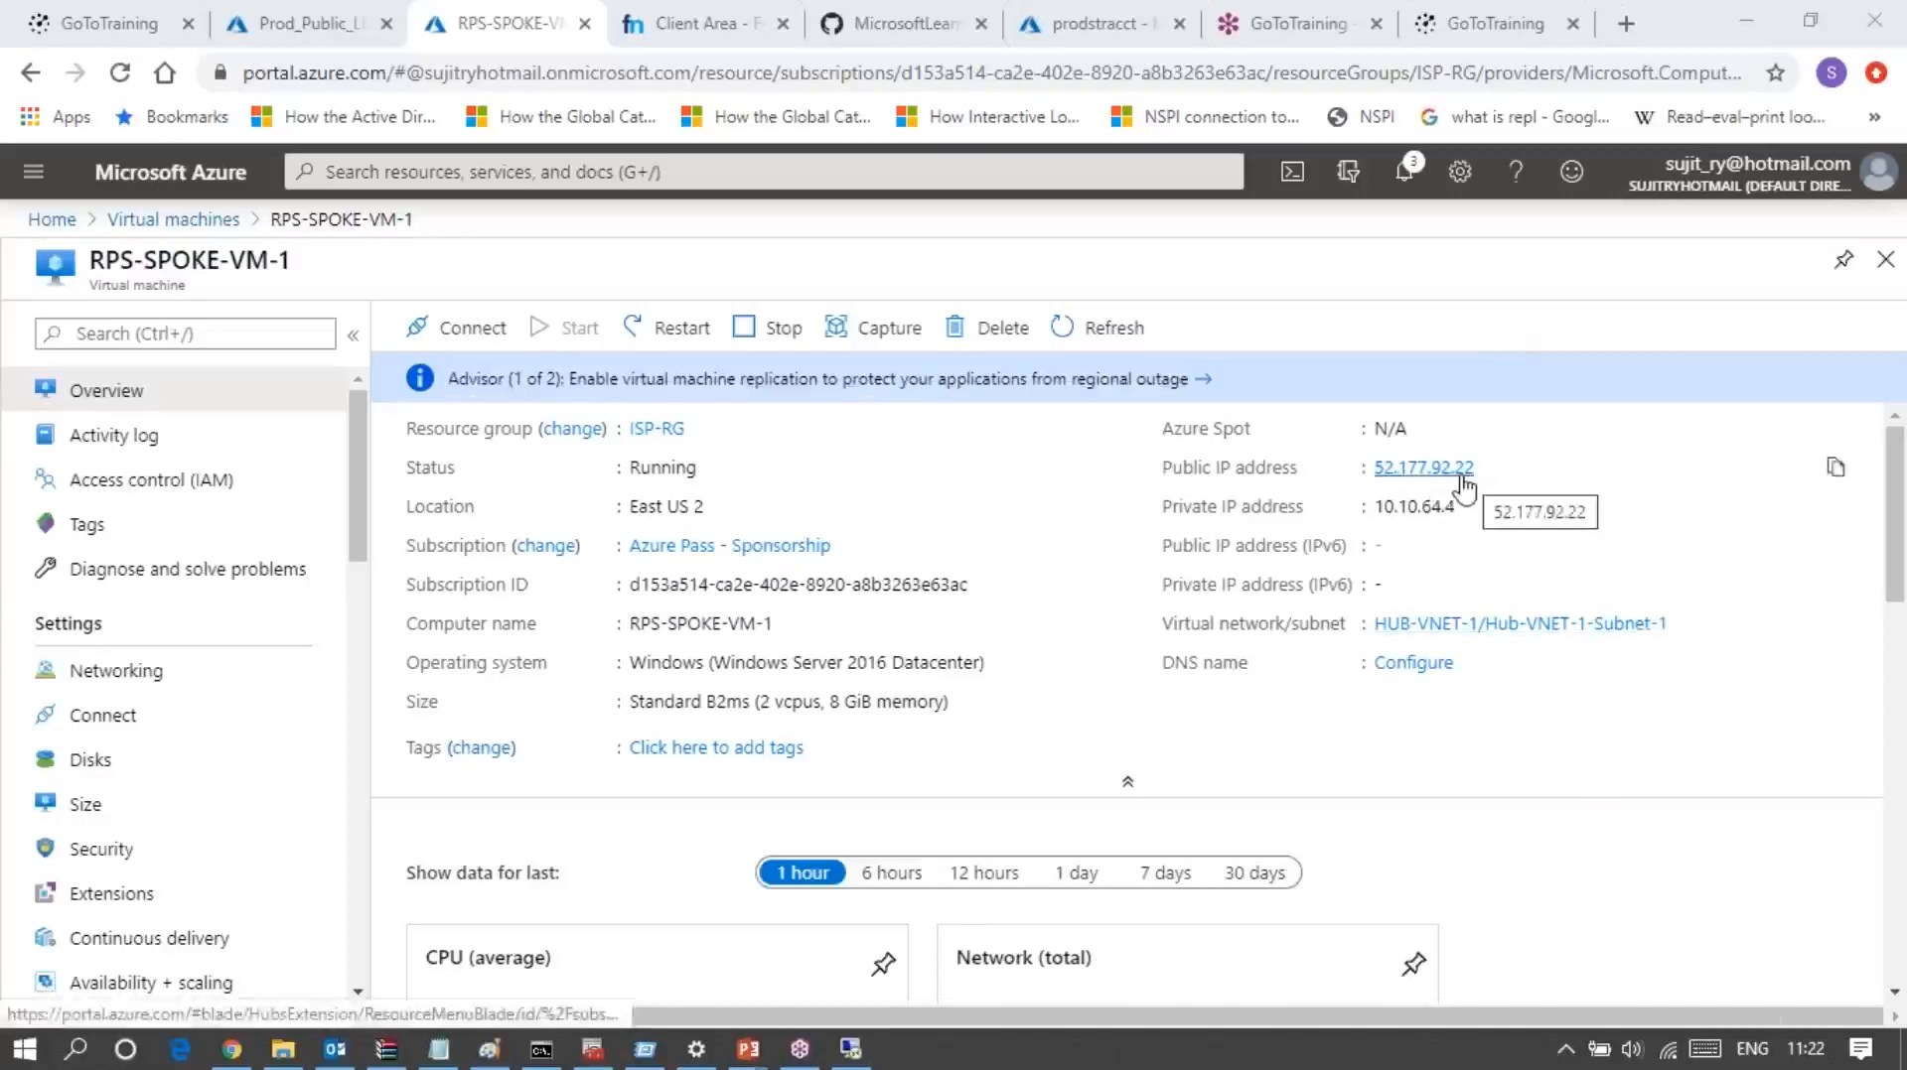
Step: Look through the management options of RPS-SPOKE-VM-1 and open its Diagnostic settings
scroll(175, 802, "down", 1)
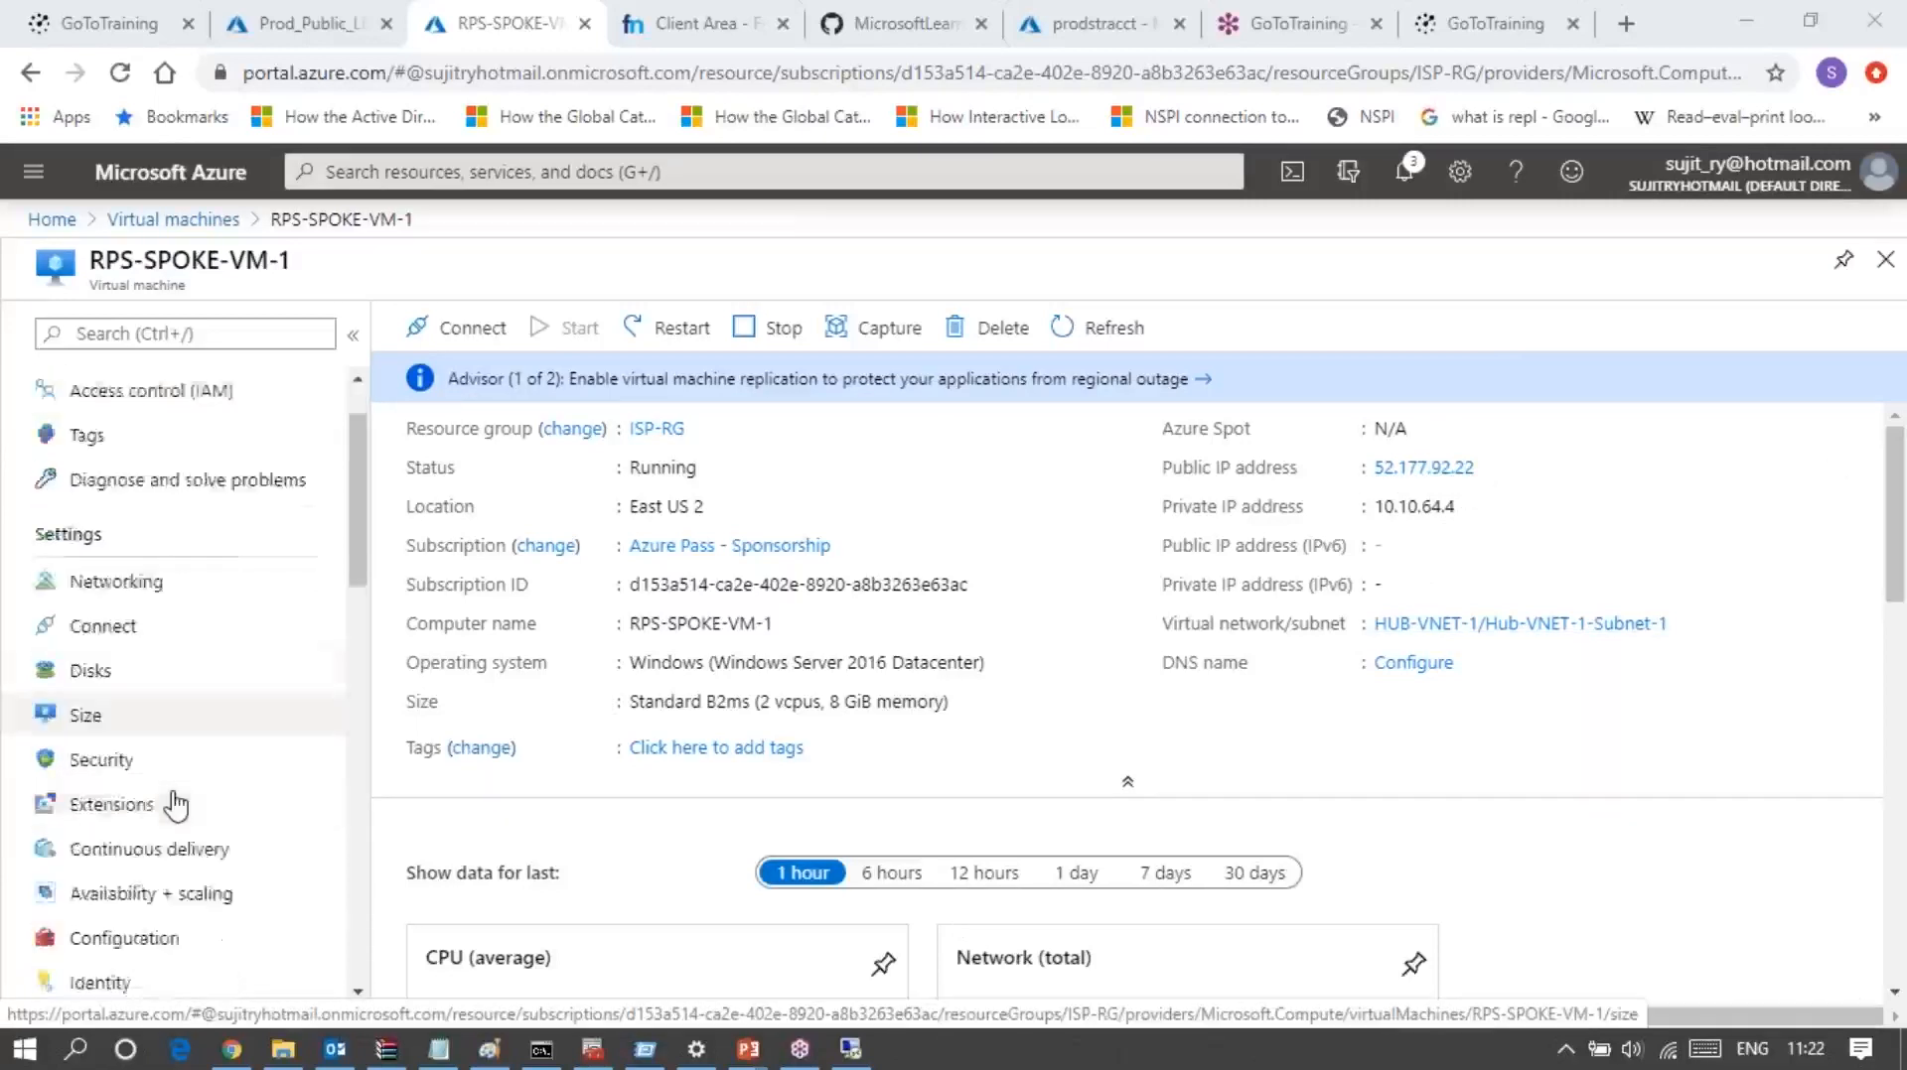
scroll(175, 803, "down", 4)
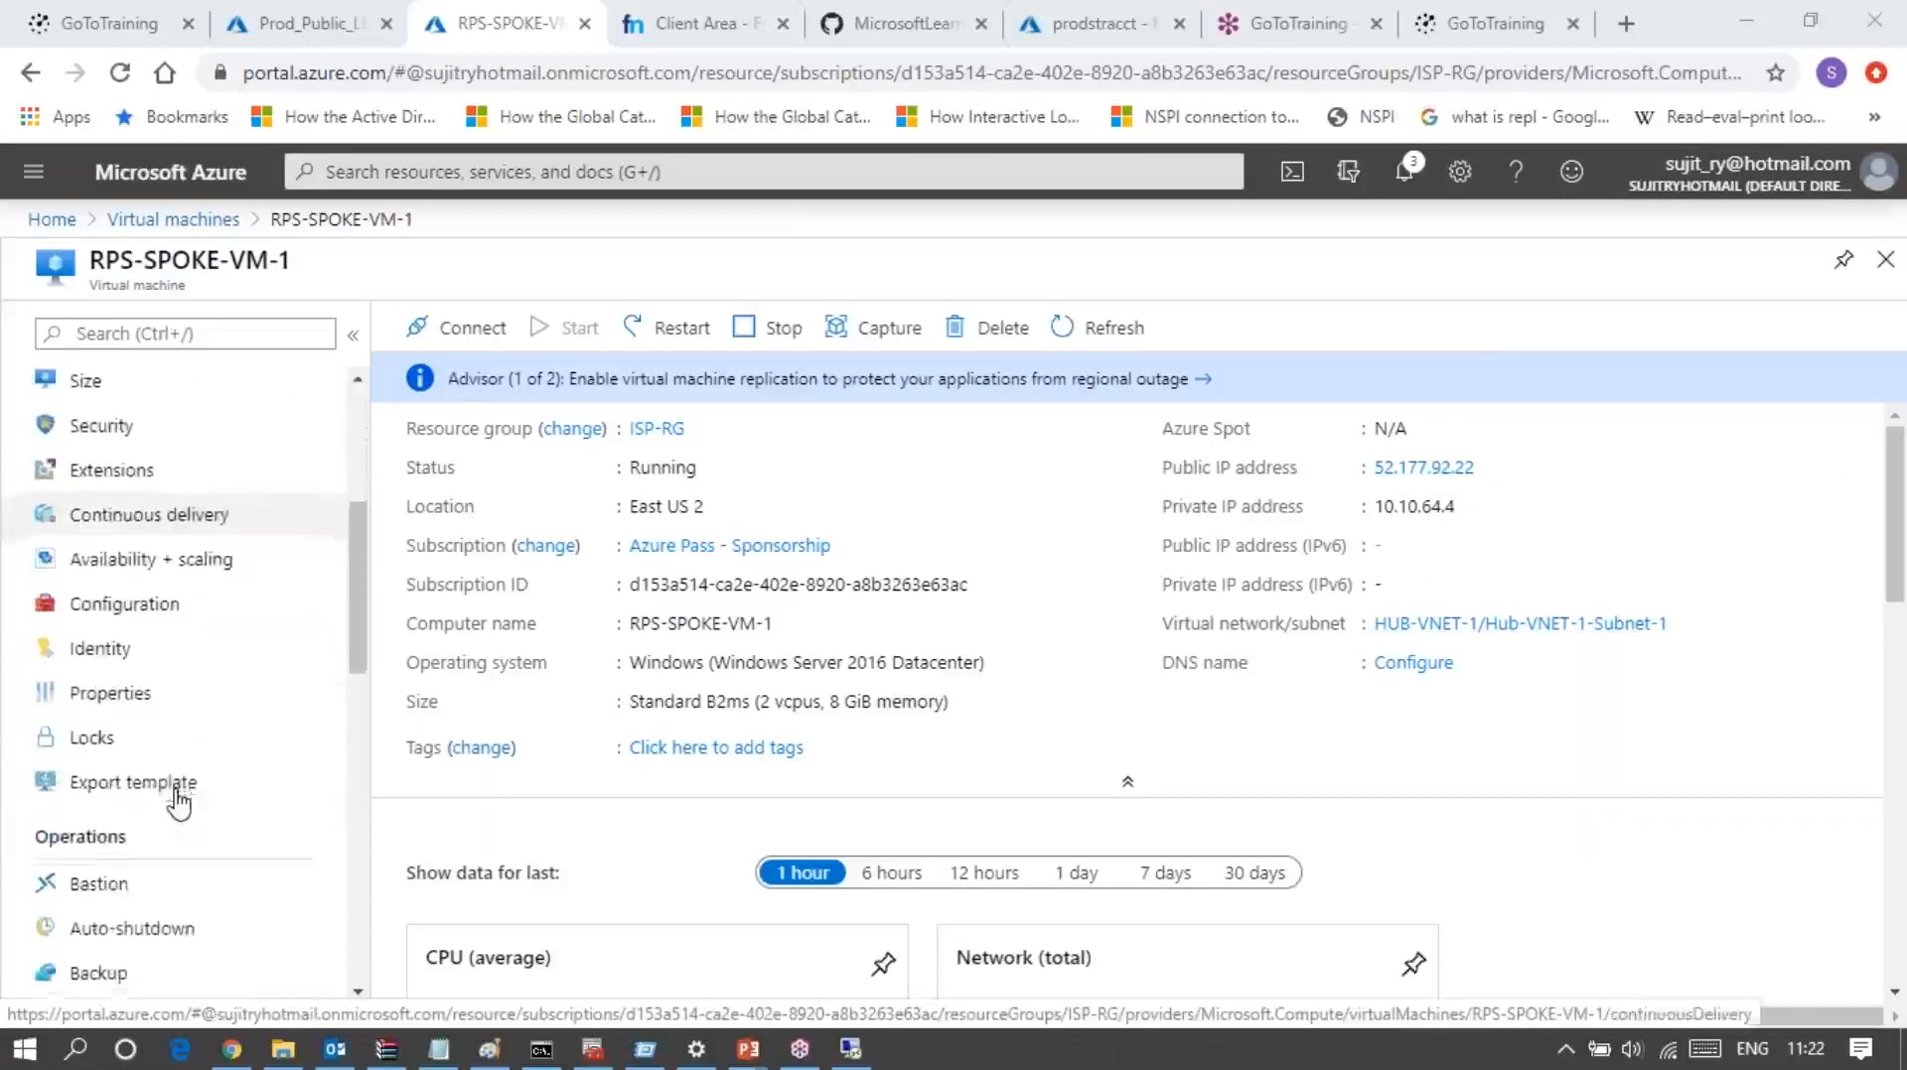
scroll(179, 802, "down", 3)
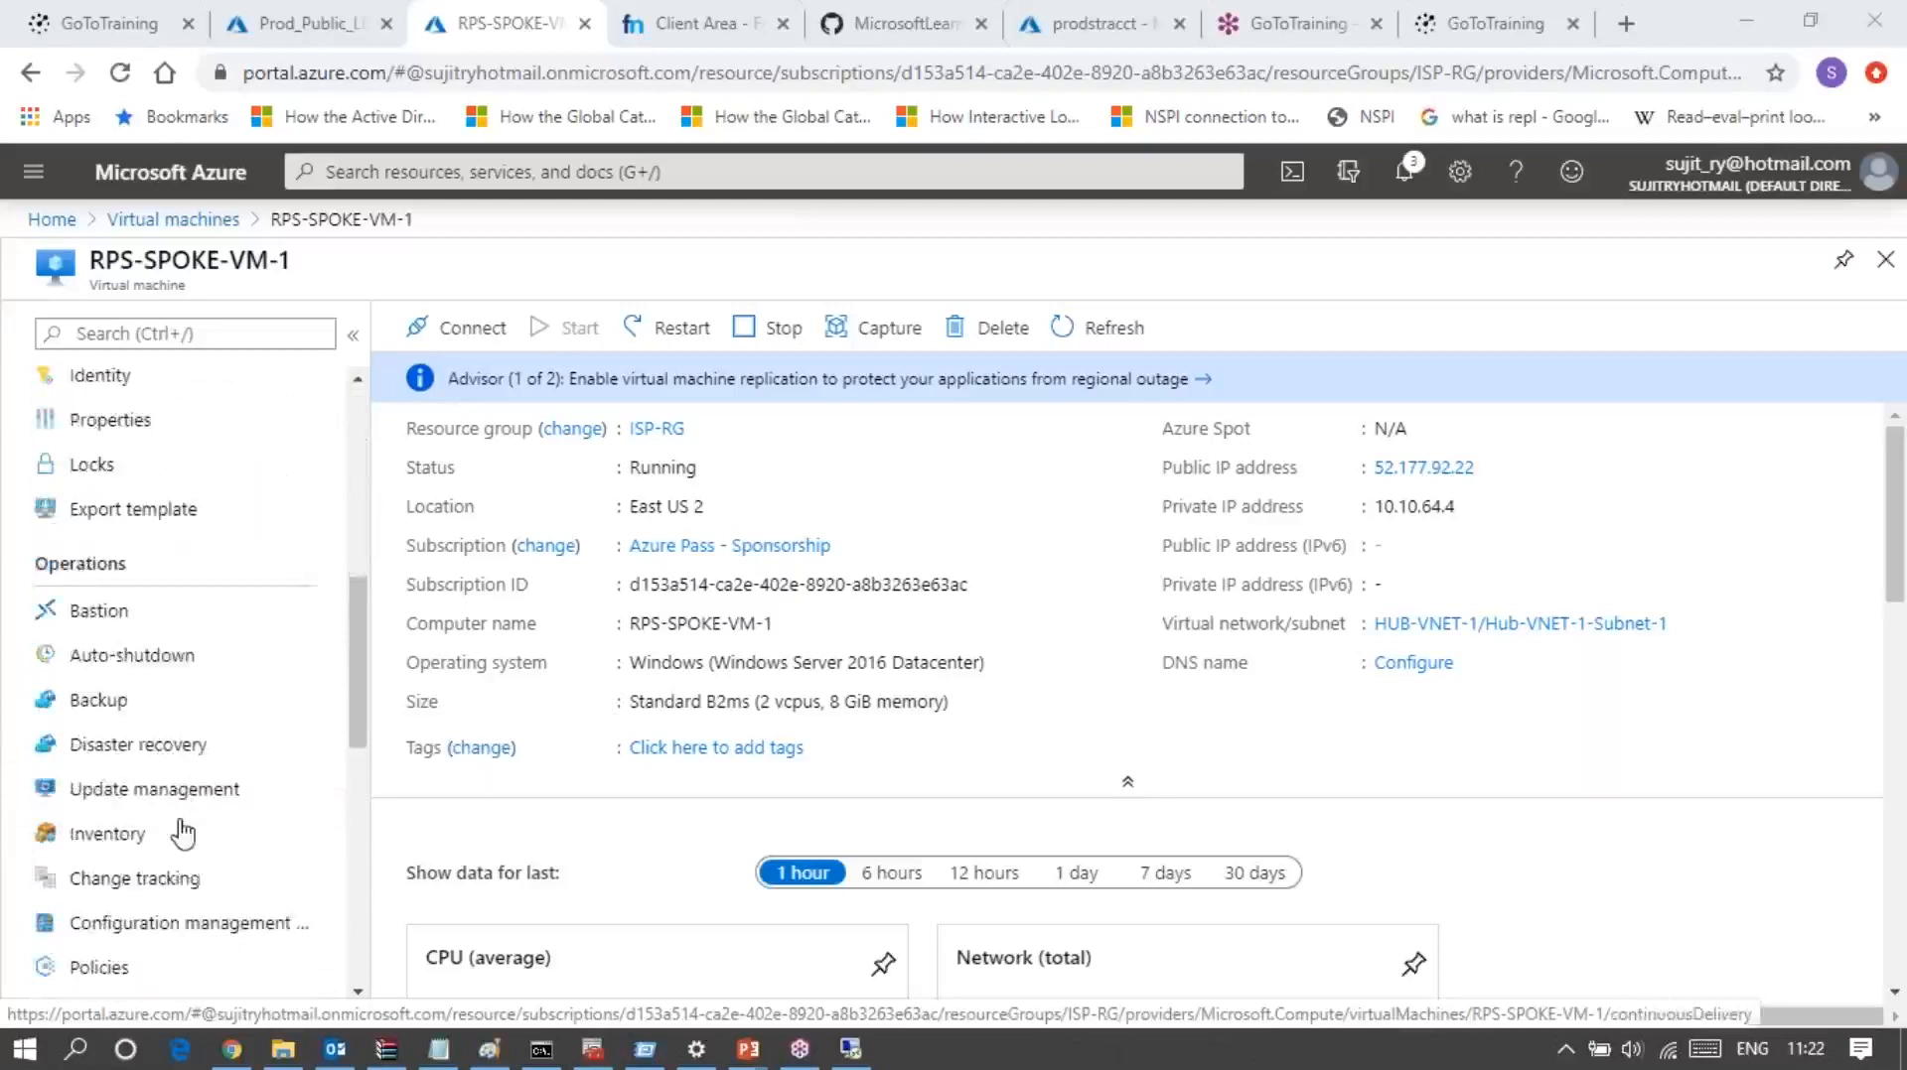
scroll(180, 834, "down", 3)
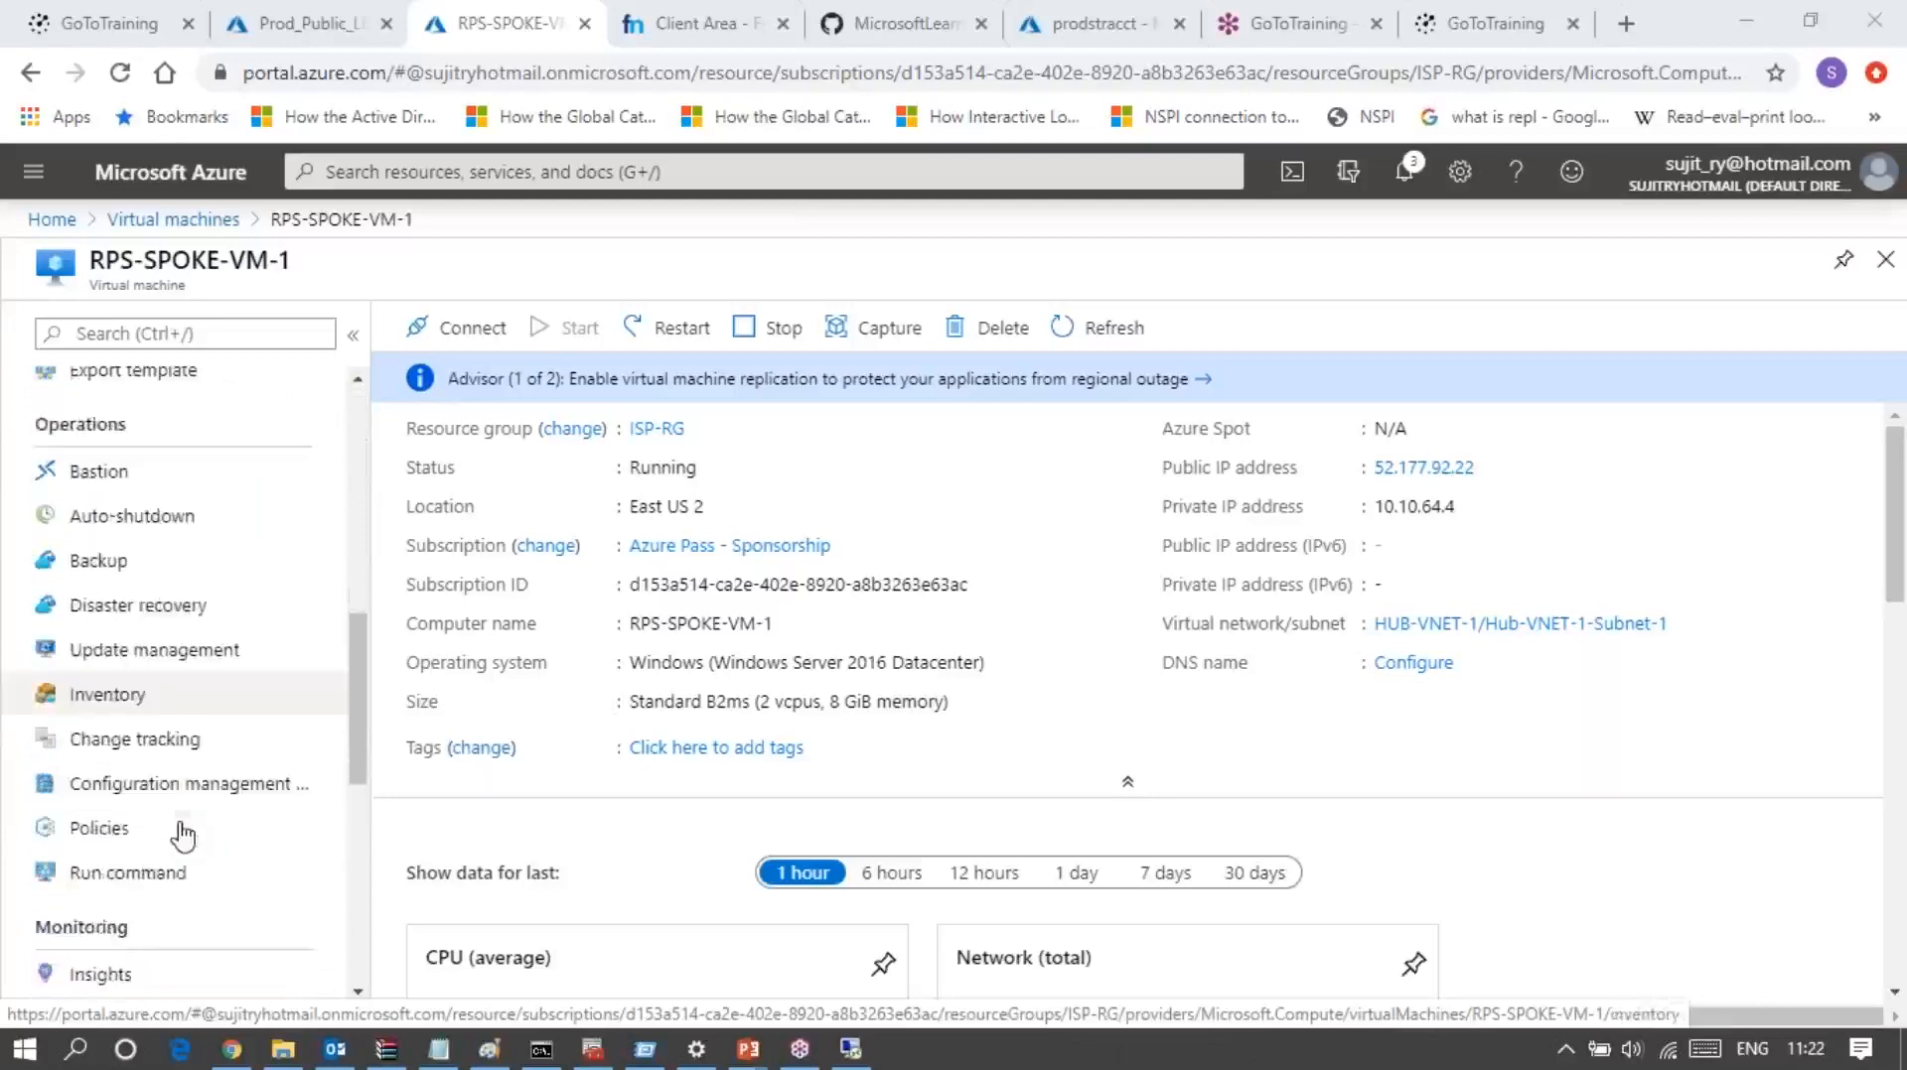
scroll(182, 834, "down", 6)
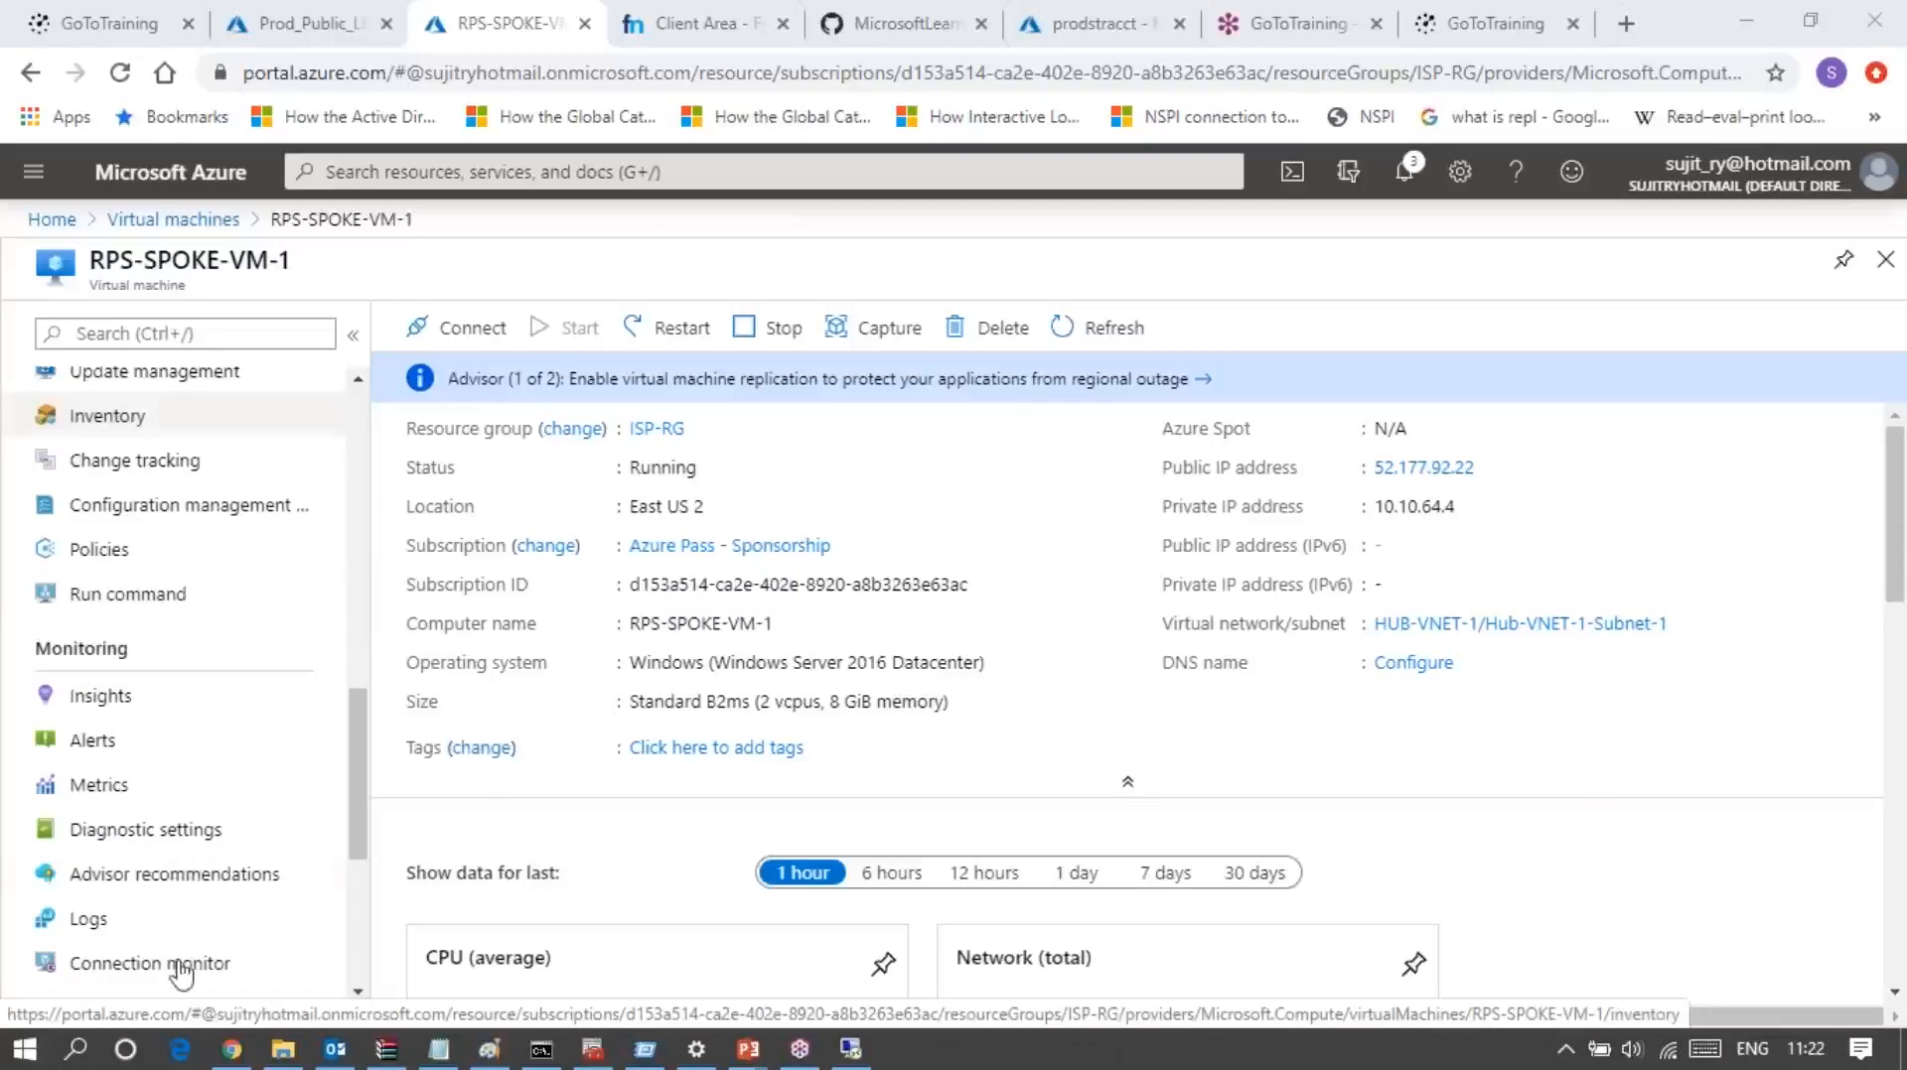
scroll(188, 981, "down", 3)
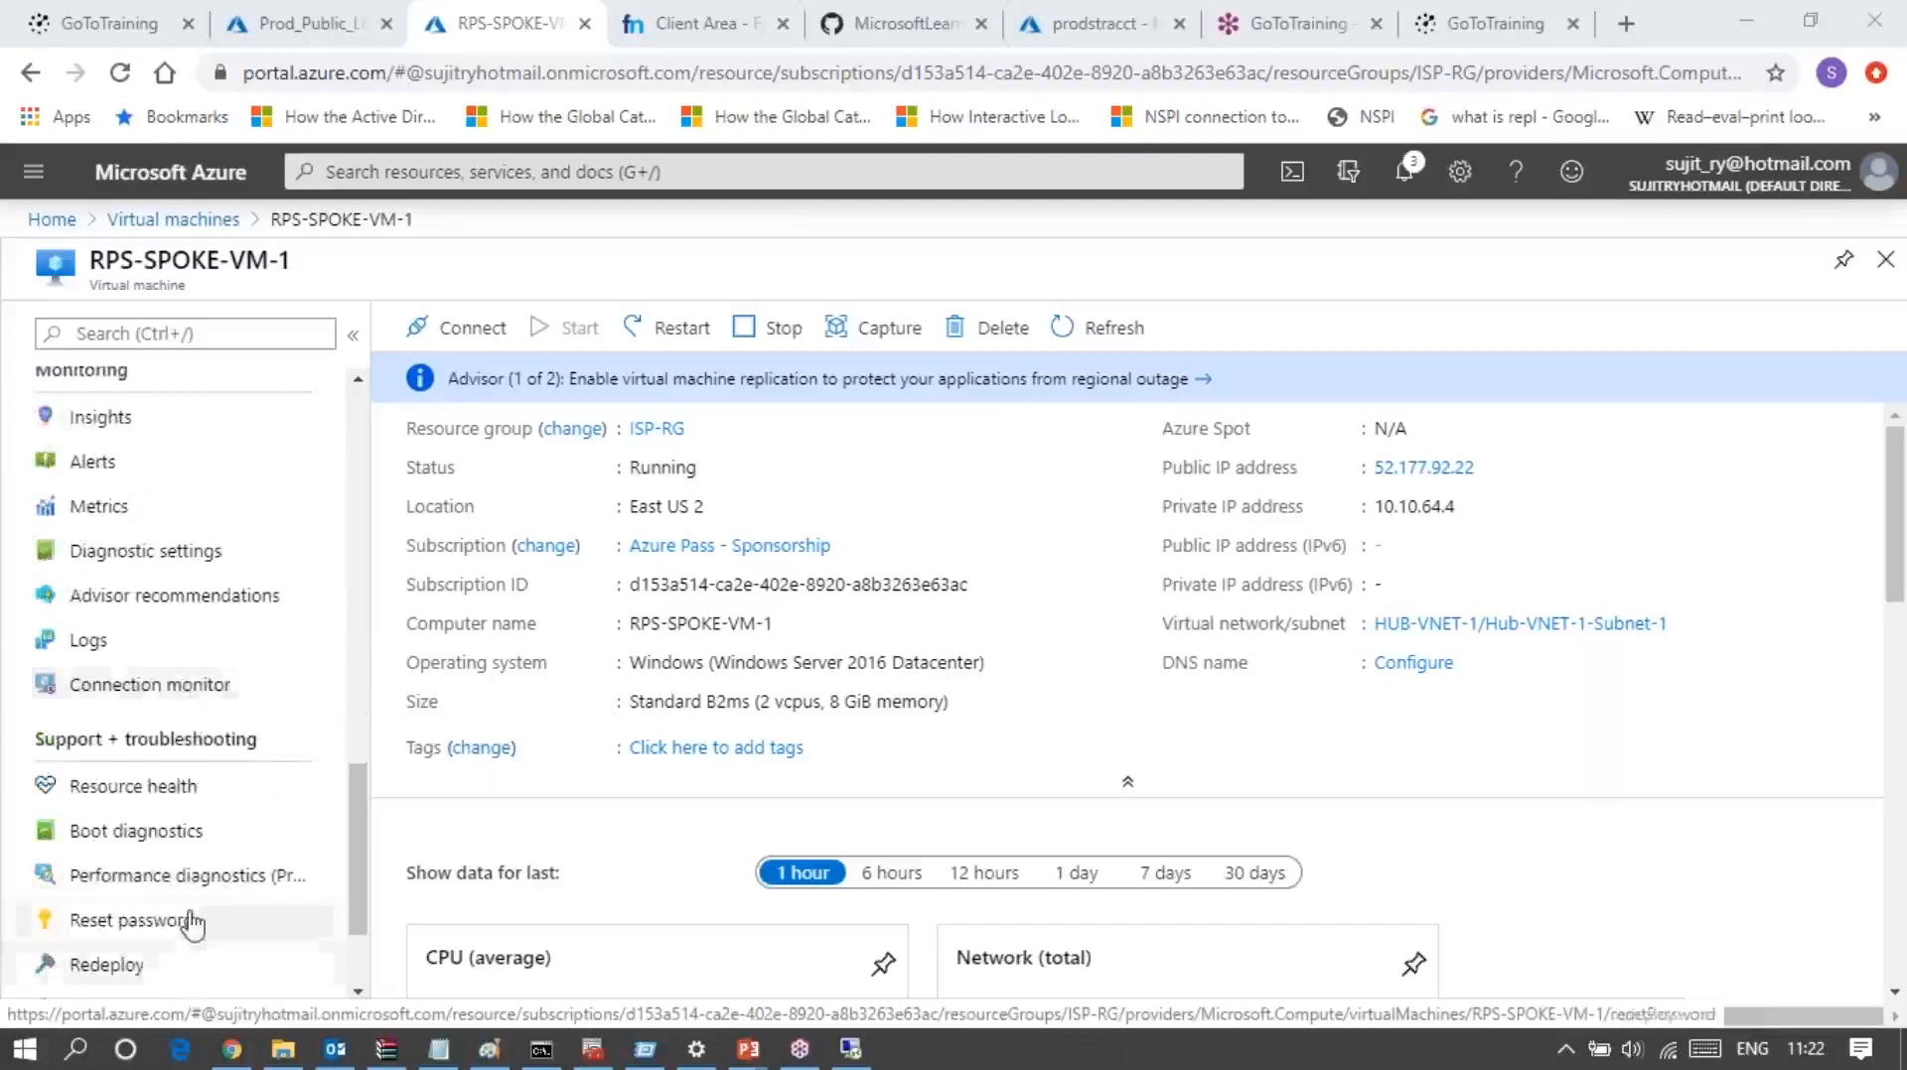
scroll(190, 925, "up", 3)
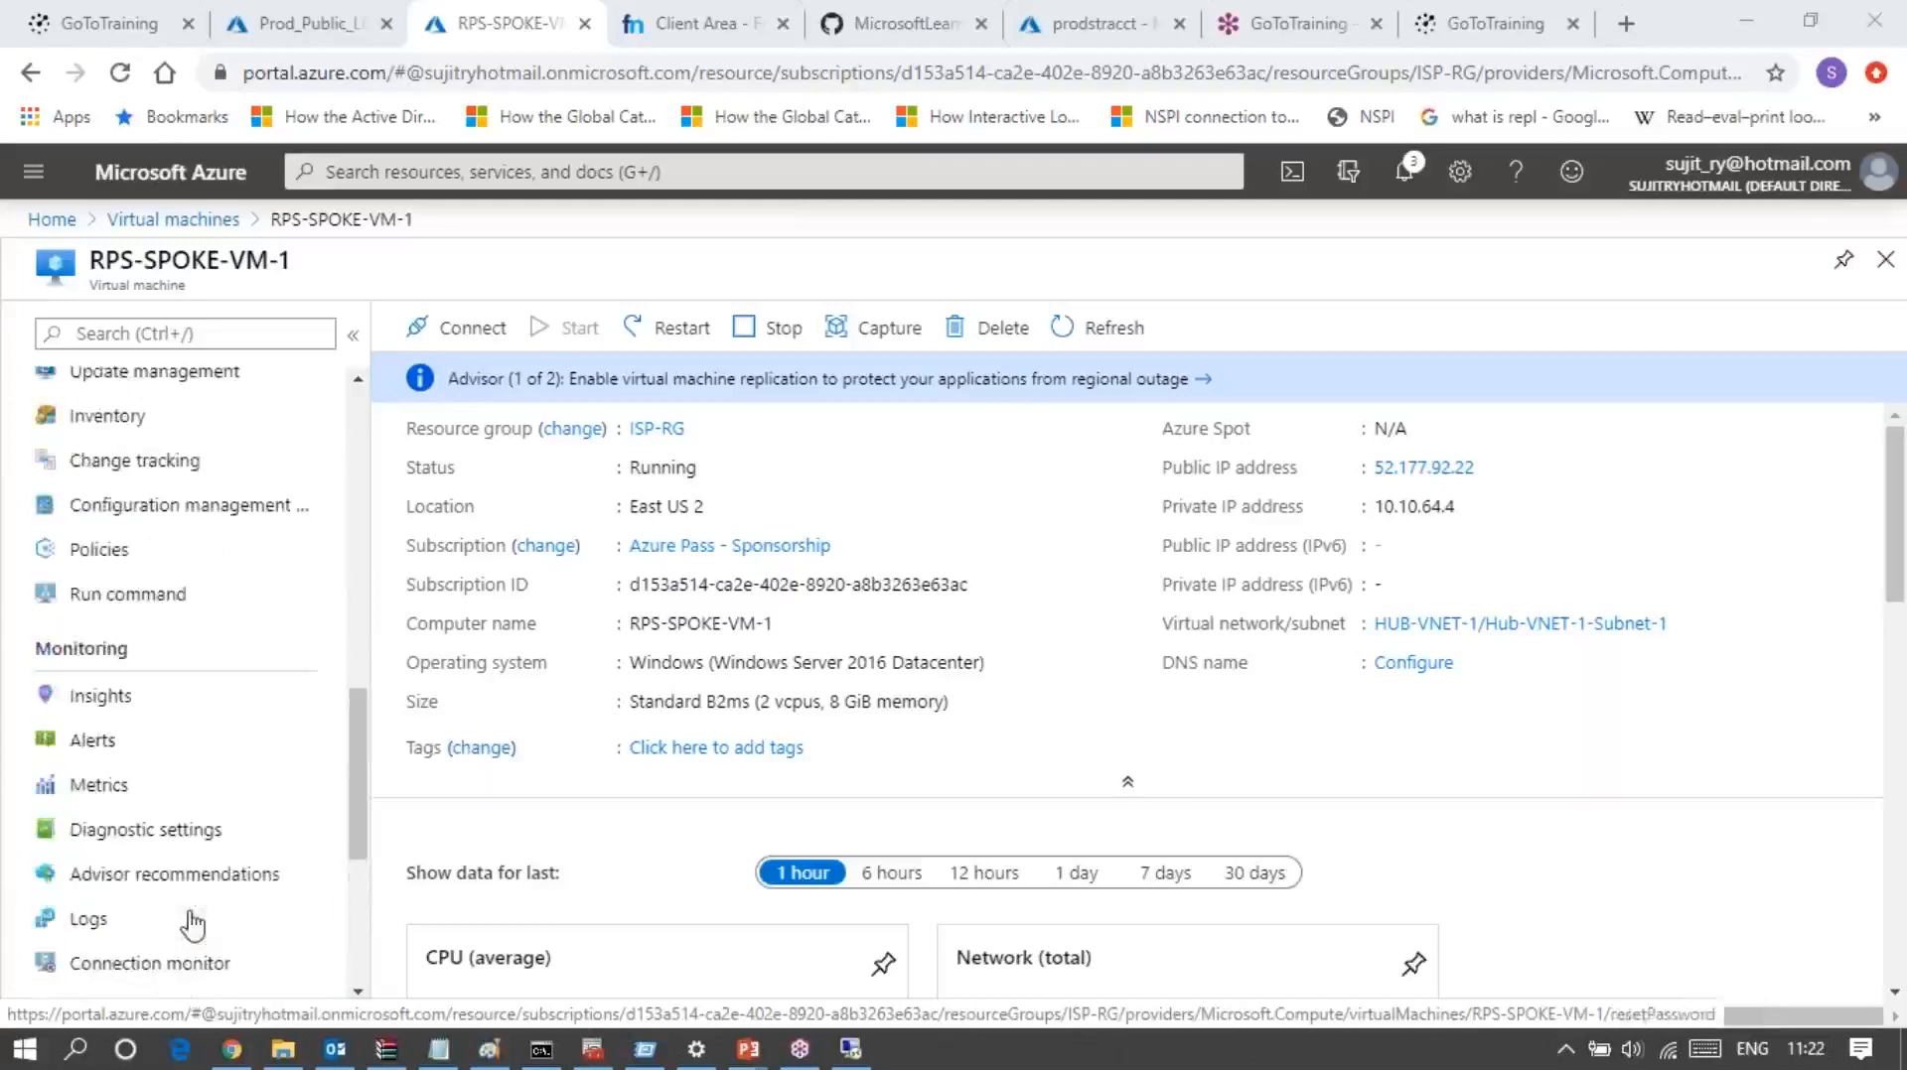
left_click(149, 833)
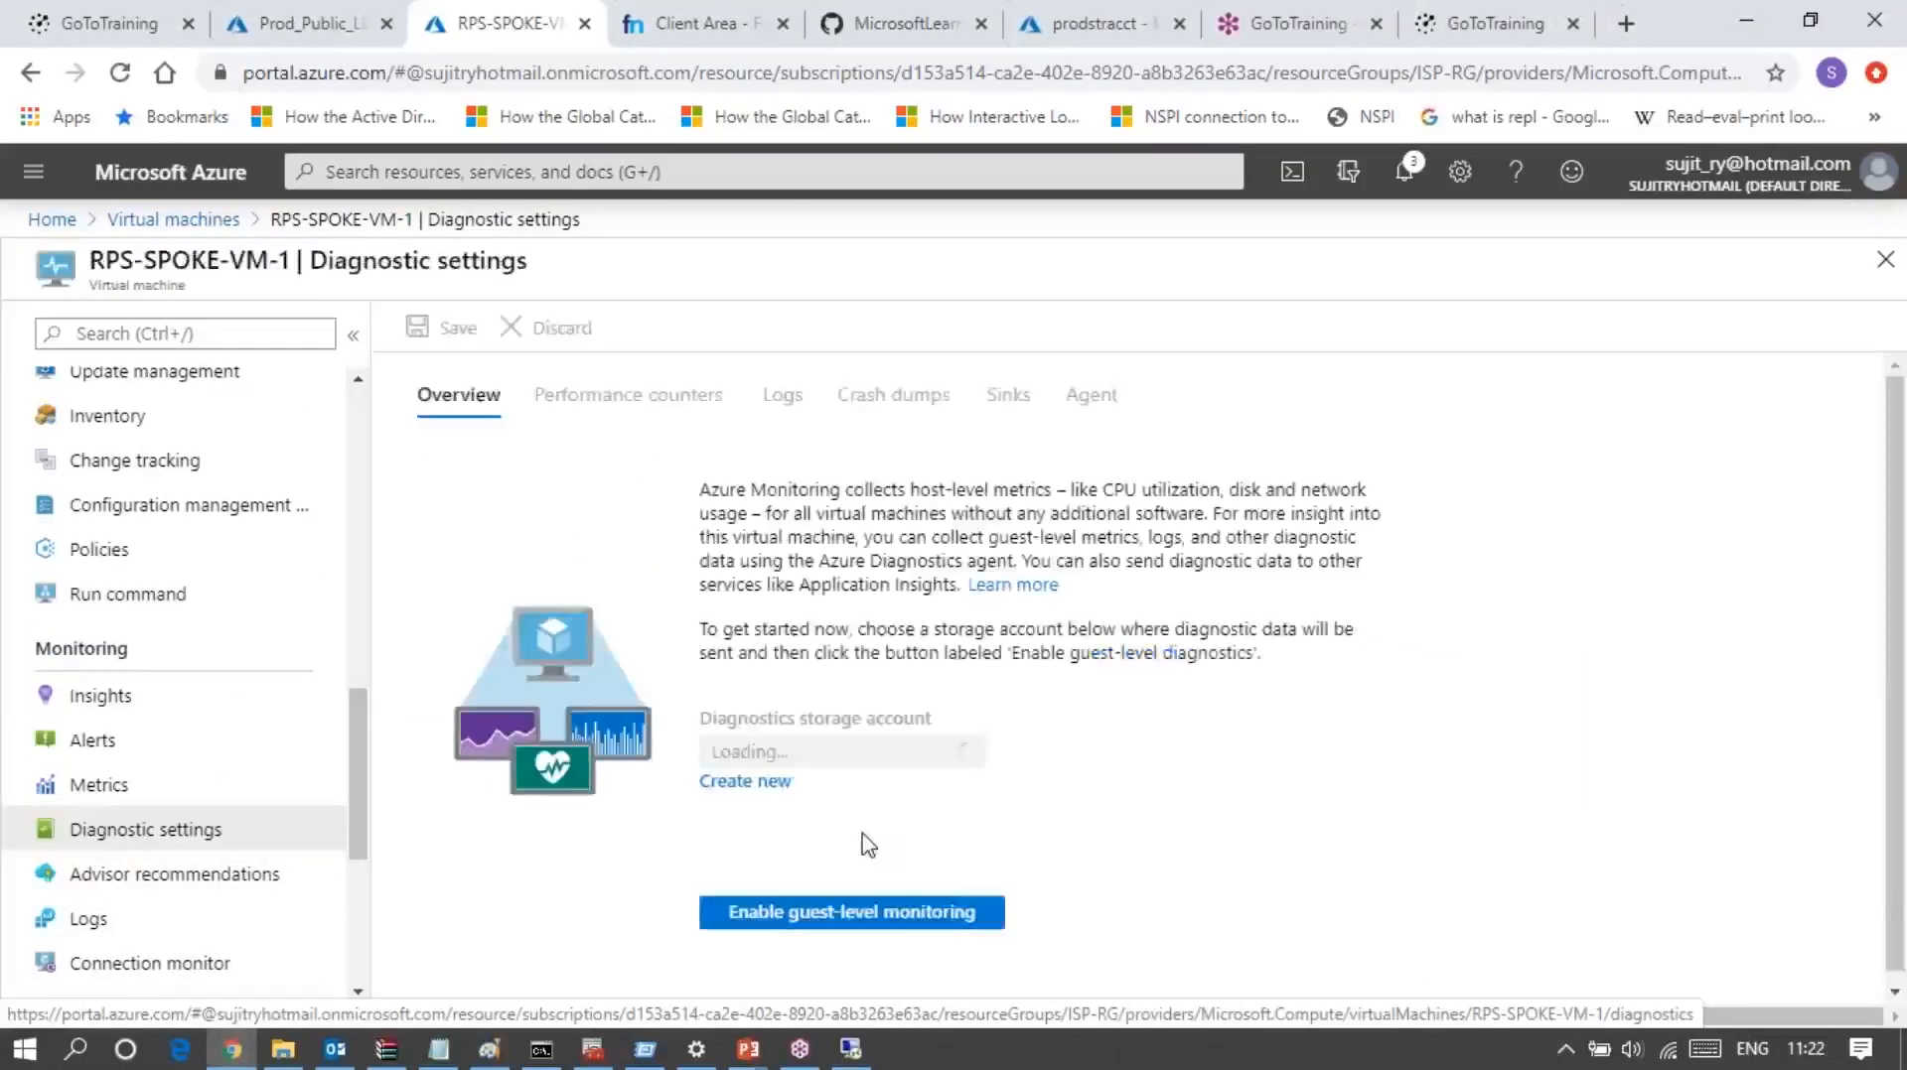
Step: Check the Configuration management (Preview) page of RPS-SPOKE-VM-1 and open its Serial console
left_click(211, 528)
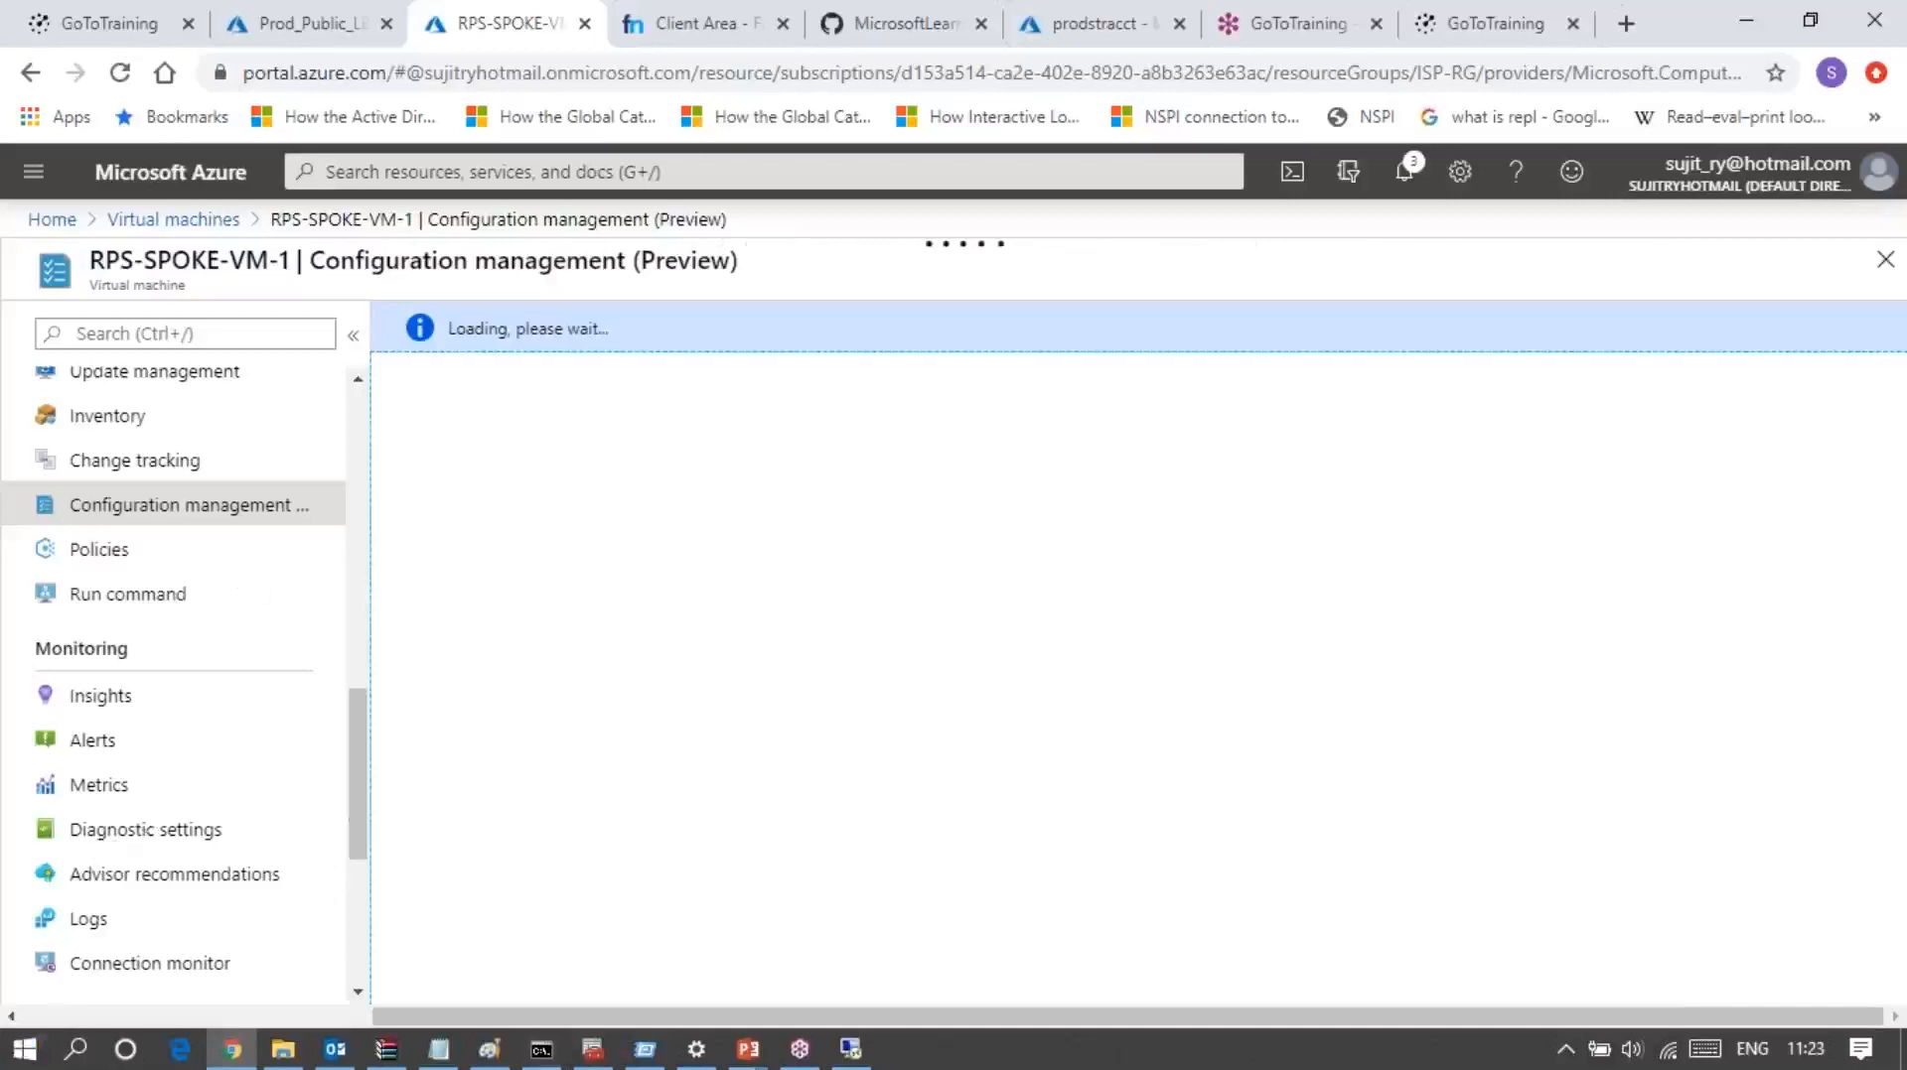
scroll(362, 814, "down", 4)
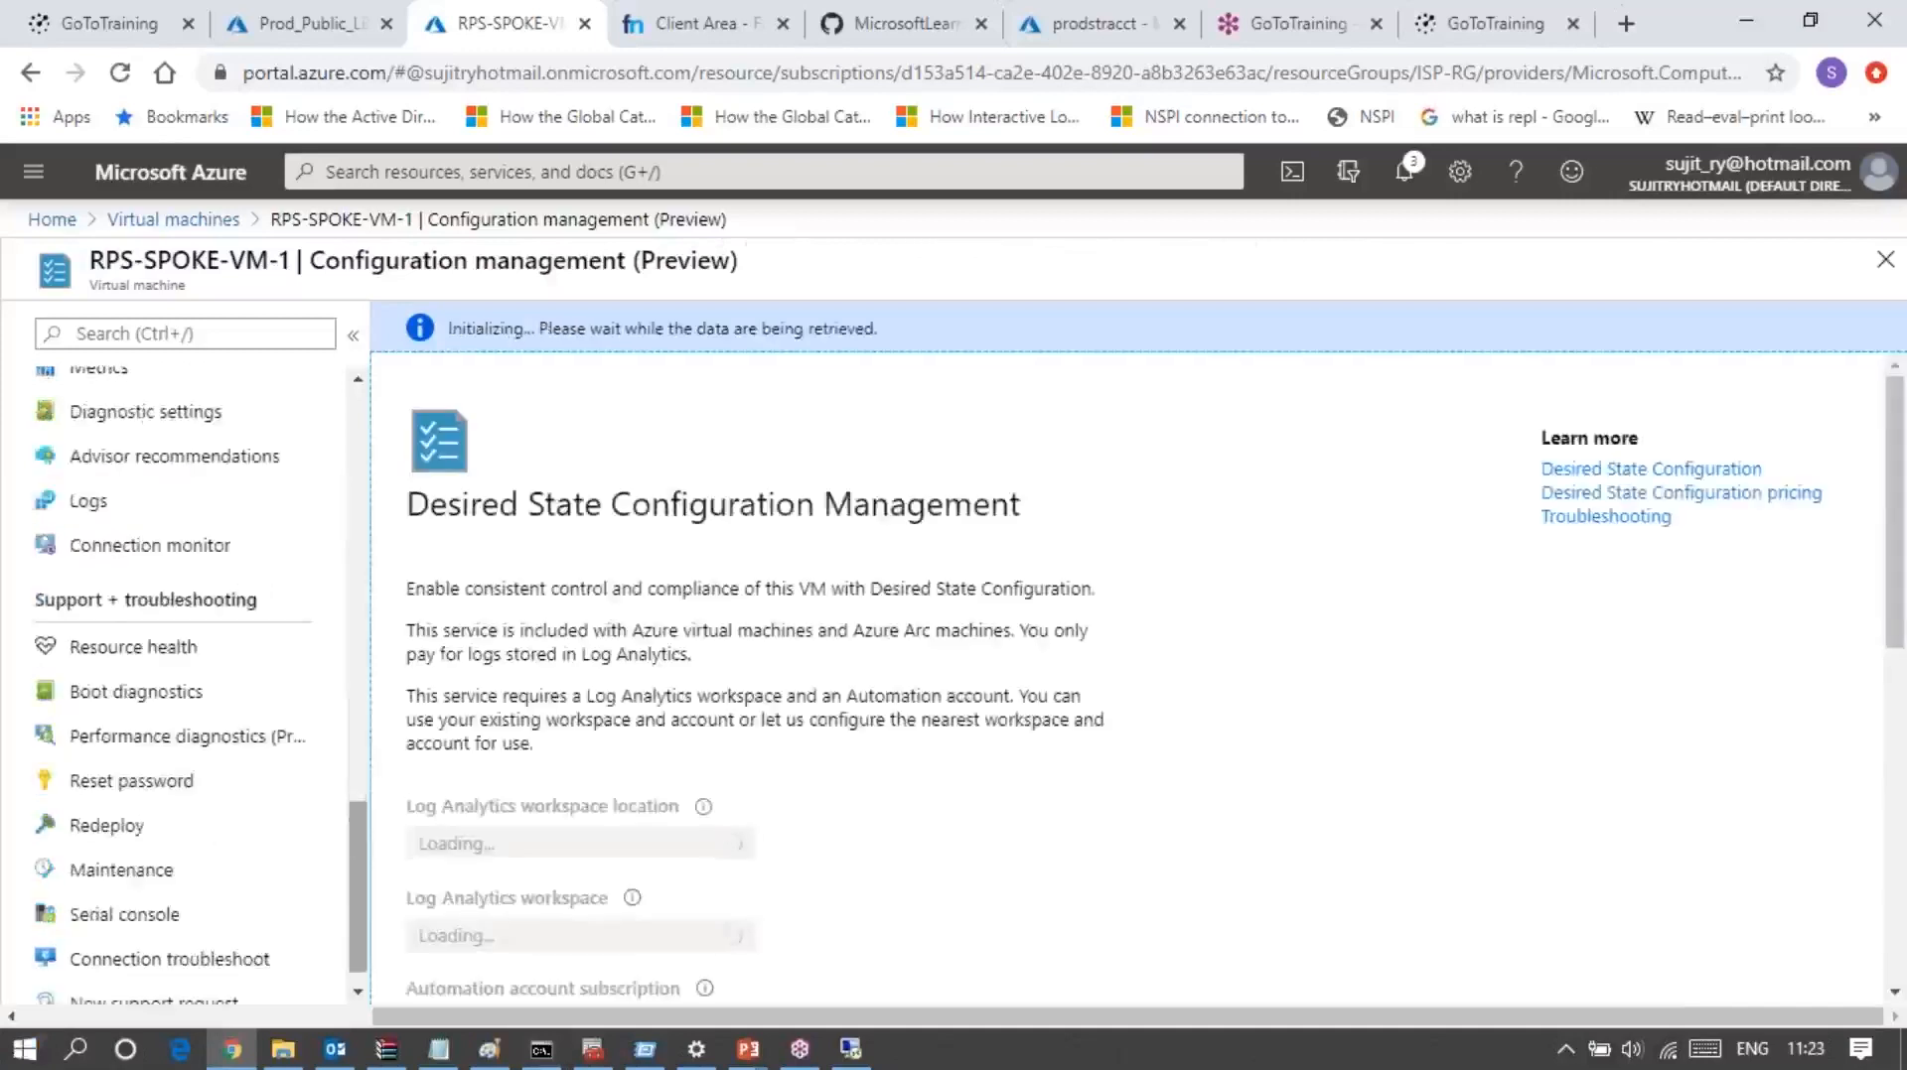
left_click(176, 928)
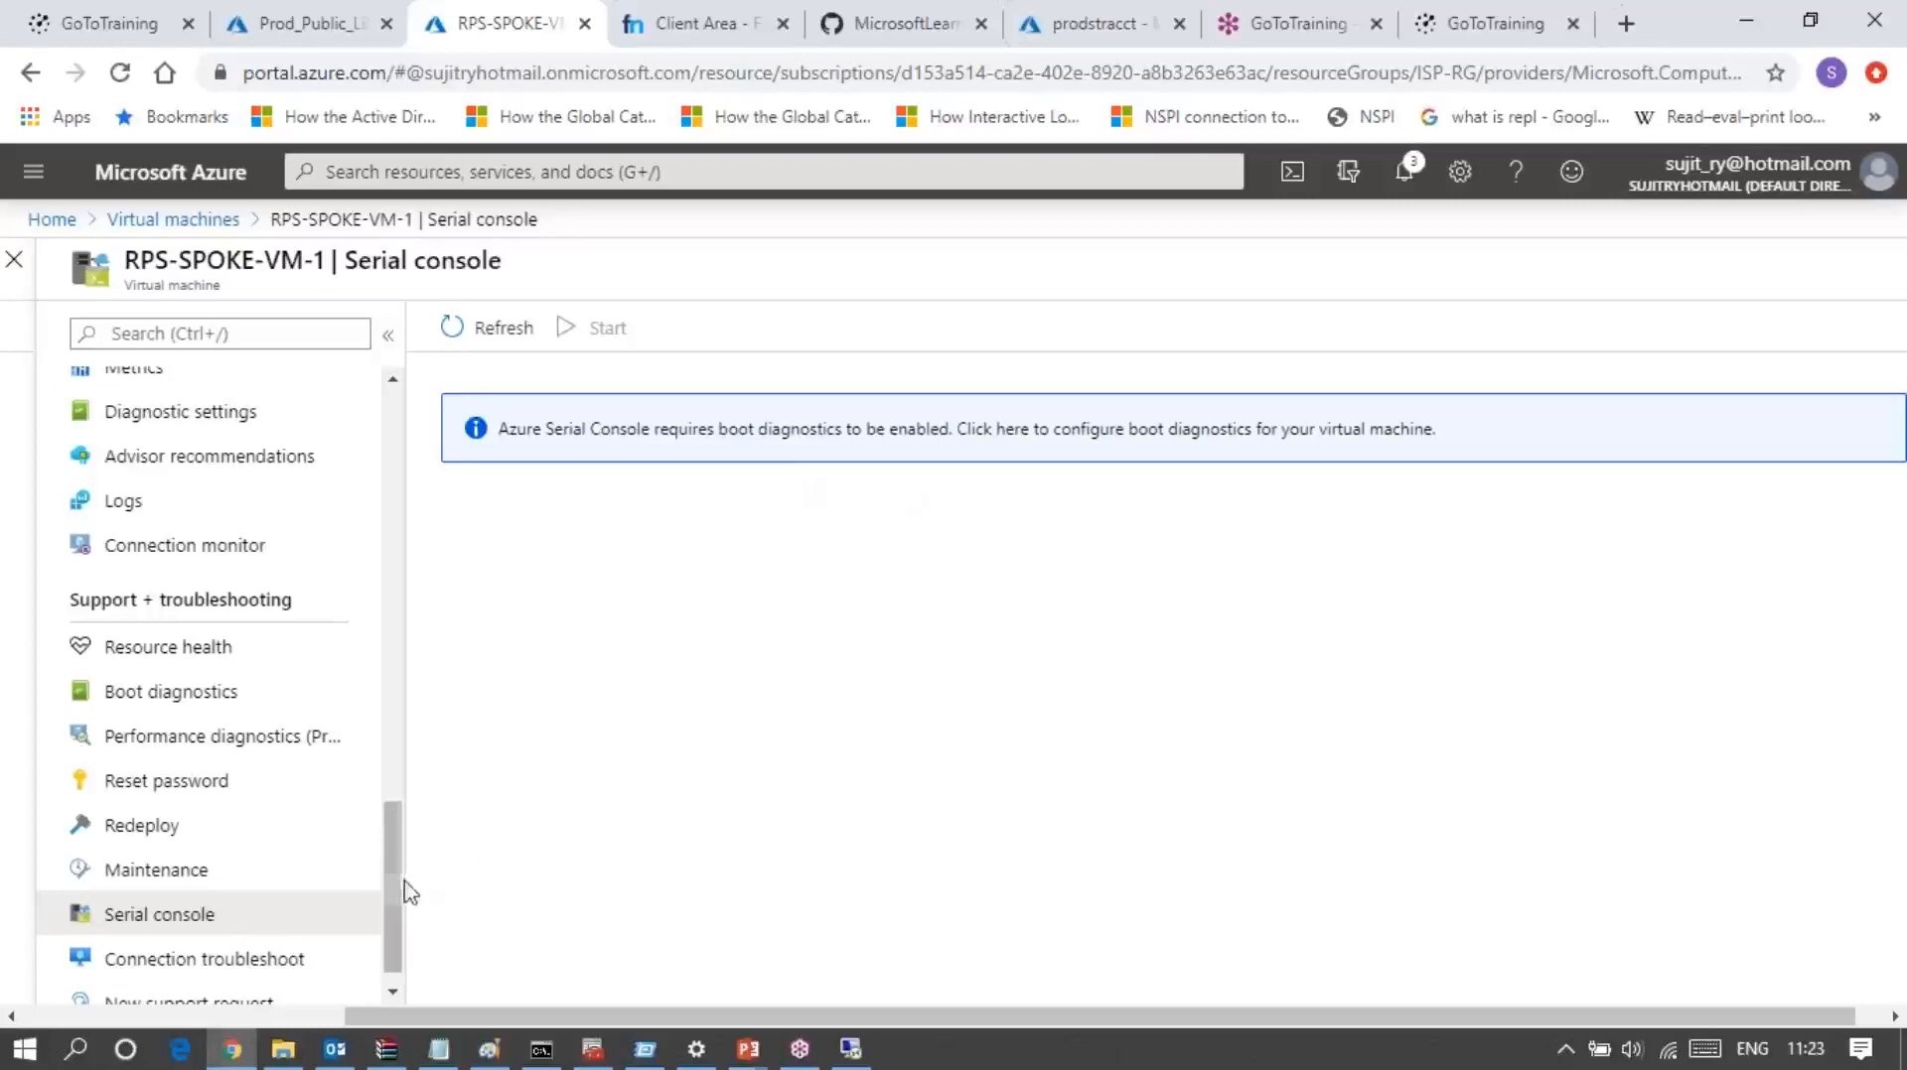
Step: Open the Configuration page of RPS-SPOKE-VM-1 and review its just-in-time access, licensing, proximity placement group and host settings
left_click_drag(396, 891, 411, 700)
left_click(407, 687)
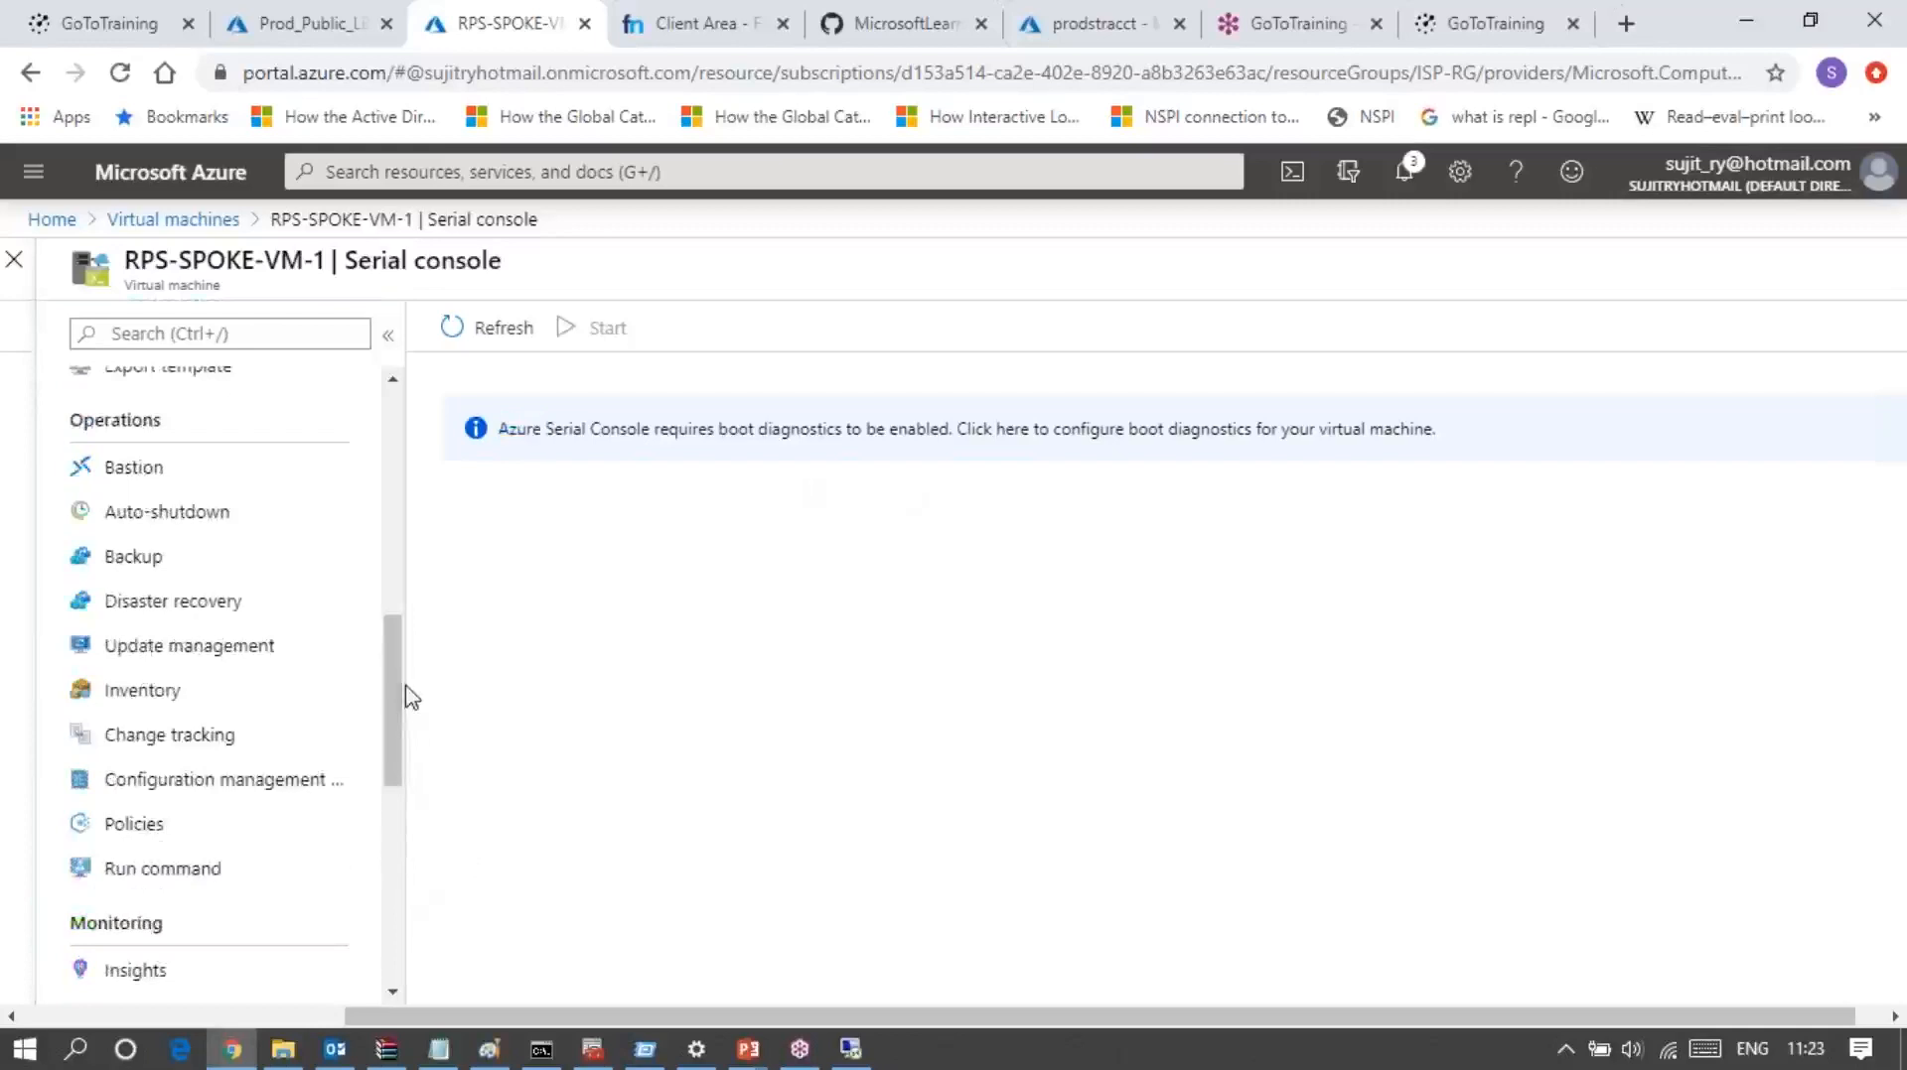
left_click_drag(389, 705, 407, 541)
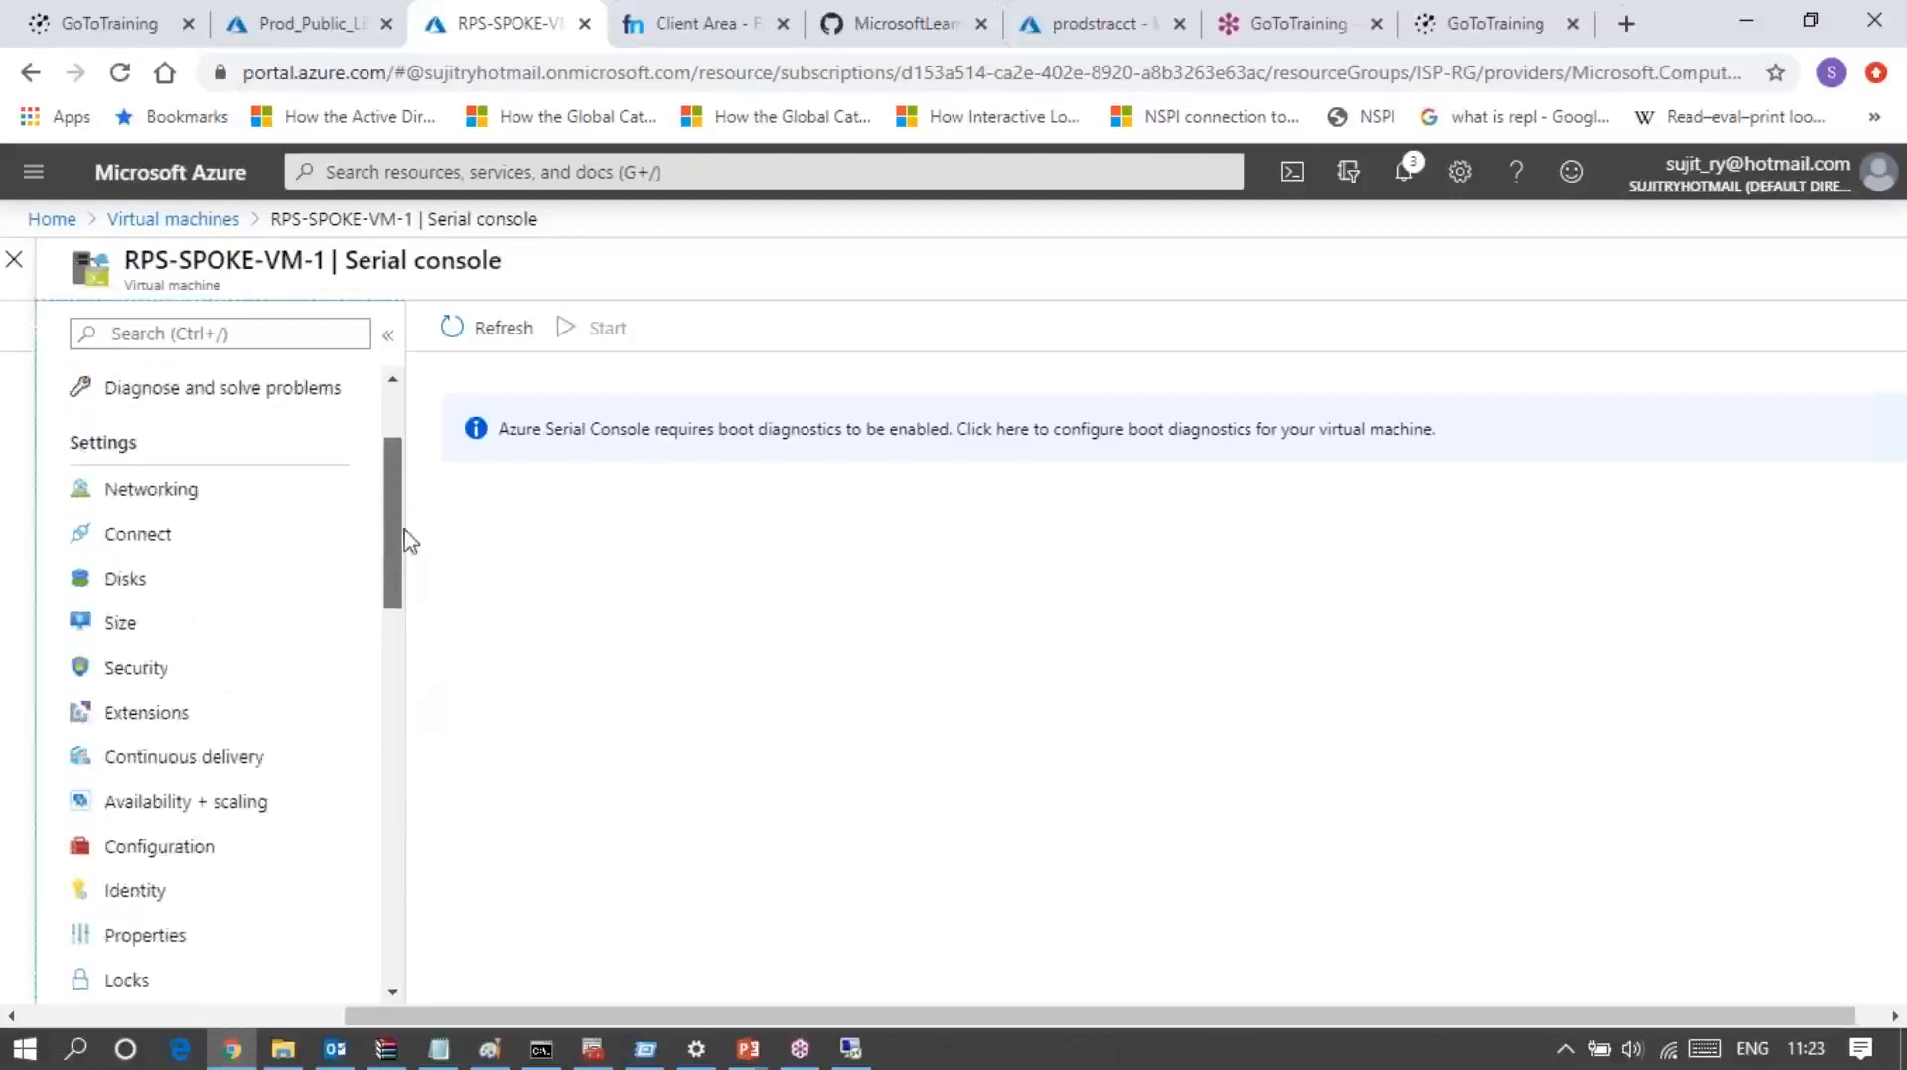
left_click_drag(407, 541, 399, 604)
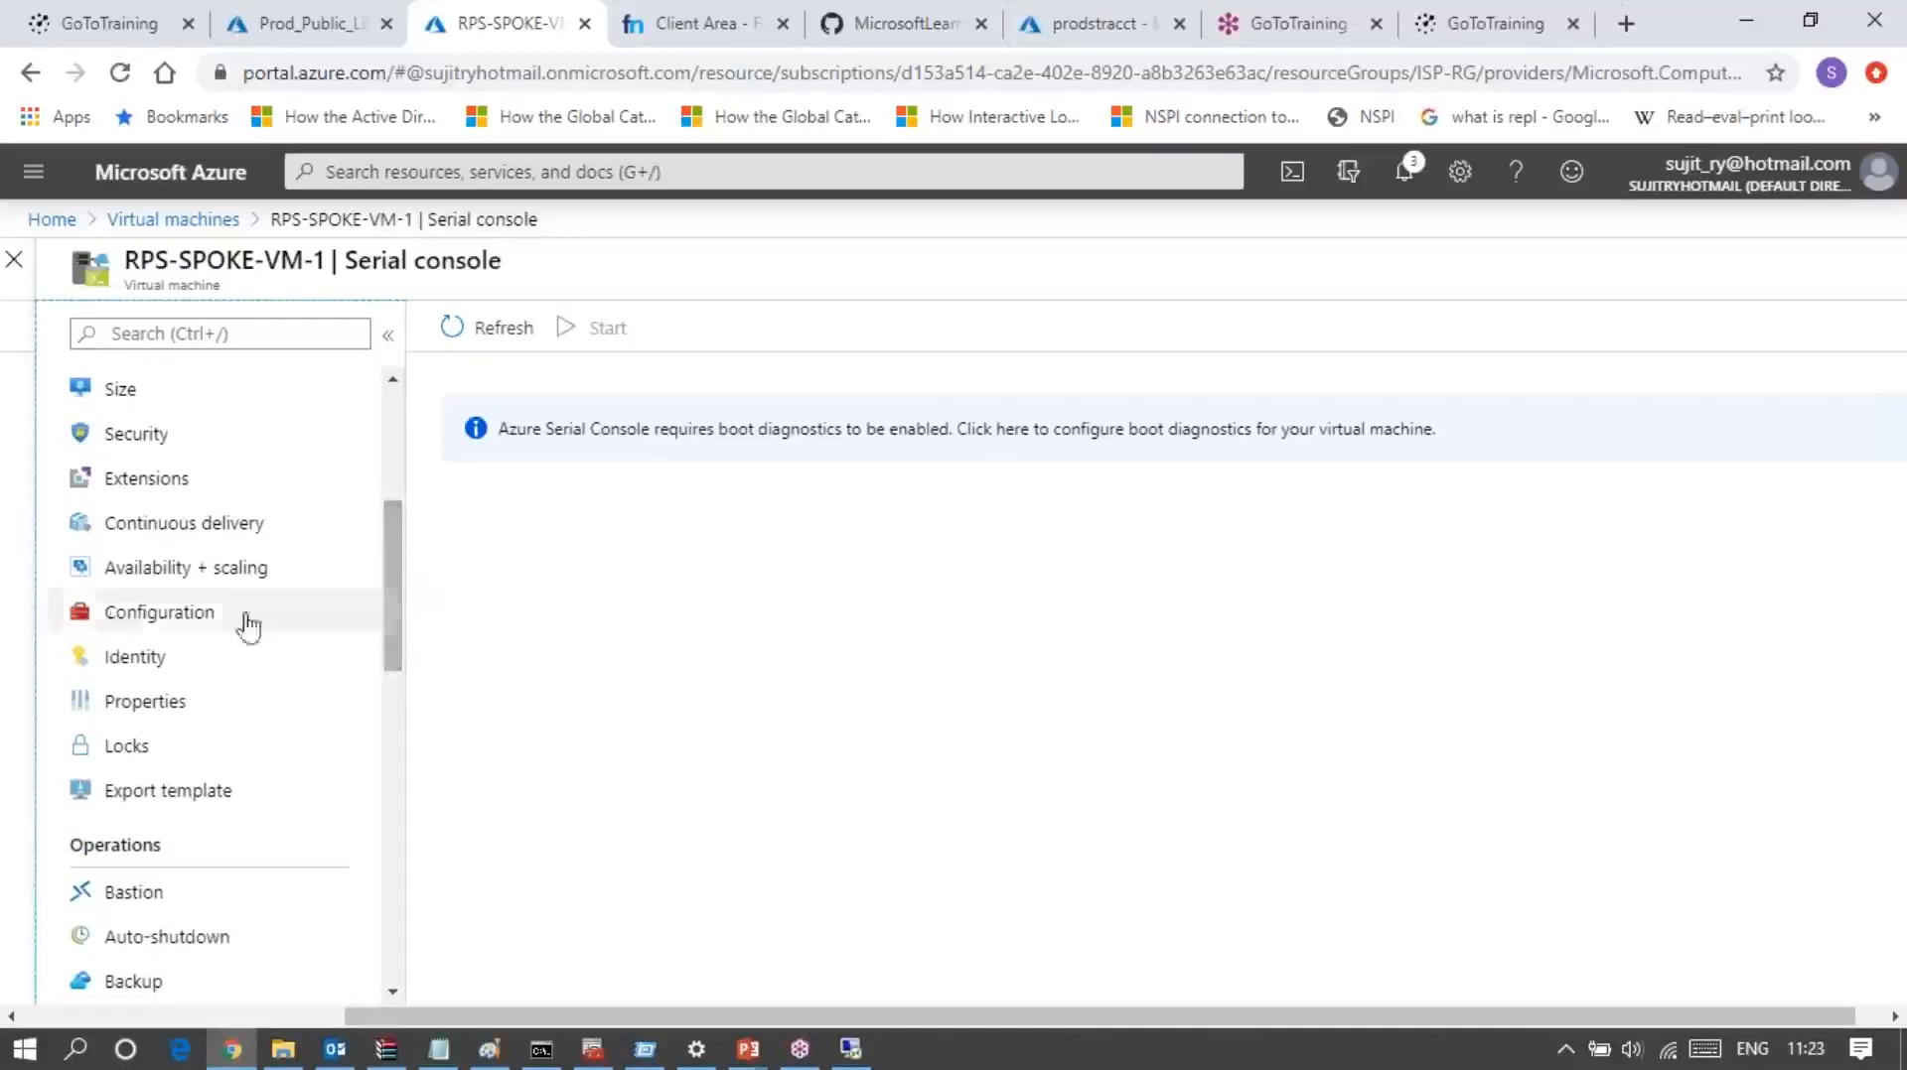
left_click(117, 613)
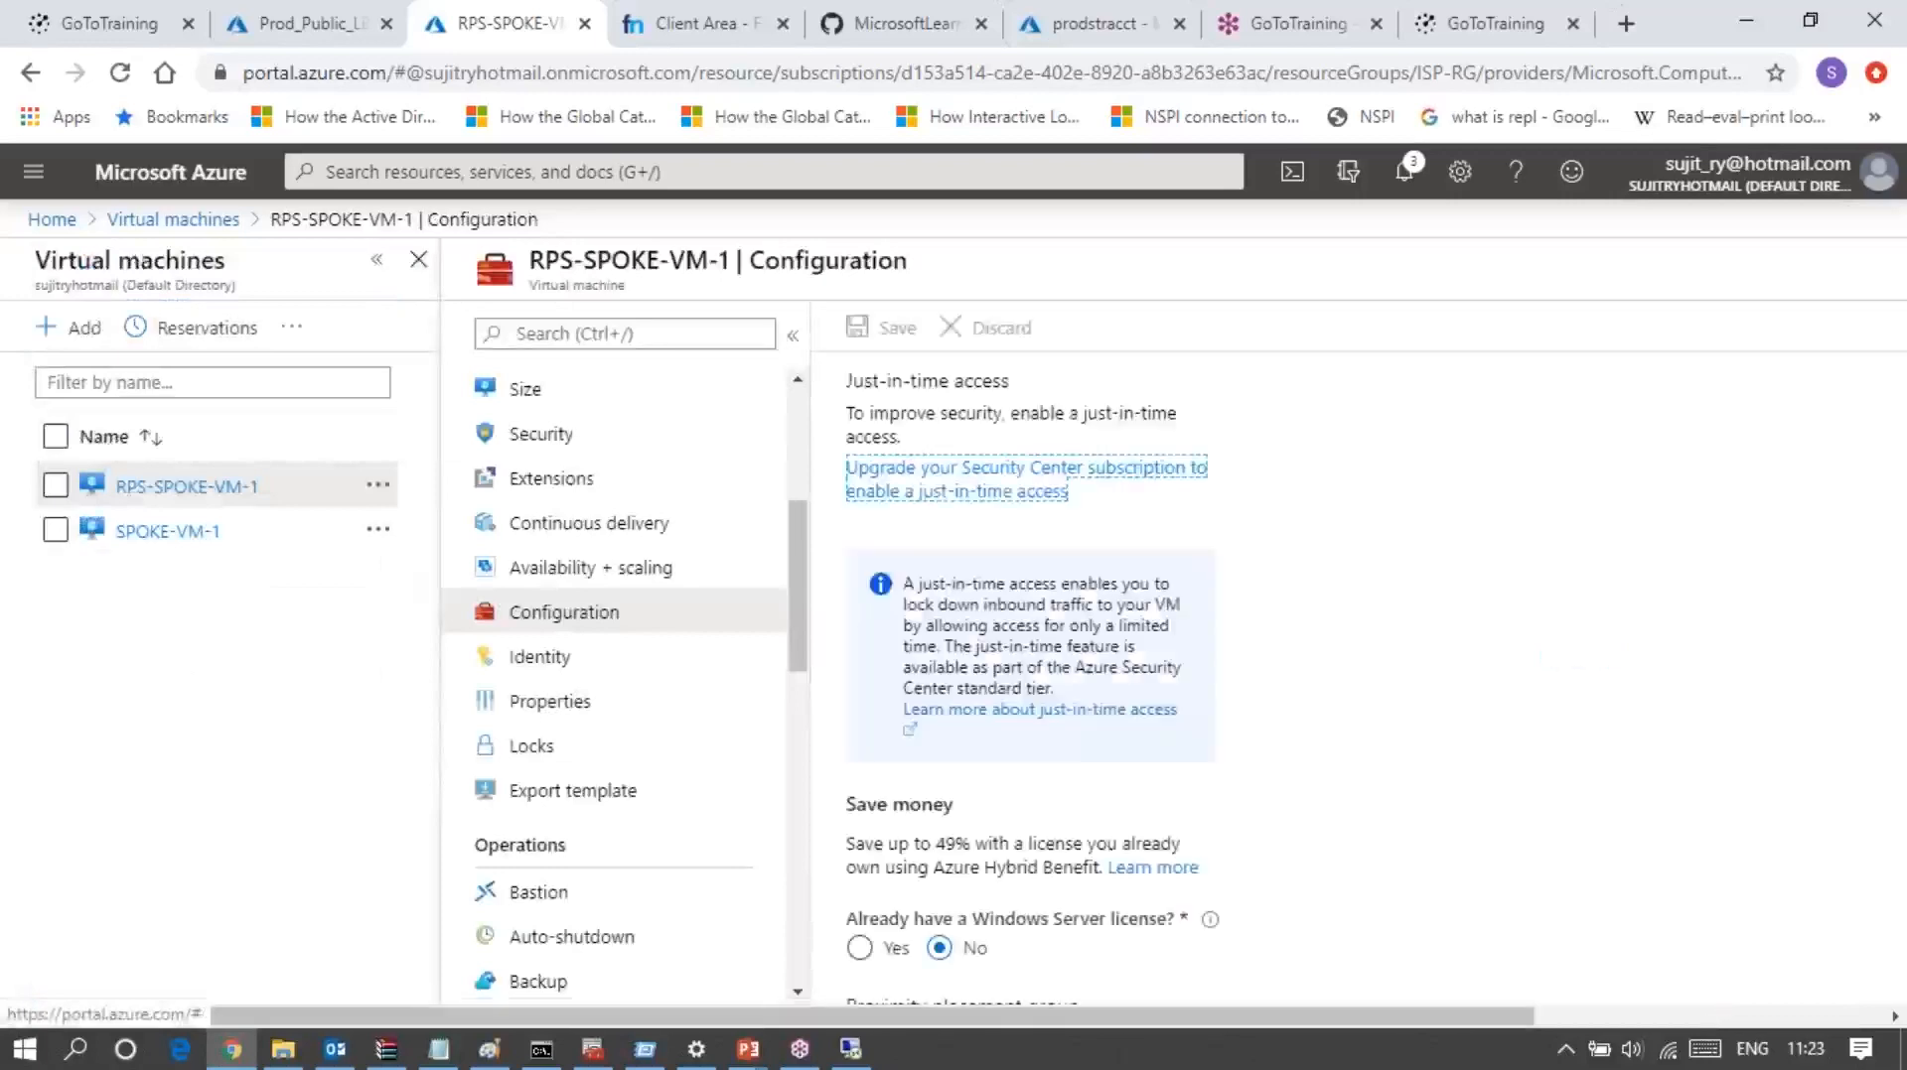
scroll(965, 856, "down", 3)
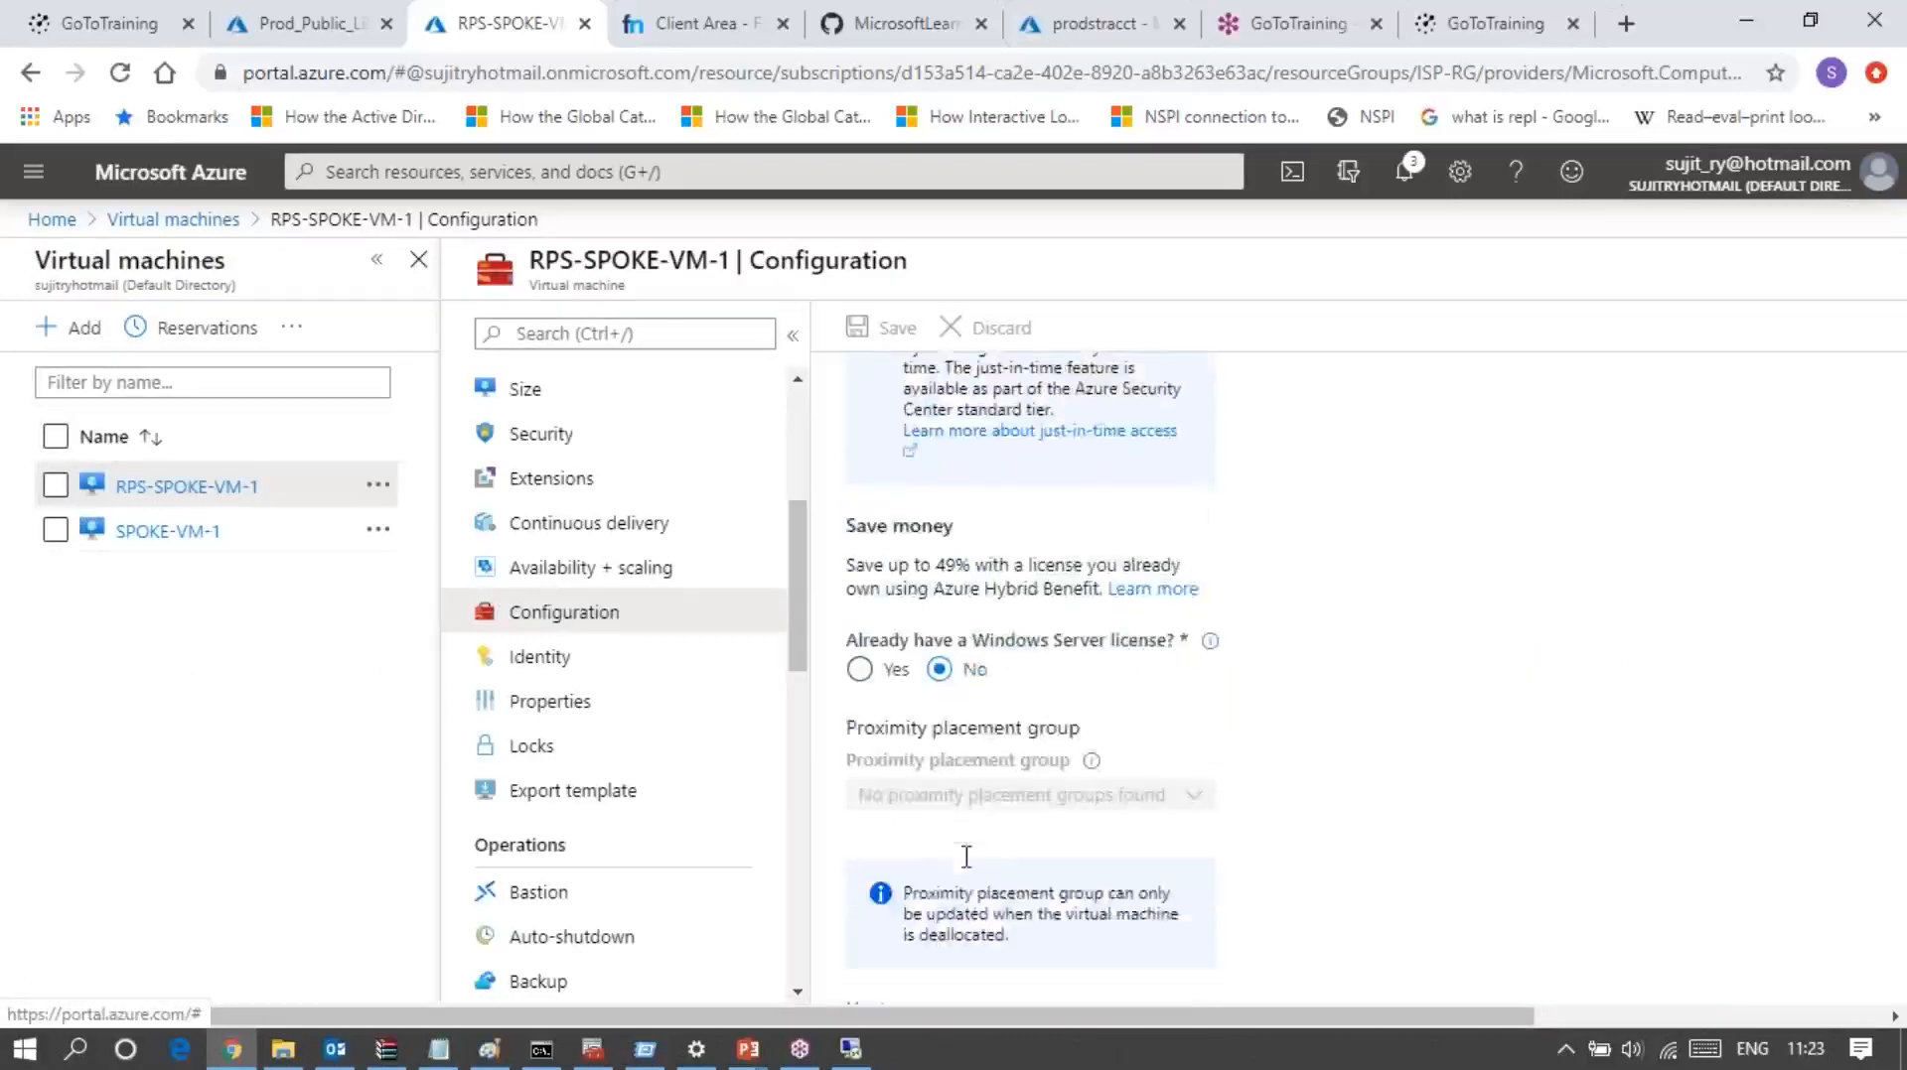
scroll(965, 856, "down", 4)
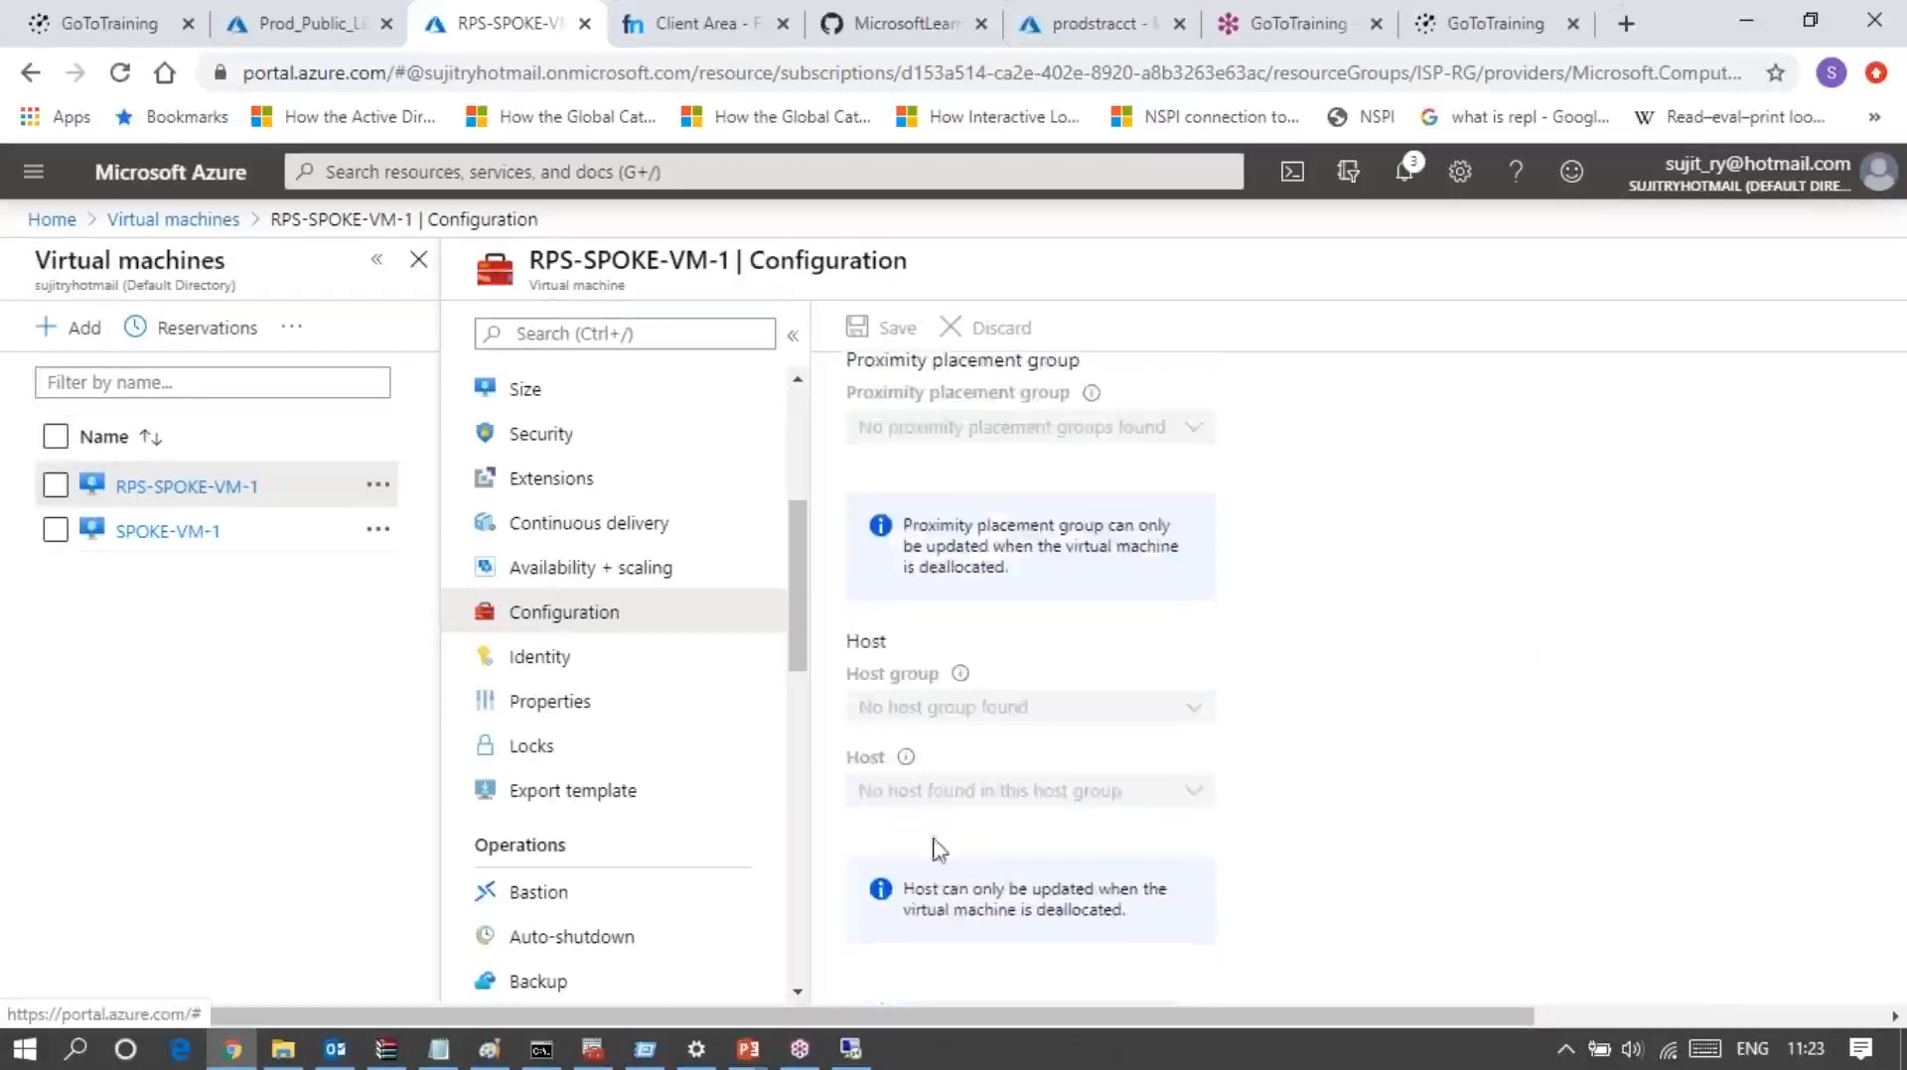
Step: Open the Security page of RPS-SPOKE-VM-1 and follow its link to Security Center
left_click_drag(800, 544, 806, 447)
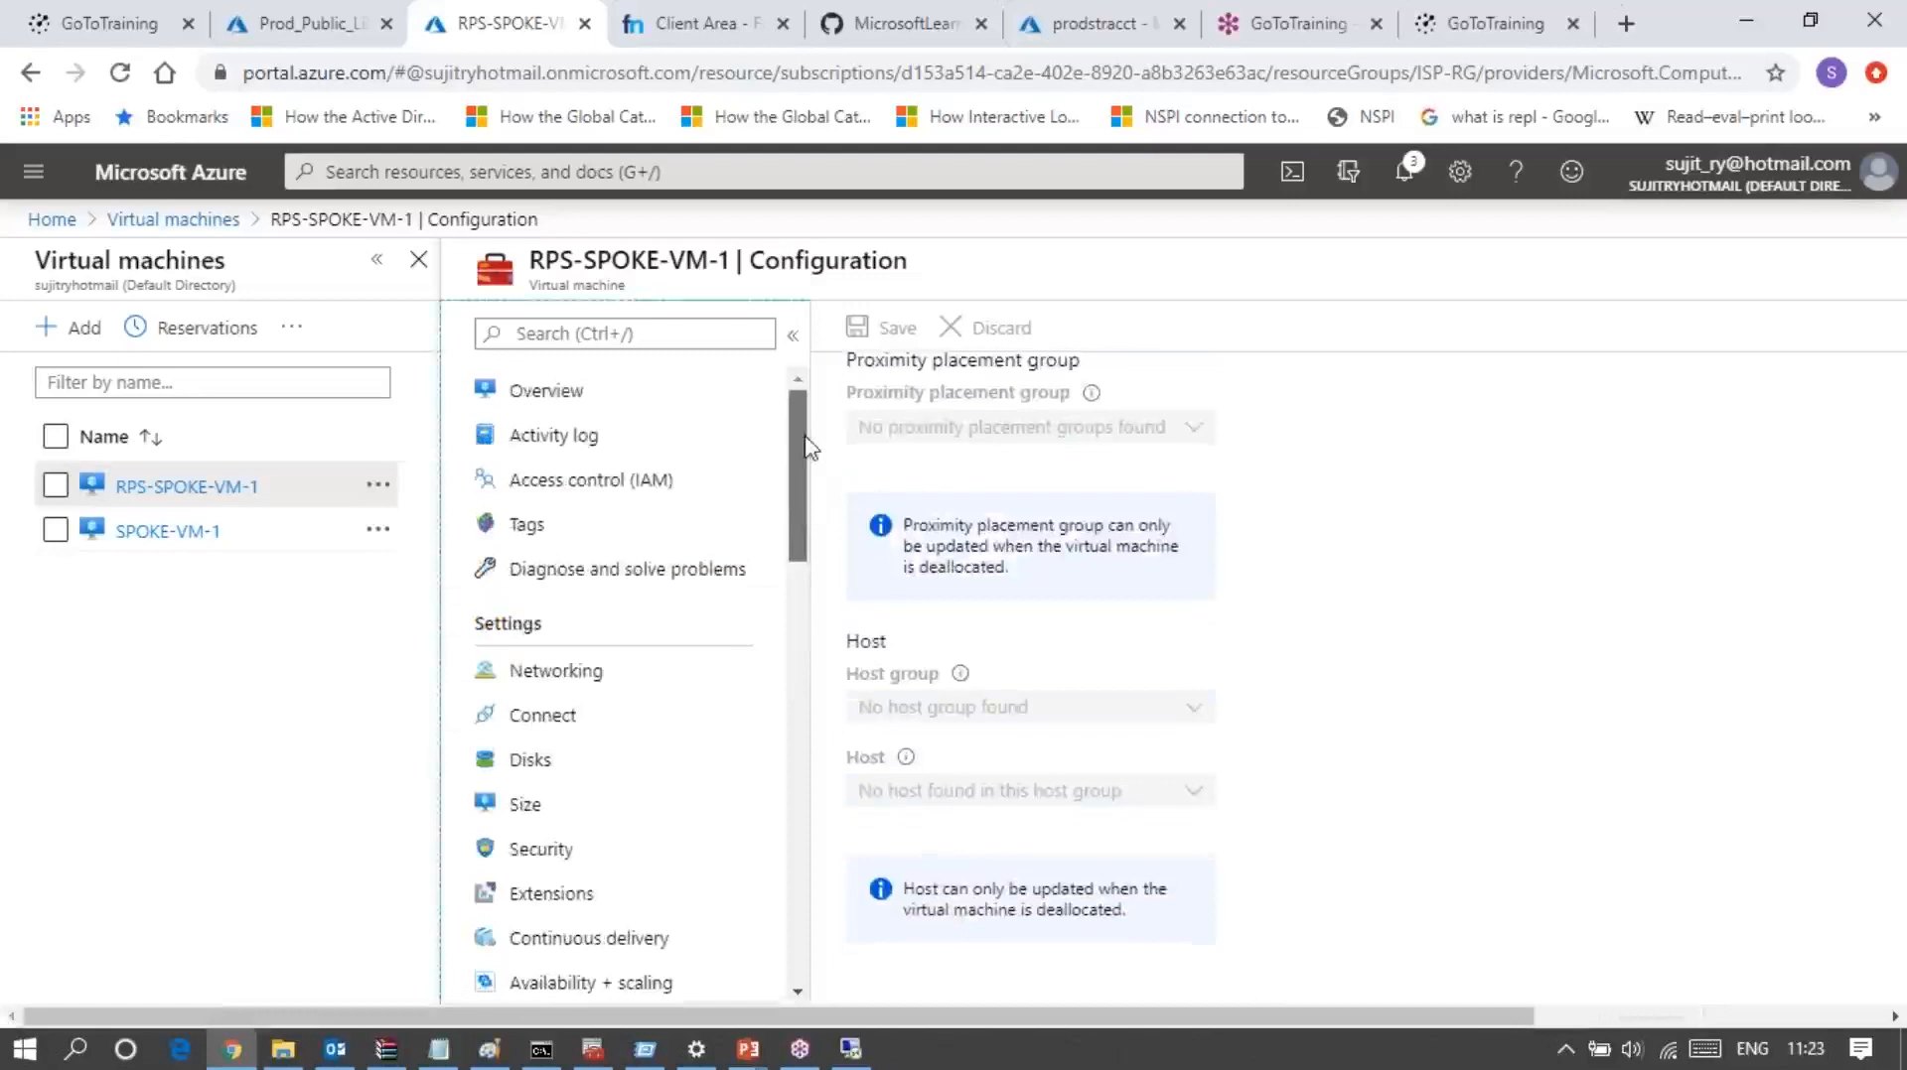
left_click(592, 860)
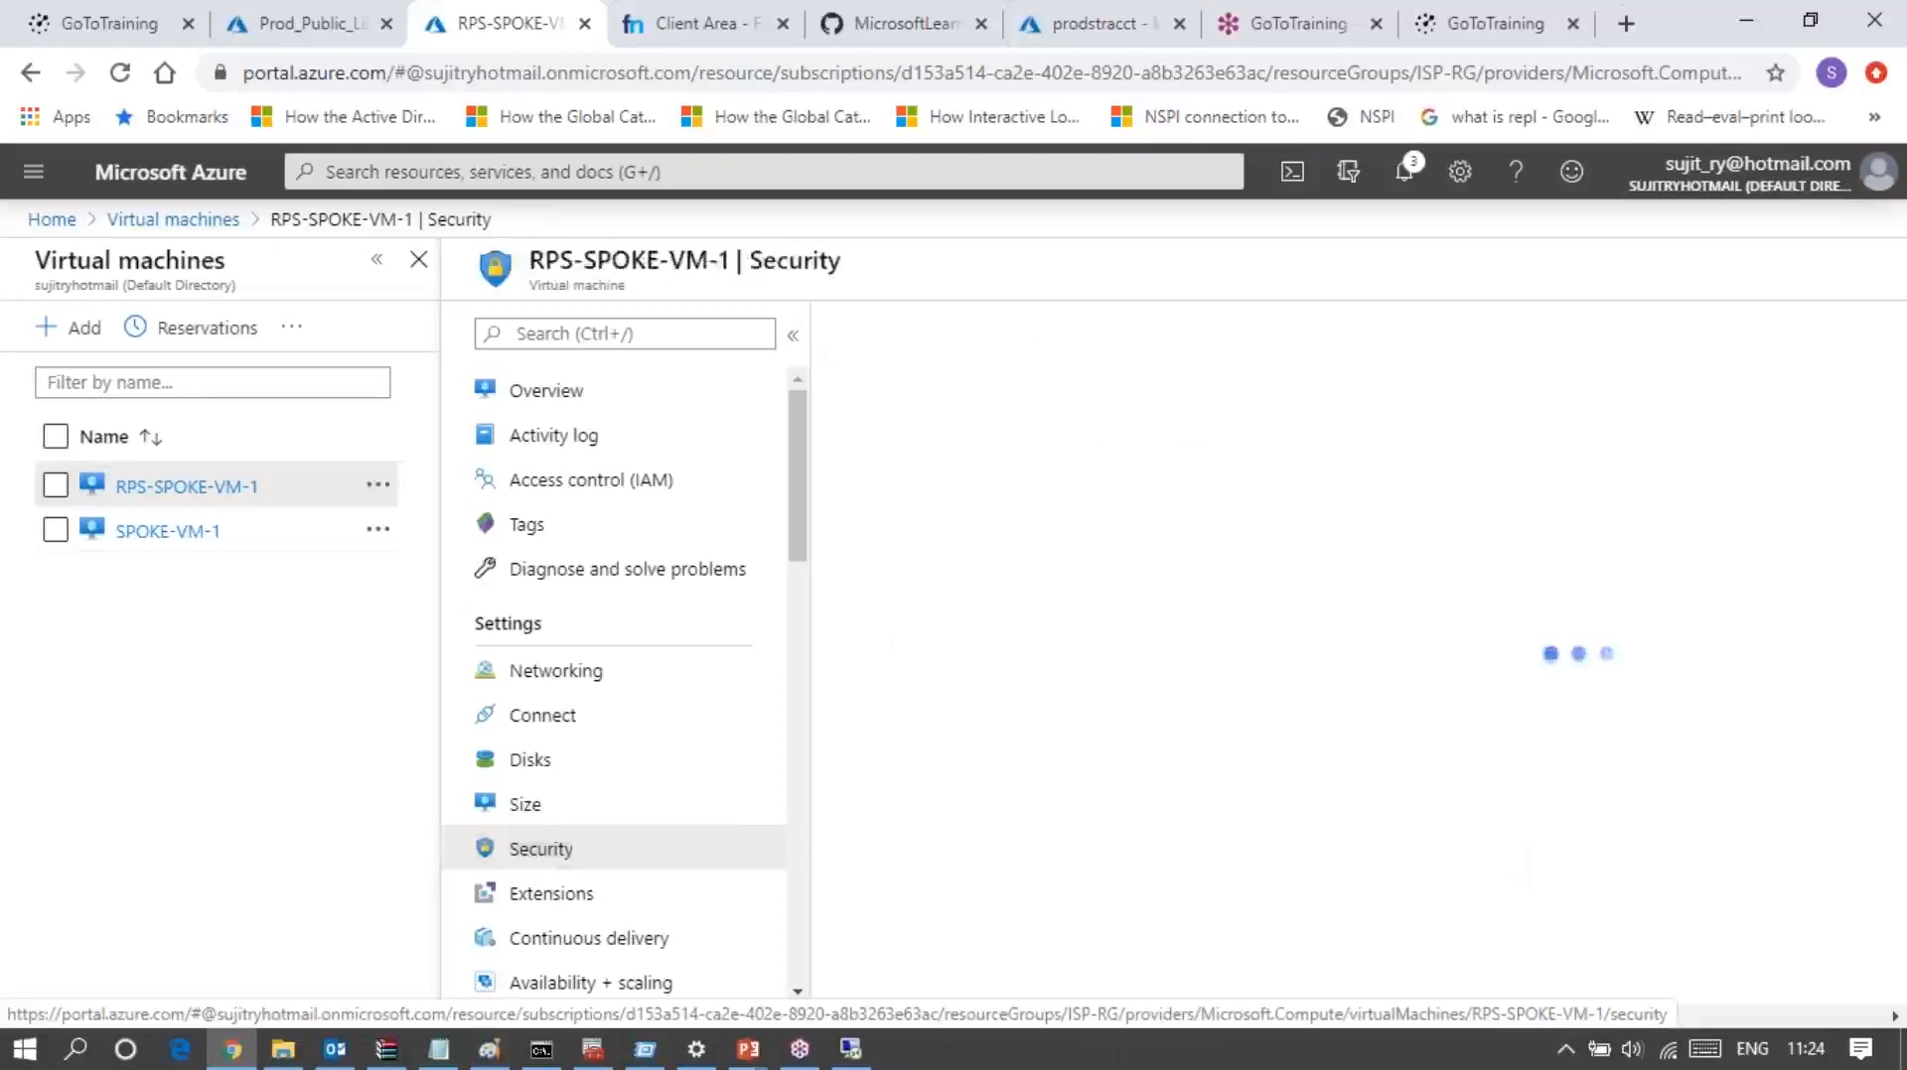
left_click(983, 323)
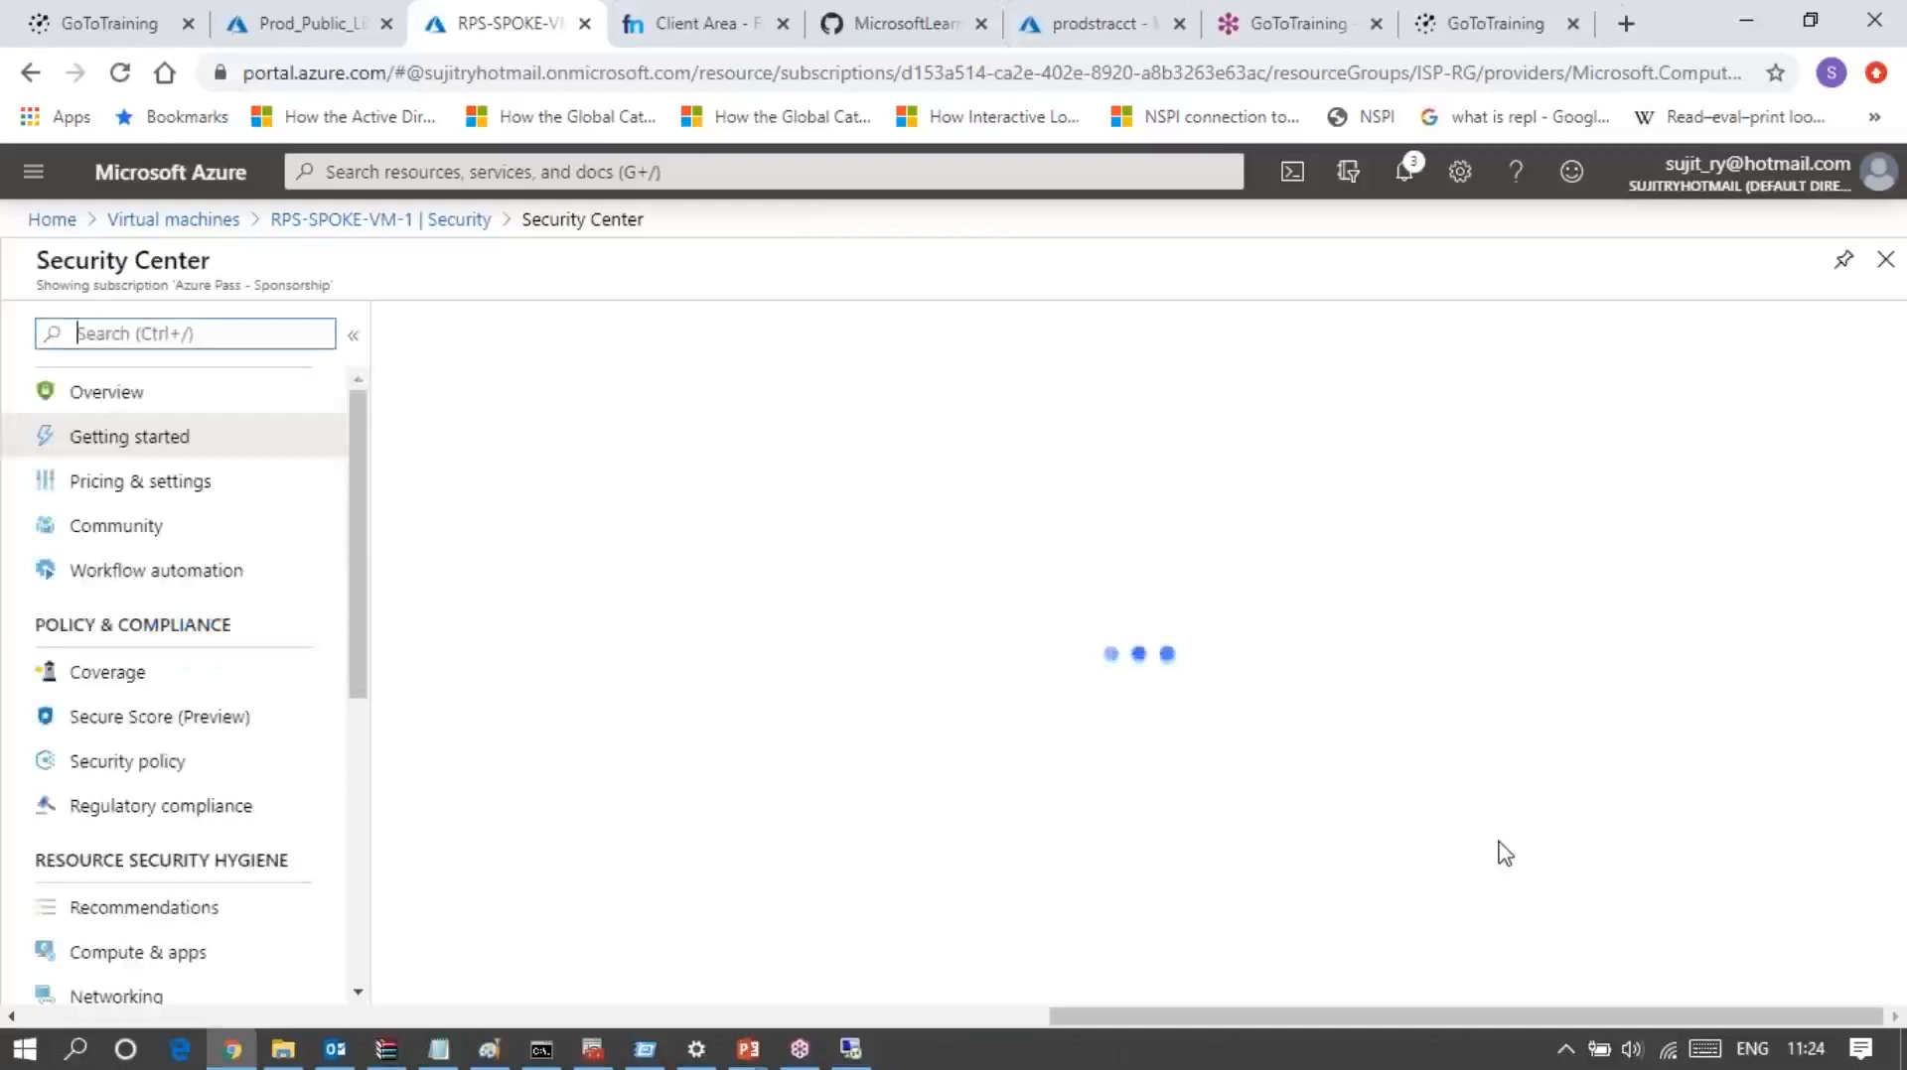
Step: Check the Remote Desktop credentials prompt for 52.177.92.22, and return to the Security Center page in the browser
left_click(850, 1050)
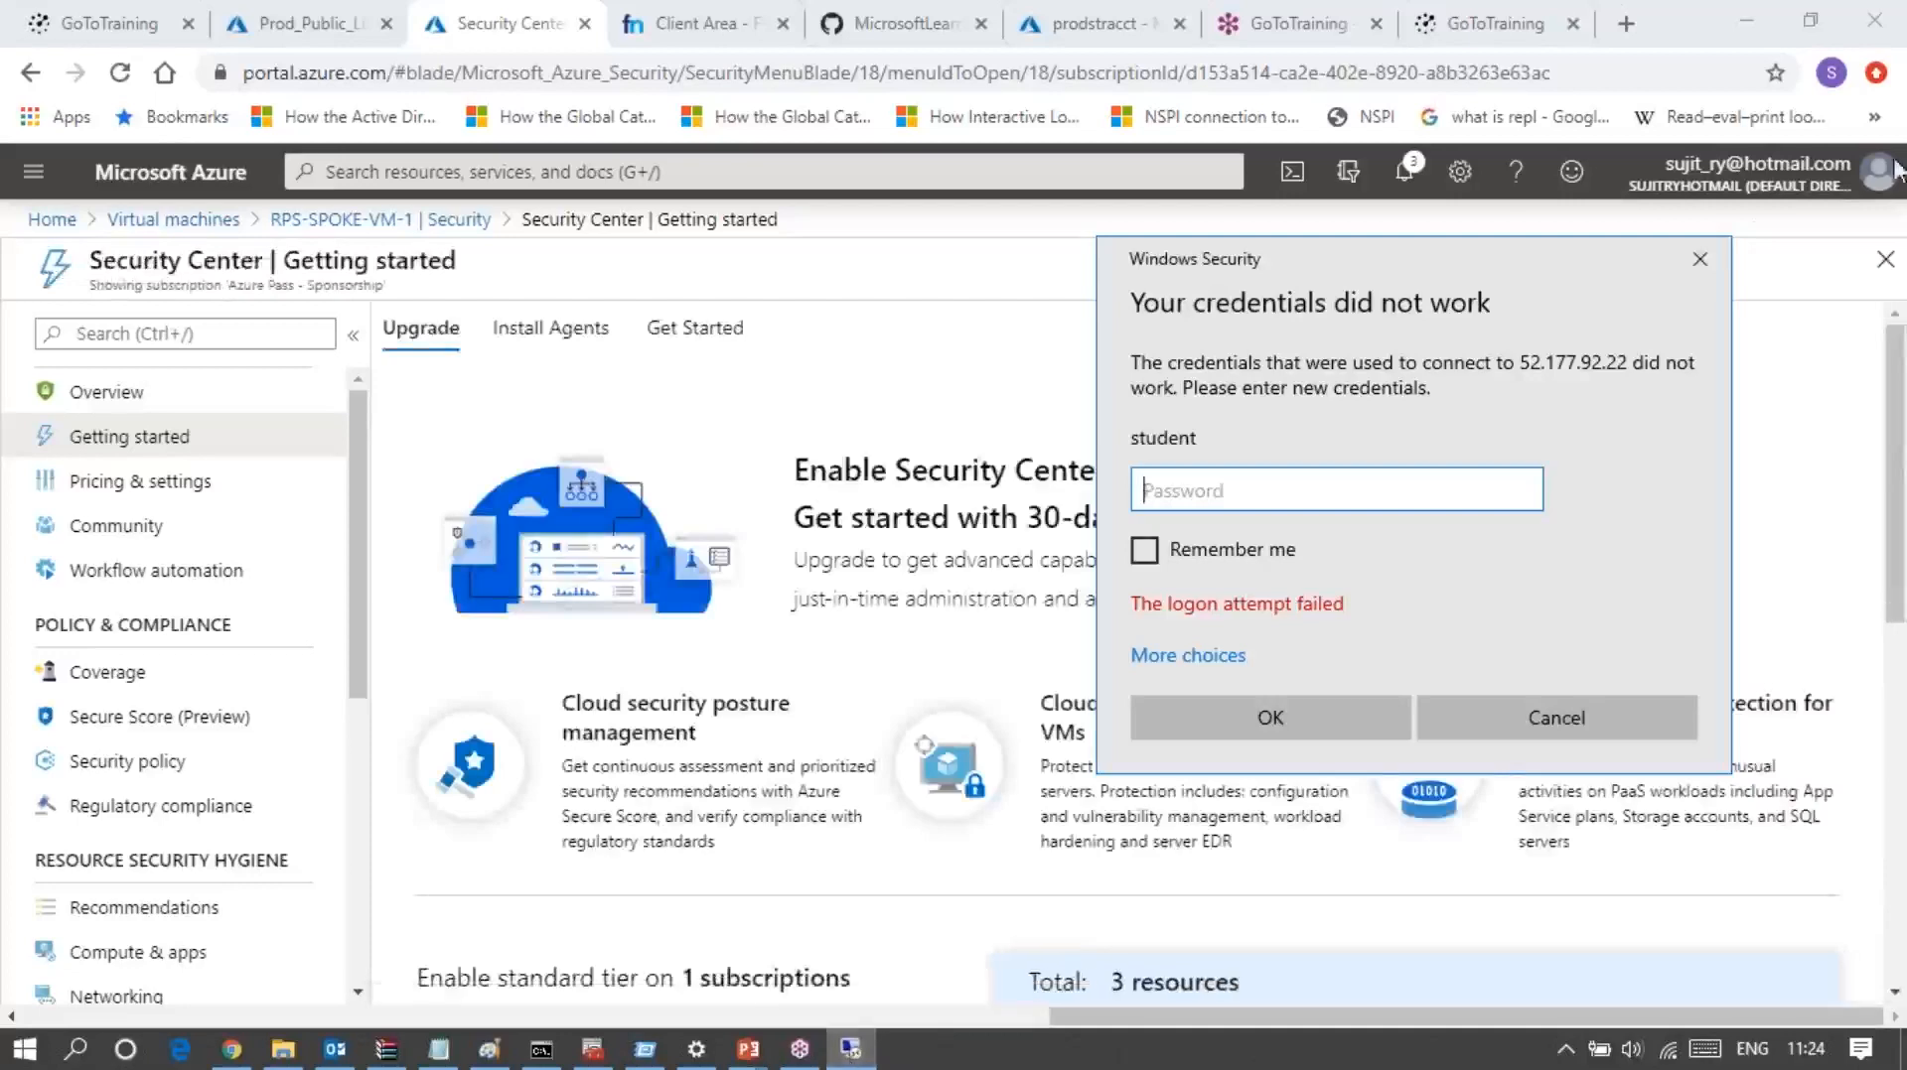
left_click(1197, 1054)
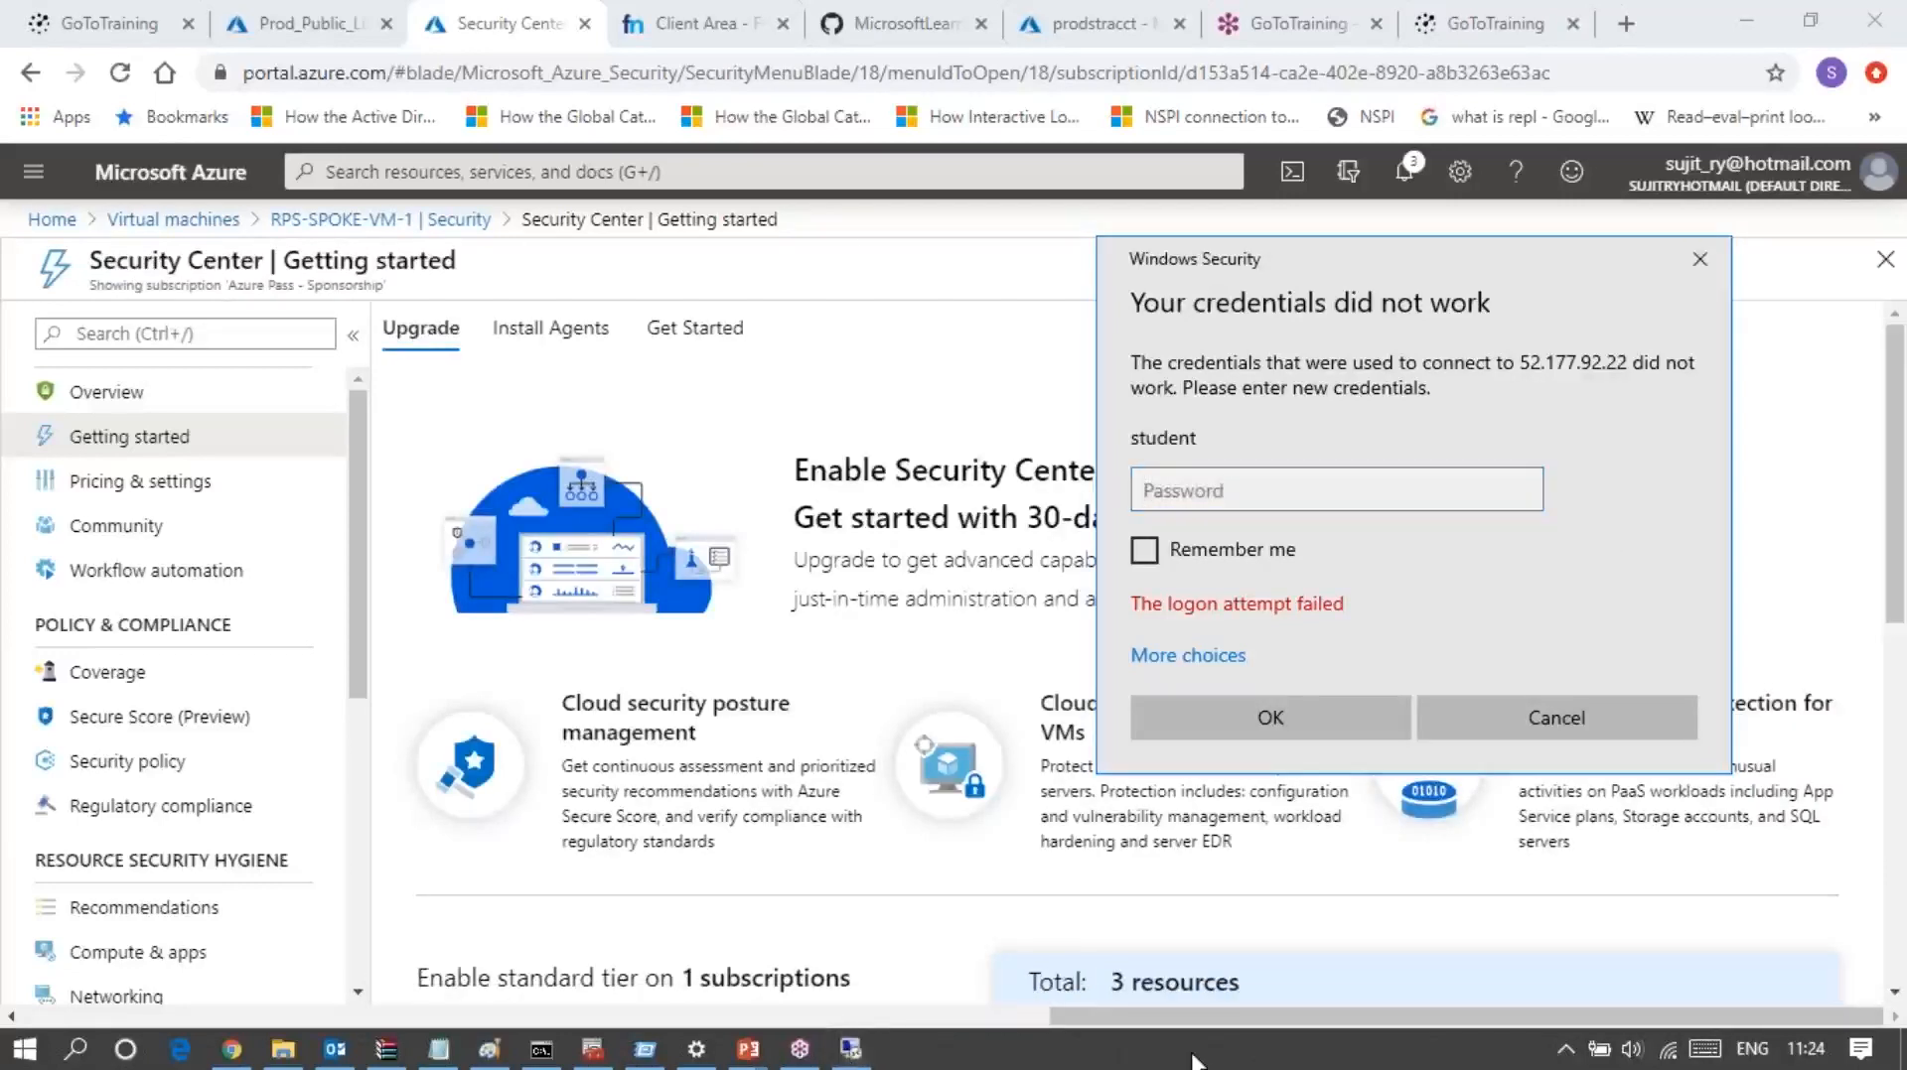
left_click(723, 391)
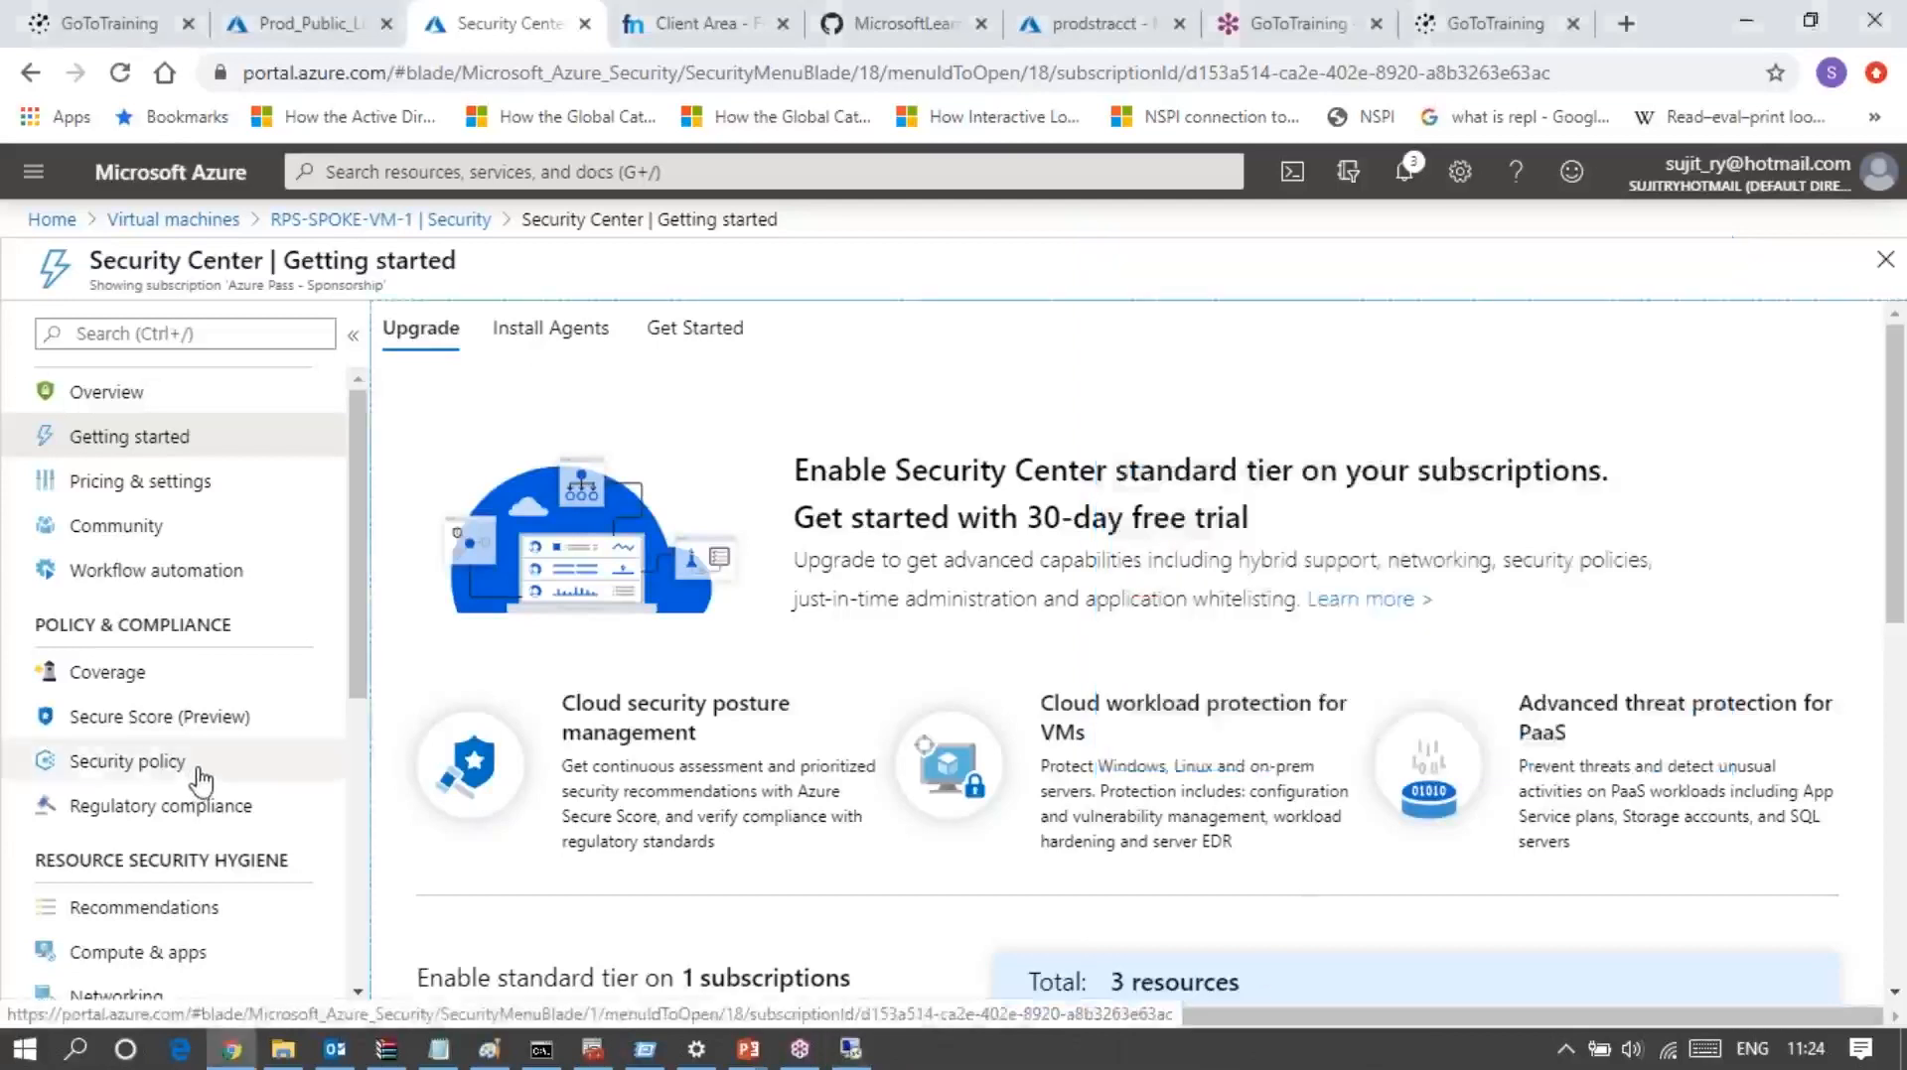
Step: Examine the Security Center sections for policy and compliance, resource security hygiene, advanced cloud defense and threat protection
scroll(199, 782, "down", 3)
scroll(199, 782, "down", 3)
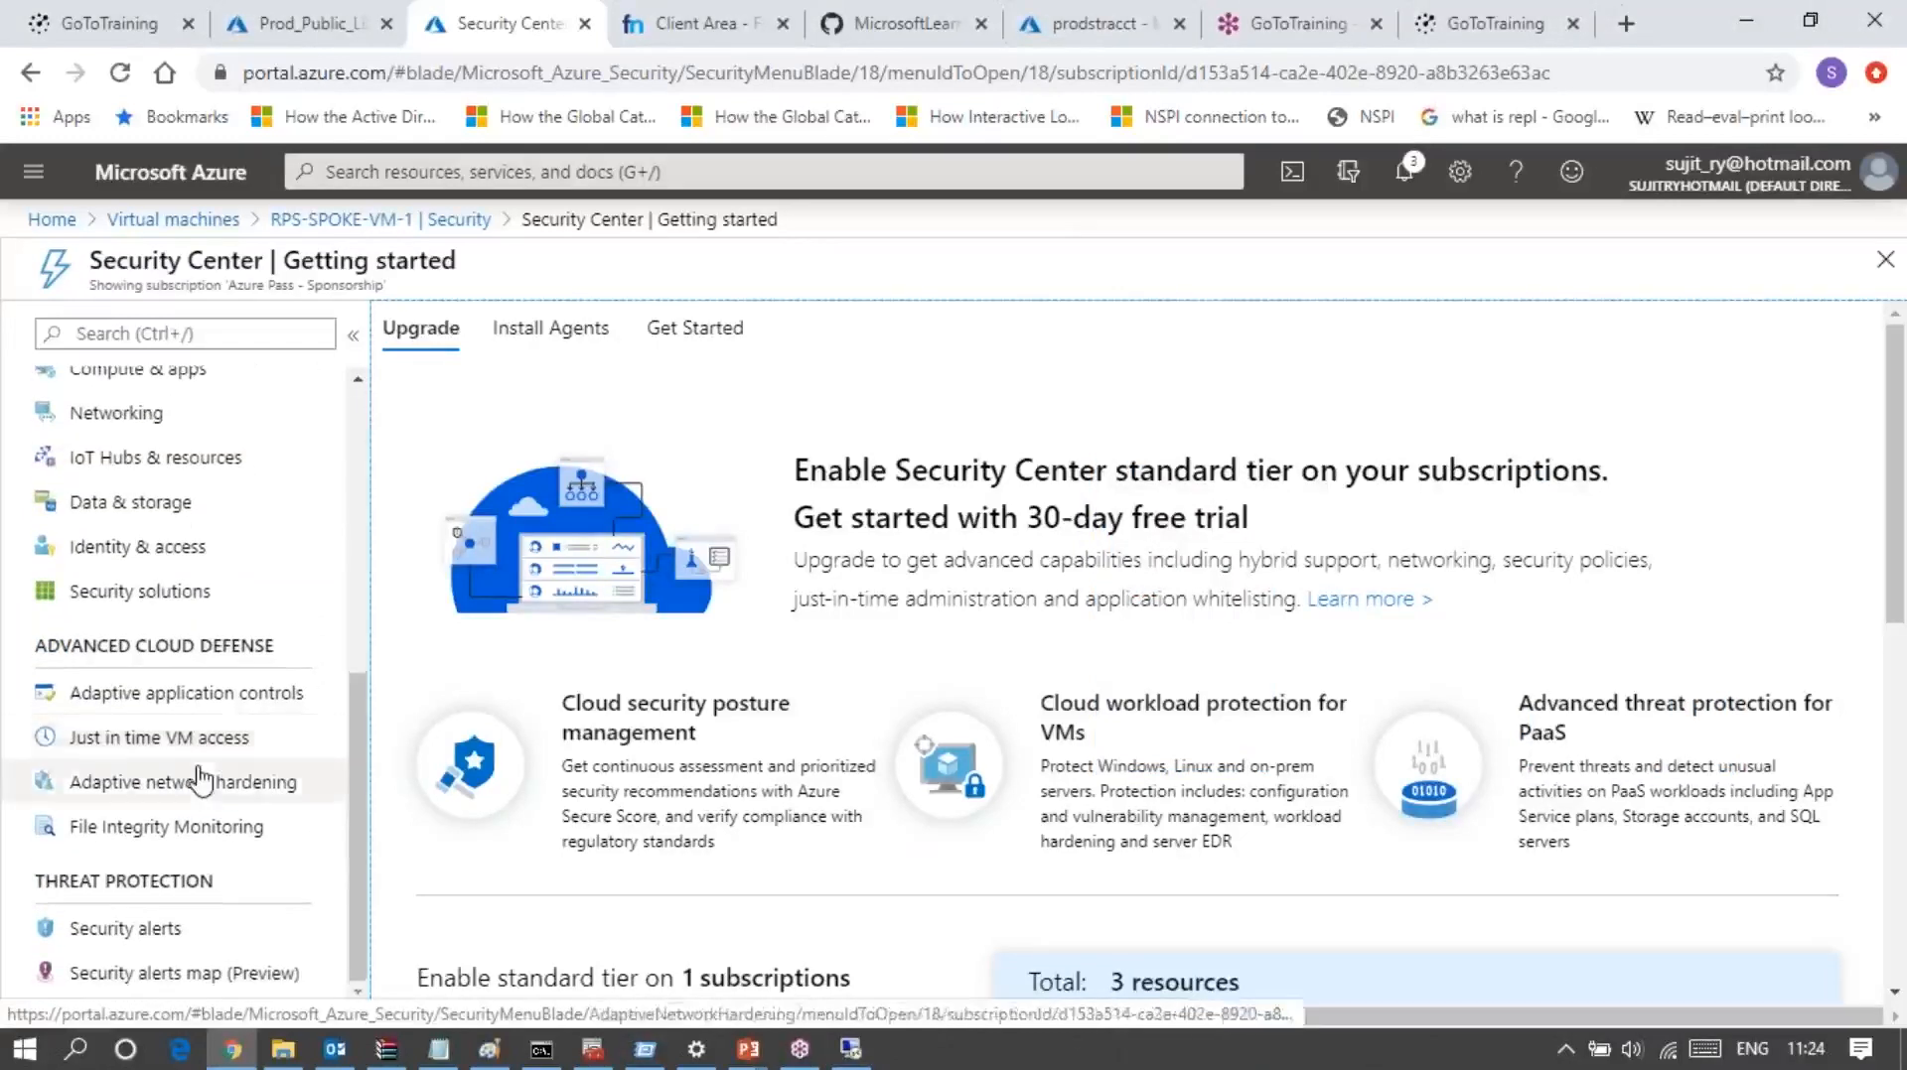
scroll(201, 782, "up", 6)
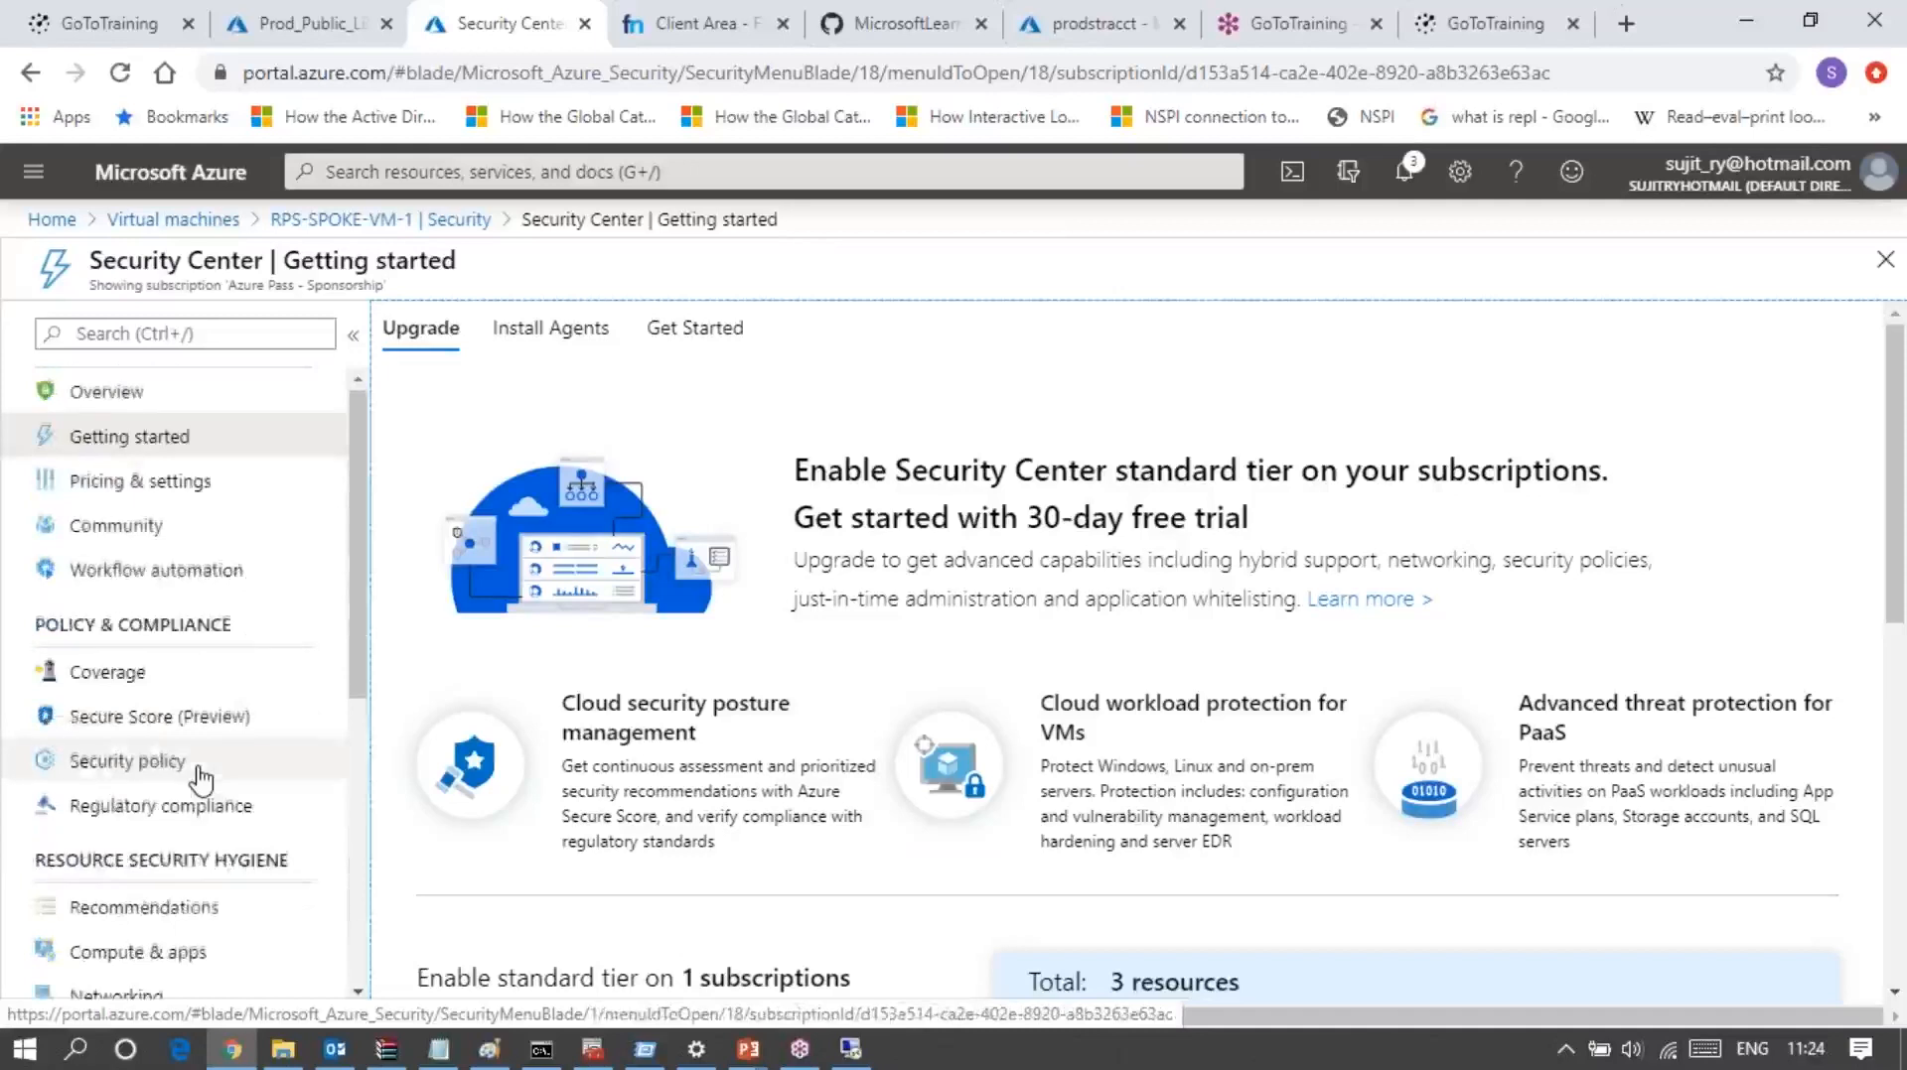
scroll(202, 781, "down", 3)
scroll(201, 782, "down", 3)
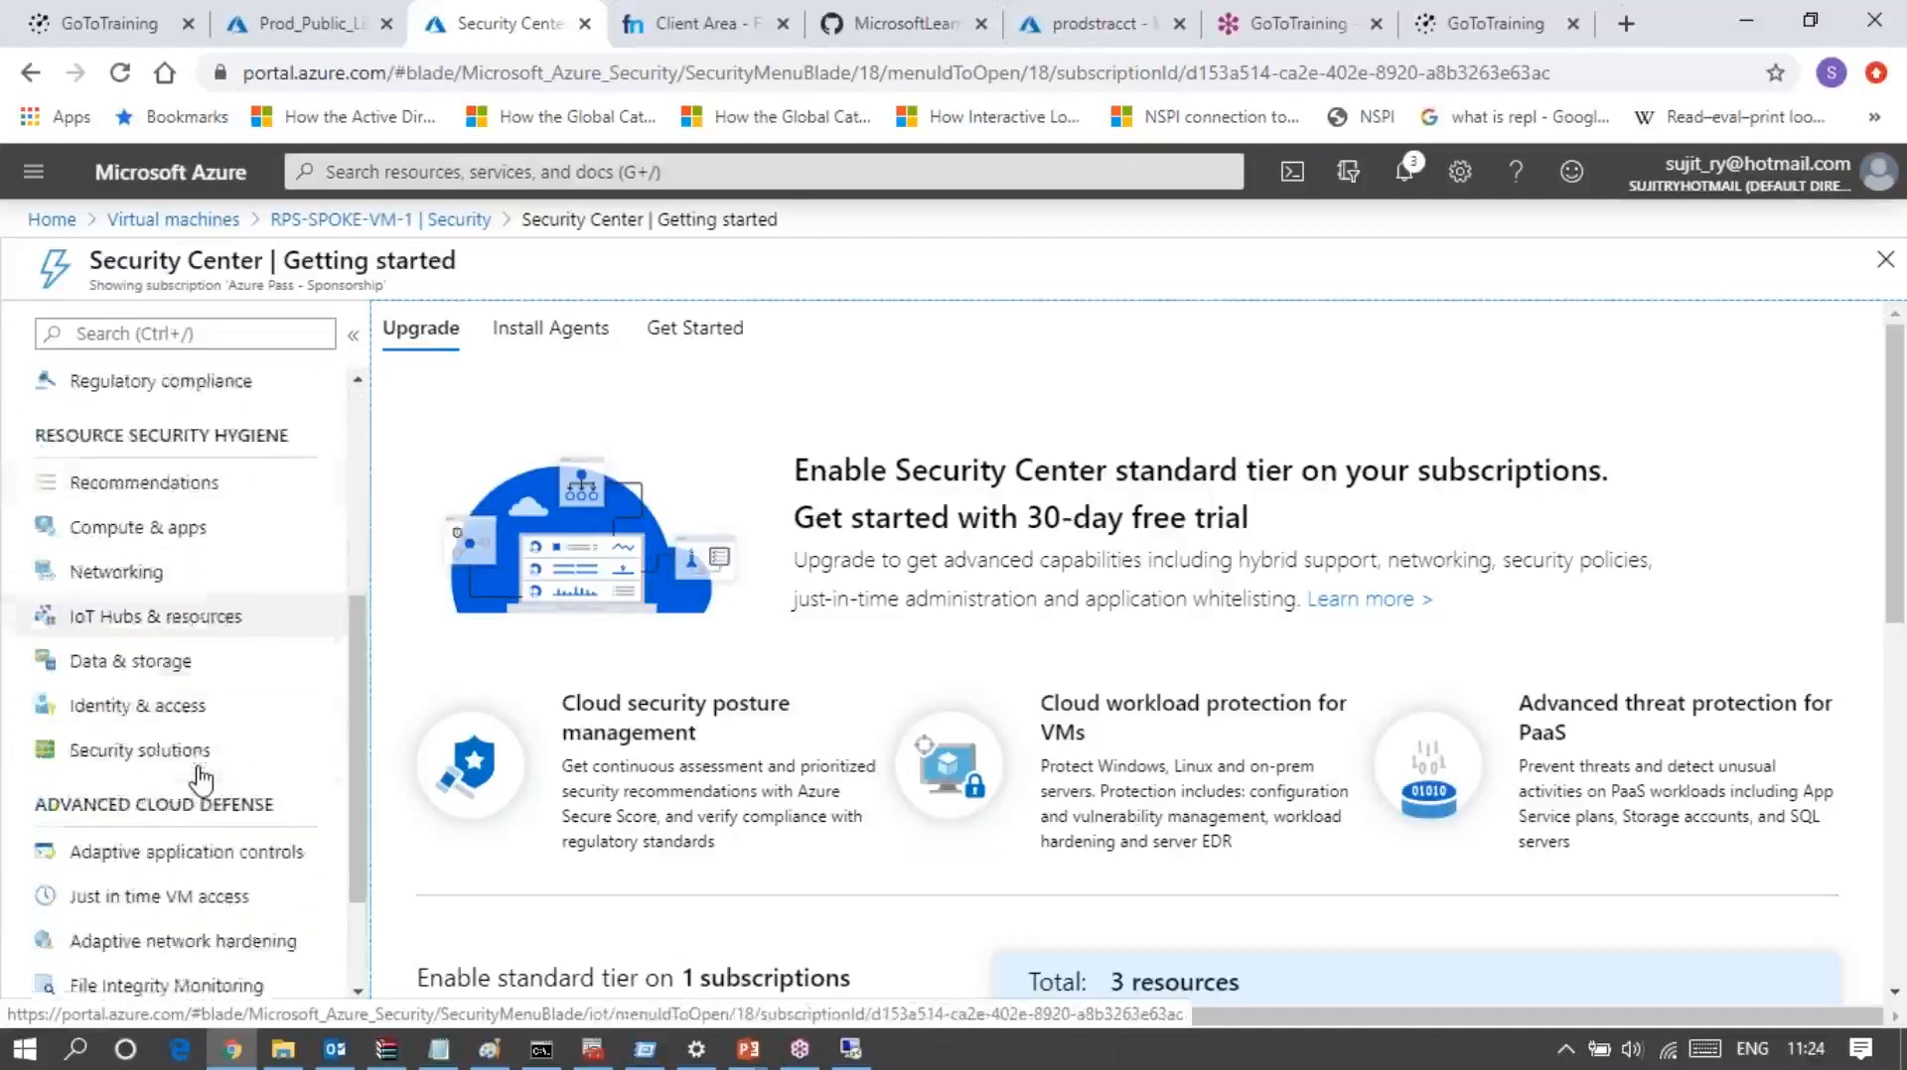
scroll(201, 782, "down", 1)
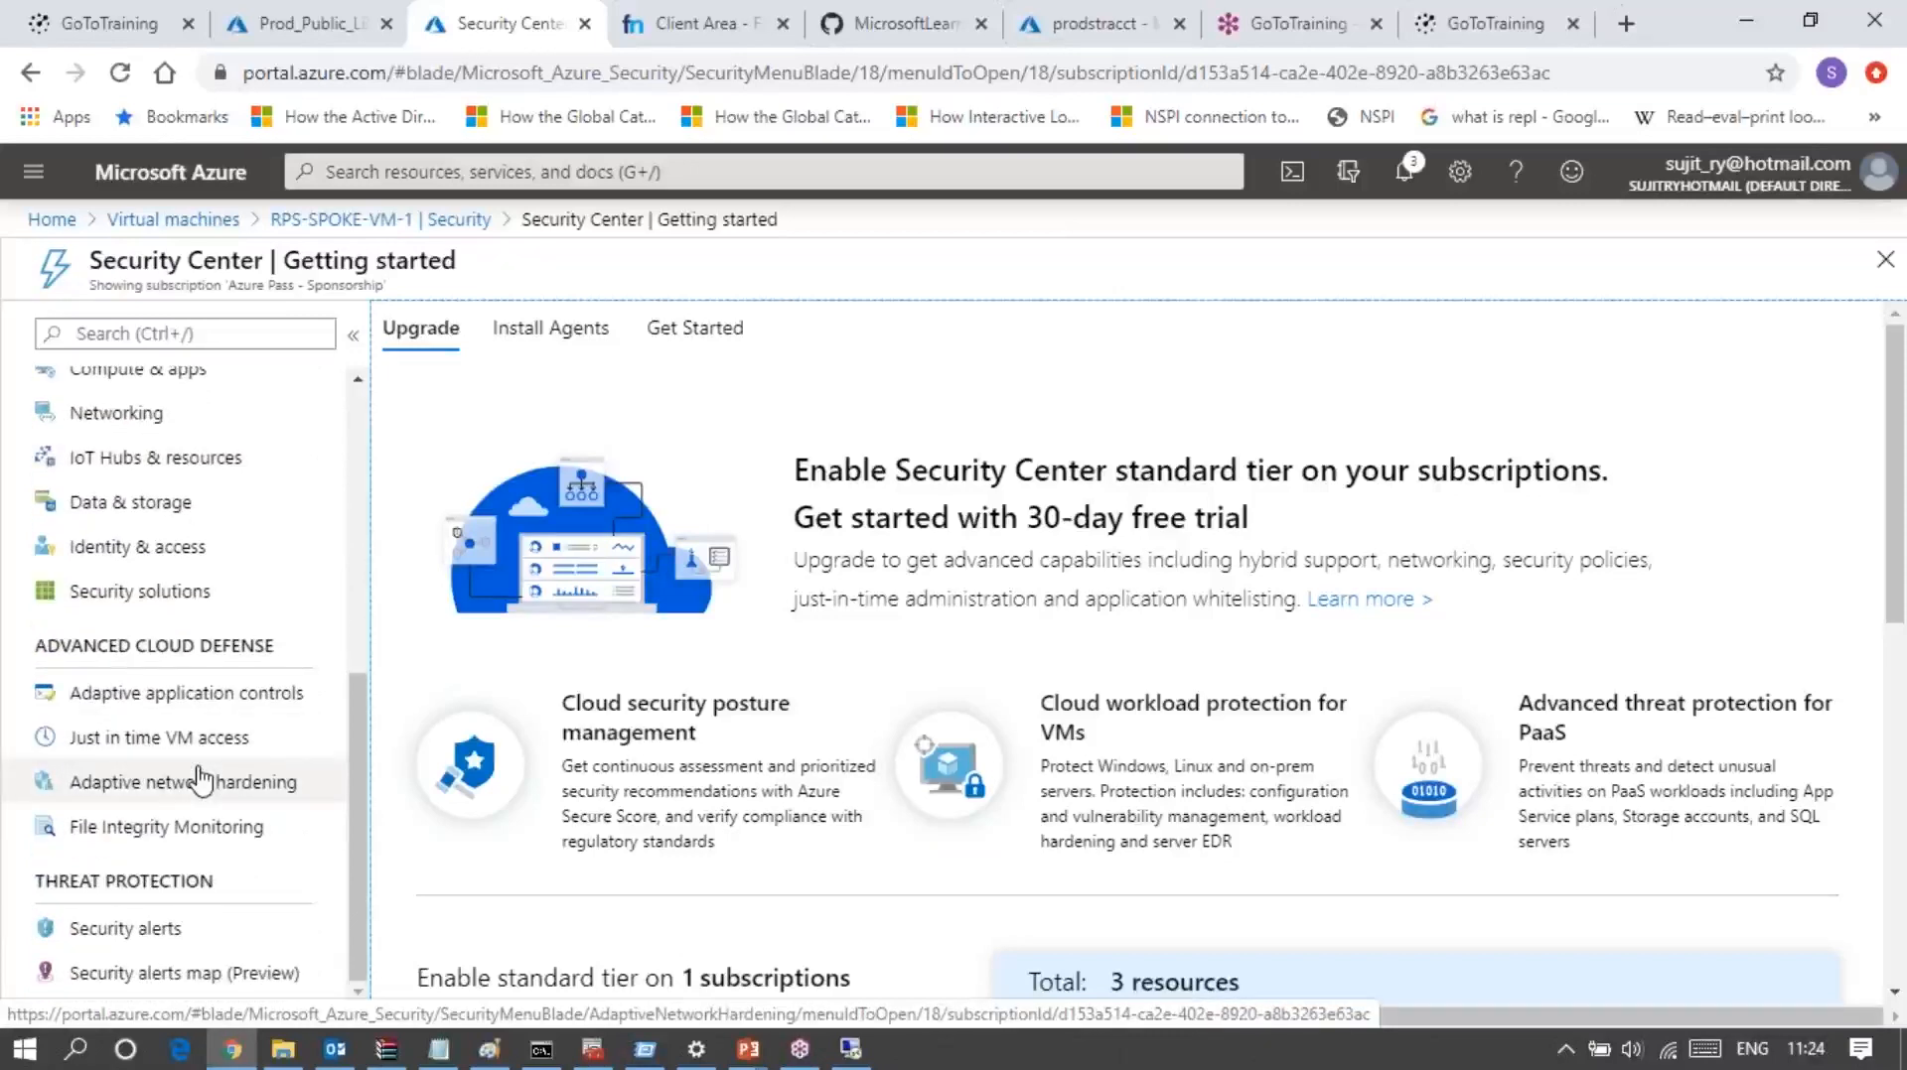
scroll(201, 782, "up", 5)
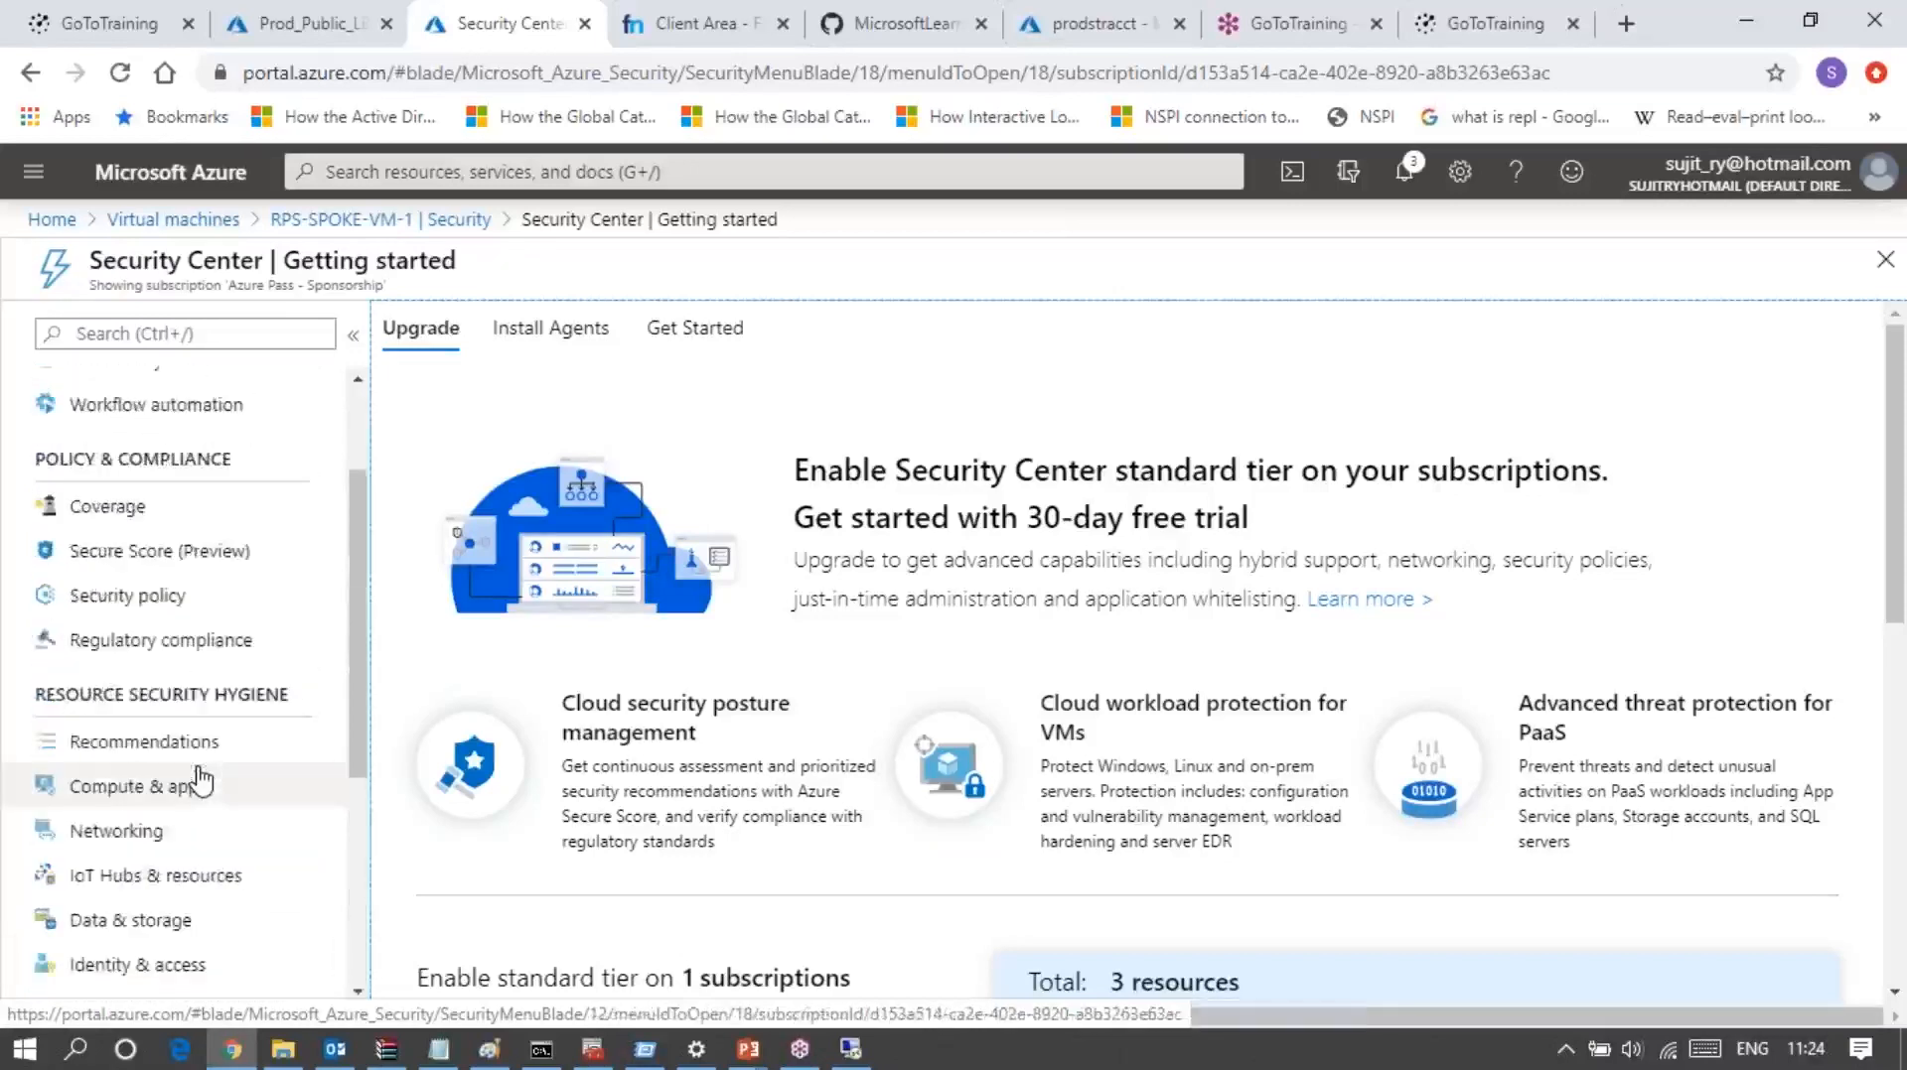
scroll(202, 781, "up", 2)
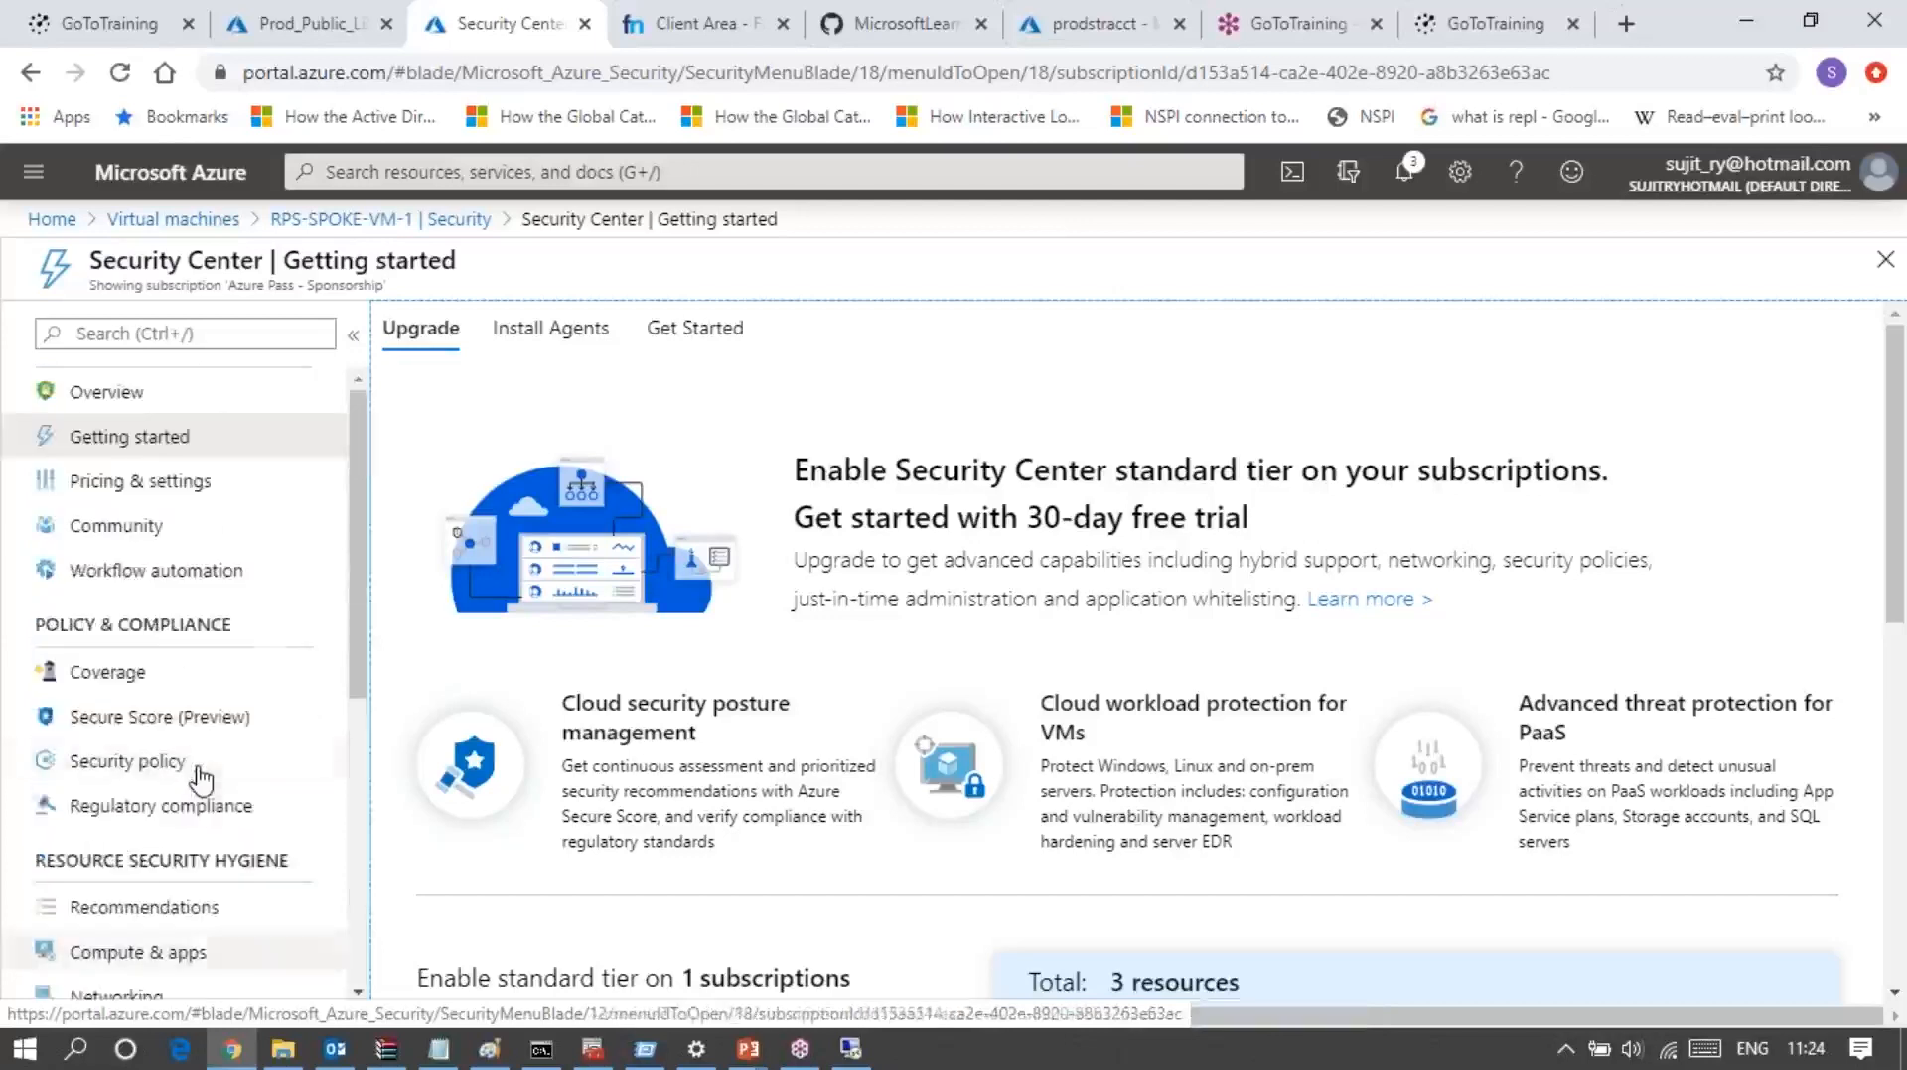
Step: Return to RPS-SPOKE-VM-1 from Security Center and open the virtual machine's Reset password page
left_click(347, 220)
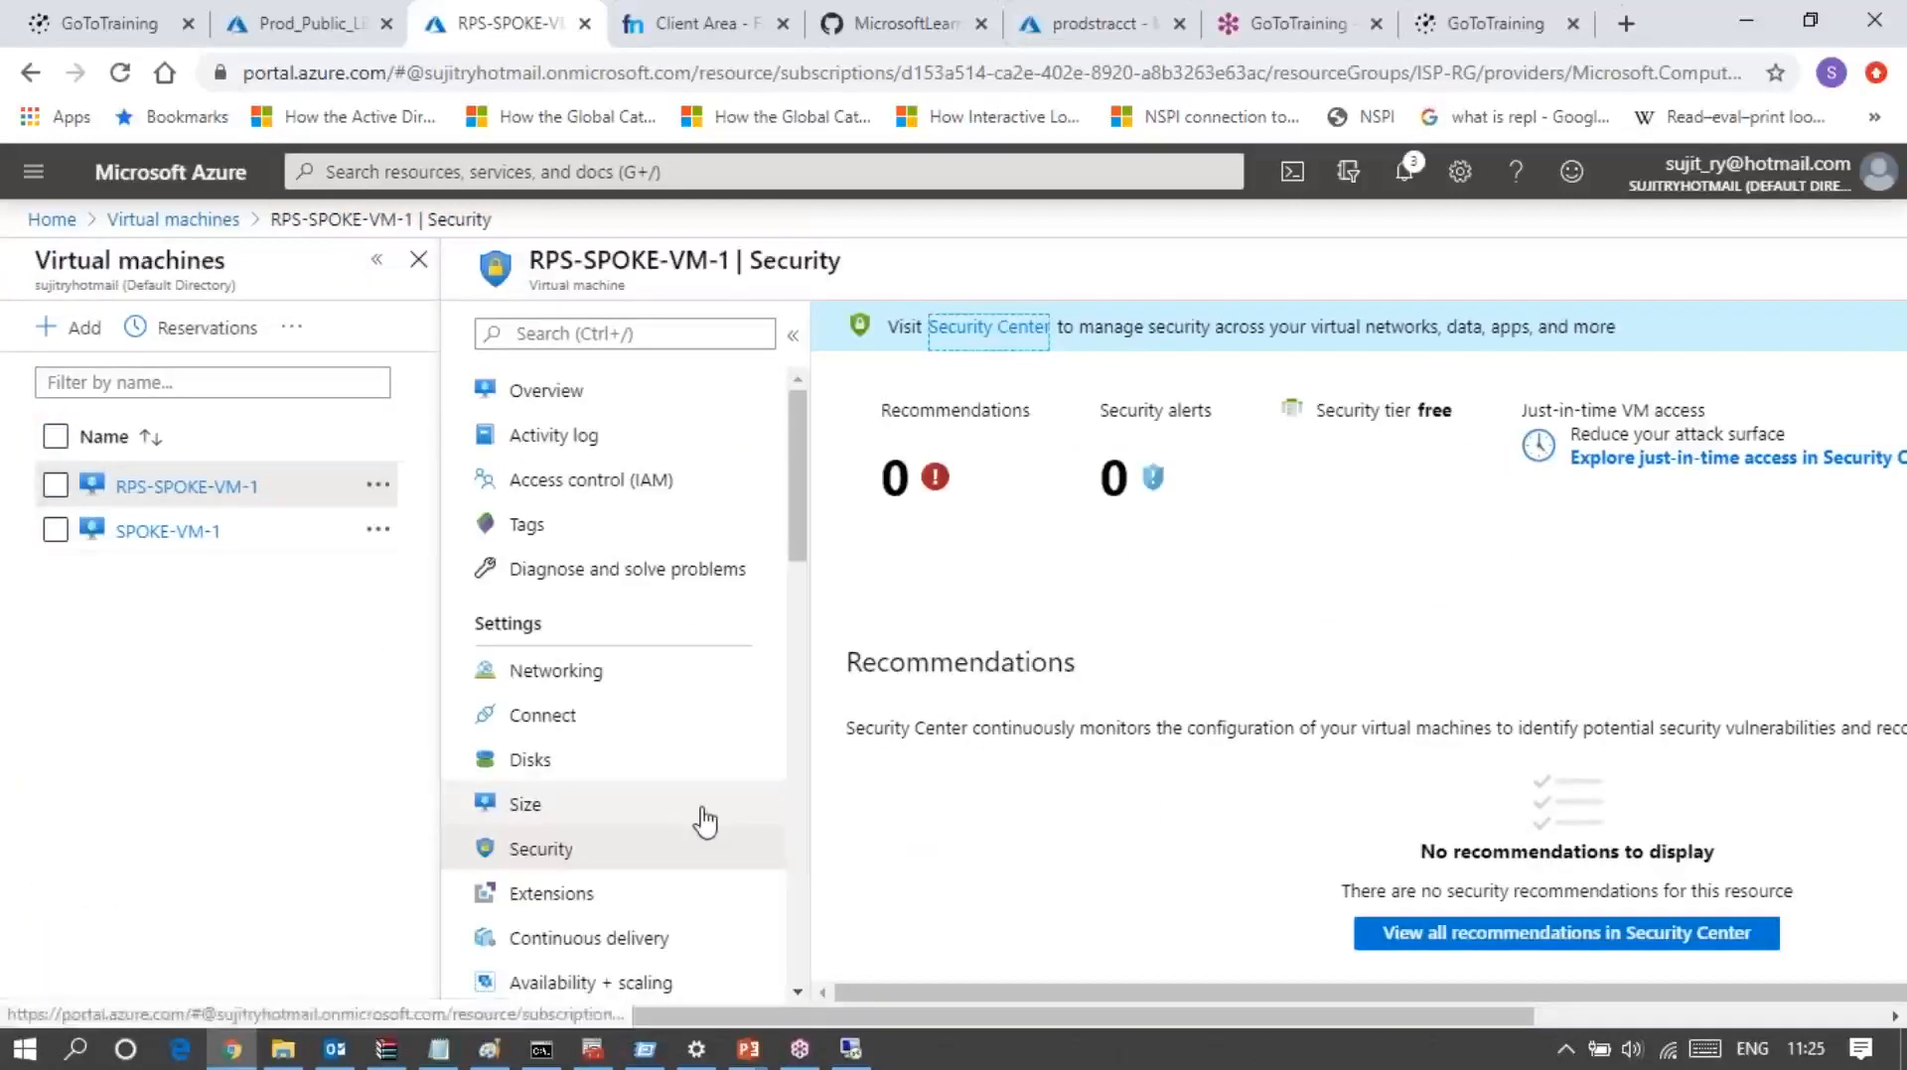
scroll(705, 820, "down", 3)
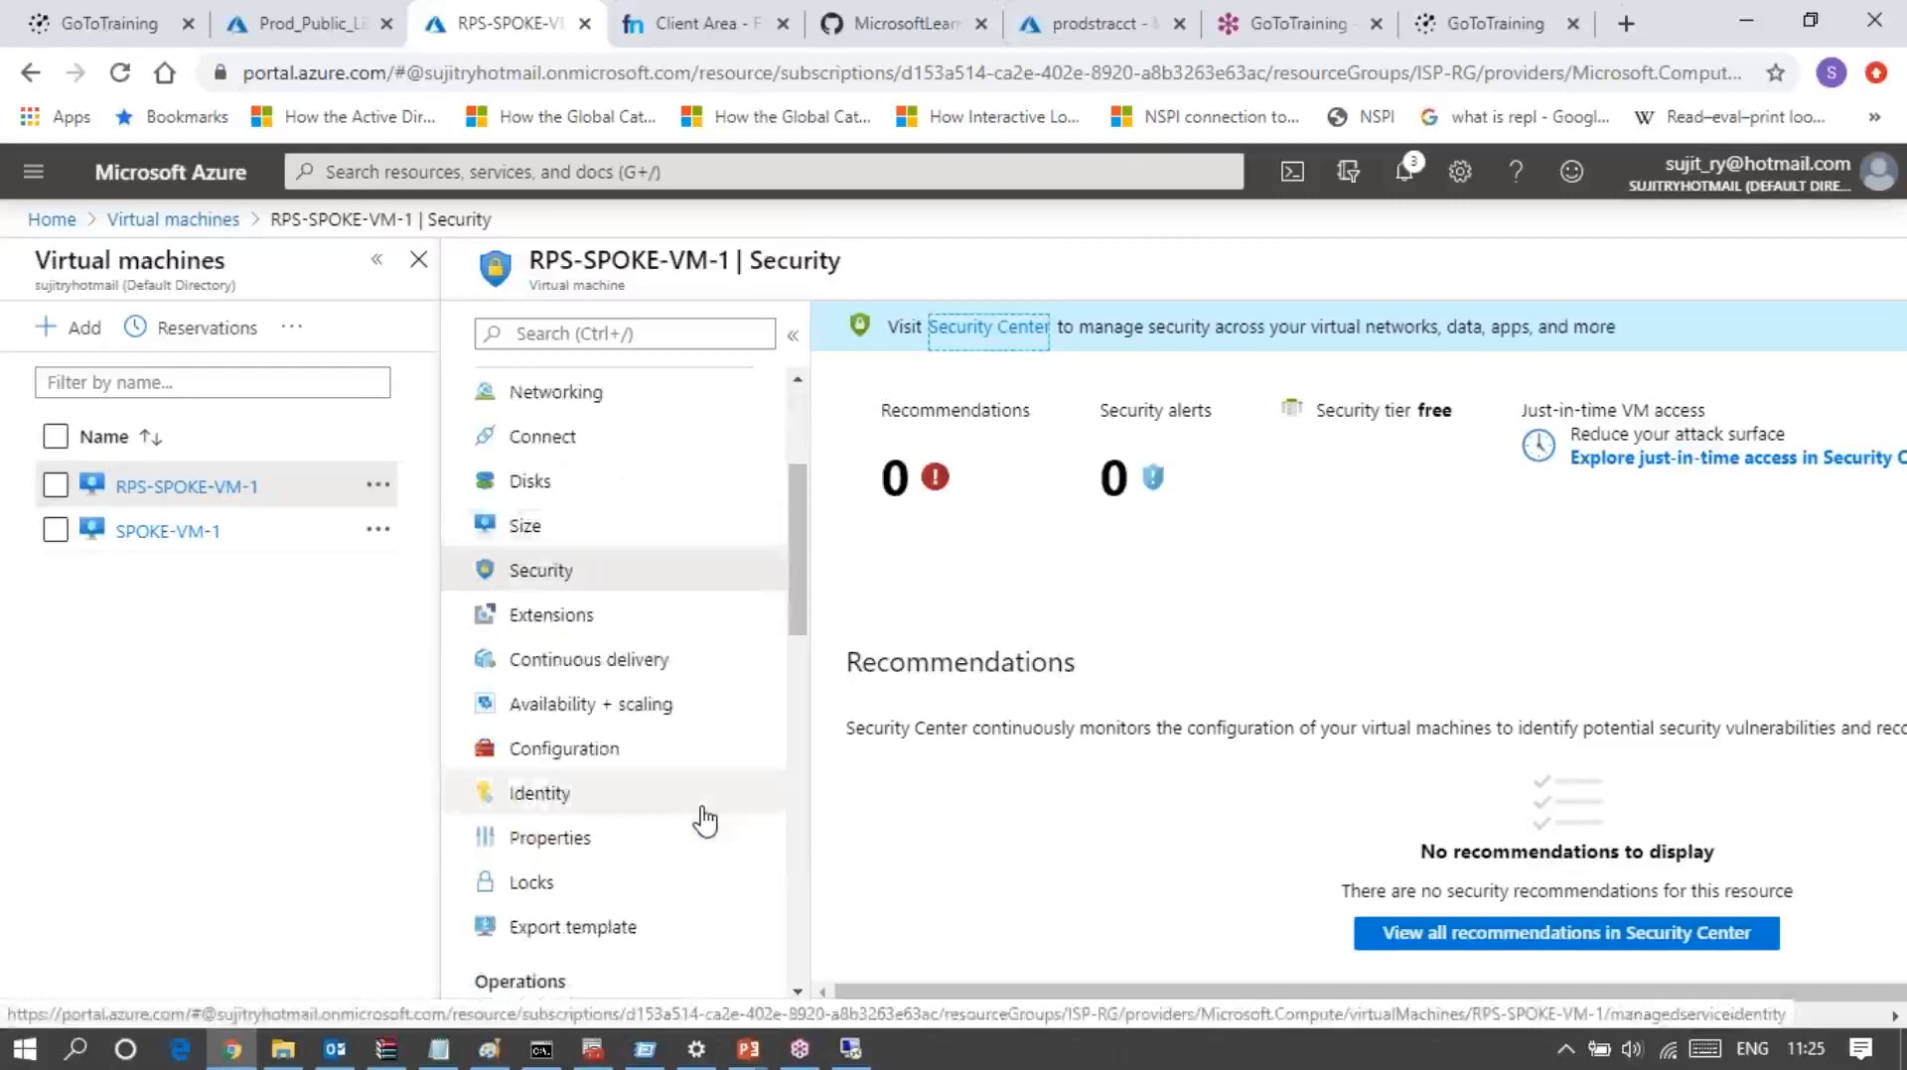
scroll(705, 820, "up", 2)
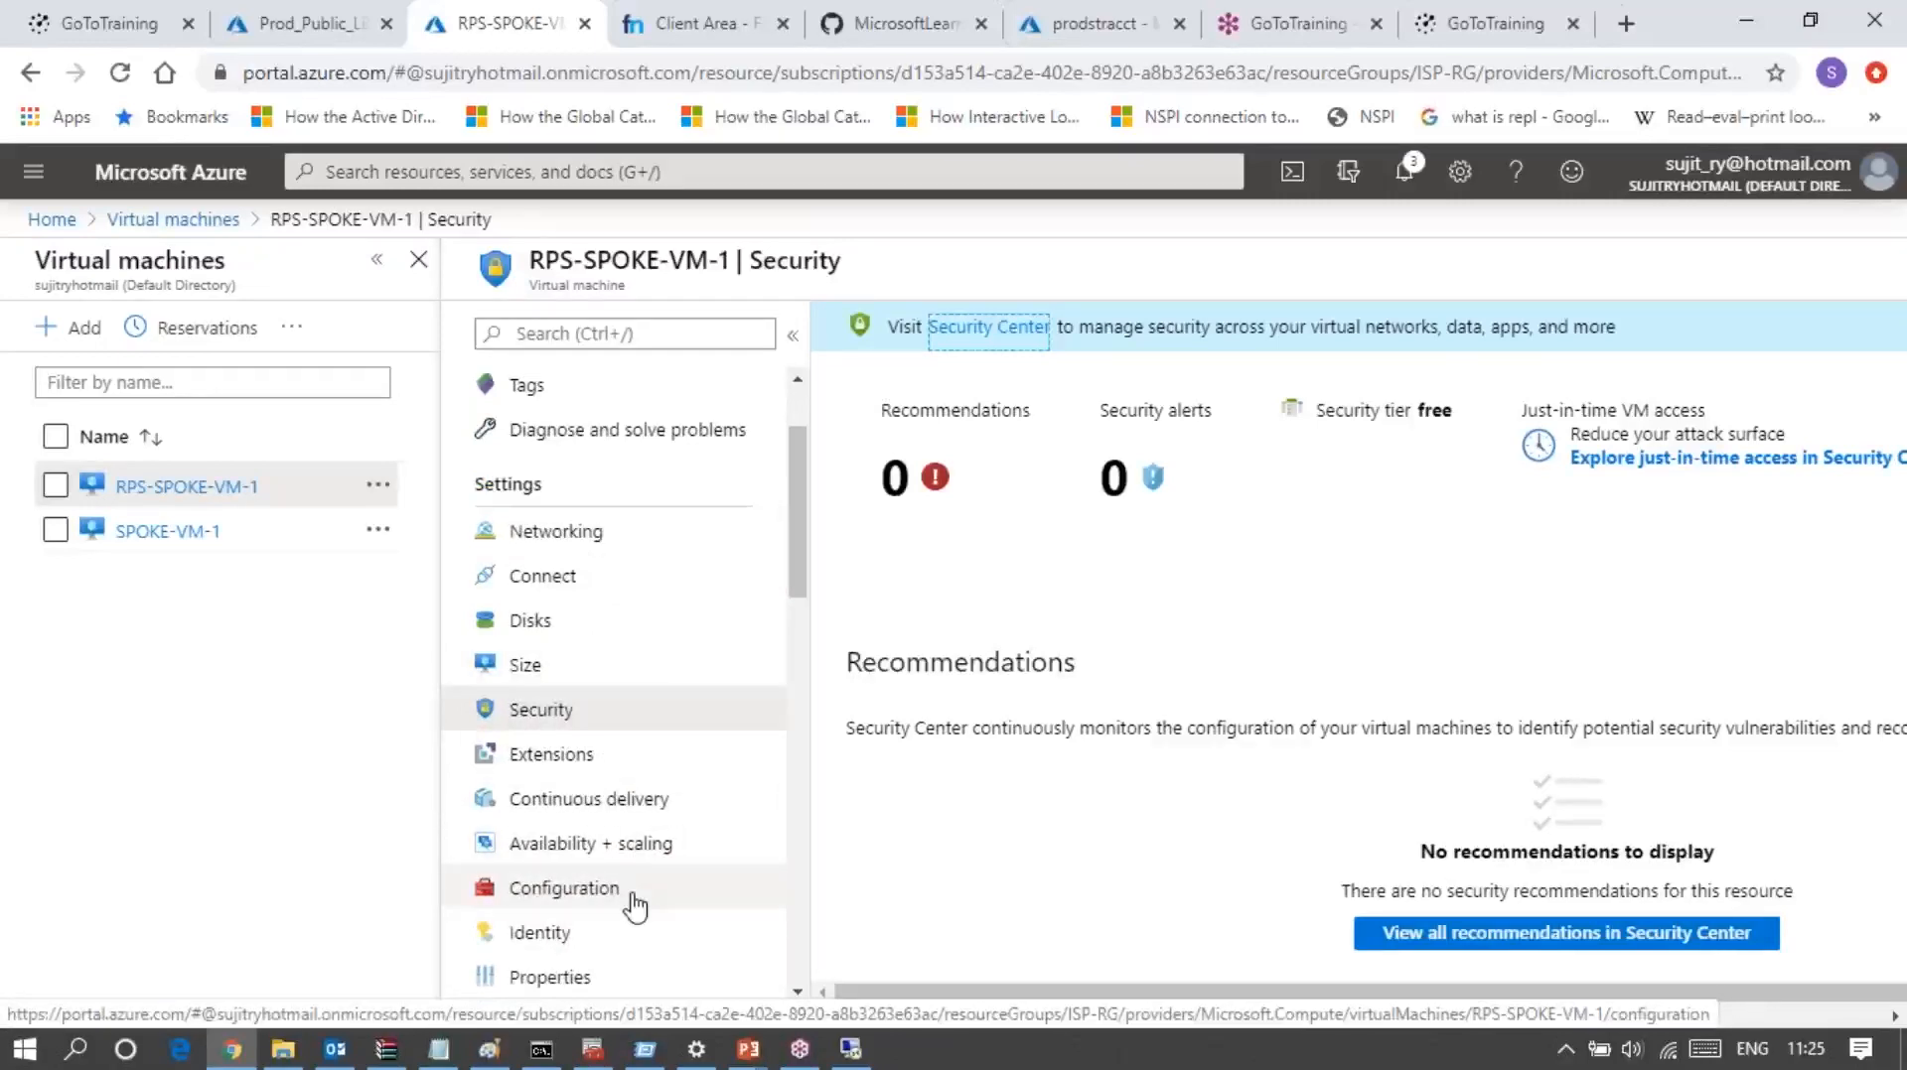
scroll(635, 906, "down", 2)
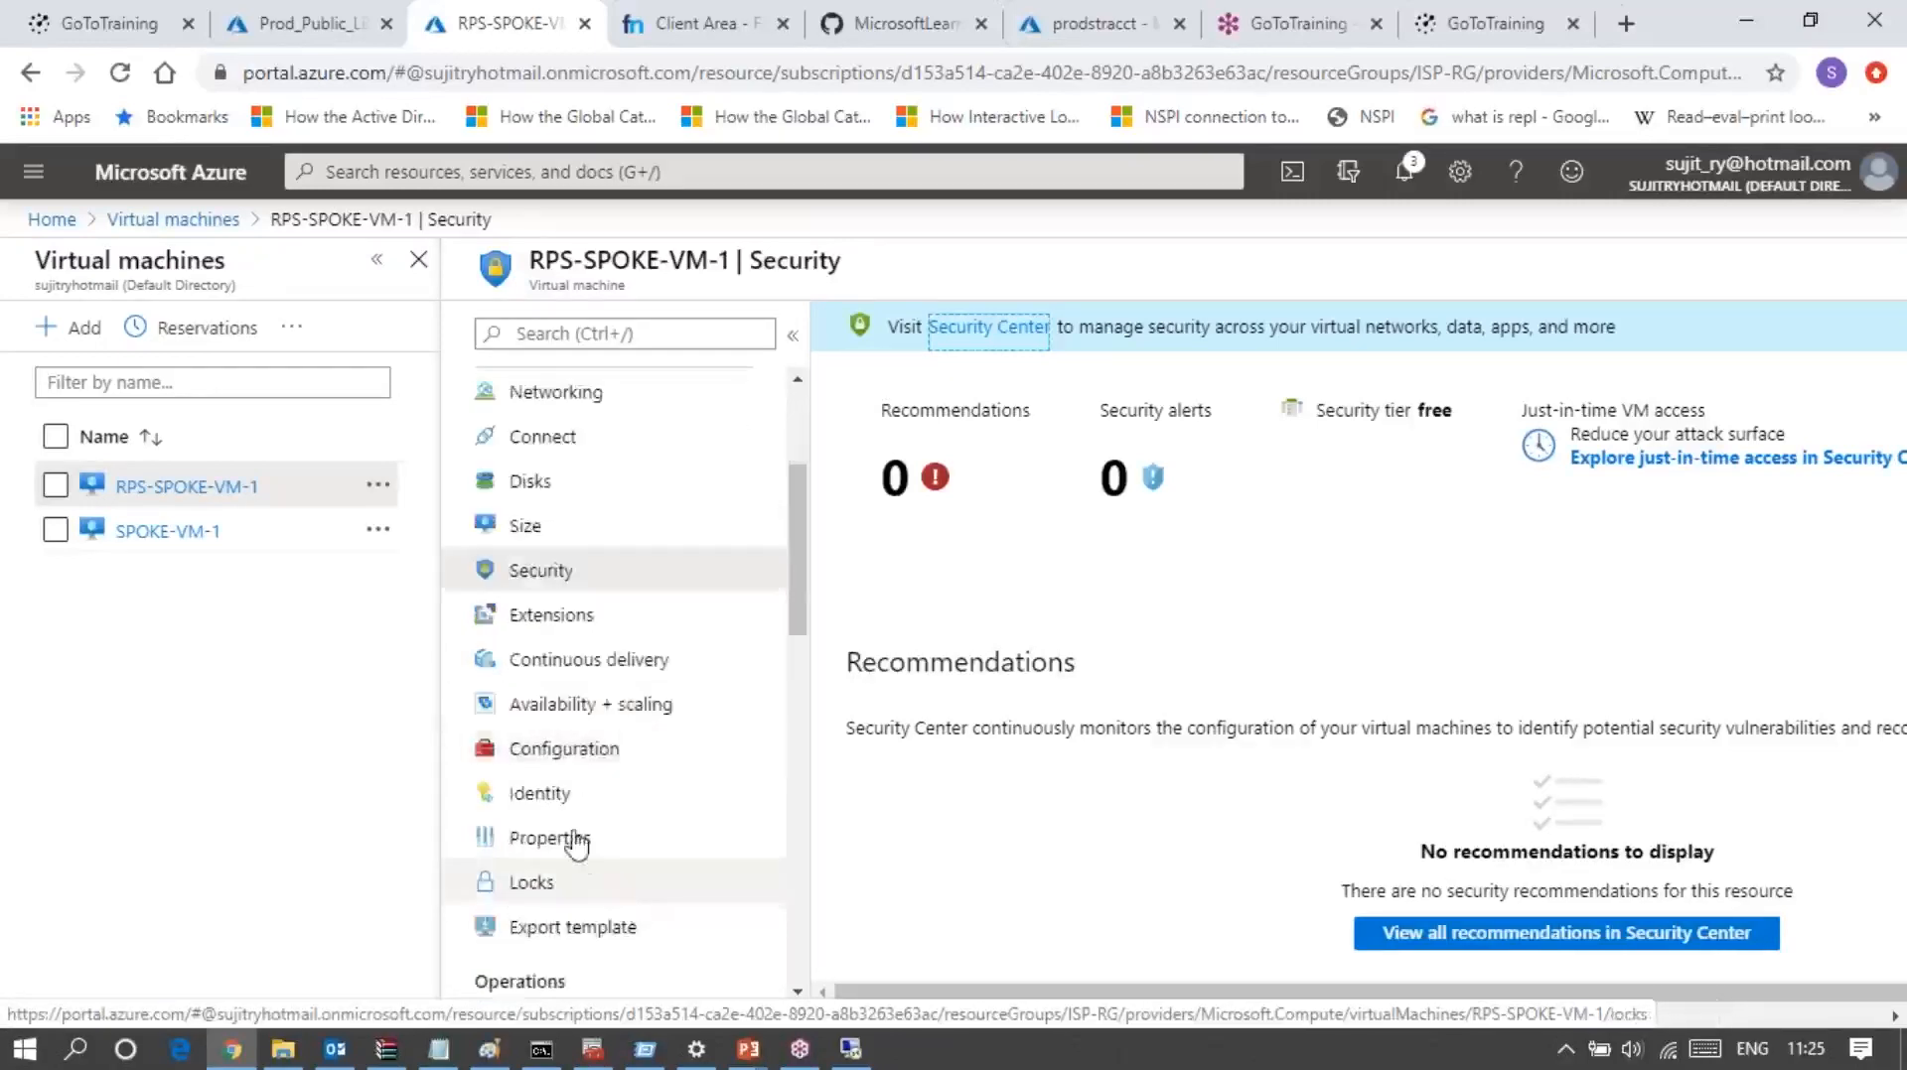
scroll(633, 812, "down", 4)
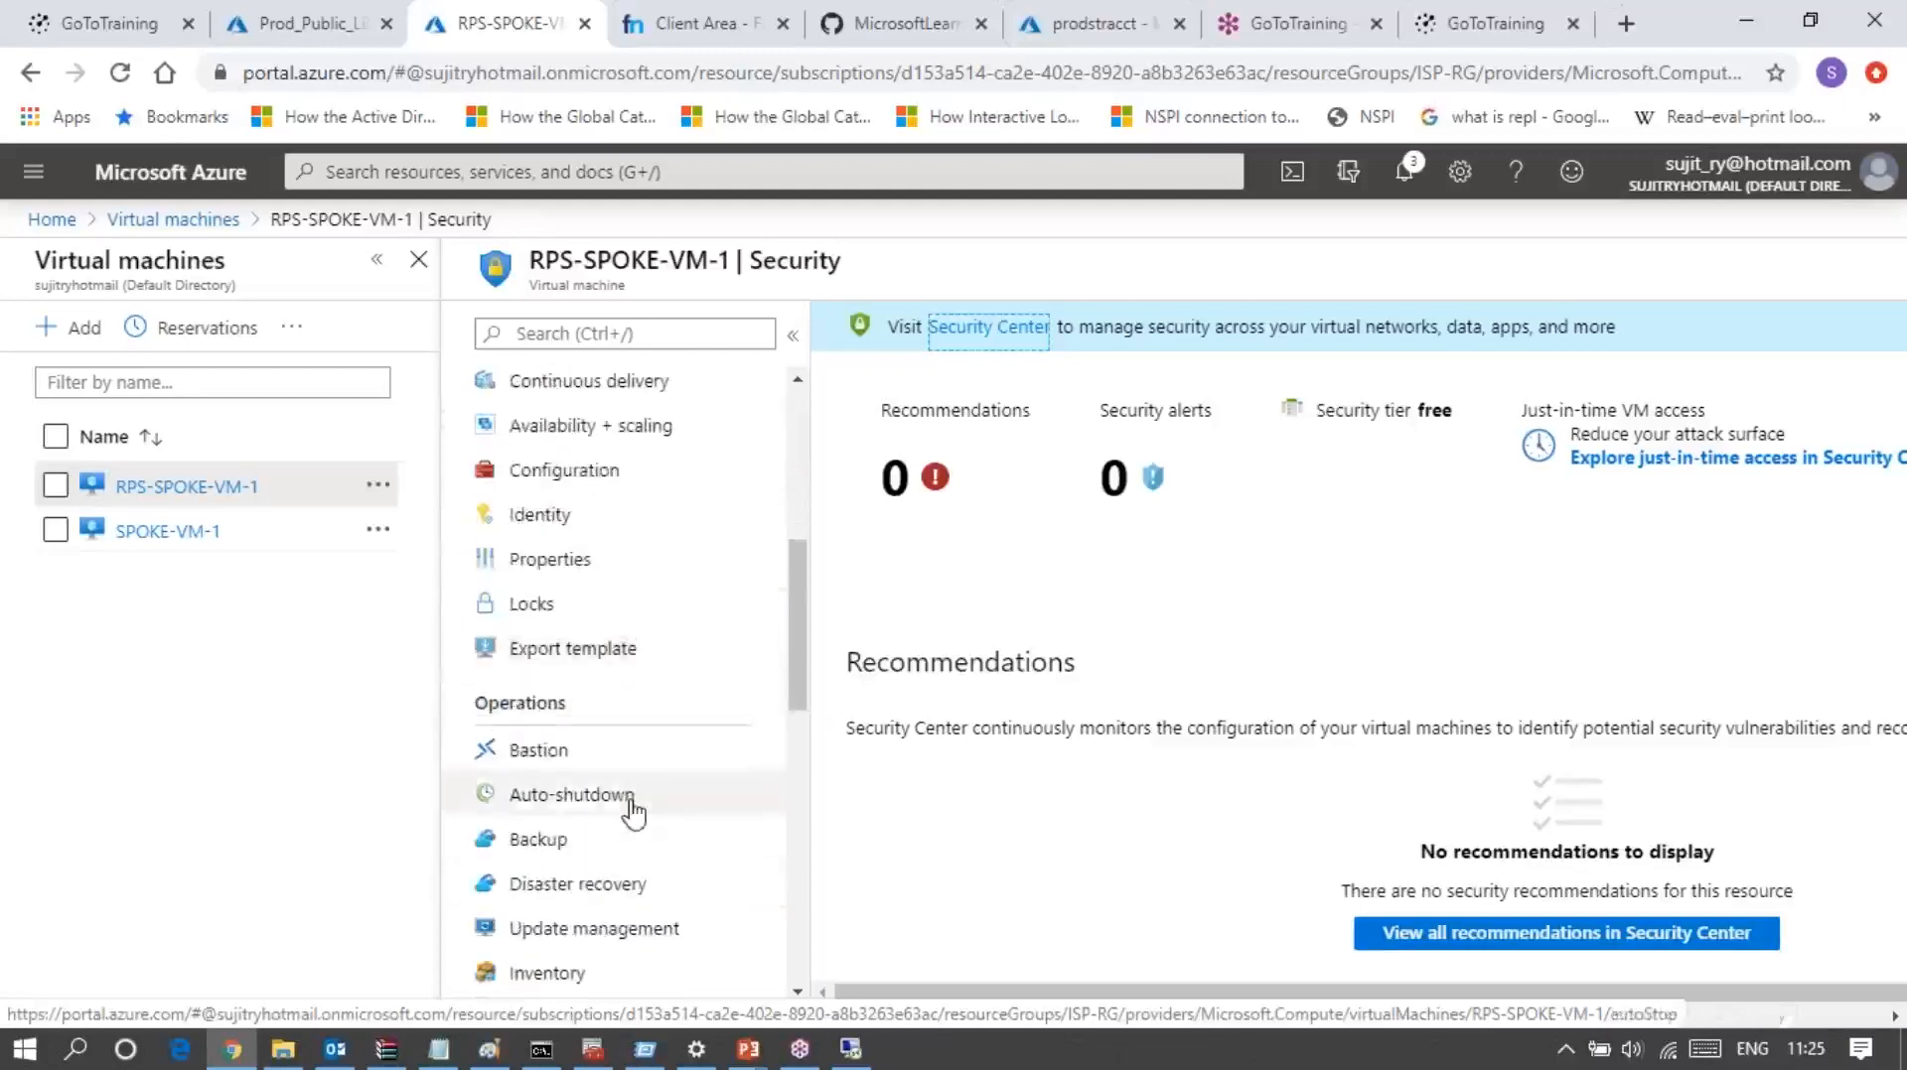
scroll(633, 813, "down", 2)
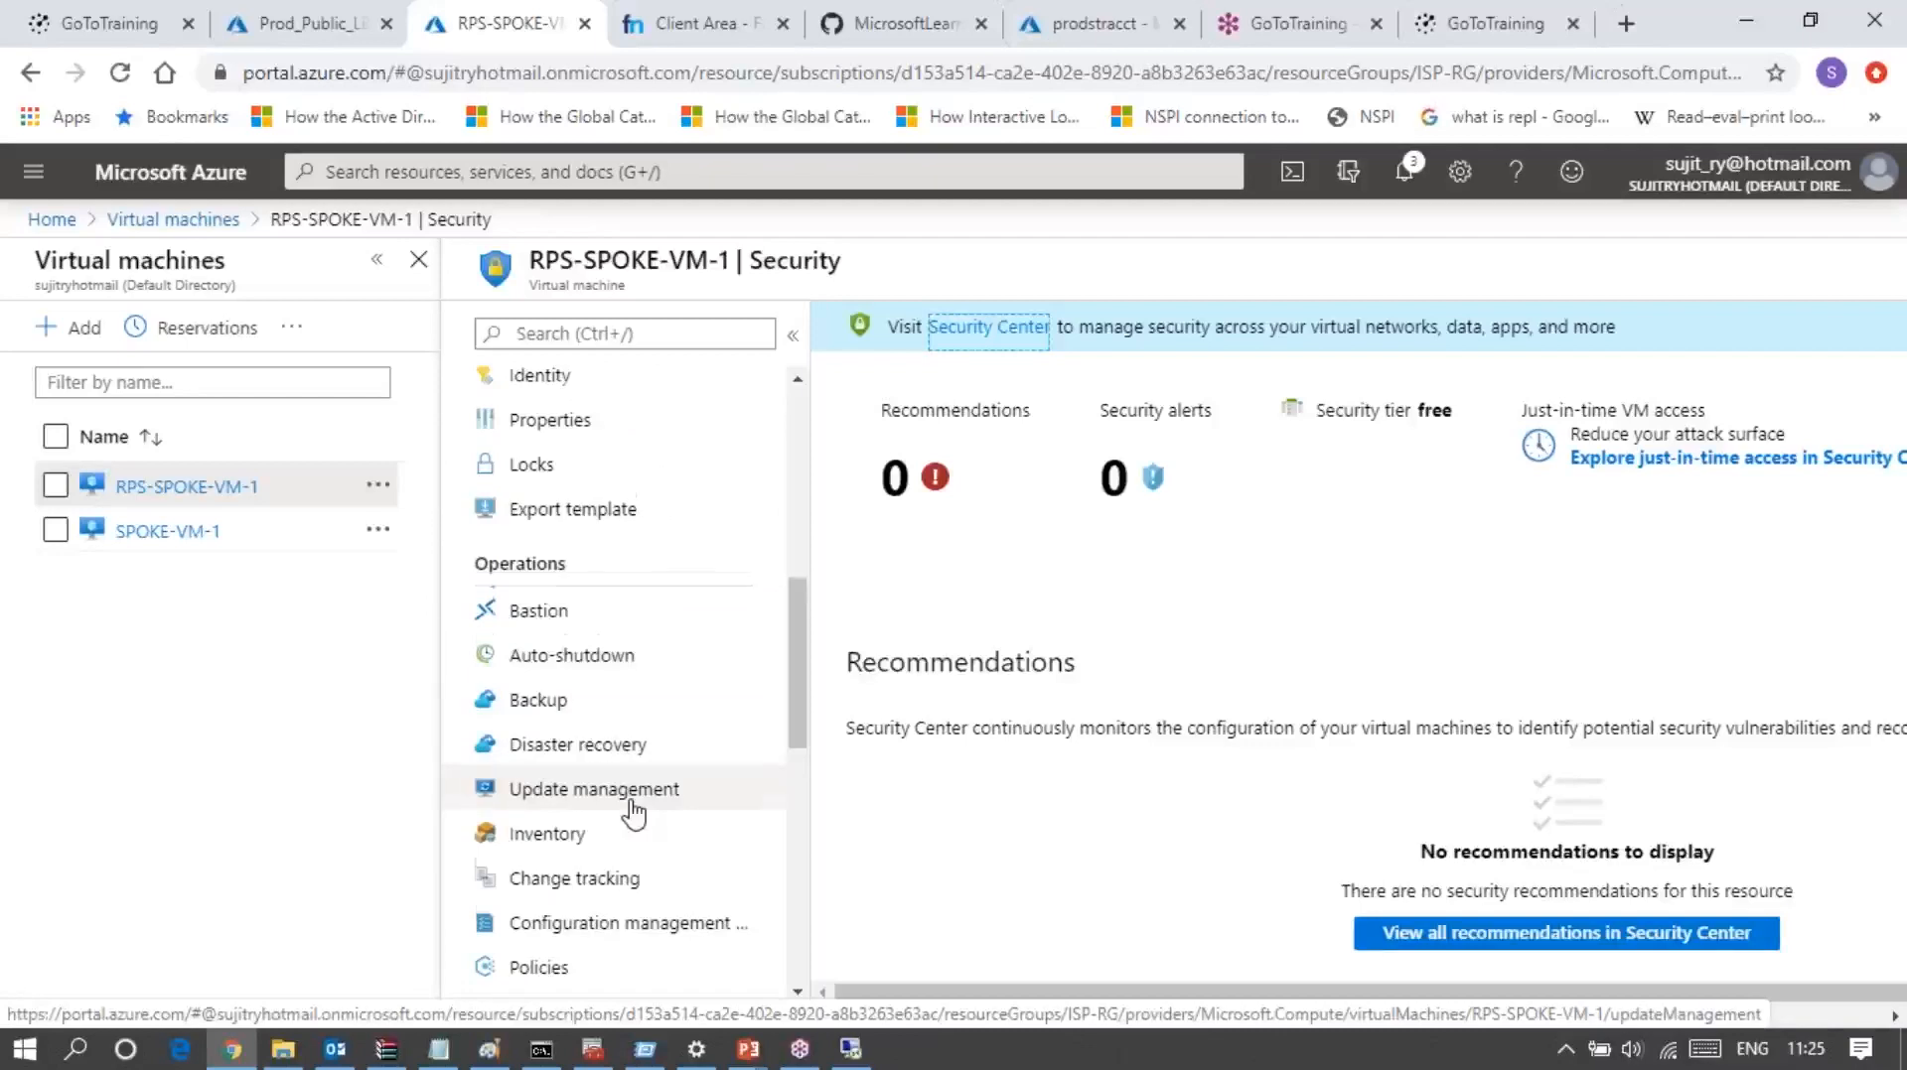
scroll(633, 812, "down", 2)
scroll(634, 812, "down", 4)
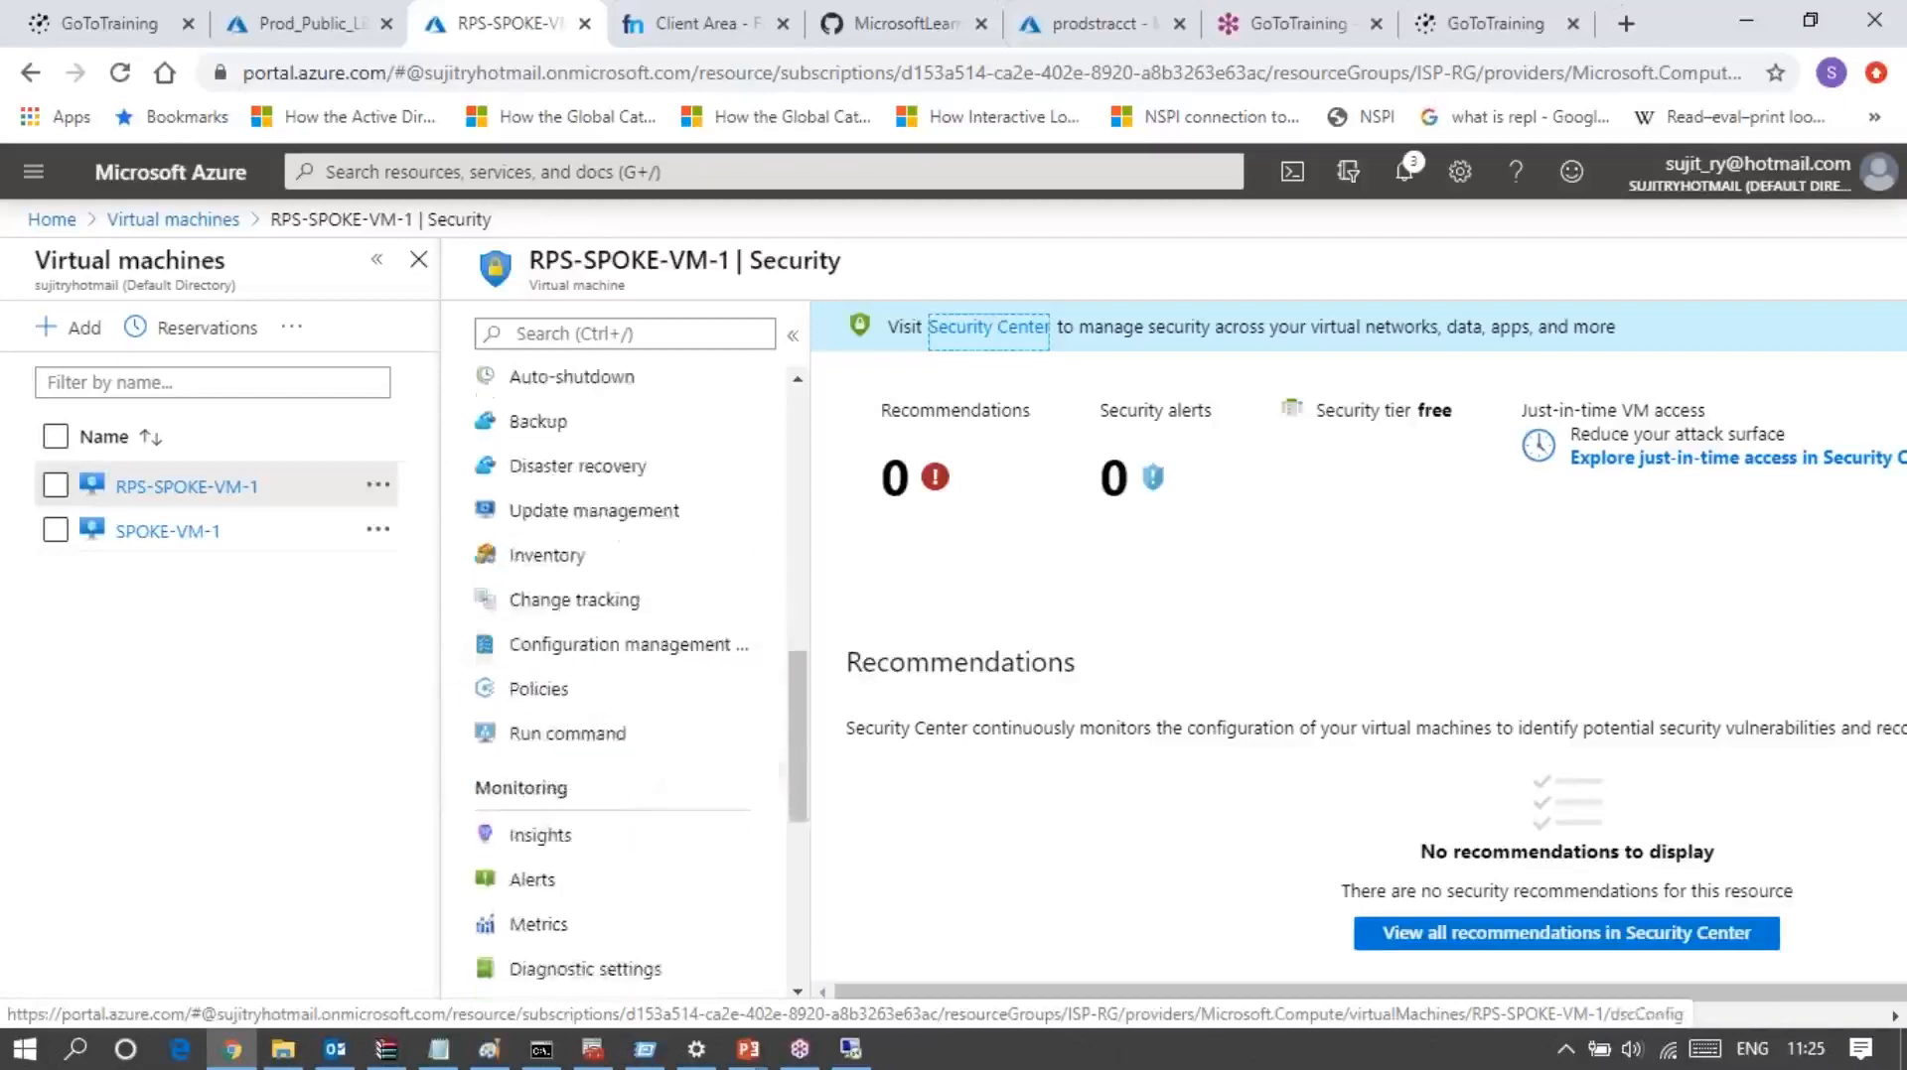
scroll(626, 794, "down", 6)
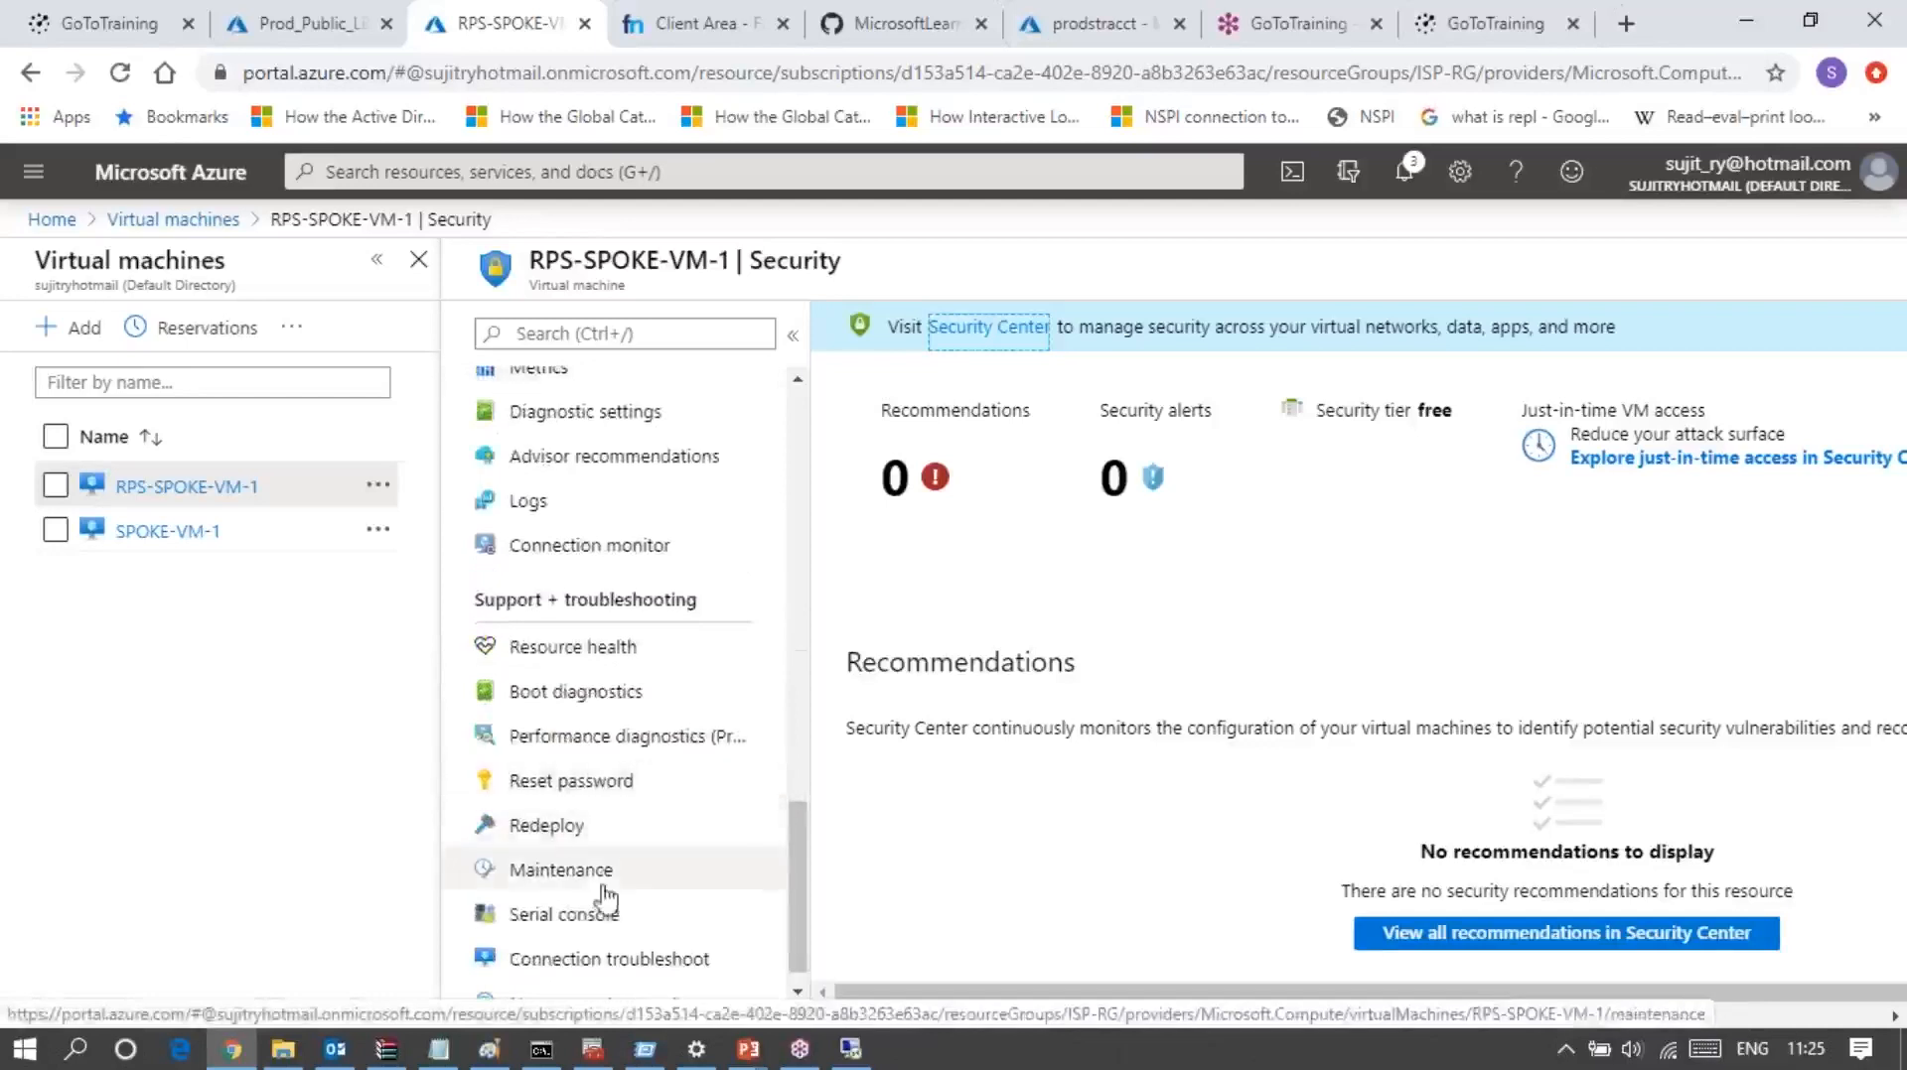
left_click(597, 791)
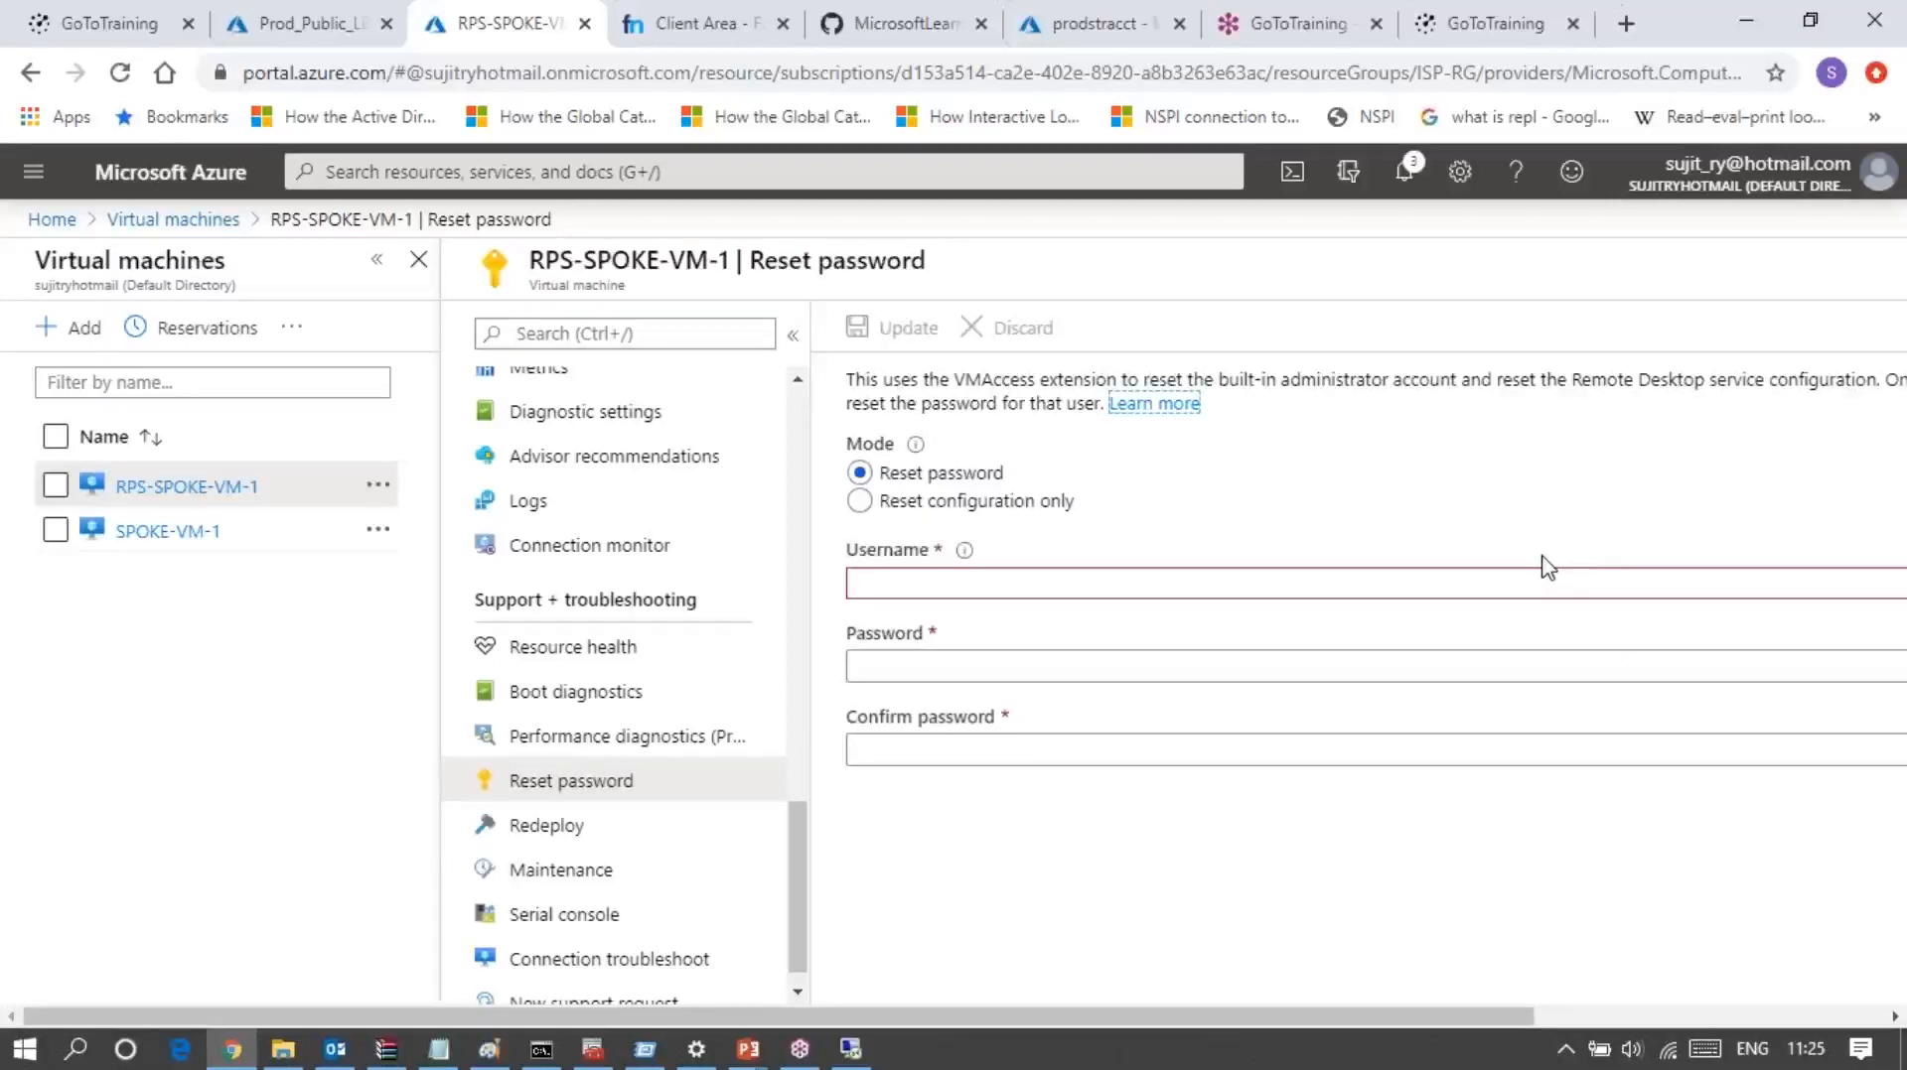
Step: Enter the username student and a new account password in the password reset form of RPS-SPOKE-VM-1
left_click(1891, 296)
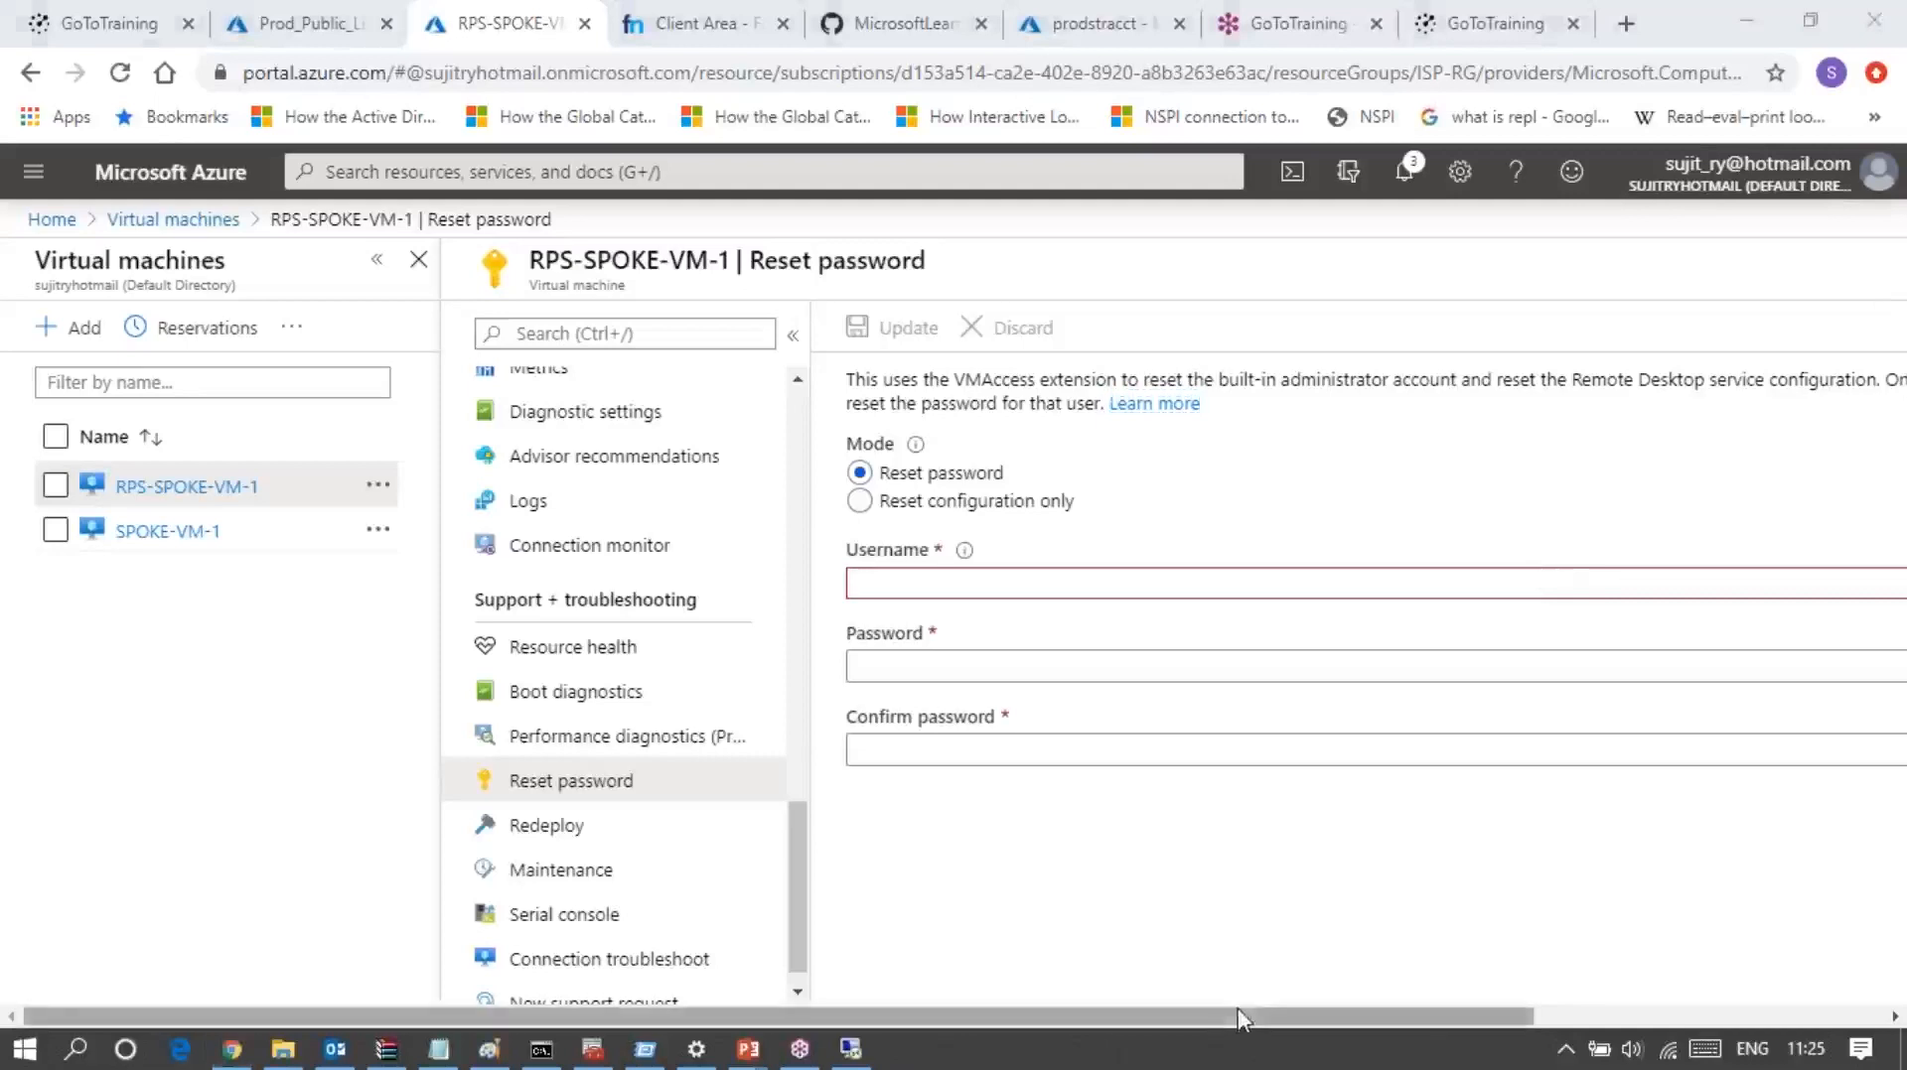
left_click_drag(1348, 1016, 1695, 1043)
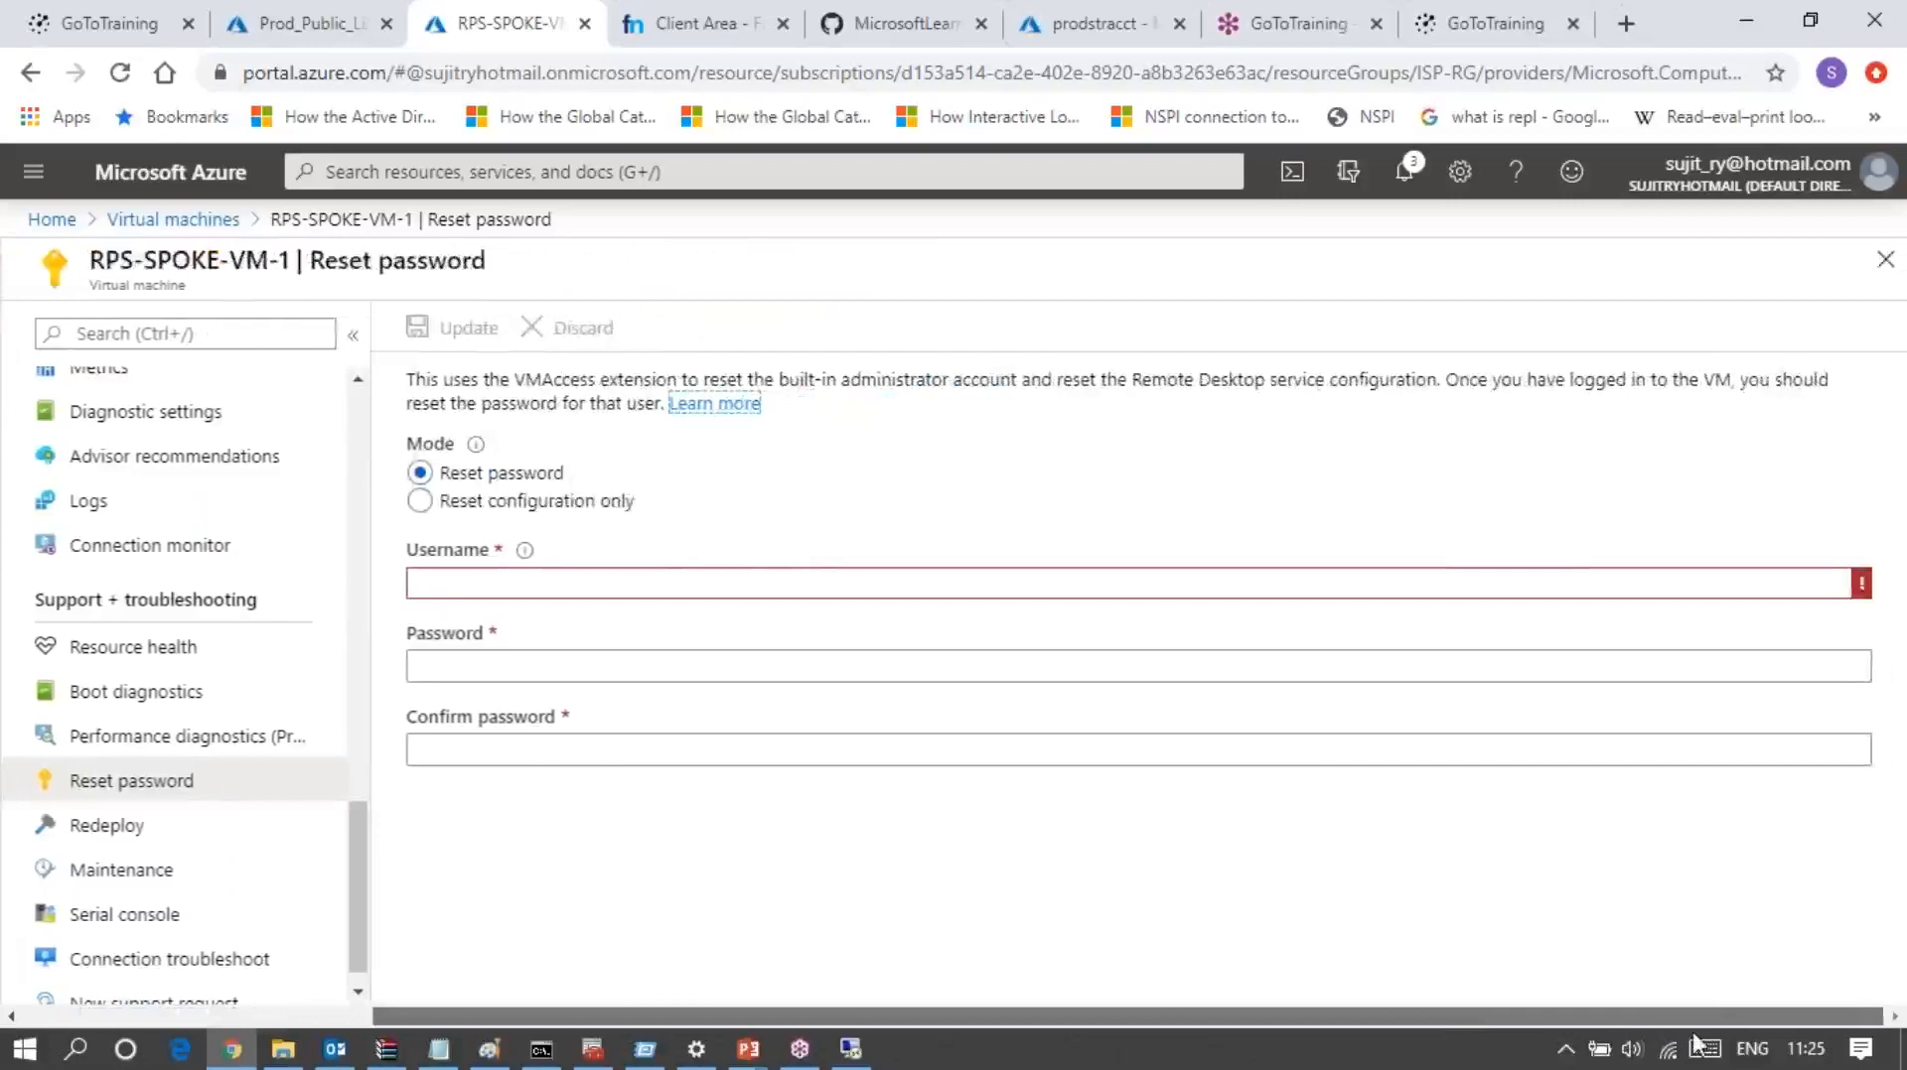
left_click(503, 578)
type("student")
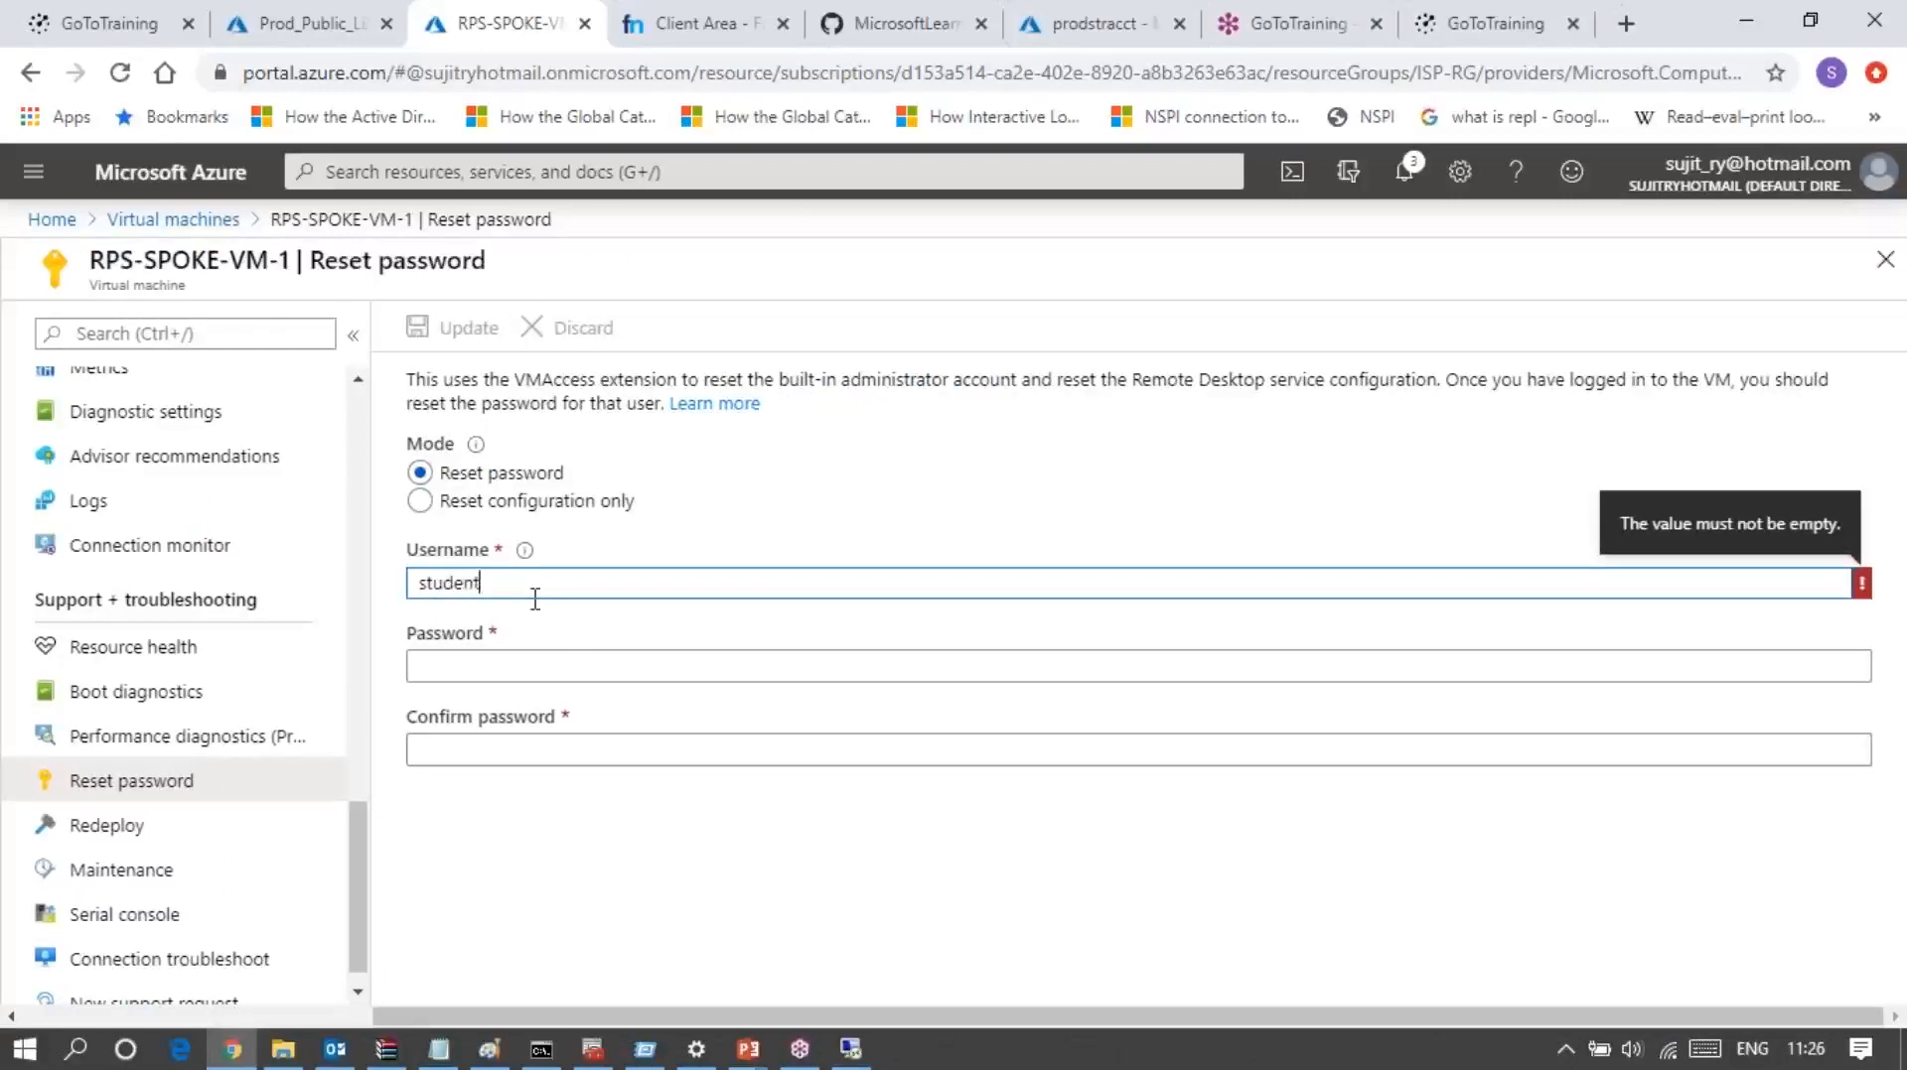
key("Tab")
type("••••")
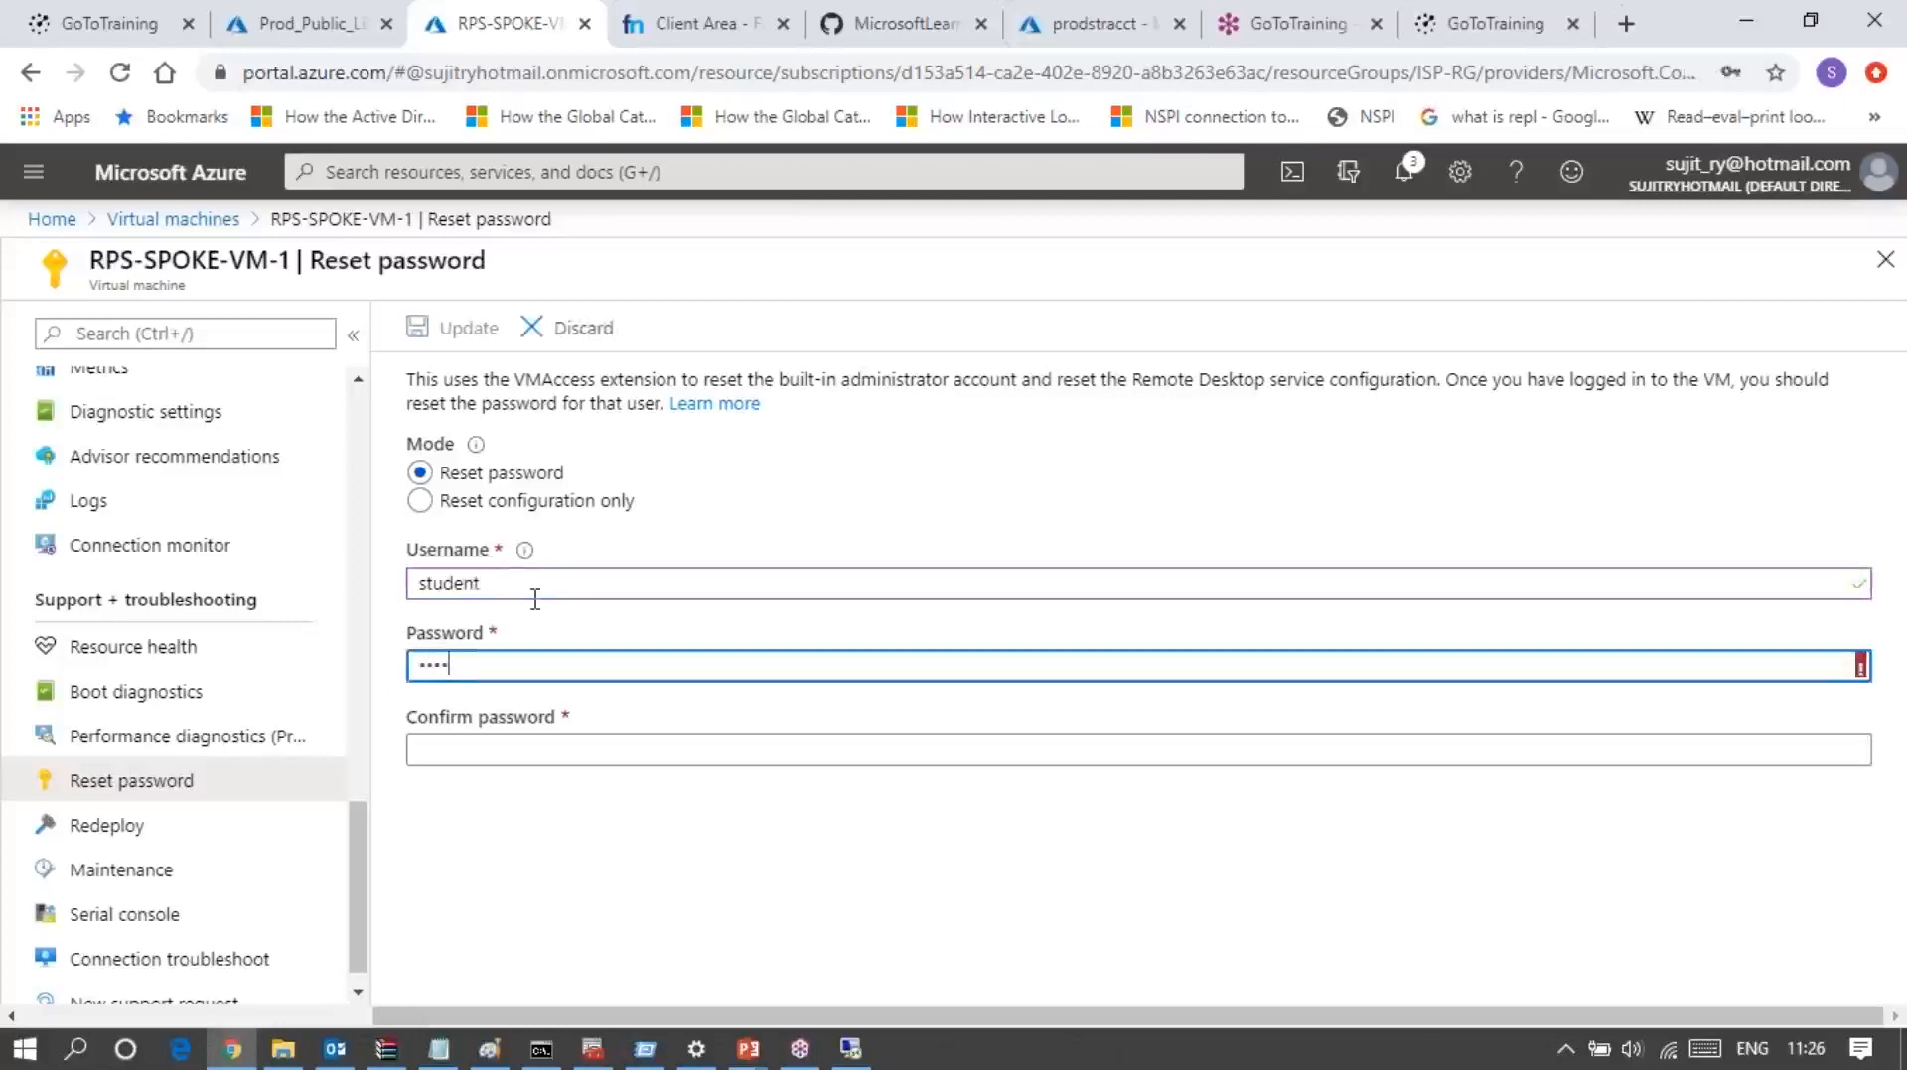
type("••••")
Step: Enter the matching password in the confirmation field and submit the password reset
key("Tab")
type("•••")
key("BackSpace")
key("BackSpace")
key("BackSpace")
type("••")
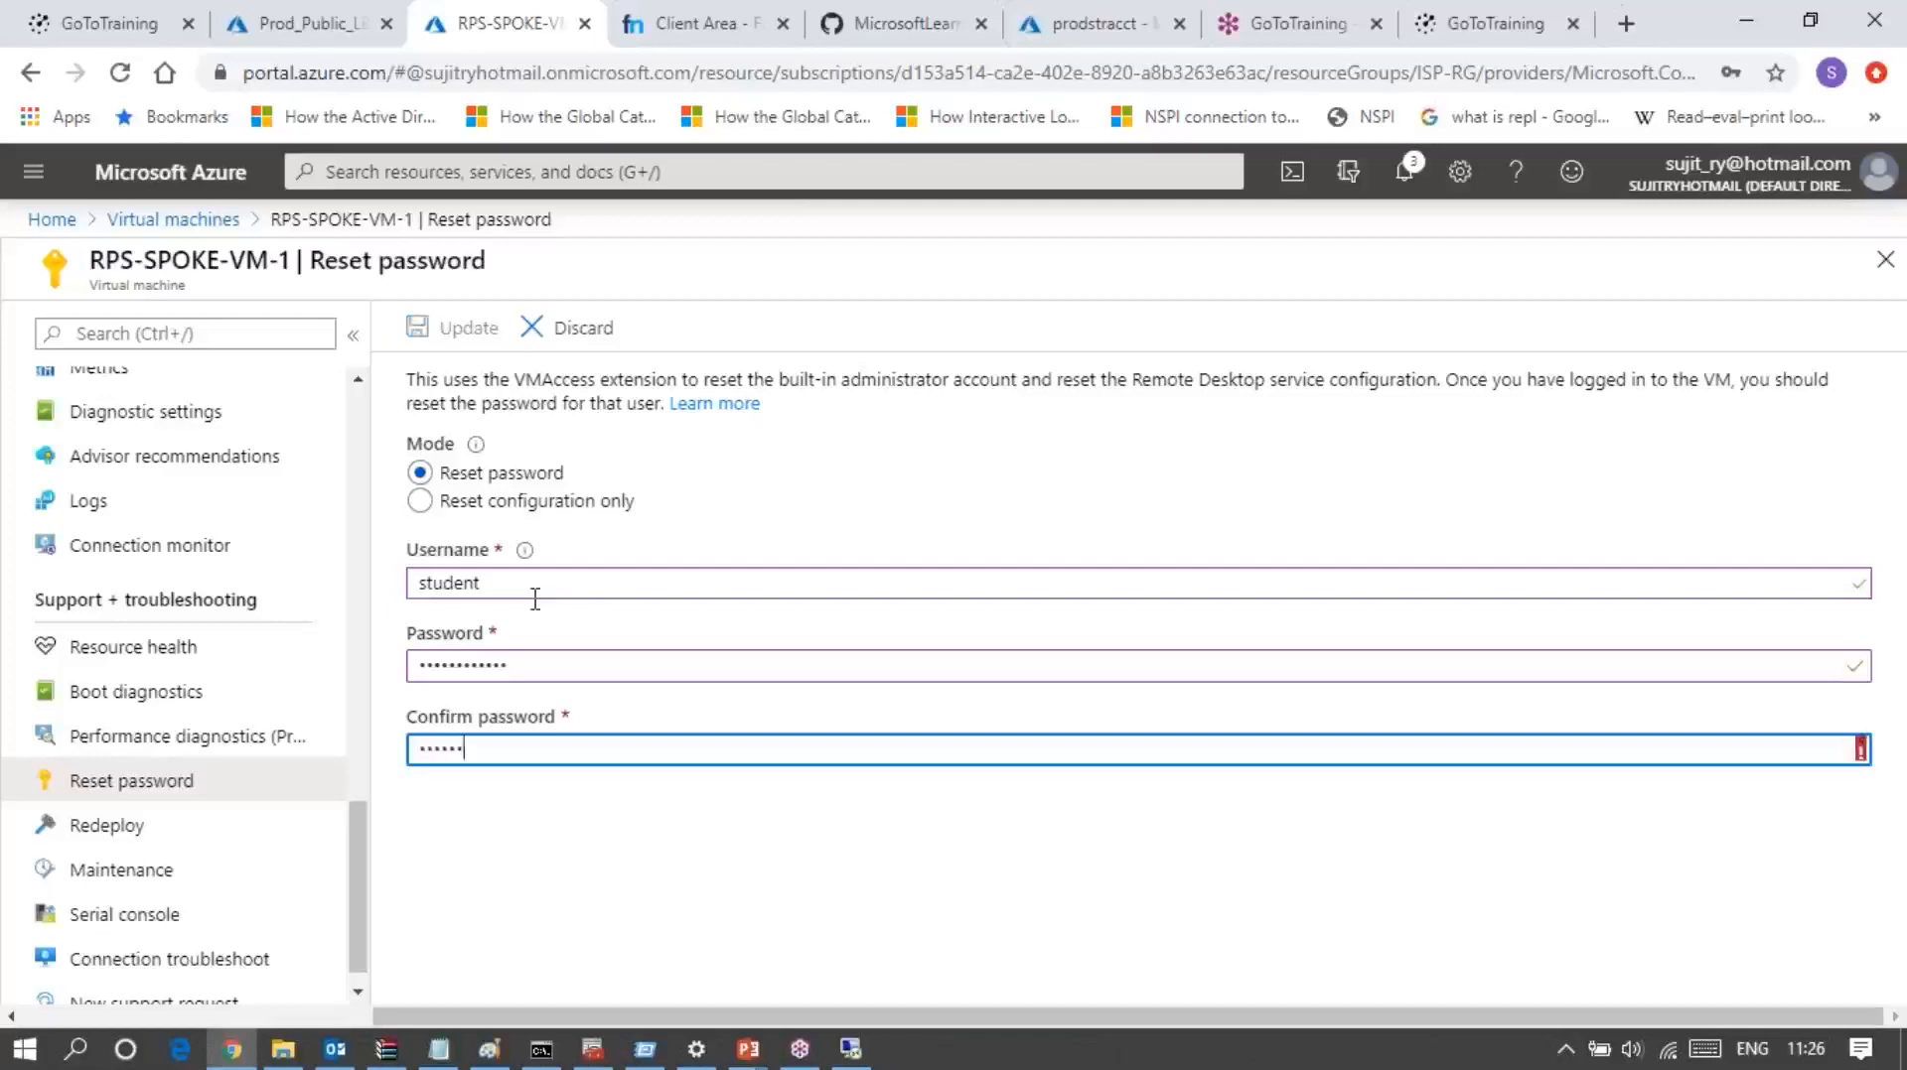
type("•")
type("1234")
left_click(467, 327)
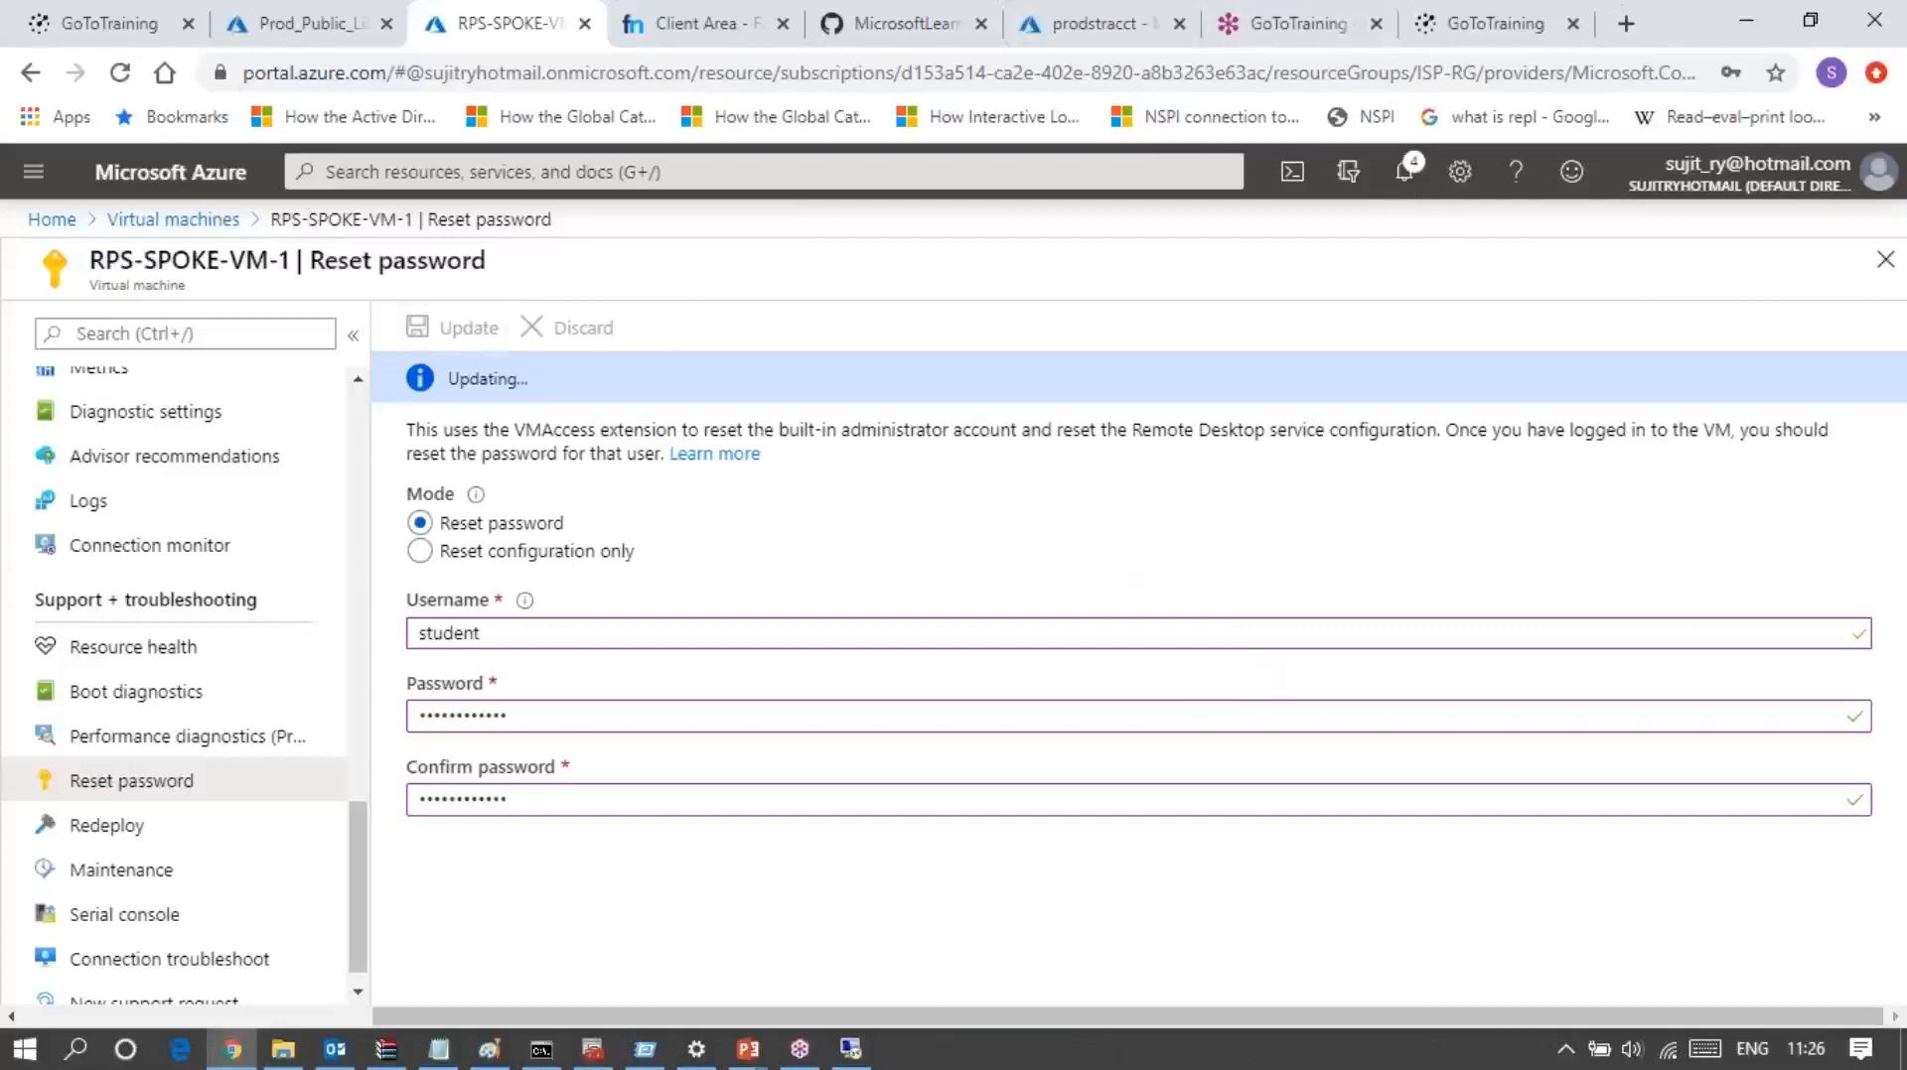
Step: Check the portal notifications for the password reset, and switch to the Inbound NAT rules page of Prod_Public_LB
left_click(1406, 175)
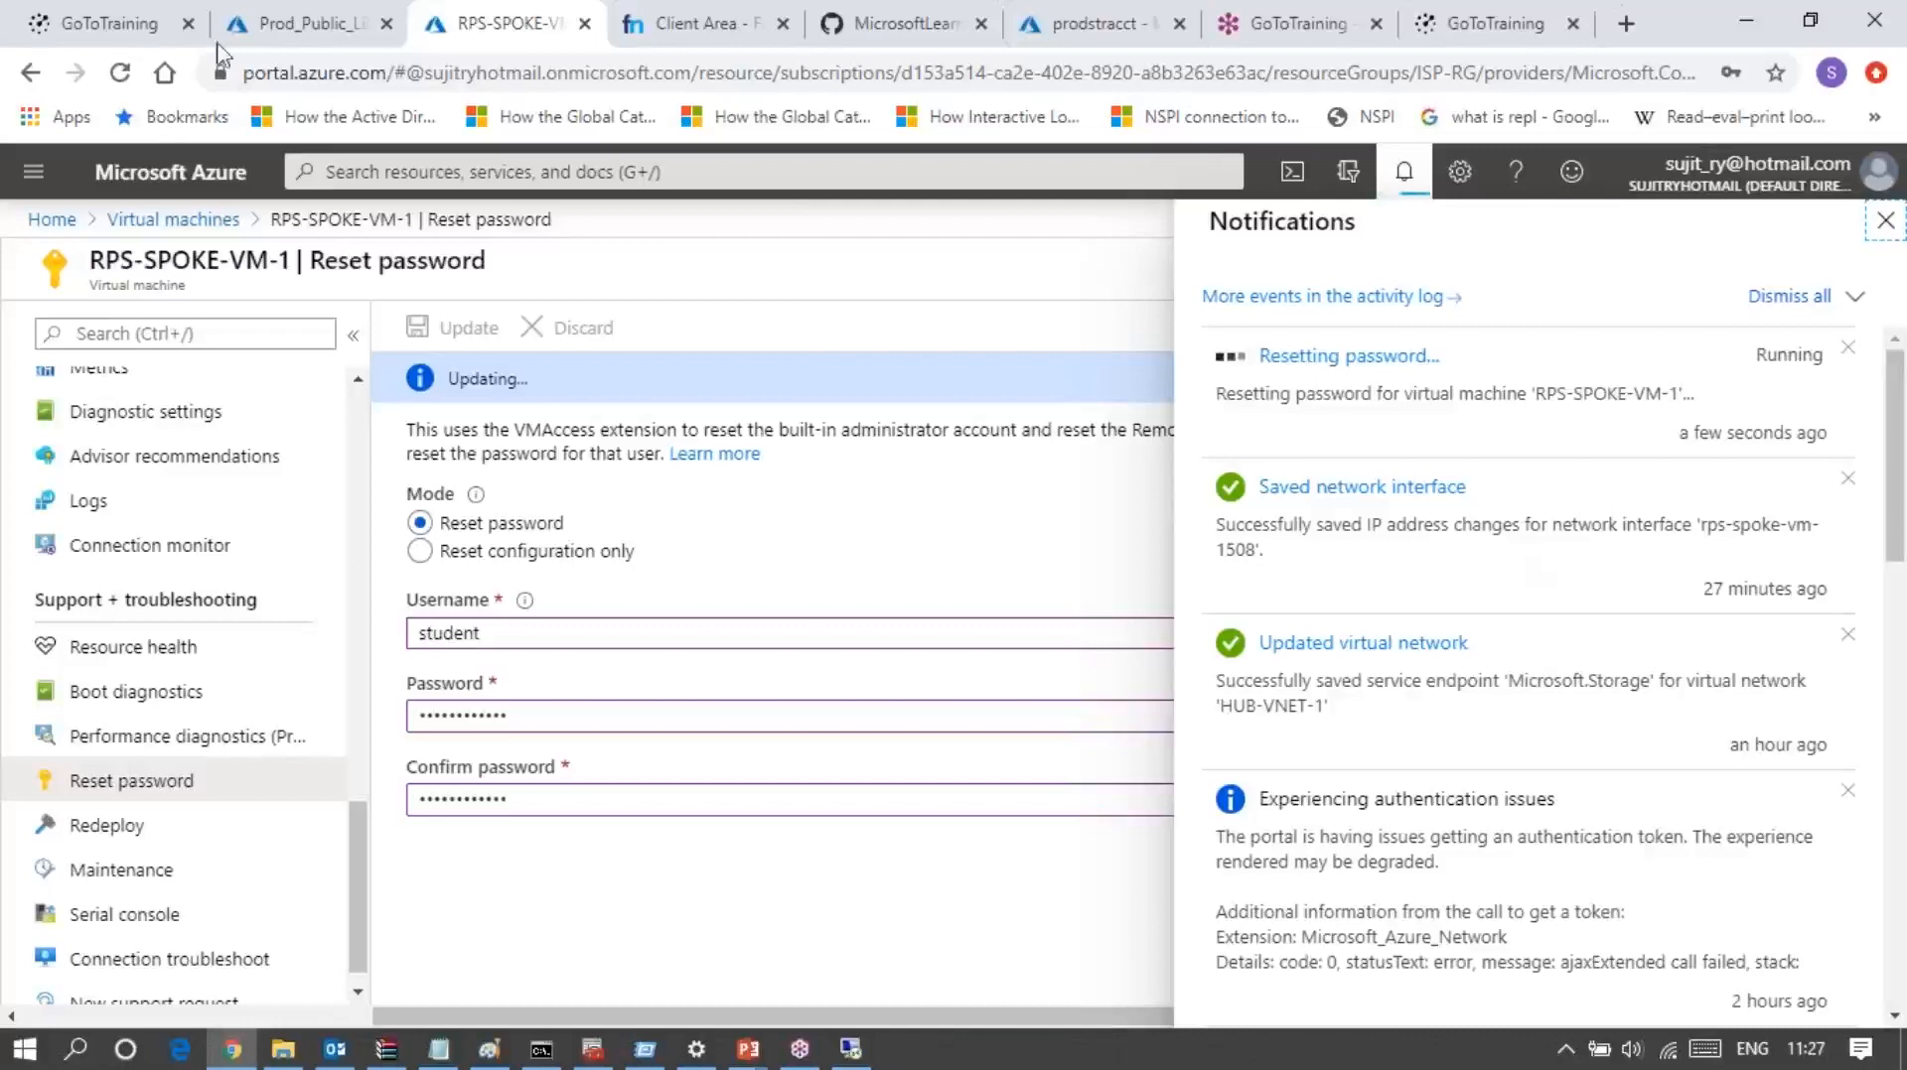
left_click(277, 30)
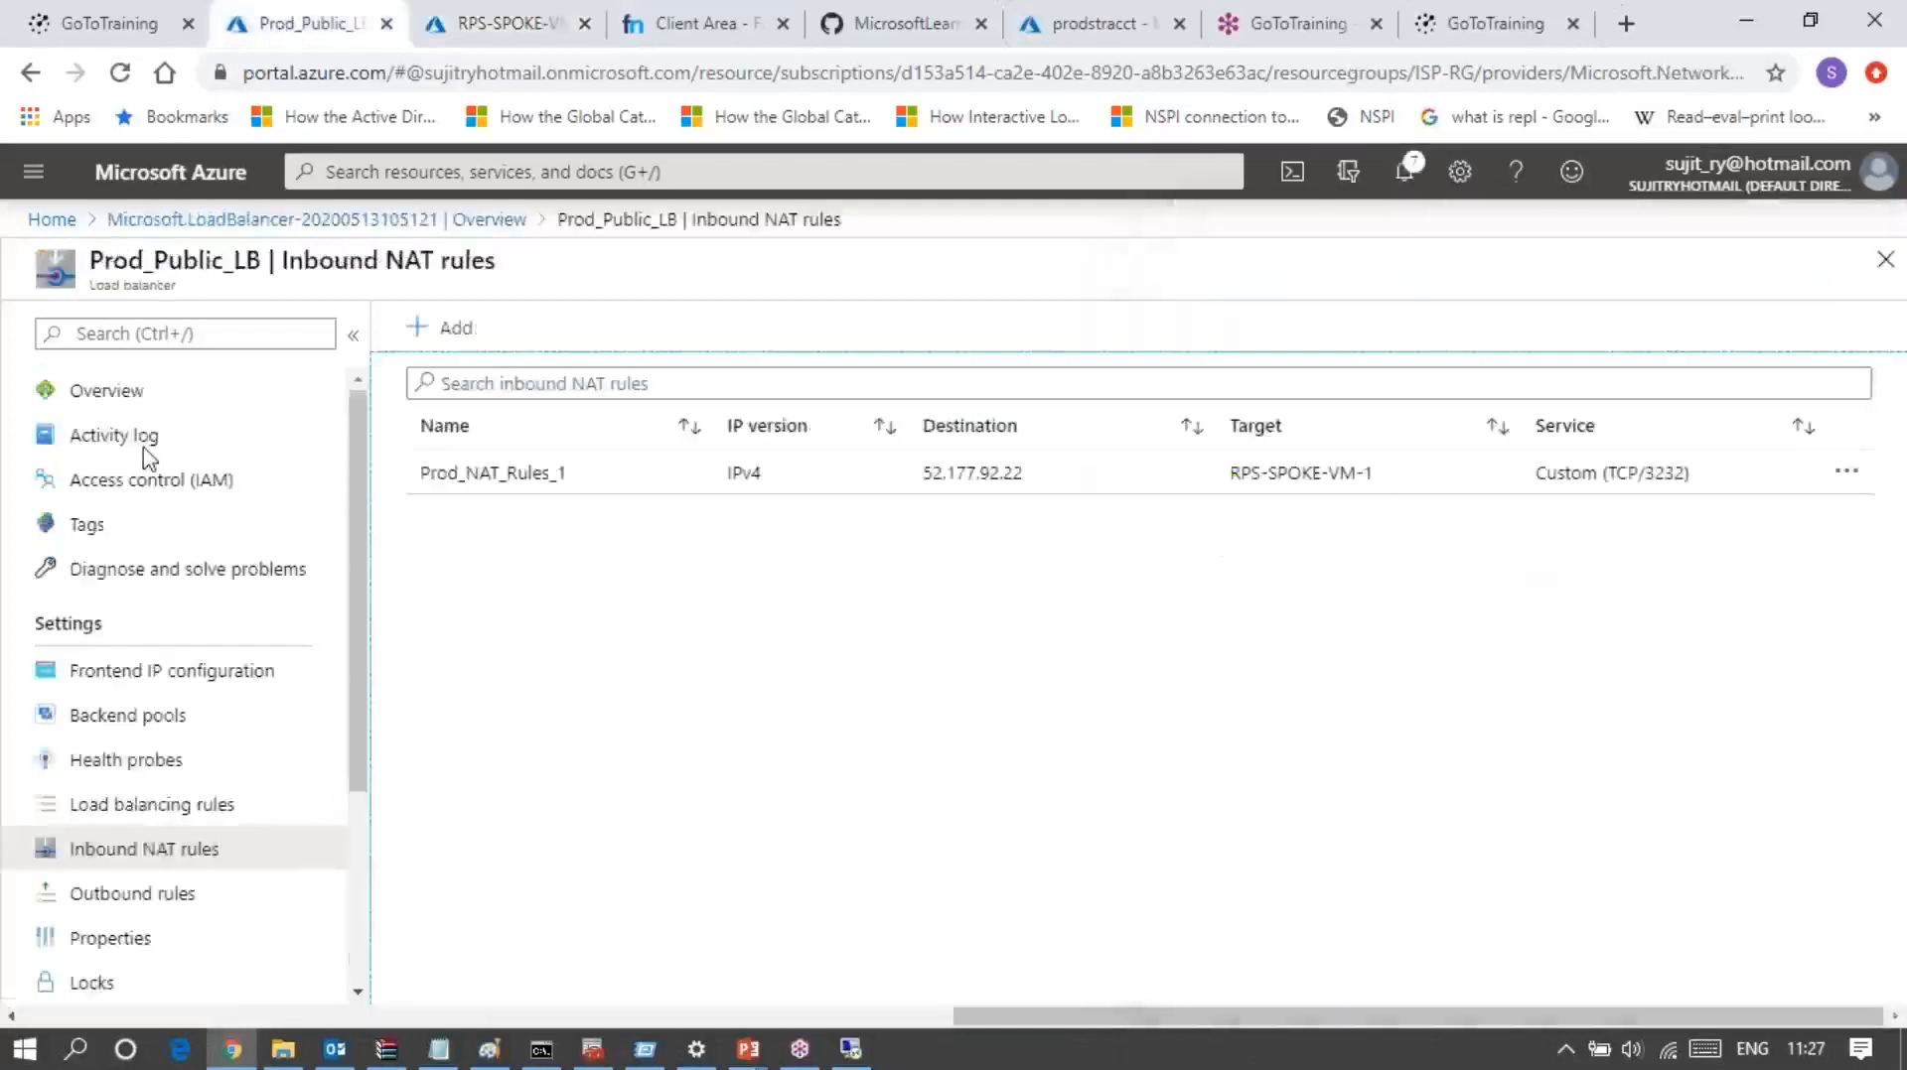
Step: View the outbound rules of Prod_Public_LB and return to the password reset notifications of RPS-SPOKE-VM-1
left_click(115, 896)
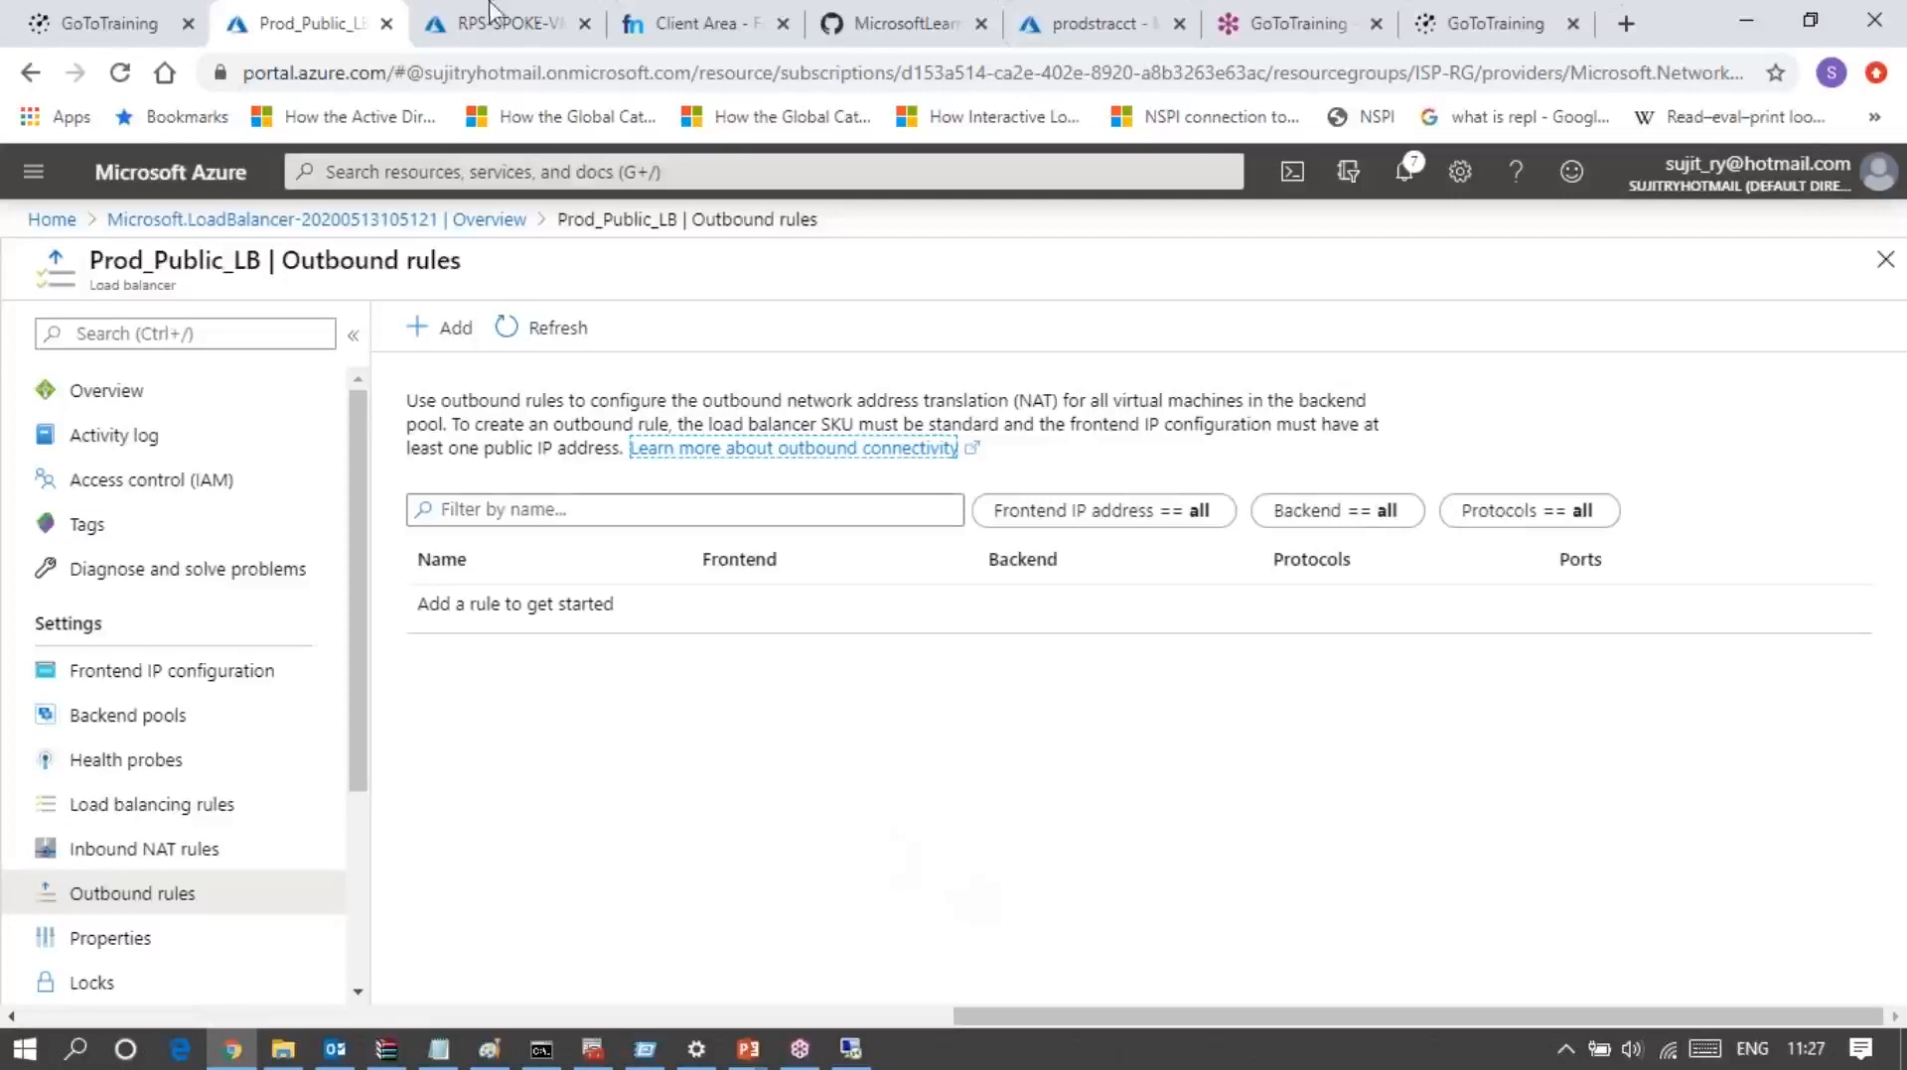
left_click(505, 30)
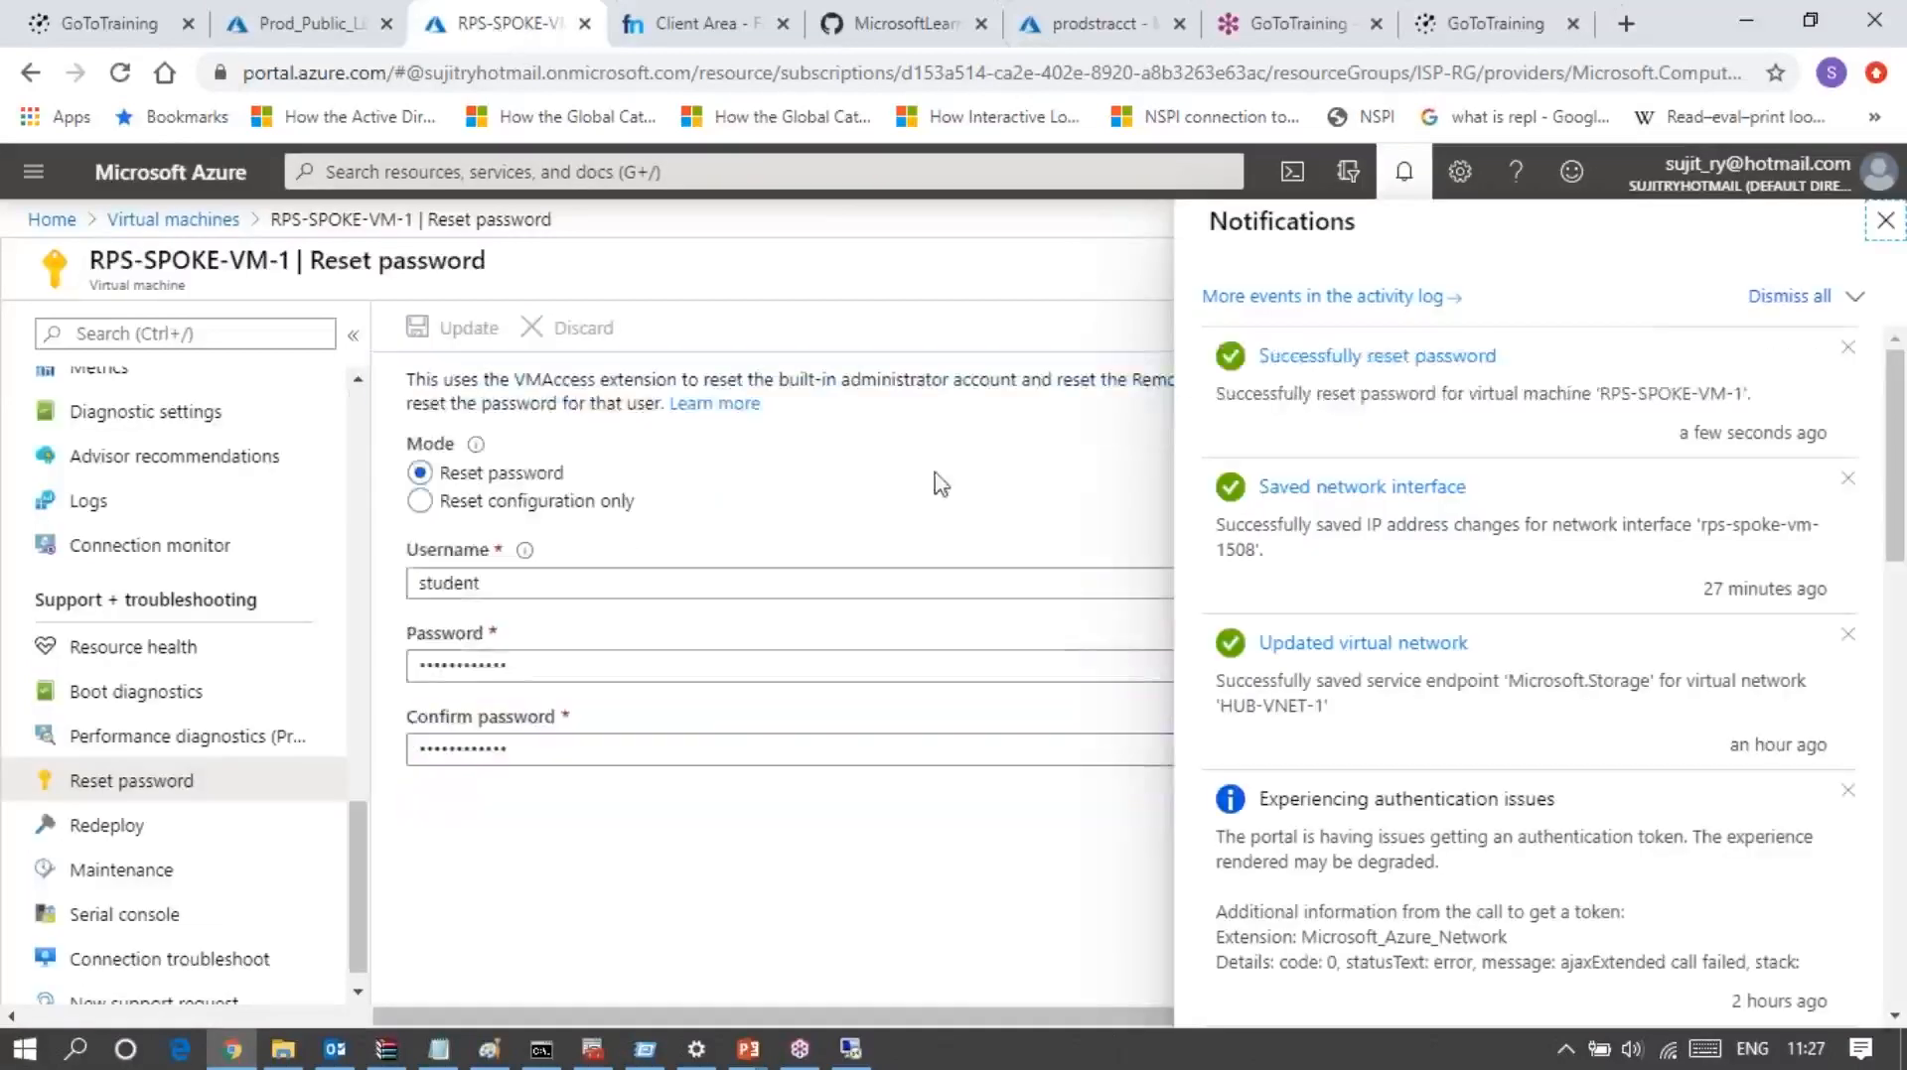
Step: Retry the pending Remote Desktop login as student by entering and submitting the account password
left_click(846, 1058)
type("••")
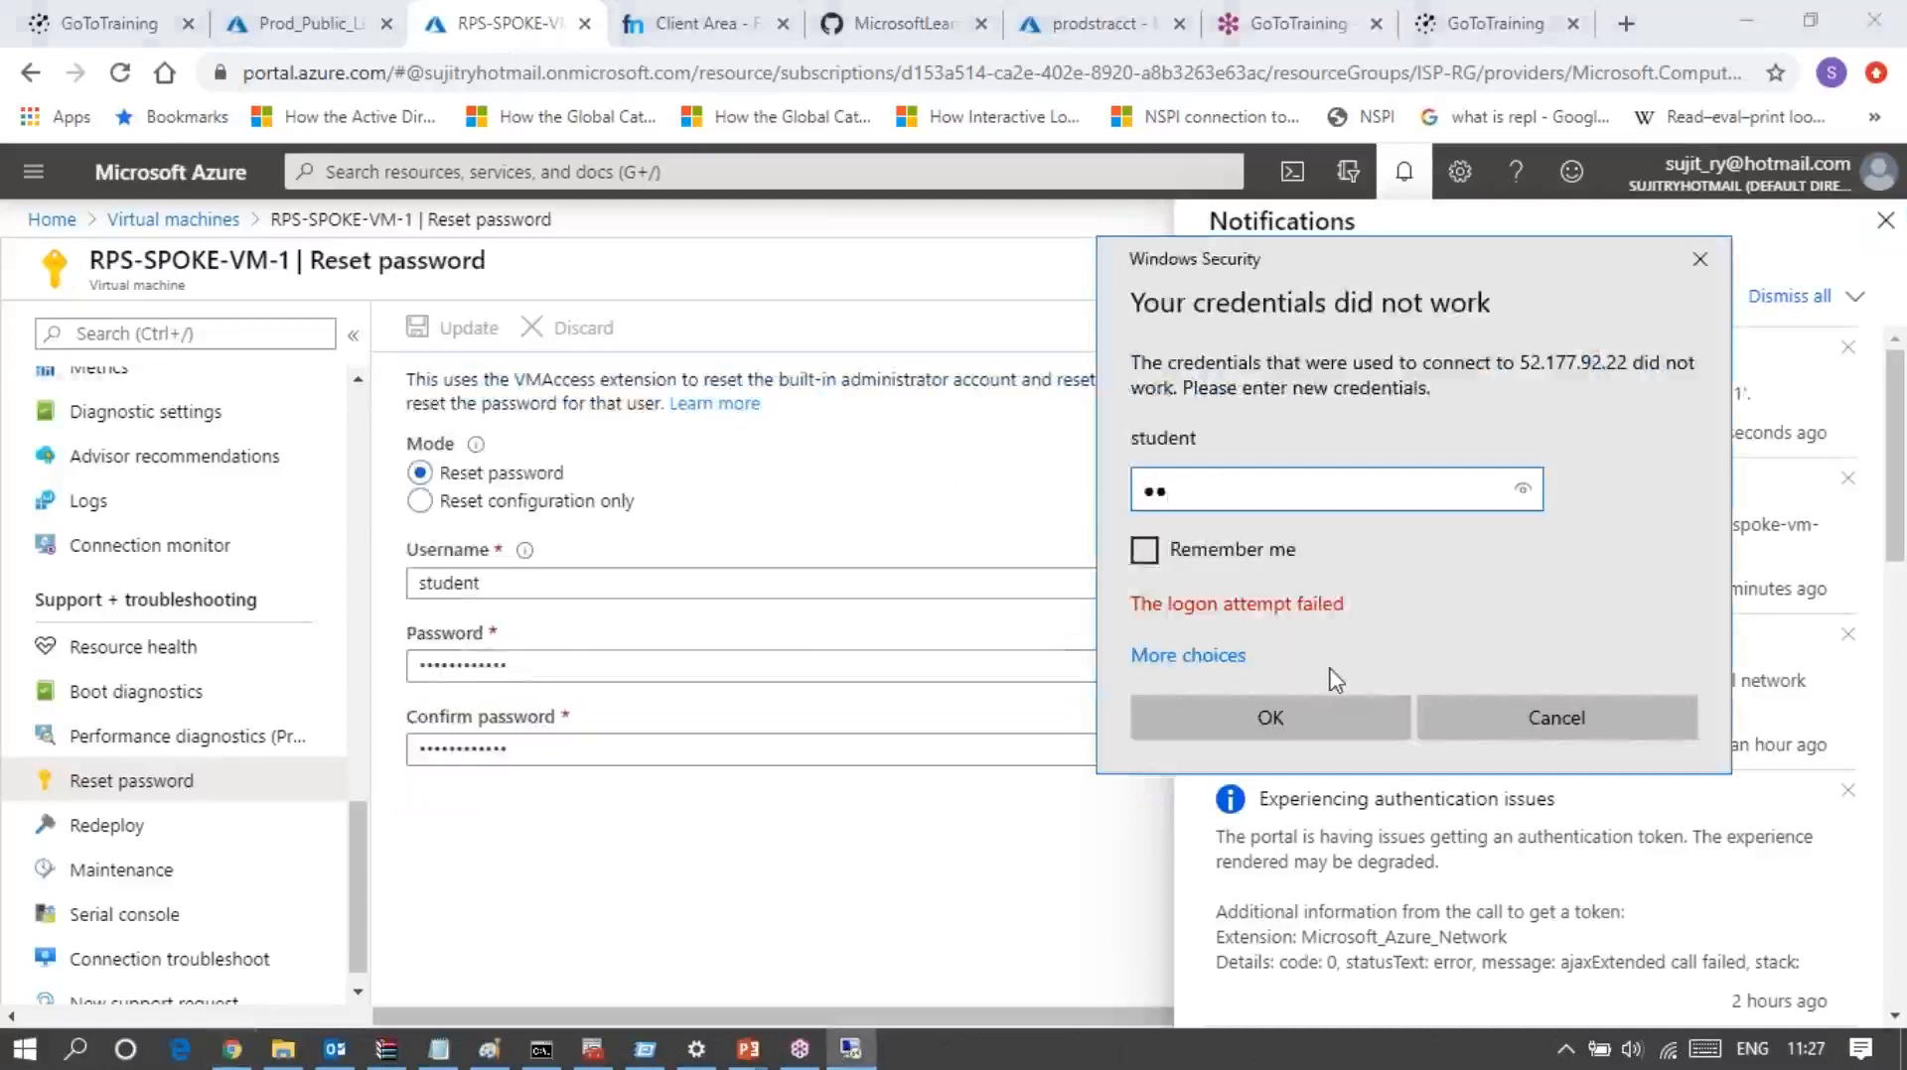
type("••••••••••")
key("Return")
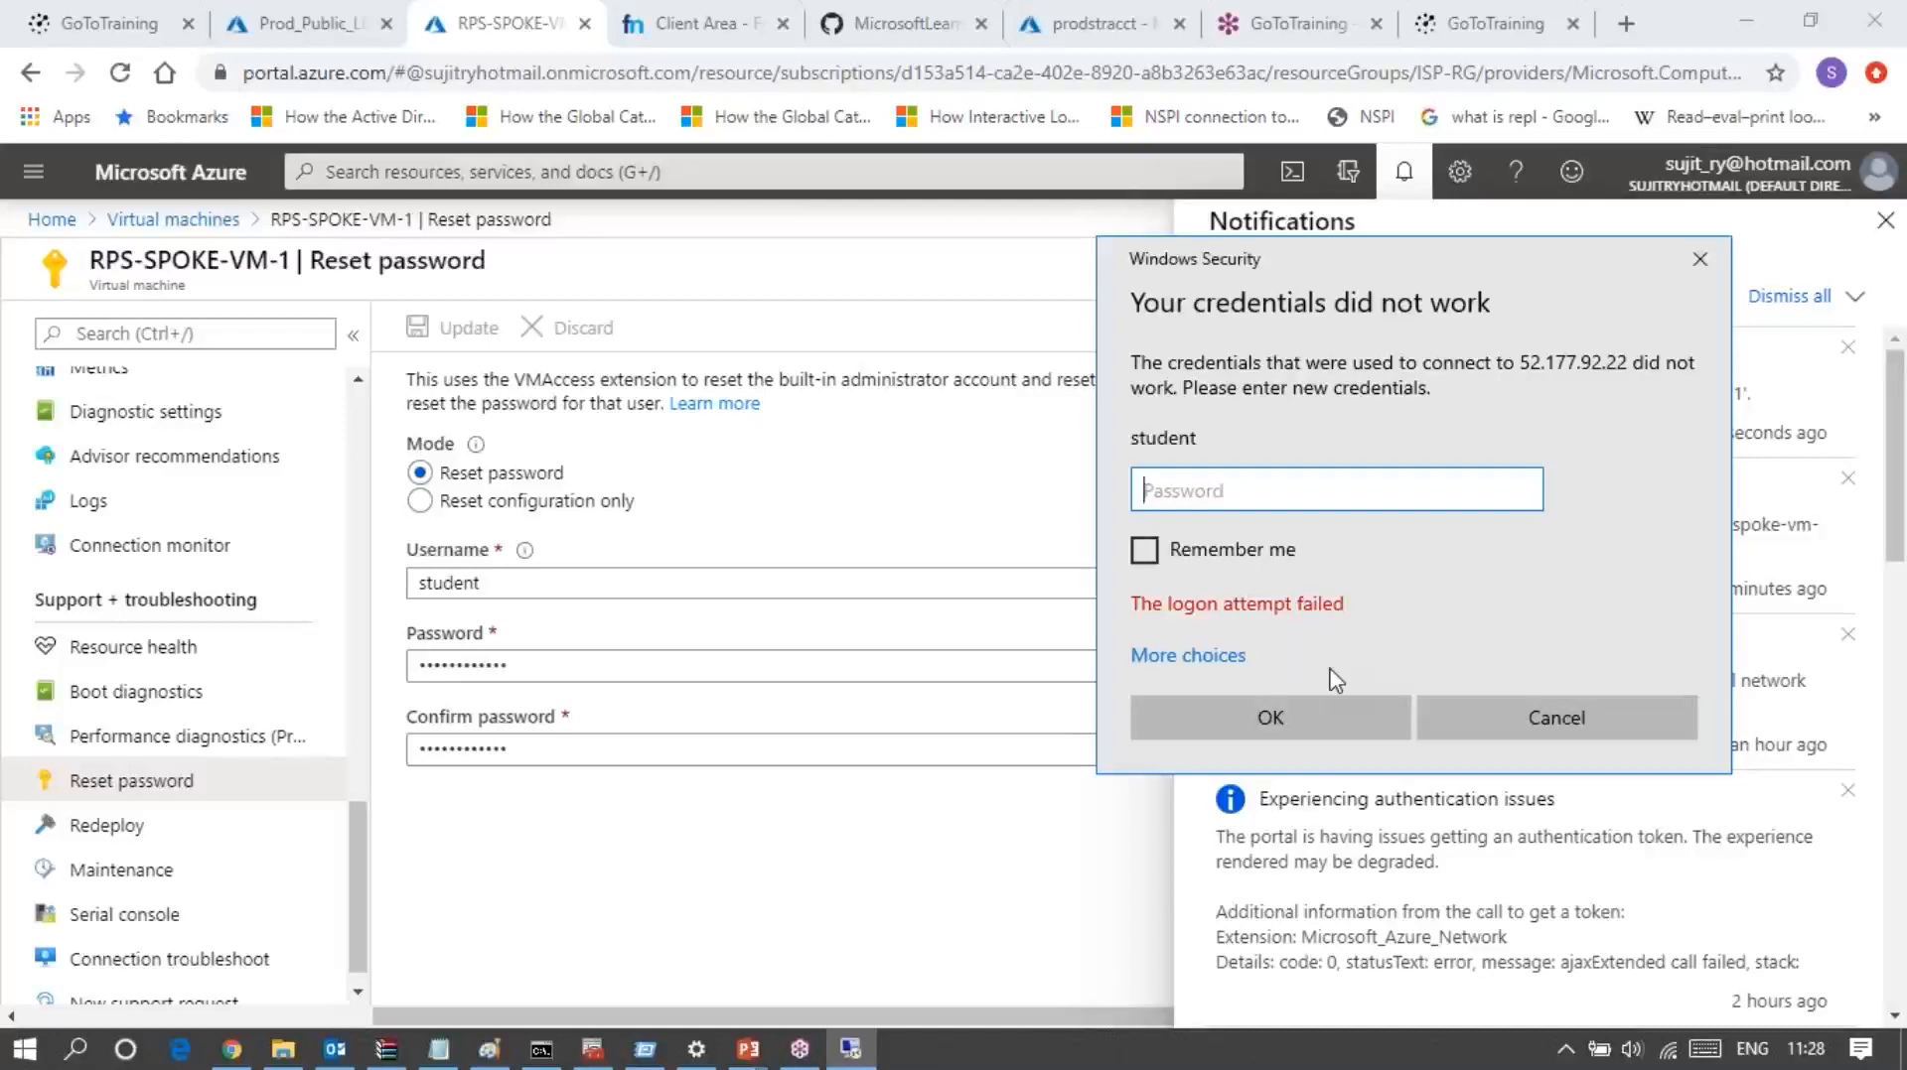
Step: Return to the inbound NAT rules of Prod_Public_LB and open Prod_NAT_Rules_1 to review its port and target settings
left_click(266, 25)
left_click(129, 851)
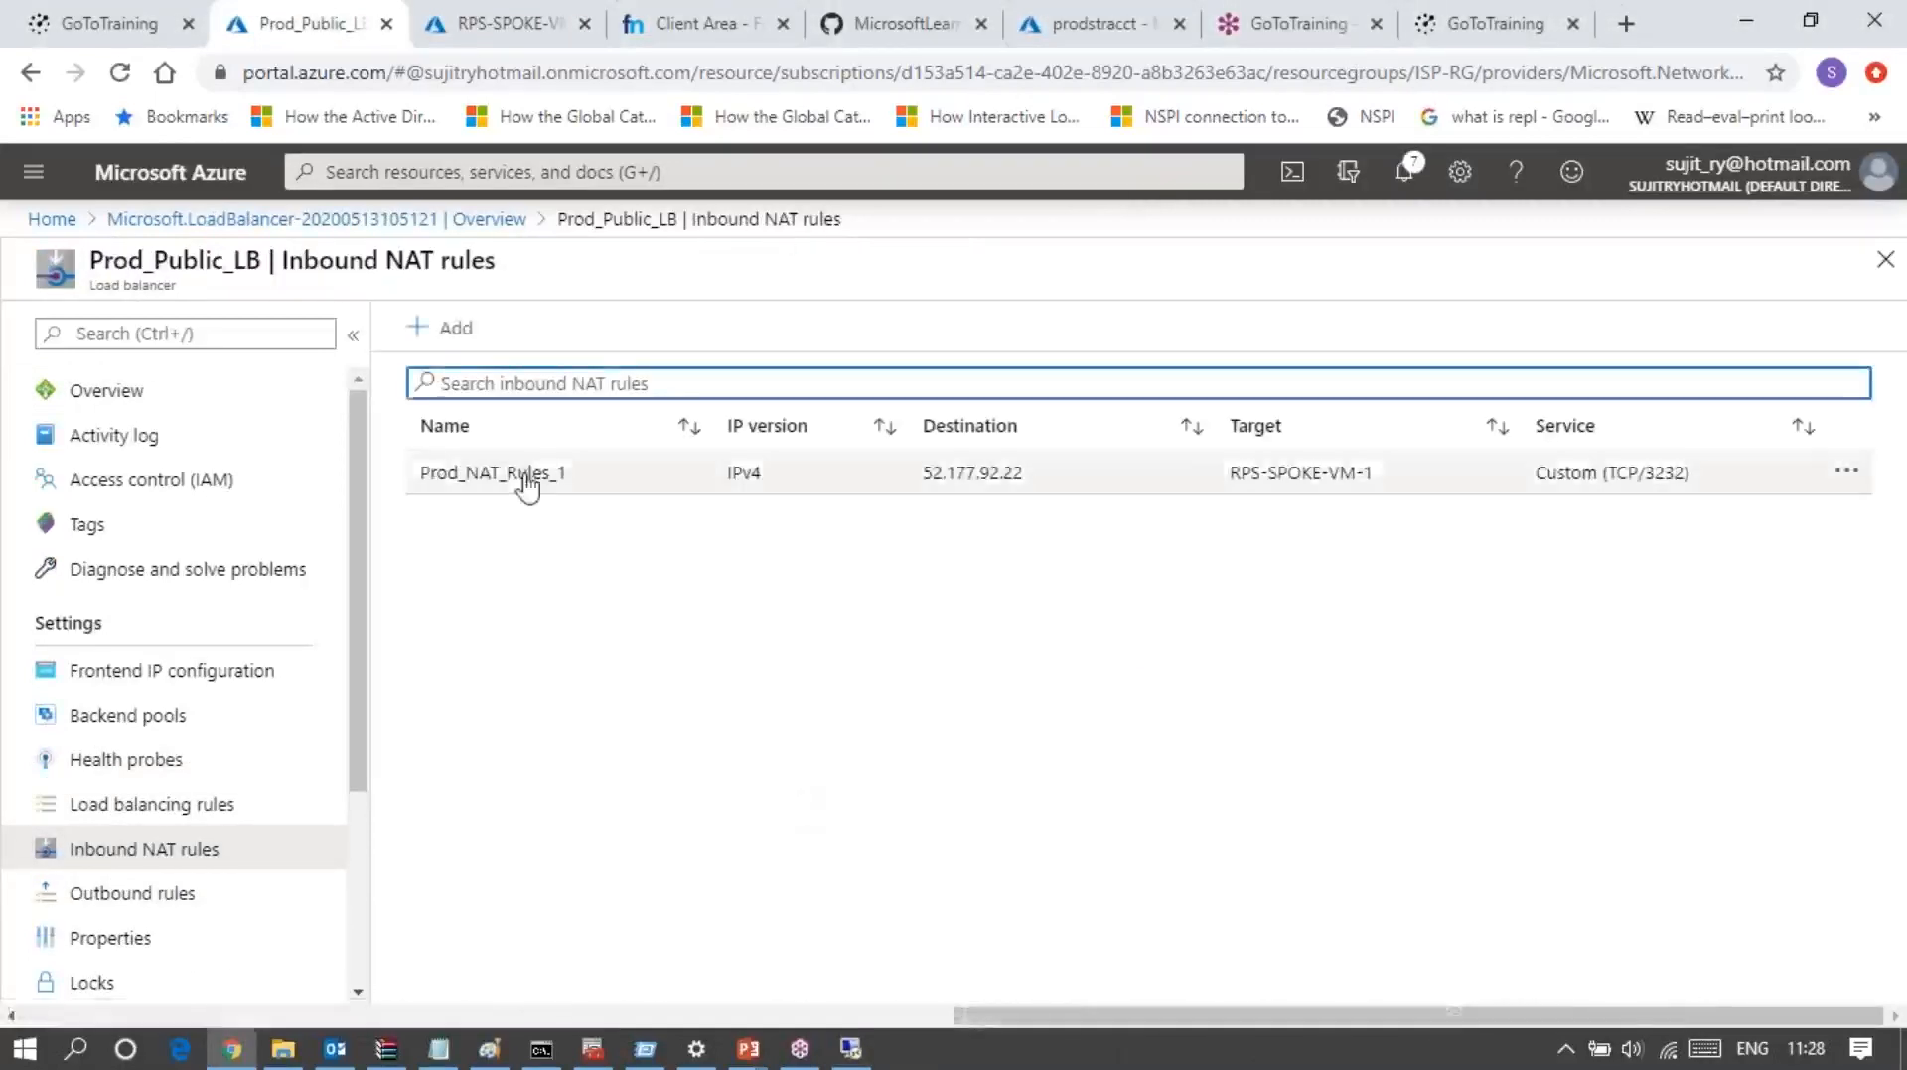
left_click(525, 476)
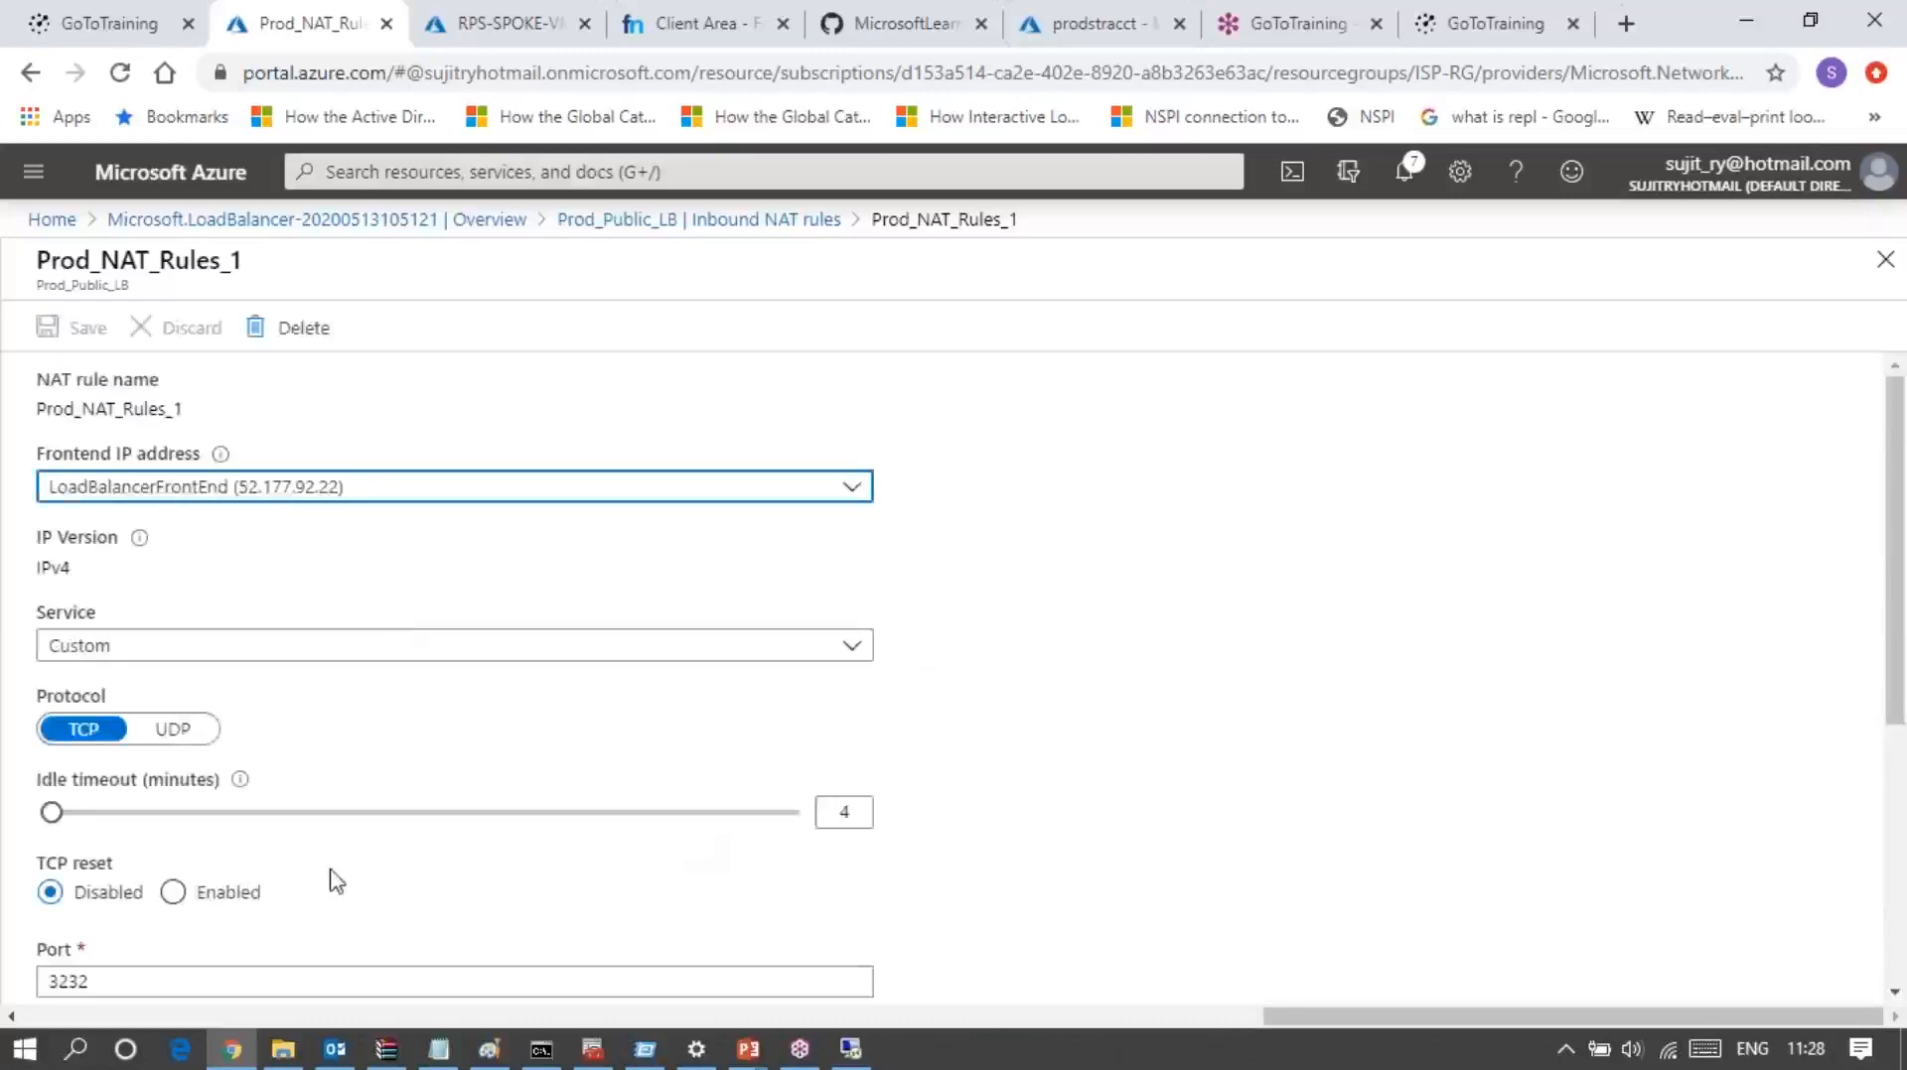
scroll(336, 882, "down", 4)
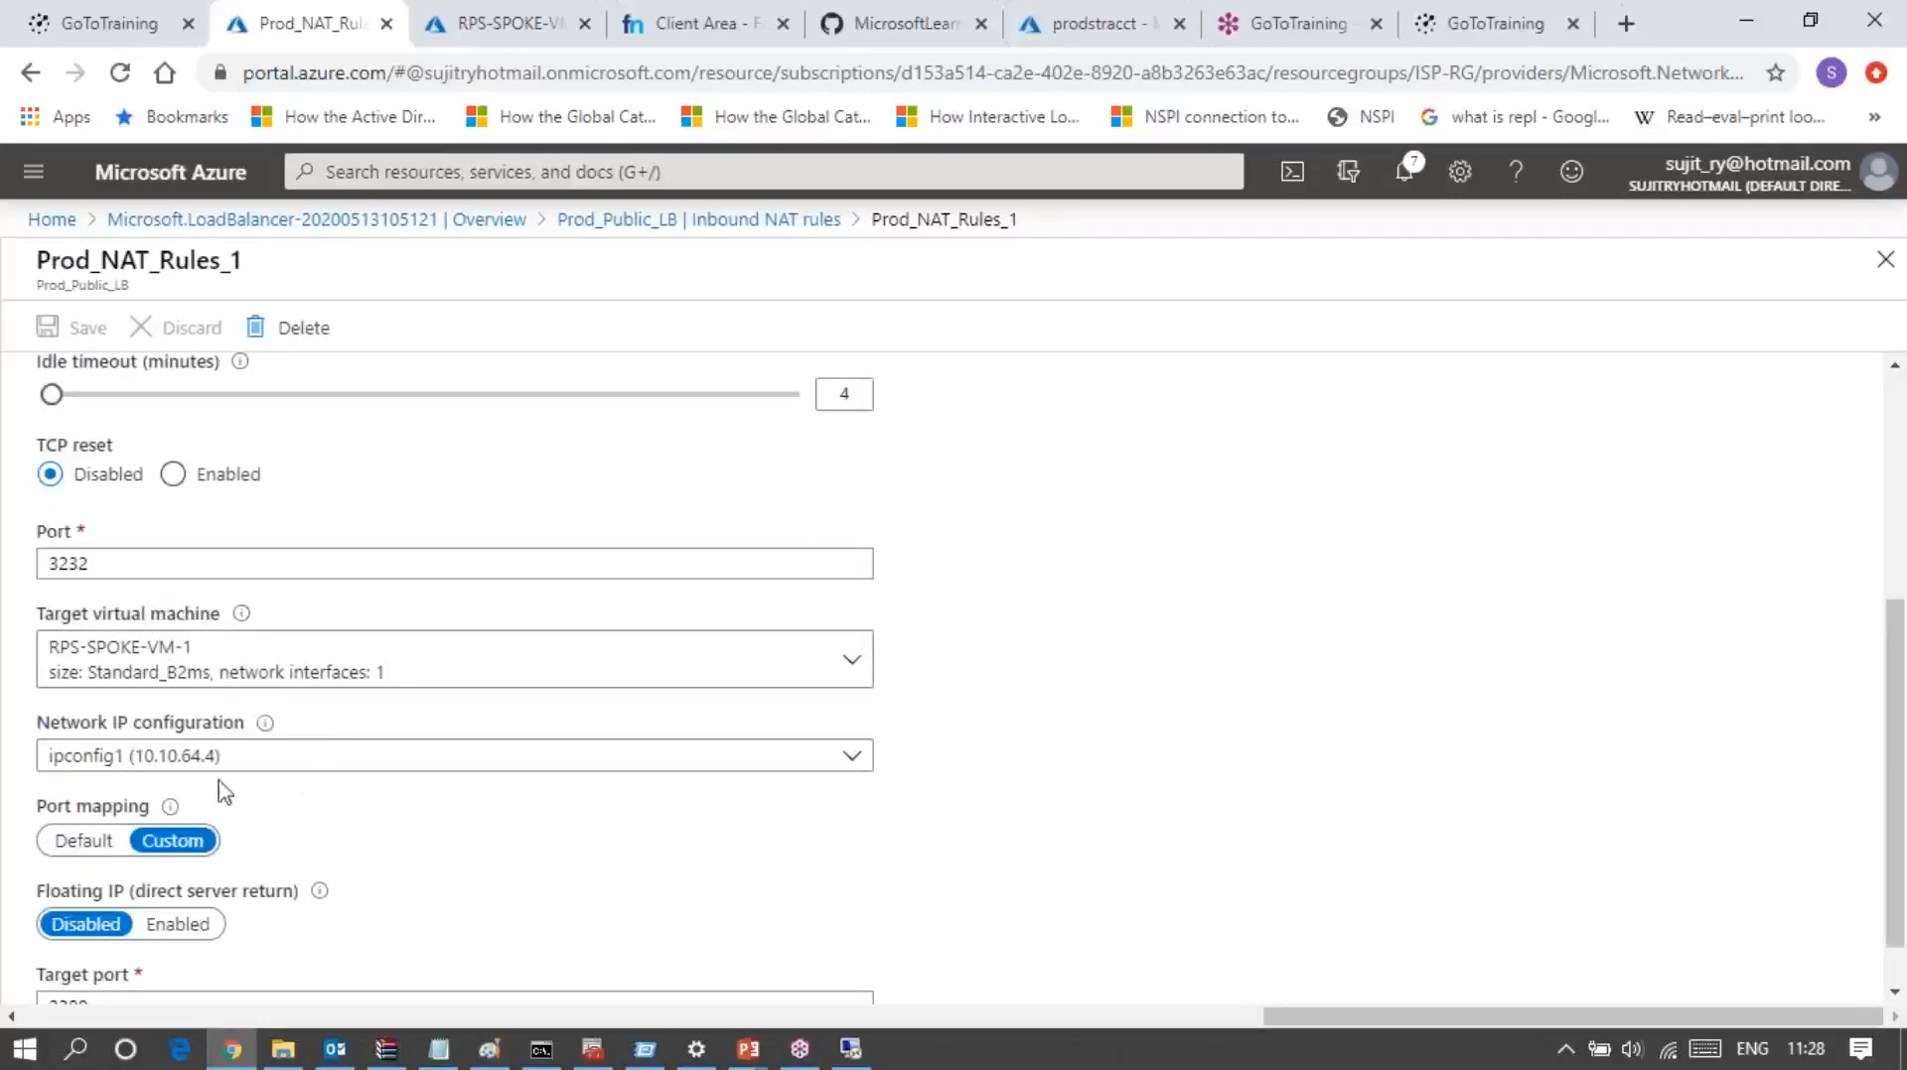
scroll(301, 872, "down", 1)
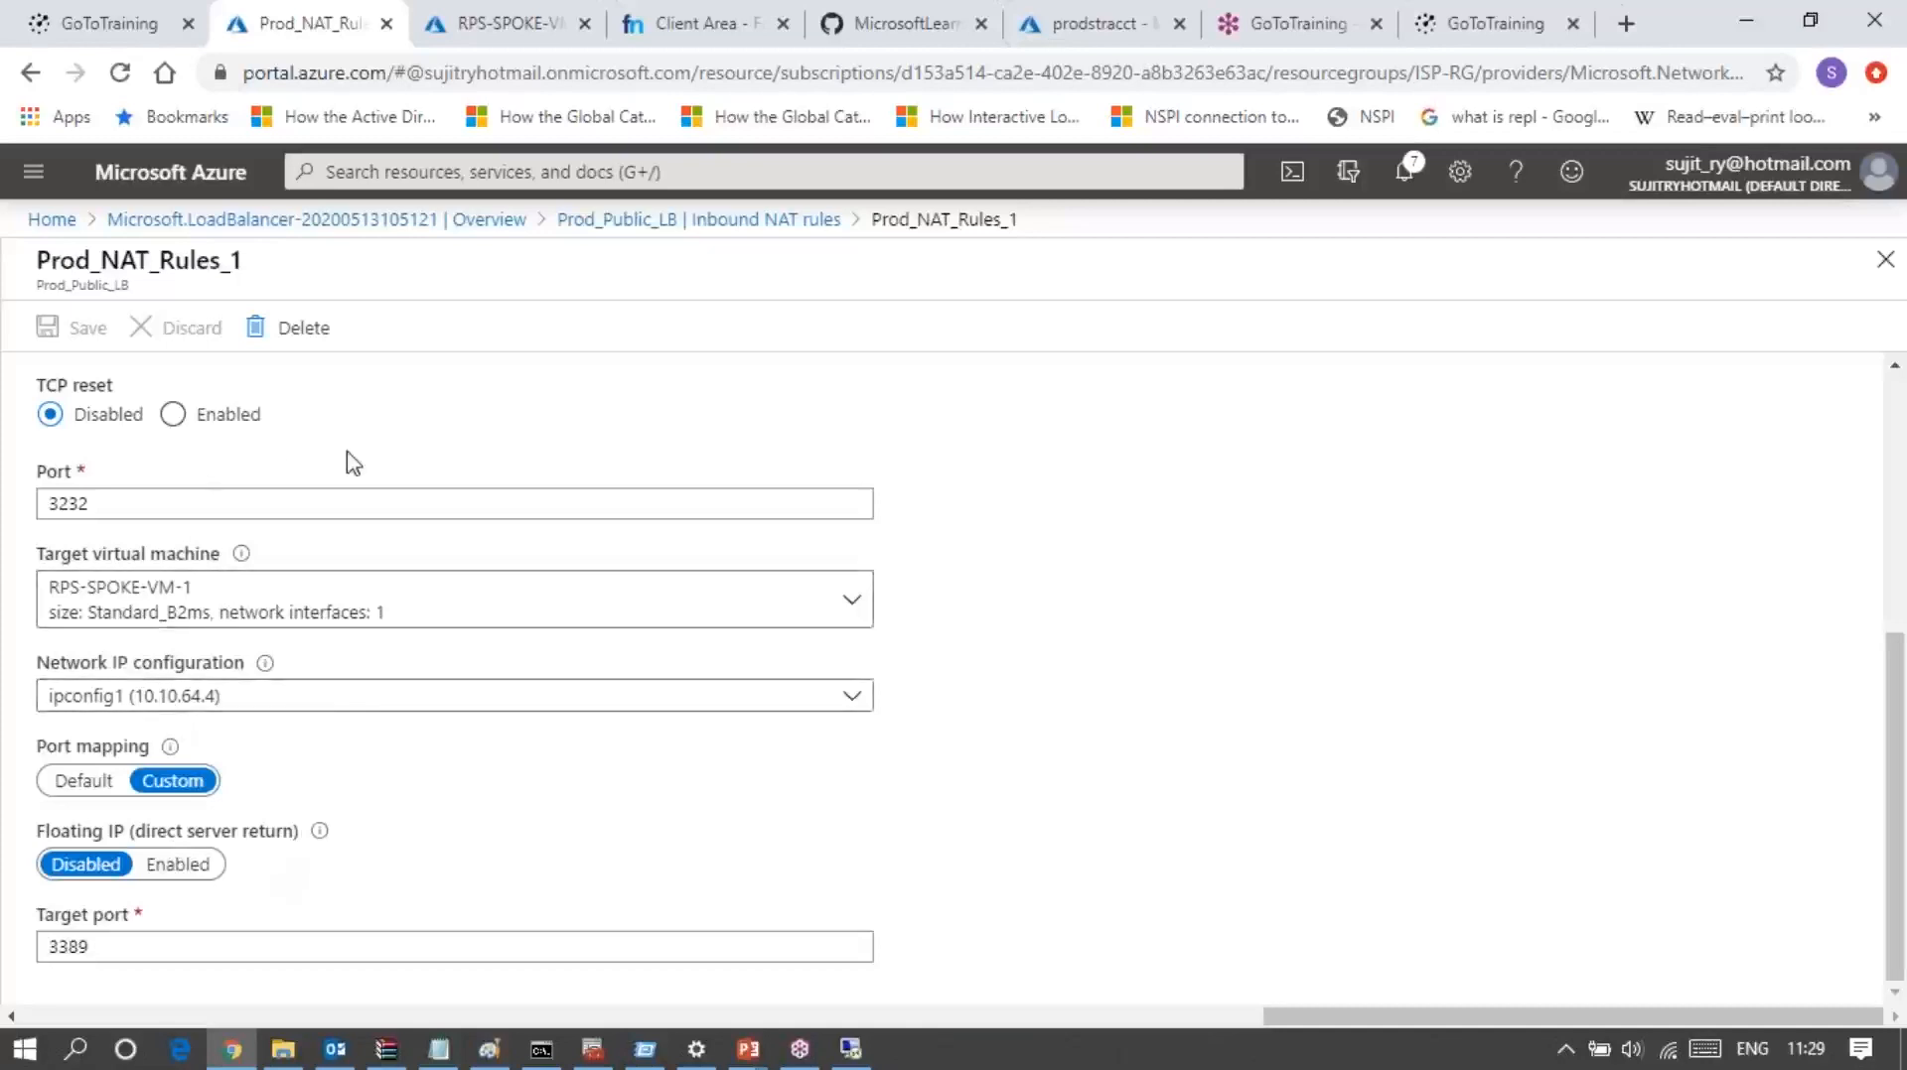
scroll(319, 512, "up", 4)
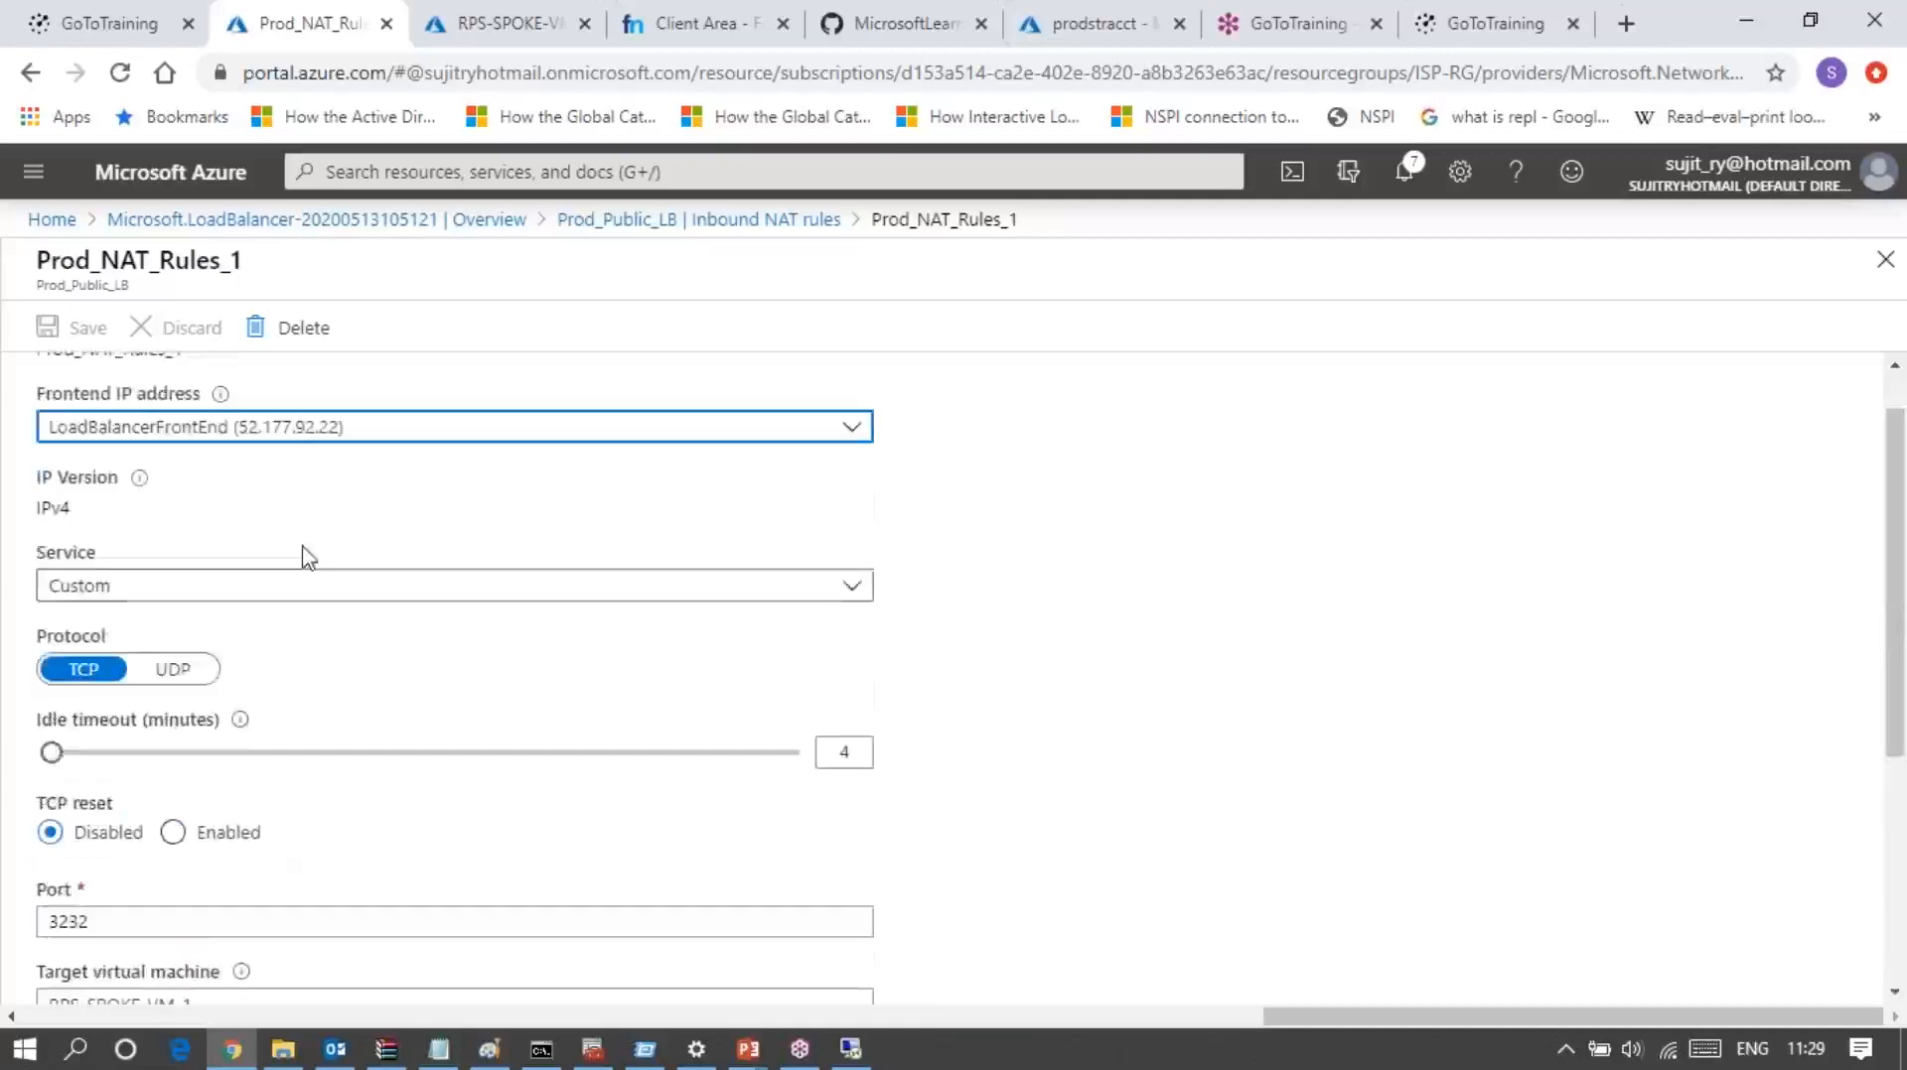
Step: Change the service of Prod_NAT_Rules_1 to RDP
left_click(248, 603)
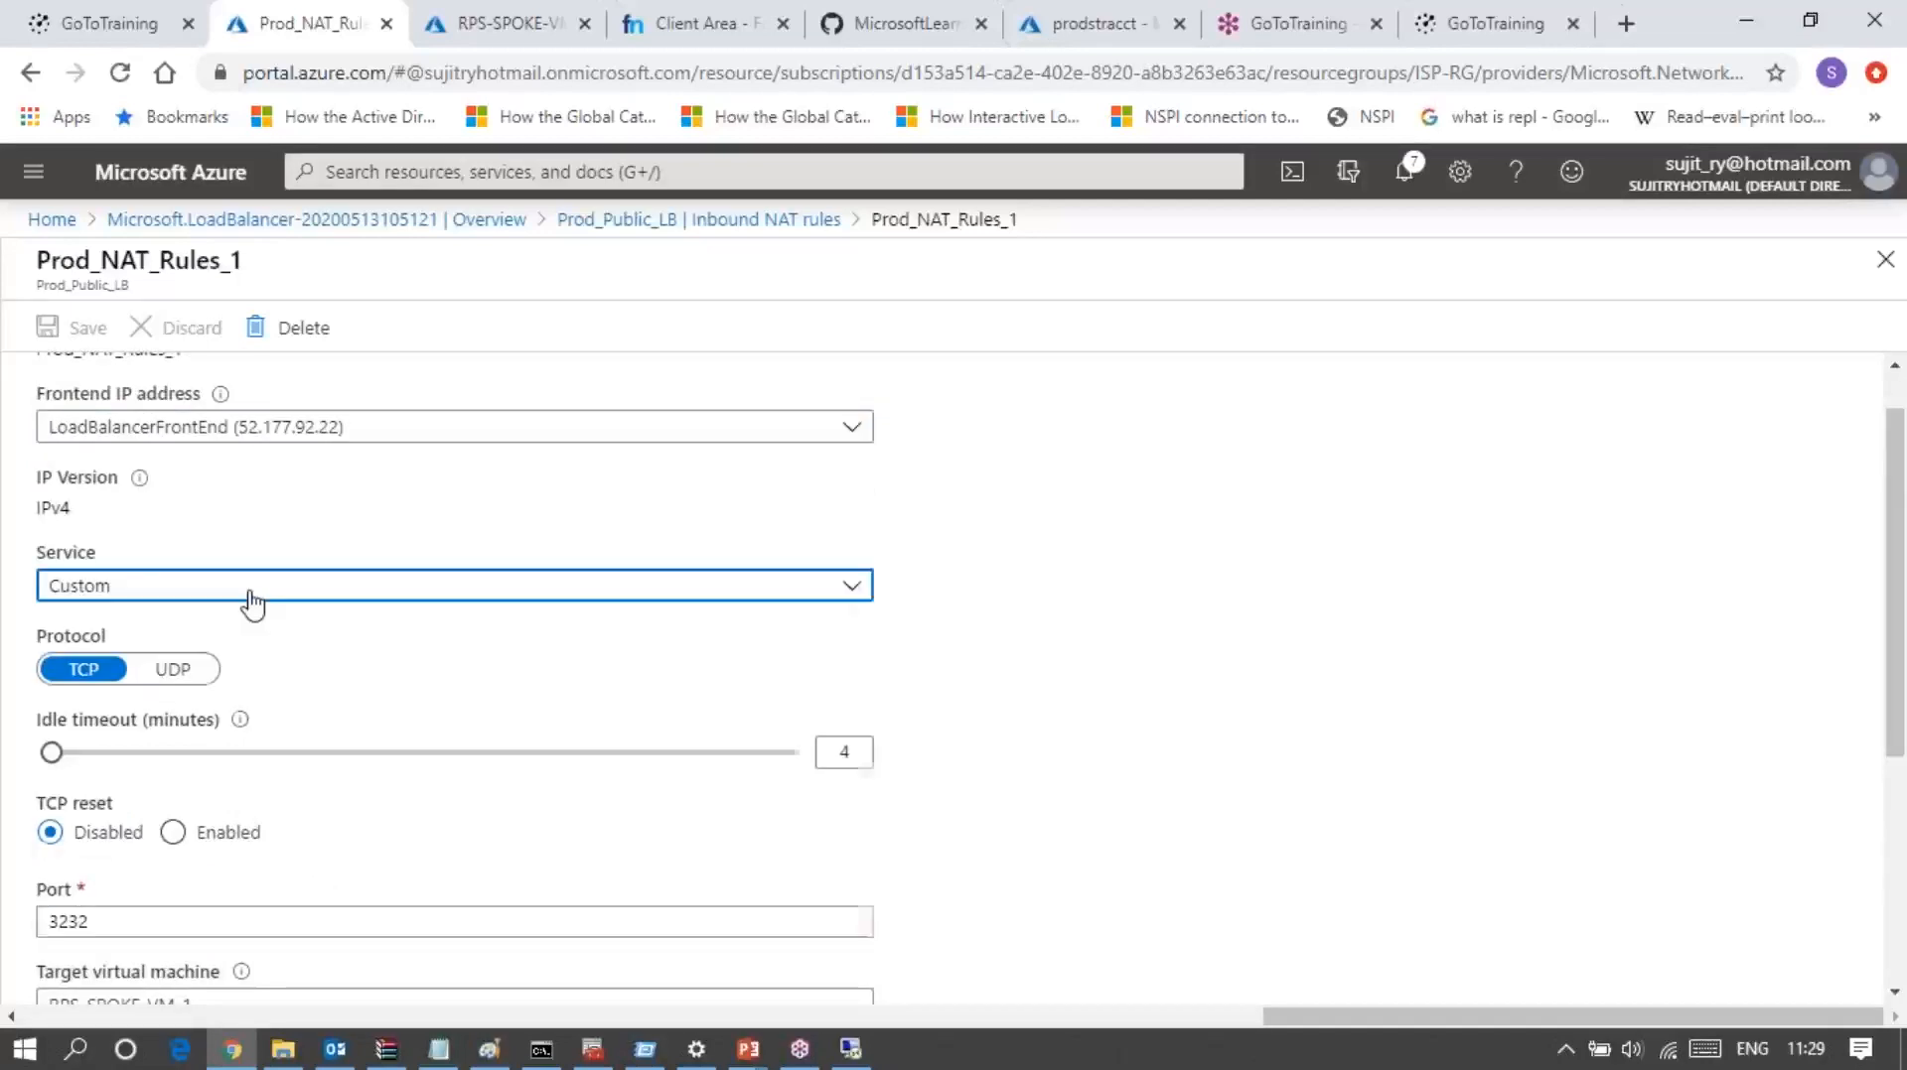
left_click(250, 602)
left_click(244, 603)
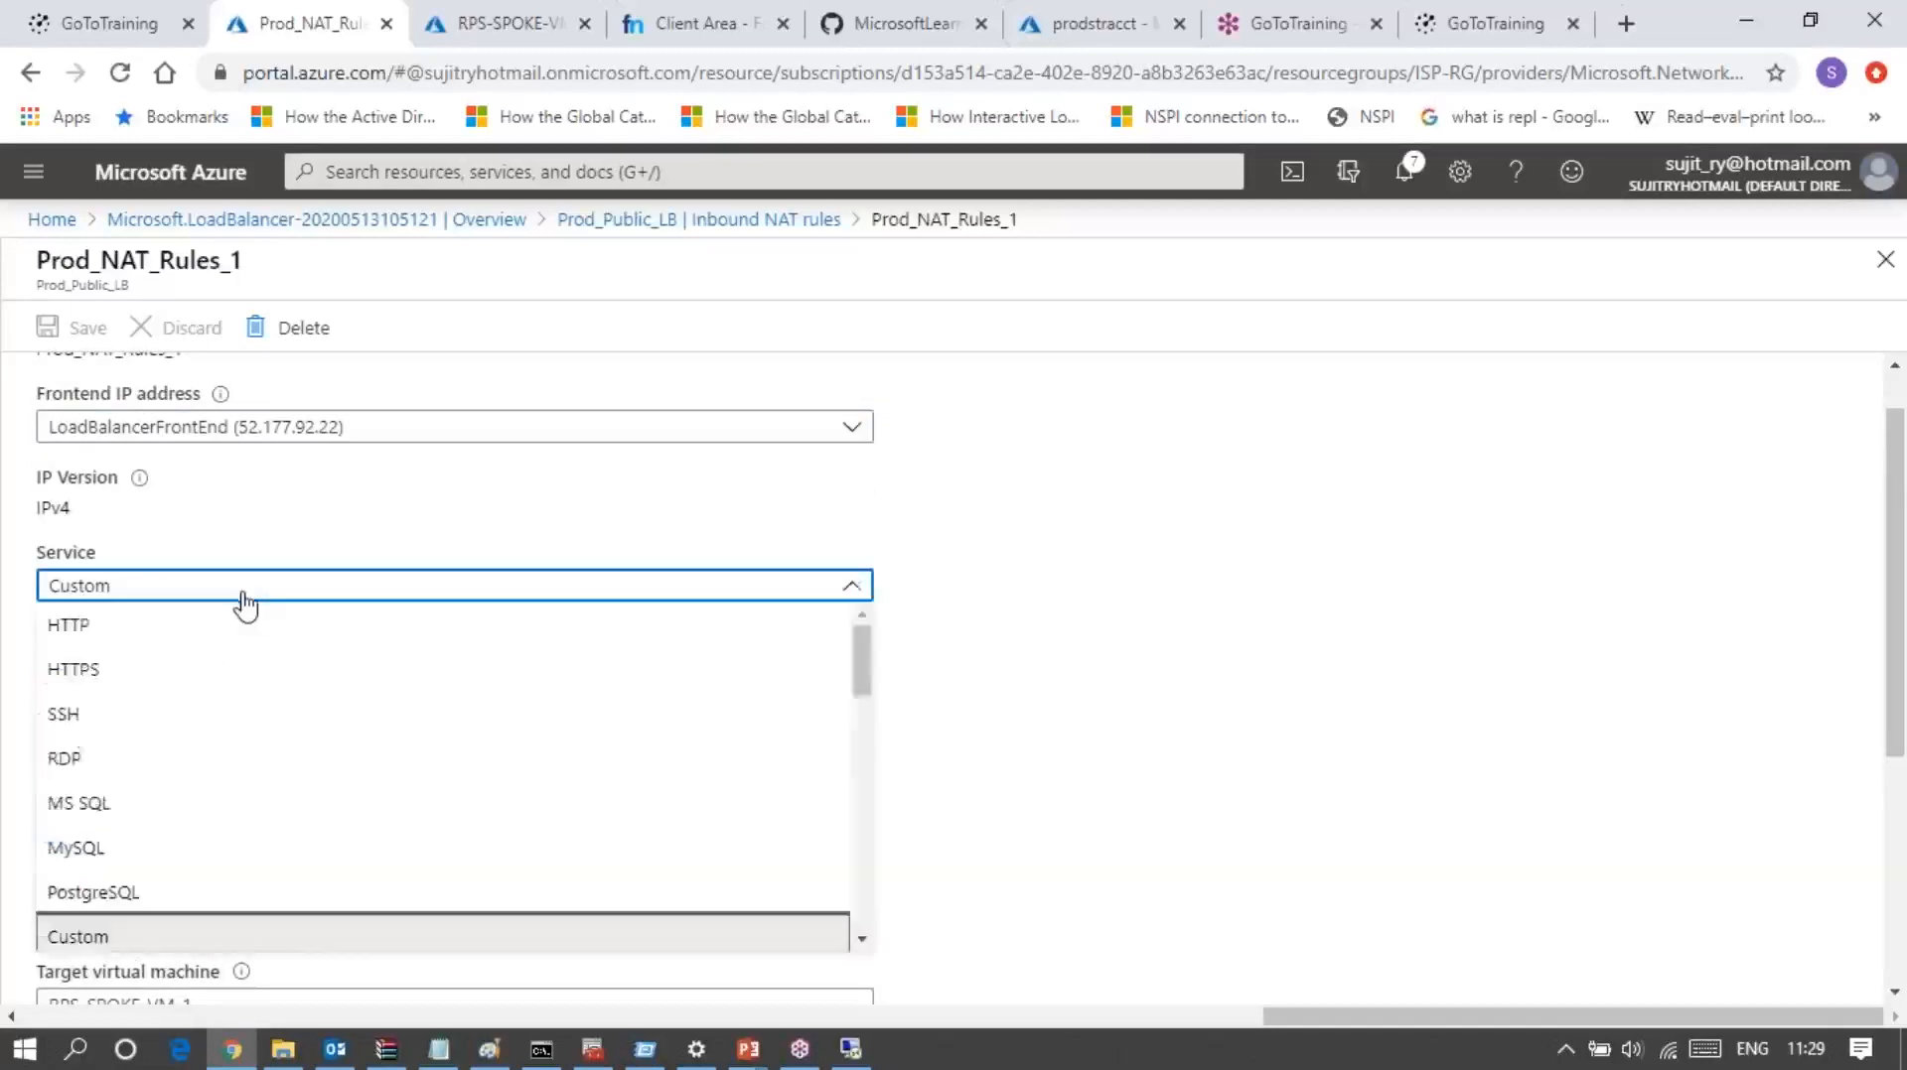
left_click(66, 763)
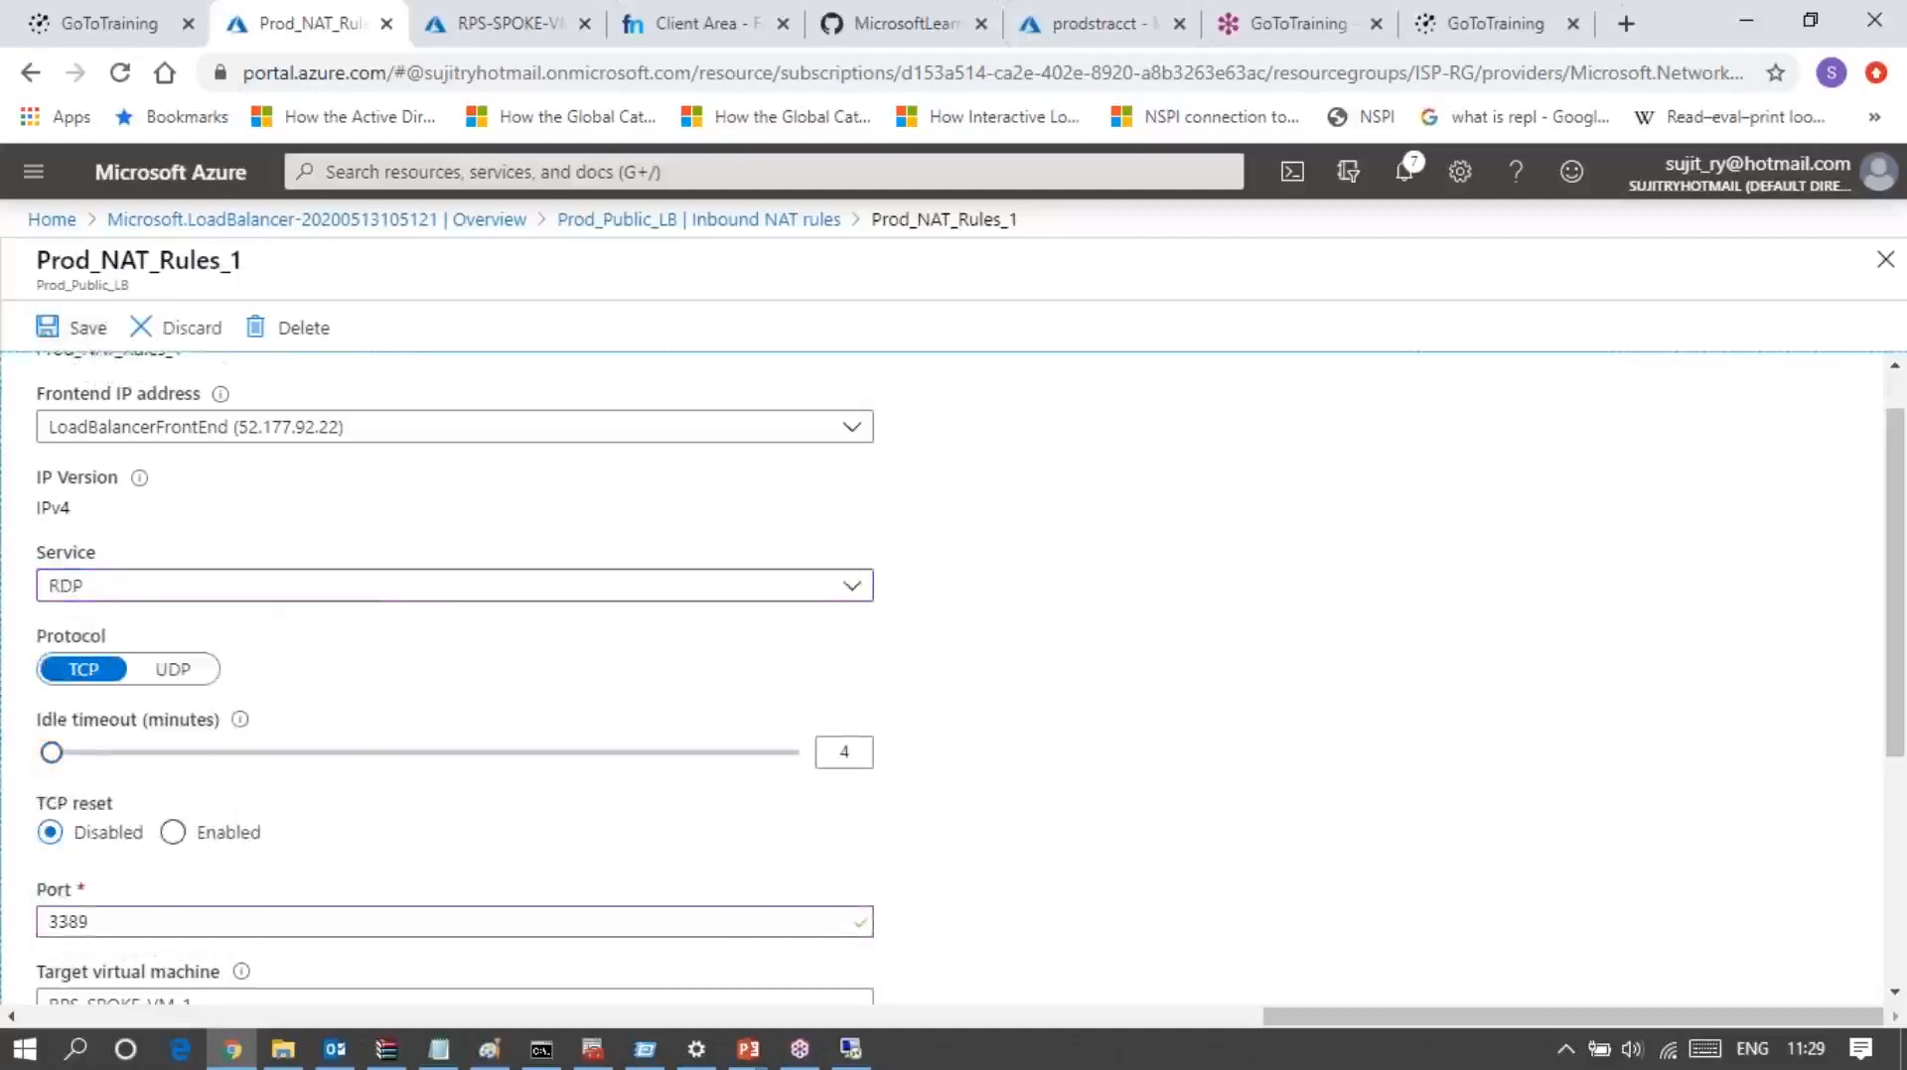
Step: Set the frontend port of Prod_NAT_Rules_1 to 33891 and save the NAT rule
scroll(457, 675, "down", 3)
scroll(457, 676, "down", 1)
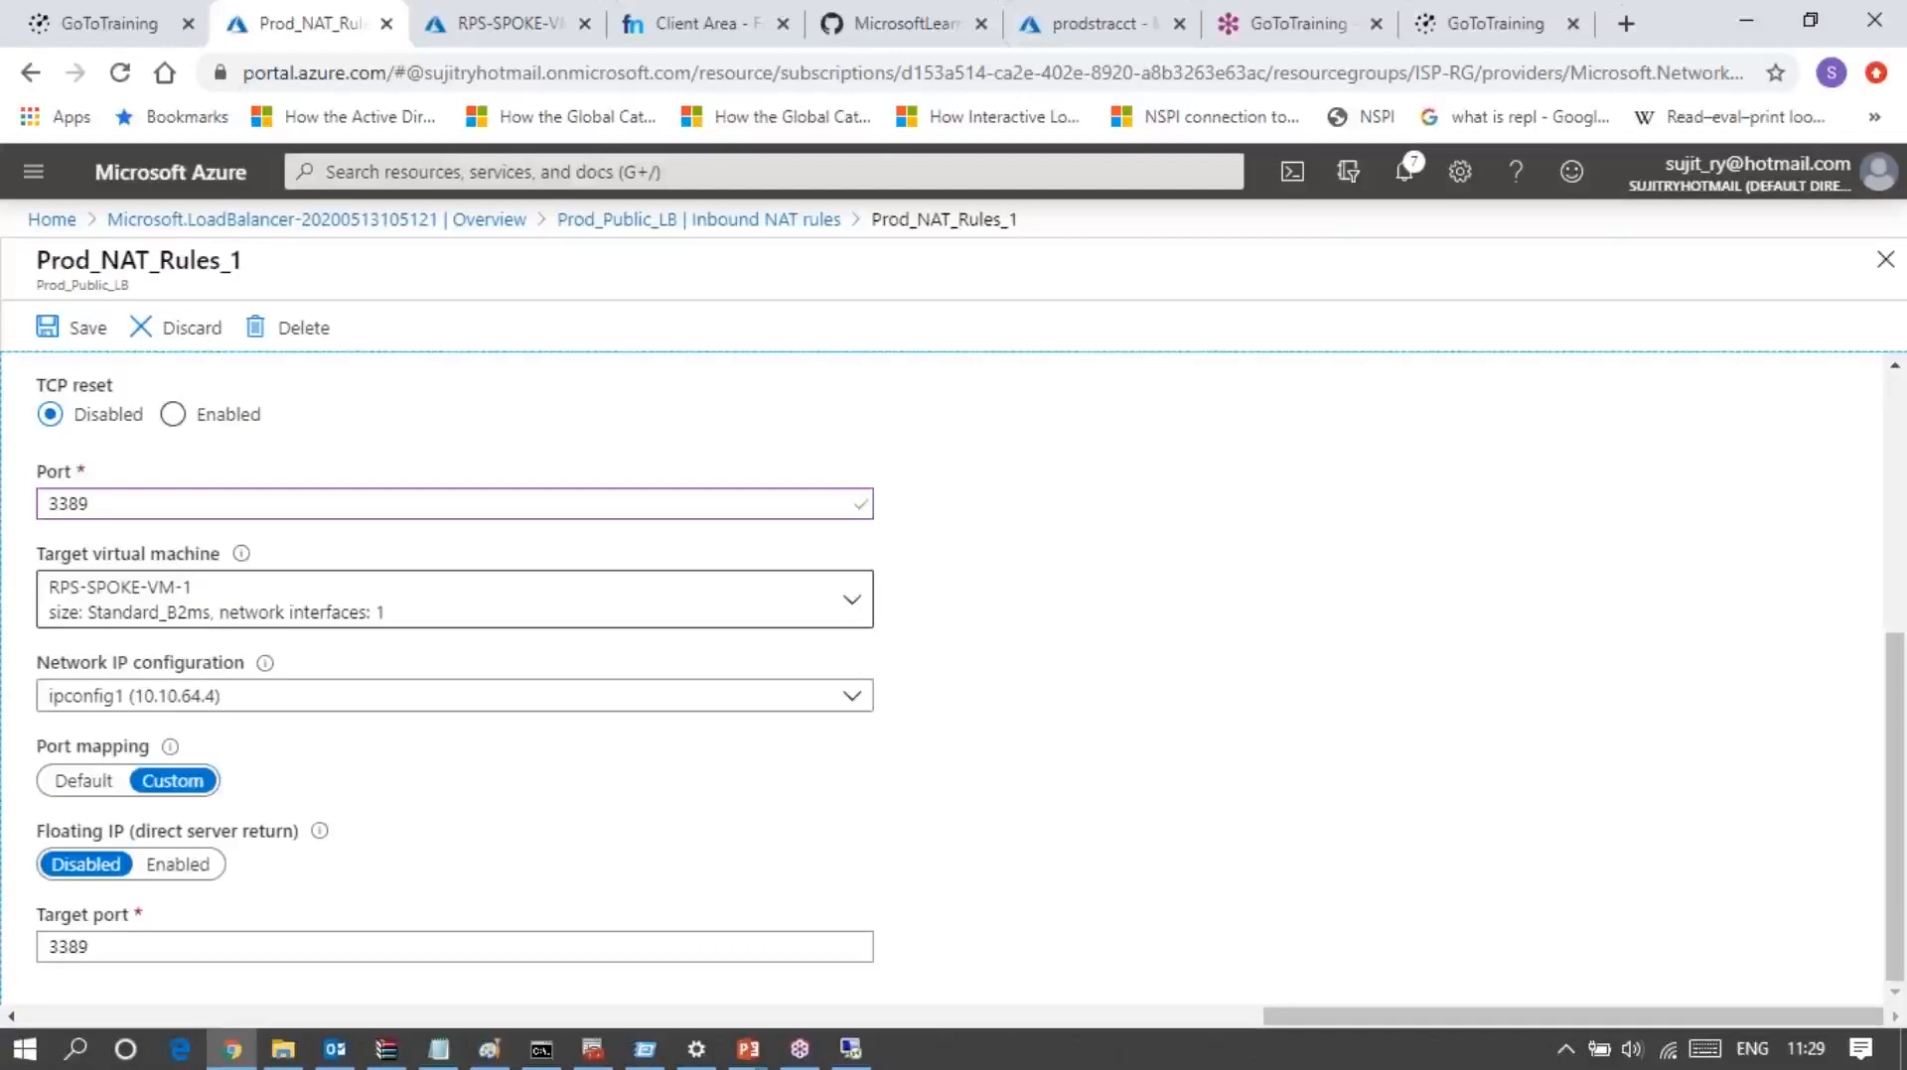
double_click(141, 505)
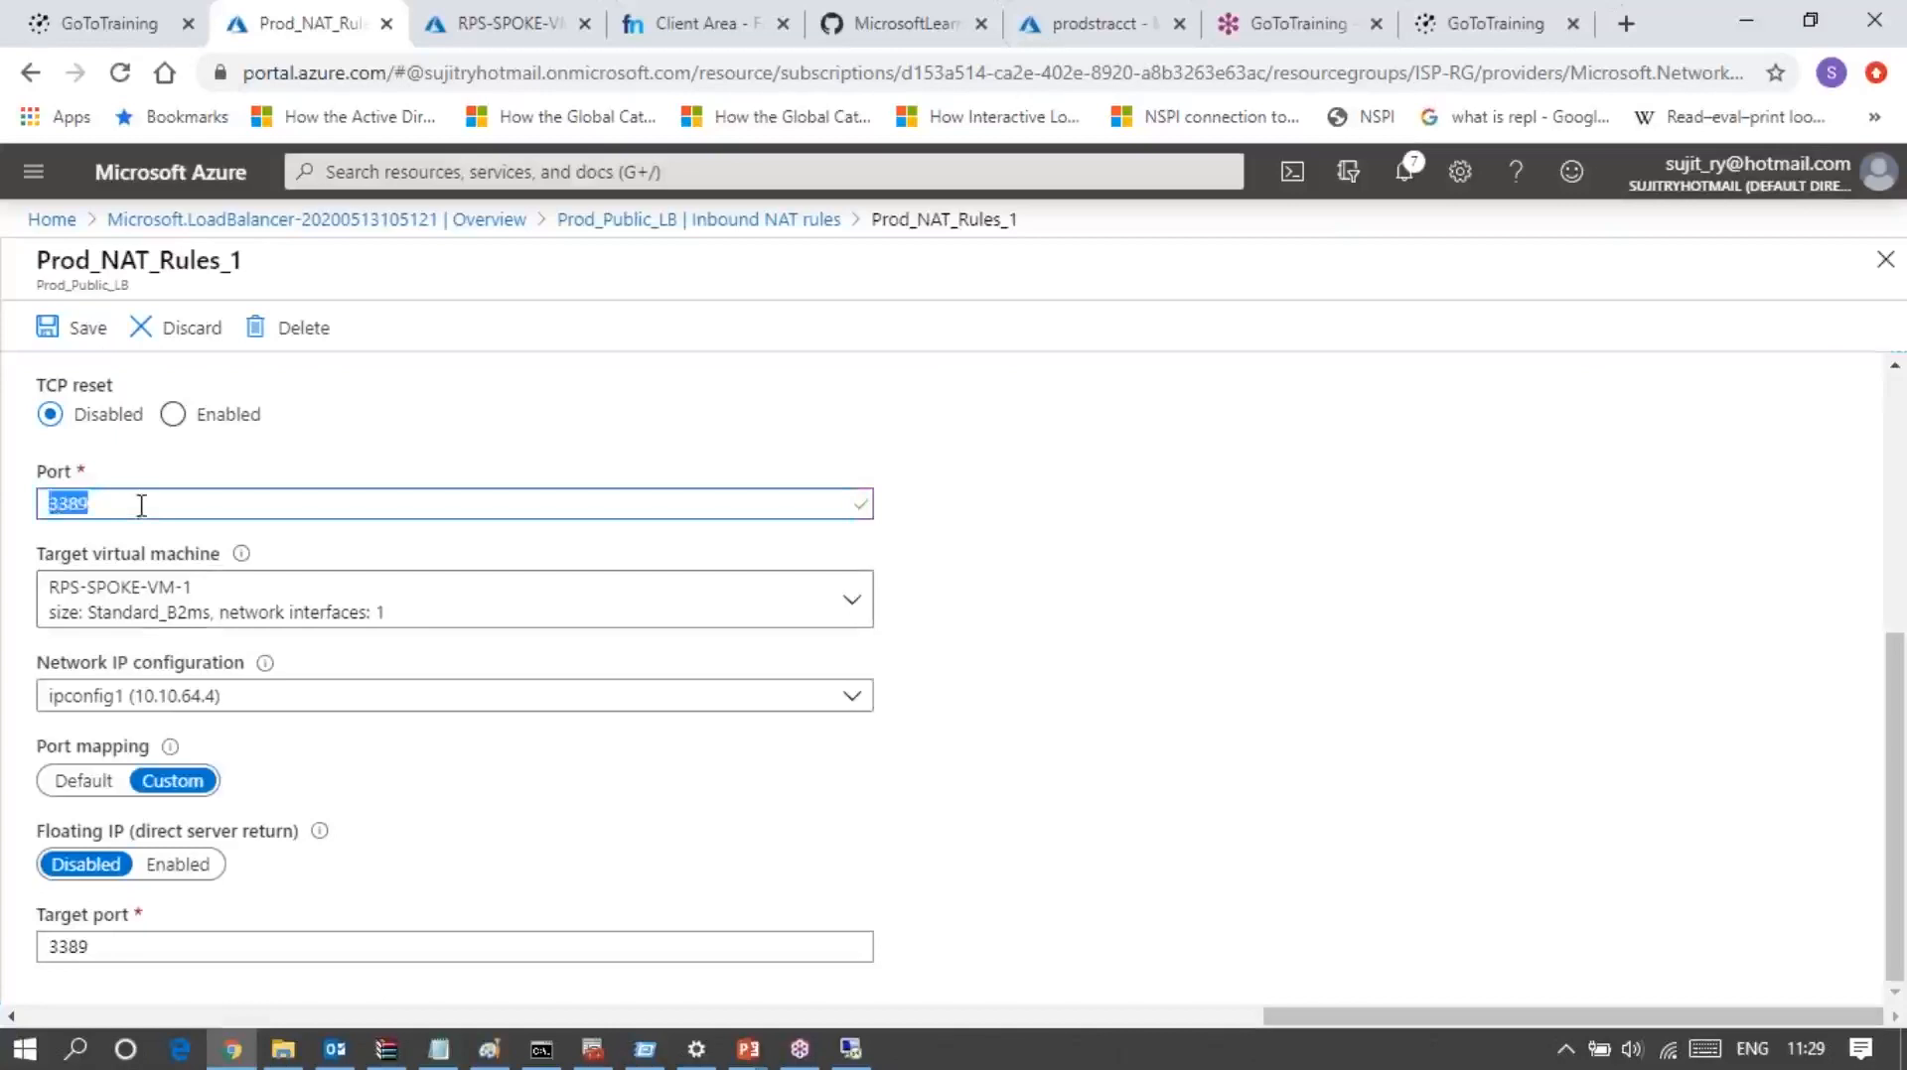
left_click(141, 506)
type("1")
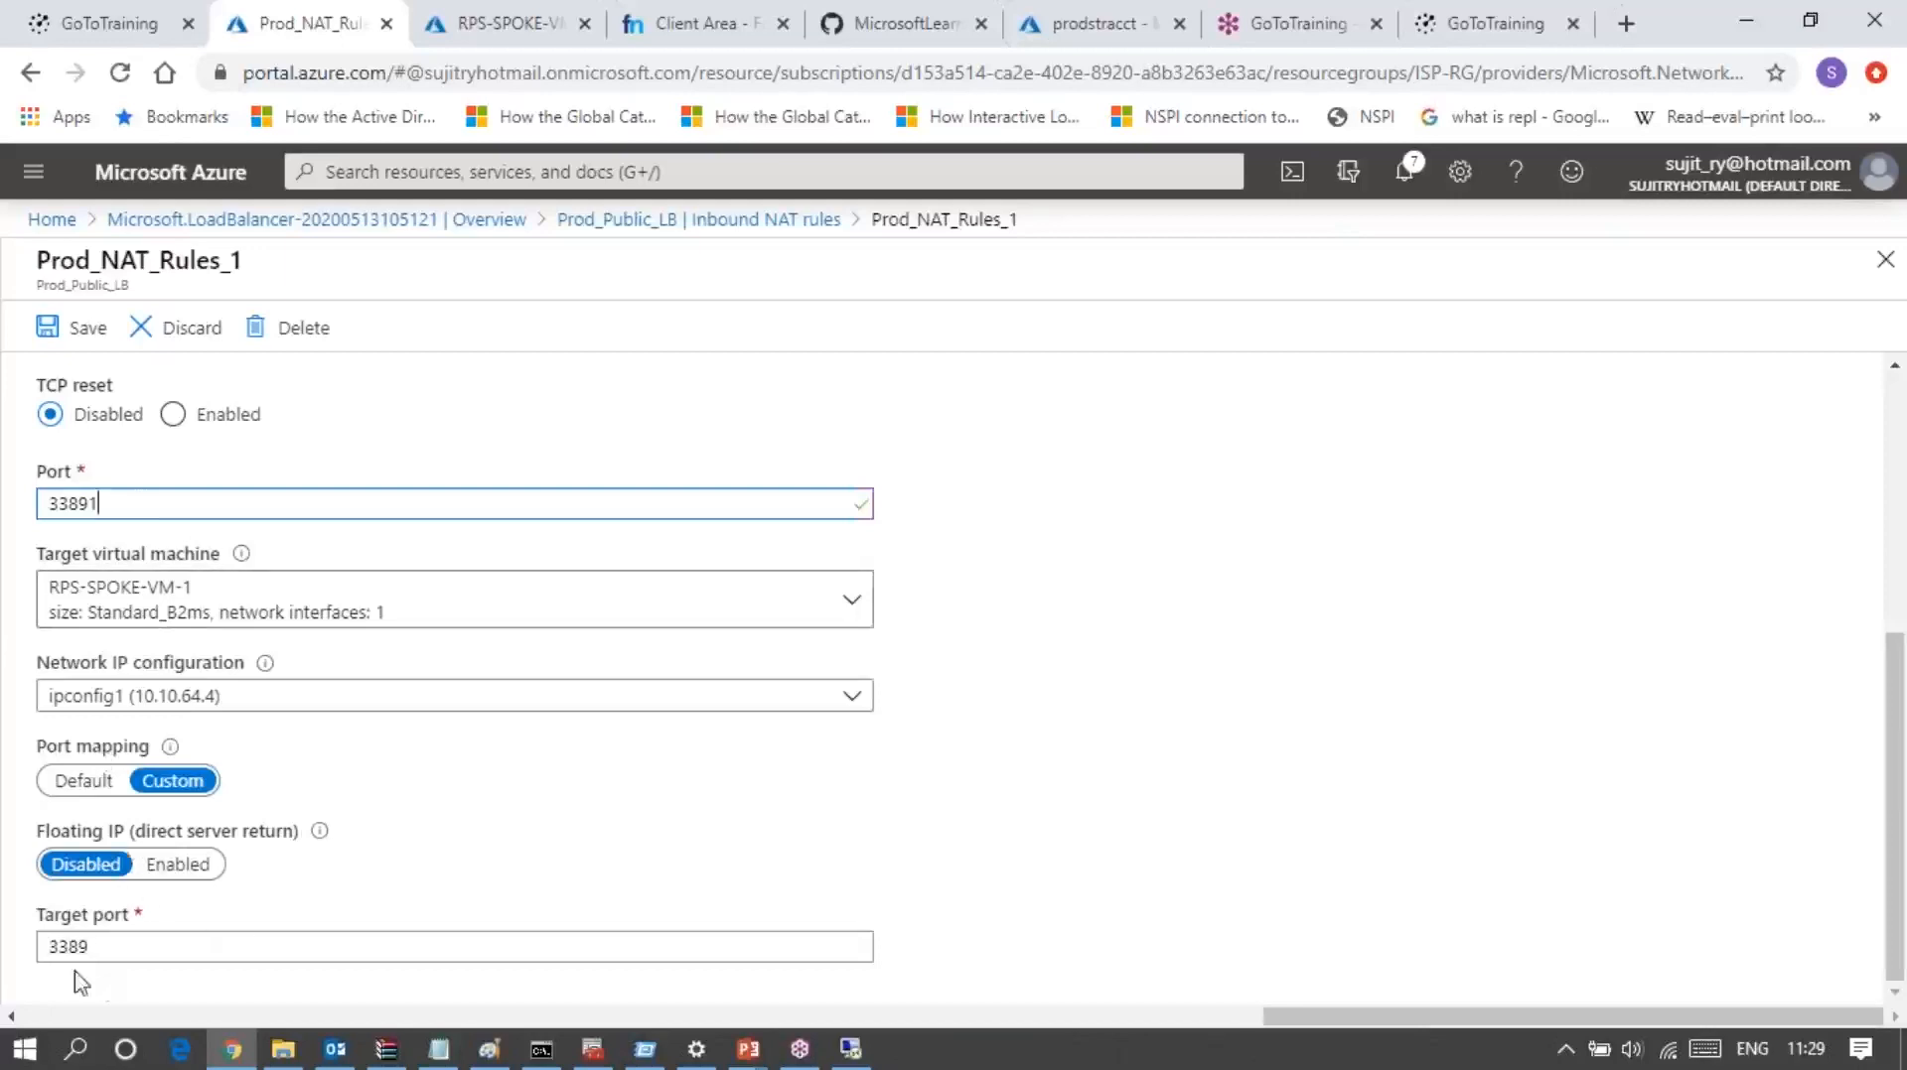
scroll(241, 832, "up", 3)
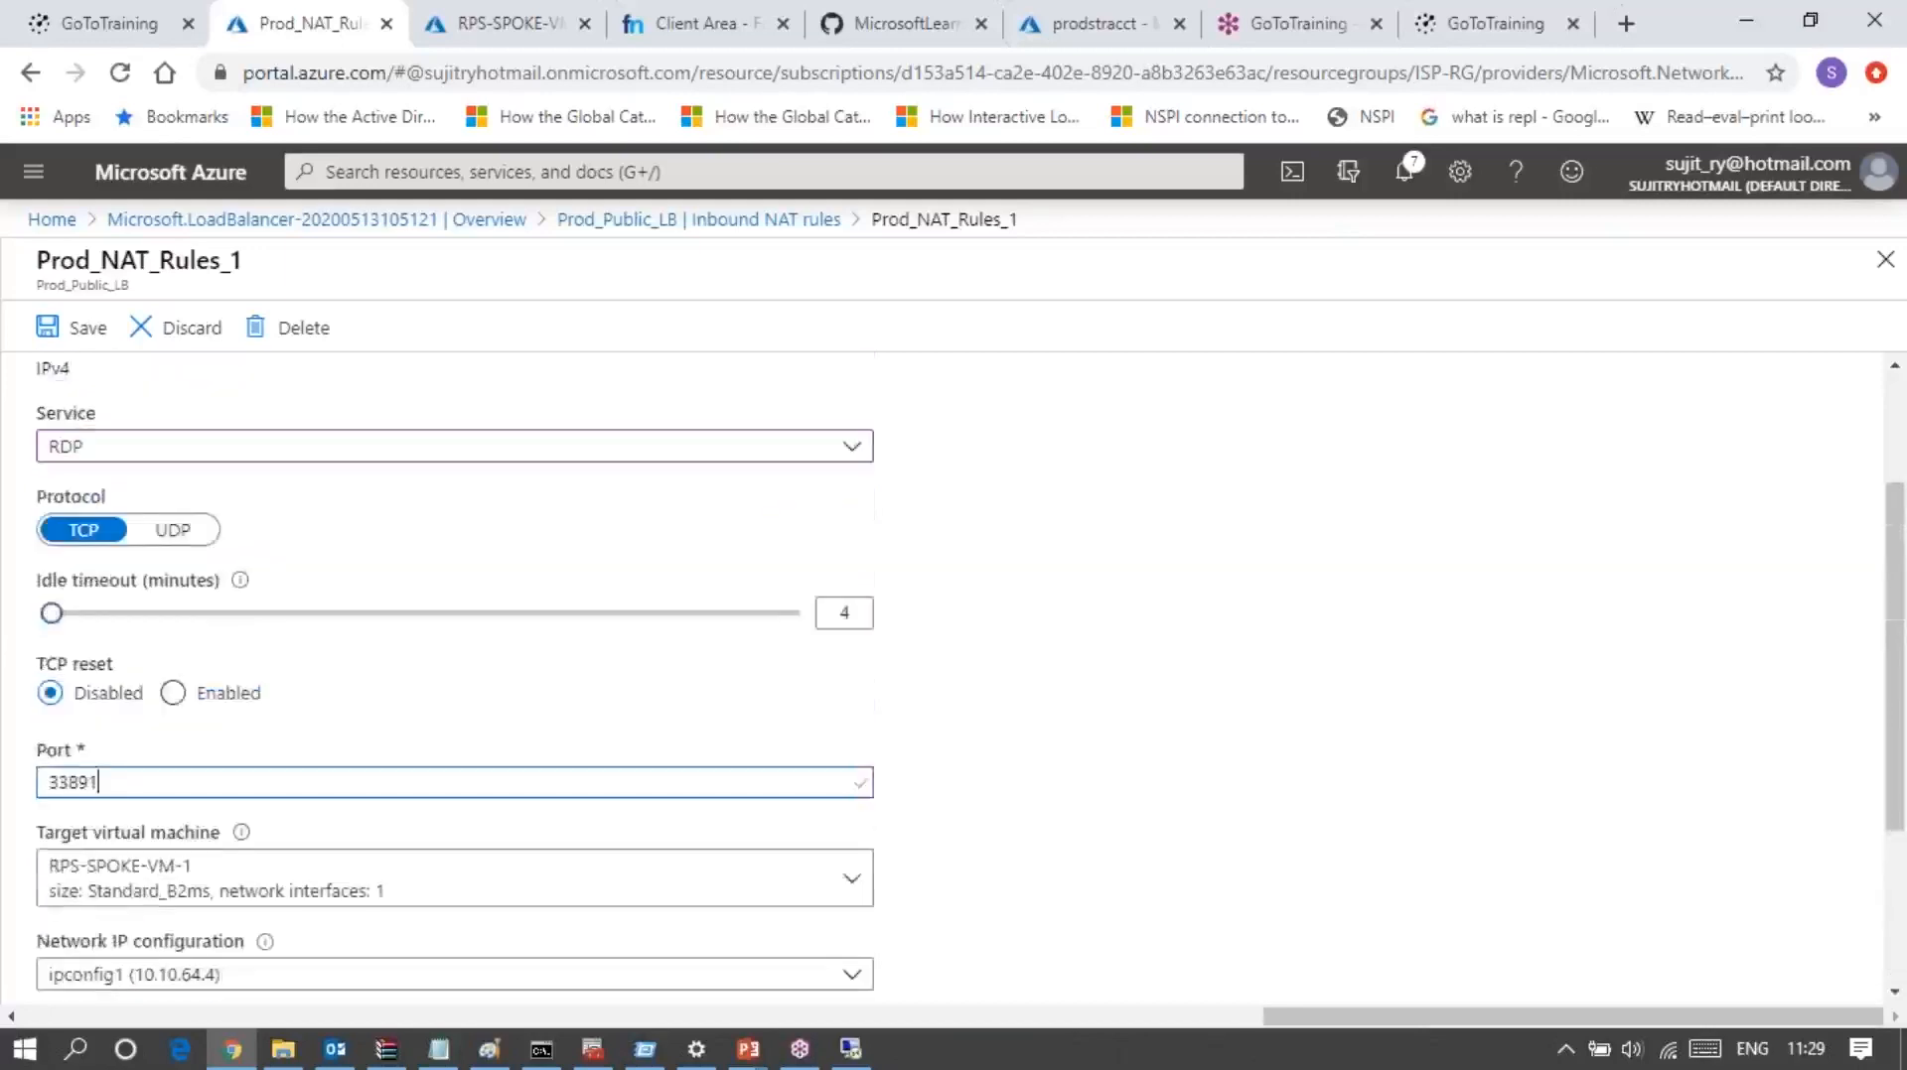
scroll(88, 643, "up", 2)
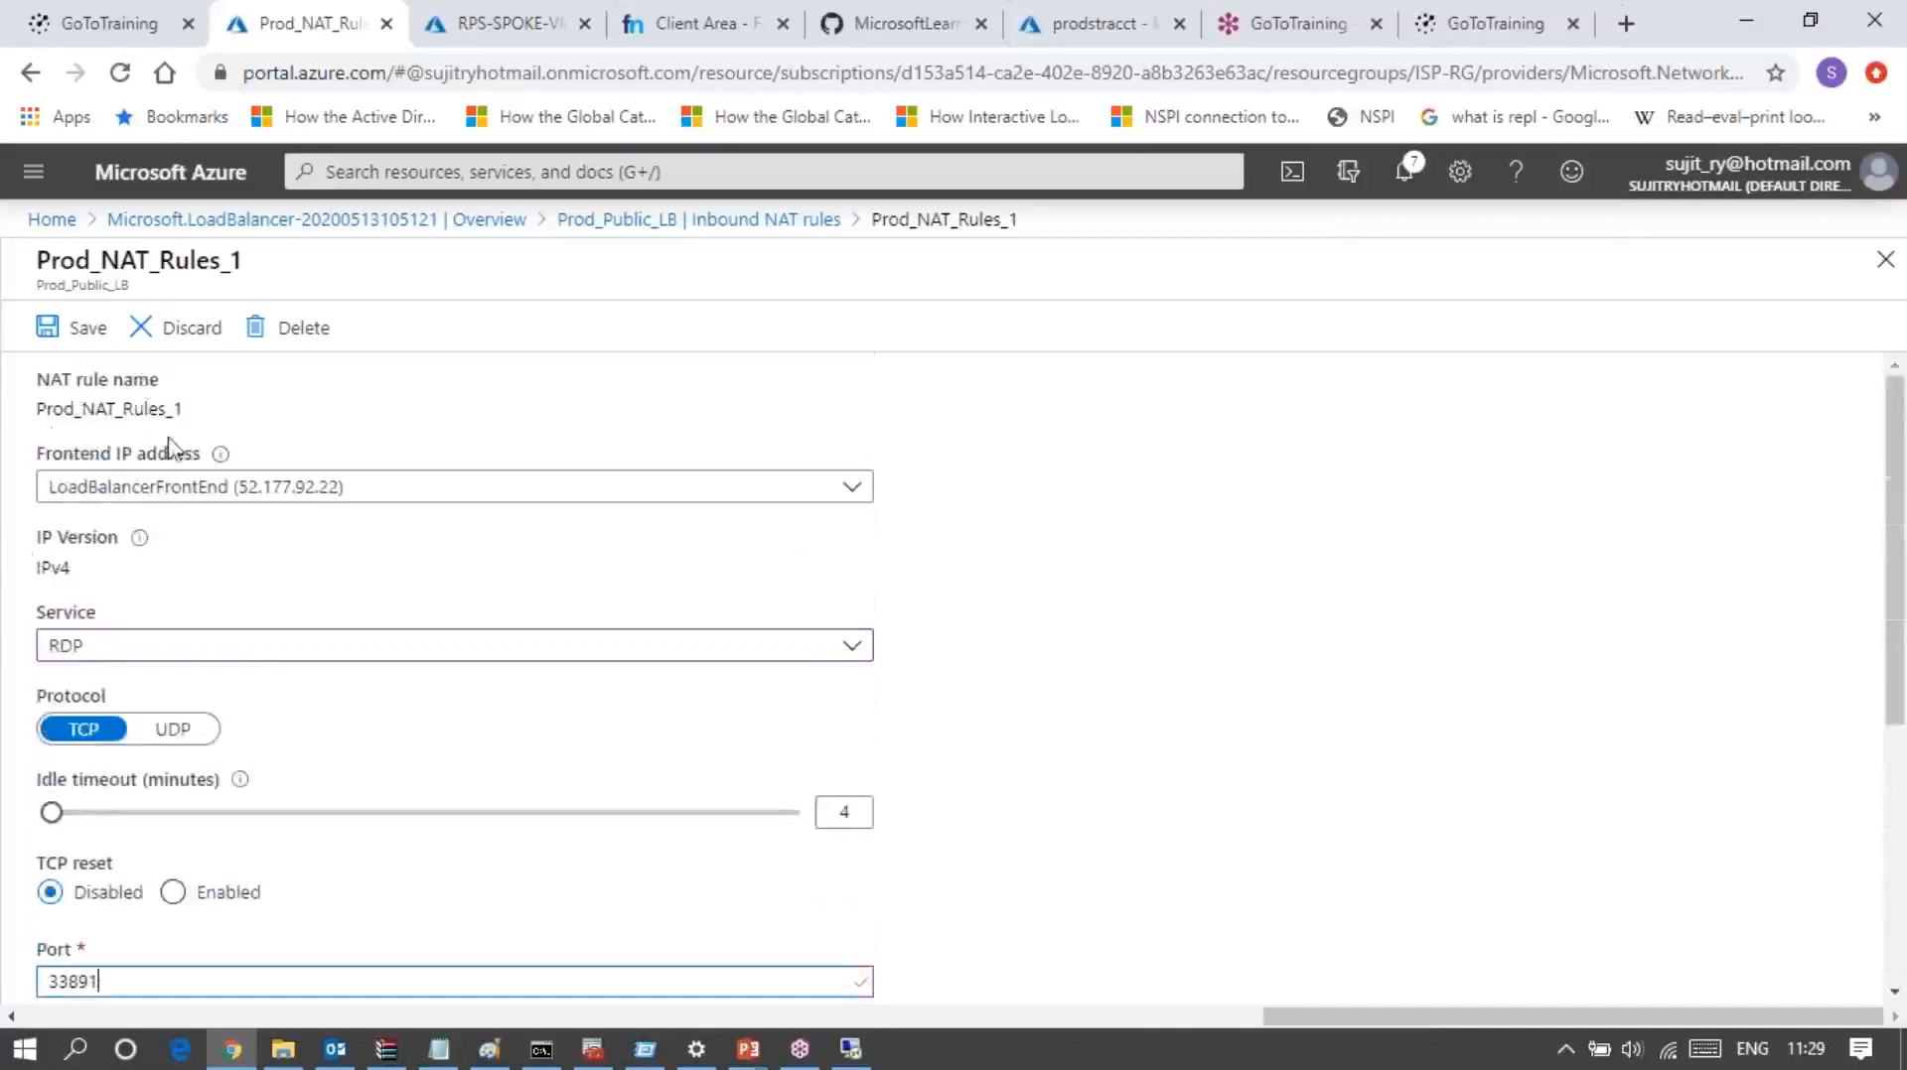
left_click(102, 338)
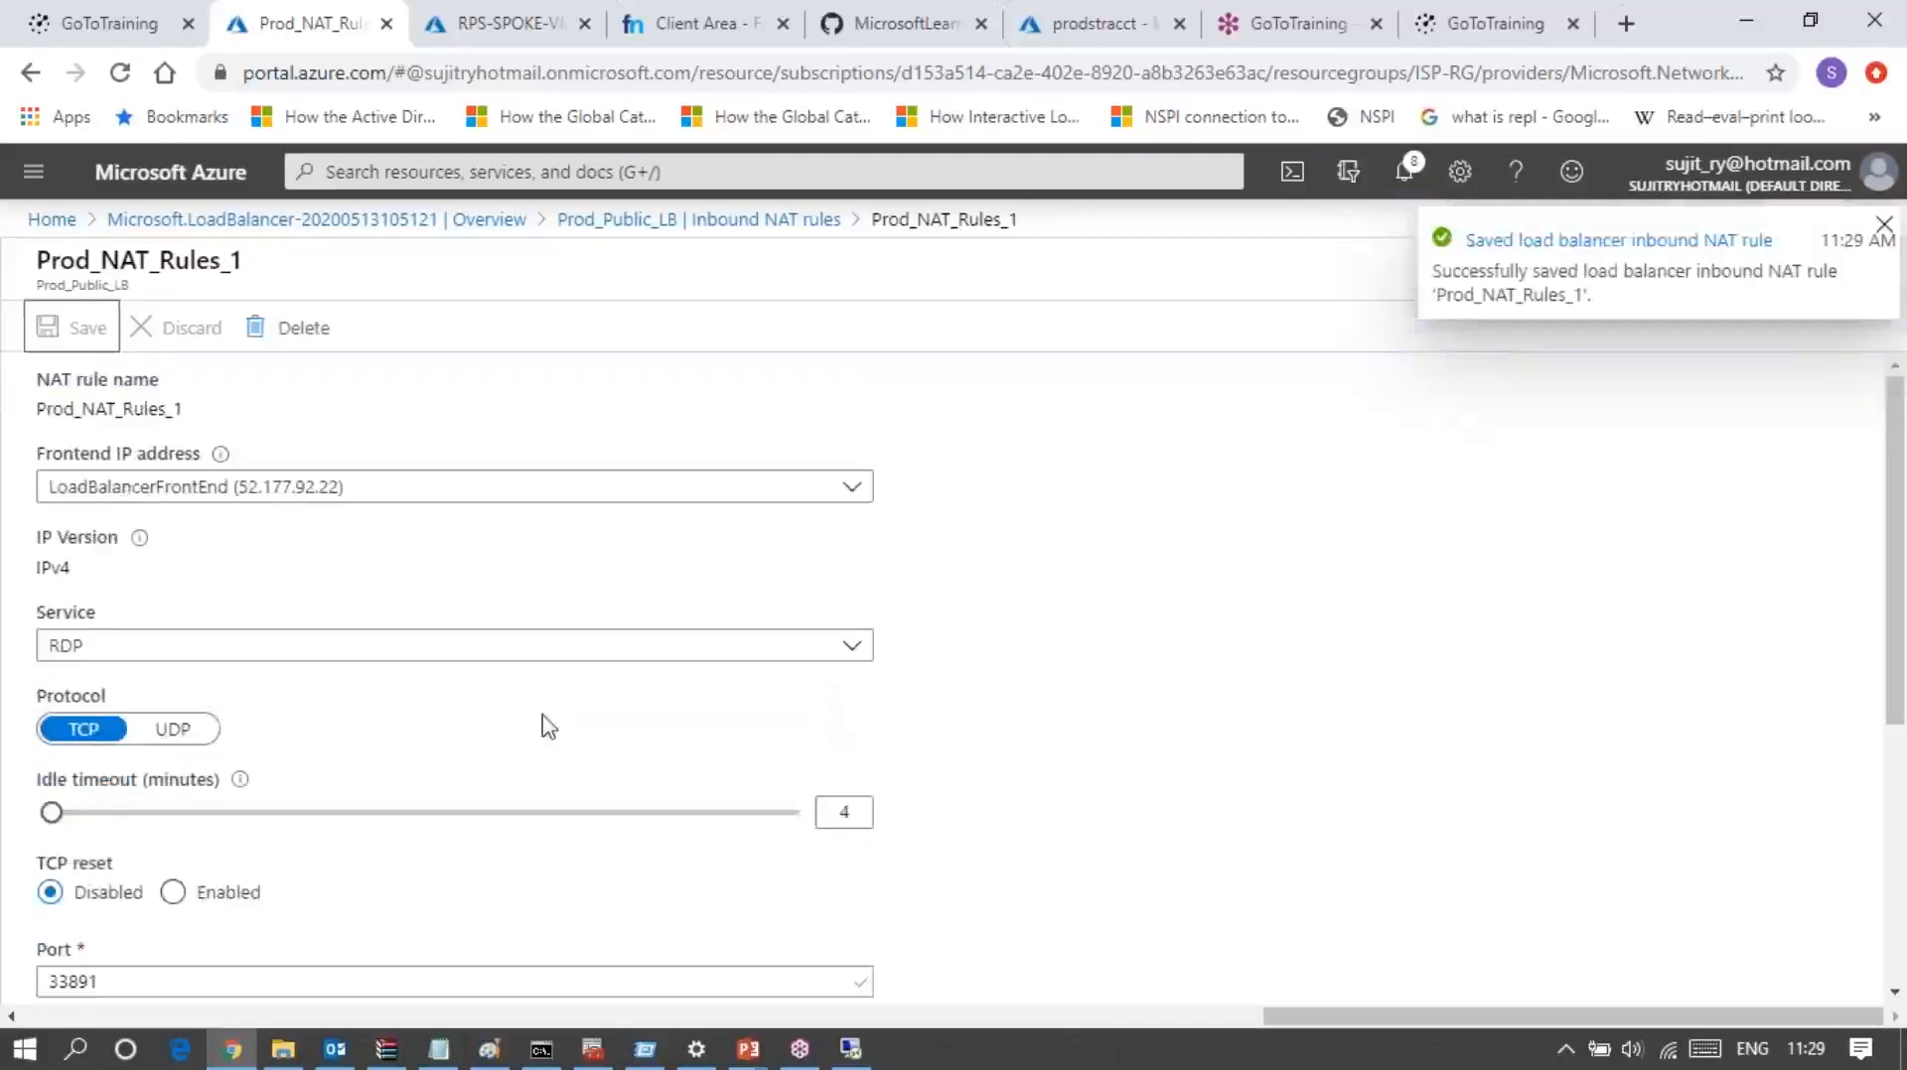
Step: Cancel the pending Remote Desktop credentials prompt and start a connection to 52.177.92.22:33891
scroll(544, 726, "down", 5)
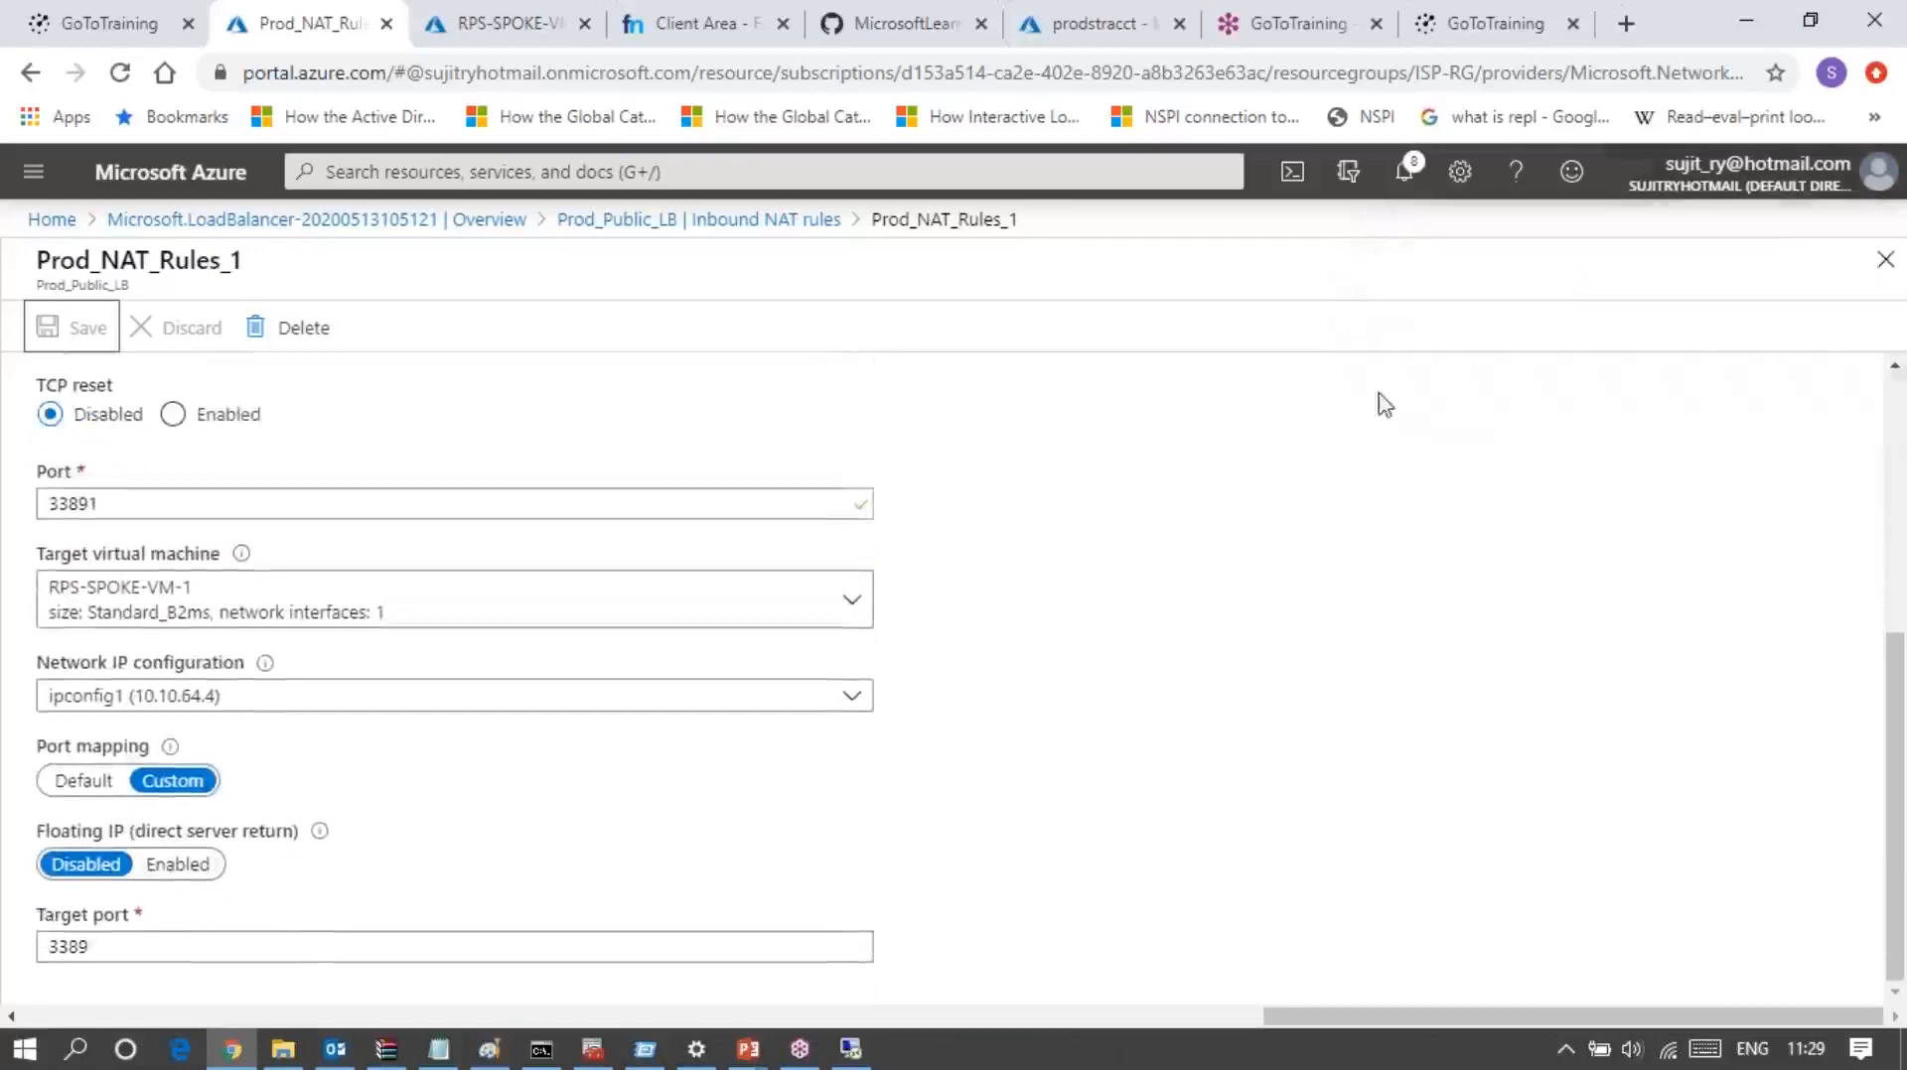
left_click(840, 1061)
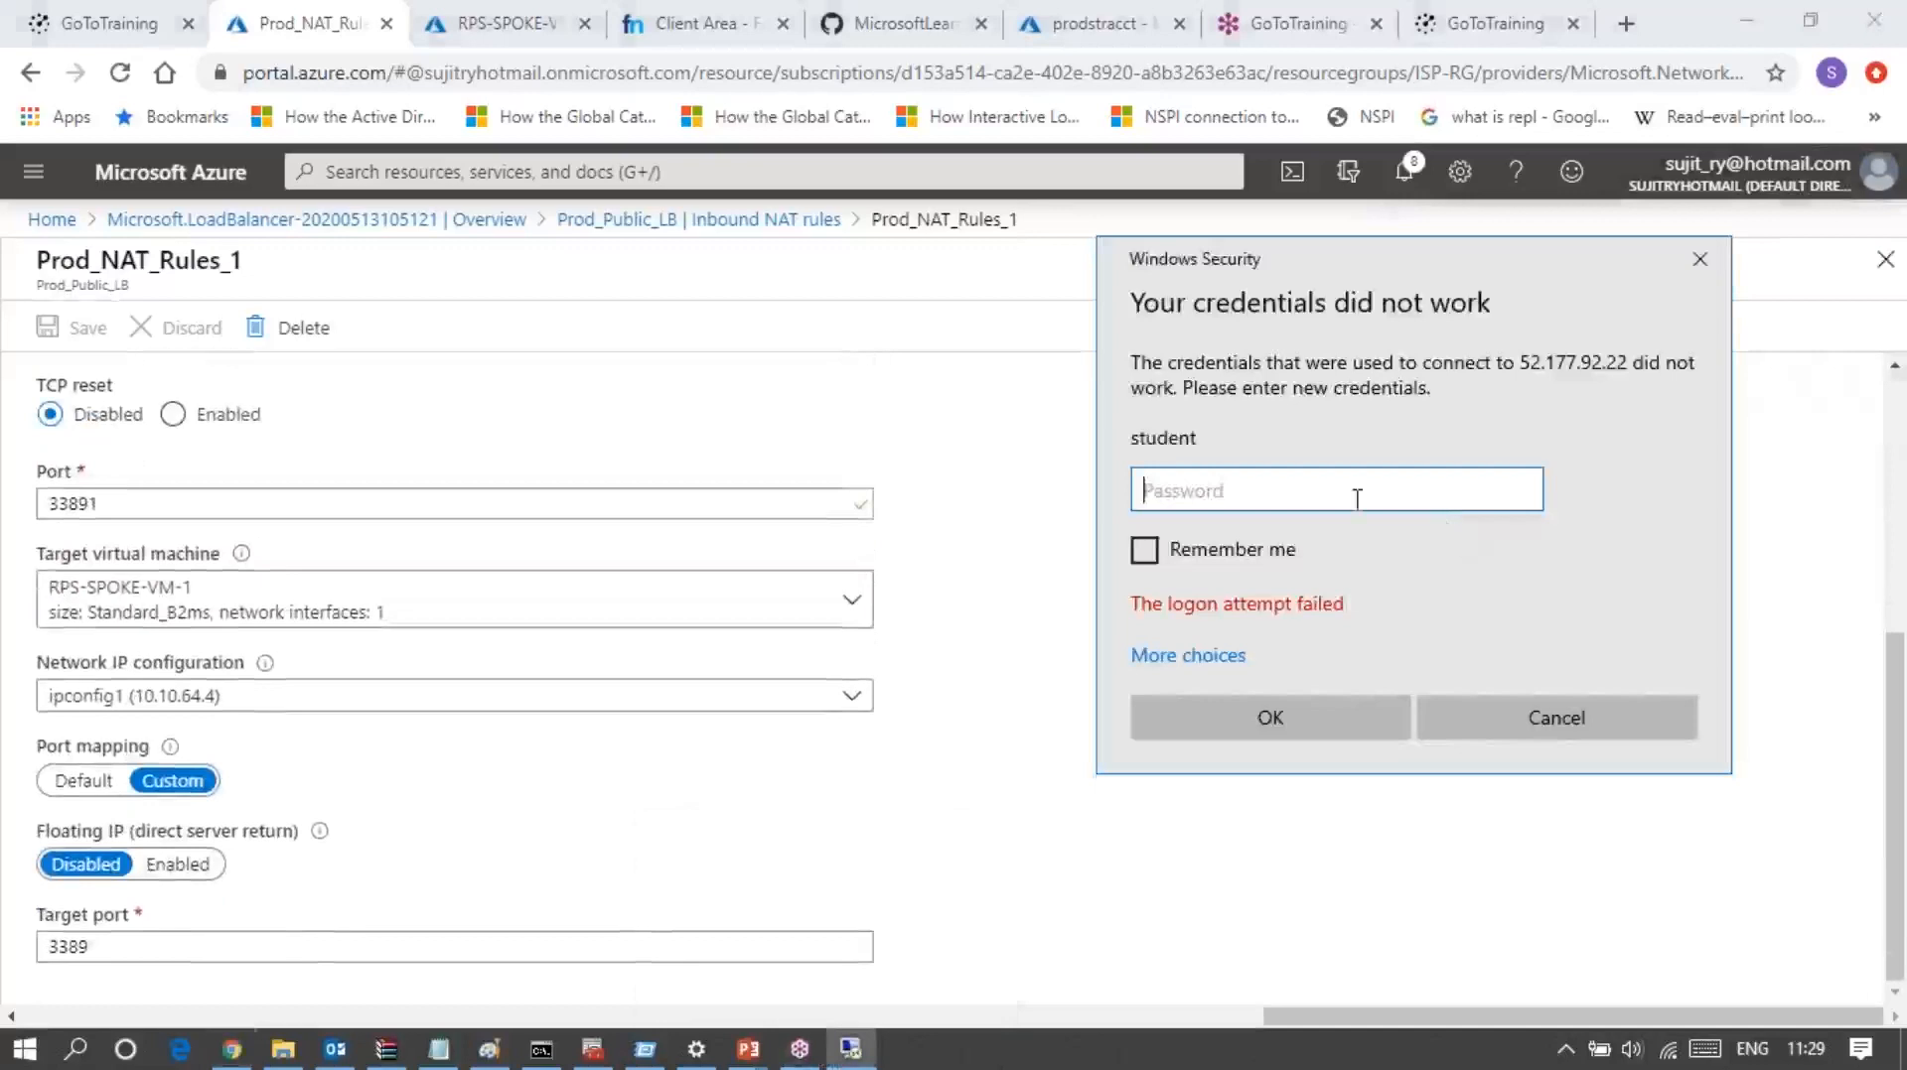
left_click(1529, 726)
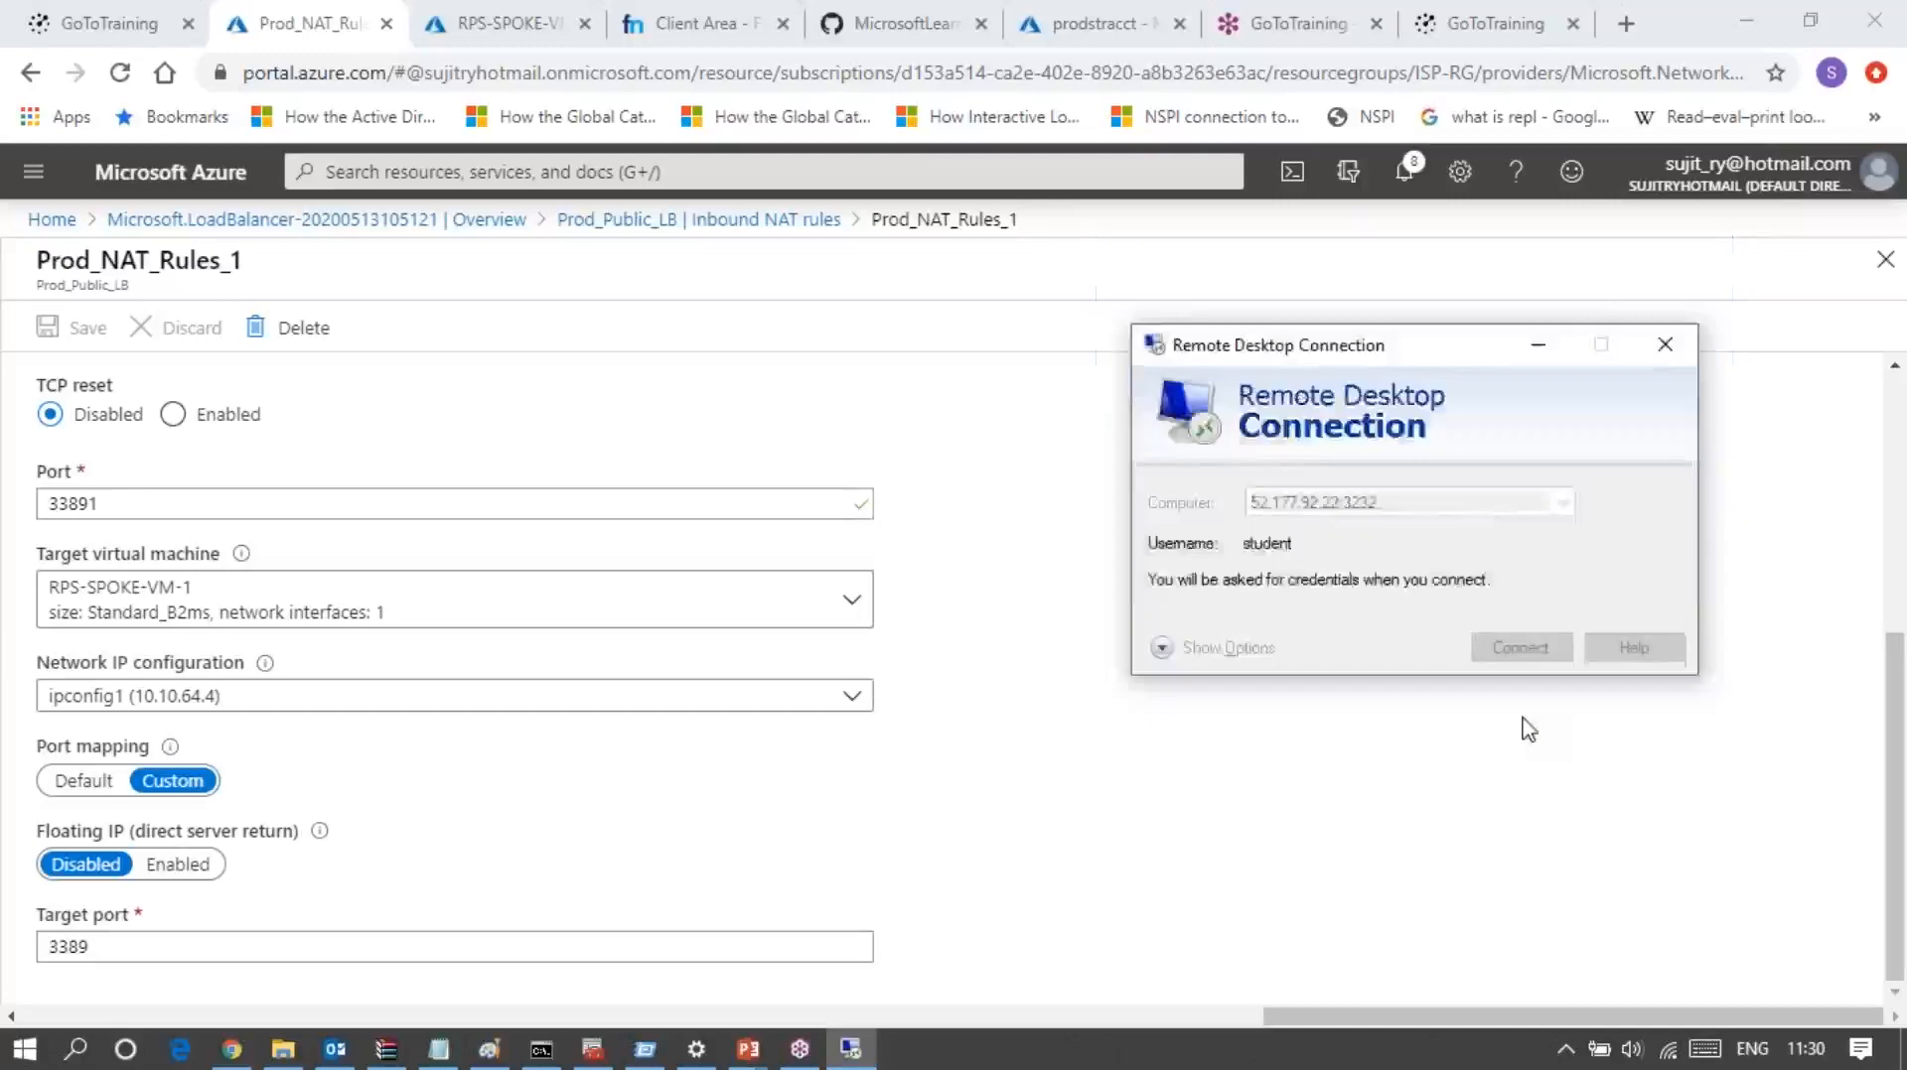
double_click(1424, 504)
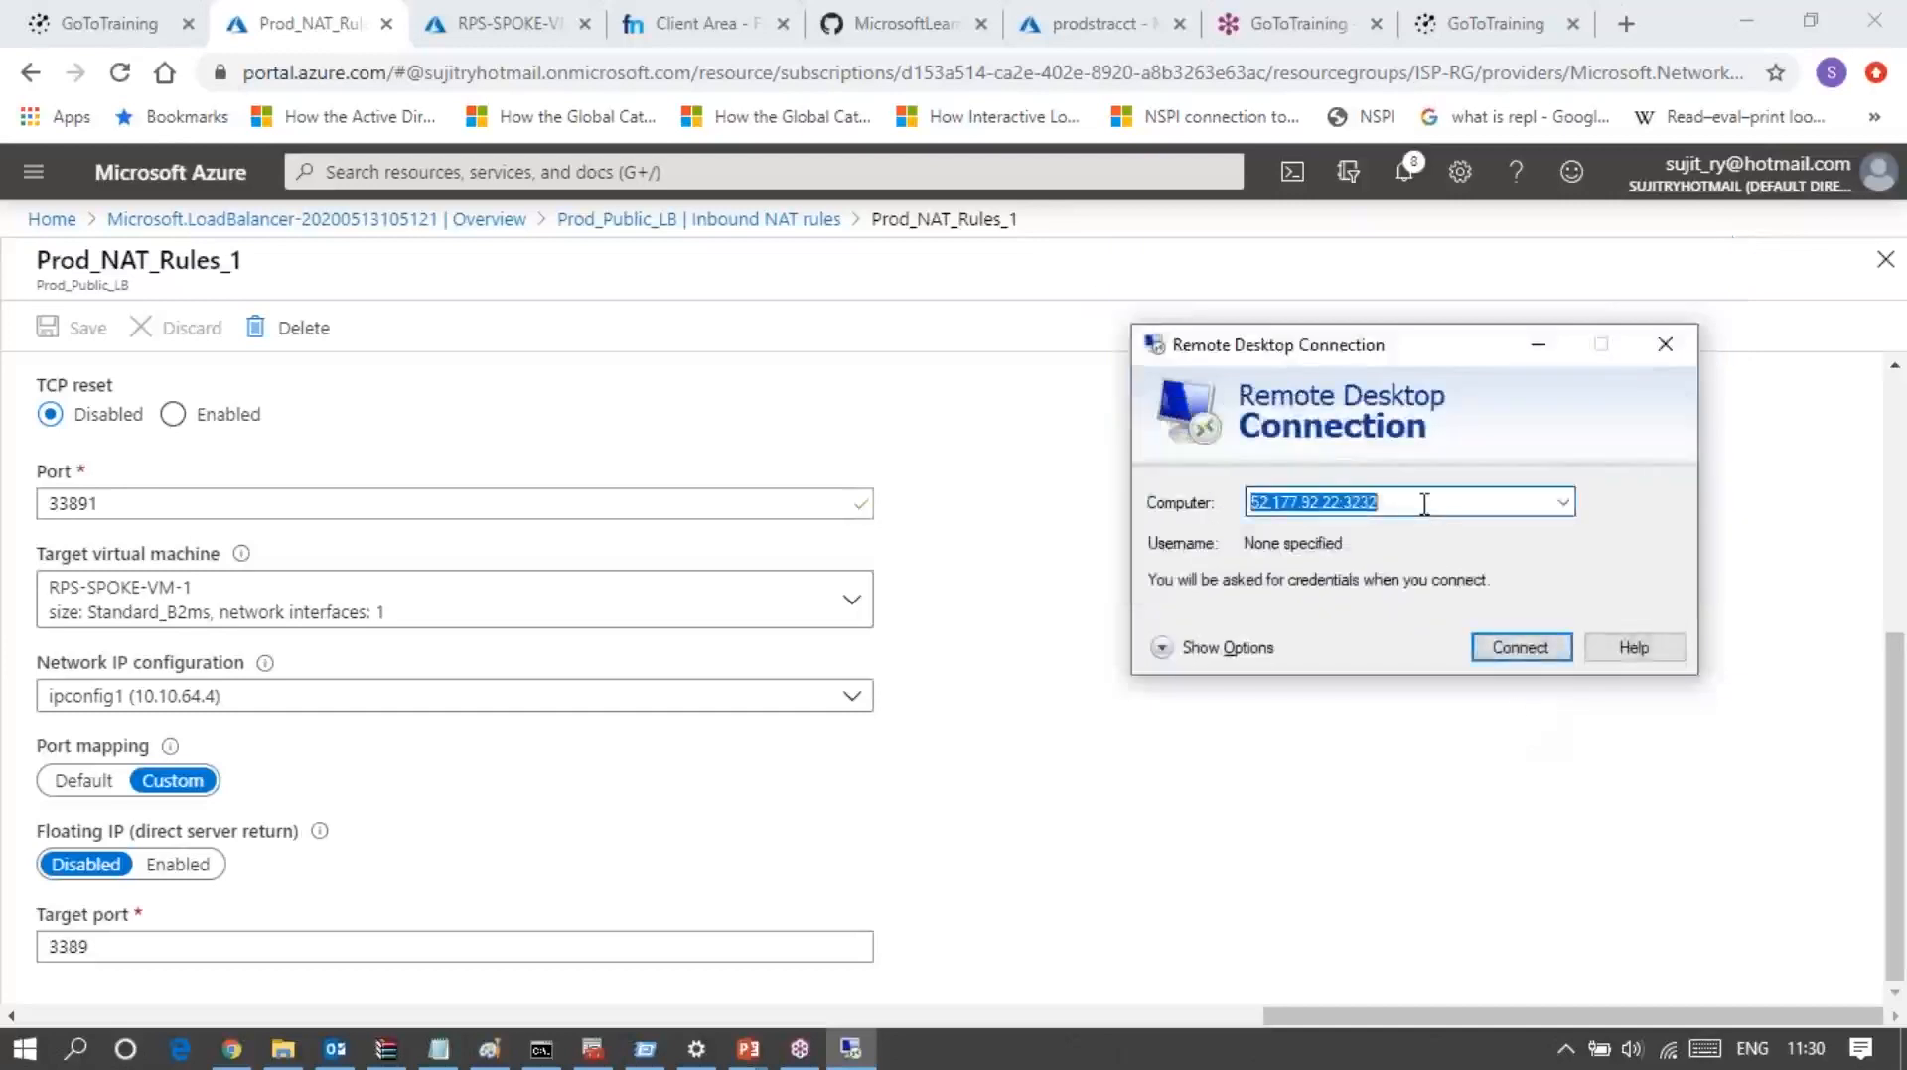
left_click(1424, 503)
key("BackSpace")
key("BackSpace")
key("BackSpace")
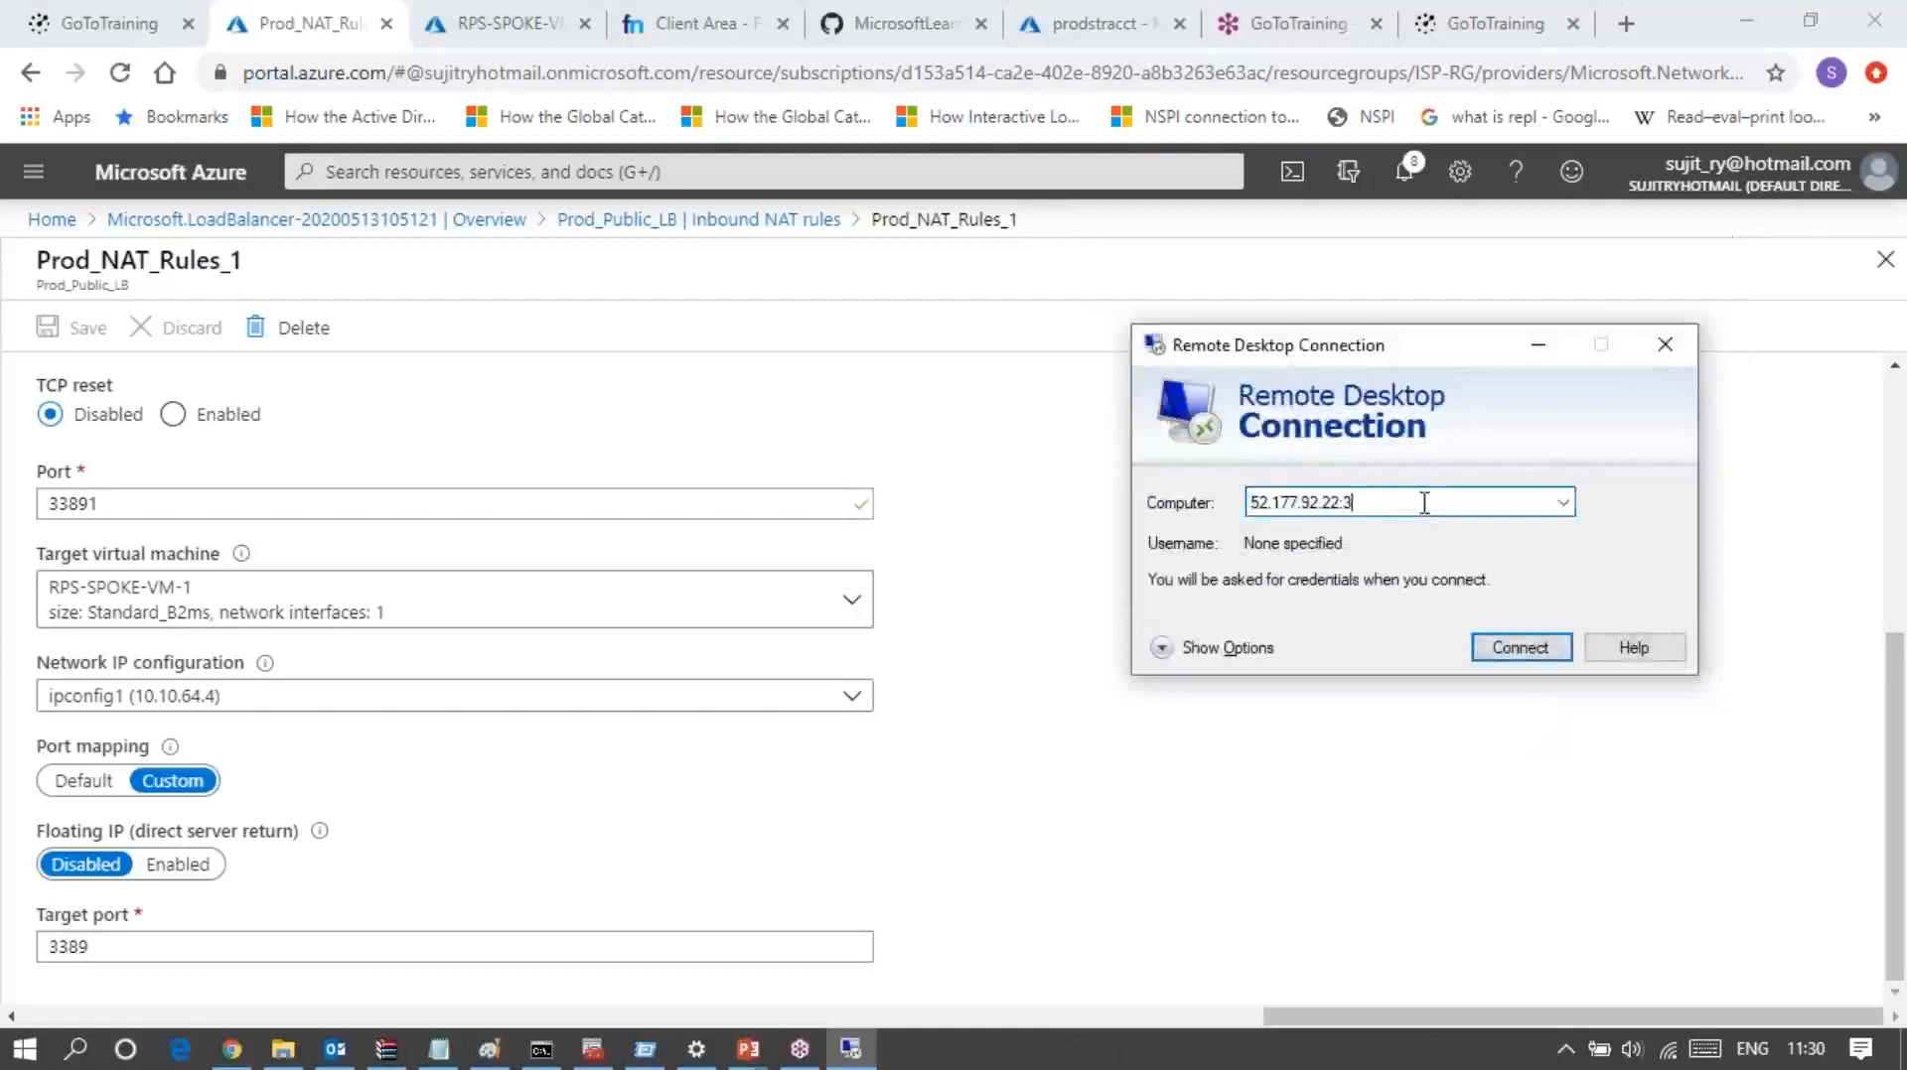
type("3891")
left_click(1507, 651)
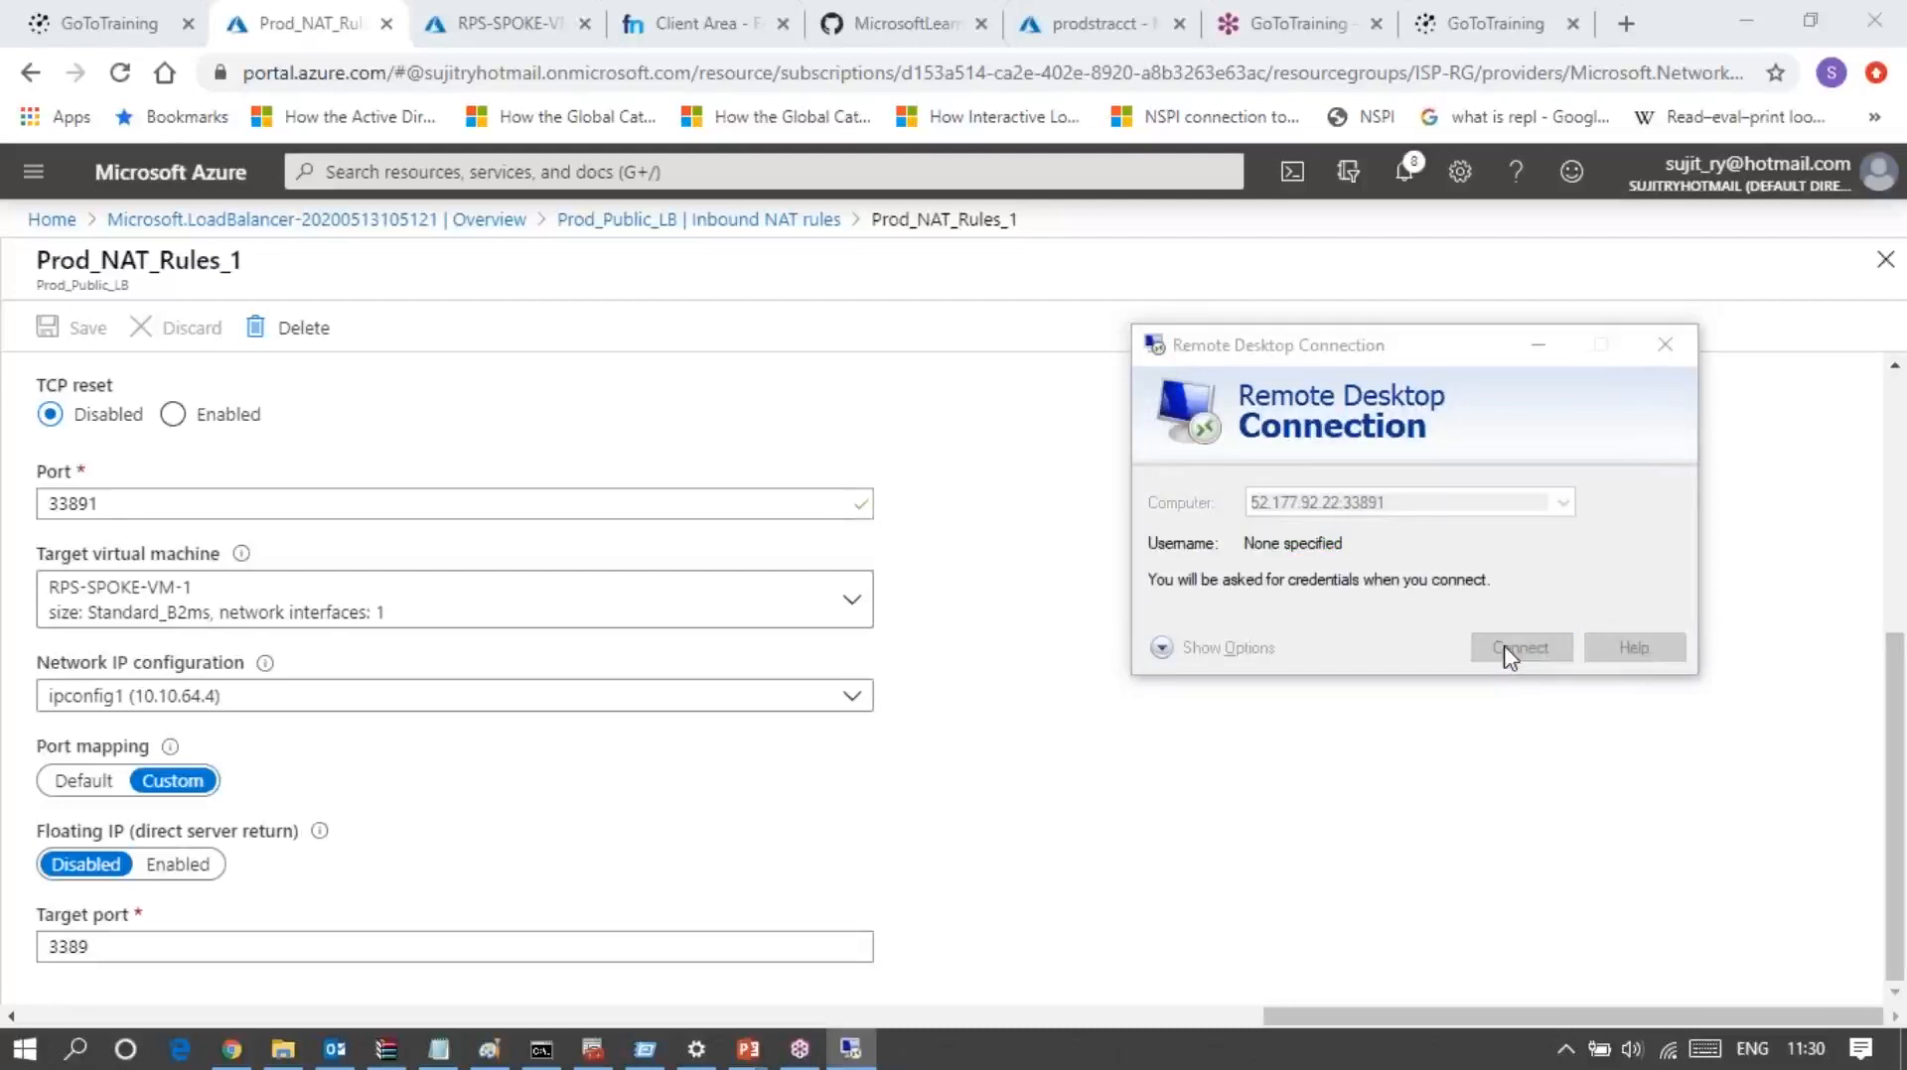
Step: Log in with the username student and the account password, and accept the untrusted certificate of RPS-SPOKE-VM-1
type("student")
key("Tab")
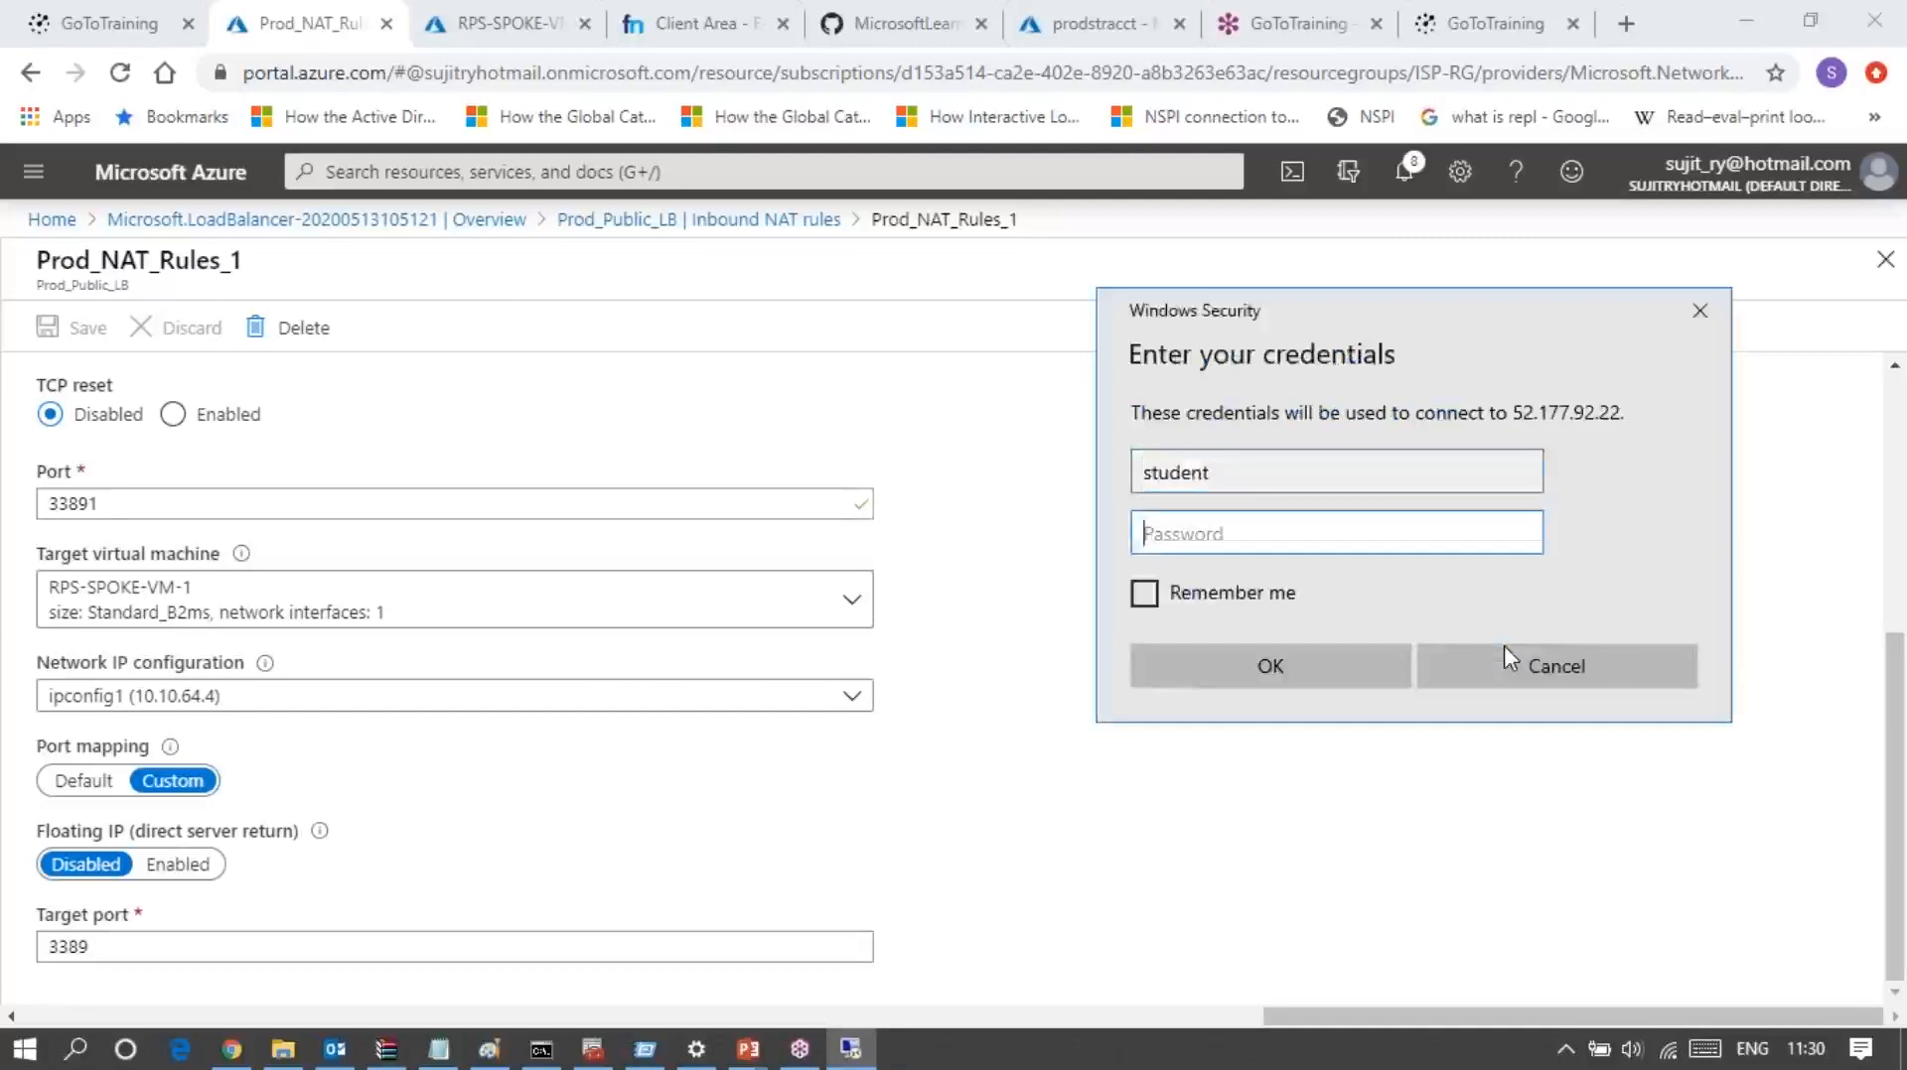
type("Pa55w.rd1234")
key("Return")
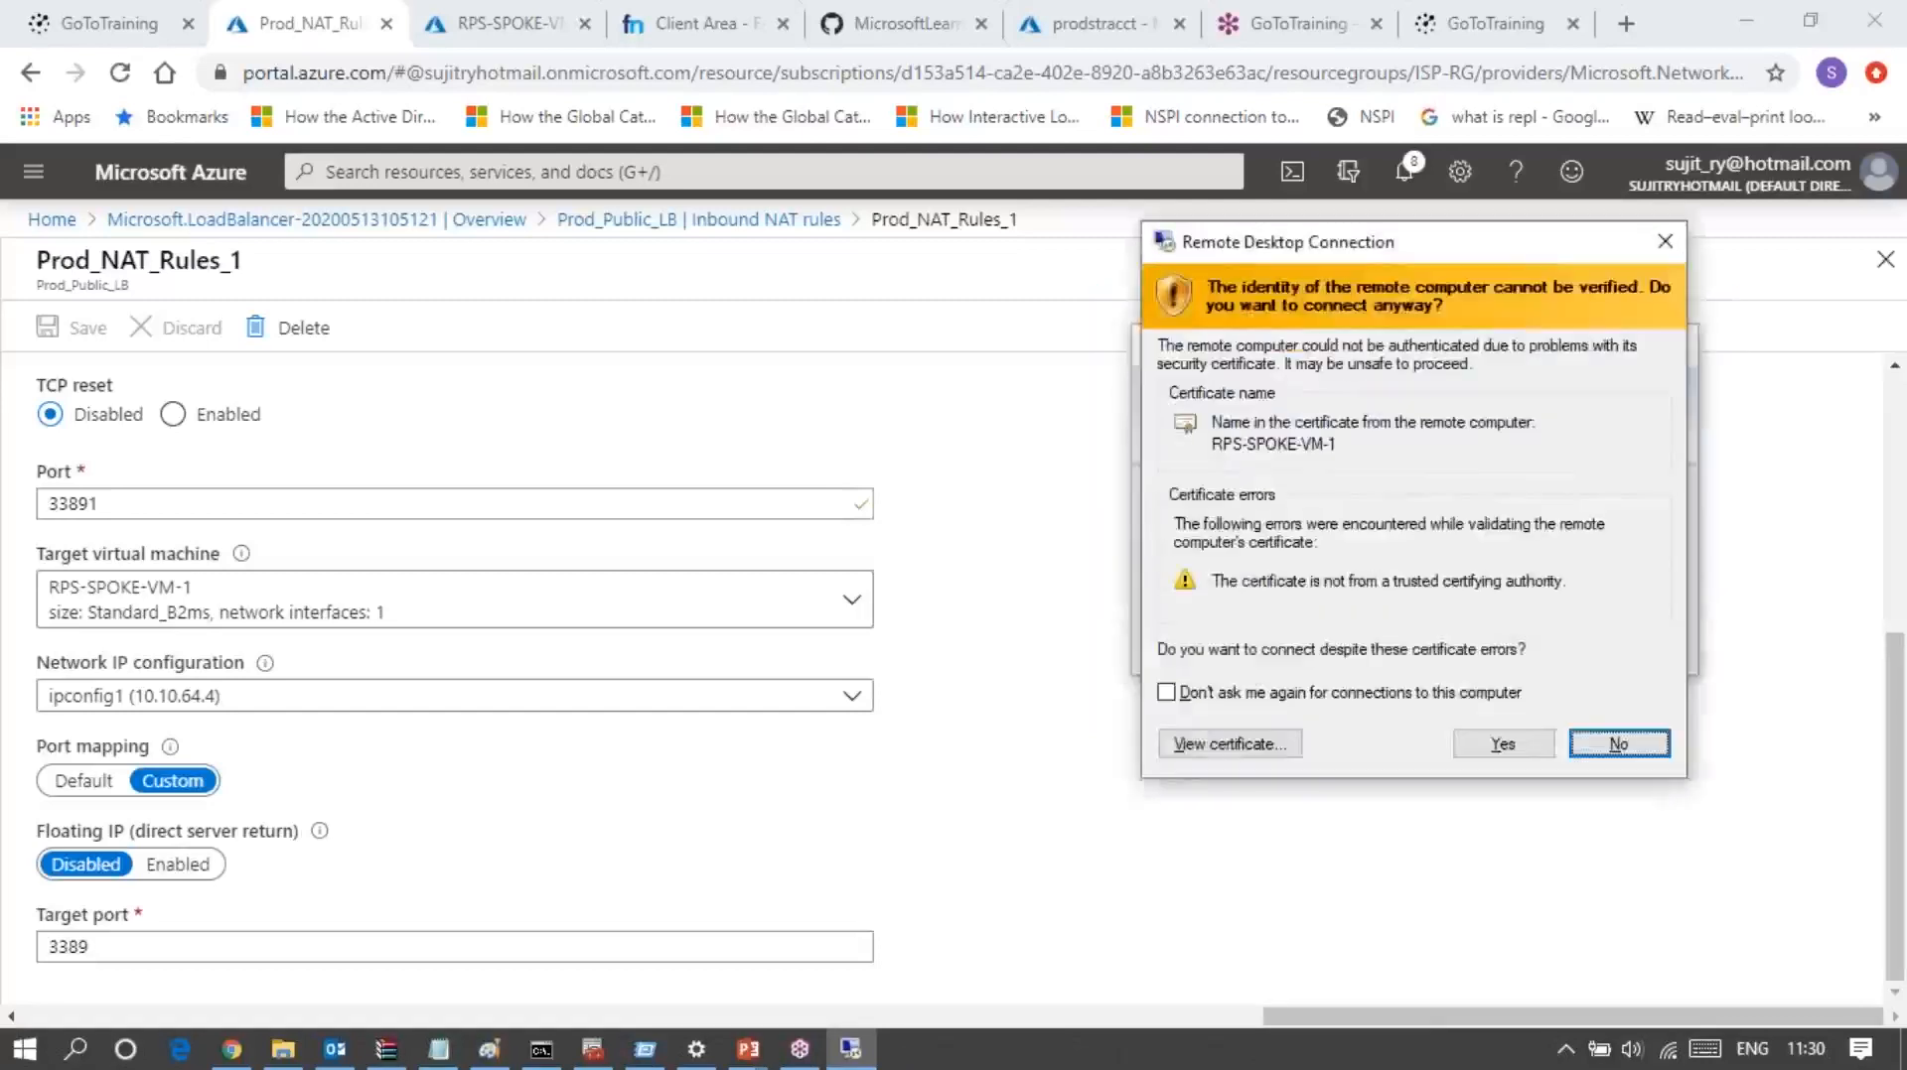
left_click(1502, 744)
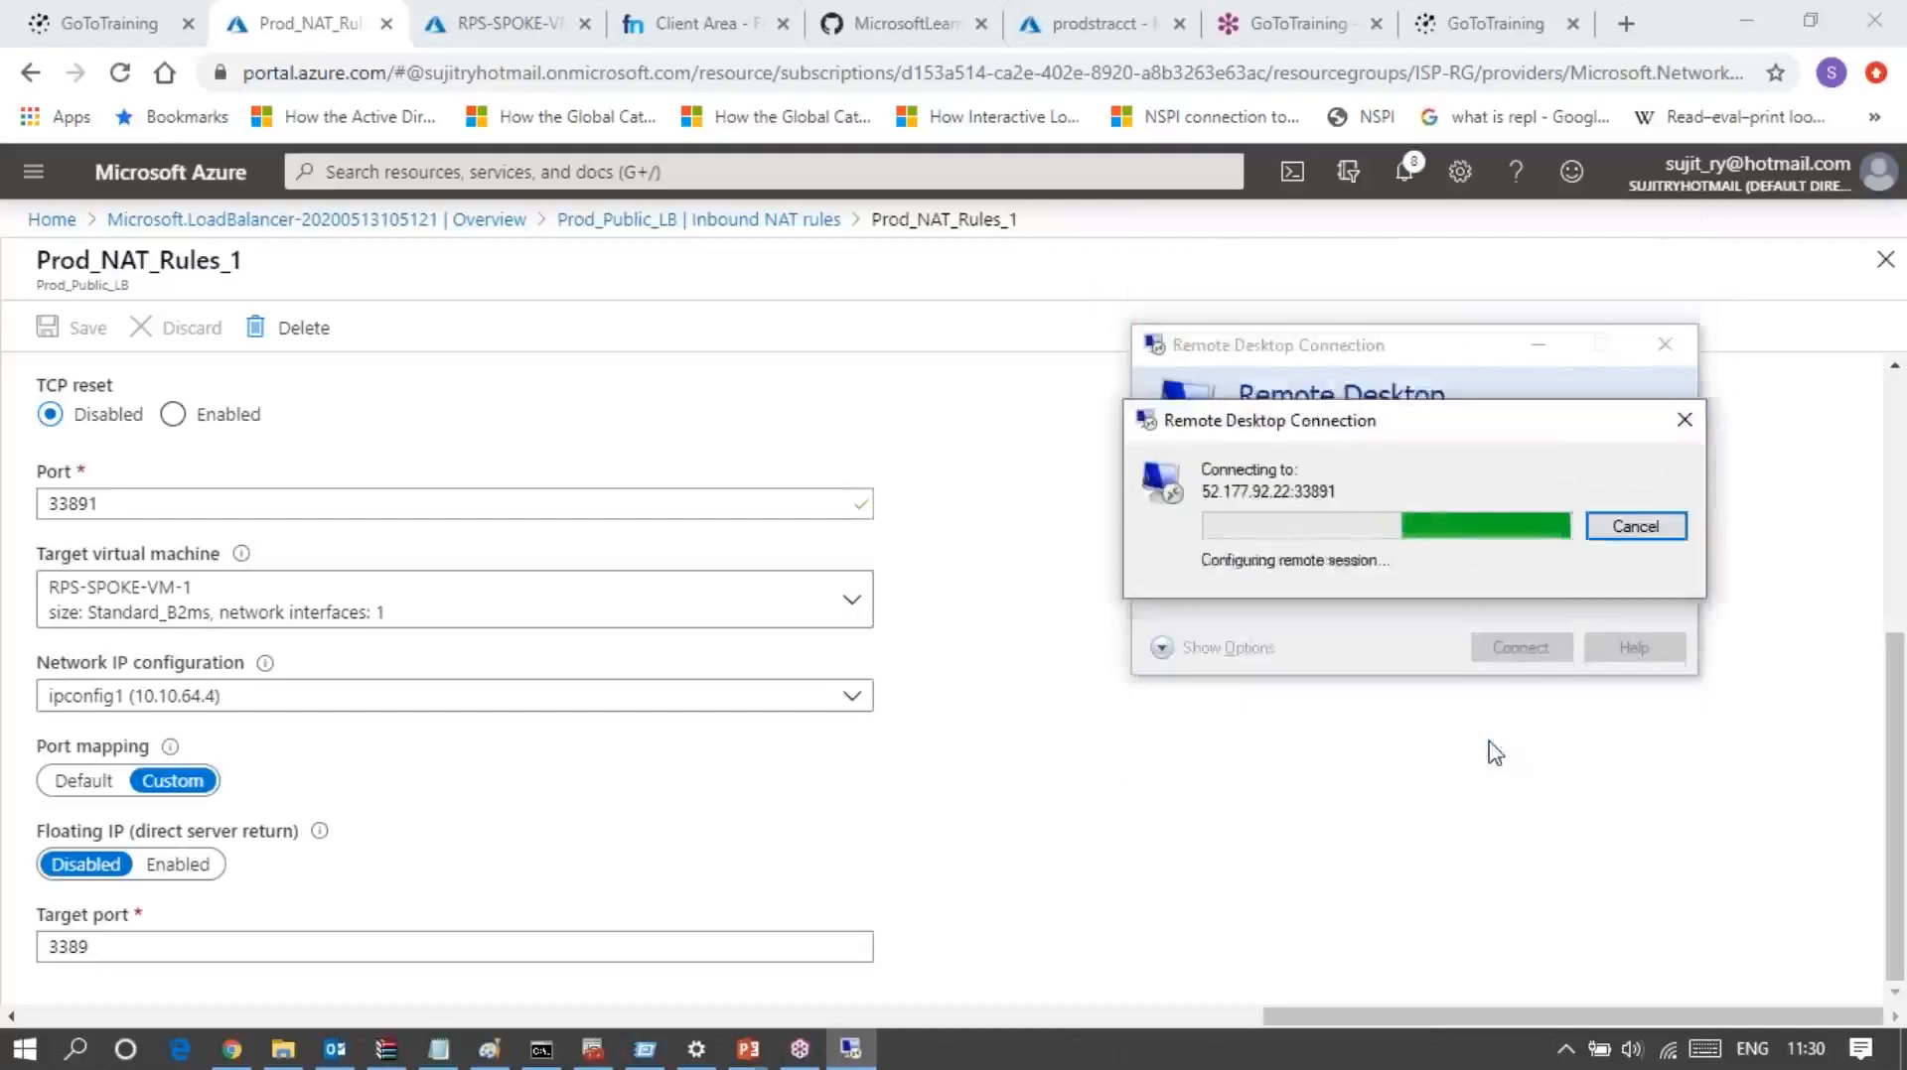